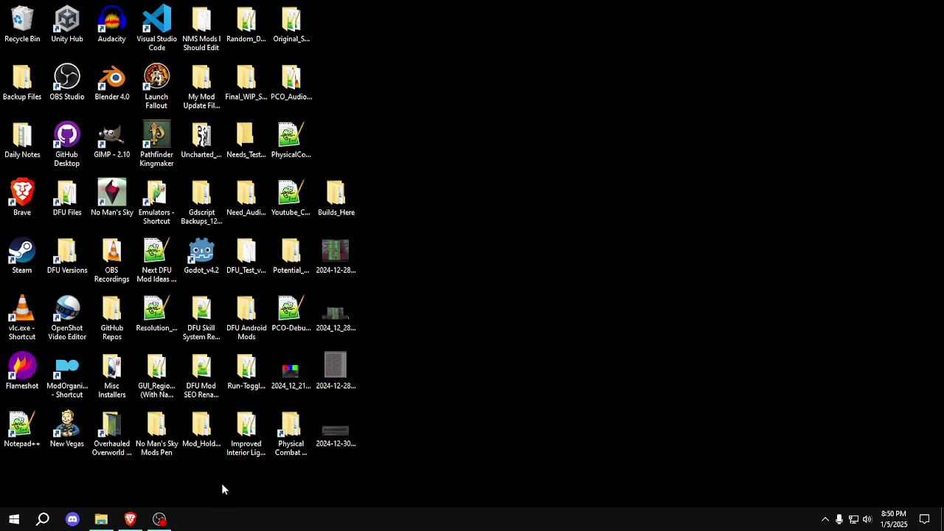
Switch to the Brave browser, review the HUD Be Gone edit page, and place the cursor in the new mod's Brief overview field
click(129, 519)
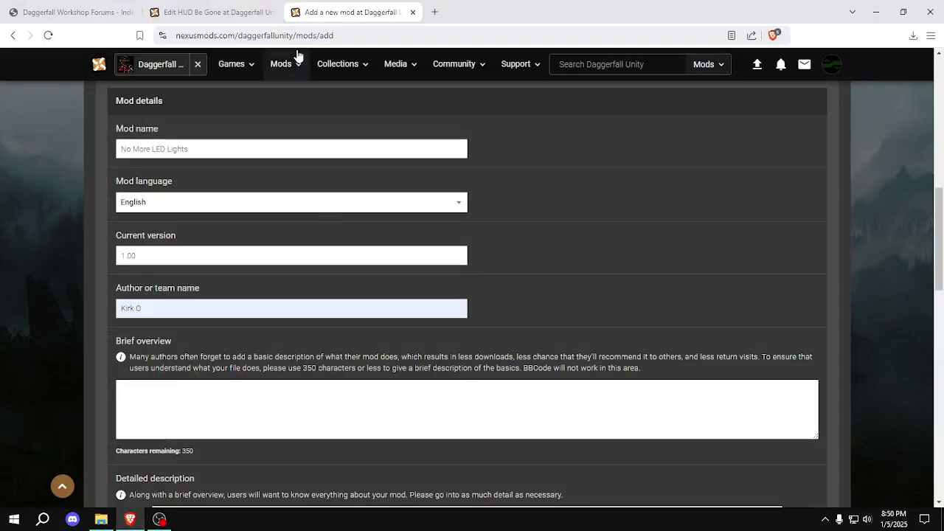
click(214, 11)
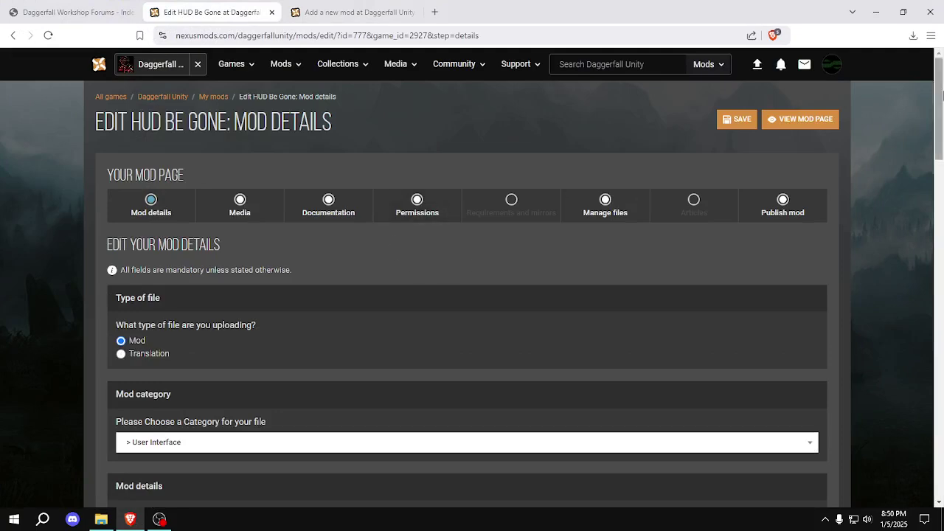
drag(939, 122, 940, 94)
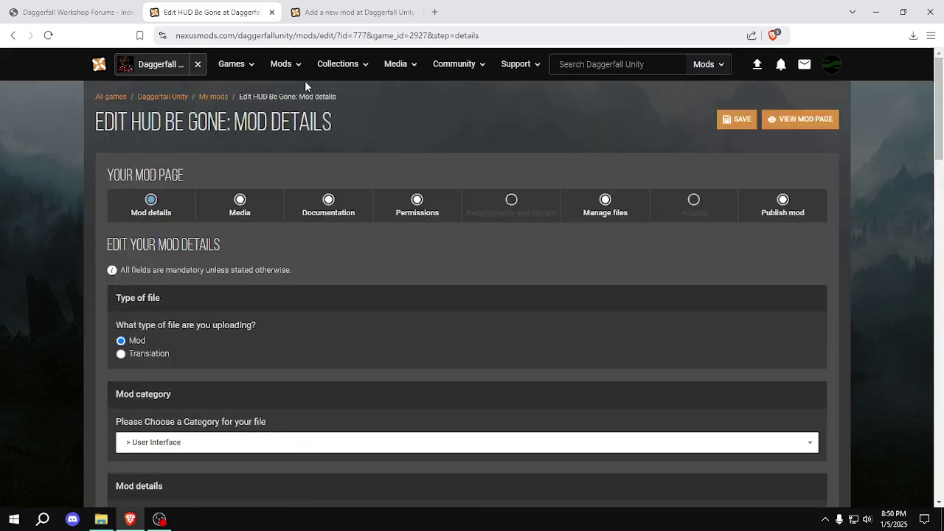
click(330, 14)
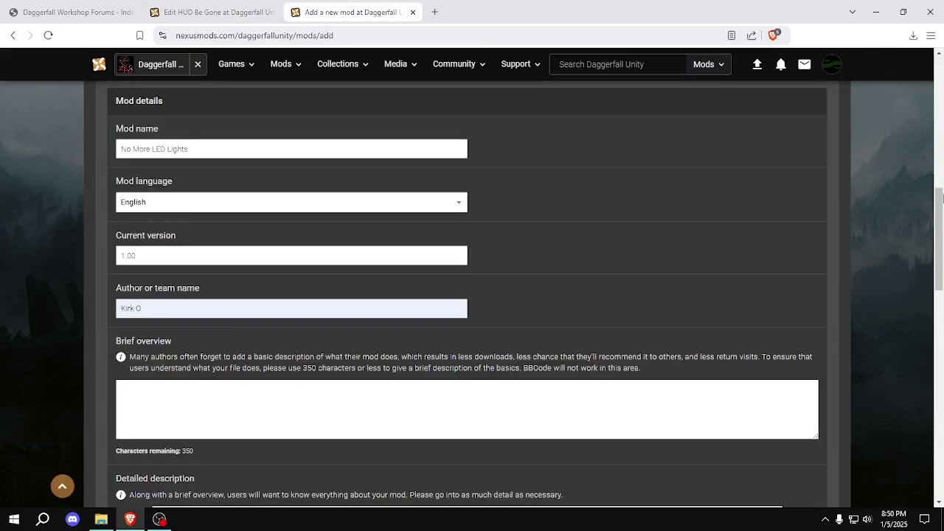
drag(943, 199, 942, 81)
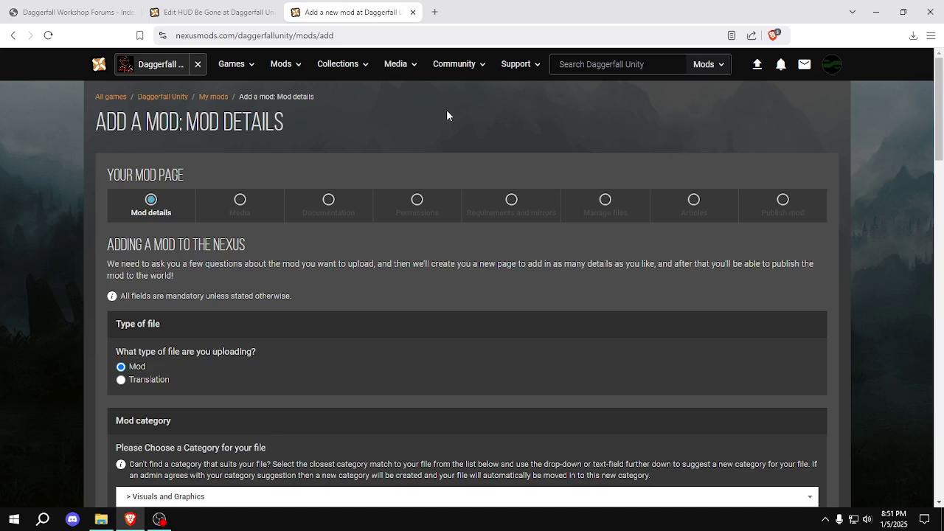
drag(941, 128, 942, 278)
click(452, 324)
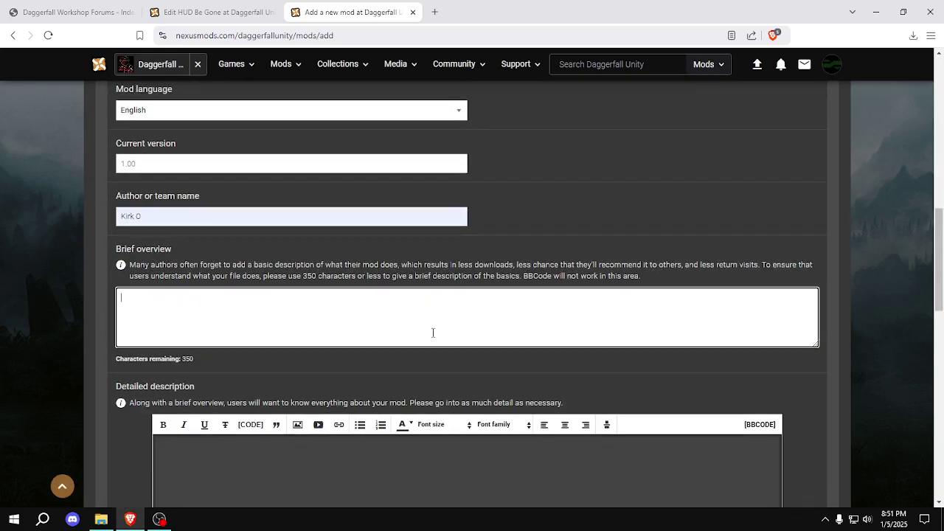
Open NoMoreLEDLights.dfmod.json from Assets\Game\Mods\DFU-Mod_No-More-LED-Lights in the daggerfall-unity-1.0.0 folder
click(127, 520)
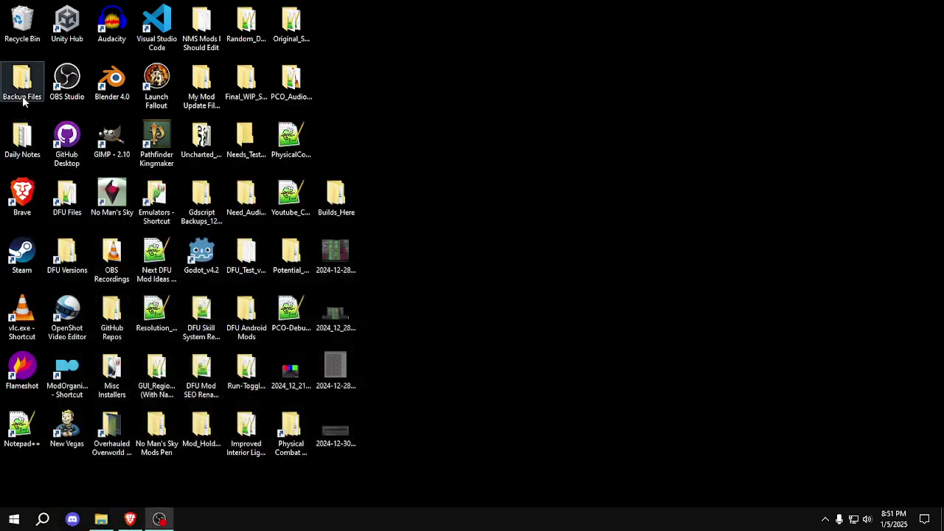
double_click(65, 264)
double_click(526, 162)
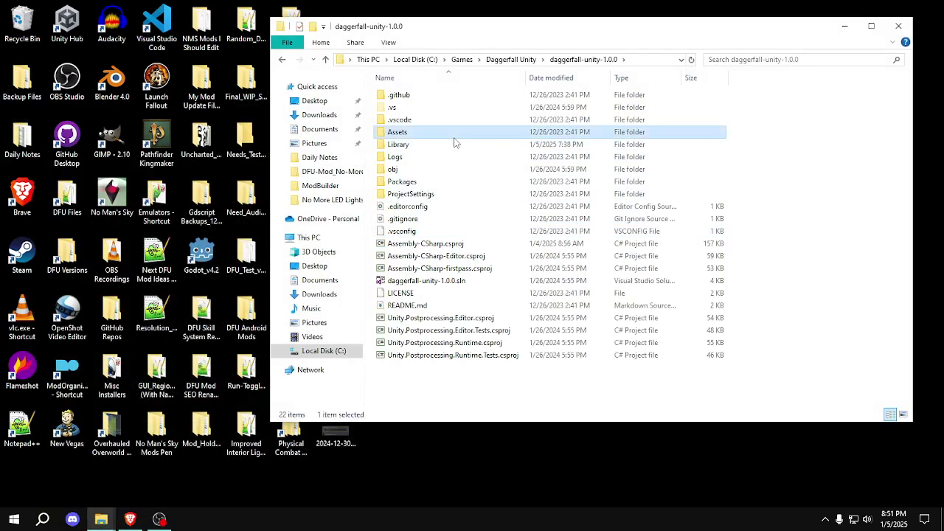
double_click(456, 133)
double_click(449, 122)
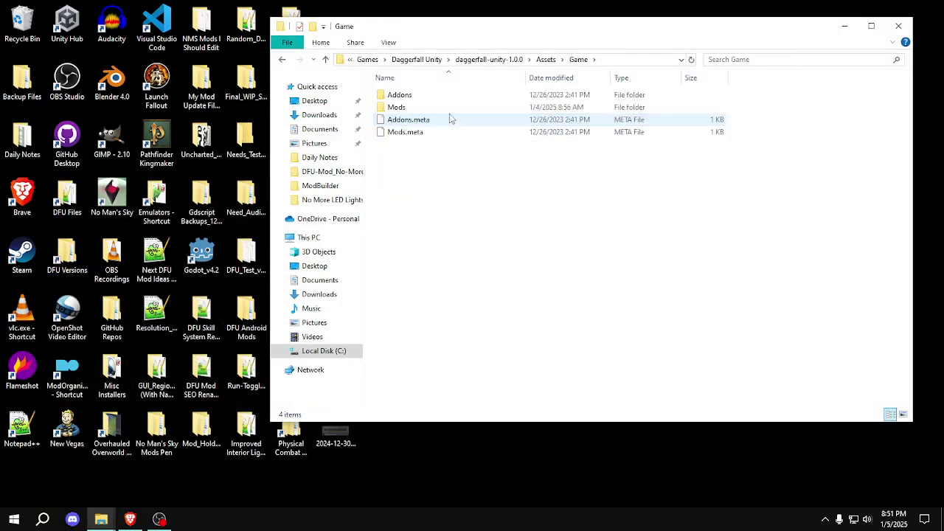
double_click(448, 109)
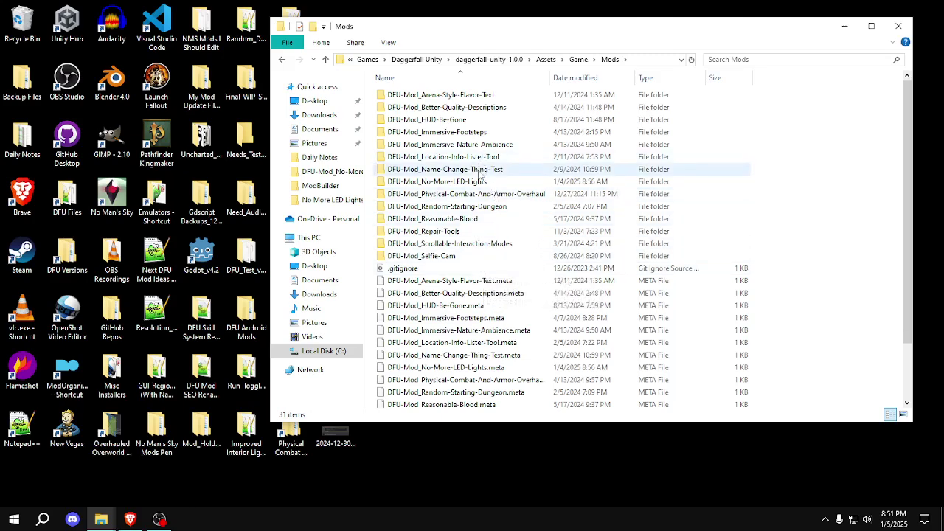
double_click(476, 183)
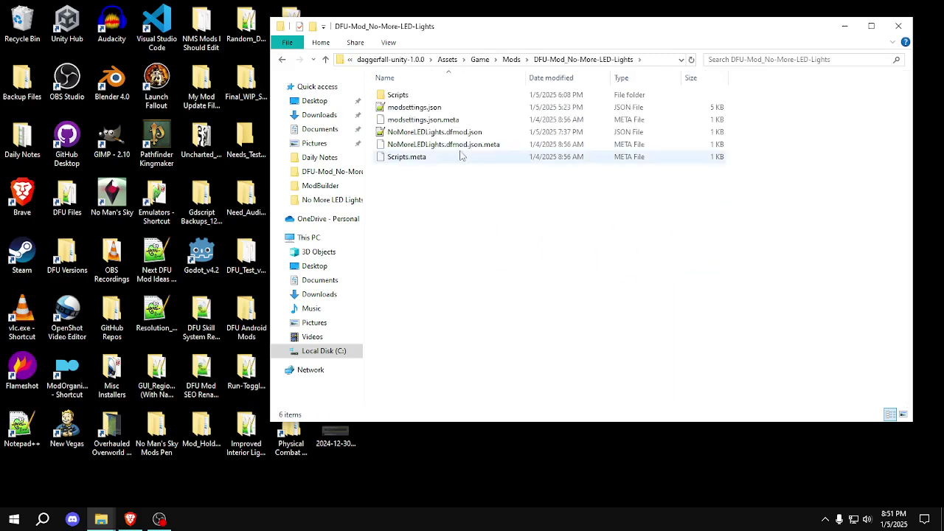
double_click(436, 131)
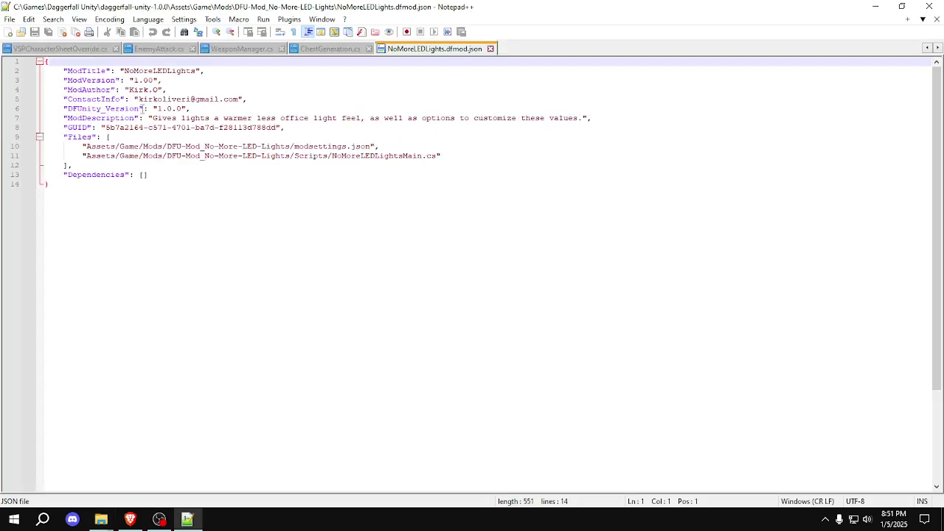
Copy the ModDescription text from the JSON file, close the file, and minimize Notepad++
click(152, 118)
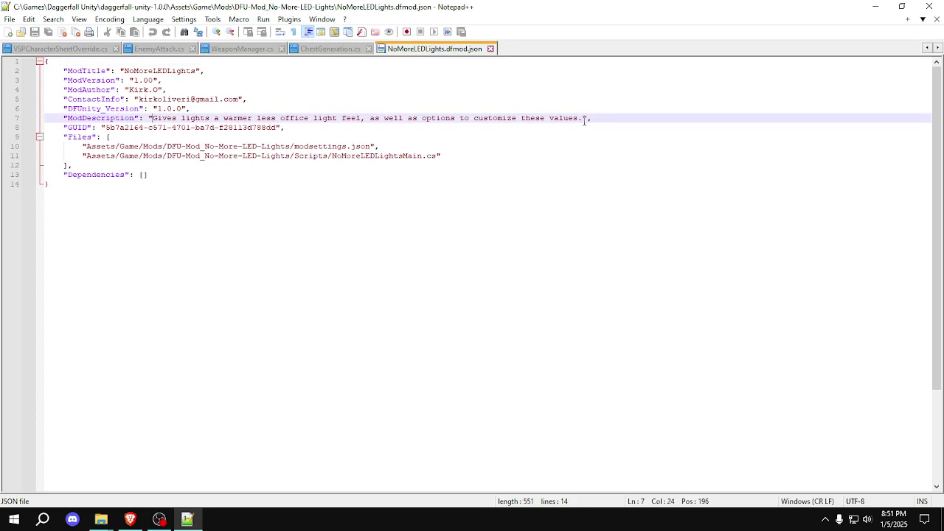
shift+click(585, 120)
key(ctrl+c)
click(598, 118)
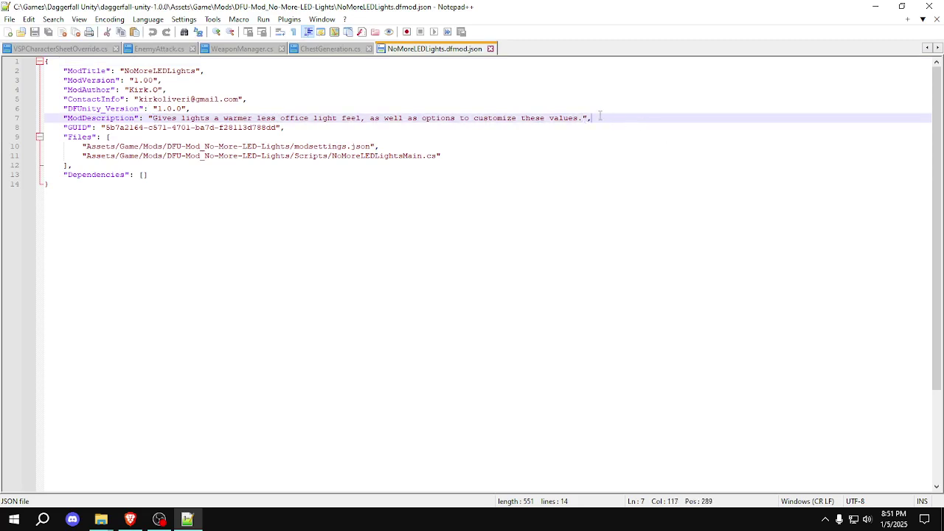
click(490, 48)
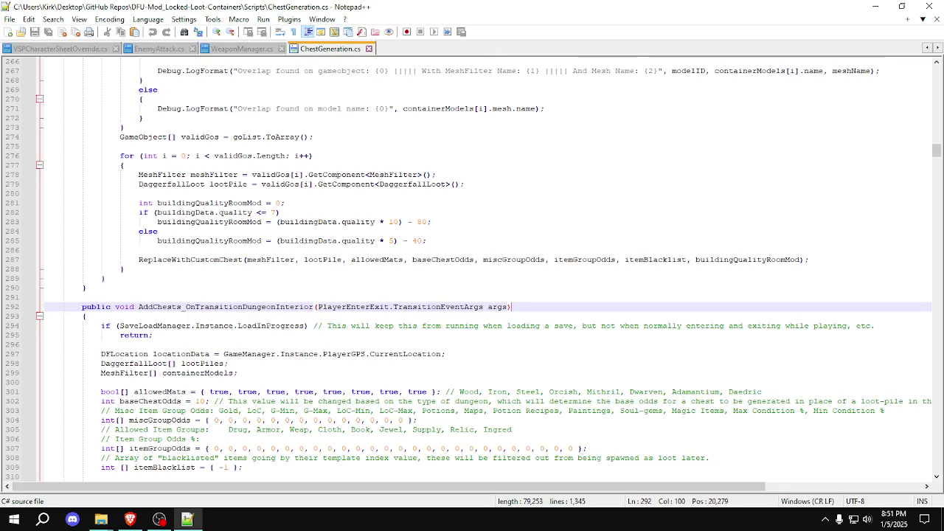
click(875, 6)
Return to the new mod form in Brave and paste the copied description into the Brief overview
click(626, 247)
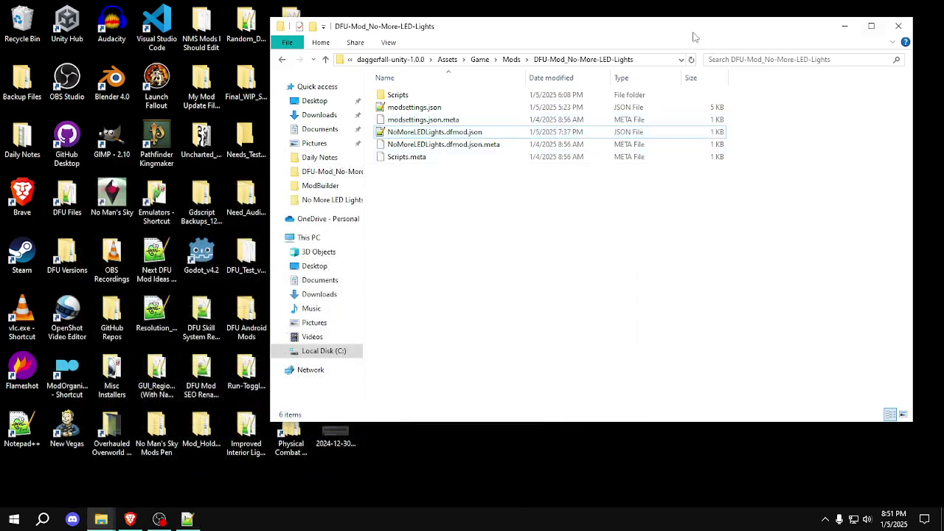
click(130, 520)
key(ctrl+v)
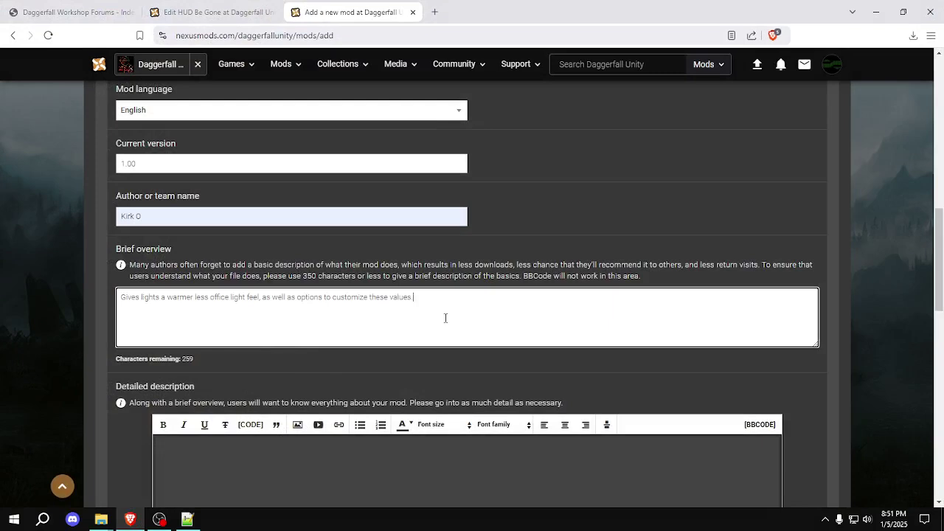
Switch the new mod's Detailed description editor to BBCode source mode
scroll(942, 269, down, 2)
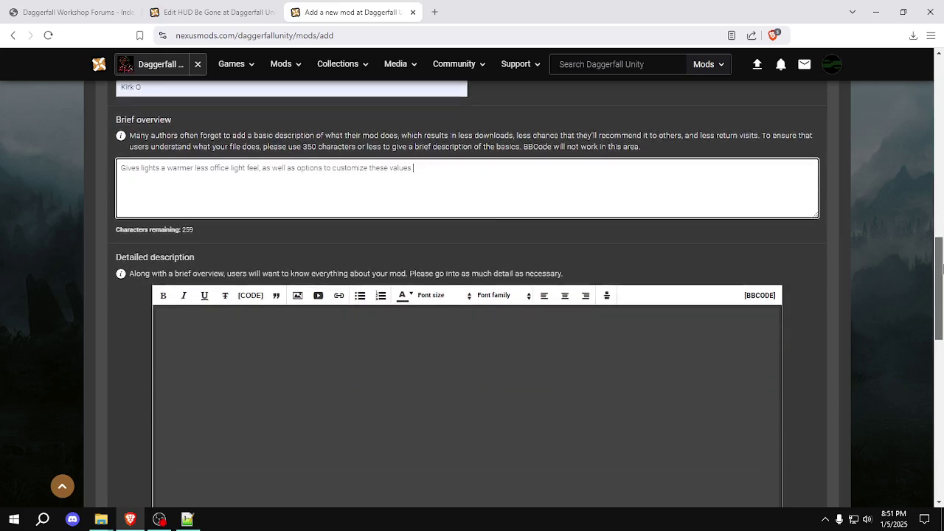
drag(942, 269, 942, 357)
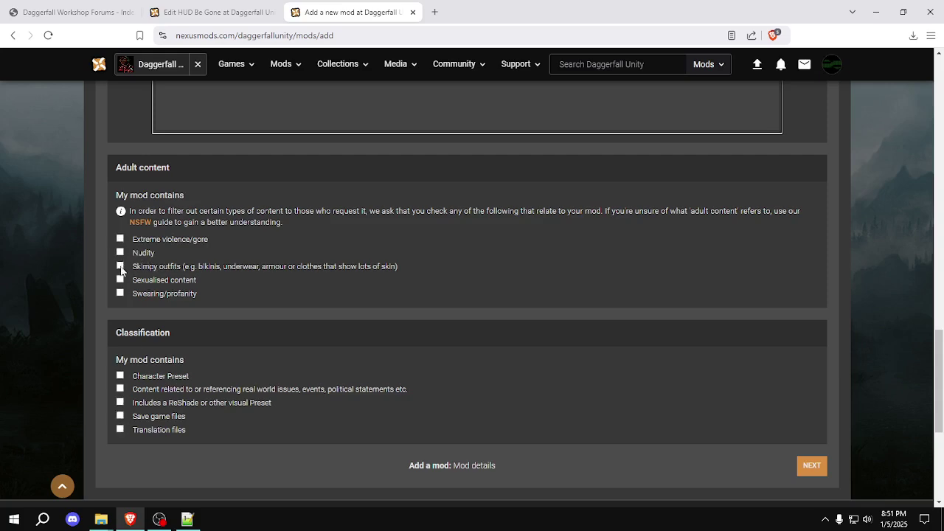
scroll(473, 310, up, 5)
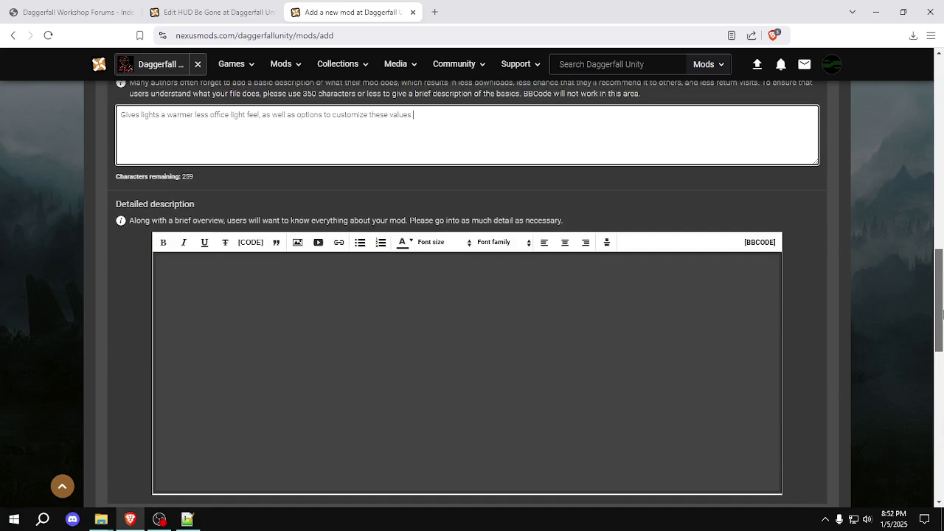
click(469, 310)
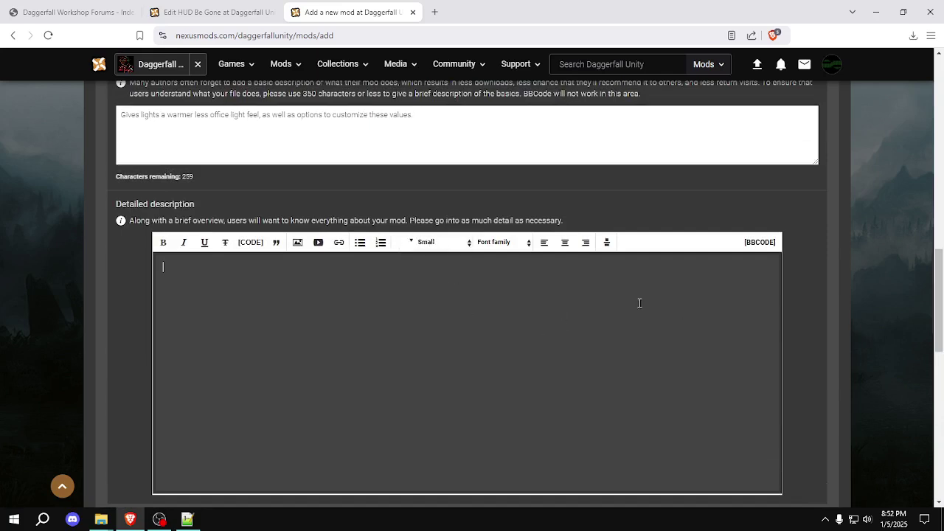
click(764, 252)
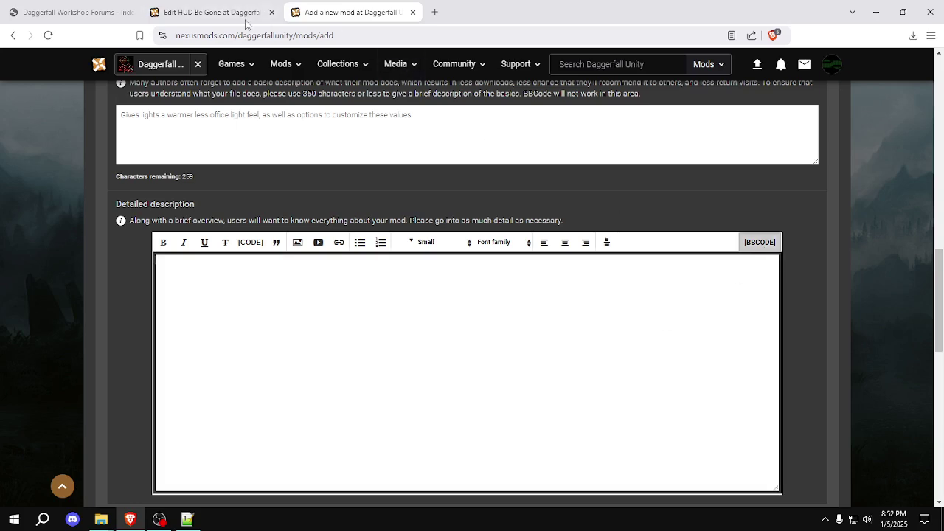
On the HUD Be Gone edit page, show the Detailed description as BBCode source
click(222, 18)
drag(939, 146, 941, 314)
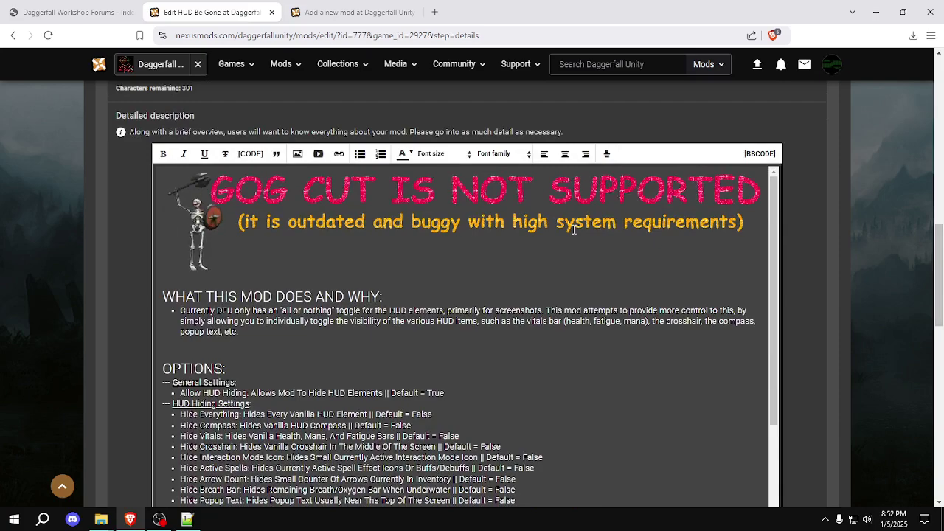
mouse_move(943, 262)
mouse_down()
mouse_move(943, 295)
mouse_move(942, 274)
mouse_up()
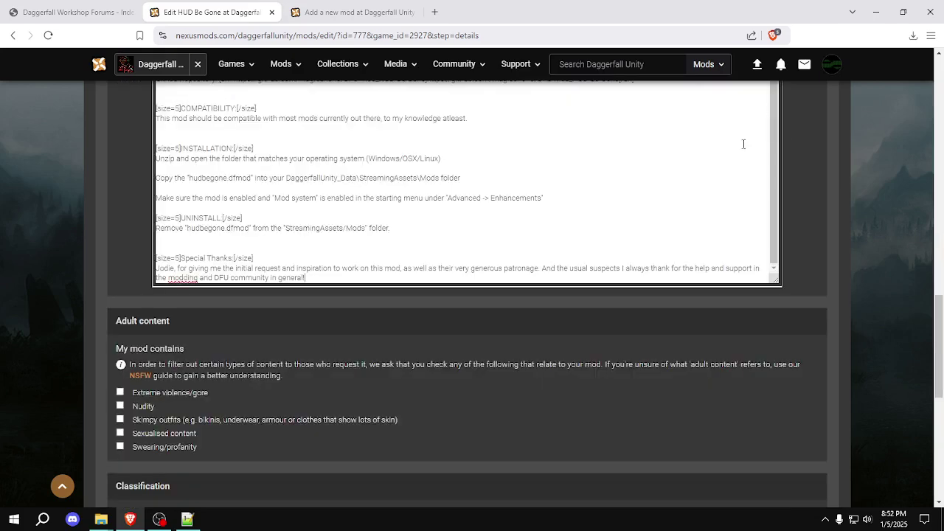
click(759, 101)
Copy HUD Be Gone's entire BBCode description into the new mod's Detailed description
drag(942, 310, 942, 246)
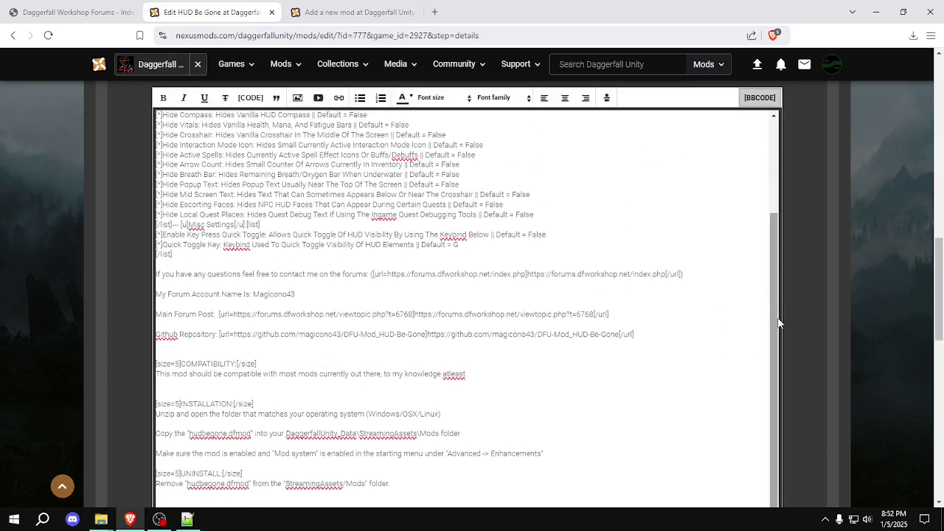
scroll(780, 335, down, 2)
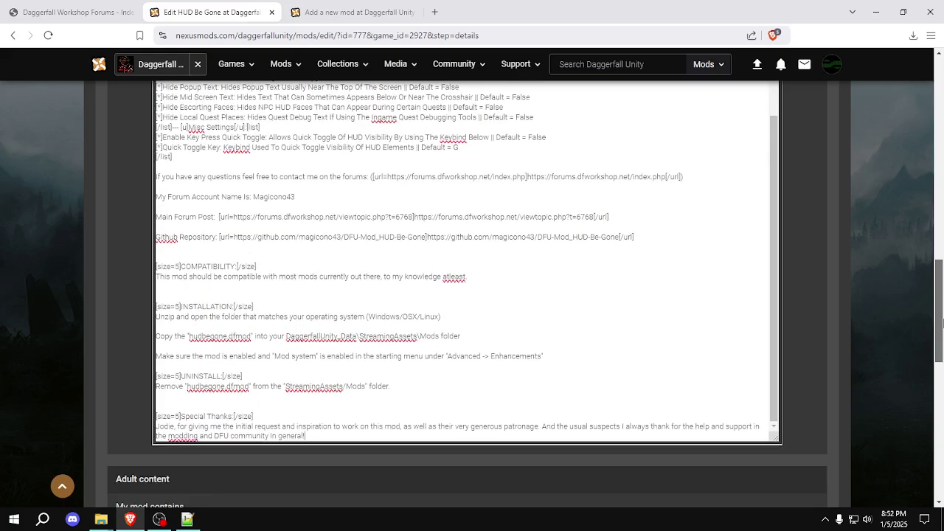
scroll(781, 302, up, 3)
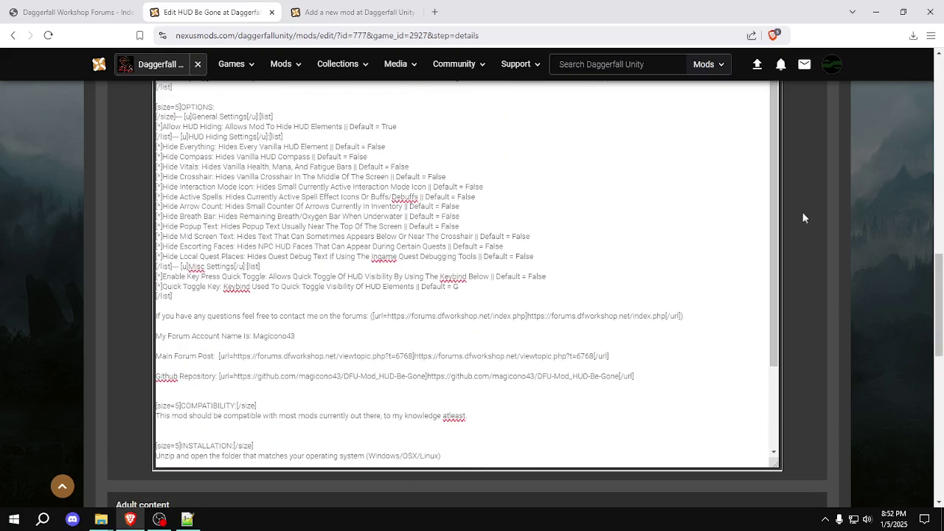
scroll(824, 269, up, 2)
drag(775, 285, 779, 268)
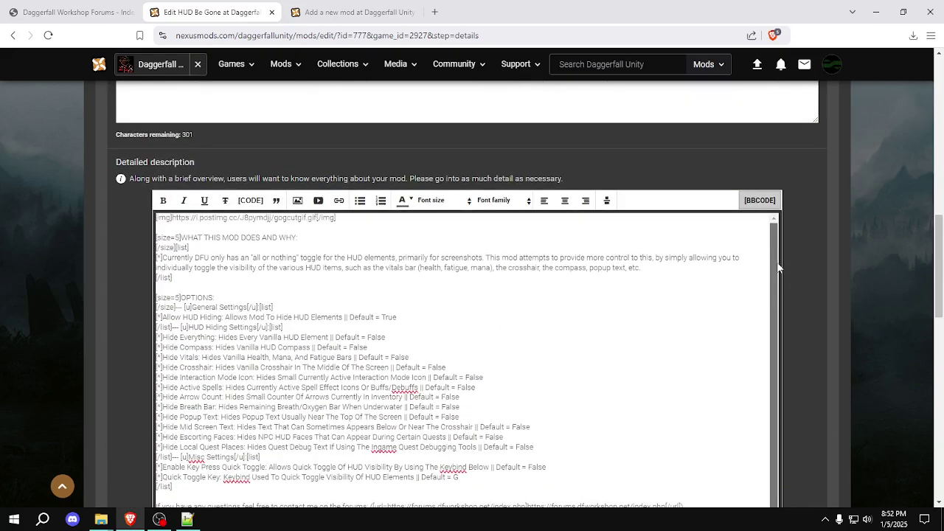
key(ctrl+a)
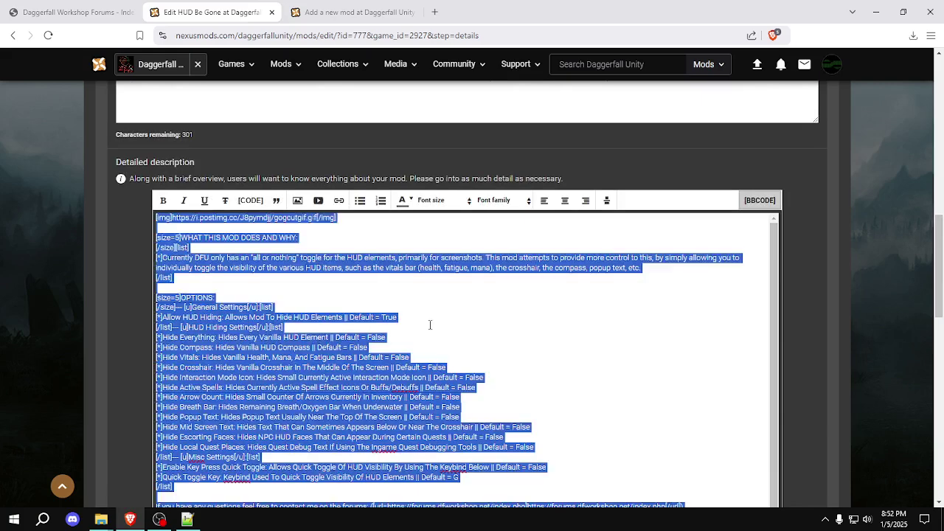
click(430, 325)
click(319, 20)
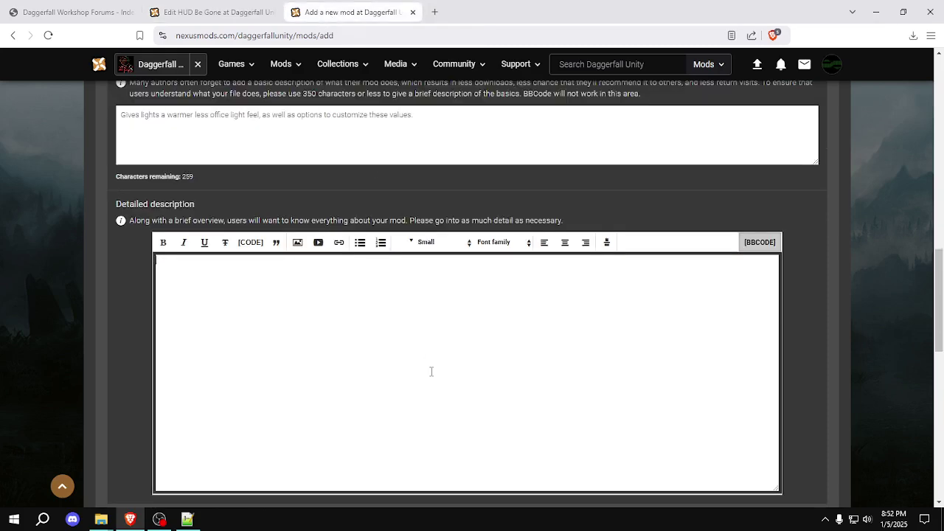
key(ctrl+v)
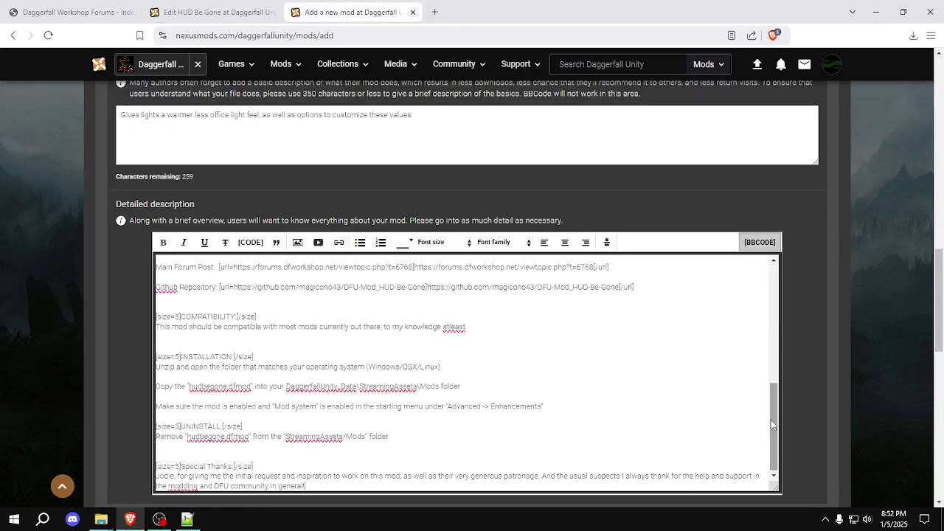
Delete the HUD Be Gone explanation text from the bullet under "WHAT THIS MOD DOES AND WHY", keeping the list tags
drag(772, 424, 772, 298)
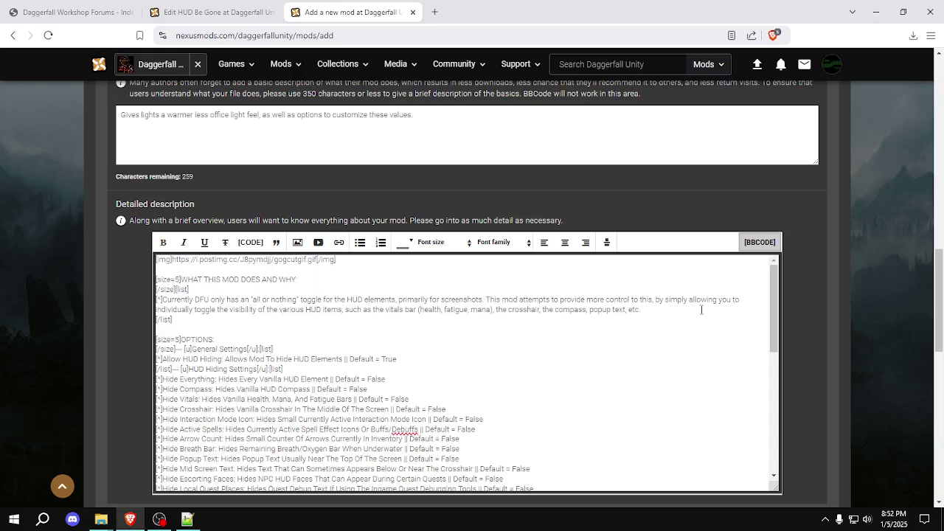
click(660, 309)
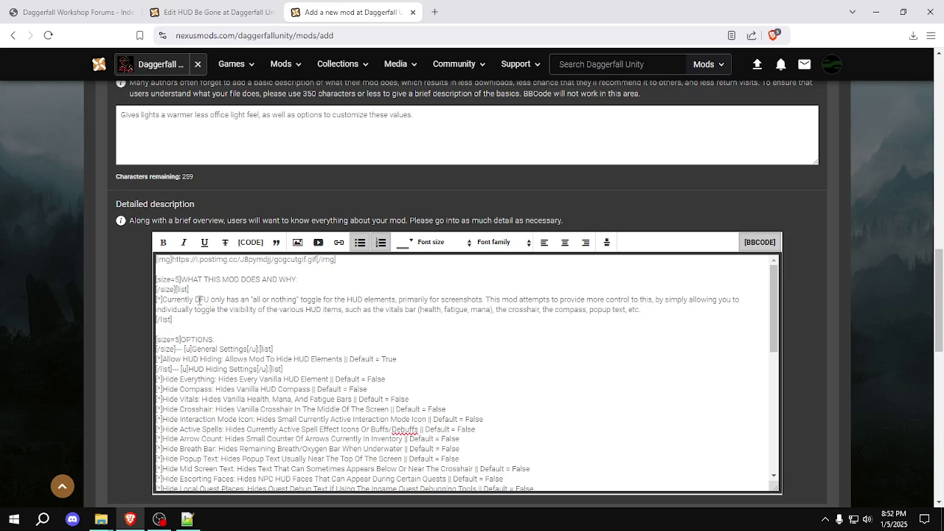
drag(167, 299, 370, 328)
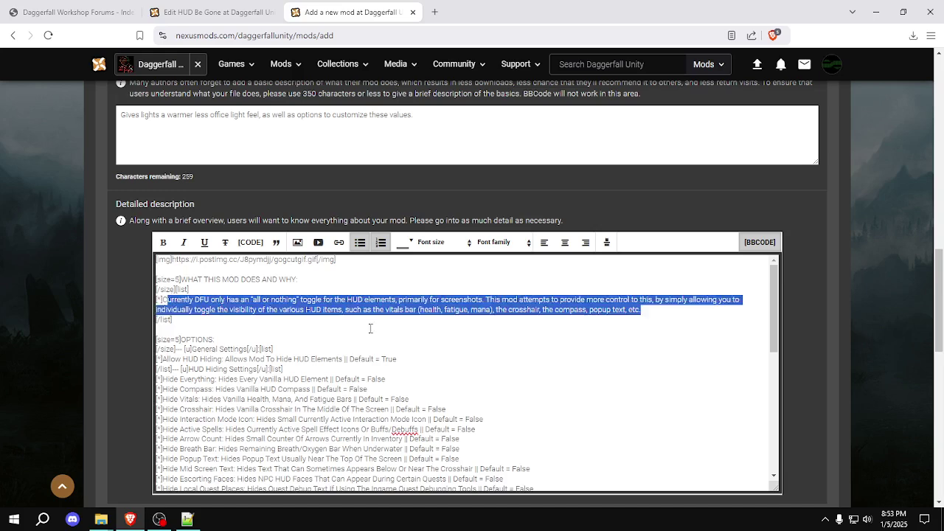
key(BackSpace)
key(BackSpace)
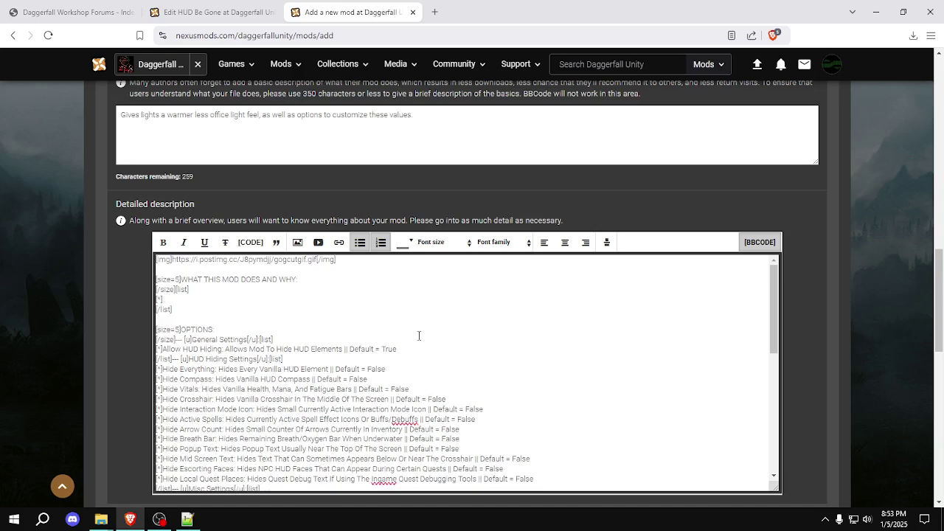
Start the bullet under "WHAT THIS MOD DOES AND WHY" with "DFU's default light settings don't lend themselves well to a medieval fantasy setting,"
text(DFU's default light settings don't )
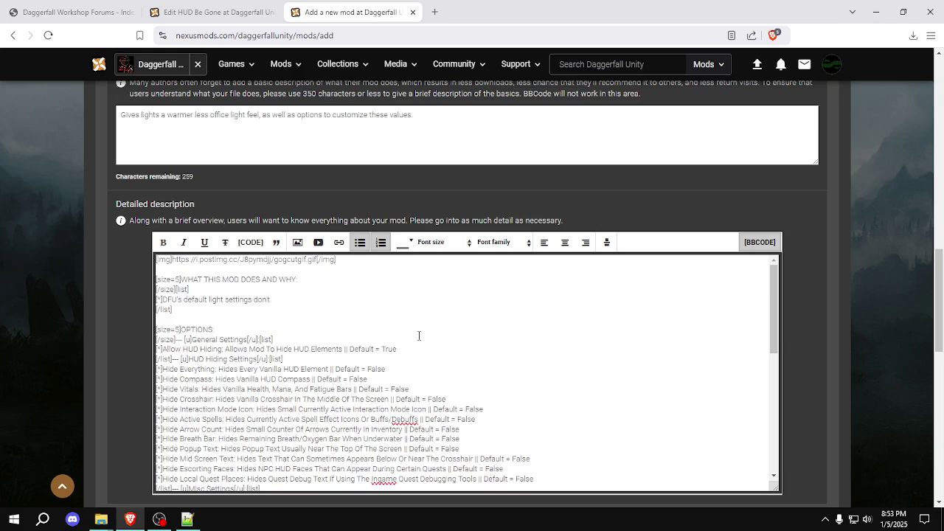
text(lend )
text(th)
text(emselves w)
text(le)
text(ell)
text( to )
text(a me)
text(ed)
text(ieval )
text(fantasy s)
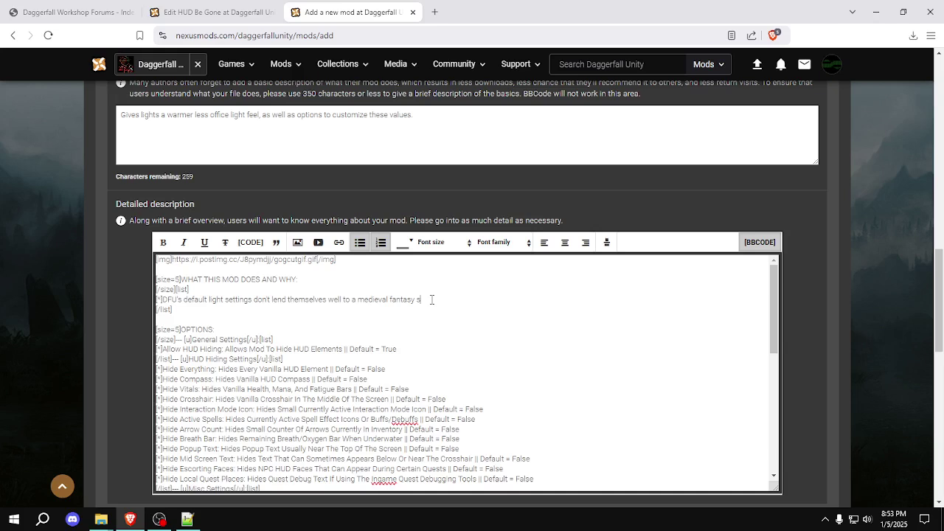
text(etting)
key(BackSpace)
key(BackSpace)
key(BackSpace)
key(BackSpace)
text(ting, )
Continue the bullet with "the colors used (that being pure white) give off a more office LED light feeling"
text(the color)
text(s )
text(used (tha)
text(t being )
text(s)
text(pure white))
text(give)
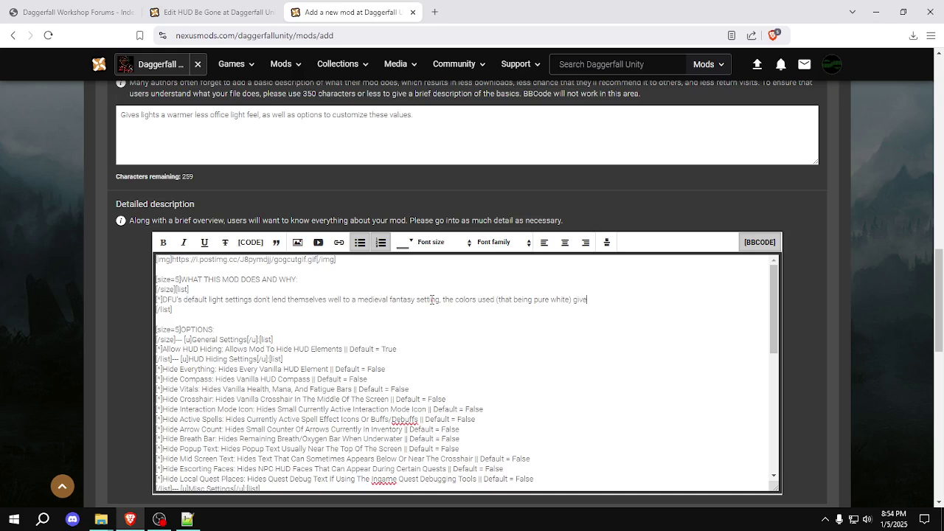
text( off a more office)
key(BackSpace)
key(BackSpace)
key(BackSpace)
key(BackSpace)
key(BackSpace)
text(fice LED light feeling, this)
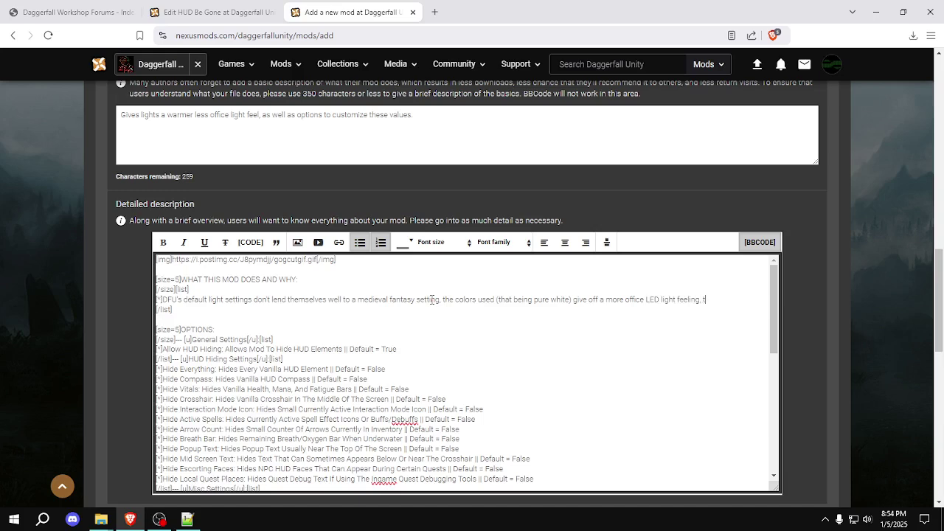
key(BackSpace)
key(BackSpace)
key(BackSpace)
key(BackSpace)
key(BackSpace)
Extend the sentence with the comparison "than one might expect from the mostly natural fire based light sources"
text(t)
text(hat)
text( one might expect from the mostly)
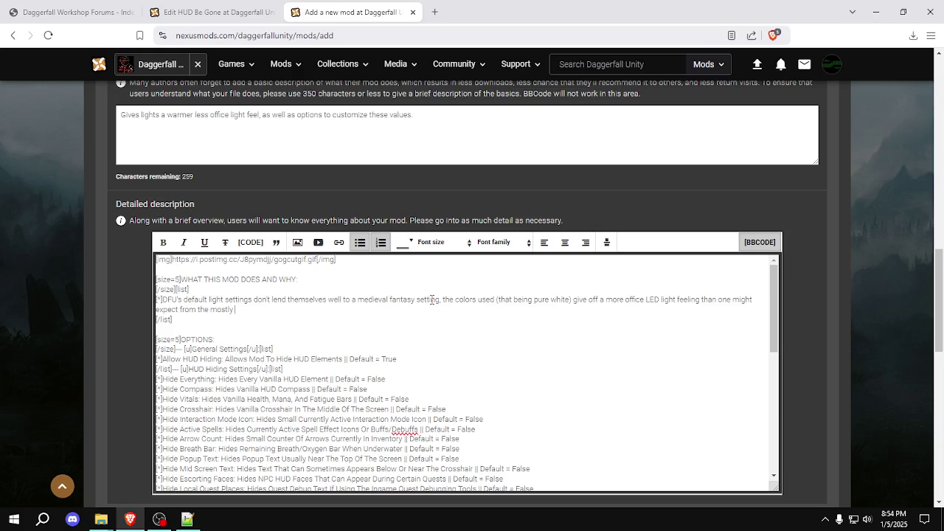
text( fire based light sources)
key(BackSpace)
key(BackSpace)
key(BackSpace)
key(BackSpace)
key(BackSpace)
key(BackSpace)
key(BackSpace)
key(BackSpace)
key(BackSpace)
key(BackSpace)
key(BackSpace)
key(BackSpace)
key(BackSpace)
key(BackSpace)
key(BackSpace)
key(BackSpace)
key(BackSpace)
key(BackSpace)
key(BackSpace)
key(BackSpace)
text(no)
key(BackSpace)
text(atural fire based light sour)
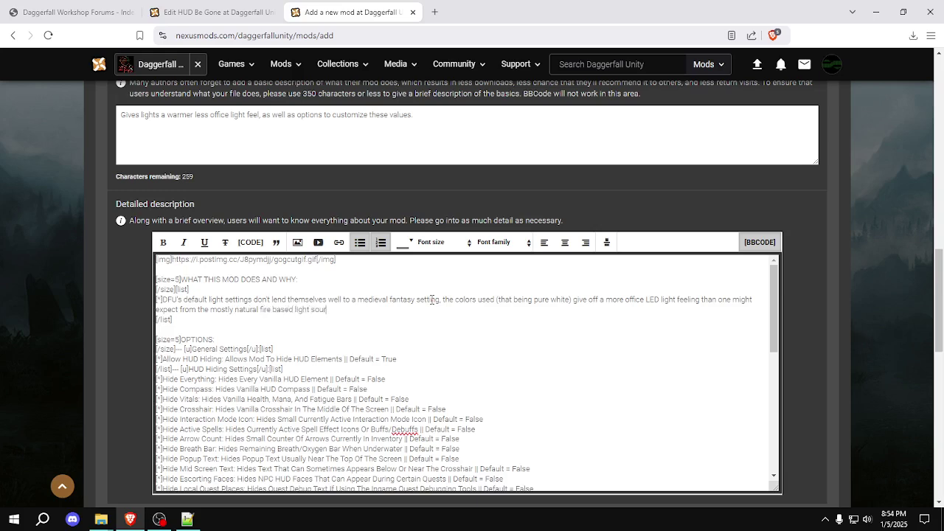
Complete the sentence with ", such as torches, campfires, oil lanterns, candles, etc." and begin another with "So this mod"
text(ces, such as torches, campfires)
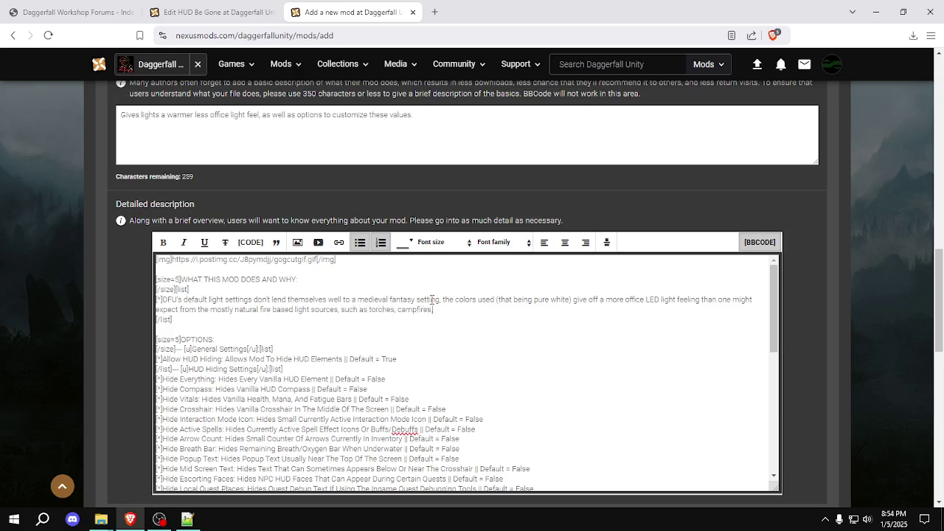
key(ctrl+BackSpace)
text(campfires, cil lanterns.)
key(BackSpace)
key(BackSpace)
key(BackSpace)
key(BackSpace)
key(BackSpace)
key(BackSpace)
text(nterns, cn)
key(BackSpace)
key(BackSpace)
text(candles, etc. So this mod)
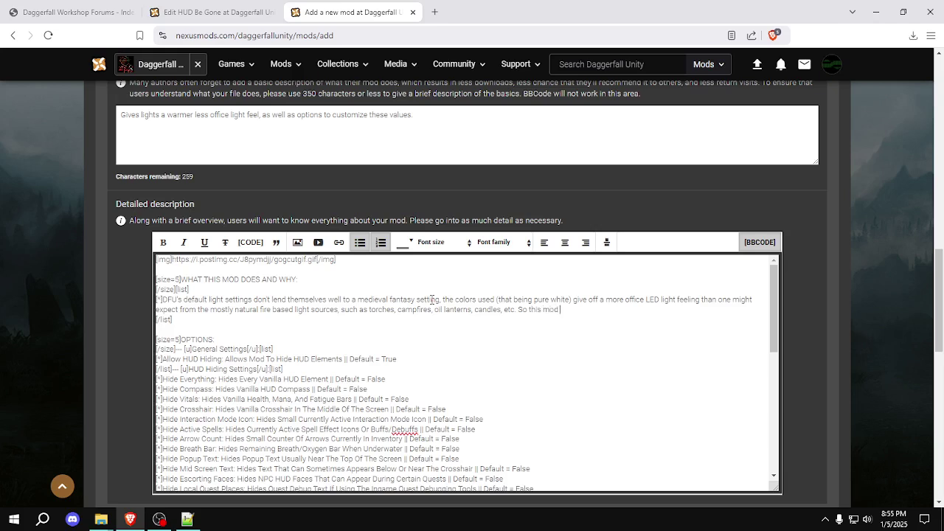
Continue the second sentence with "attempts to fix that by changing the various light colors to"
text( attempts t)
text(o)
text(fix )
text( fix that )
text(by)
text( changing the)
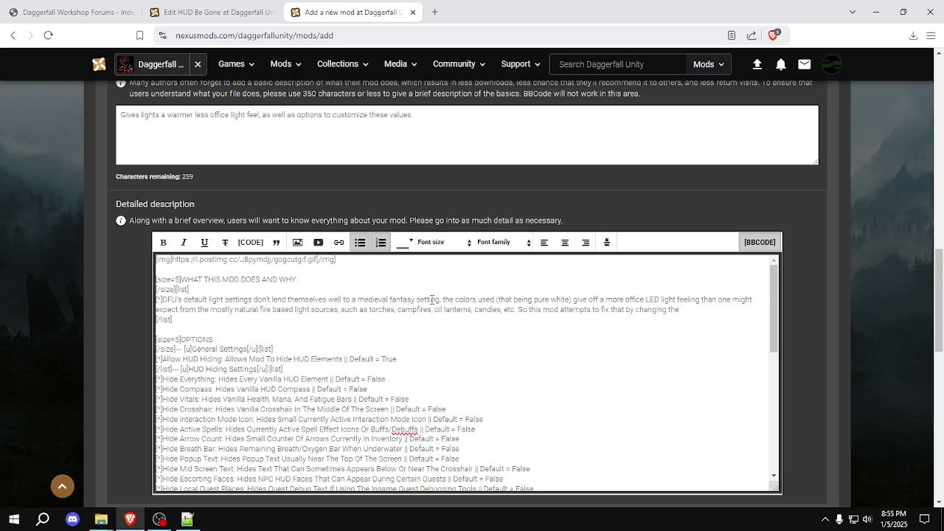
text( various light colors to a more)
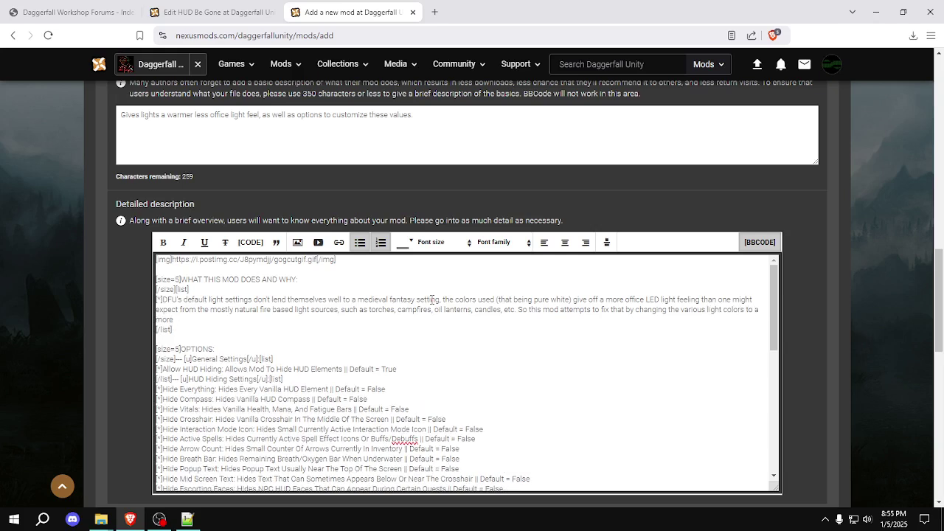
Word the replacement light colors in the bullet as "warmer and more natural colors"
key(BackSpace)
key(BackSpace)
key(BackSpace)
key(BackSpace)
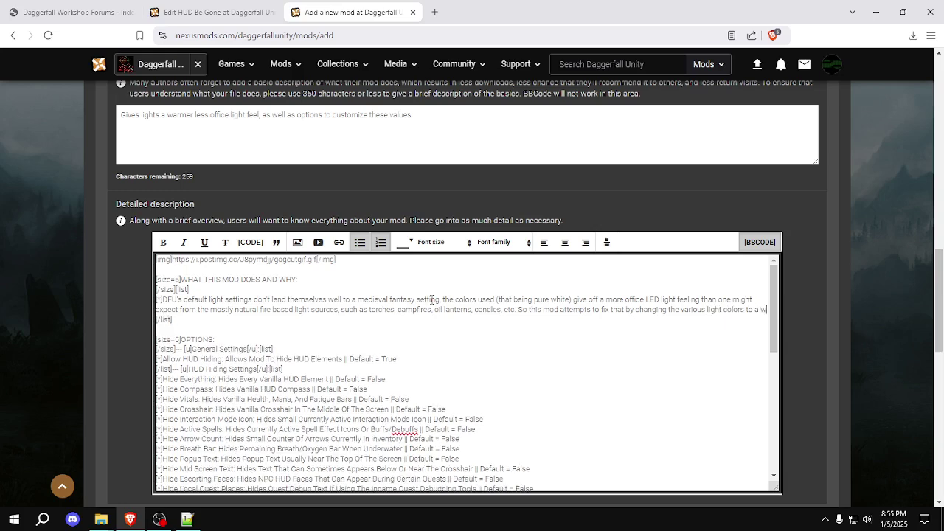
text(wame)
key(BackSpace)
key(BackSpace)
key(BackSpace)
text(armer and )
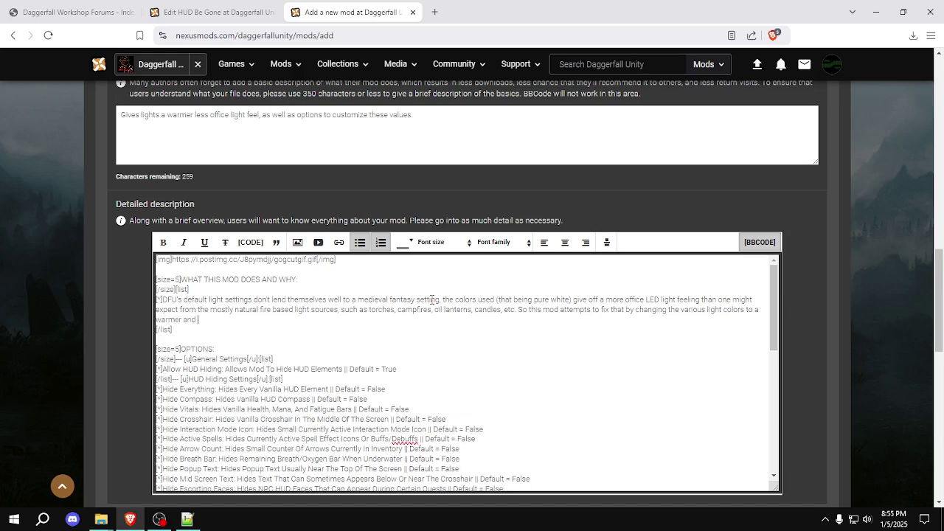
text(more natural)
key(BackSpace)
key(BackSpace)
key(BackSpace)
key(BackSpace)
key(BackSpace)
key(BackSpace)
key(BackSpace)
key(BackSpace)
key(BackSpace)
key(BackSpace)
key(BackSpace)
key(BackSpace)
key(BackSpace)
key(BackSpace)
key(BackSpace)
key(BackSpace)
key(BackSpace)
key(BackSpace)
key(BackSpace)
key(BackSpace)
key(BackSpace)
text(w)
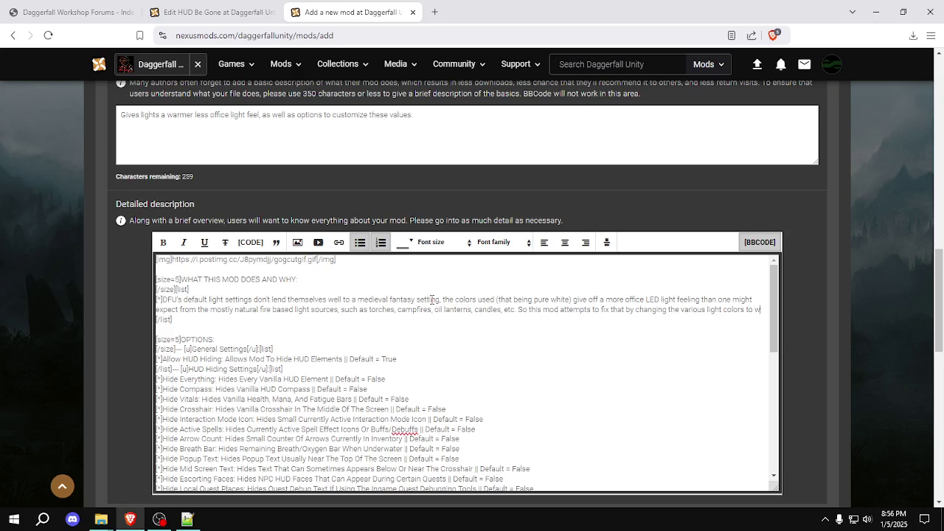
text(armer and more natu)
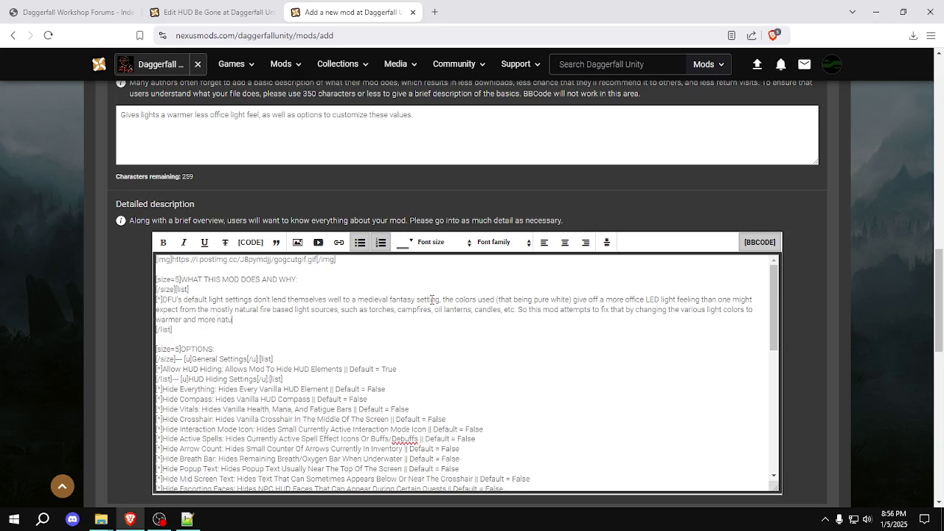
text(ral colors)
End the second sentence of the bullet with ", to fit better with the game's setting."
text(.)
text( to )
text(fit better with the game's)
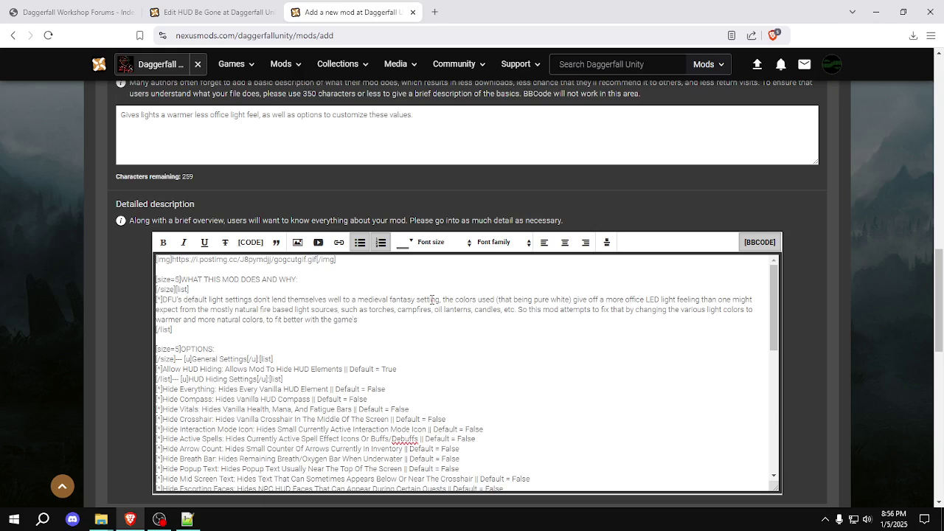
key(BackSpace)
key(BackSpace)
key(BackSpace)
text('s se)
key(BackSpace)
key(BackSpace)
text(setting.)
Add the closing sentence "The mod also includes options to change these colors to whatever you would like."
text(The mod also includes )
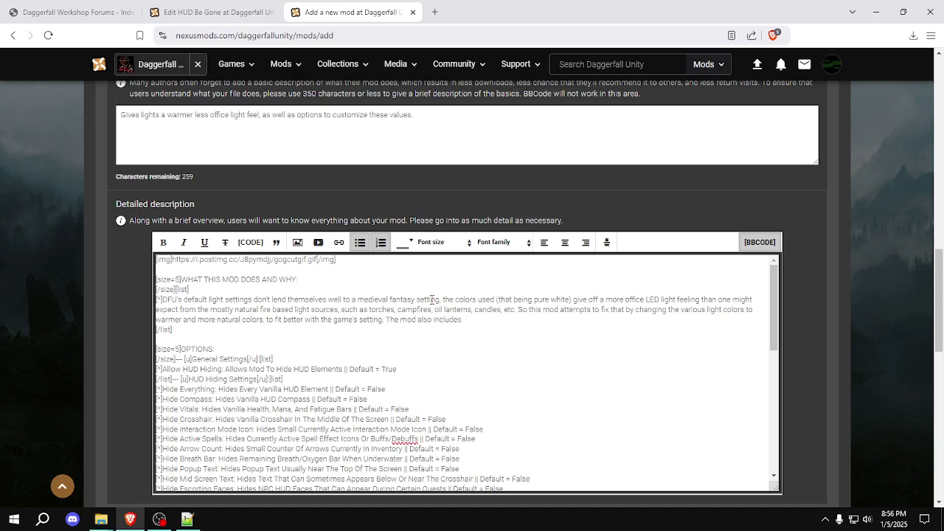
text(options to change these colors)
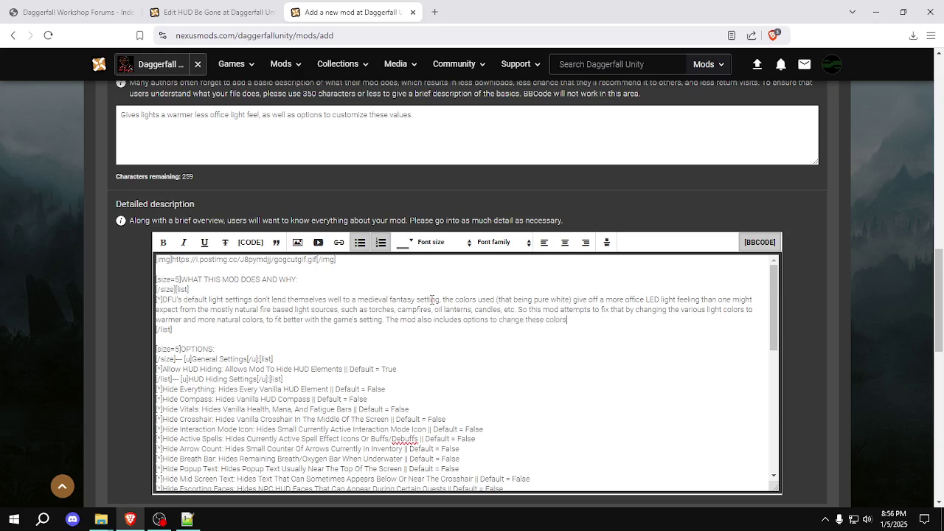
text( to whatevewould like)
Delete the Misc Settings heading and its two quick toggle entries from the OPTIONS section, keeping the closing list tag
drag(772, 321, 774, 350)
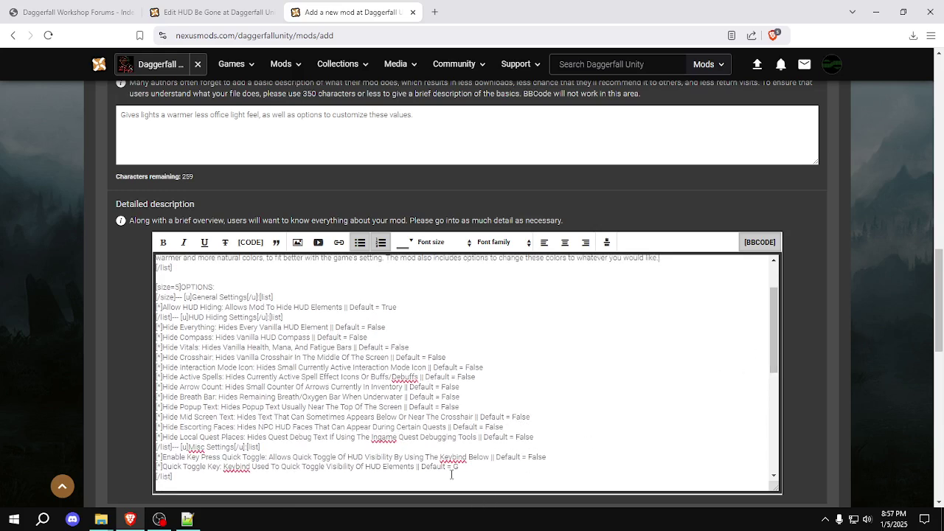
key(shift+Up)
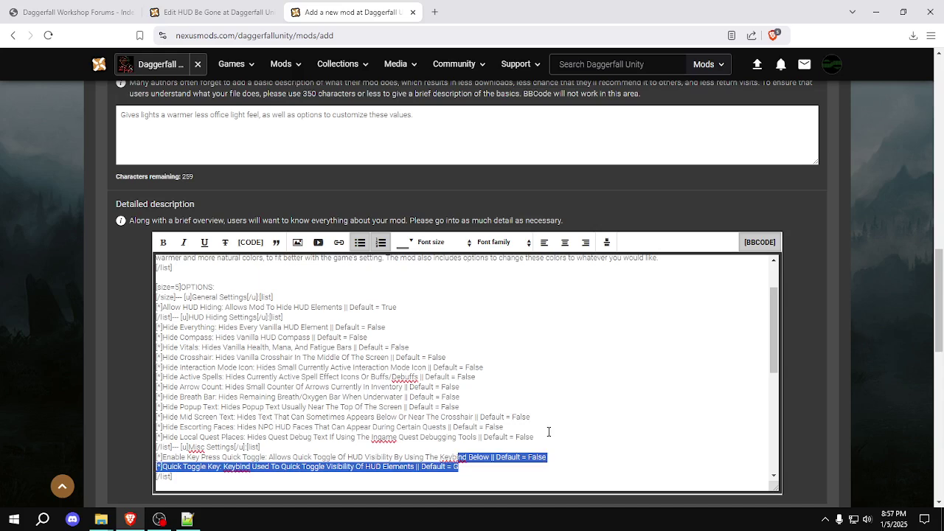
key(shift+Up)
key(shift+Home)
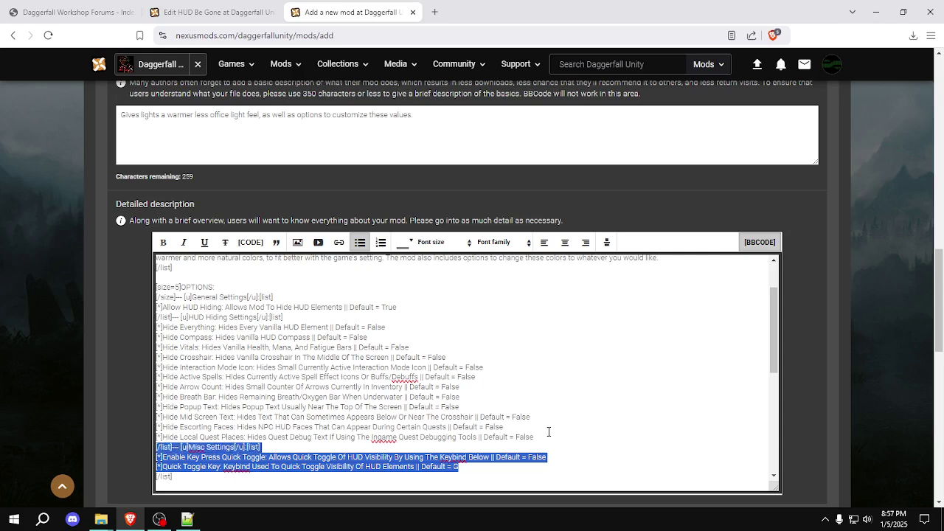
key(BackSpace)
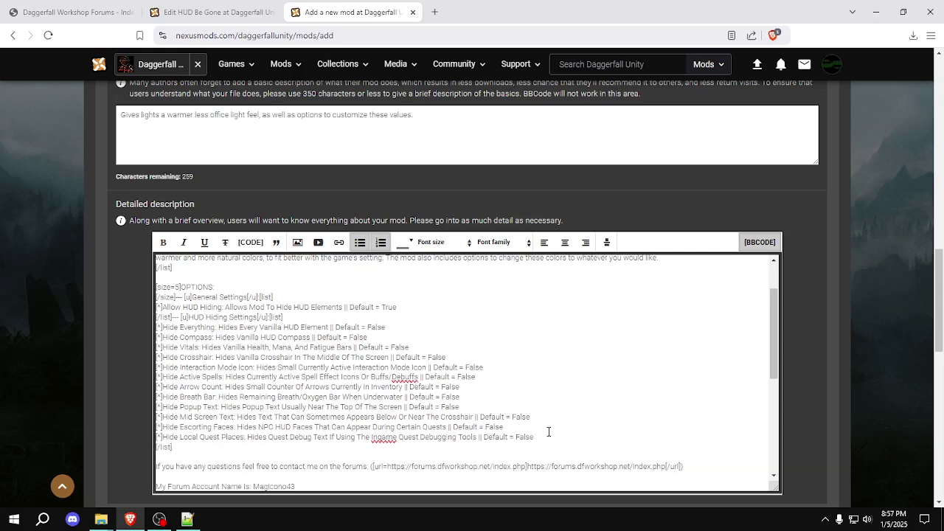
Open modsettings.json from the DFU-Mod_No-More-LED-Lights folder in Notepad++
click(188, 520)
click(188, 520)
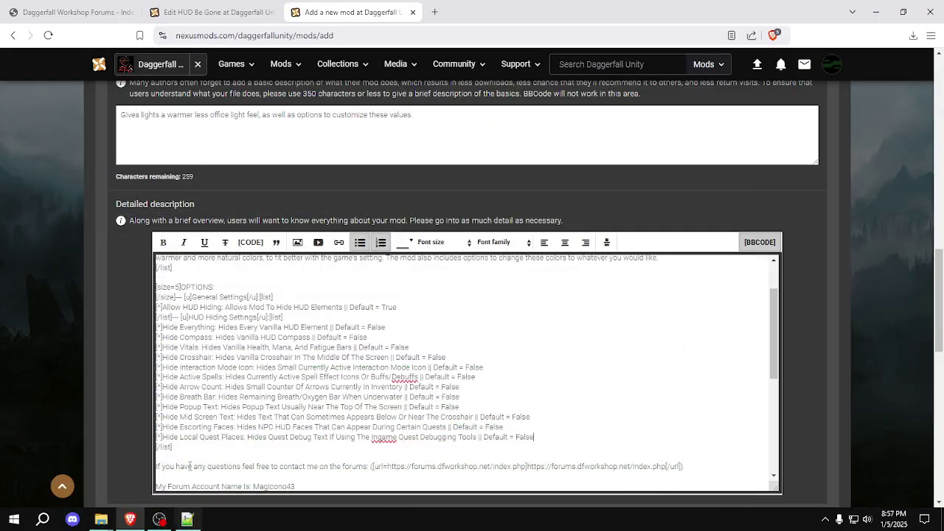
click(129, 520)
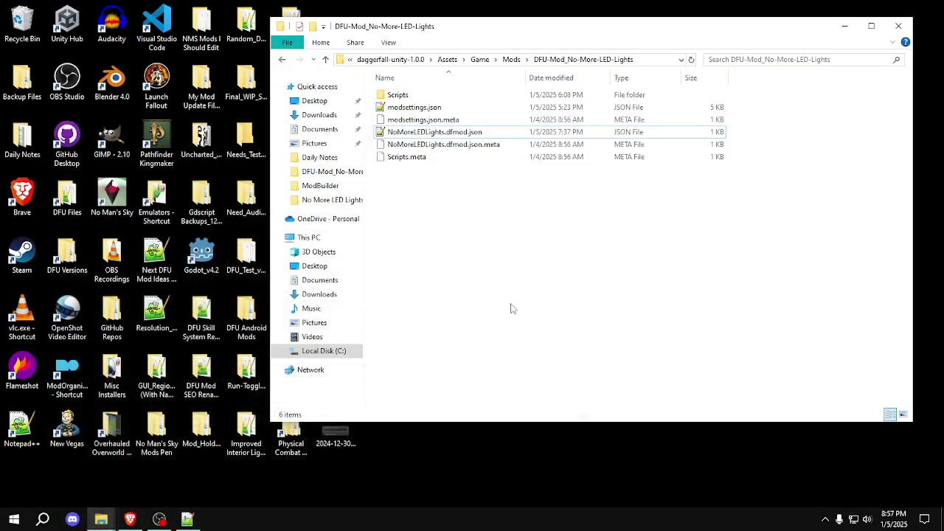
double_click(441, 107)
mouse_move(937, 132)
mouse_down()
mouse_move(937, 197)
mouse_move(937, 133)
mouse_up()
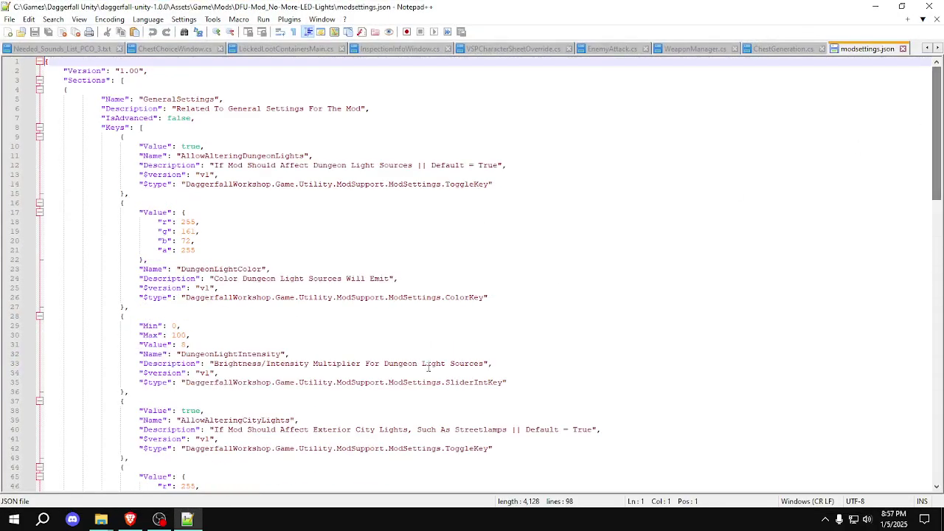
Switch back to the new mod page in Brave and delete the "HUD Hiding Settings" heading line from the options
click(129, 520)
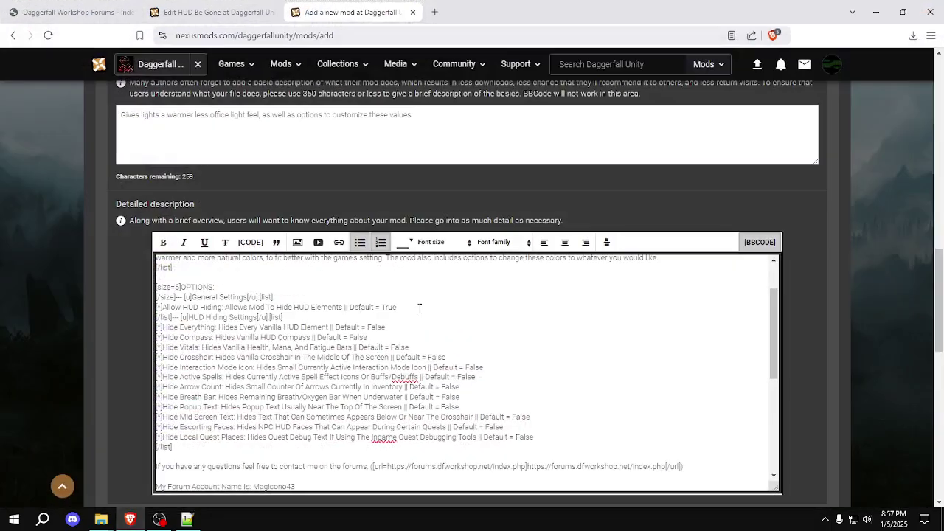
click(418, 308)
click(361, 317)
key(shift+Home)
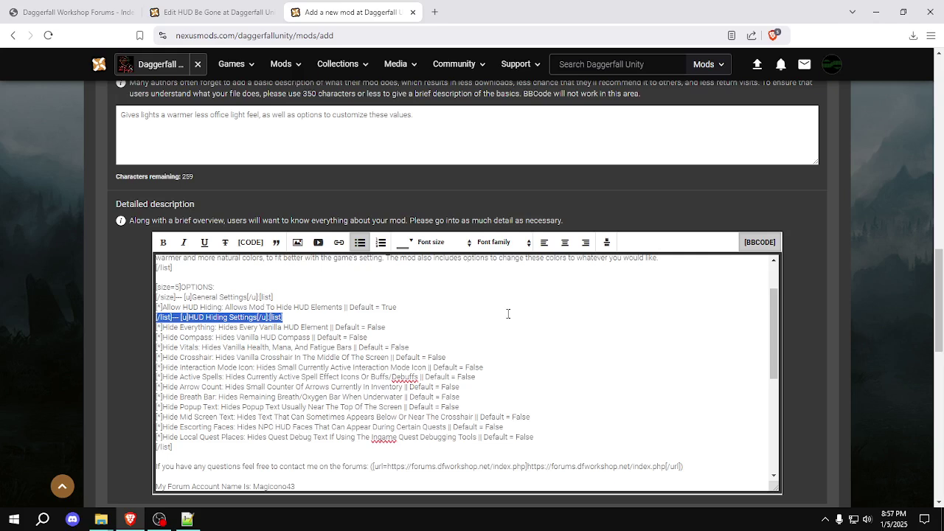
key(BackSpace)
key(BackSpace)
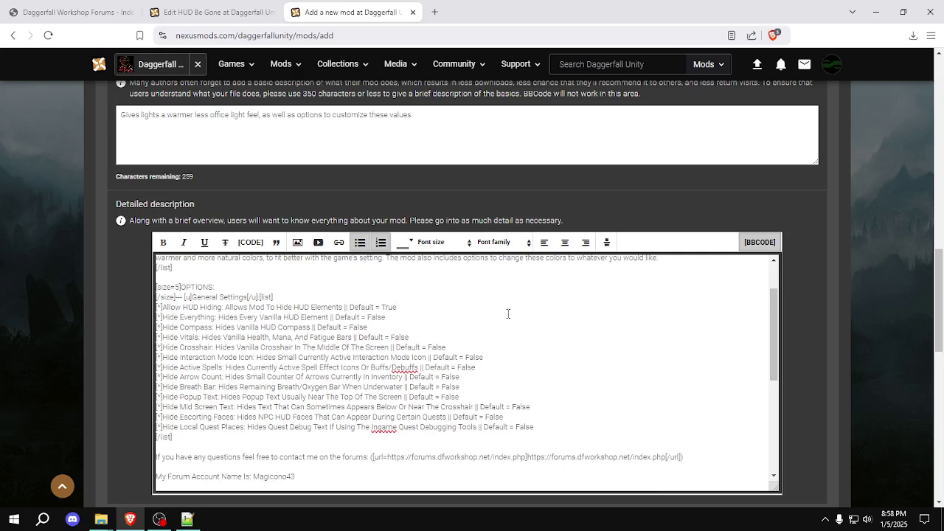
Copy the AllowAlteringDungeonLights name from modsettings.json in Notepad++ and replace the "Allow HUD Hiding" option name with it in Brave
click(188, 520)
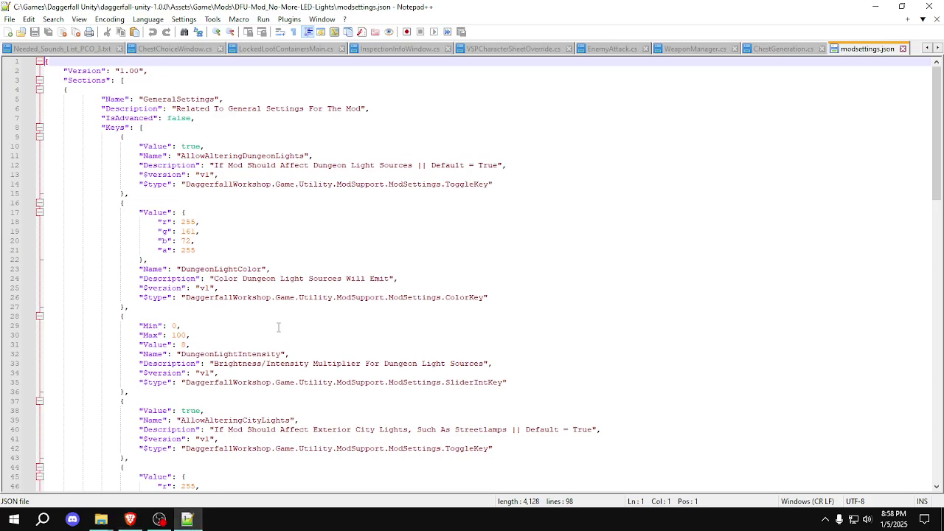
key(alt+Tab)
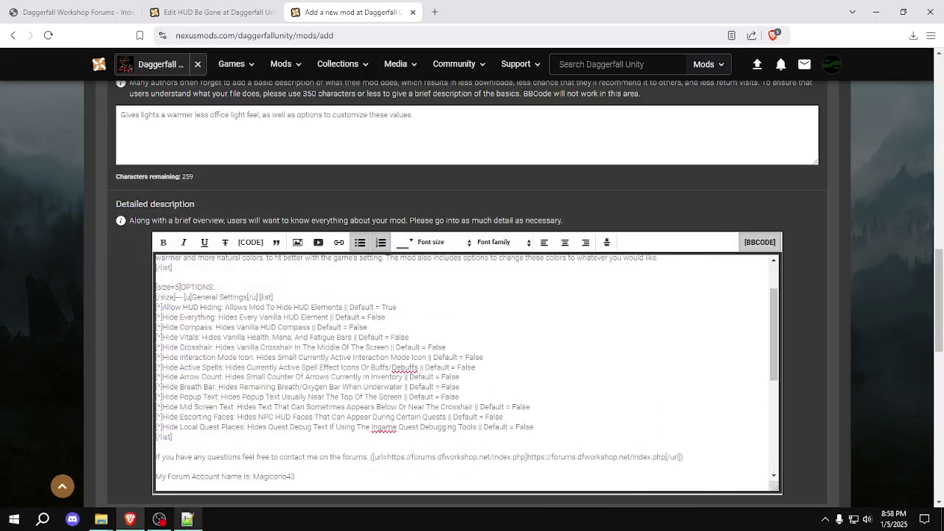
key(alt+Tab)
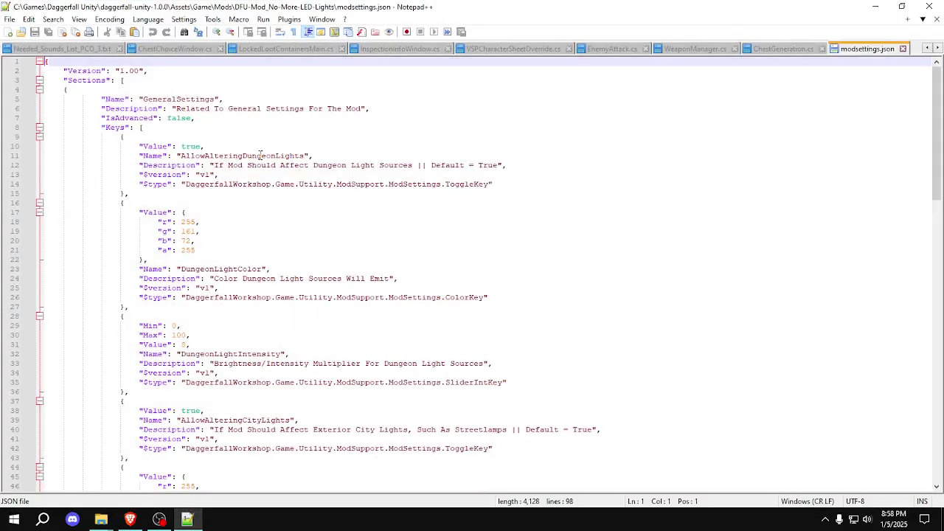
double_click(259, 156)
key(ctrl+c)
key(alt+Tab)
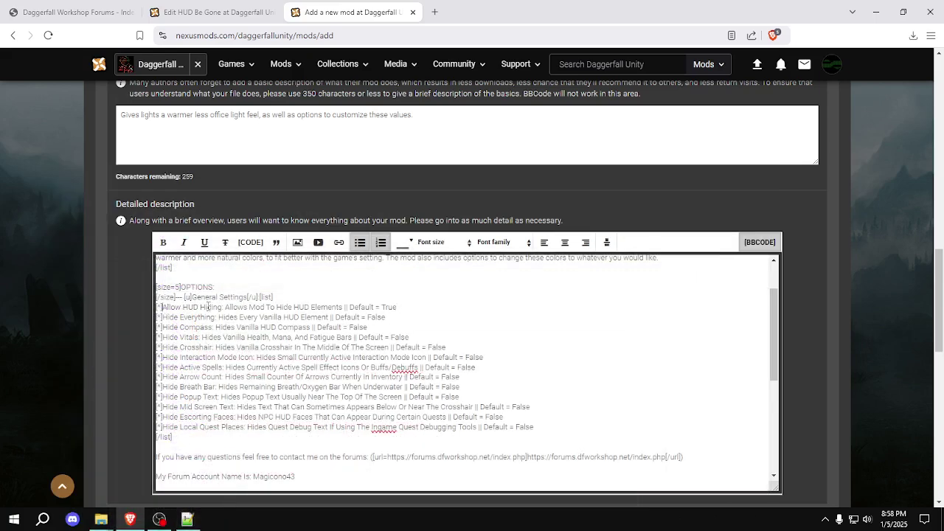
drag(221, 307, 162, 307)
key(ctrl+v)
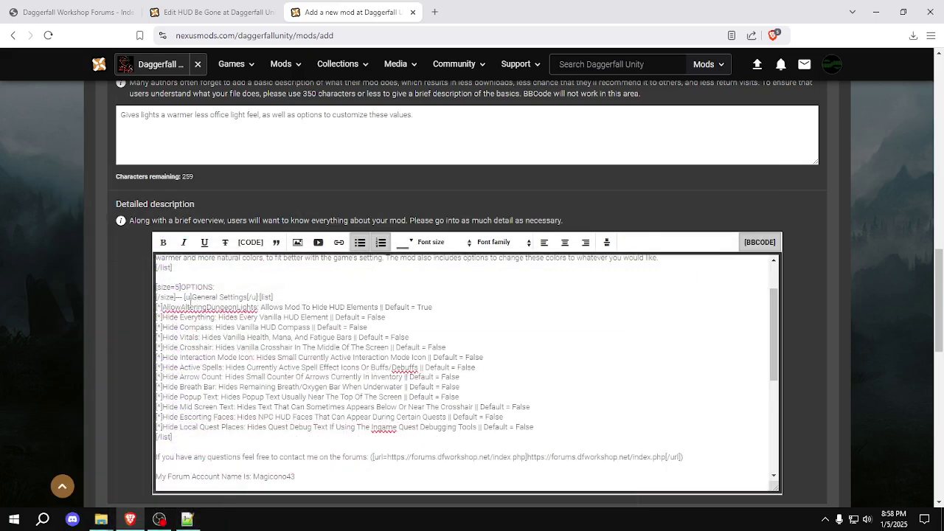
Add spaces between the words of the first option's name so it reads "Allow Altering Dungeon Lights"
click(182, 307)
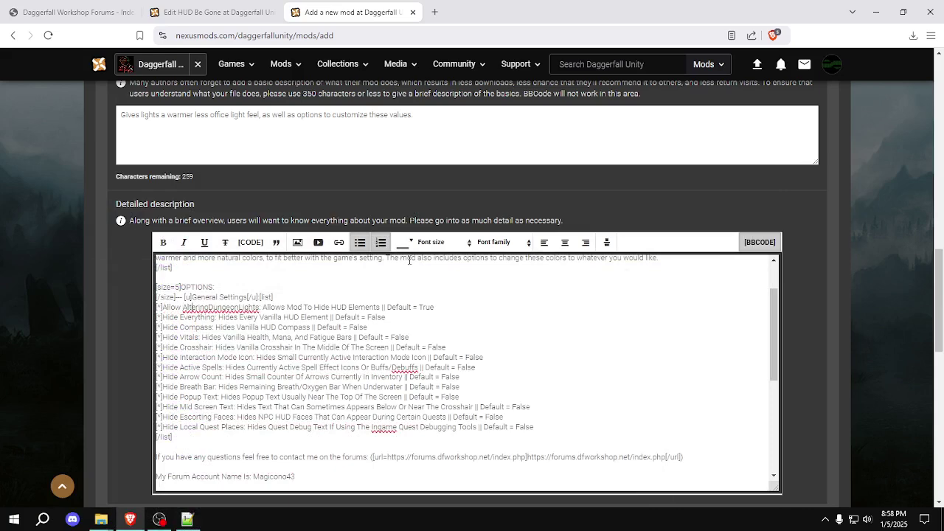
key(Right)
key(Right)
key(Right)
key(Right)
key(Right)
key(Right)
key(Right)
key(Right)
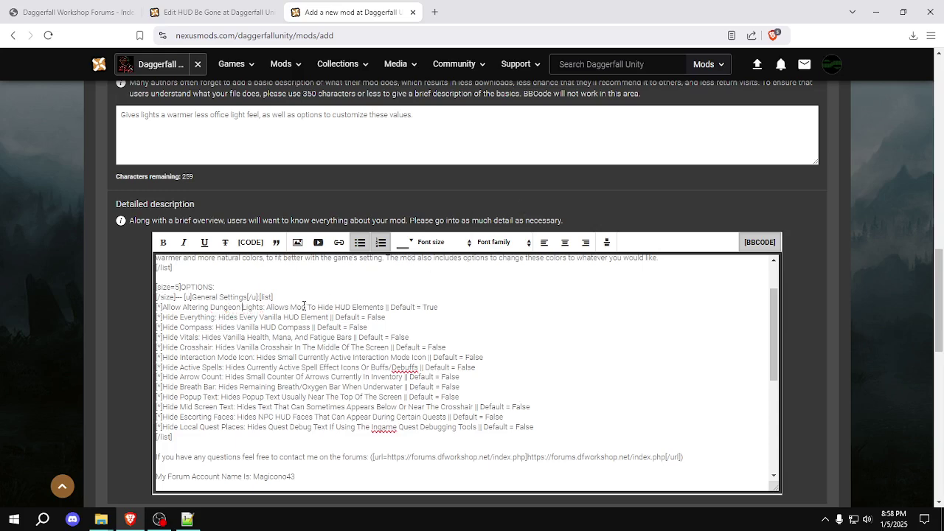
Replace the first option's description with "If Mod Should Affect Dungeon Light Sources || Default = True" copied from modsettings.json in Notepad++
click(187, 520)
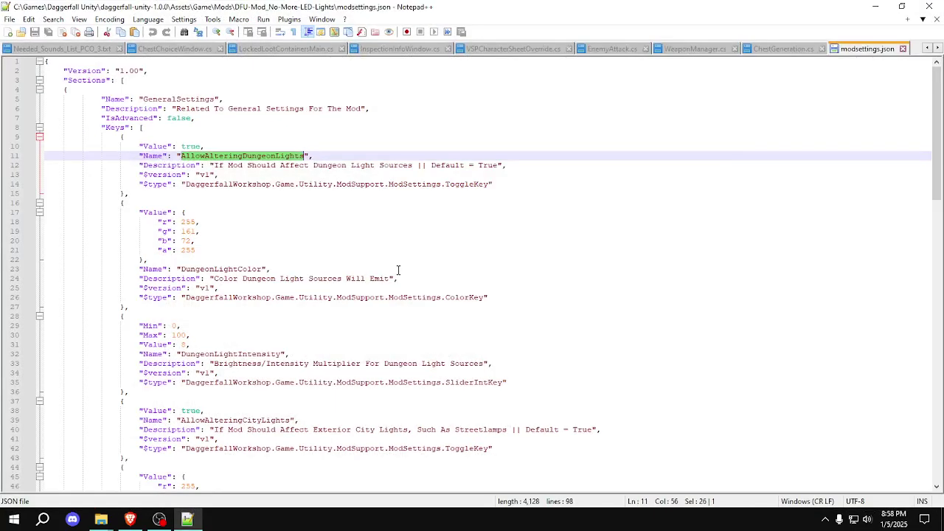
click(214, 166)
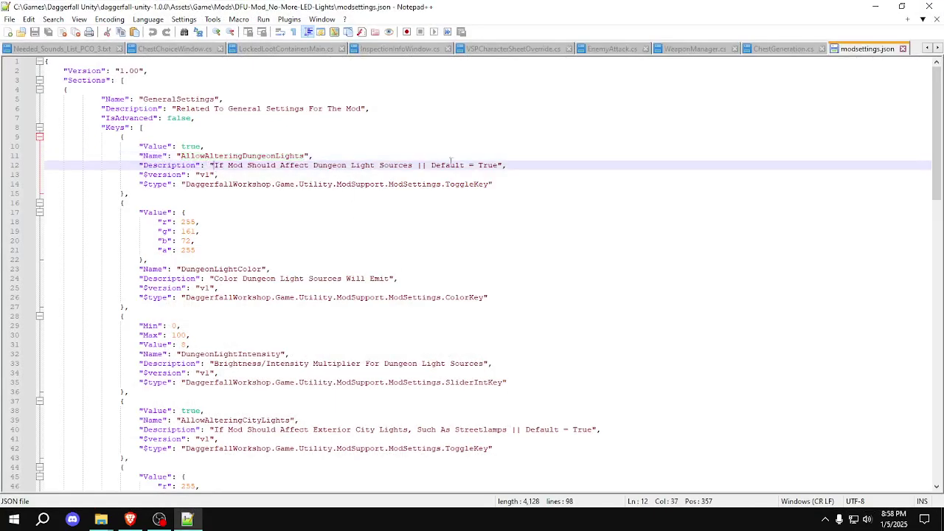
shift+click(499, 165)
key(ctrl+c)
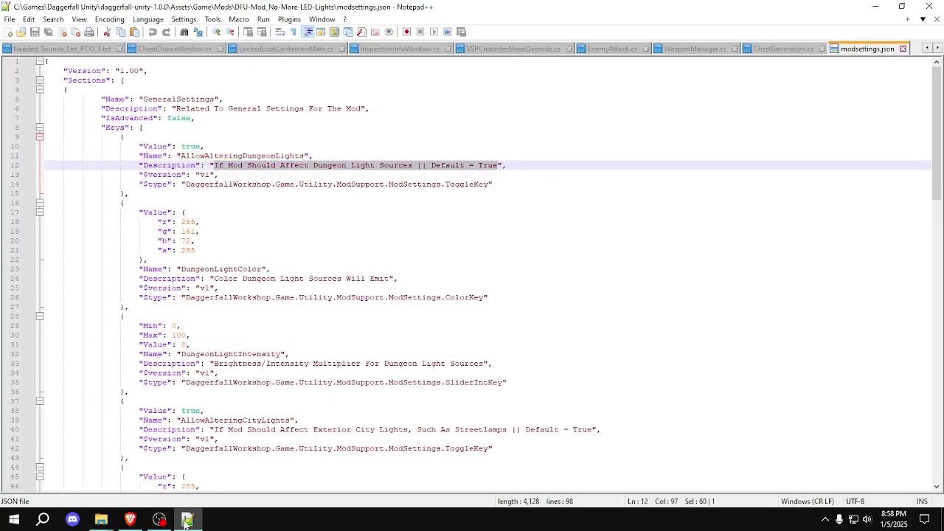
key(alt+Tab)
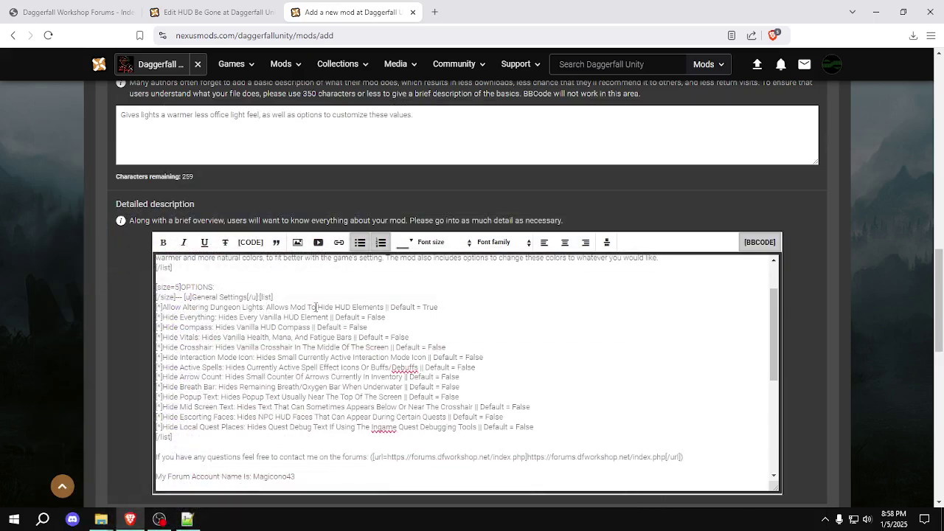
key(shift+End)
key(ctrl+v)
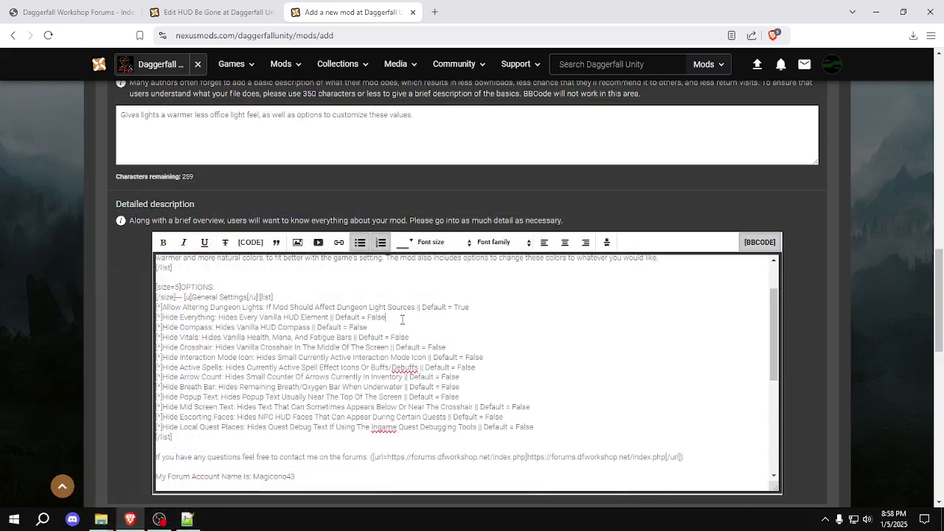
Replace the "Hide Everything" option name with DungeonLightColor copied from Notepad++, spaced out as "Dungeon Light Color"
click(187, 519)
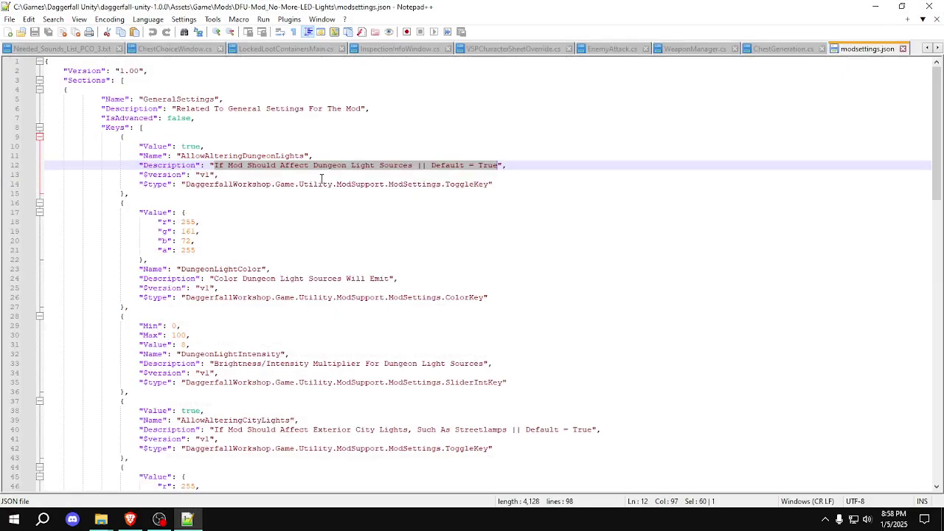
double_click(216, 269)
key(ctrl+c)
click(187, 519)
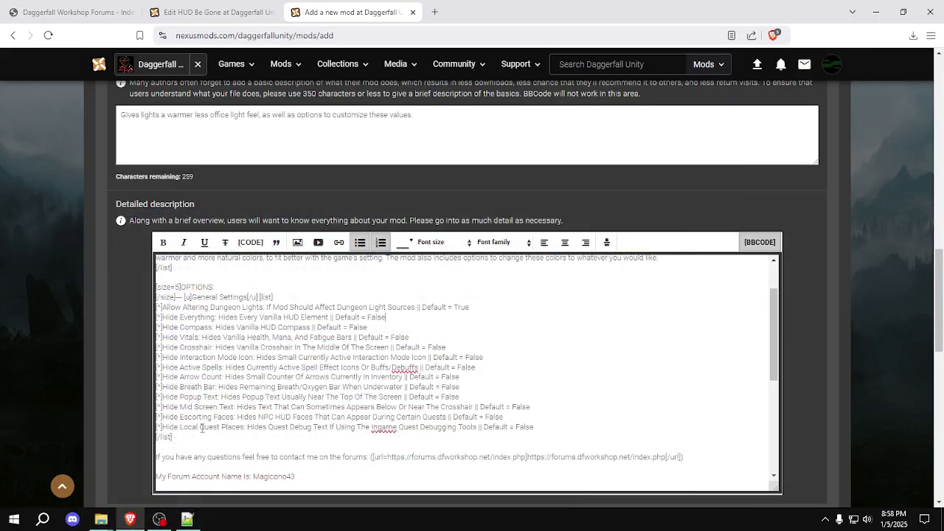
click(163, 317)
shift+click(214, 317)
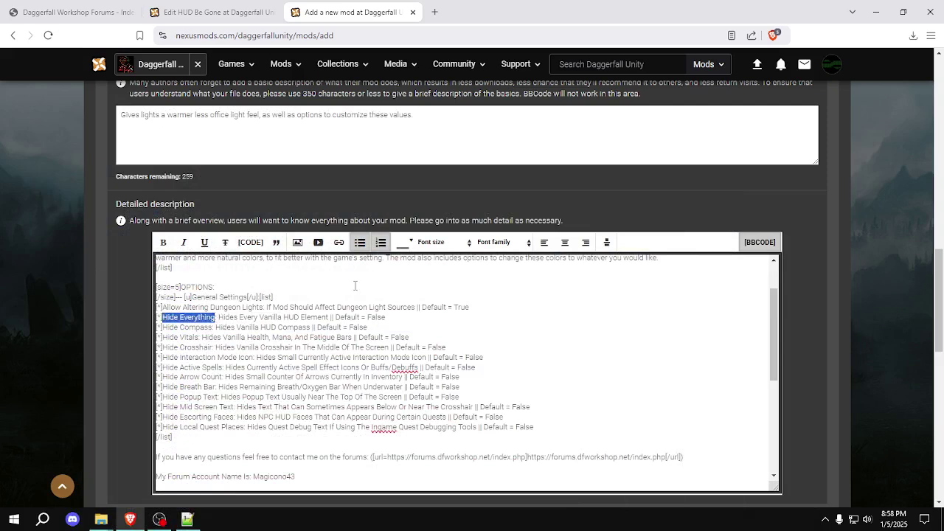
key(ctrl+v)
click(194, 317)
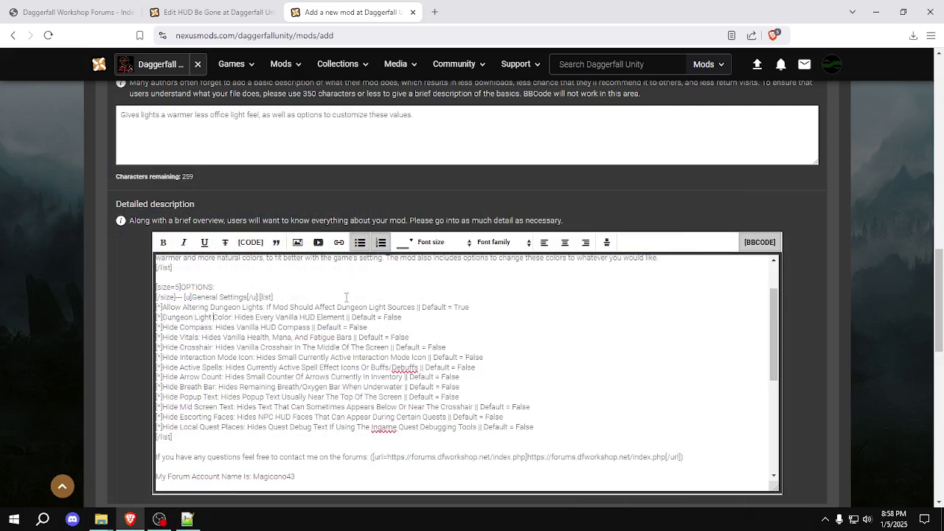
Replace the Dungeon Light Color description with "Color Dungeon Light Sources Will Emit" copied from modsettings.json in Notepad++
click(233, 319)
click(188, 519)
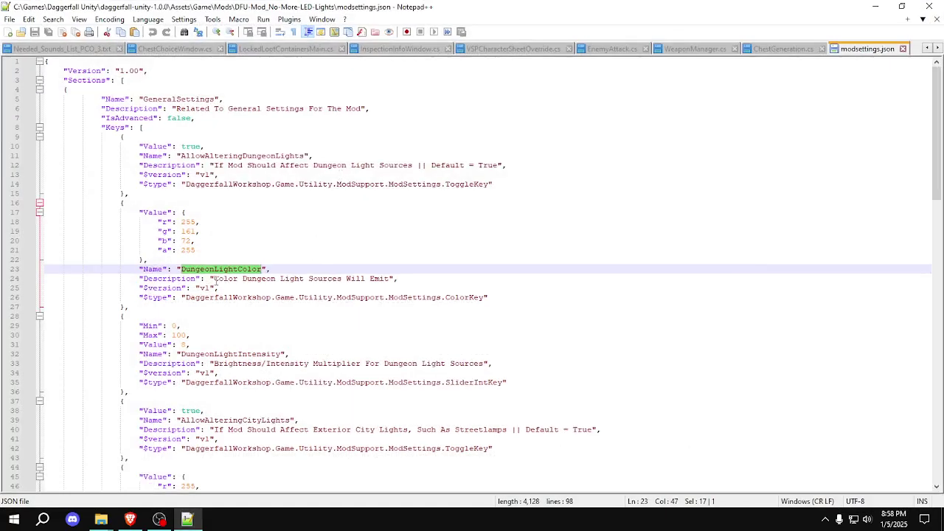
click(213, 279)
shift+click(393, 280)
key(ctrl+c)
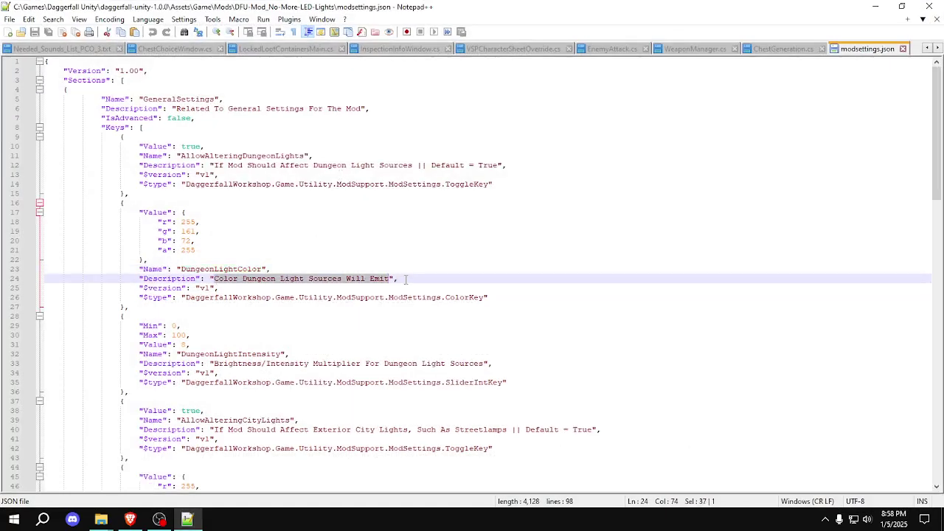
click(188, 520)
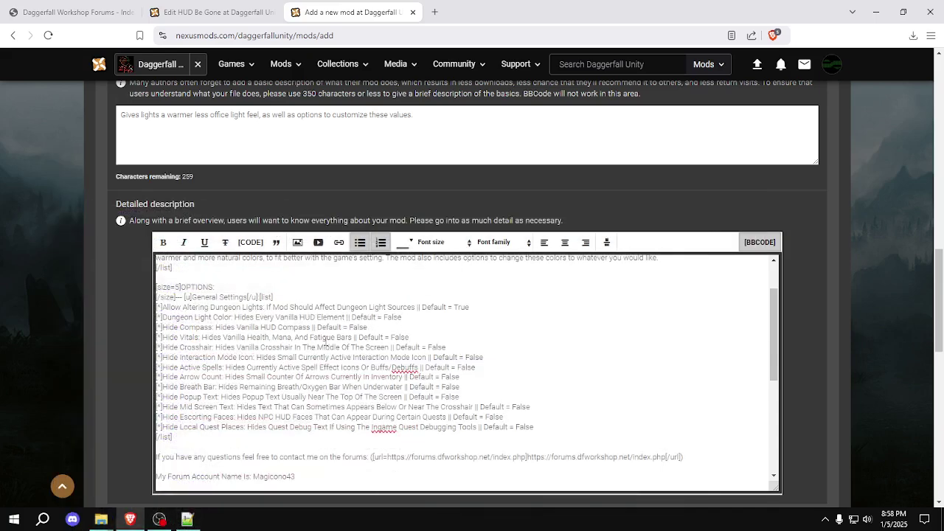
key(shift+End)
key(ctrl+v)
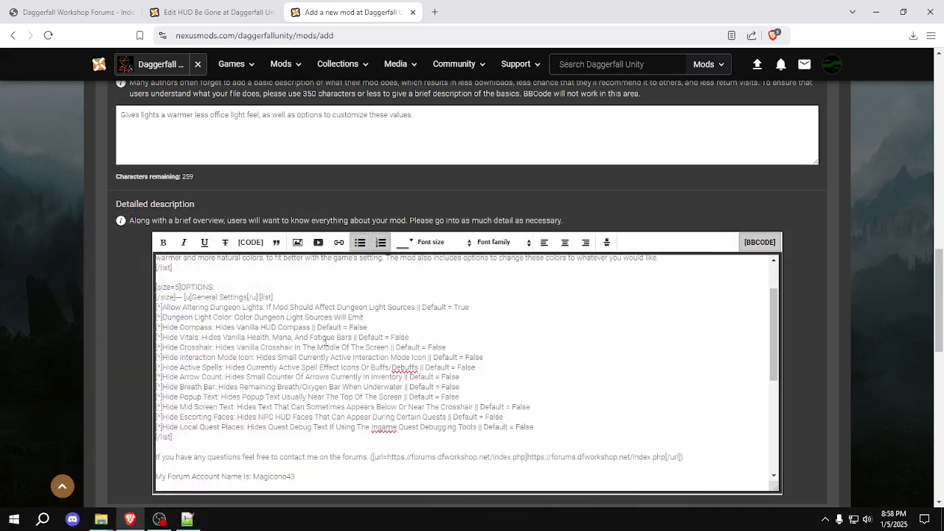
Replace the "Hide Compass" option name with DungeonLightIntensity copied from Notepad++, spaced out as "Dungeon Light Intensity"
click(188, 519)
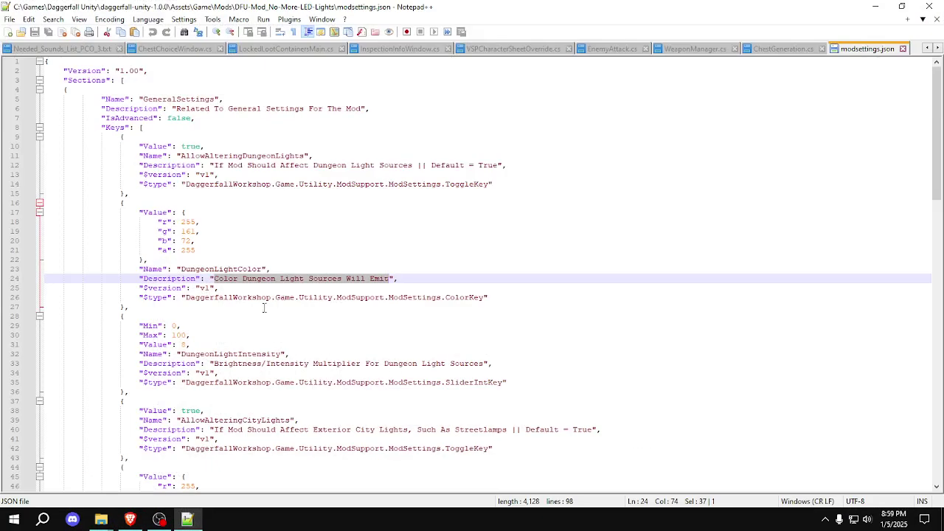
double_click(237, 354)
key(ctrl+c)
click(130, 519)
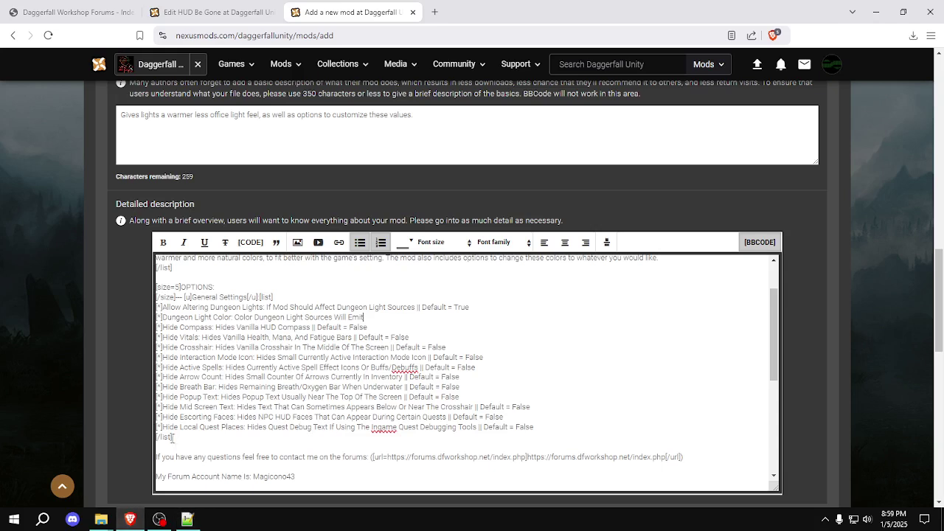
click(382, 325)
drag(213, 327, 162, 327)
key(ctrl+v)
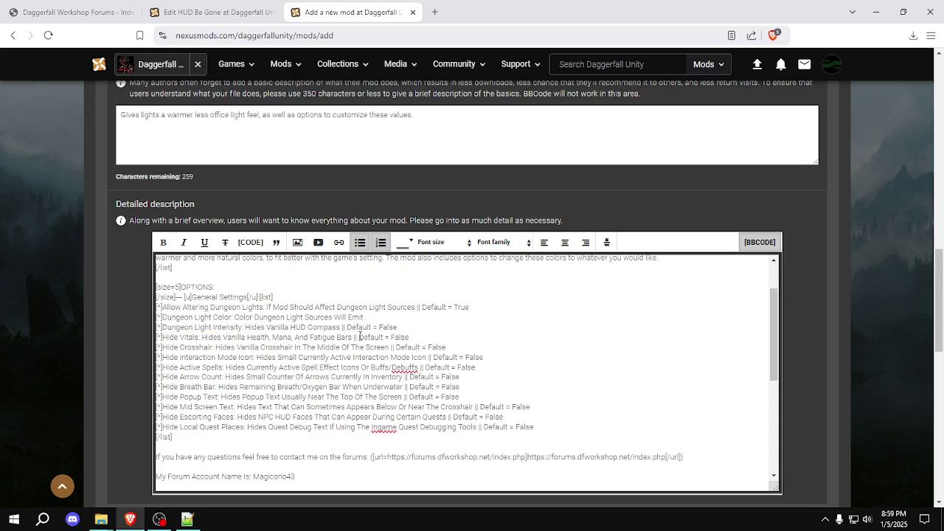
Replace the Dungeon Light Intensity description with "Brightness/Intensity Multiplier For Dungeon Light Sources" copied from modsettings.json in Notepad++
key(shift+End)
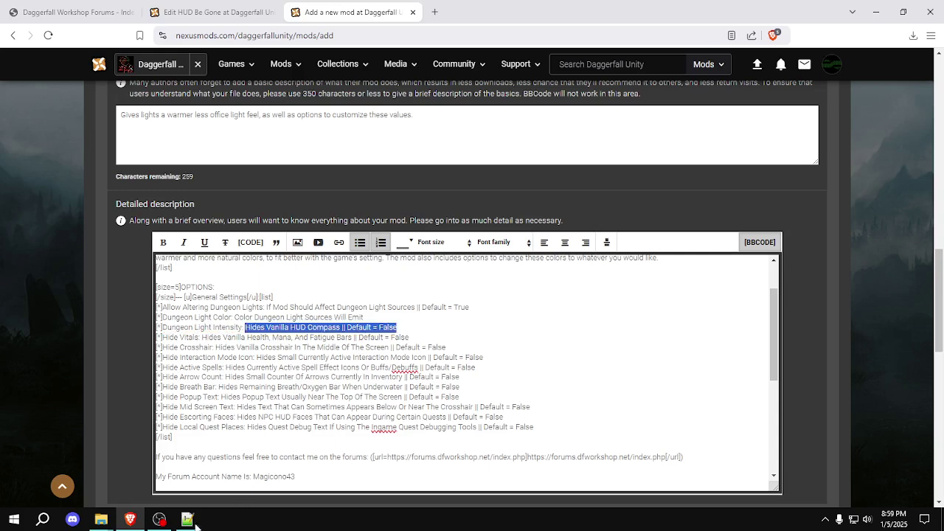
key(alt+Tab)
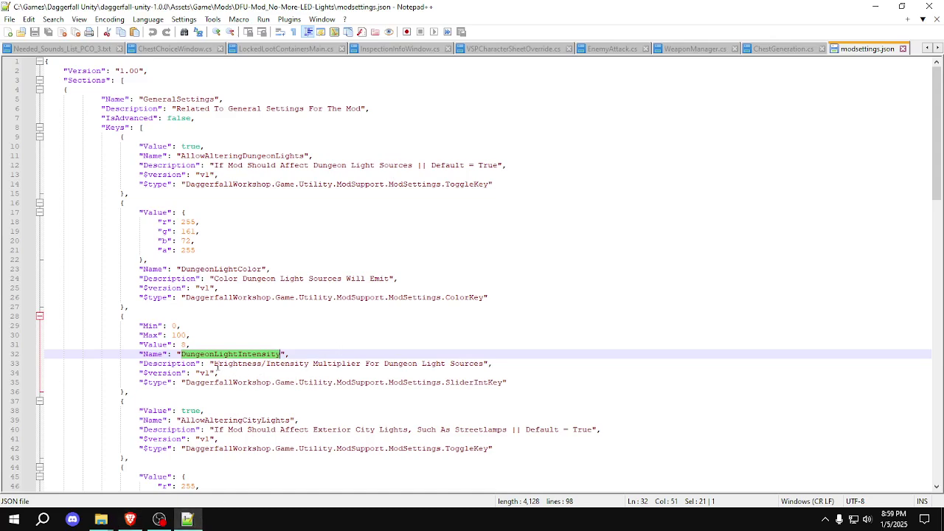
click(215, 364)
key(Left)
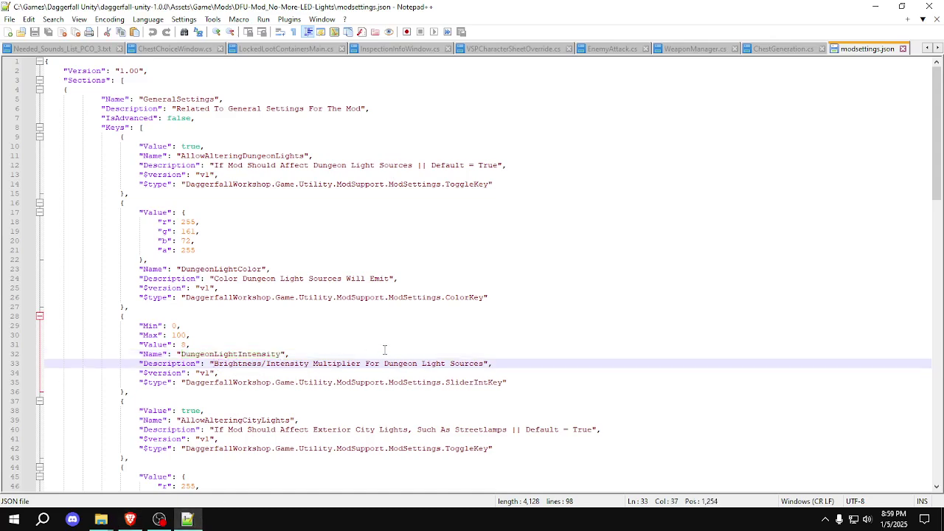
shift+click(486, 363)
key(ctrl+c)
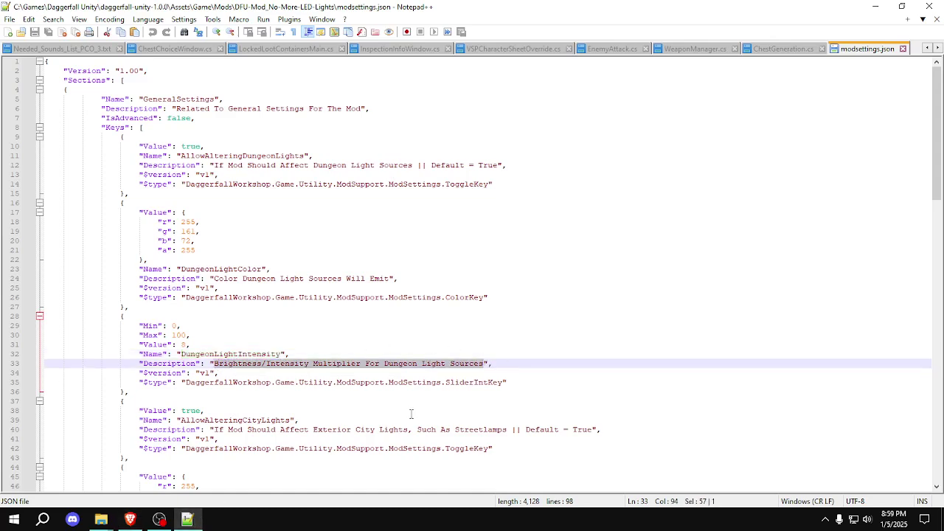
click(132, 520)
key(ctrl+v)
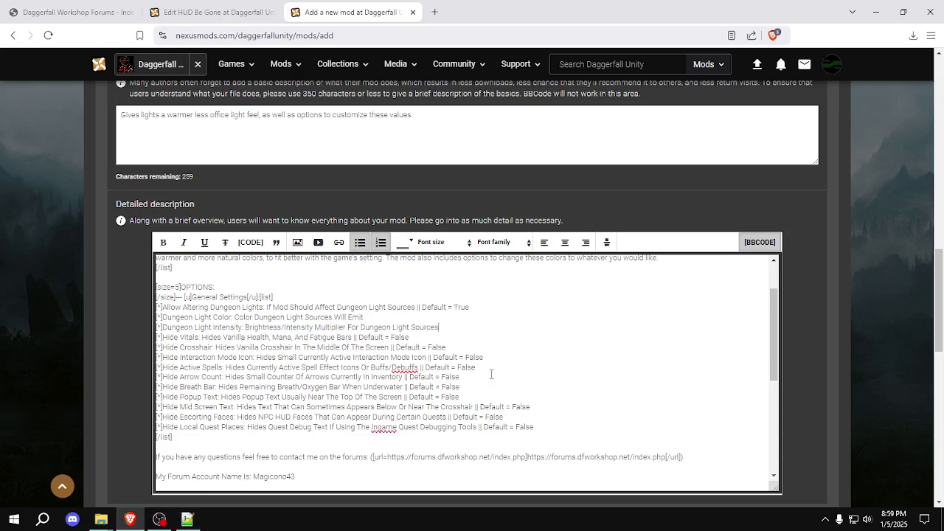
Replace the "Hide Vitals" option name with AllowAlteringCityLights copied from Notepad++, spaced out as "Allow Altering City Lights"
click(434, 337)
click(187, 519)
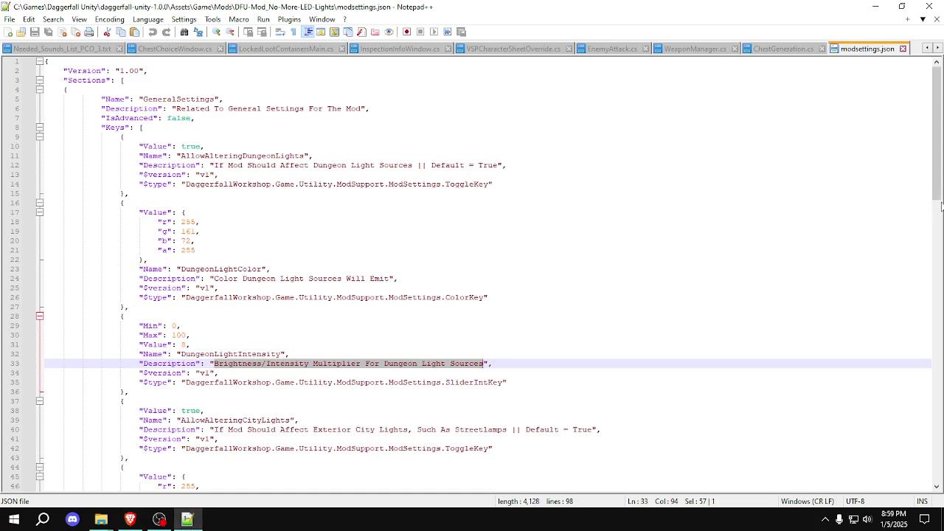
drag(941, 206, 939, 222)
double_click(242, 307)
key(ctrl+c)
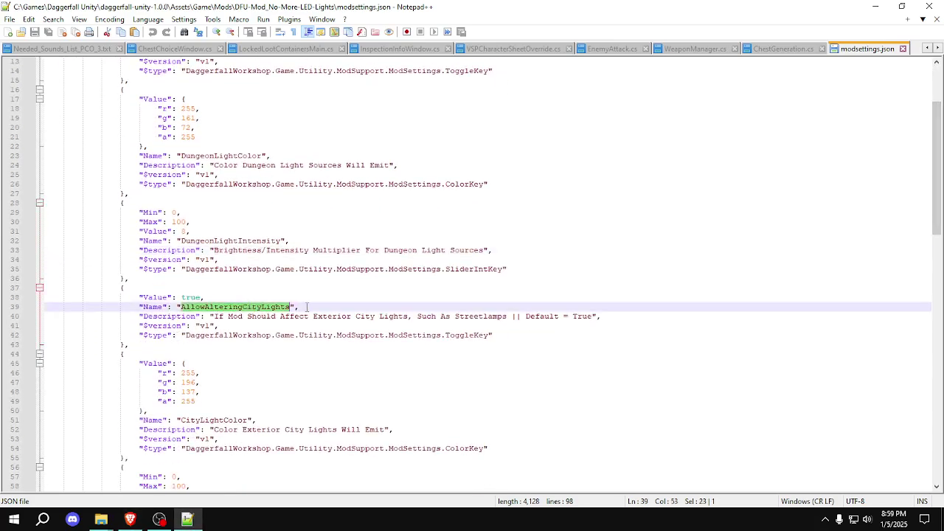
click(129, 519)
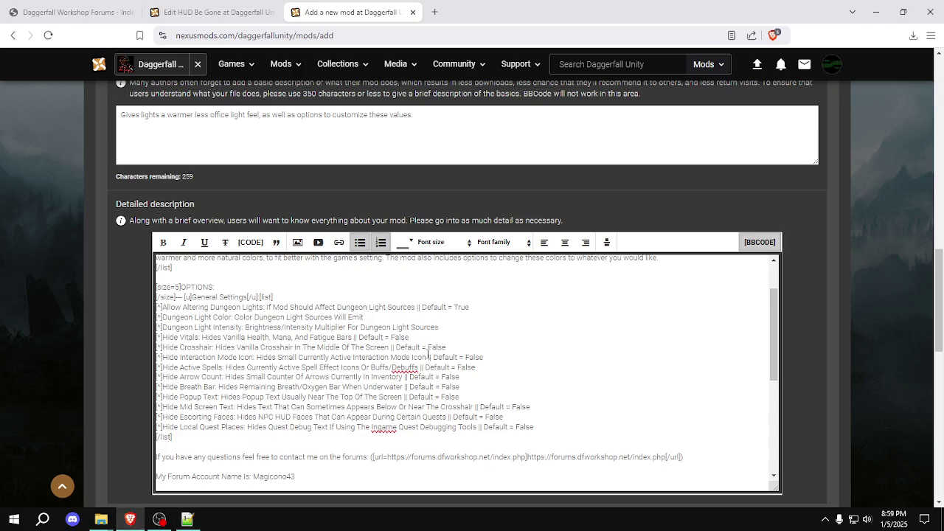
click(163, 337)
shift+click(200, 337)
key(ctrl+v)
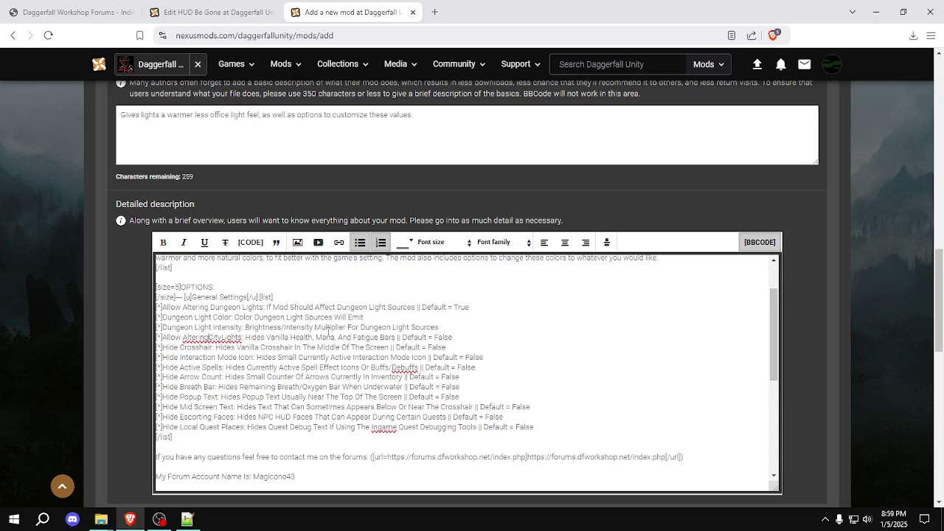
key(Right)
key(Right)
key(Right)
key(Right)
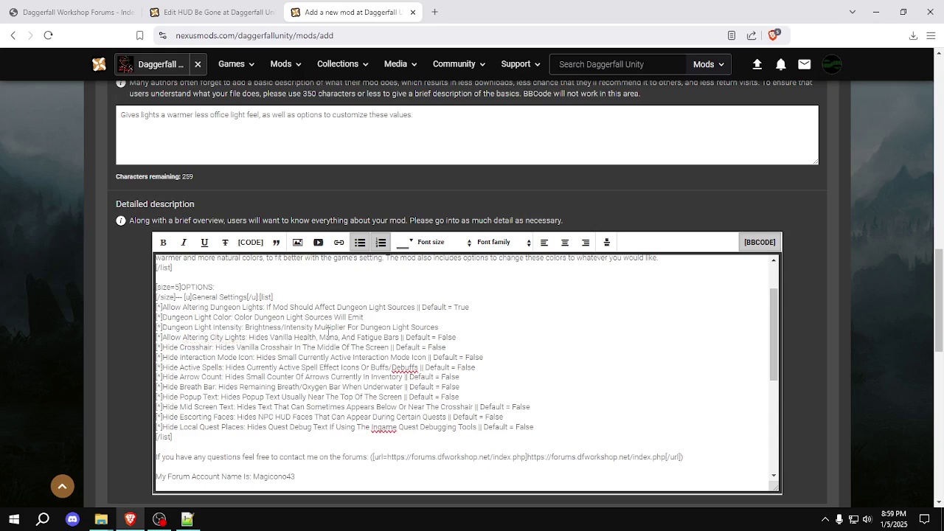
Delete the old vitals description "Hides Vanilla Health, Mana, And Fatigue Bars || Default = False" from the Allow Altering City Lights option
key(Right)
key(Right)
key(Right)
key(Right)
key(Right)
key(Right)
key(Right)
key(Right)
key(shift+End)
key(Delete)
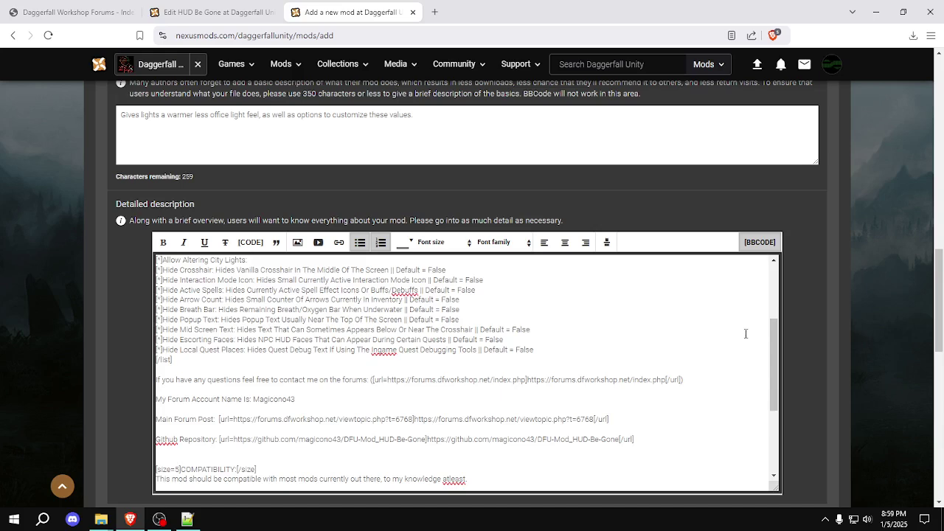
key(Return)
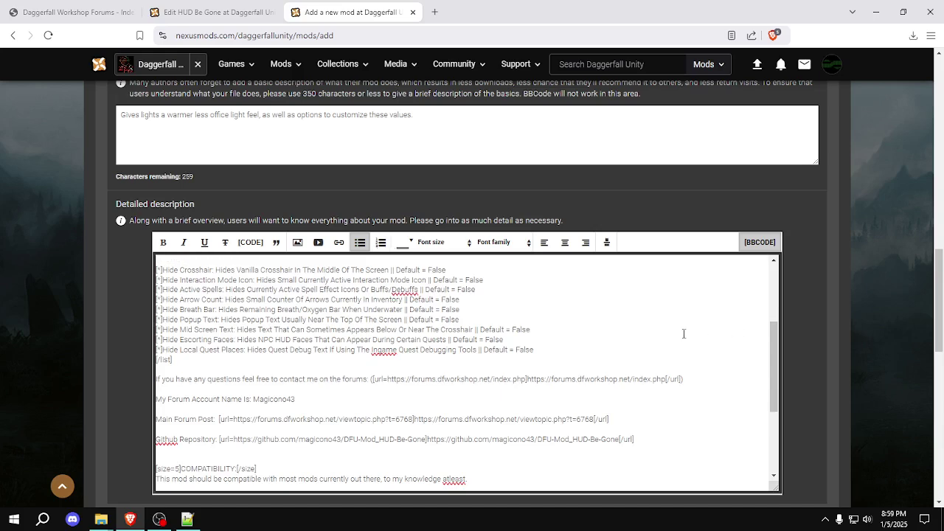
key(ctrl+z)
key(ctrl+z)
scroll(757, 303, up, 1)
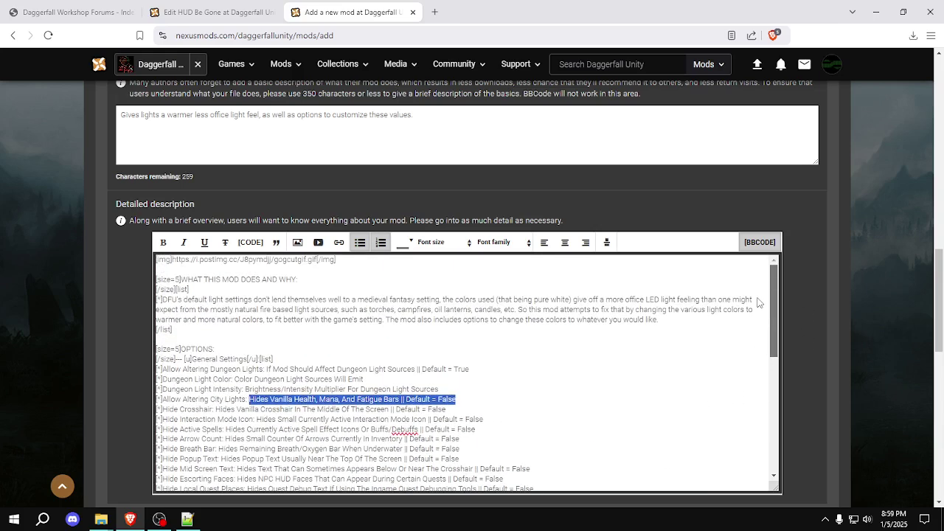
key(BackSpace)
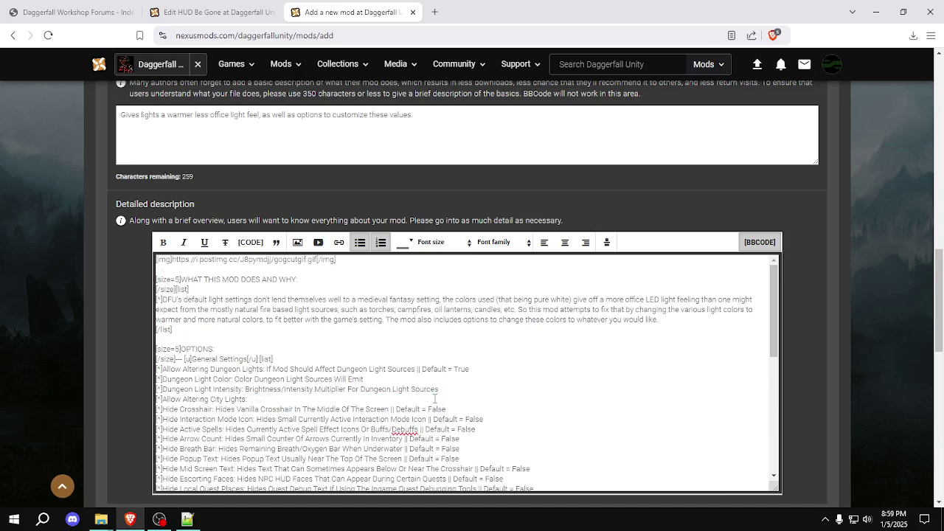
Fill the Allow Altering City Lights description with "If Mod Should Affect Exterior City Lights, Such As Streetlamps || Default = True" copied from modsettings.json in Notepad++
click(187, 519)
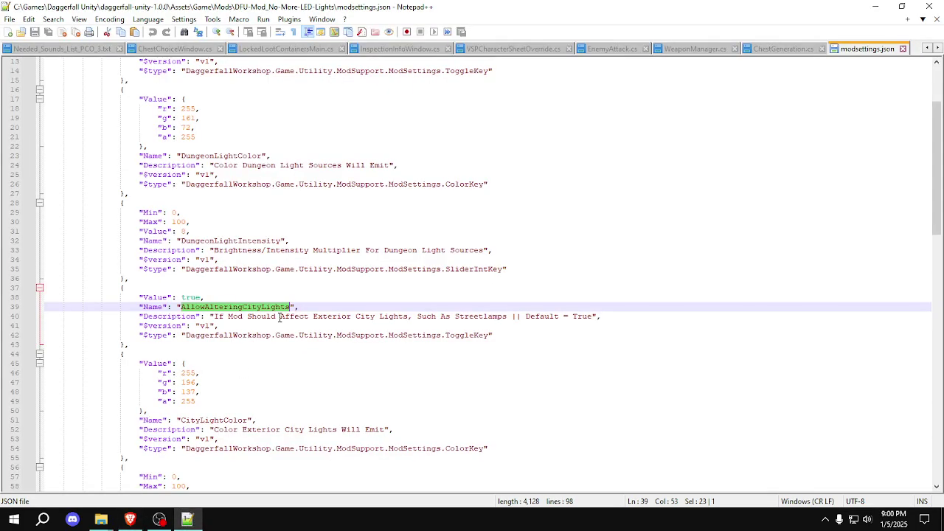
click(213, 316)
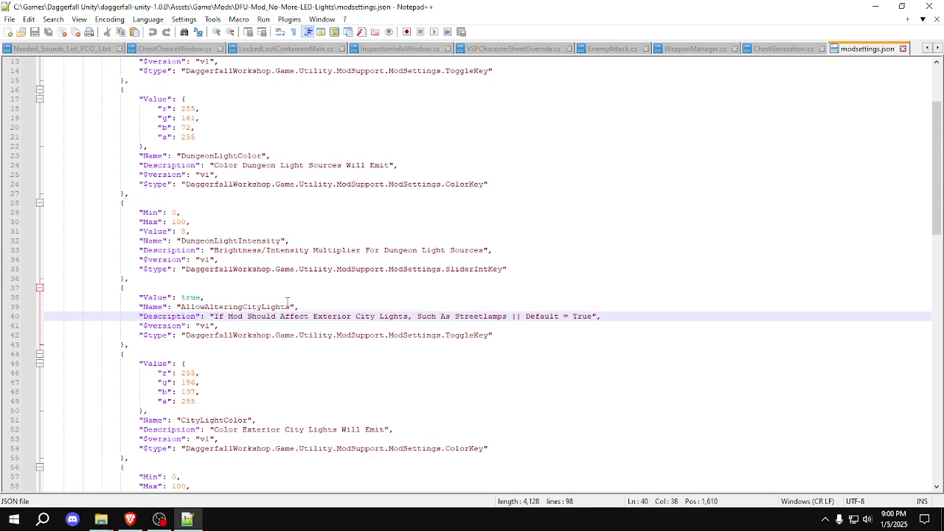
shift+click(593, 316)
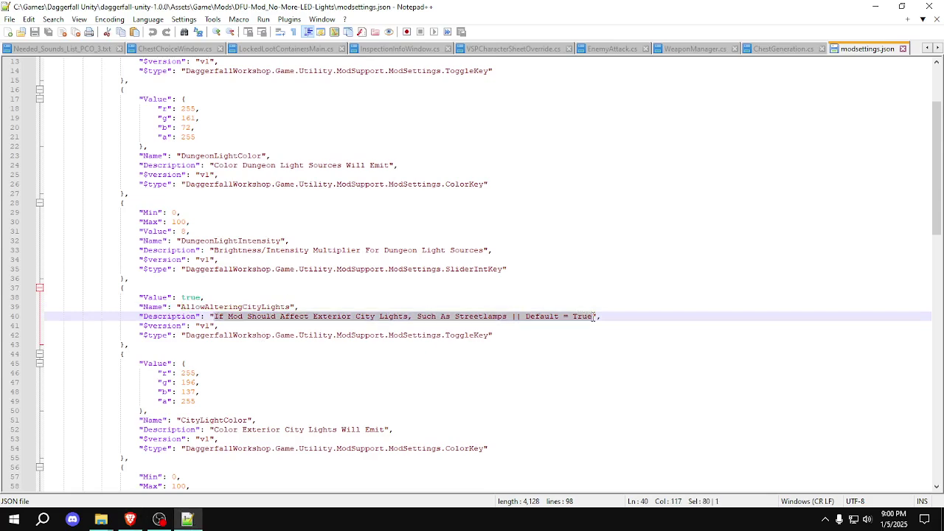
key(ctrl+c)
click(130, 519)
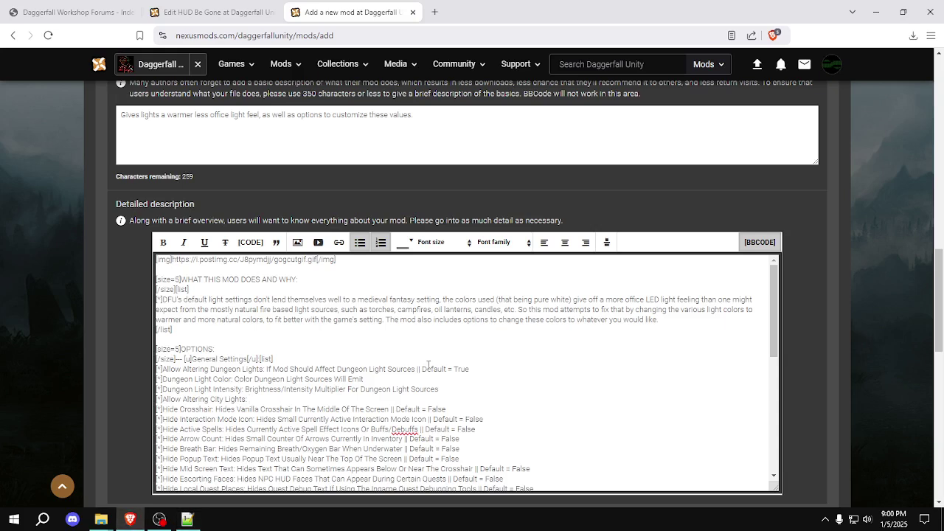
key(ctrl+v)
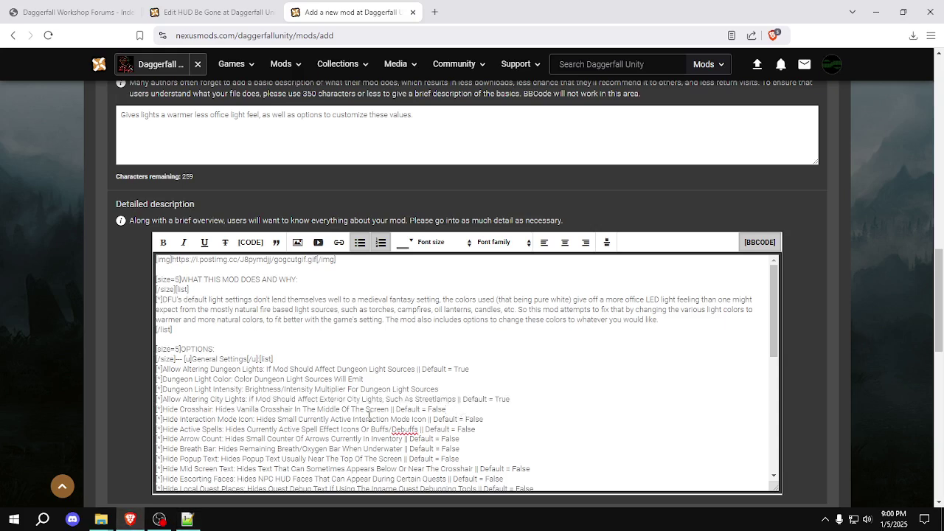
Replace the Hide Crosshair description with "Color Exterior City Lights Will Emit" copied from modsettings.json in Notepad++
shift+click(215, 409)
key(BackSpace)
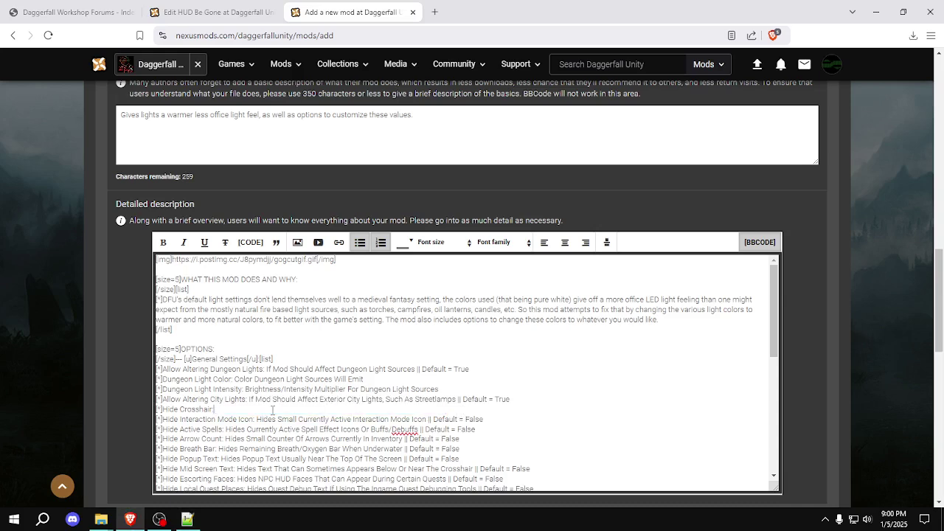
key(alt+Tab)
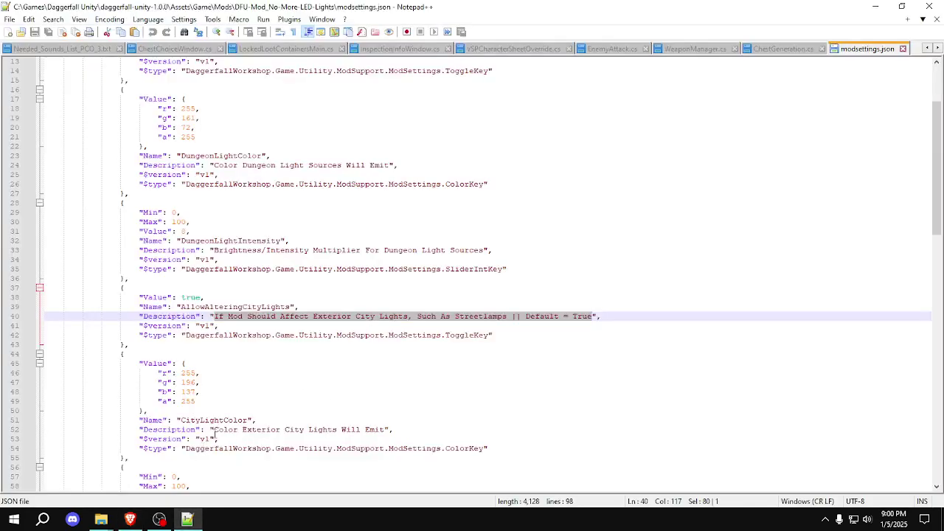
click(213, 430)
shift+click(387, 429)
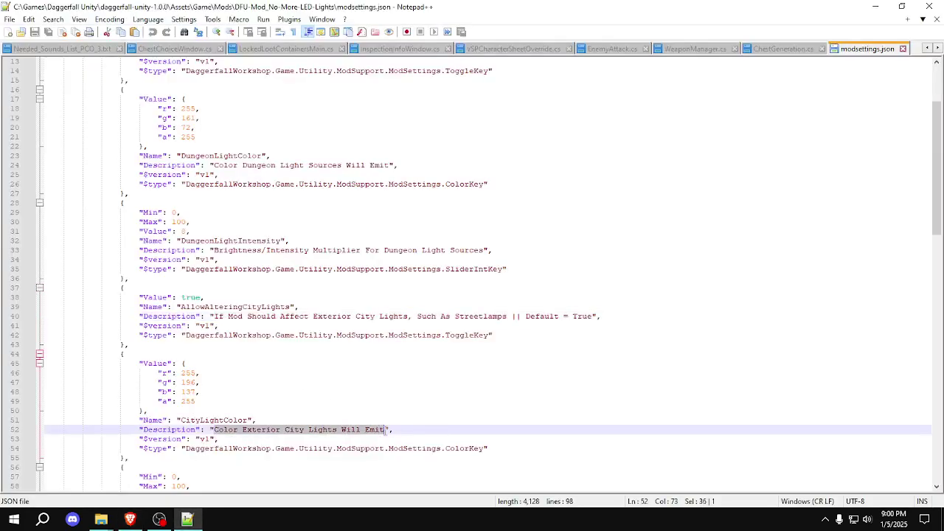
click(131, 519)
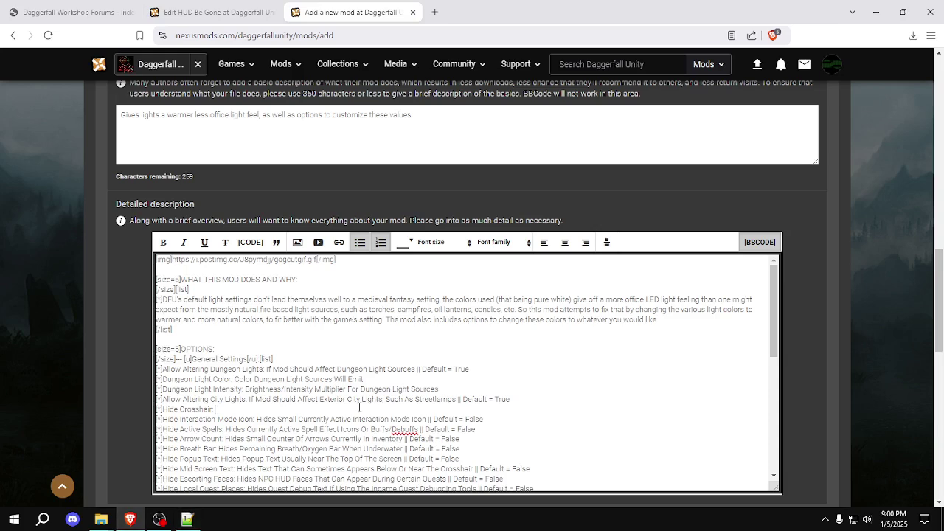
key(ctrl+v)
Replace the "Hide Crosshair" option name with CityLightColor copied from Notepad++, spaced out as "City Light Color"
click(187, 520)
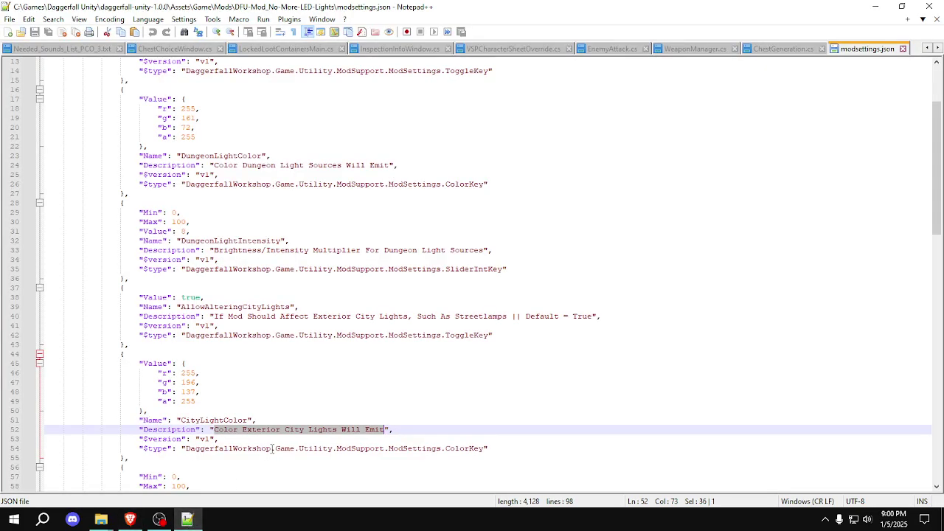
double_click(219, 420)
click(186, 520)
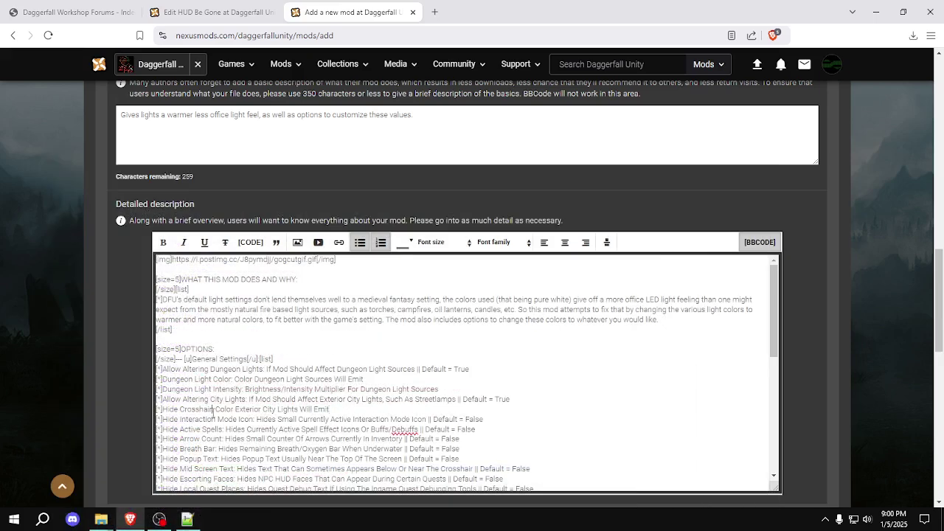
drag(213, 410, 163, 411)
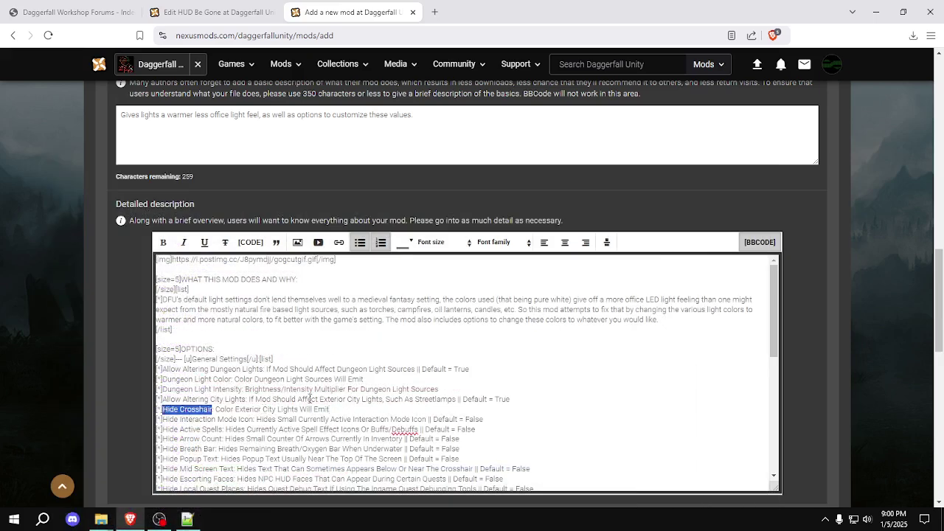
key(ctrl+v)
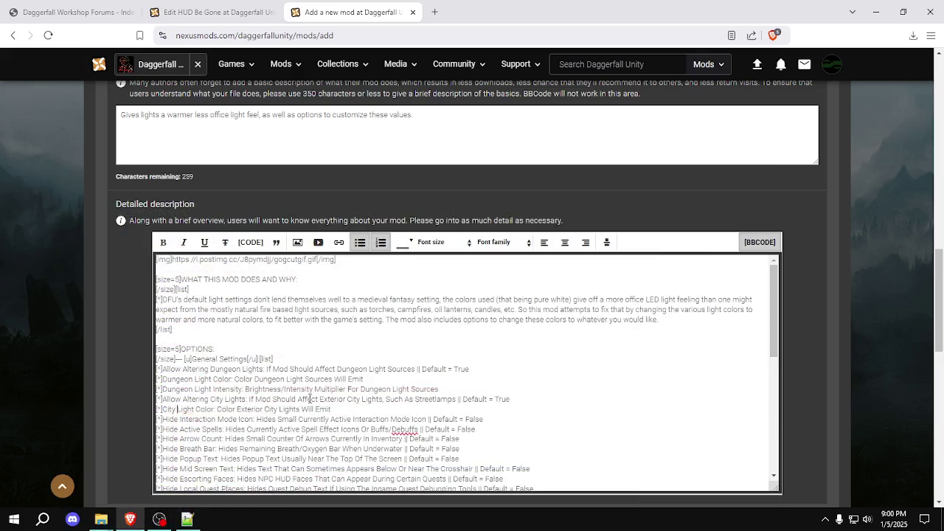
Replace the "Hide Interaction Mode Icon" option name with CityLightIntensity copied from Notepad++, spaced out as "City Light Intensity"
click(187, 520)
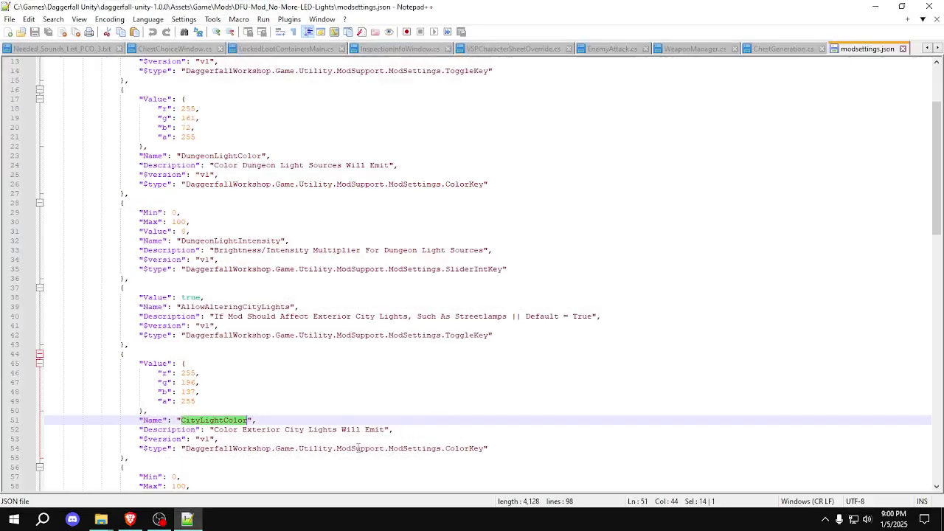
scroll(939, 229, down, 1)
scroll(939, 228, down, 4)
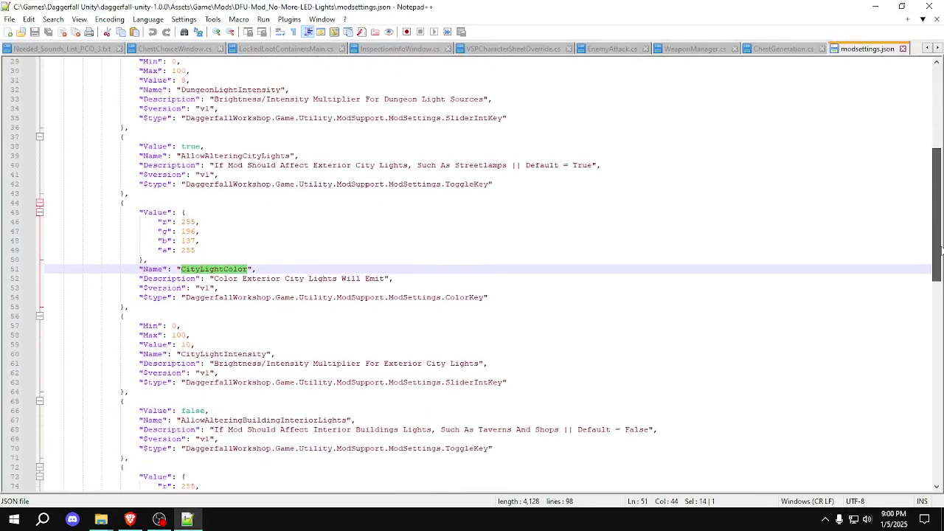
double_click(245, 316)
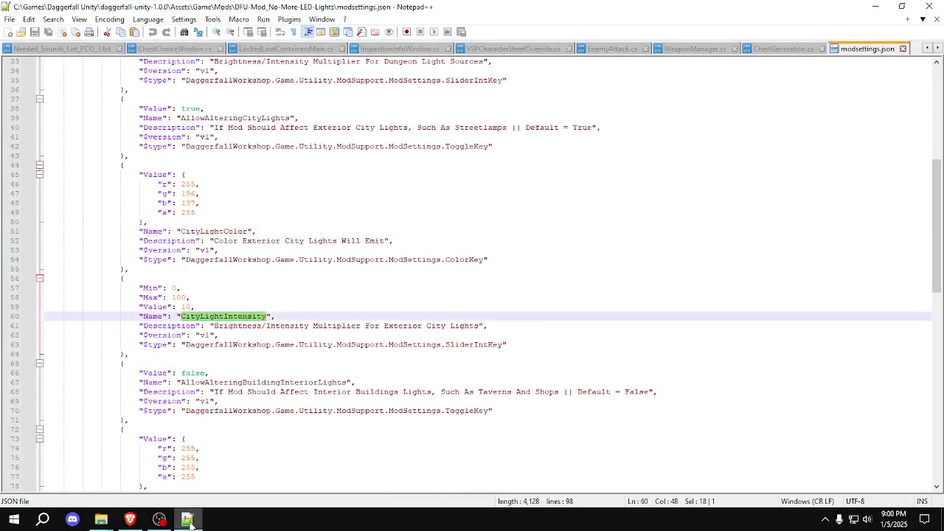
click(129, 519)
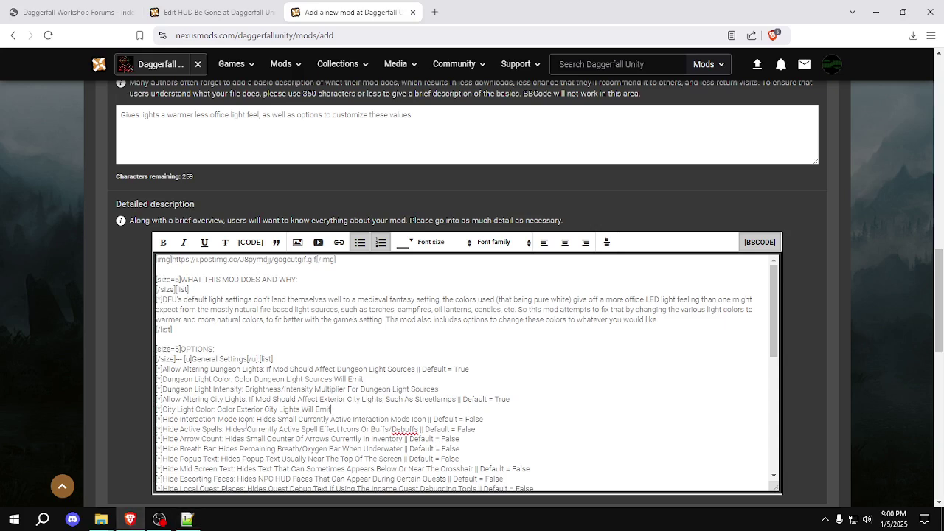
click(163, 419)
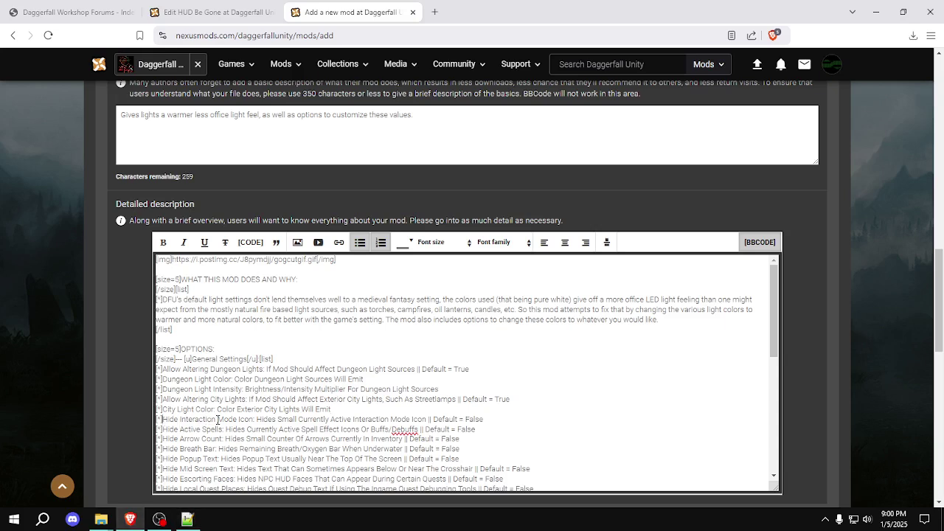
shift+click(256, 419)
key(ctrl+v)
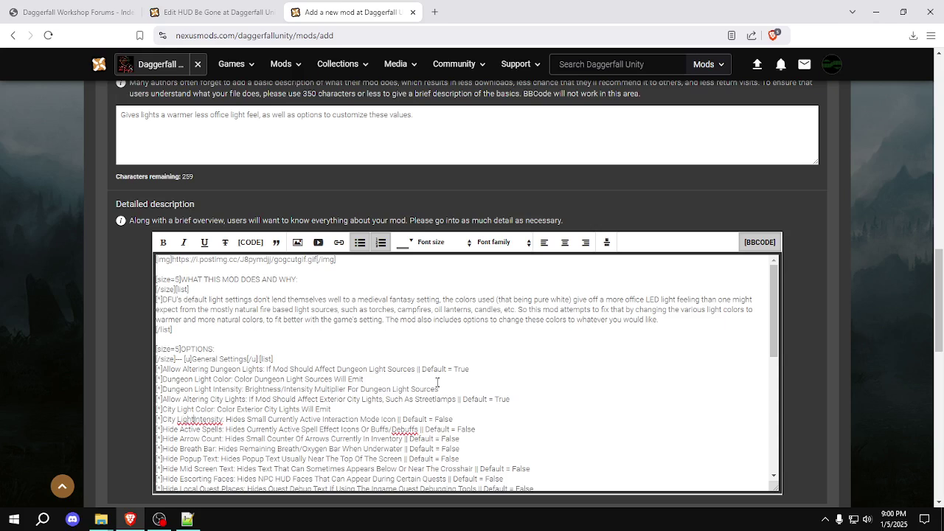
Replace the City Light Intensity description with "Brightness/Intensity Multiplier For Exterior City Lights" copied from modsettings.json in Notepad++
click(228, 419)
key(shift+End)
key(BackSpace)
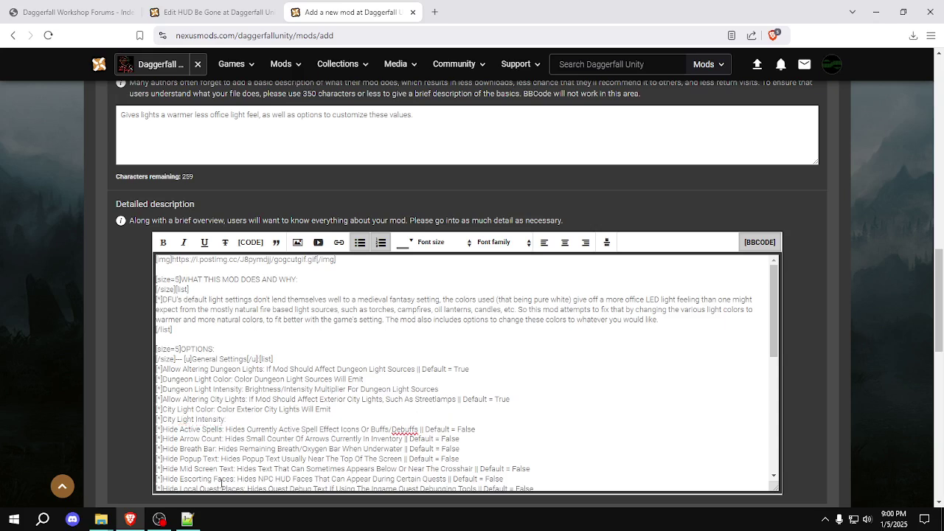
click(187, 519)
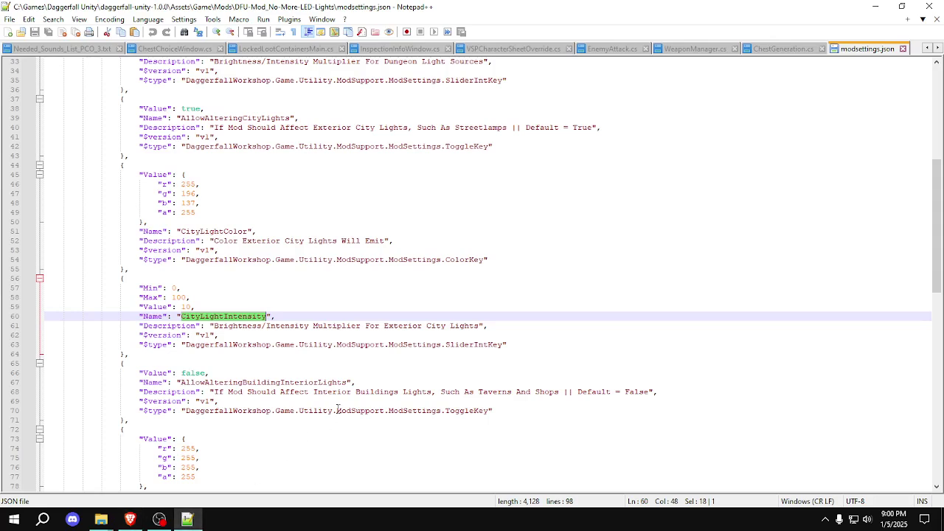
click(214, 326)
shift+click(479, 326)
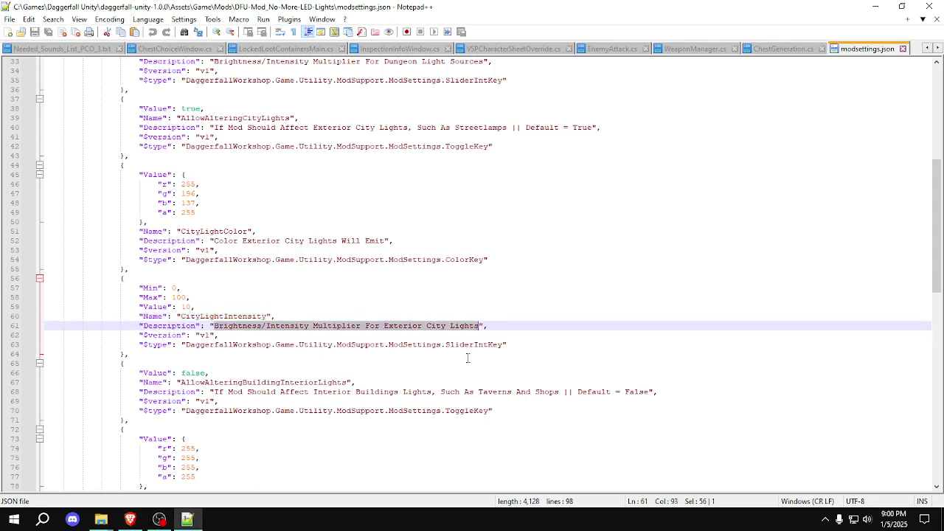
key(ctrl+c)
click(130, 519)
key(ctrl+v)
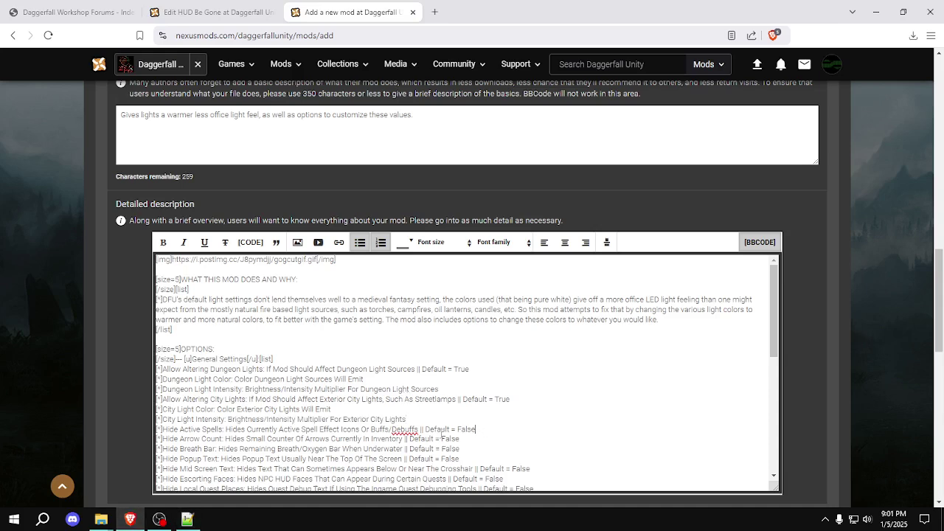
Replace the "Hide Active Spells" option name with AllowAlteringBuildingInteriorLights copied from Notepad++, spaced out as "Allow Altering Building Interior Lights"
click(187, 519)
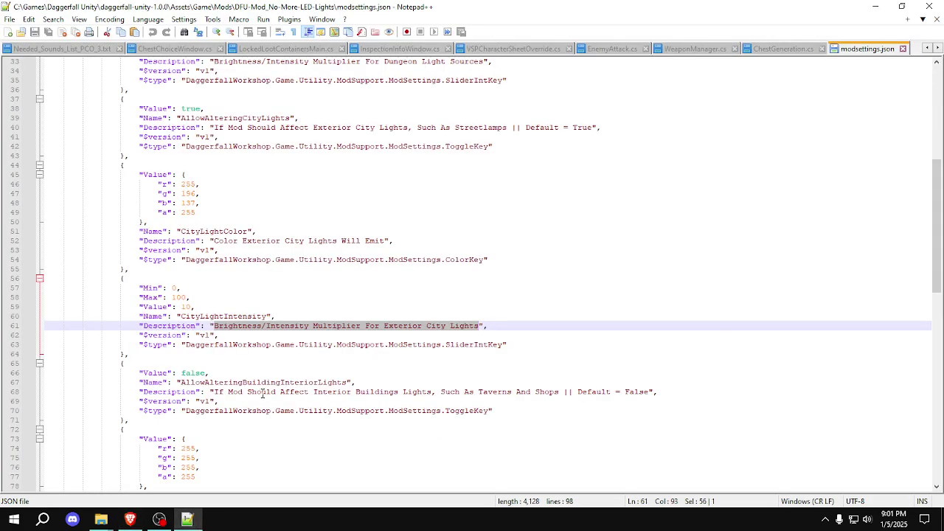
double_click(277, 382)
key(ctrl+c)
click(130, 519)
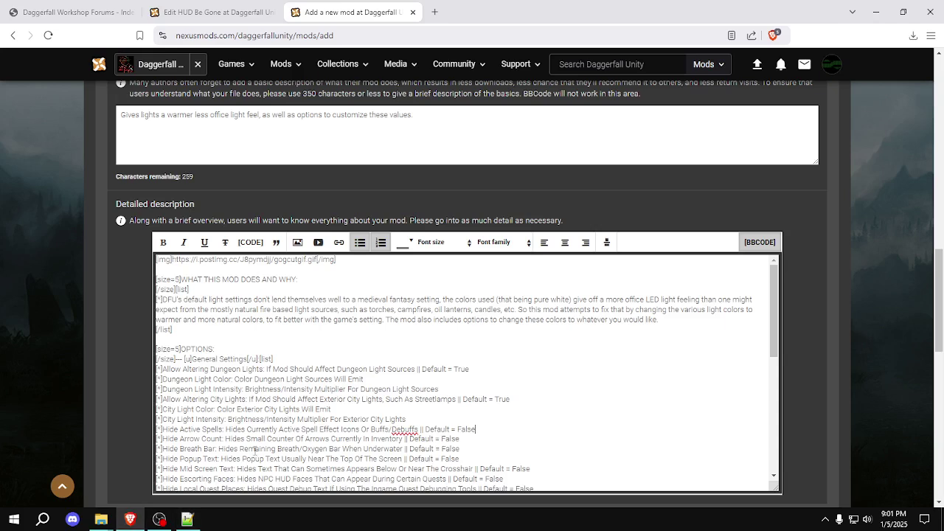
click(162, 429)
shift+click(222, 429)
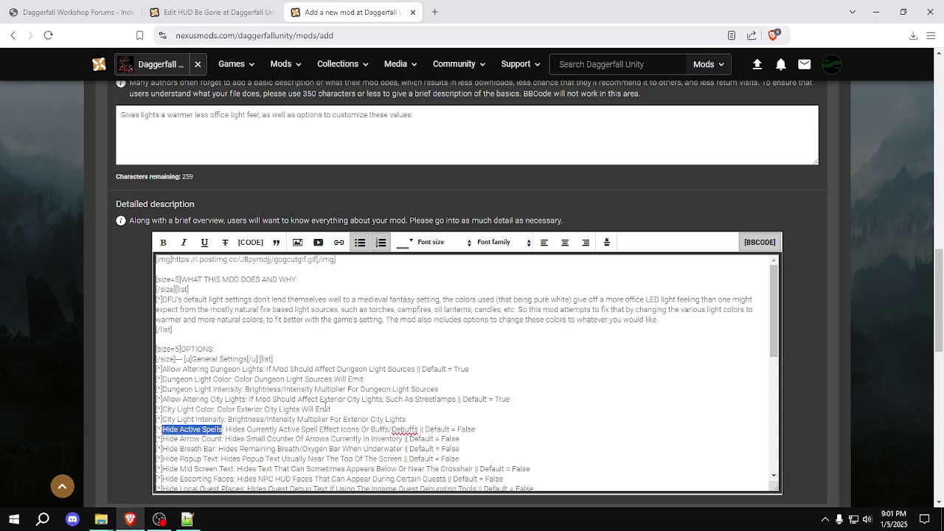
key(ctrl+v)
click(182, 429)
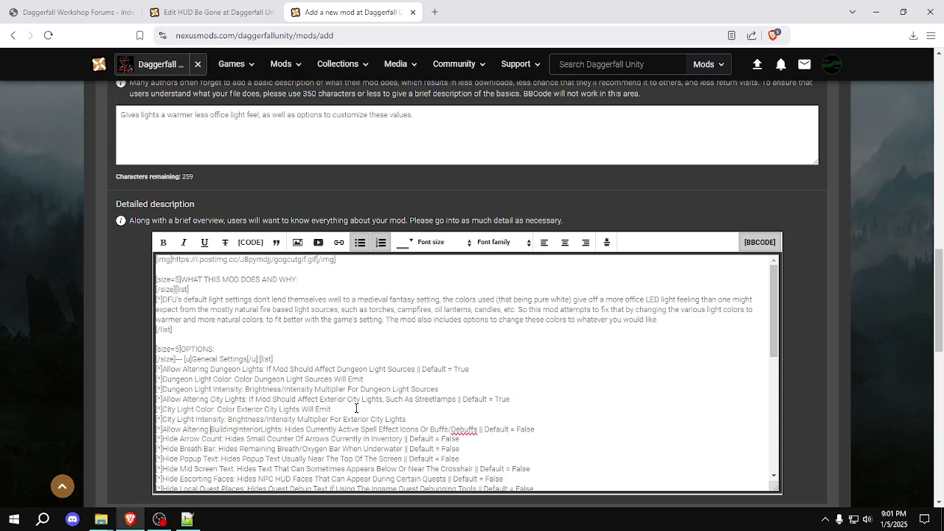
key(Right)
key(Right)
key(Right)
key(Right)
key(Right)
key(Right)
key(Right)
key(Right)
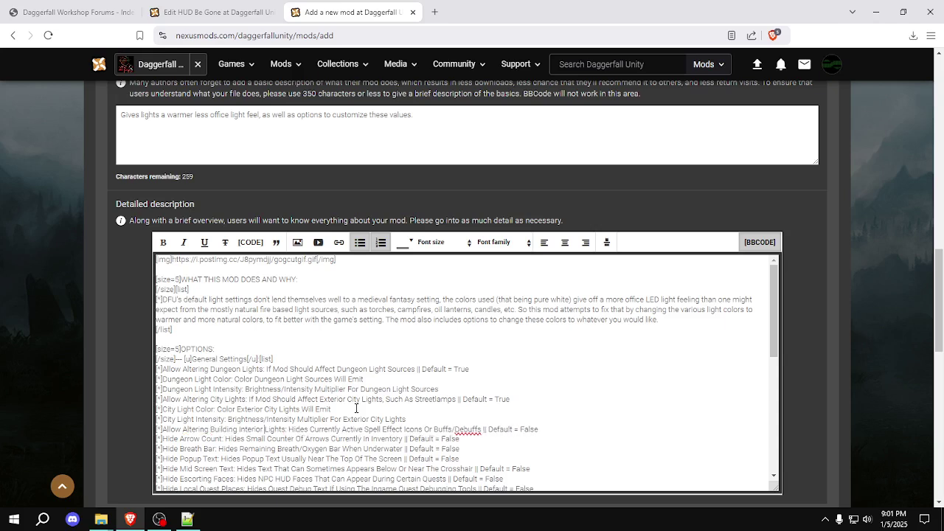
Replace the Allow Altering Building Interior Lights description with "If Mod Should Affect Interior Buildings Lights, Such As Taverns And Shops || Default = False" from modsettings.json
key(shift+End)
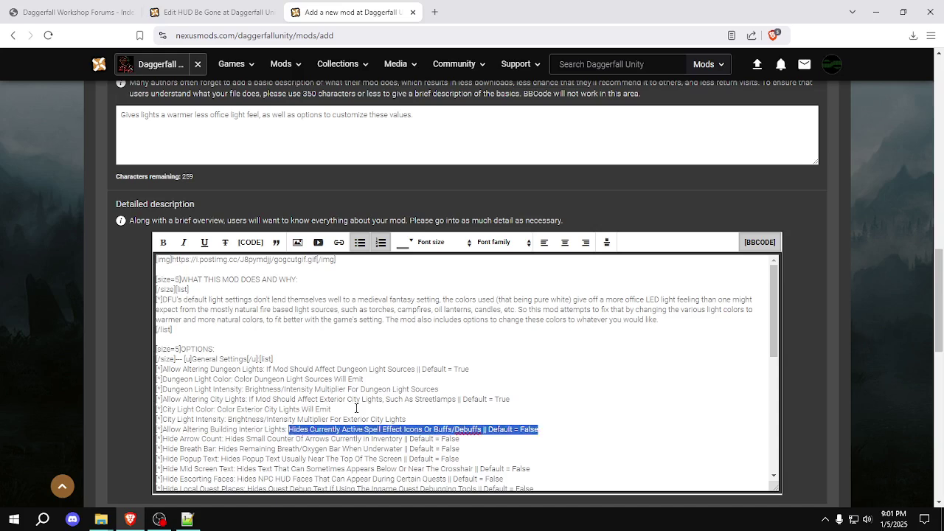
key(Delete)
click(187, 518)
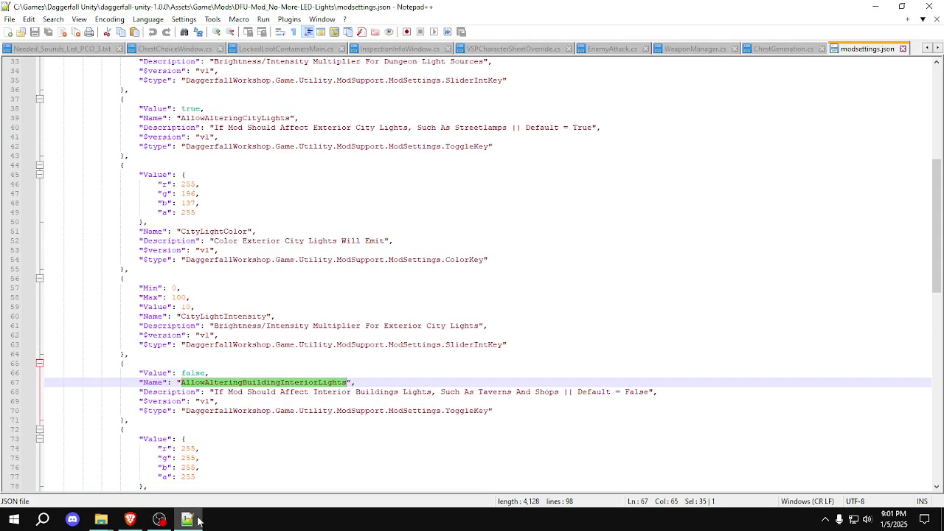
click(214, 393)
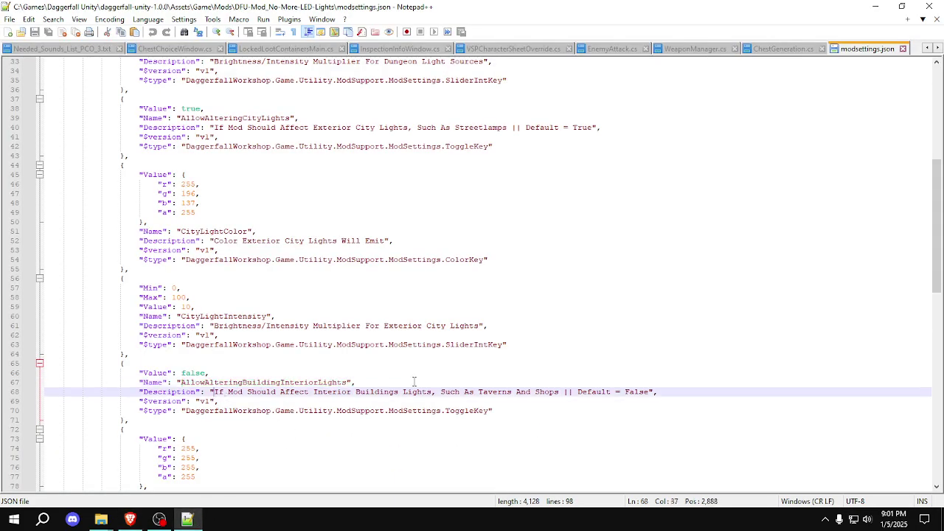
shift+click(651, 395)
key(ctrl+c)
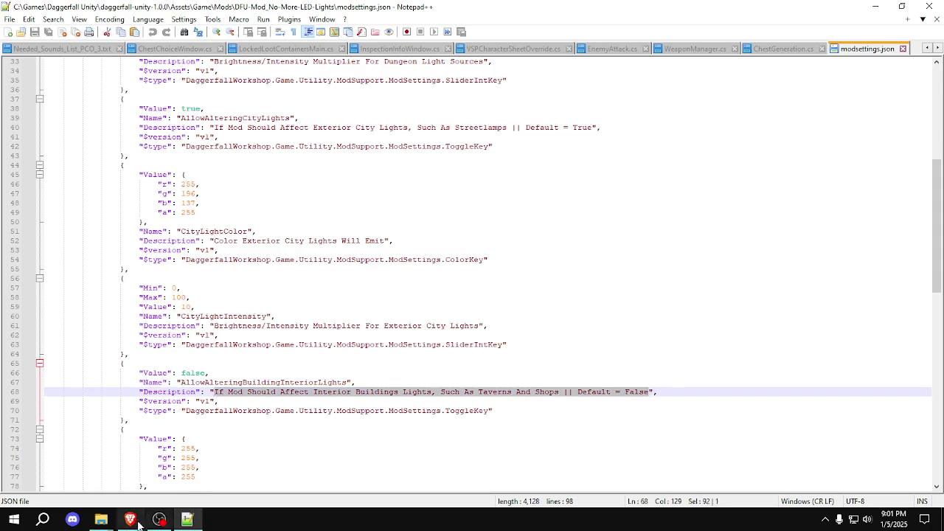
click(130, 519)
key(ctrl+v)
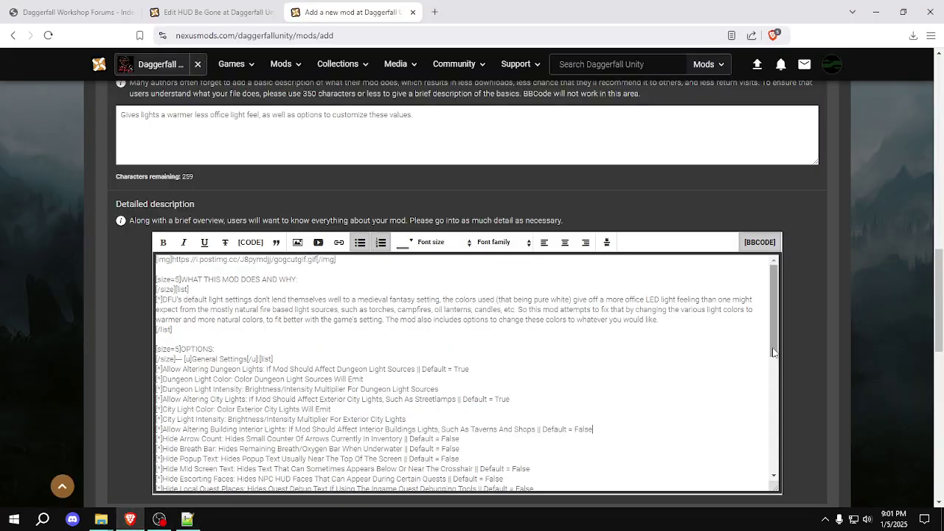
Replace the "Hide Arrow Count" option name with BuildingInteriorLightColor copied from Notepad++, spaced out as "Building Interior Light Color"
drag(775, 353, 775, 375)
click(465, 385)
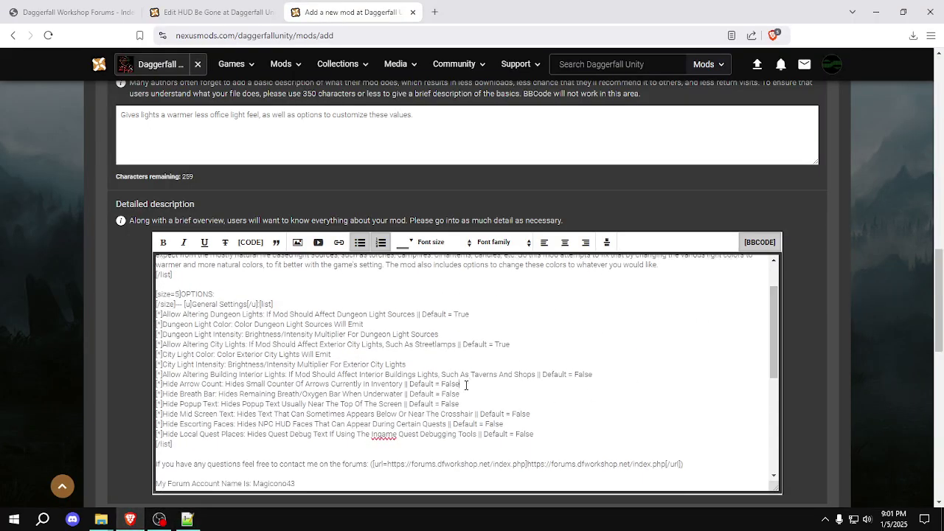
click(187, 519)
scroll(239, 310, down, 7)
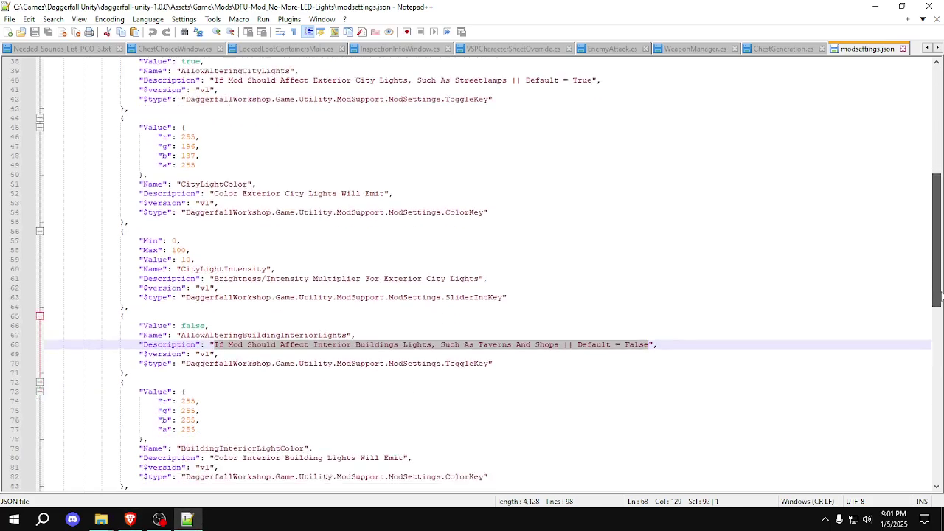
double_click(238, 310)
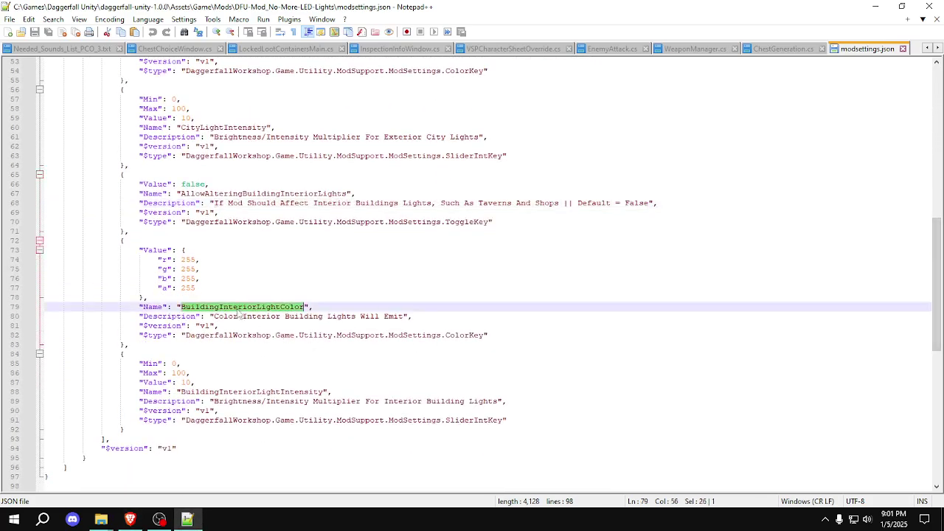
click(130, 519)
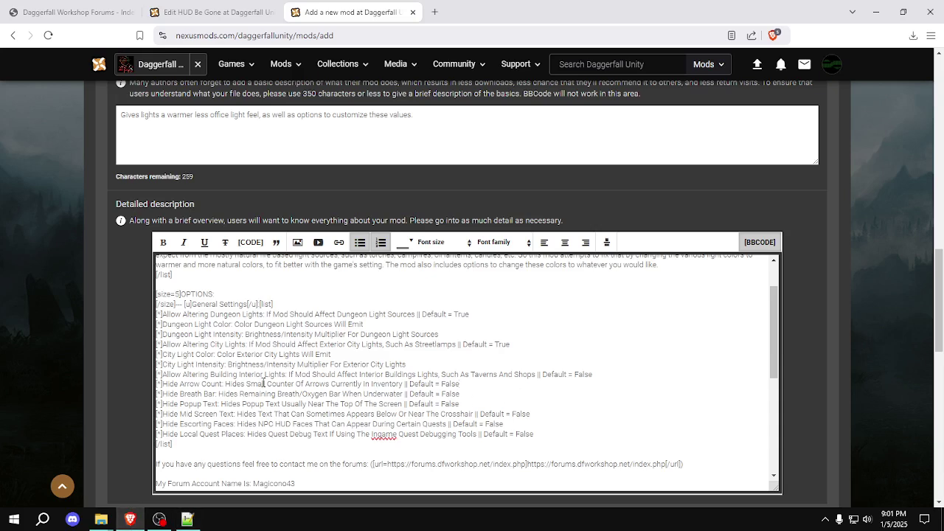
click(163, 383)
shift+click(222, 383)
key(shift+Right)
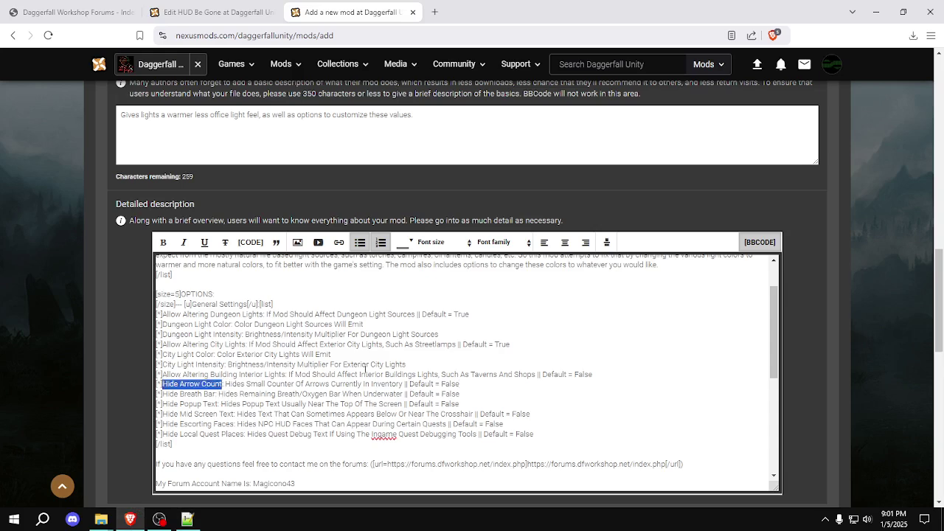
key(ctrl+v)
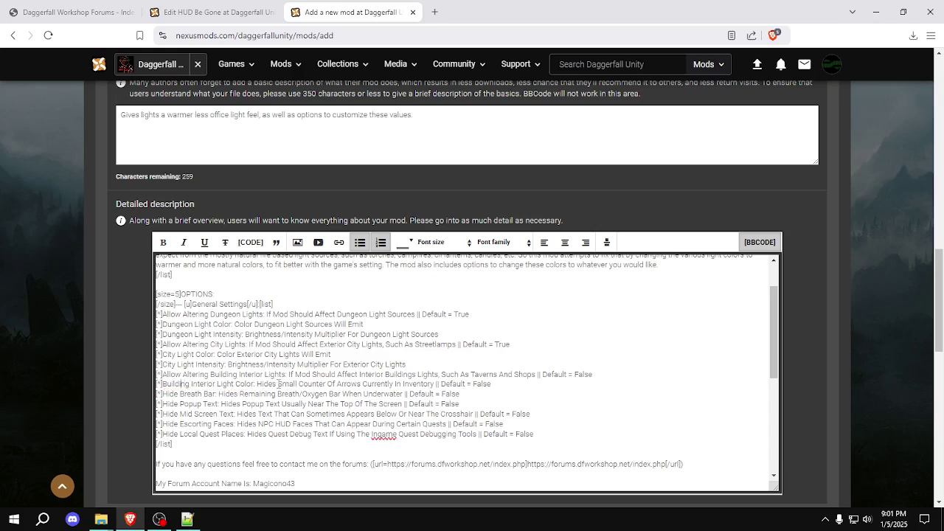
Replace the Building Interior Light Color description with "Color Interior Building Lights Will Emit" copied from modsettings.json in Notepad++
click(258, 384)
key(shift+End)
key(Delete)
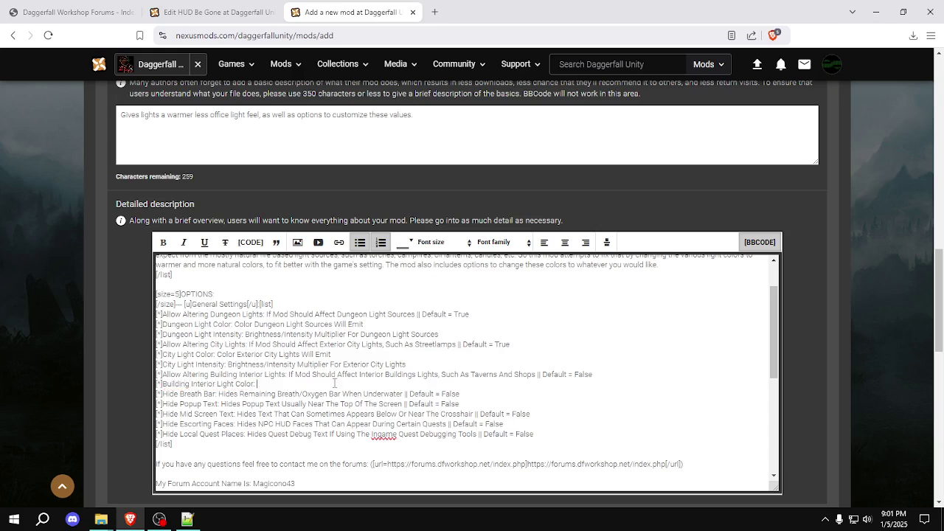
click(187, 519)
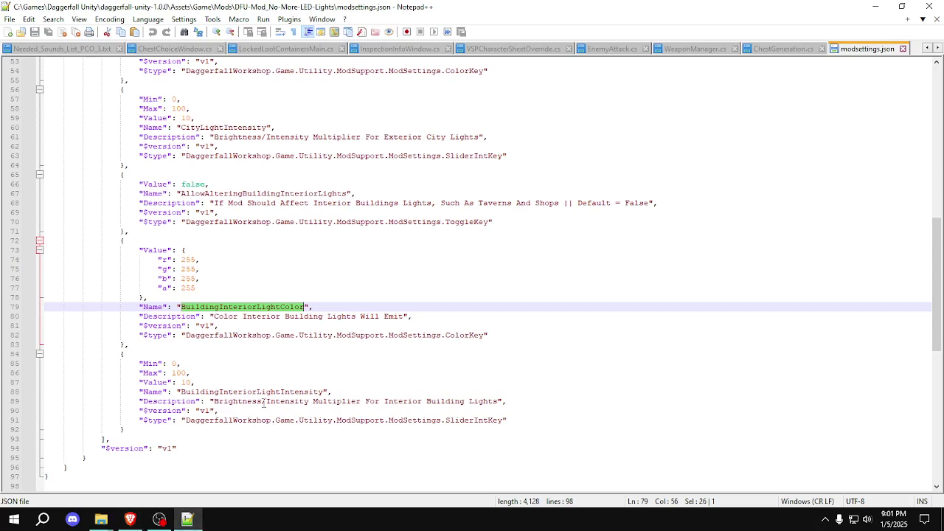
click(213, 316)
shift+click(405, 317)
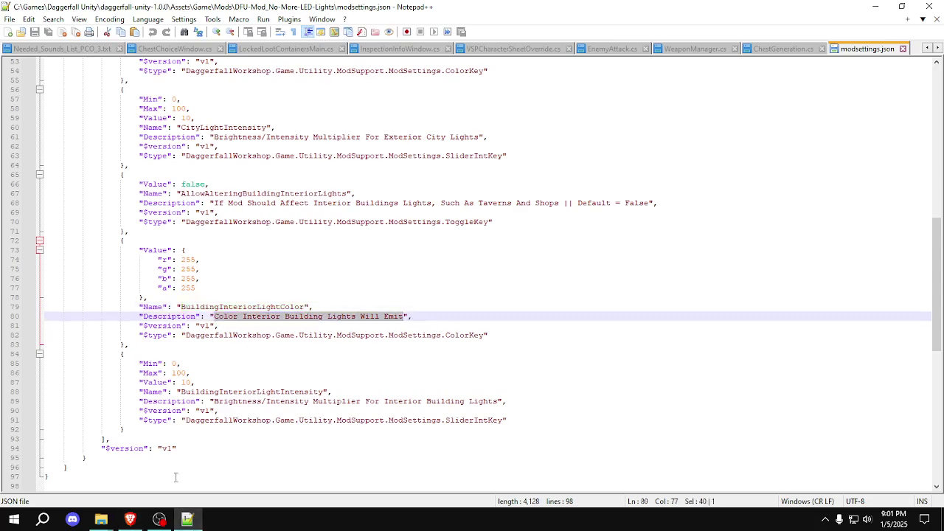
click(140, 522)
key(ctrl+v)
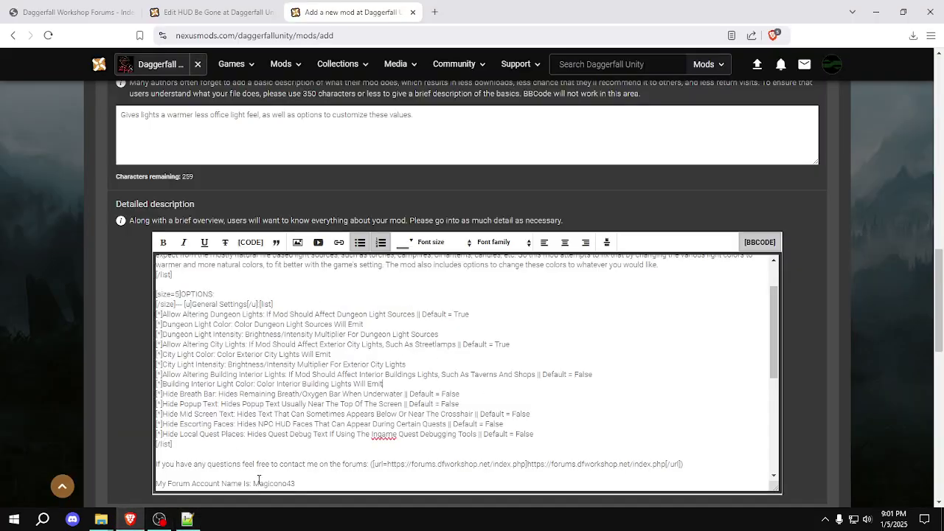
Replace the "Hide Breath Bar" option name with BuildingInteriorLightIntensity copied from Notepad++, spaced out as "Building Interior Light Intensity"
click(177, 522)
double_click(273, 392)
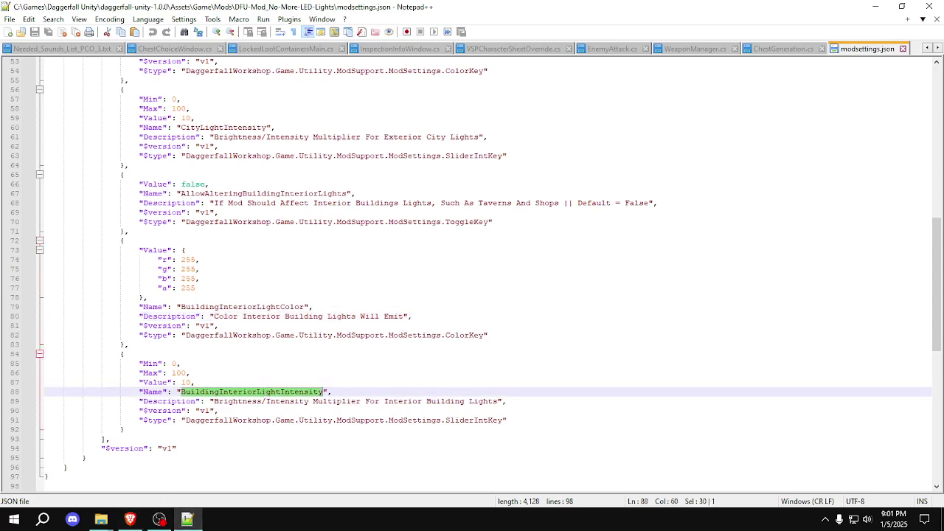
click(133, 522)
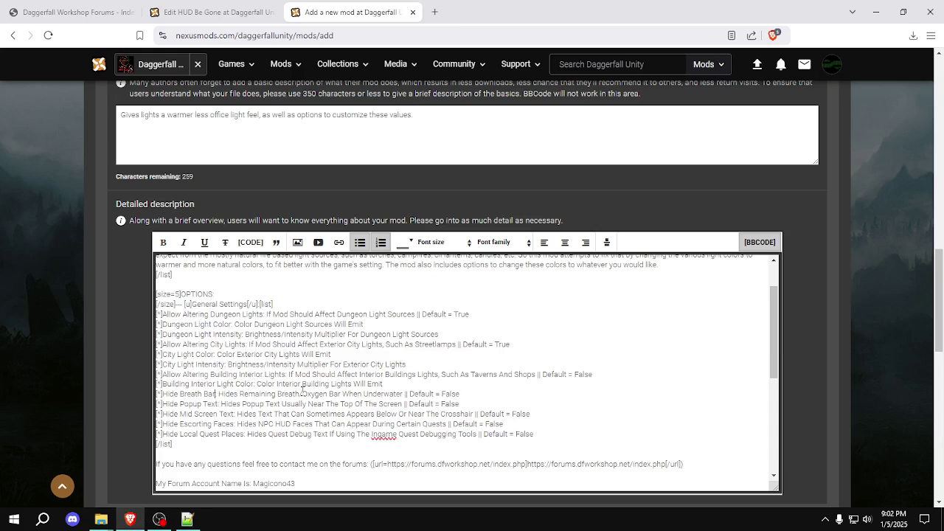
key(shift+Left)
key(shift+Left)
key(shift+Left)
key(shift+Left)
key(shift+Left)
key(shift+Left)
key(shift+Left)
key(shift+Left)
key(shift+Left)
key(shift+Left)
key(shift+Left)
key(shift+Left)
key(shift+Left)
key(shift+Left)
key(ctrl+v)
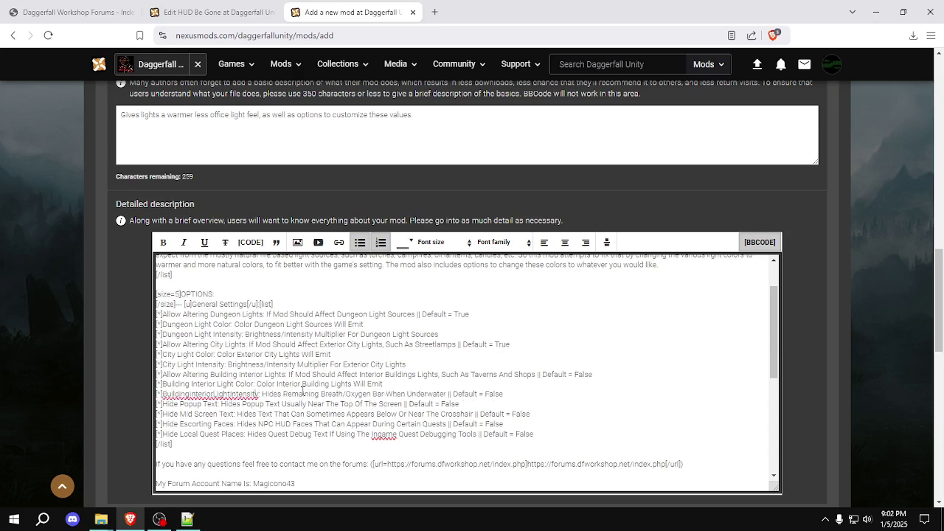
key(Right)
key(Right)
key(Right)
key(Right)
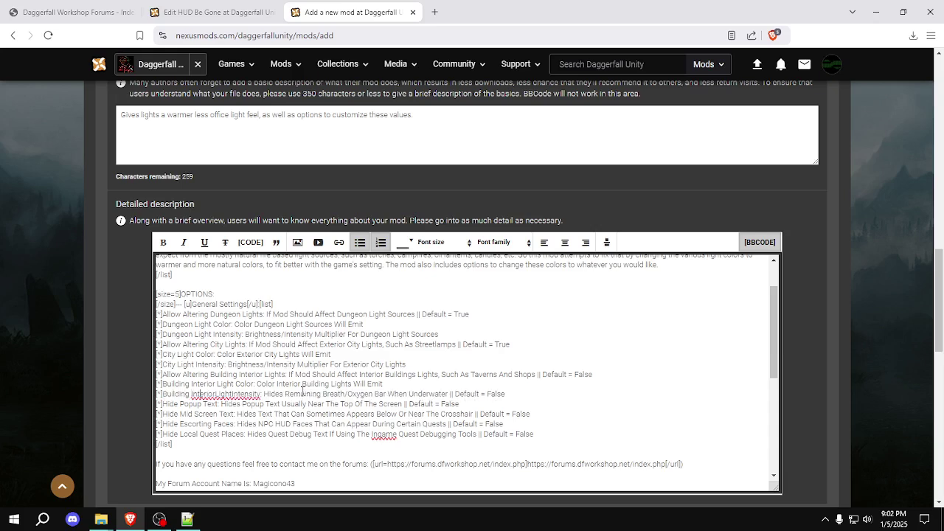
key(Right)
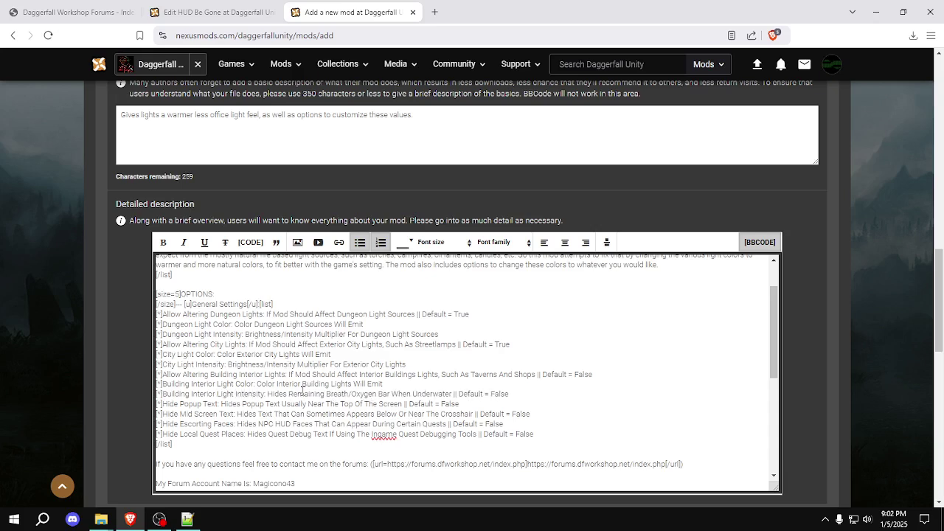
Replace the Building Interior Light Intensity description with "Brightness/Intensity Multiplier For Interior Building Lights" copied from modsettings.json in Notepad++
key(shift+End)
key(ctrl+x)
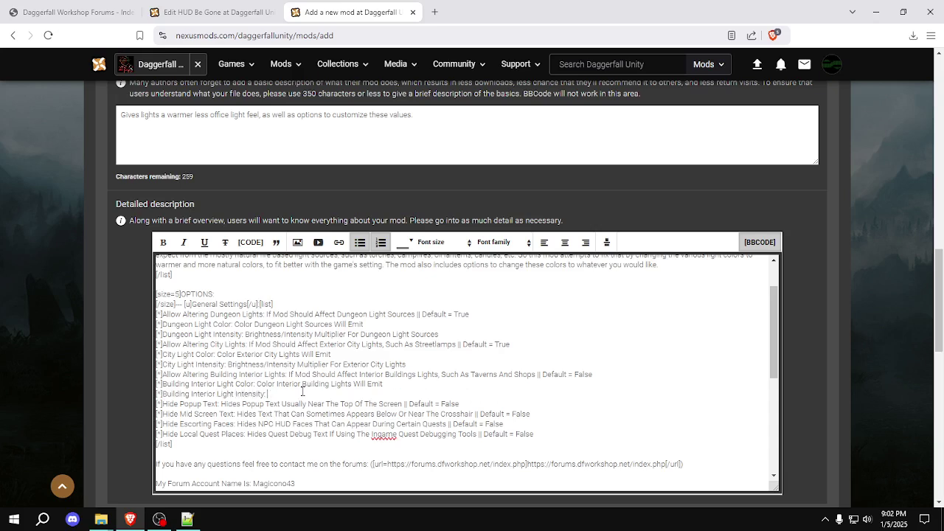
click(187, 519)
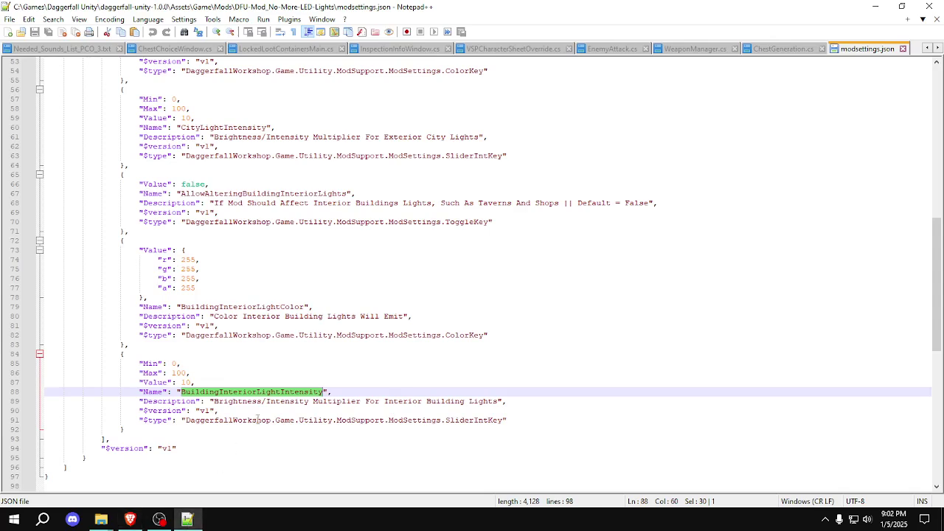
click(213, 401)
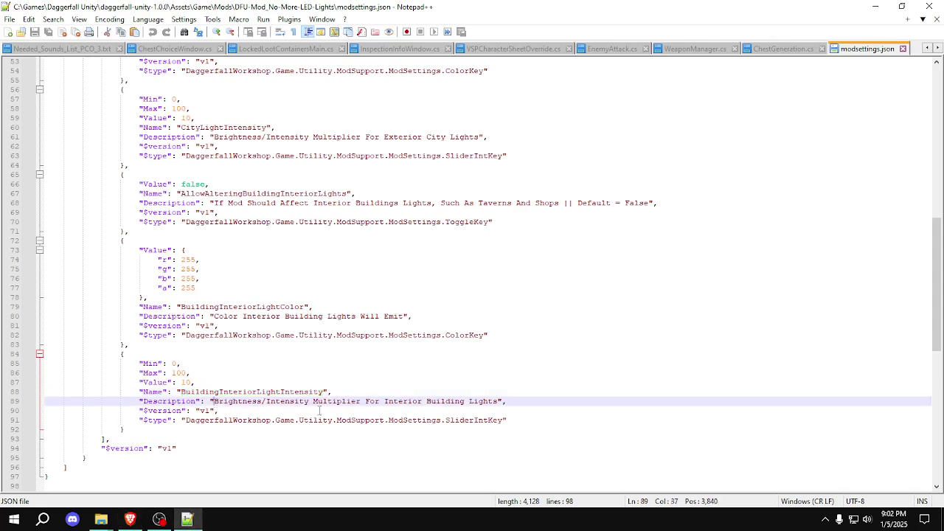
shift+click(499, 401)
key(ctrl+c)
click(129, 519)
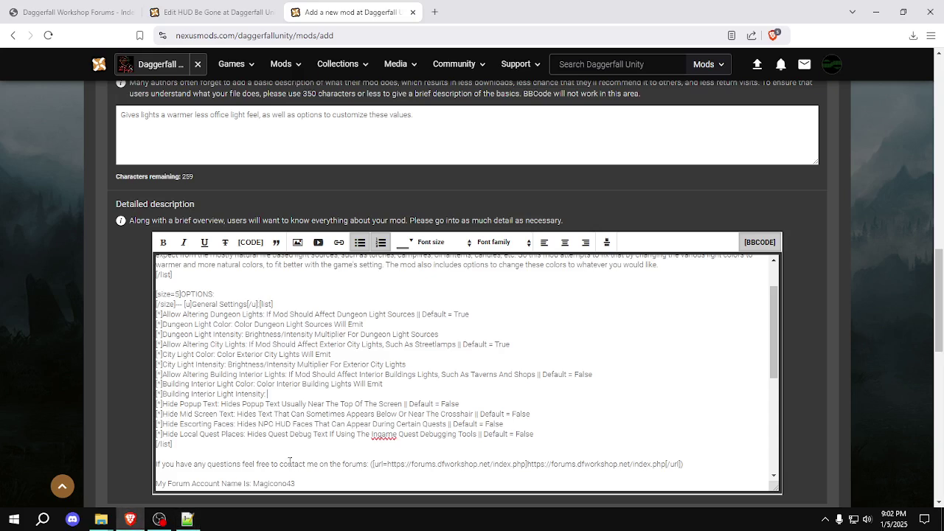
key(ctrl+v)
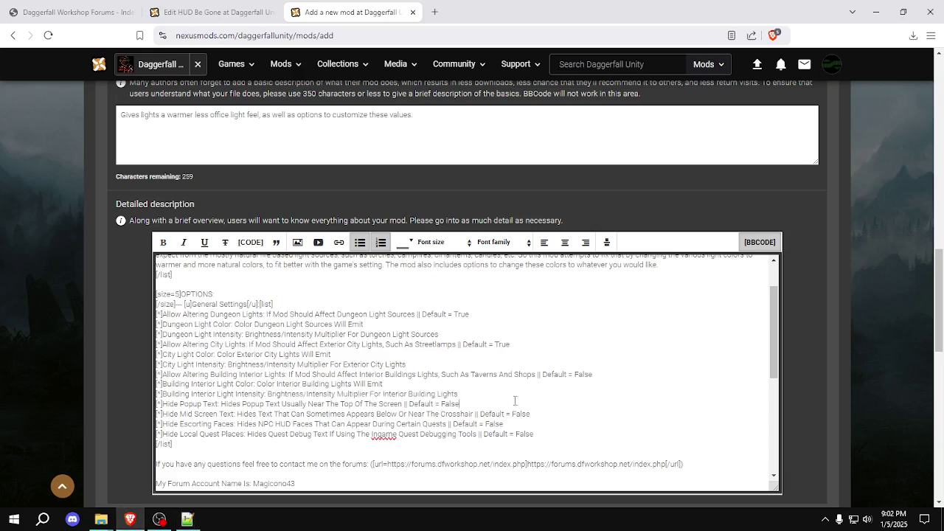
Delete the leftover Hide Popup Text, Hide Mid Screen Text, Hide Escorting Faces and Hide Local Quest Places lines from the options list
key(shift+Home)
key(BackSpace)
key(BackSpace)
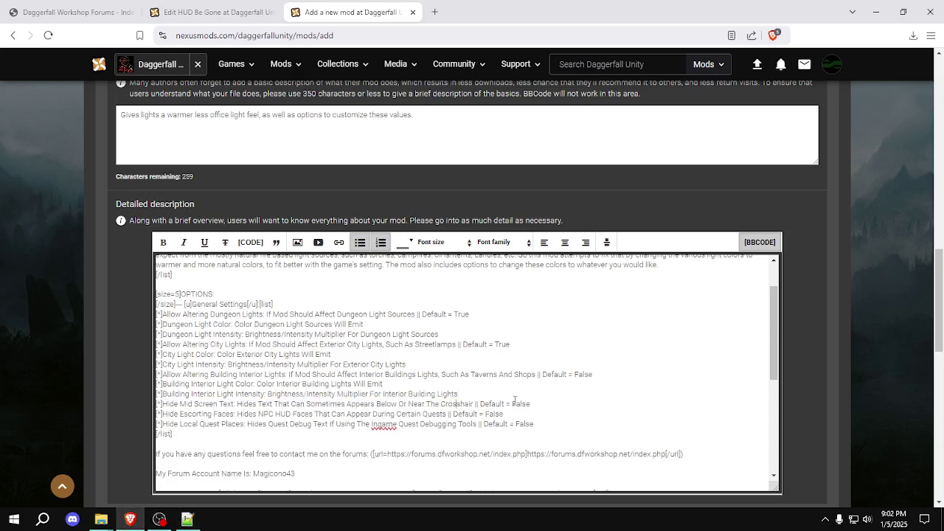
key(shift+Home)
key(BackSpace)
key(BackSpace)
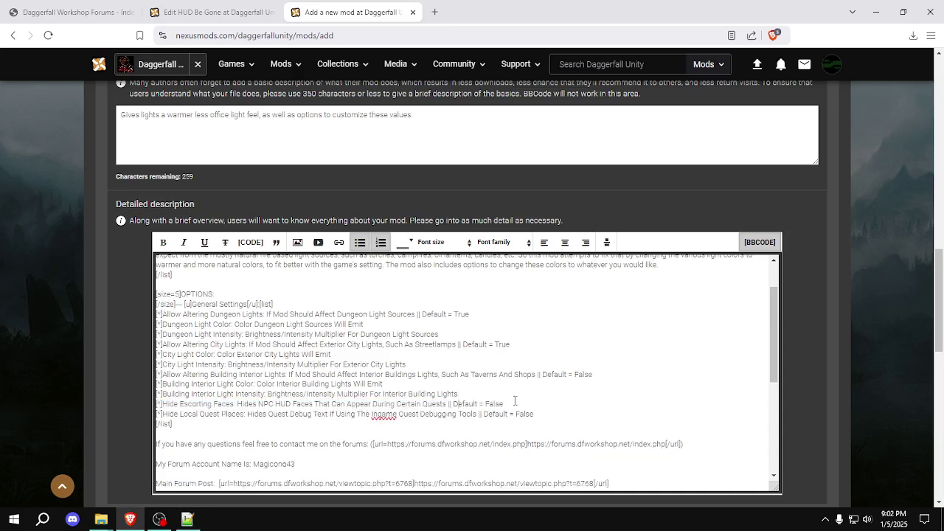
key(shift+Home)
key(BackSpace)
key(BackSpace)
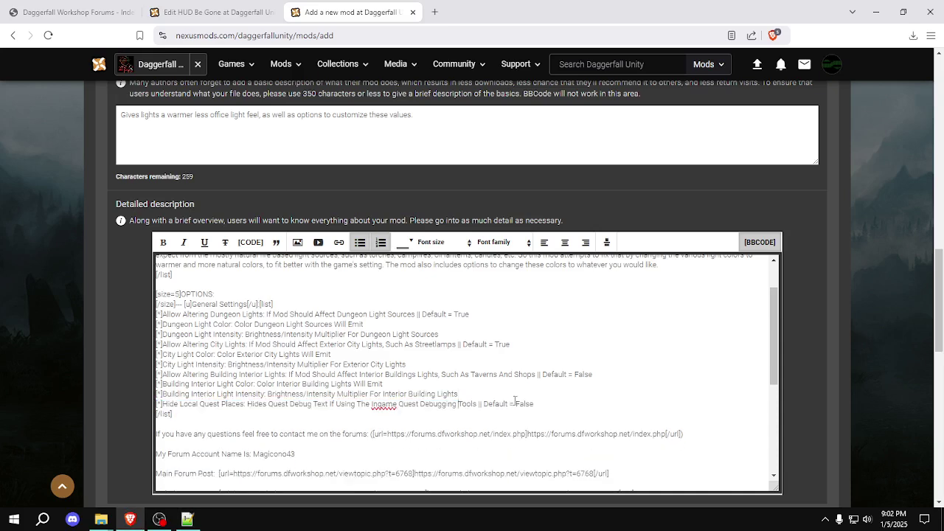
key(shift+Home)
key(BackSpace)
key(BackSpace)
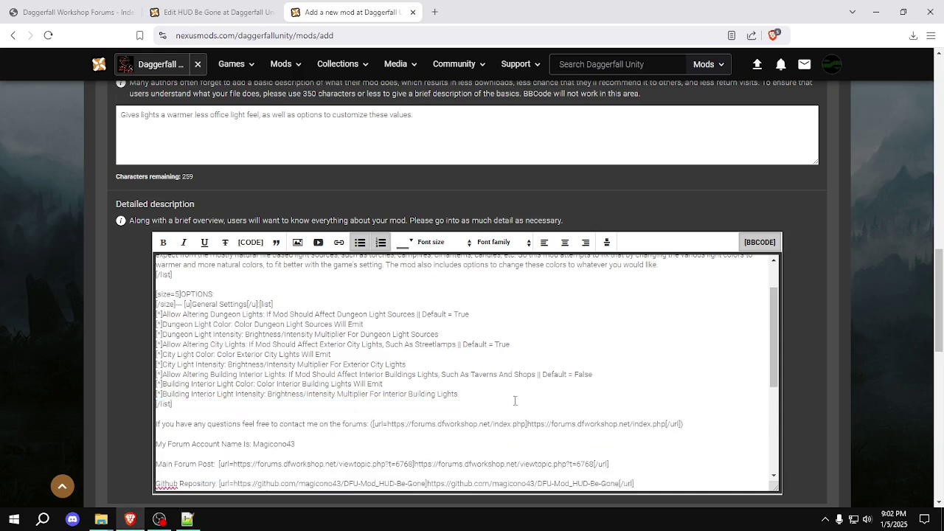
Switch to Notepad++, close the modsettings.json file and exit the editor
click(187, 519)
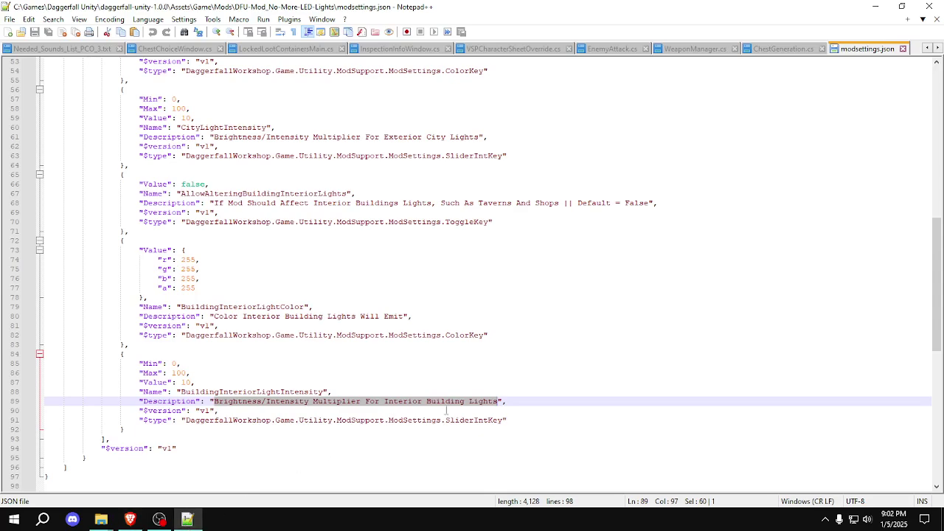
drag(942, 338, 894, 100)
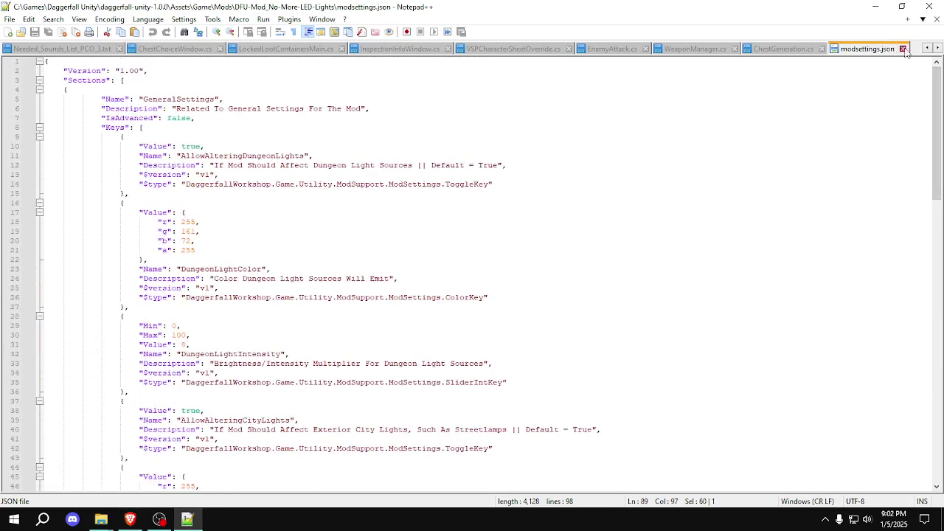
click(903, 48)
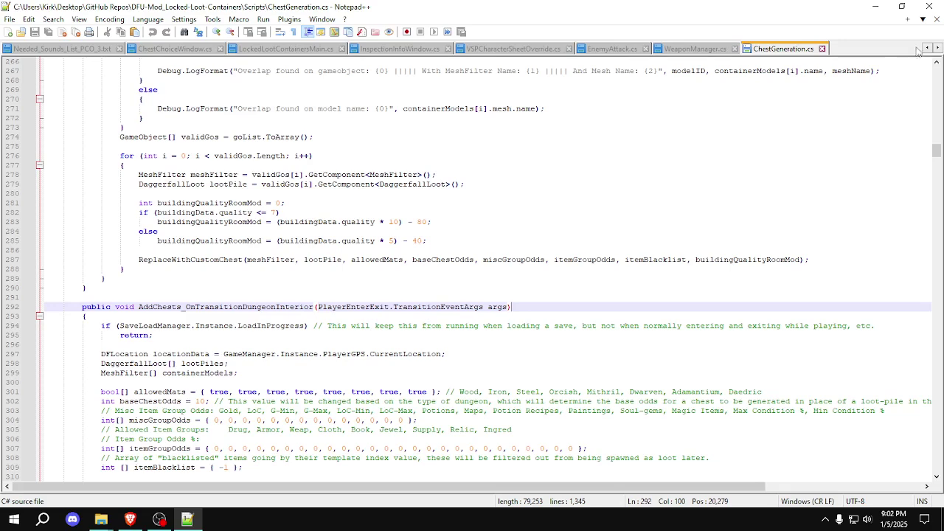
click(931, 6)
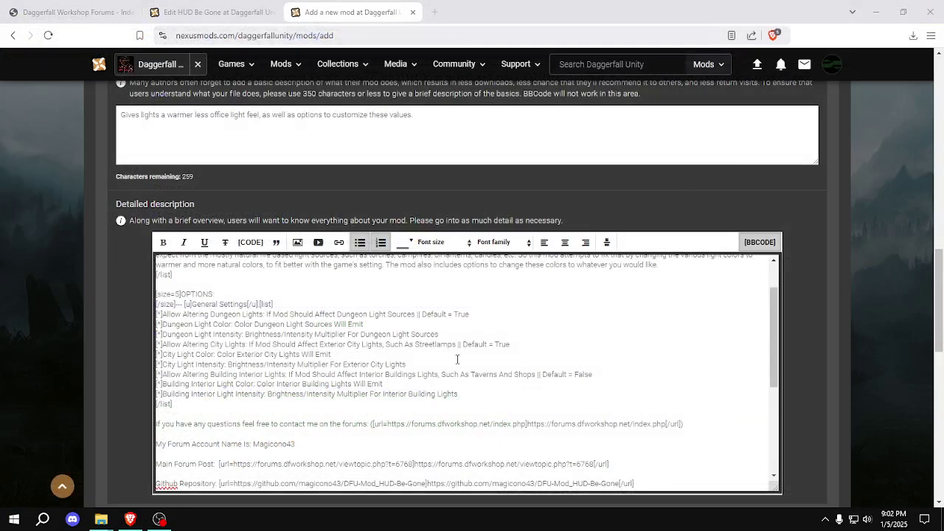
drag(773, 360, 773, 389)
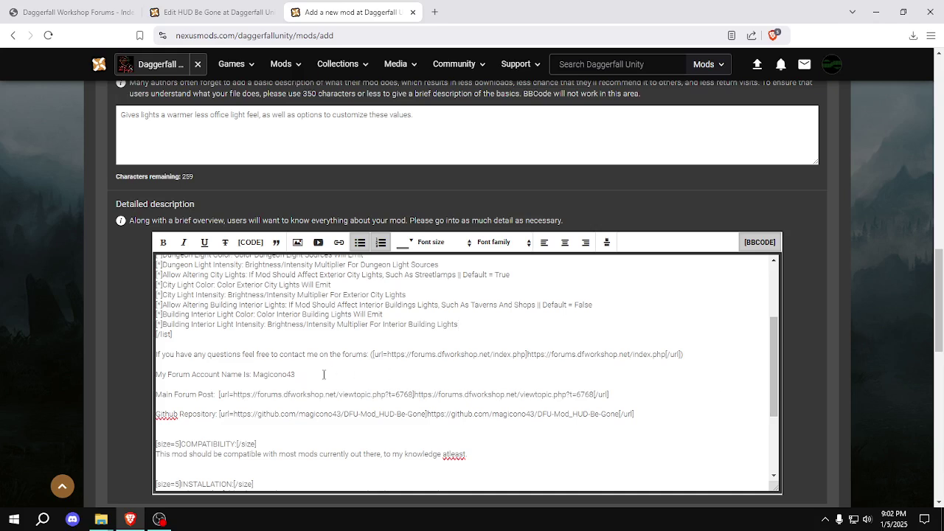
scroll(775, 412, down, 1)
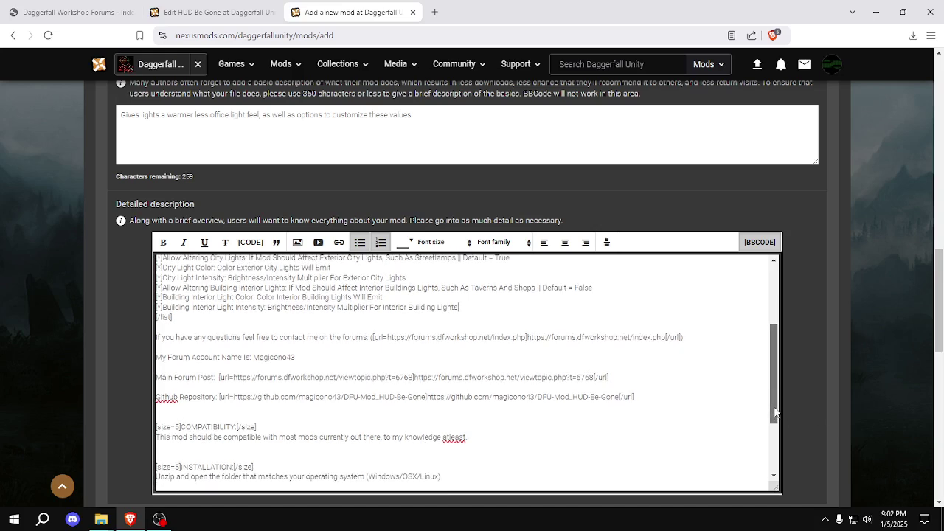
Replace the COMPATIBILITY text with "I haven't done enough testing with other mods to really say with confidence, but I can imagine there would"
scroll(775, 412, down, 3)
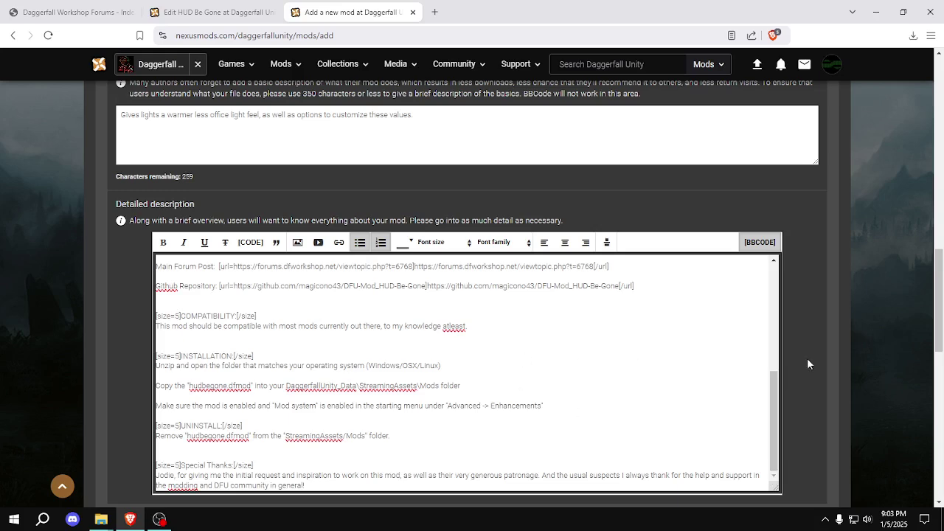
scroll(773, 398, up, 2)
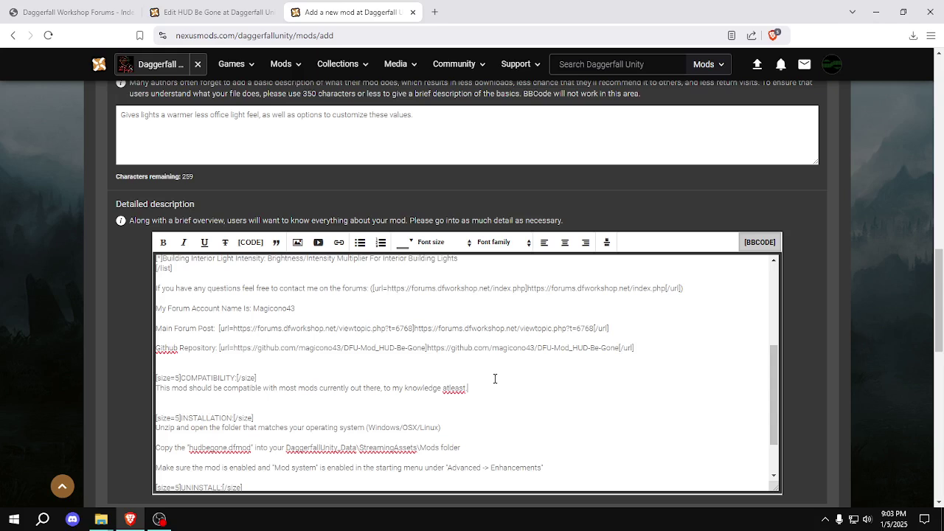
key(shift+Home)
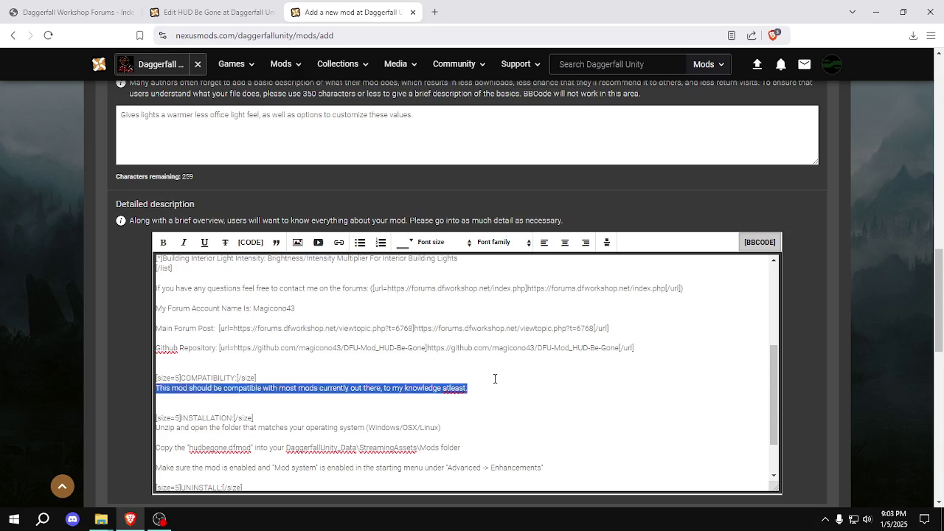
key(BackSpace)
text(I haven')
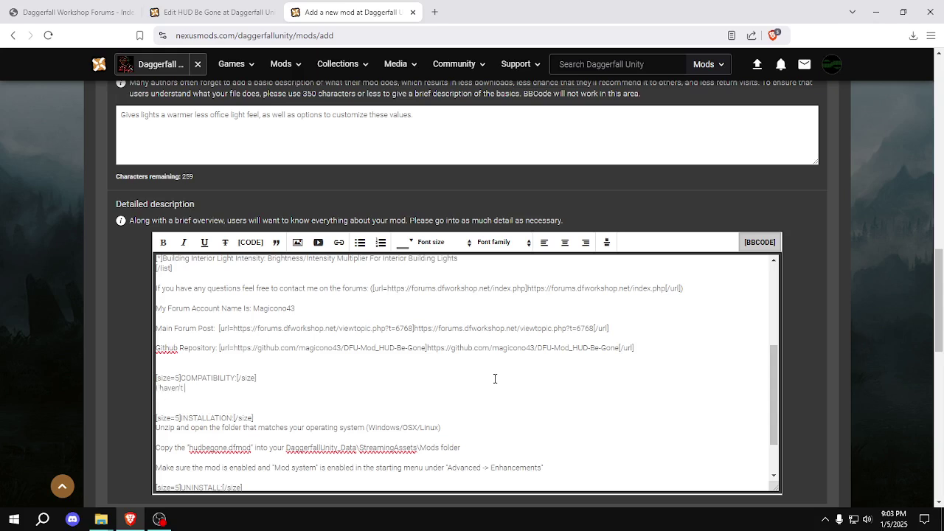
text(t done enough testing with other mods to really say)
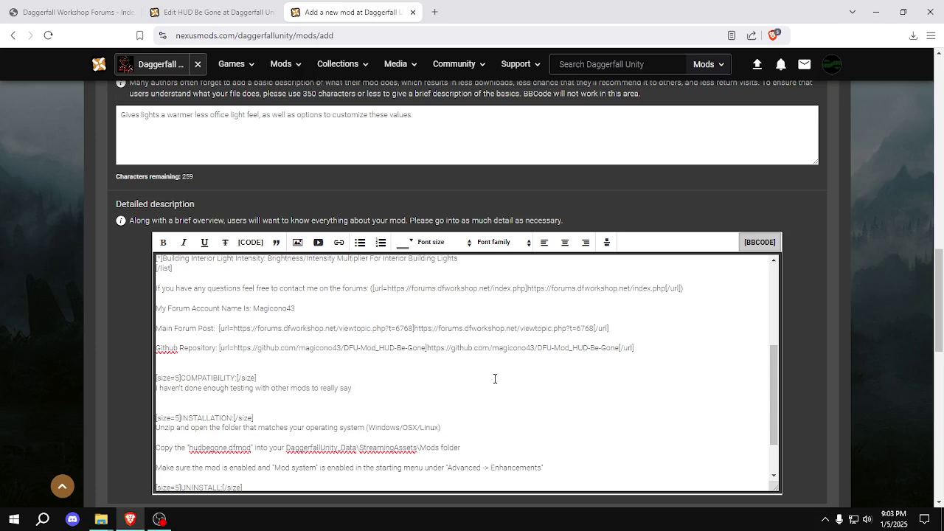
text( with confidence )
text(but I can imagine there would )
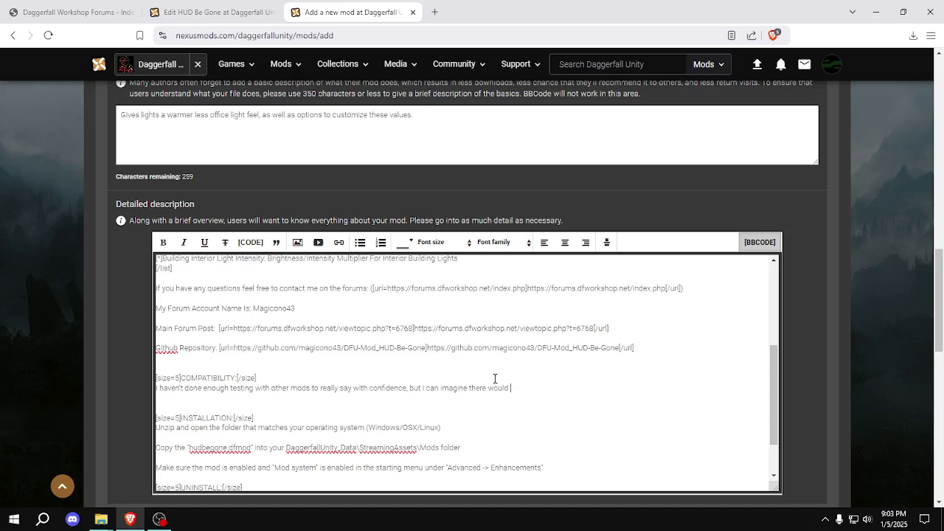
Continue the compatibility note with "likely be some compatibility issues and quirks that will eventually pop up with mods that alter or change various light making objects"
text(liekyl)
text(kely be some com)
text(patibility )
text(issues and qu)
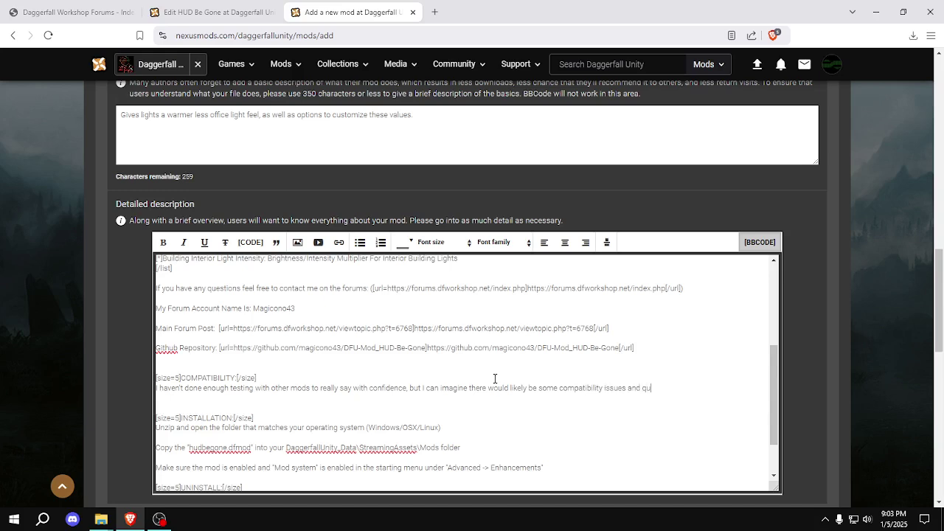
text(irks that will eventually pop up with m)
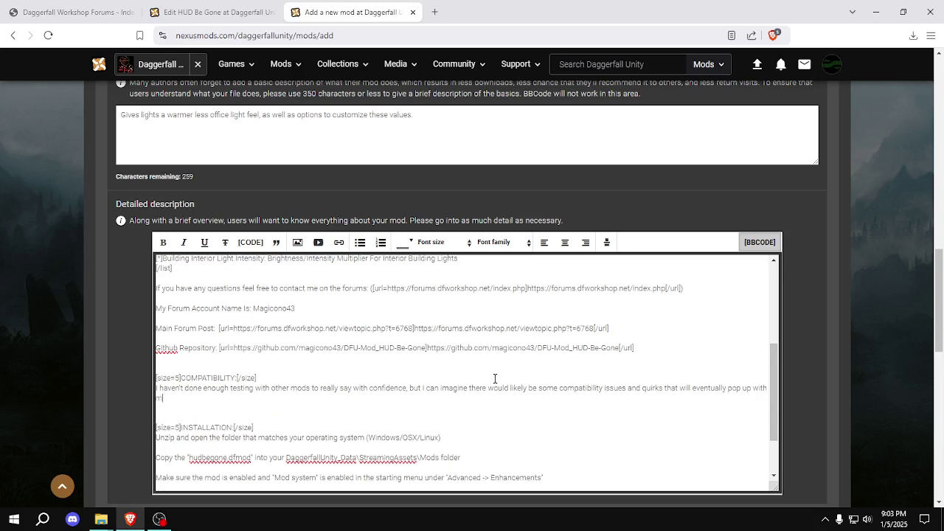
text(ods that alter or change various light )
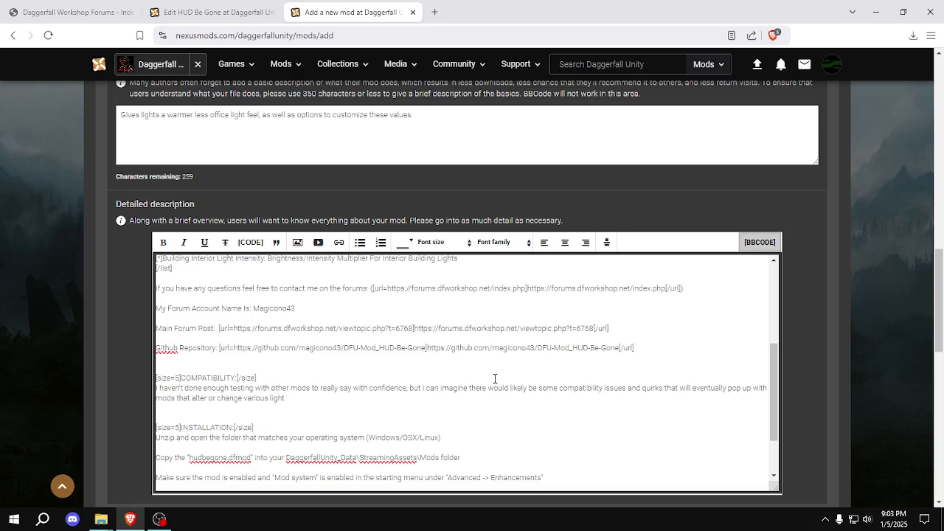
text(making objects)
key(BackSpace)
End the note with ", so just keep that in mind, and report issues you encounter so I can better document and fix these potential incompatibilities as they arise."
text(, so just keep that in mind)
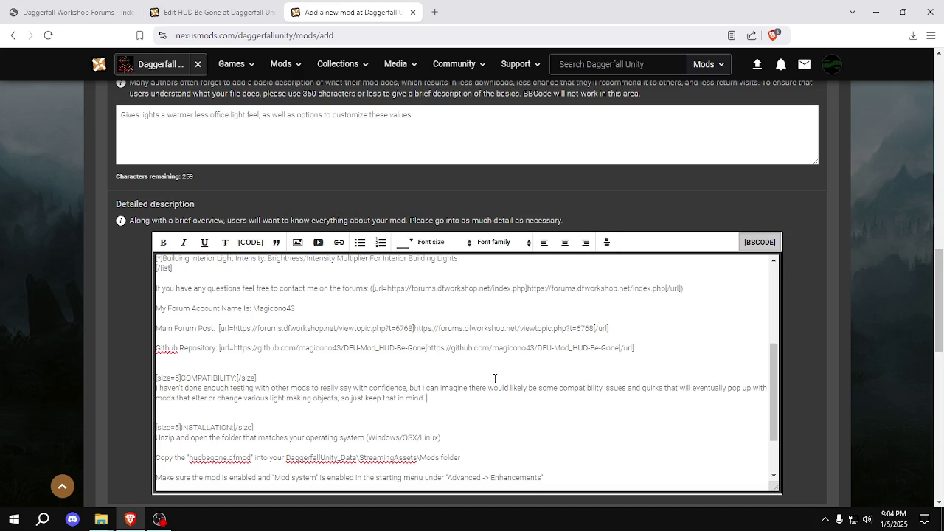
text(.)
key(BackSpace)
key(BackSpace)
text(, and report ifissues you encounter so I can better d)
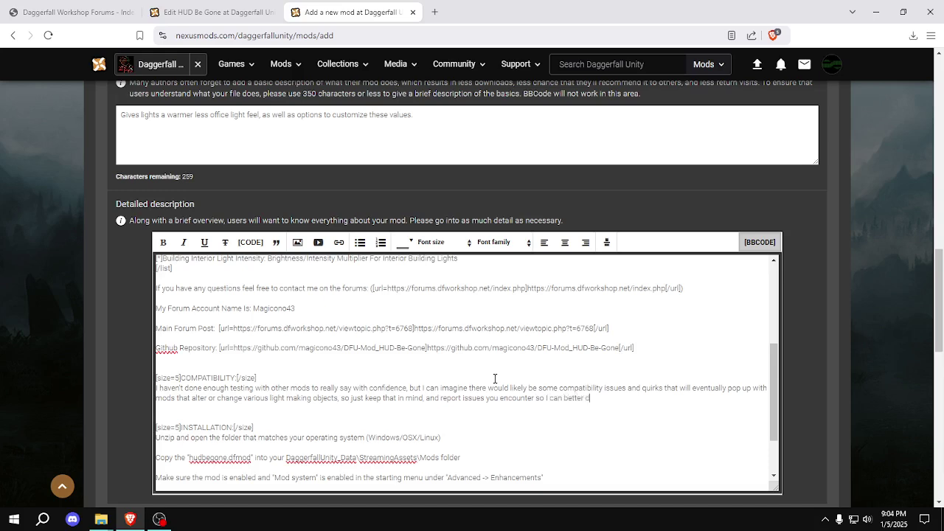
text(ocument and fix these potential in)
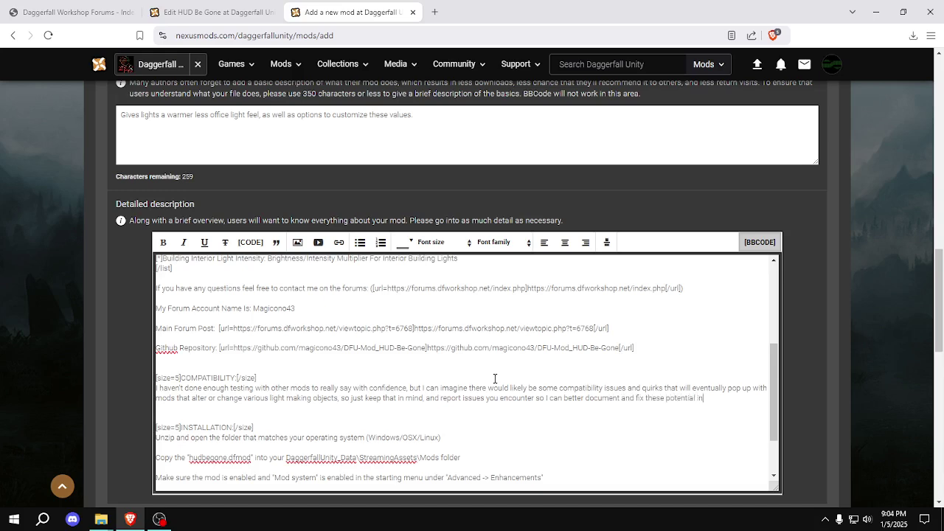
text(compatibilities as they )
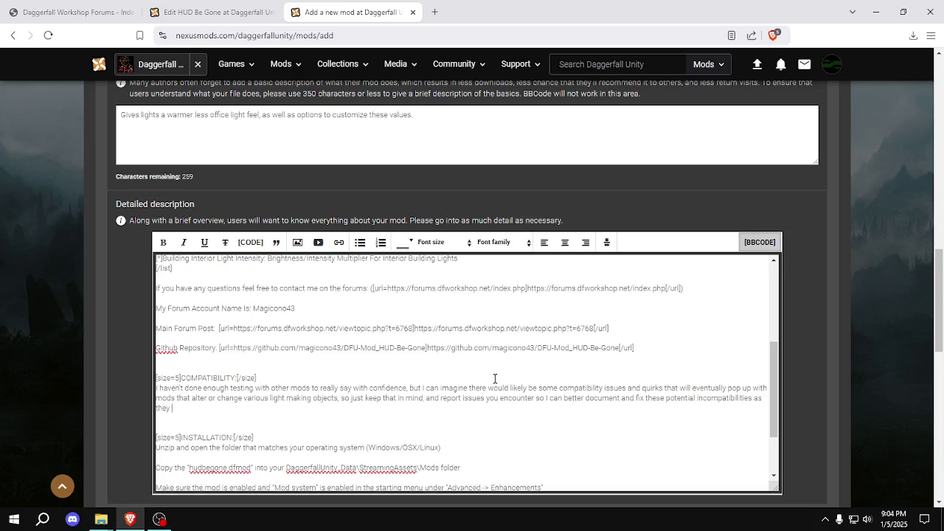
text(arise.)
Switch to File Explorer, close the DFU-Mod_No-More-LED-Lights folder and open the Builds_Here folder from the desktop
scroll(693, 426, down, 2)
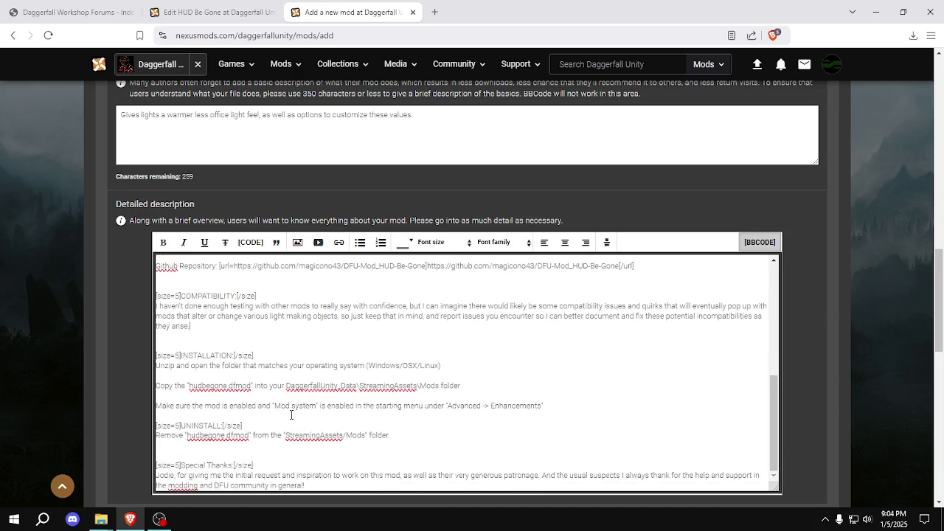
mouse_move(101, 520)
click(318, 396)
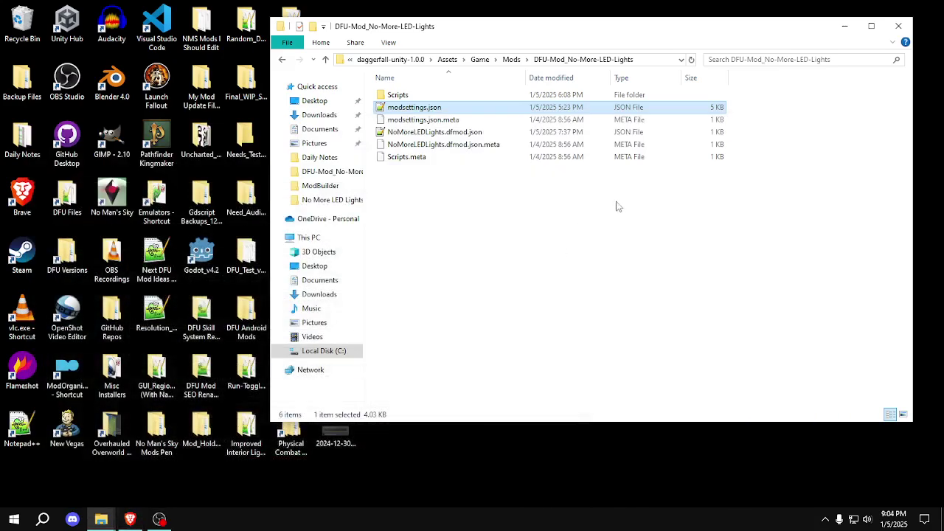
click(898, 26)
double_click(333, 193)
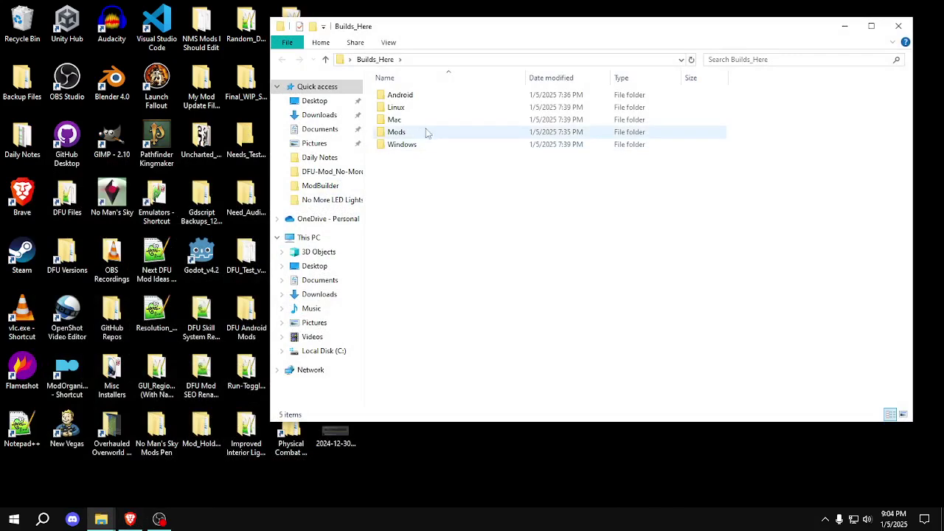
Copy the name of the nomoreledlights.dfmod file in the Linux build folder, without its extension, and close the folder window
double_click(425, 132)
click(283, 59)
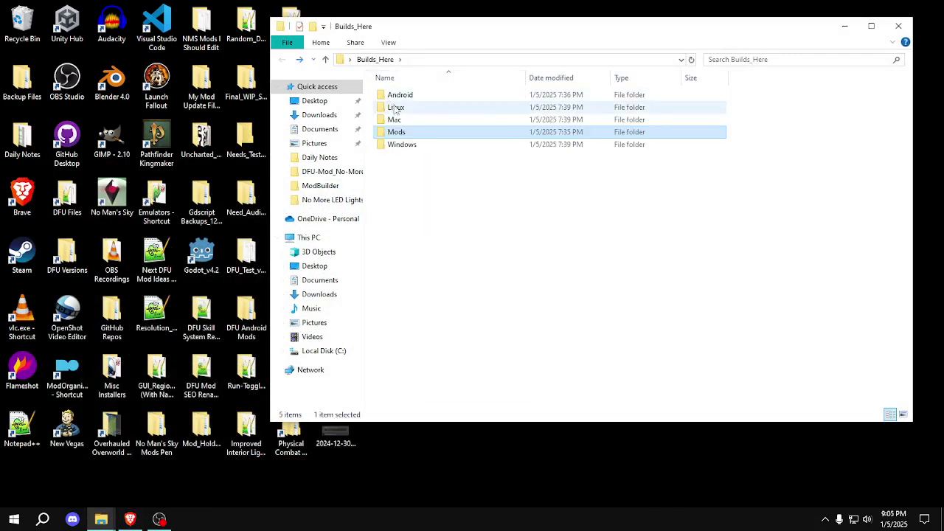
double_click(396, 108)
click(432, 101)
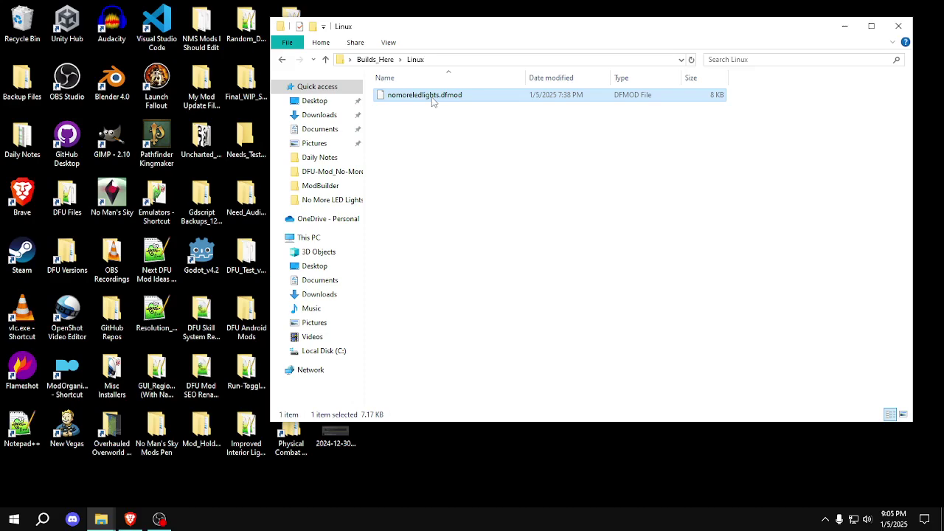
click(433, 101)
key(ctrl+c)
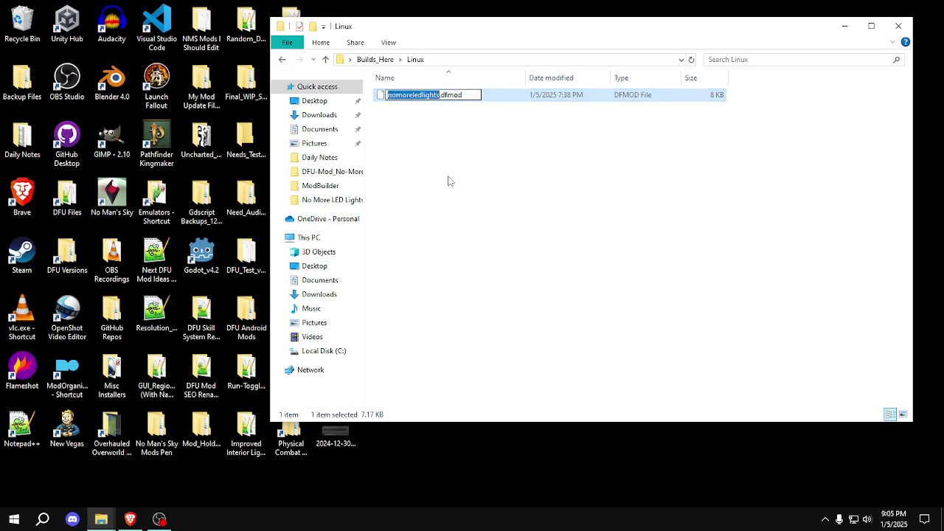
click(461, 178)
click(899, 25)
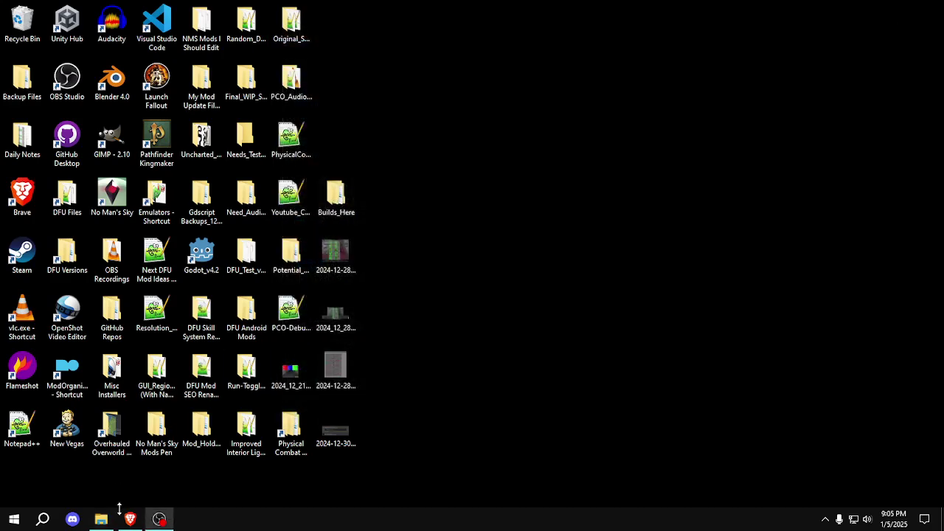
Return to the mod page in Brave and replace "hudbegone" with "nomoreledlights" in the INSTALLATION section's .dfmod file name
click(141, 521)
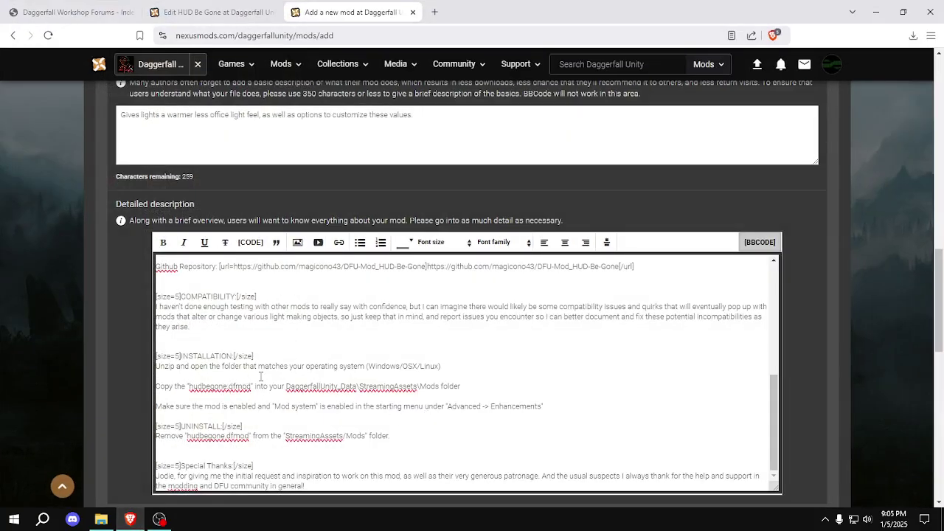
key(shift+Left)
key(shift+Left)
key(shift+Left)
key(shift+Left)
key(shift+Left)
key(shift+Left)
key(shift+Left)
key(shift+Left)
key(shift+Left)
text(nomoreledlights)
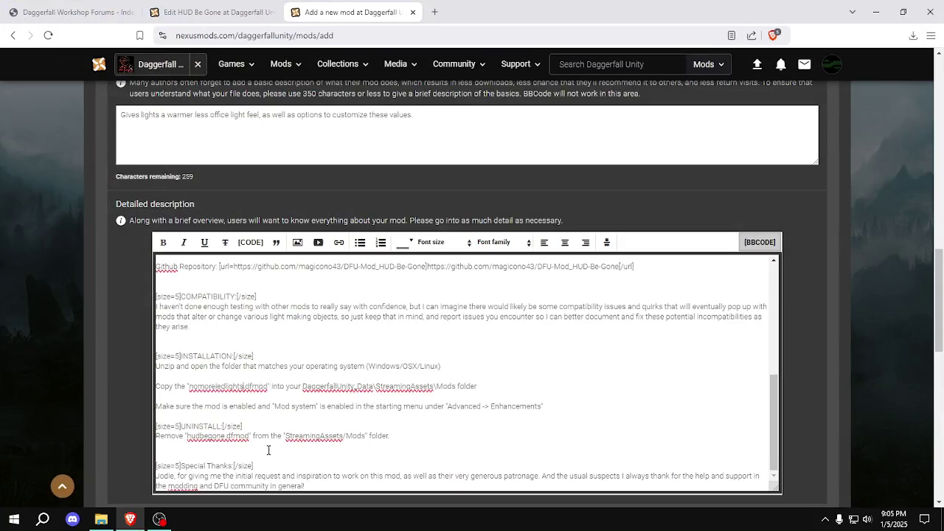
Replace "hudbegone" with the copied "nomoreledlights" in the UNINSTALL section's .dfmod file name
click(226, 437)
key(shift+Left)
key(shift+Left)
key(shift+Left)
key(shift+Left)
key(shift+Left)
key(shift+Left)
key(shift+Left)
key(shift+Left)
key(shift+Left)
key(ctrl+v)
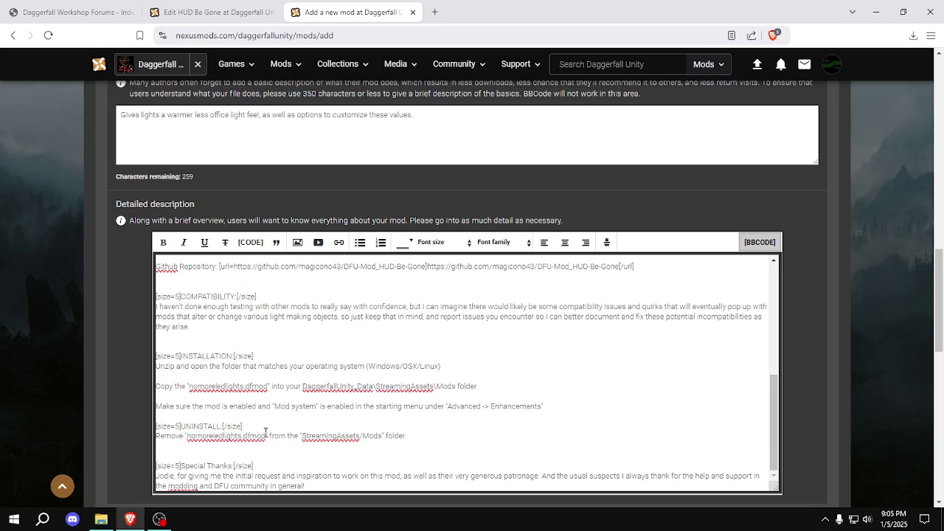
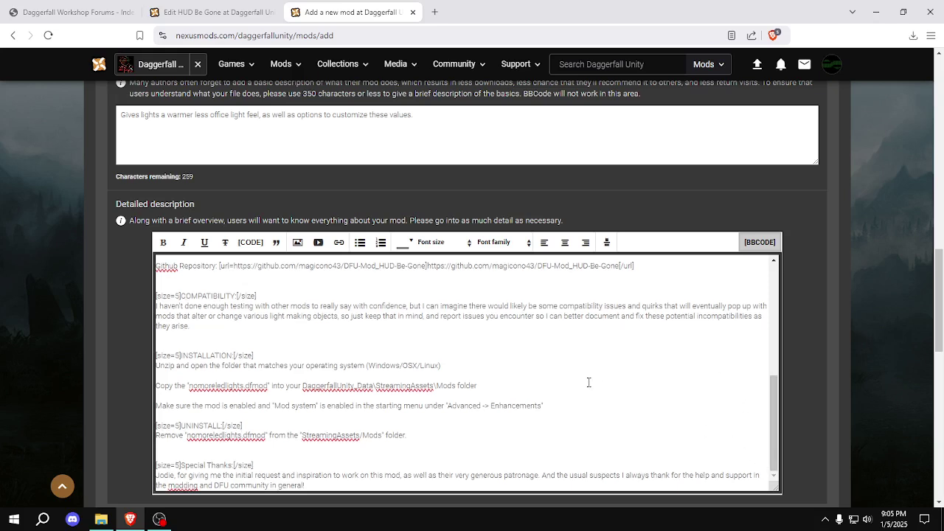
Replace the name credited at the start of the Special Thanks text with the new requester's username, followed by a comma
drag(774, 413, 775, 507)
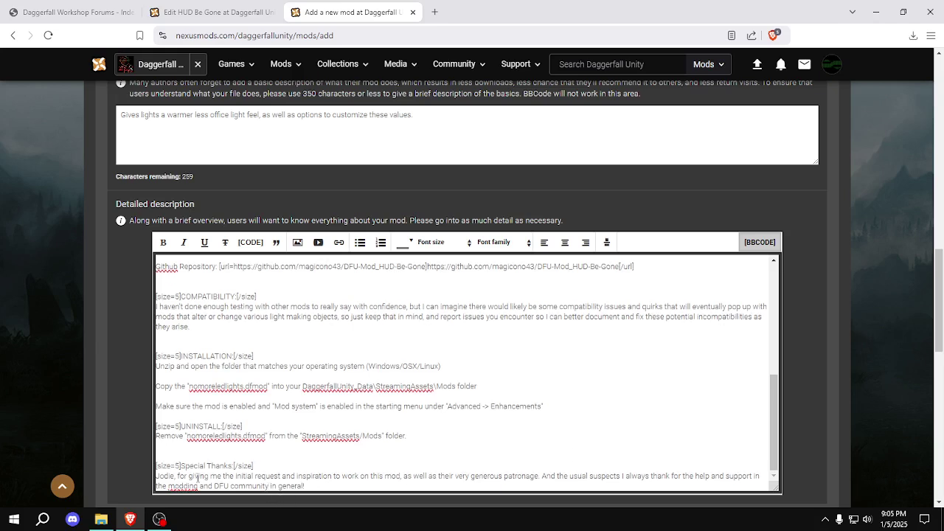
double_click(168, 477)
text(KingofW)
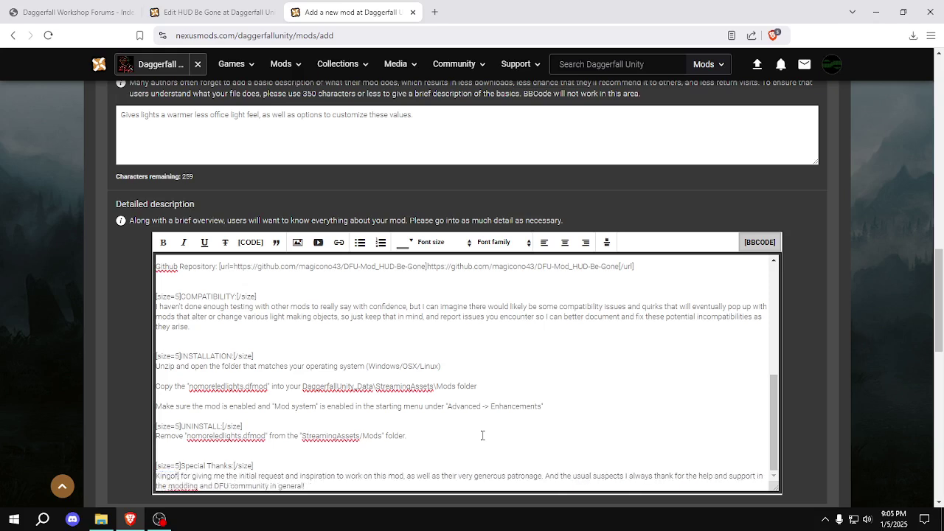
text(orms,)
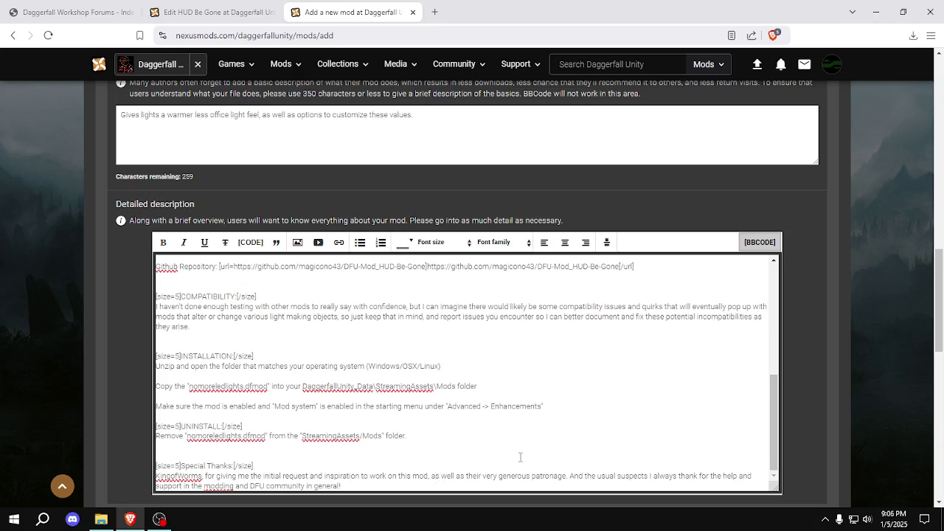
Delete ", as well as their very generous patronage" from the Special Thanks text and end the sentence with a period after "this mod"
shift+click(567, 475)
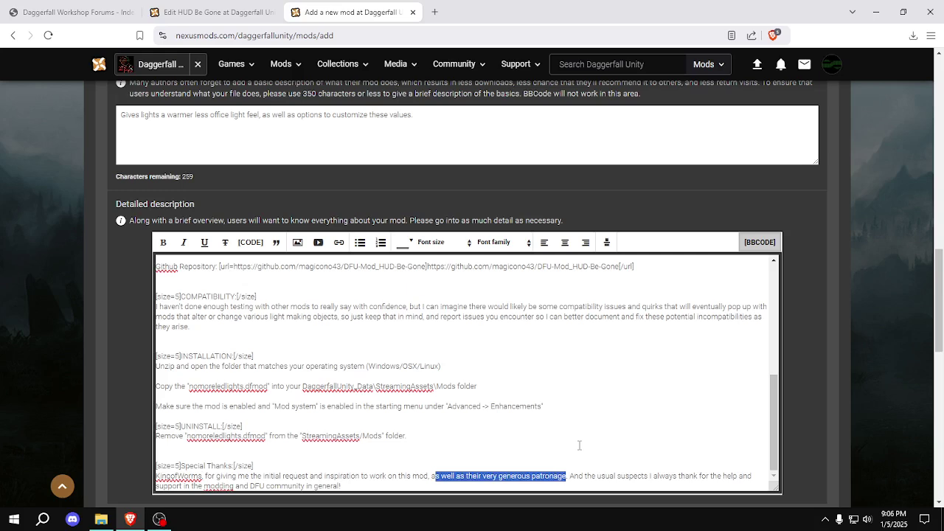
key(BackSpace)
key(BackSpace)
key(BackSpace)
key(BackSpace)
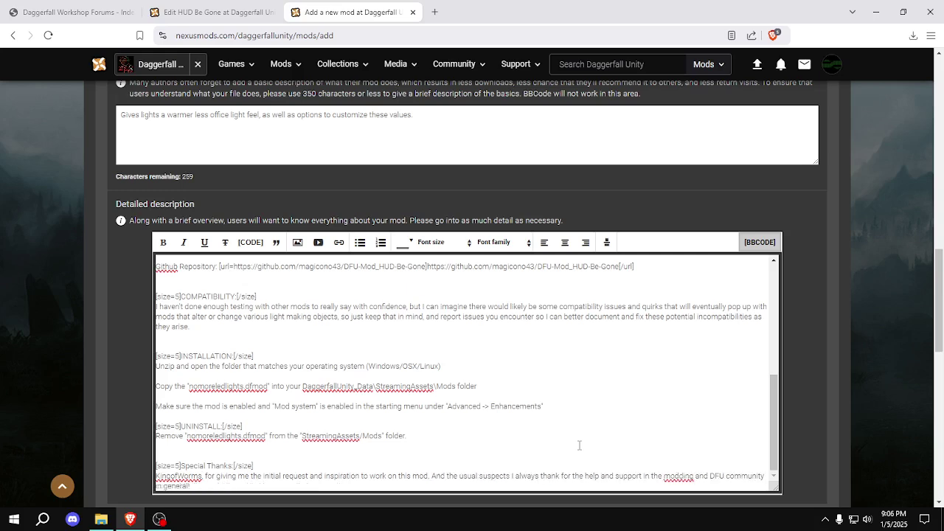
text(.)
Look over the edited detailed description, leave the adult content and classification options unchecked, and proceed to the Media stage
drag(778, 426, 773, 284)
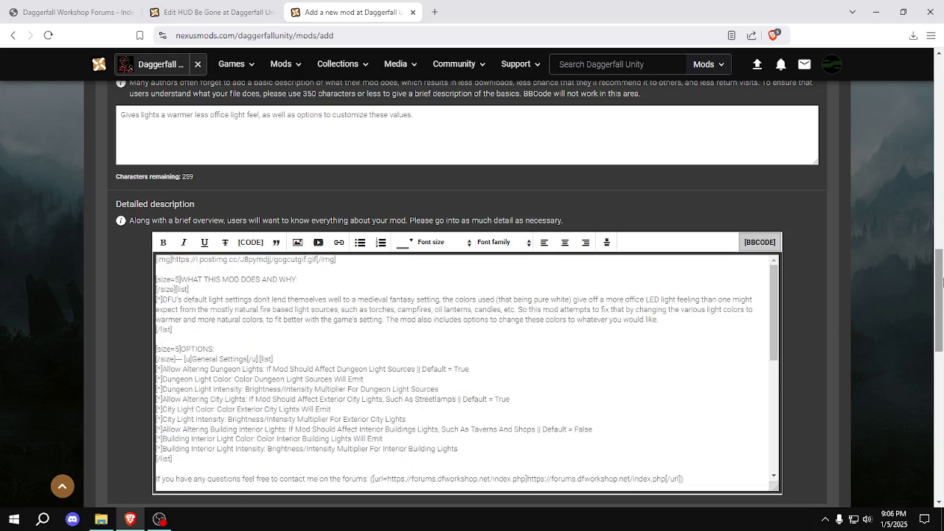
drag(943, 282, 941, 377)
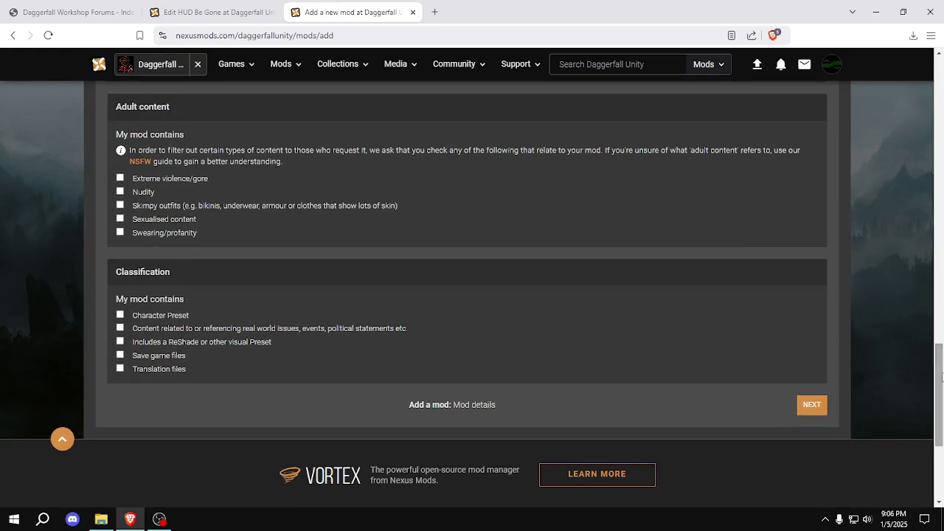
click(809, 405)
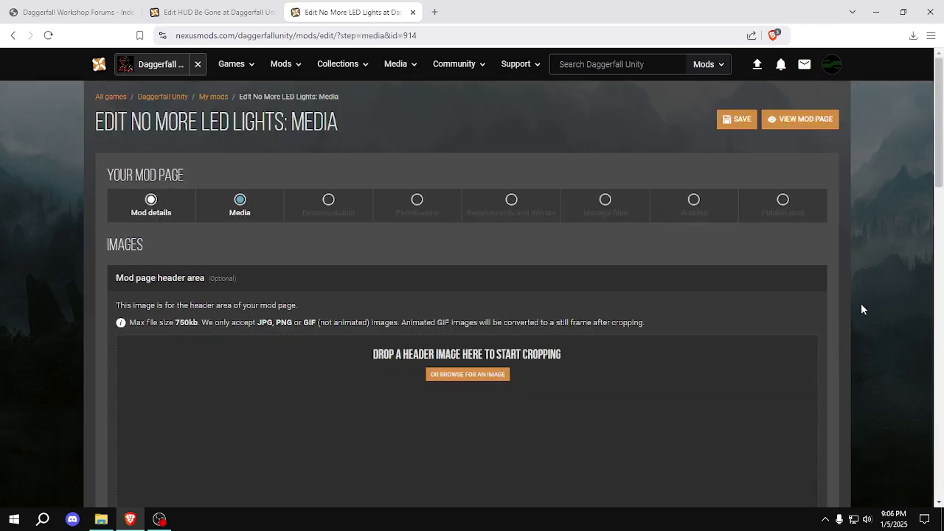
Try to save the mod from the Media stage and dismiss the dialog
click(737, 119)
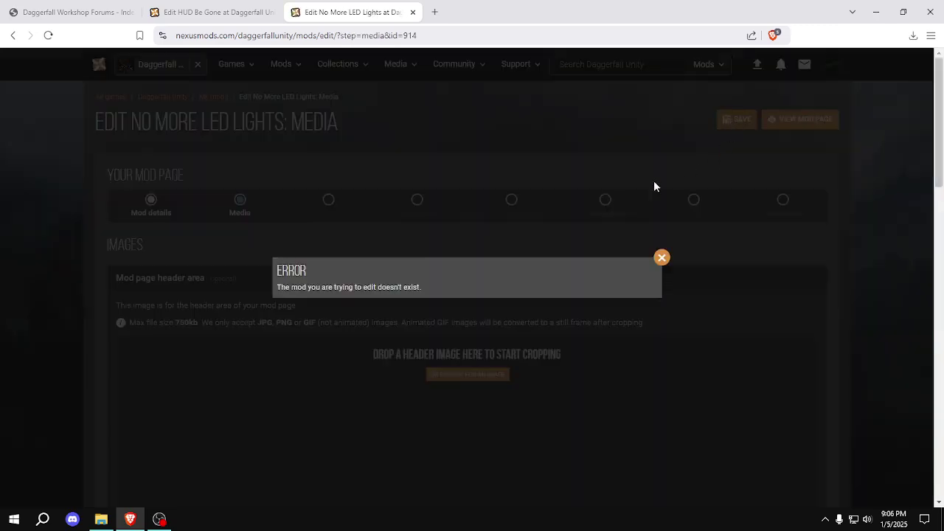
click(662, 258)
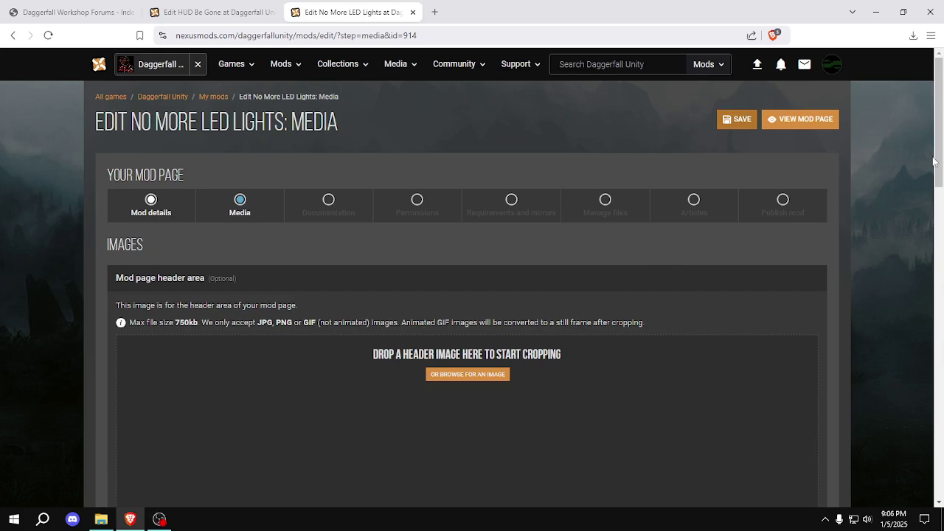
mouse_move(938, 163)
mouse_down()
mouse_move(943, 242)
mouse_move(925, 168)
mouse_up()
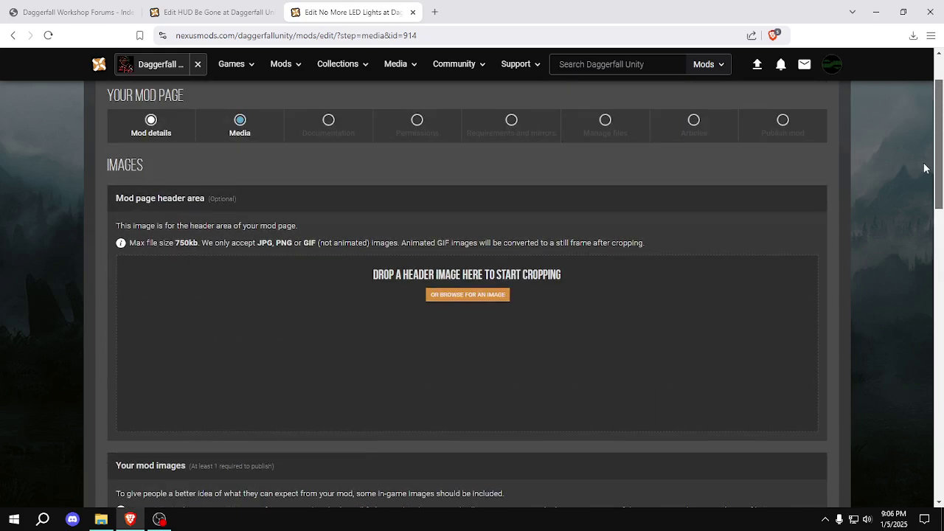
Upload No-More-LED-Lights_Main-Thumb_1.png from the No More LED Lights v1.00 - DFU v1.0.0 - Images folder to the mod images
scroll(922, 270, down, 6)
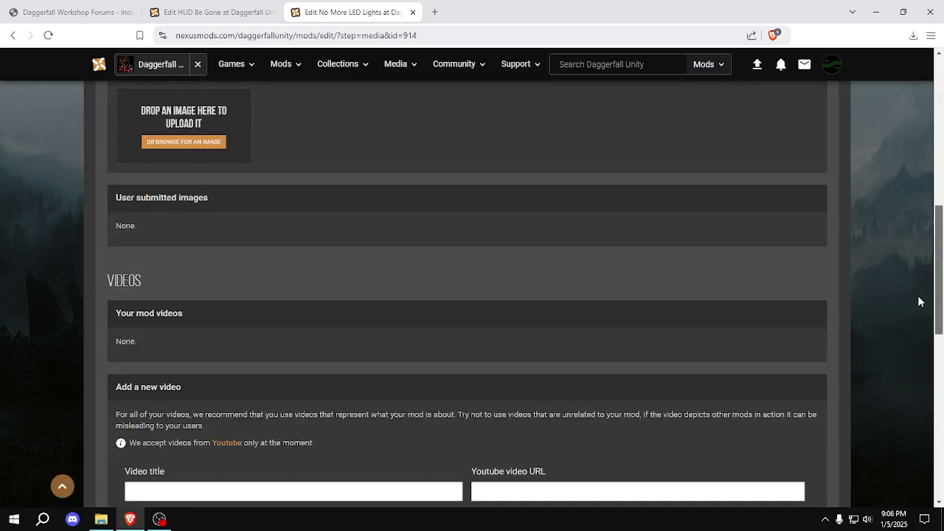
scroll(919, 299, up, 3)
scroll(919, 233, down, 4)
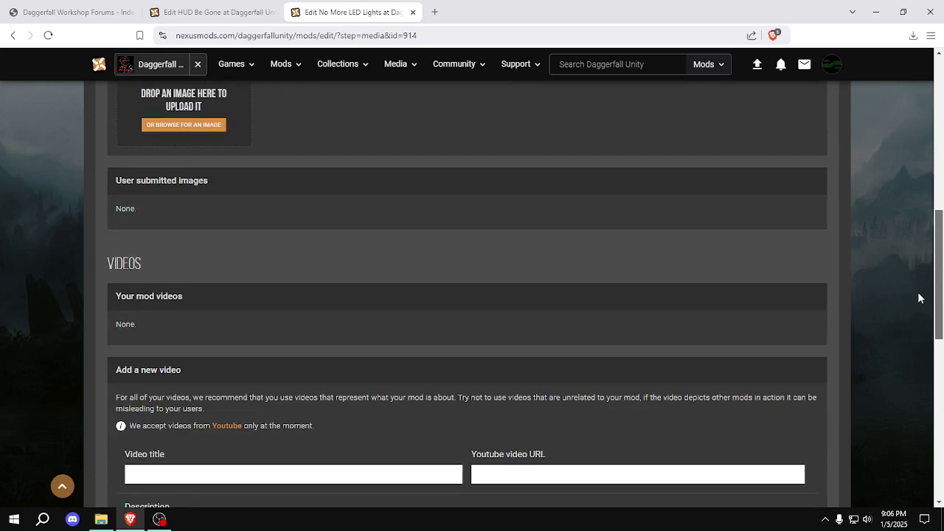
scroll(916, 329, down, 1)
scroll(914, 337, up, 2)
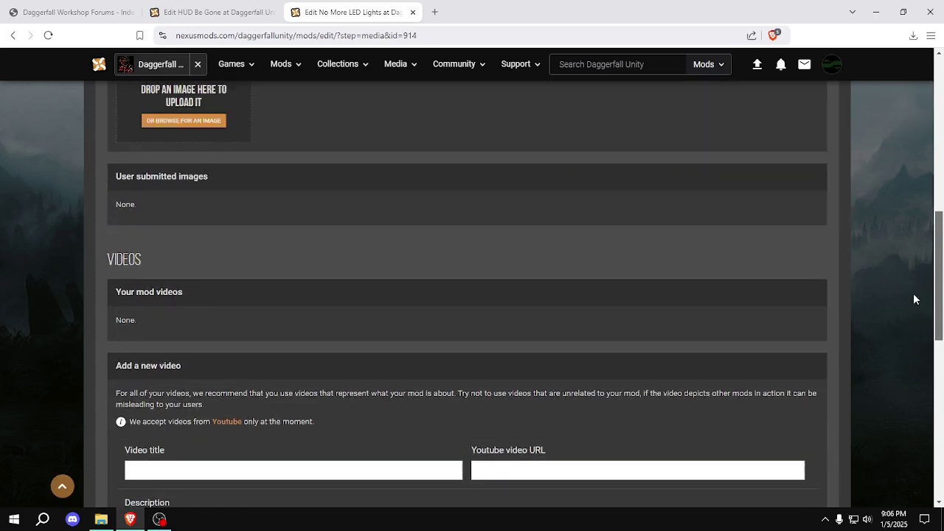
scroll(915, 298, down, 4)
scroll(910, 339, up, 8)
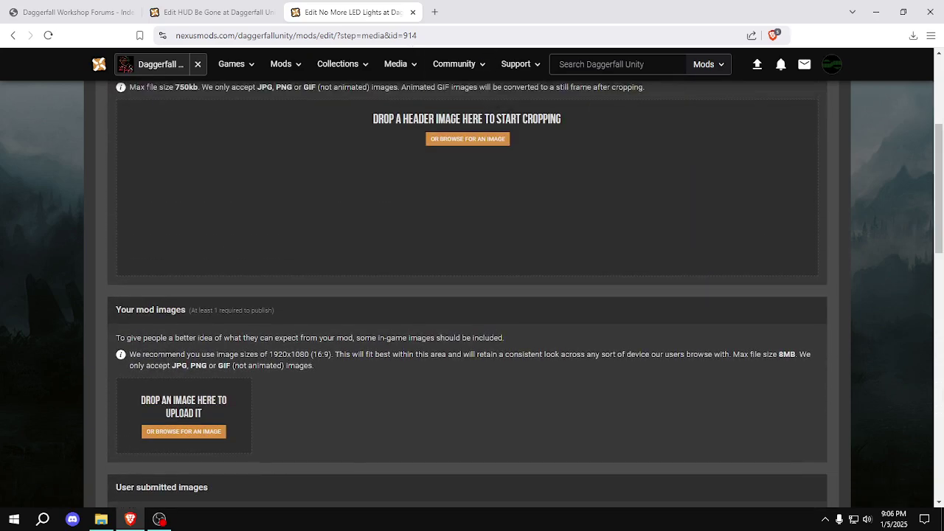
click(101, 519)
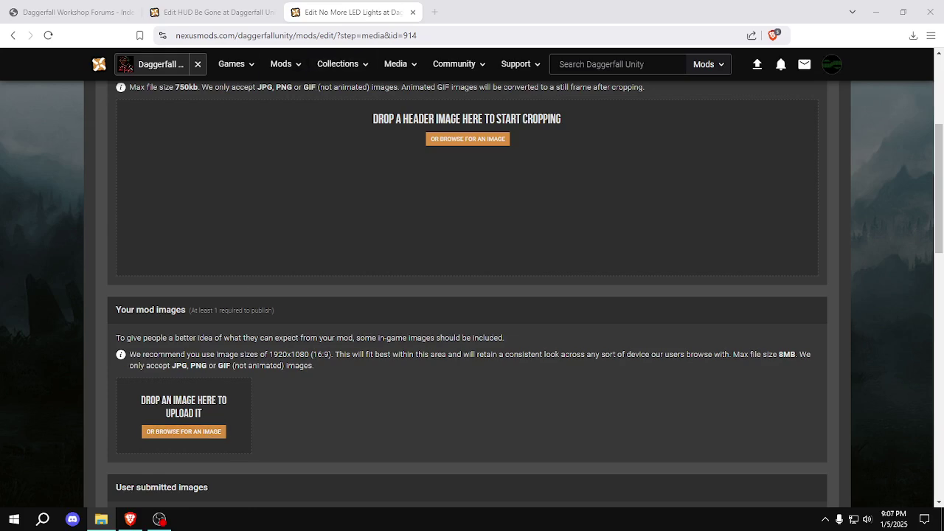
key(alt+Tab)
drag(594, 38, 672, 59)
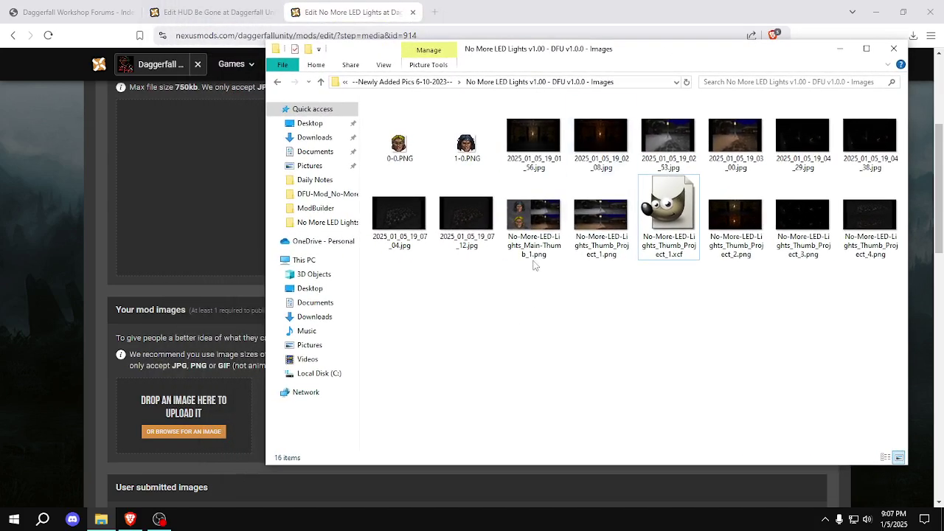
click(533, 237)
drag(530, 218, 186, 424)
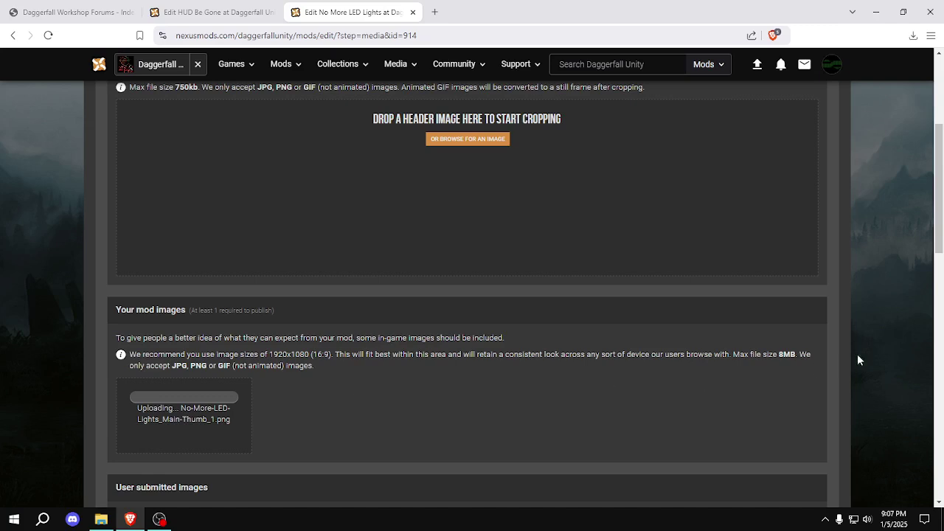
scroll(860, 339, down, 1)
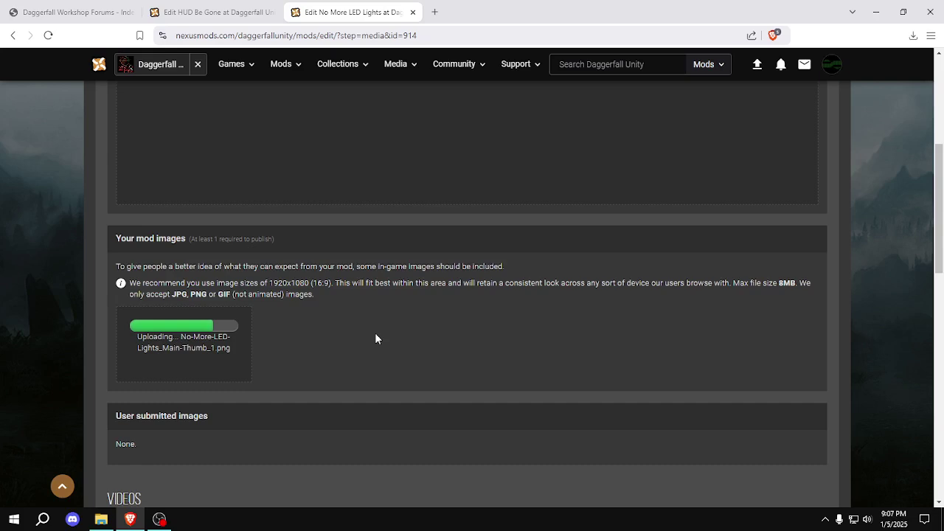
mouse_move(941, 254)
mouse_down()
mouse_move(940, 288)
mouse_move(930, 159)
mouse_move(942, 386)
mouse_move(937, 255)
mouse_up()
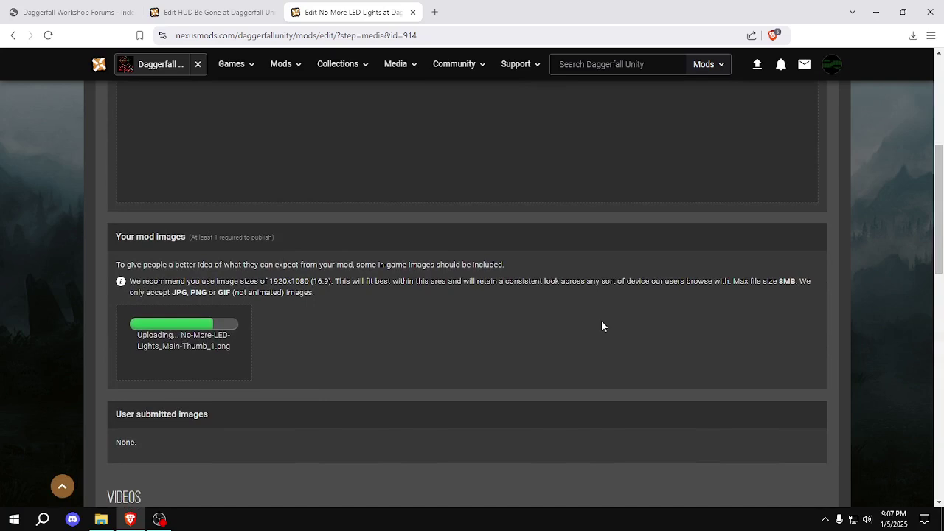
mouse_move(940, 202)
mouse_down()
mouse_move(940, 342)
mouse_move(934, 150)
mouse_move(935, 204)
mouse_up()
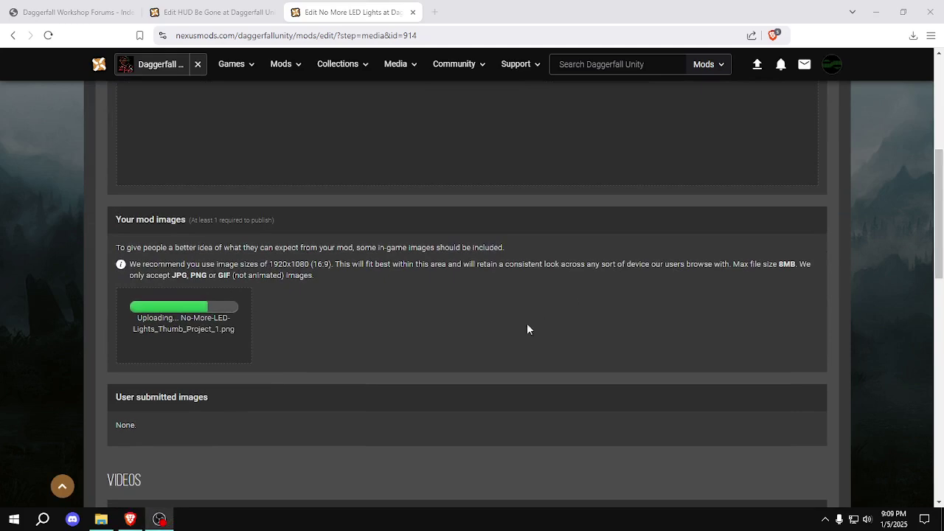
Try to save the Media stage, dismiss the dialog and check the media sections
scroll(782, 261, up, 8)
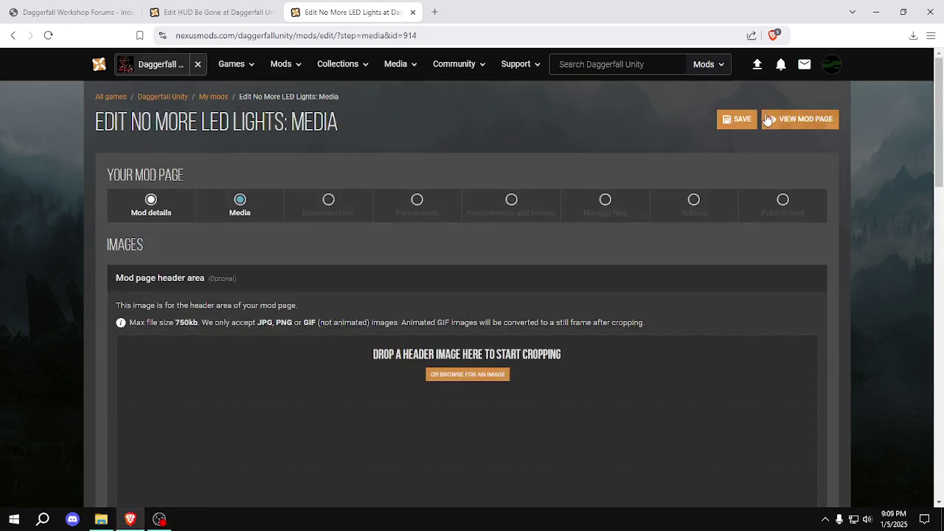
click(741, 122)
click(660, 254)
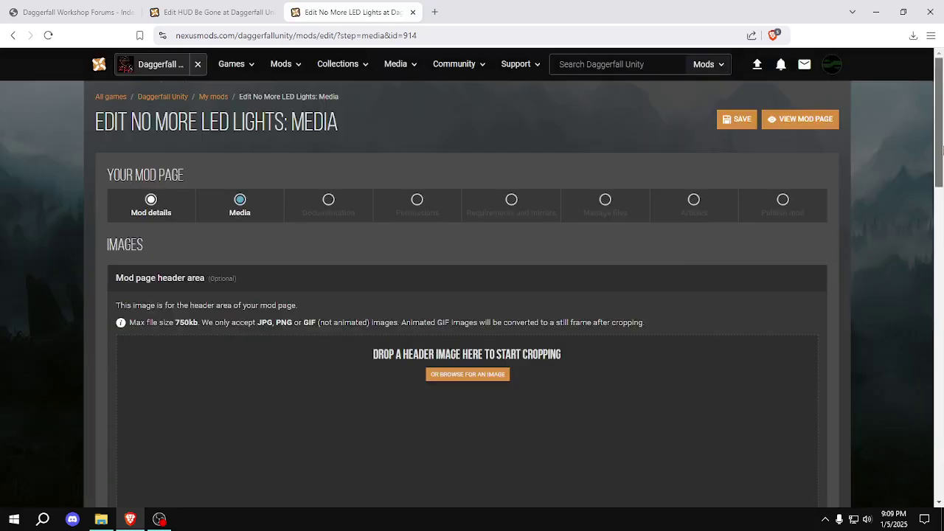
drag(939, 147, 940, 265)
scroll(356, 241, up, 6)
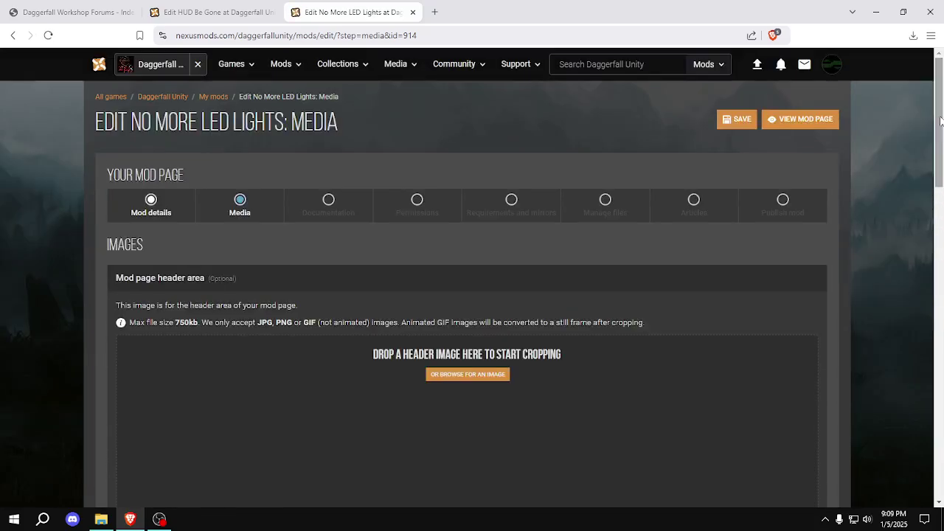
In the Documentation stage, add "Initial Release" as the changelog entry for version 1.00 and save it
click(323, 209)
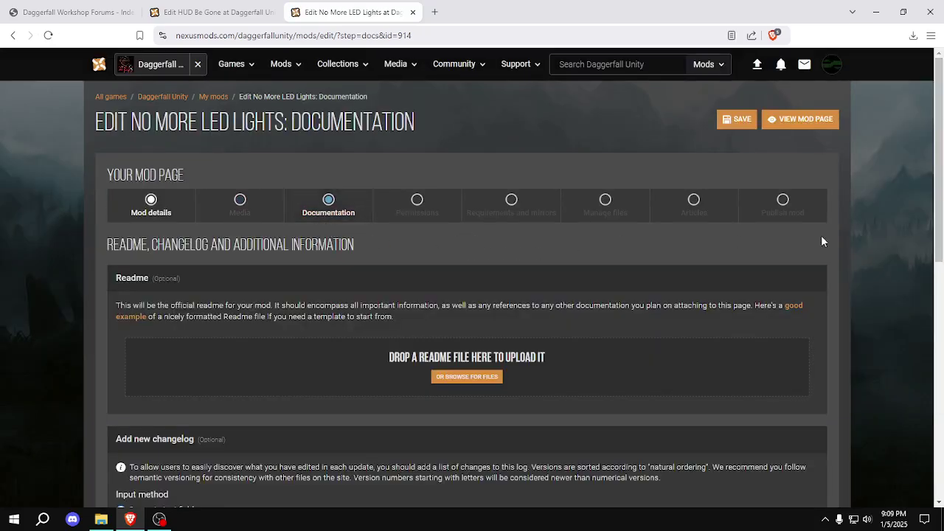
drag(943, 147, 929, 188)
scroll(310, 369, down, 2)
click(315, 360)
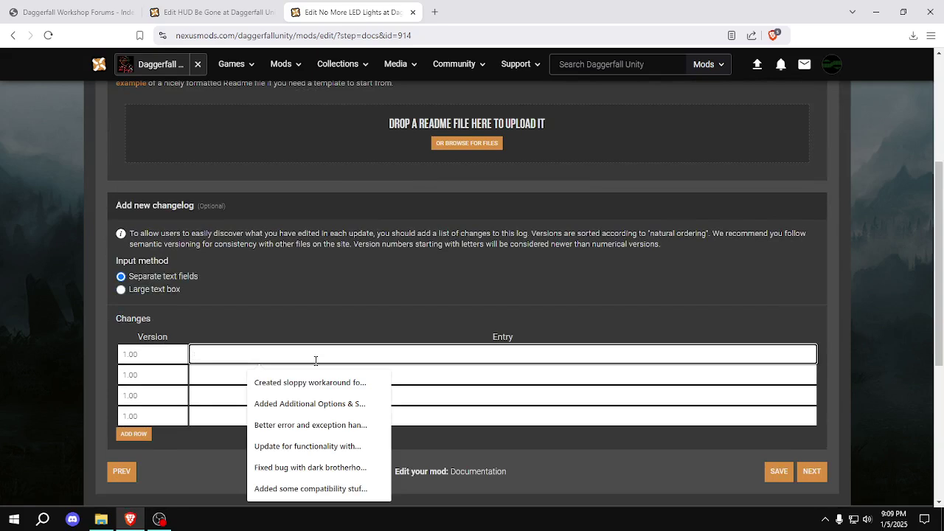
key(Escape)
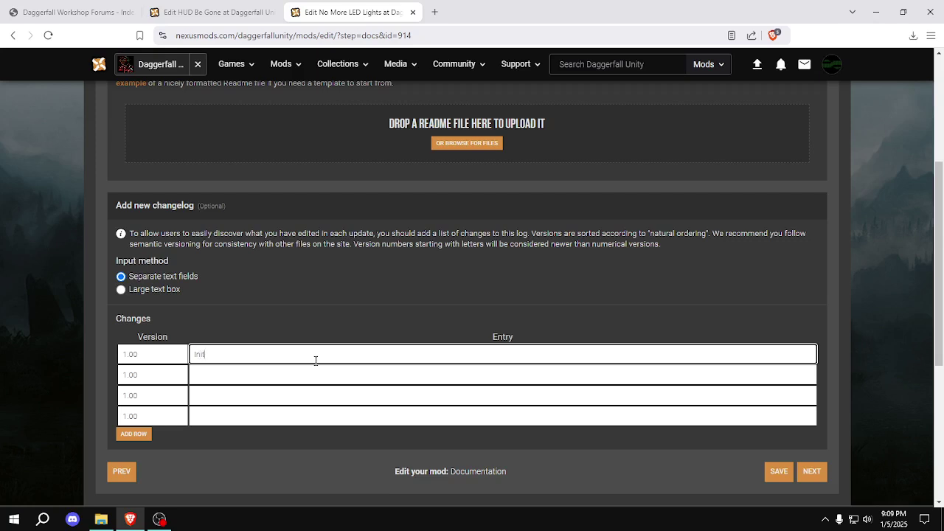
text(Initial Release)
click(775, 473)
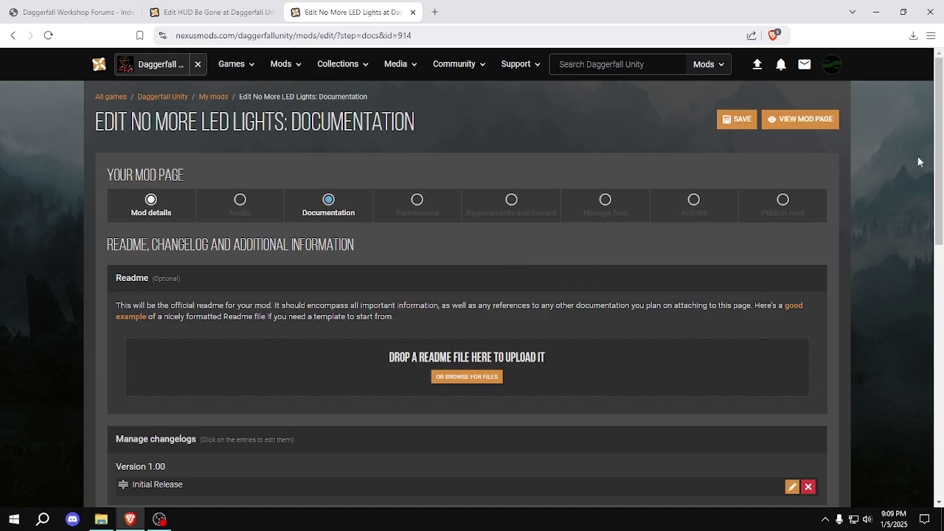
scroll(942, 210, down, 3)
scroll(943, 210, up, 2)
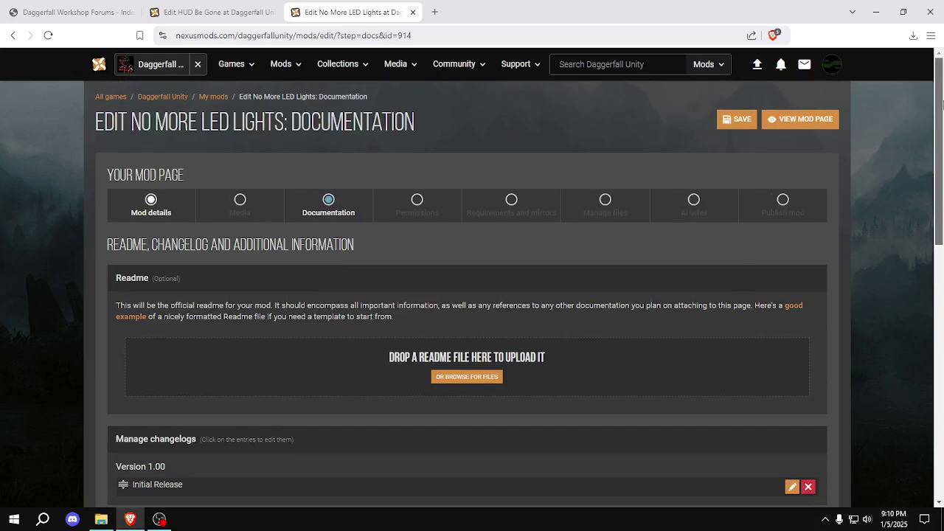
Open the Permissions stage for No More LED Lights and for the HUD Be Gone mod used as reference
click(422, 205)
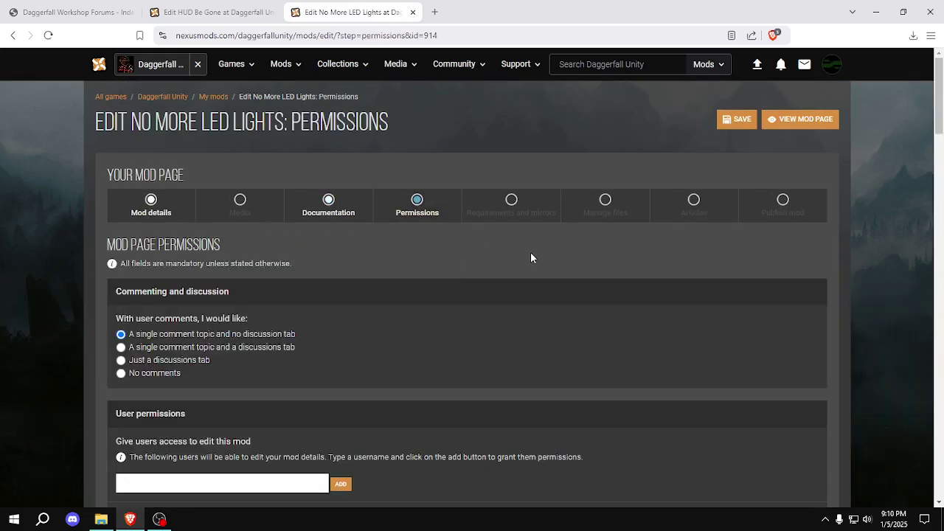
click(232, 13)
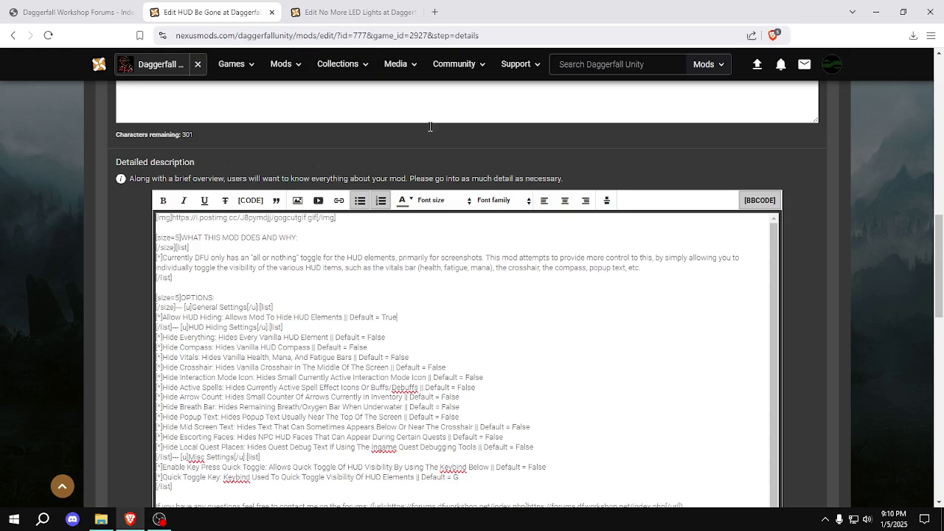
scroll(430, 127, up, 10)
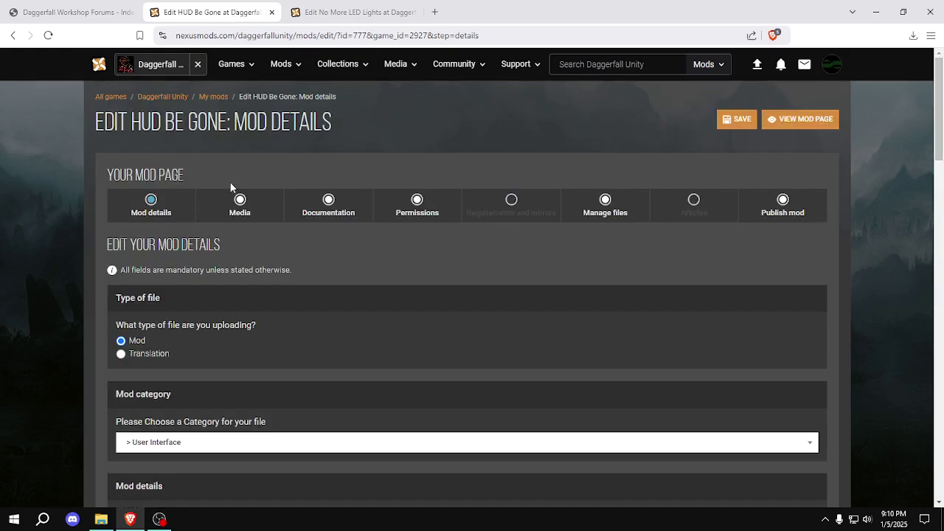
click(240, 211)
mouse_move(938, 110)
mouse_down()
mouse_move(936, 235)
mouse_move(931, 110)
mouse_up()
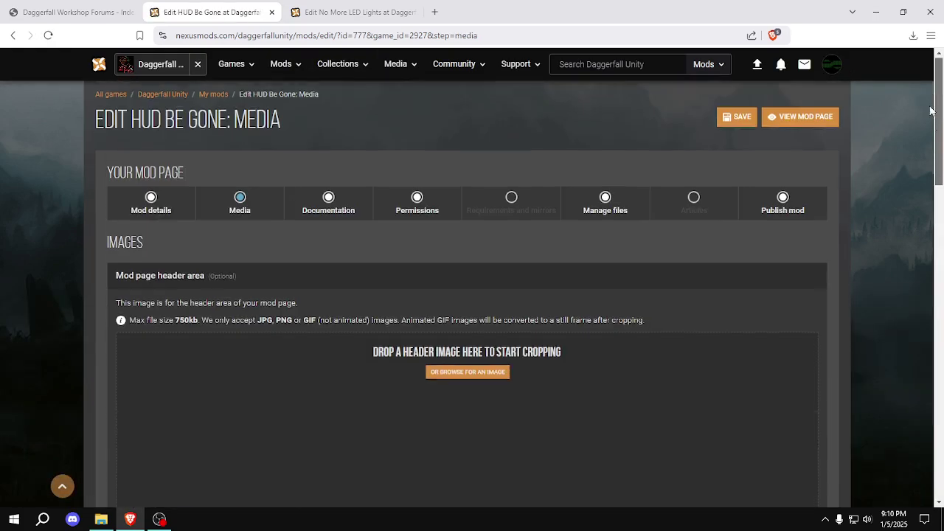
click(416, 210)
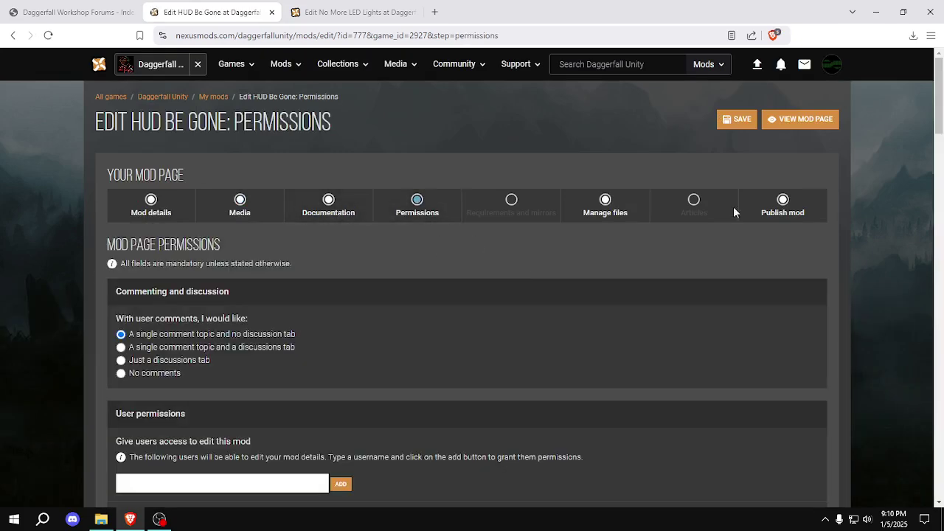
drag(940, 109, 940, 147)
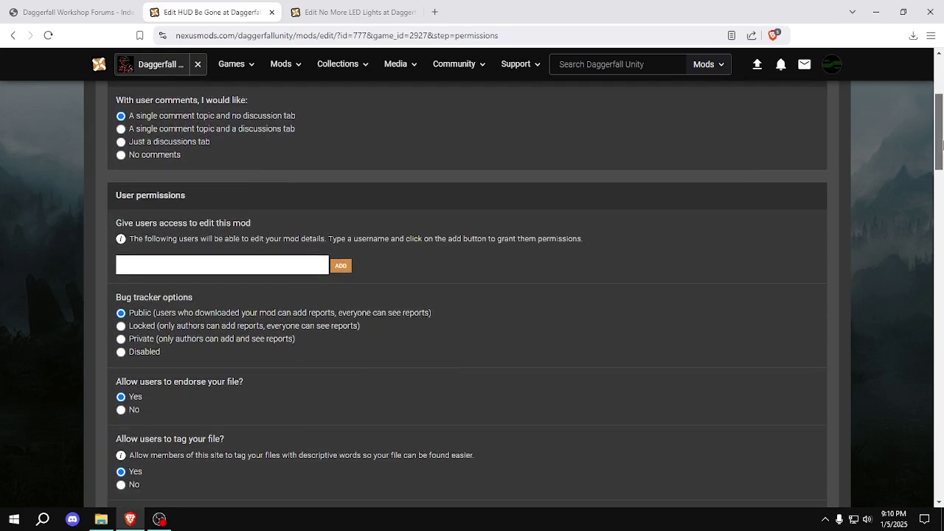
Compare the commenting and bug tracker options of No More LED Lights with those of HUD Be Gone
click(367, 18)
drag(941, 110, 942, 141)
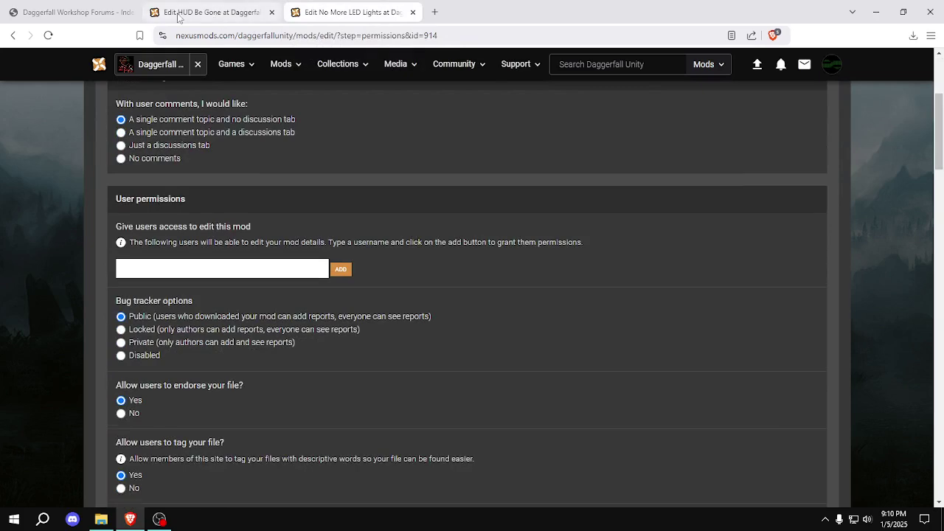
click(348, 19)
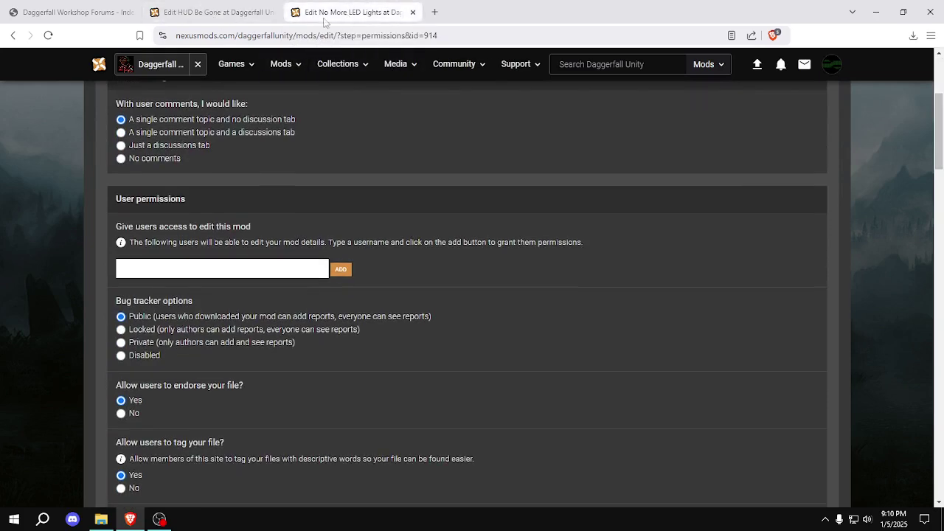
click(209, 20)
Compare the endorsement, tagging, image and video upload, and file statistics permissions between the two mods
drag(942, 144, 939, 189)
click(361, 21)
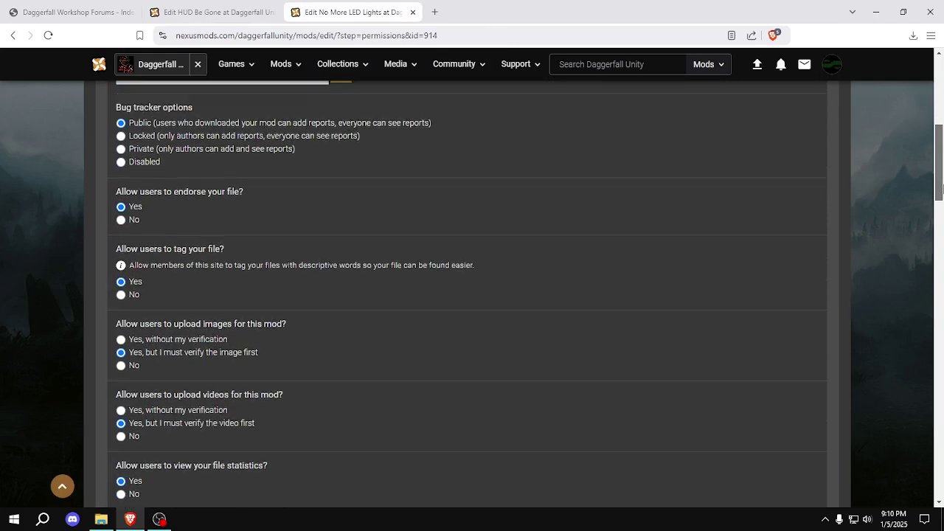
click(230, 19)
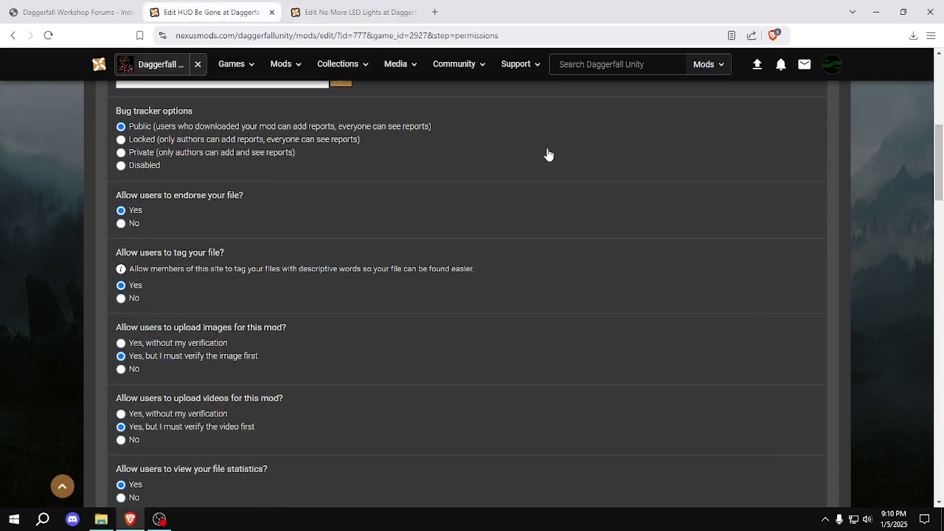
click(343, 16)
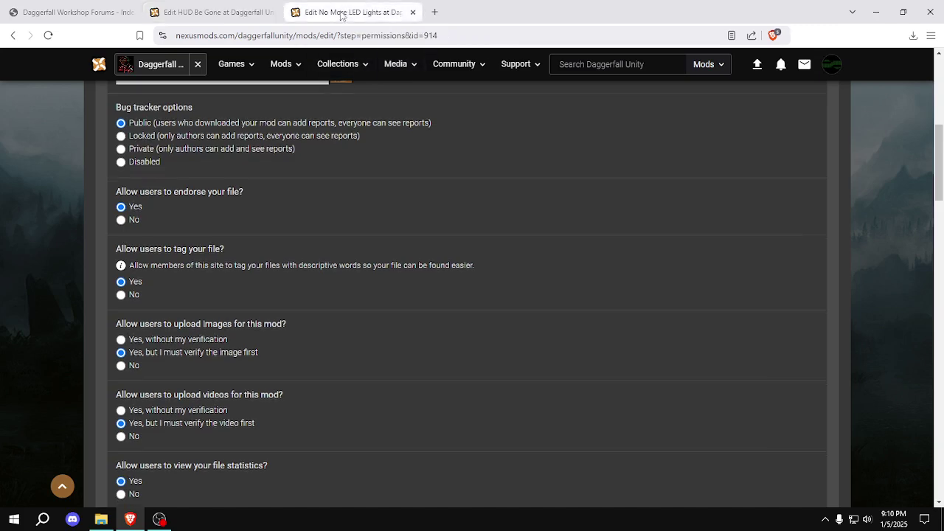
click(222, 15)
click(325, 14)
click(221, 15)
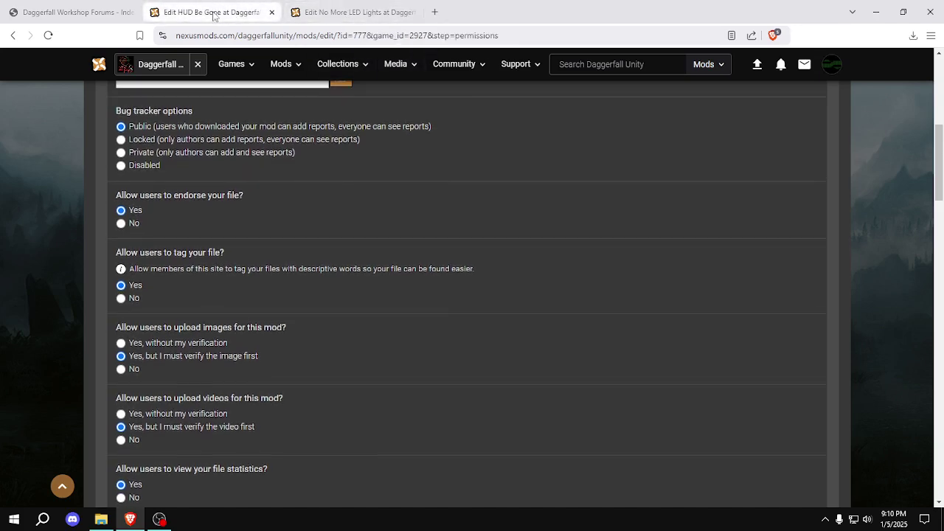
click(306, 15)
click(198, 15)
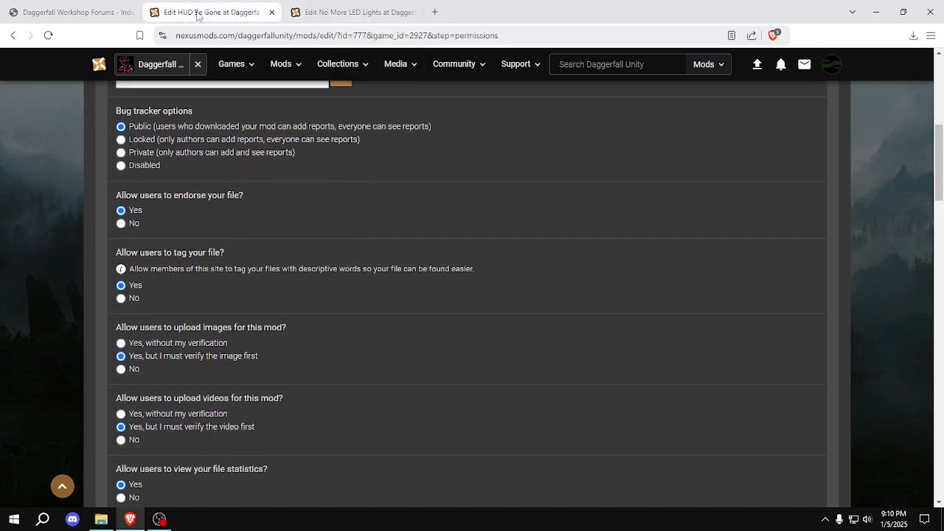
click(326, 15)
click(209, 15)
click(306, 15)
click(205, 15)
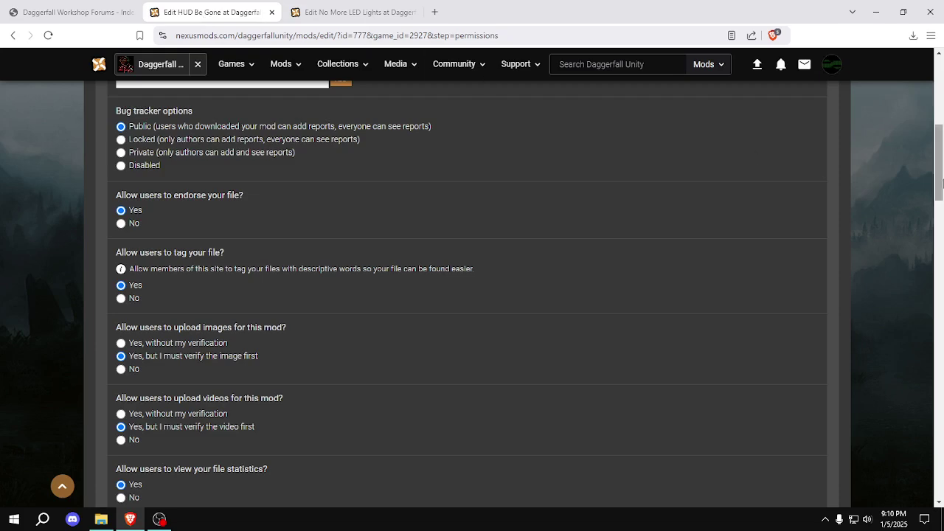
Compare the file archive permission and blocked users section of No More LED Lights with those of HUD Be Gone
drag(940, 183, 940, 217)
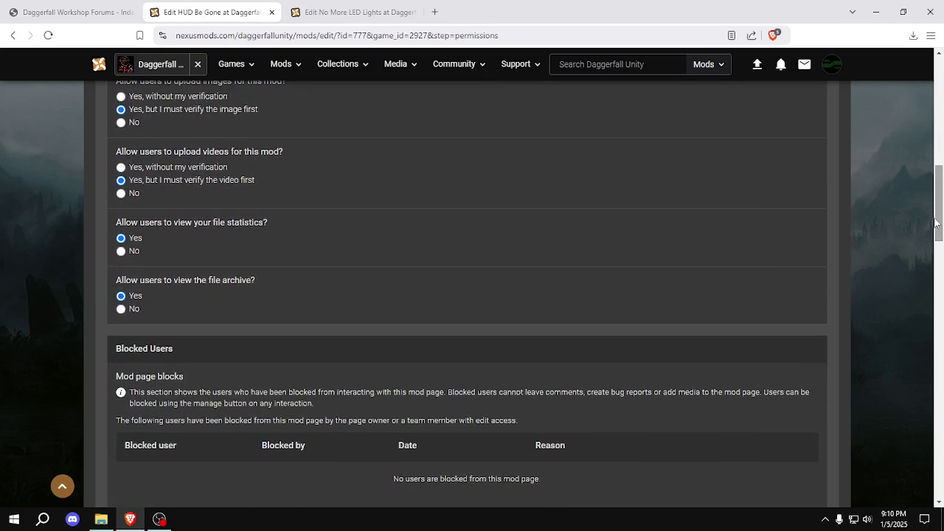
click(324, 15)
drag(942, 150, 942, 295)
click(240, 13)
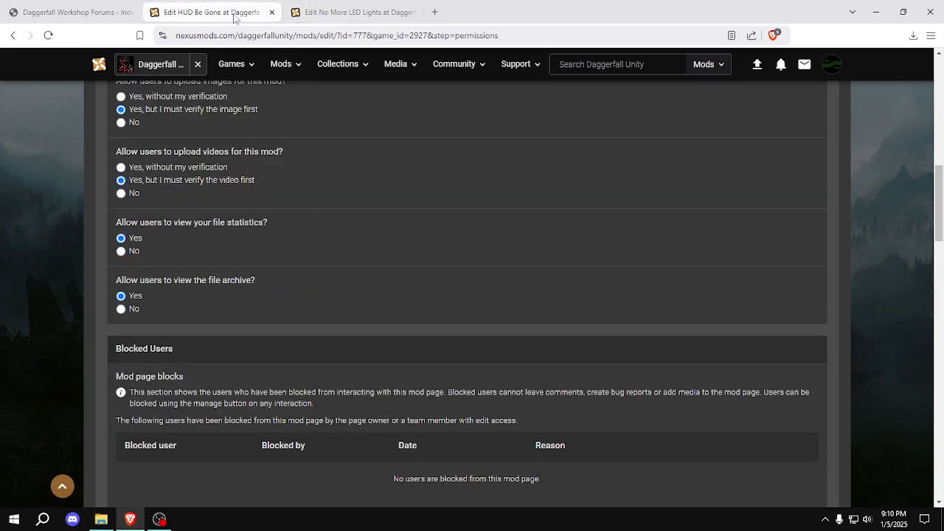
Following HUD Be Gone's file distribution settings, allow converting the mod for other games with "Yes, but you must credit me as the creator of the file"
drag(942, 214, 942, 290)
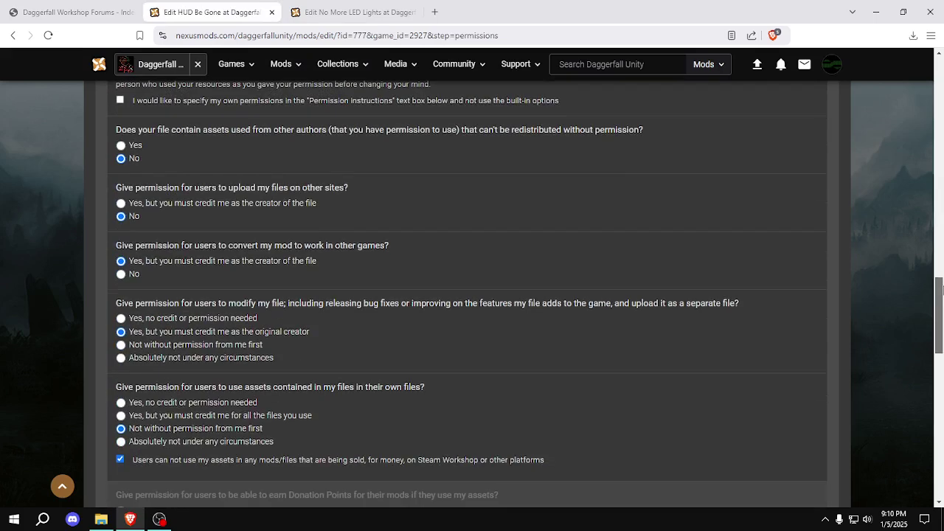
click(341, 23)
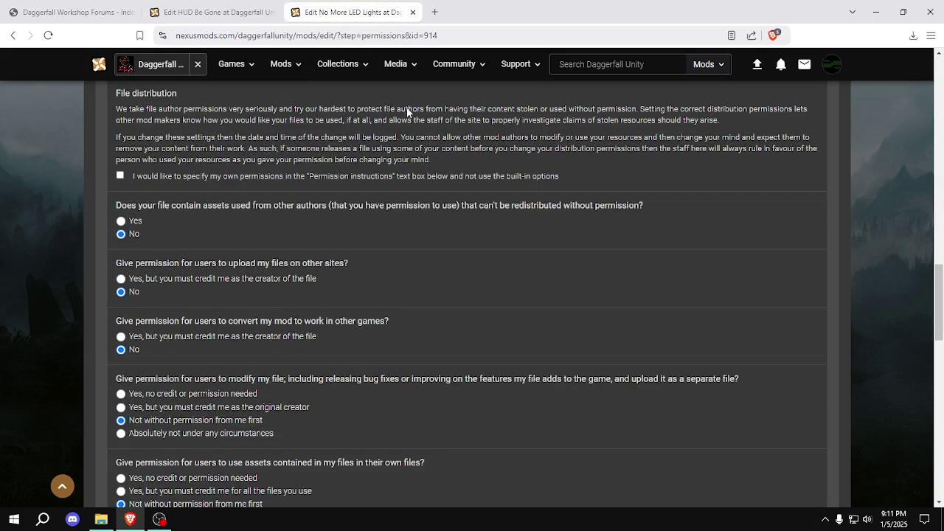
click(216, 11)
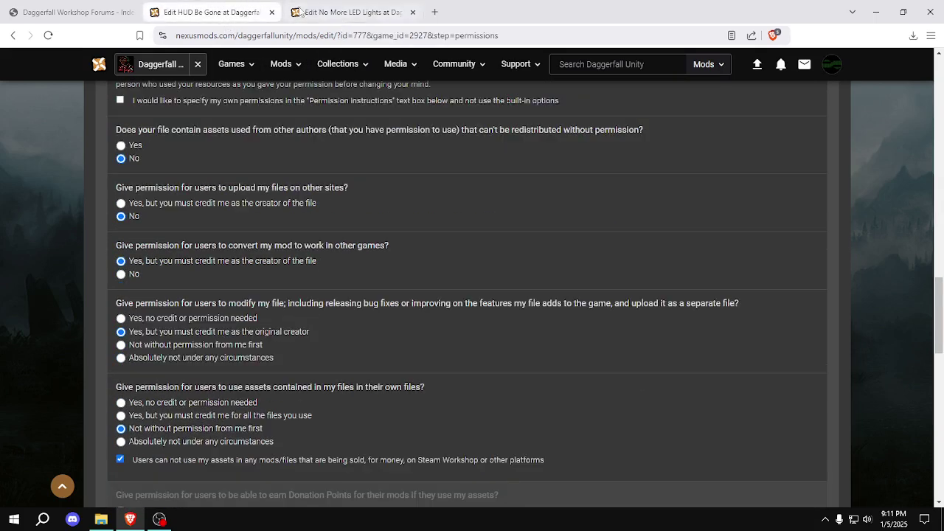
click(334, 12)
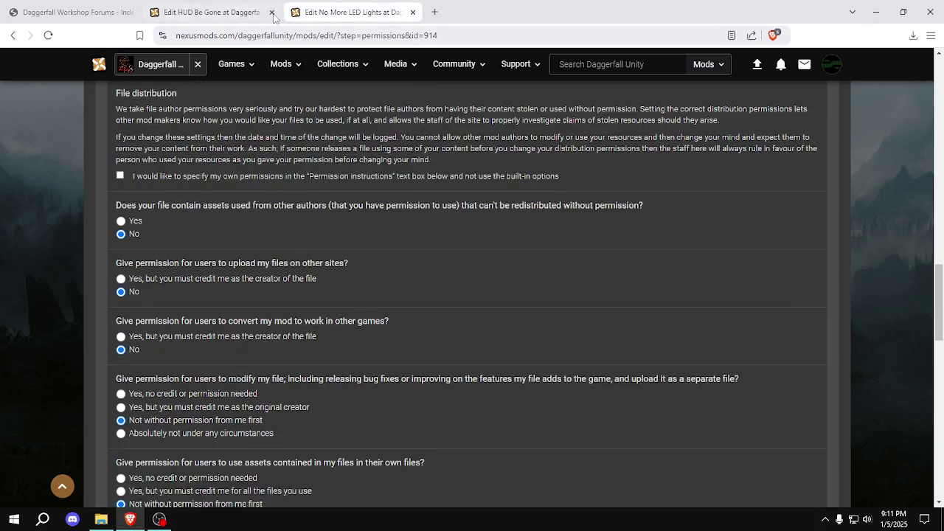
click(233, 15)
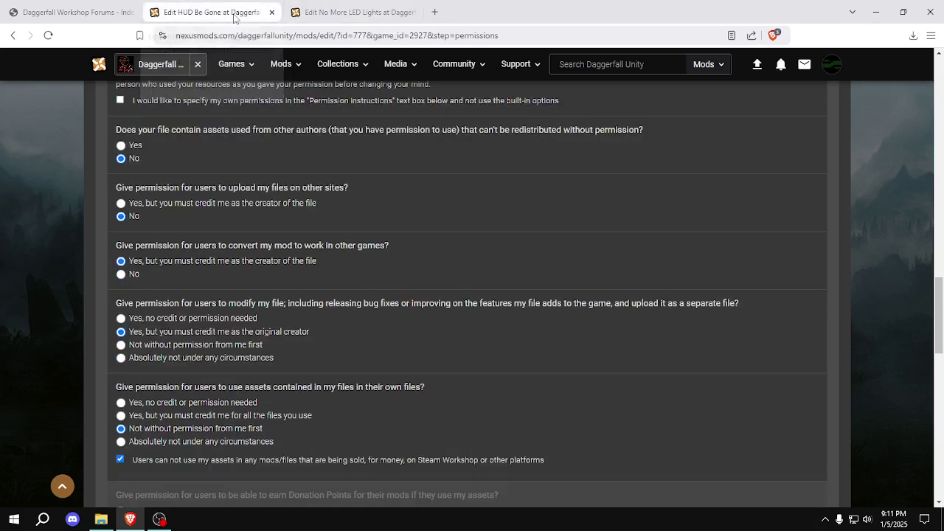
click(344, 18)
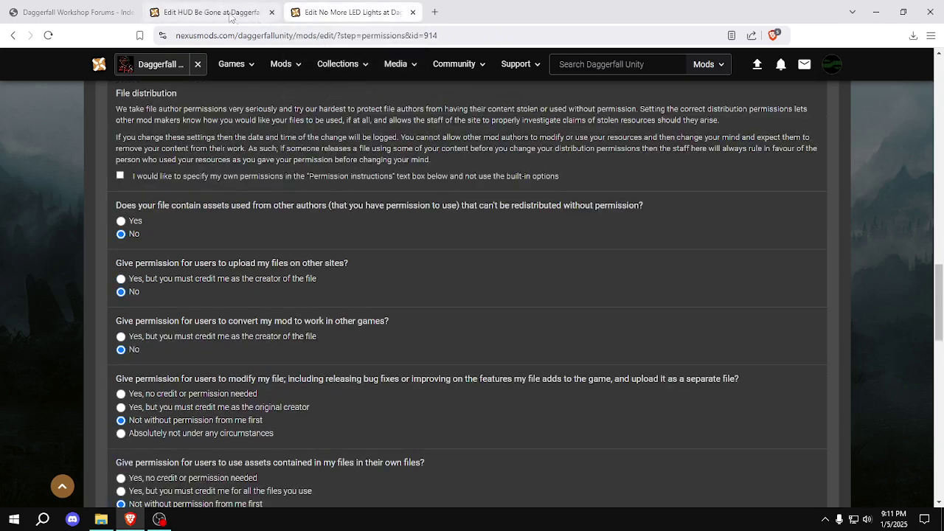
click(246, 14)
click(329, 14)
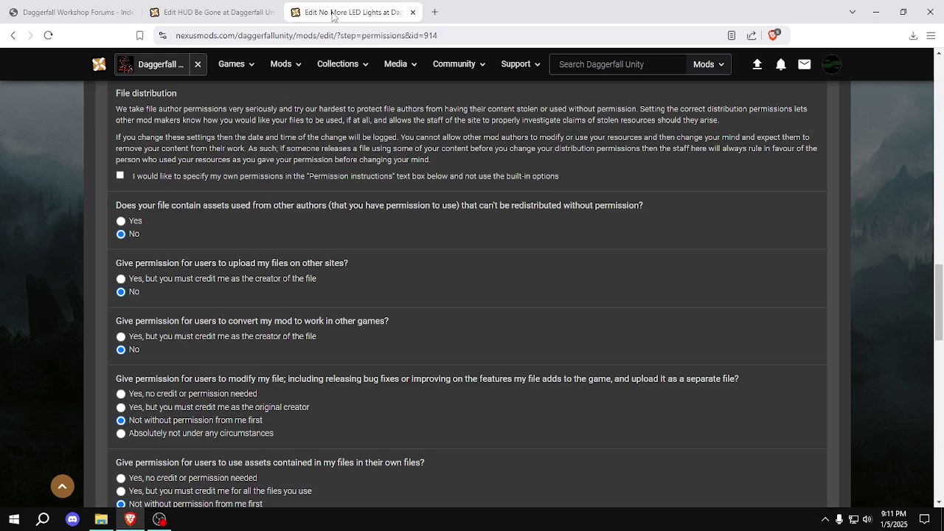
click(230, 15)
click(360, 18)
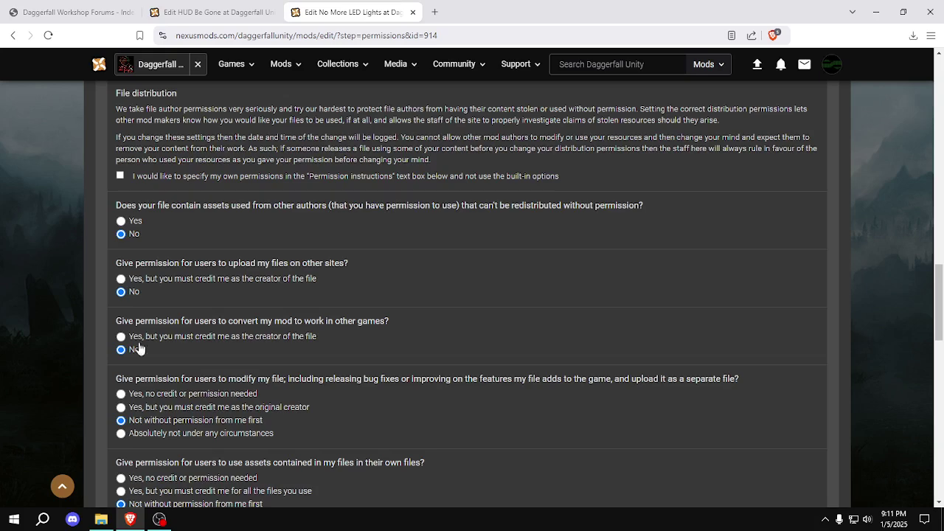
click(121, 336)
Set the file modification permission to "Yes, but you must credit me as the original creator", matching HUD Be Gone
scroll(876, 322, down, 3)
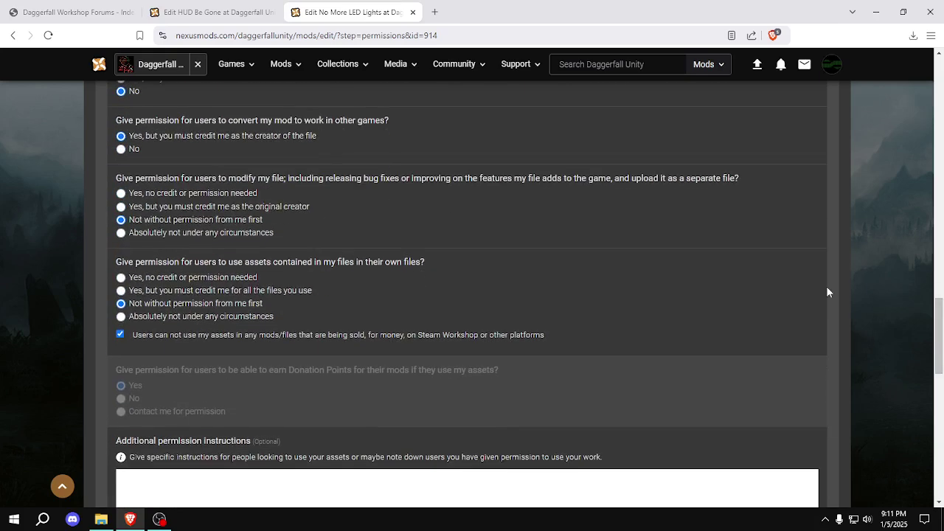
click(254, 15)
scroll(940, 347, down, 1)
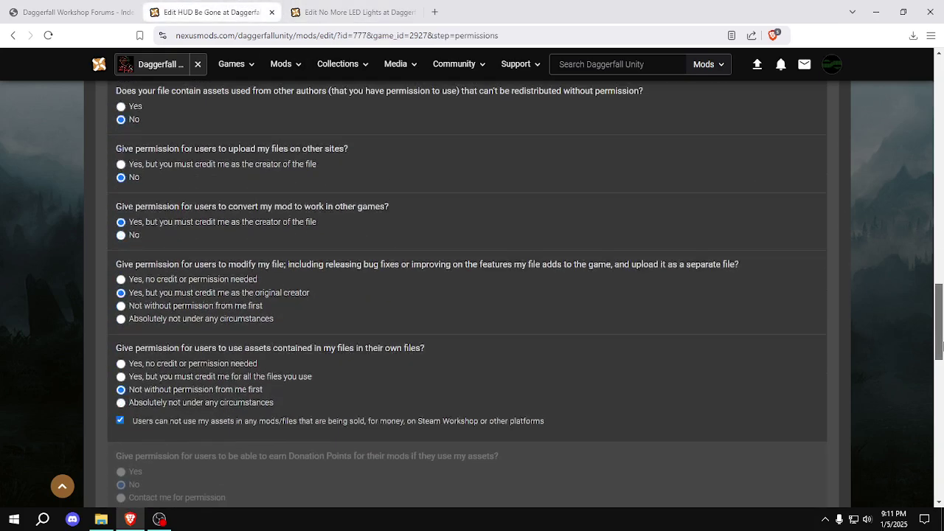
scroll(941, 347, down, 1)
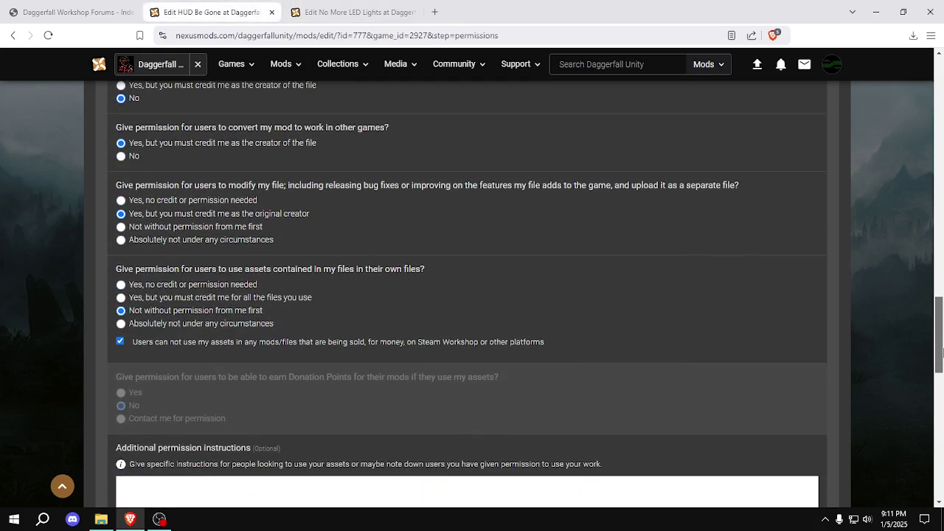
click(342, 13)
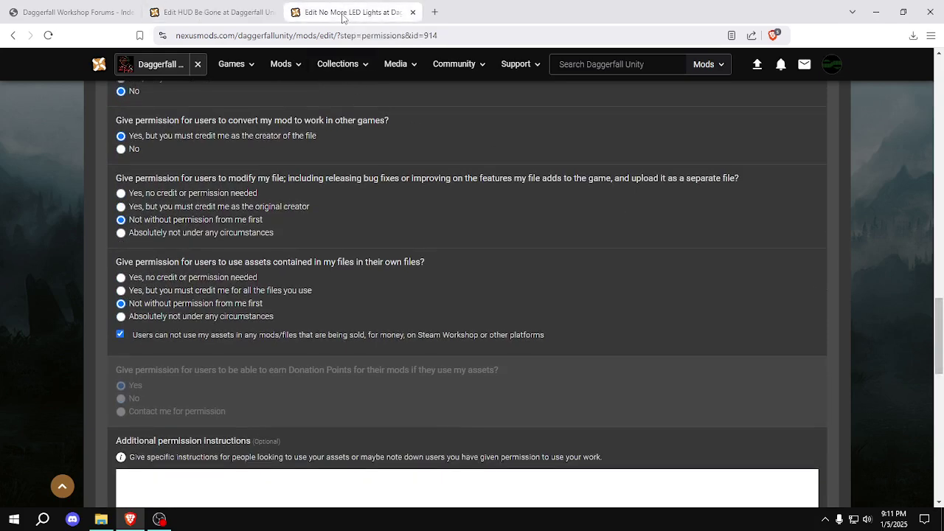
click(223, 14)
click(350, 16)
click(221, 12)
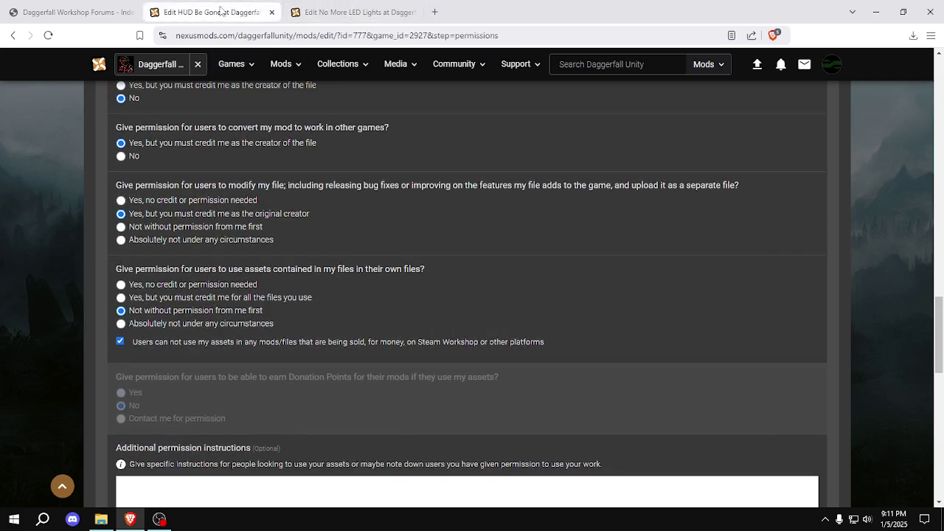
click(345, 13)
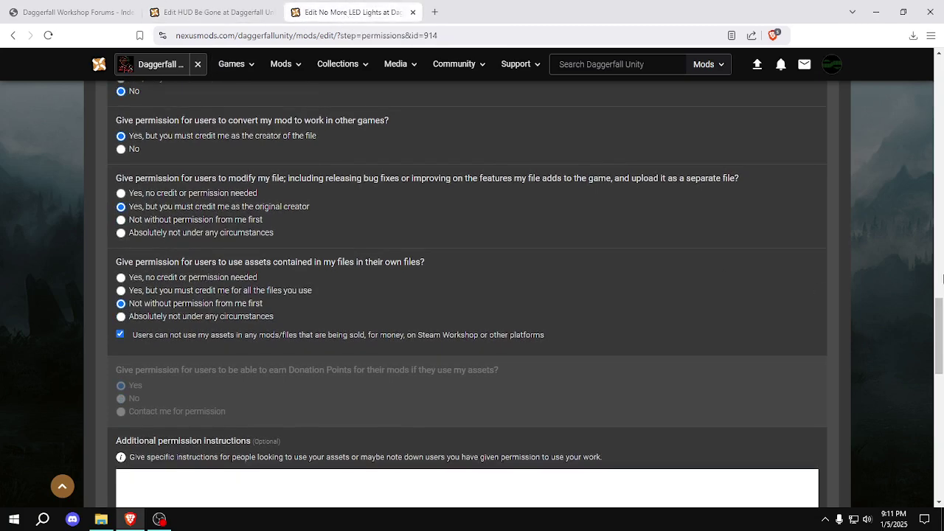
Compare the additional permission instructions, credits and donation settings of No More LED Lights with those of HUD Be Gone
scroll(942, 279, down, 3)
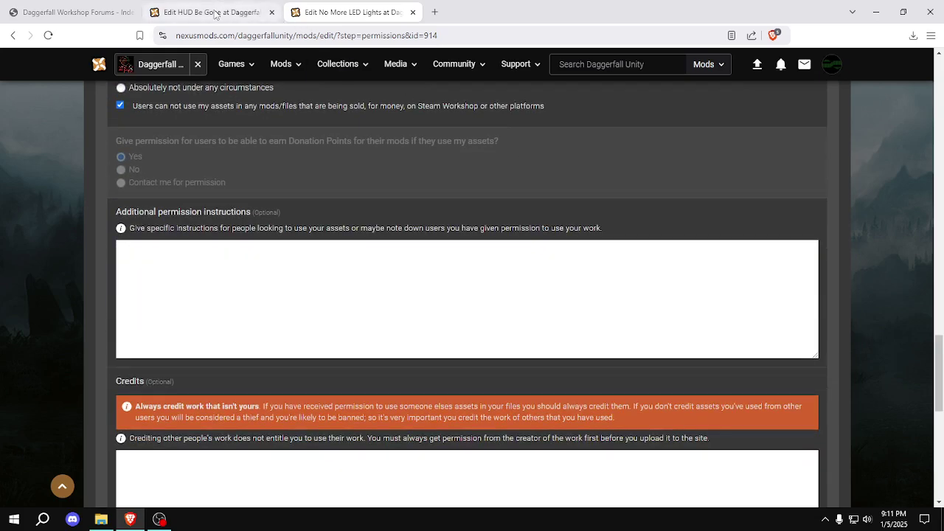
click(214, 13)
scroll(858, 381, down, 6)
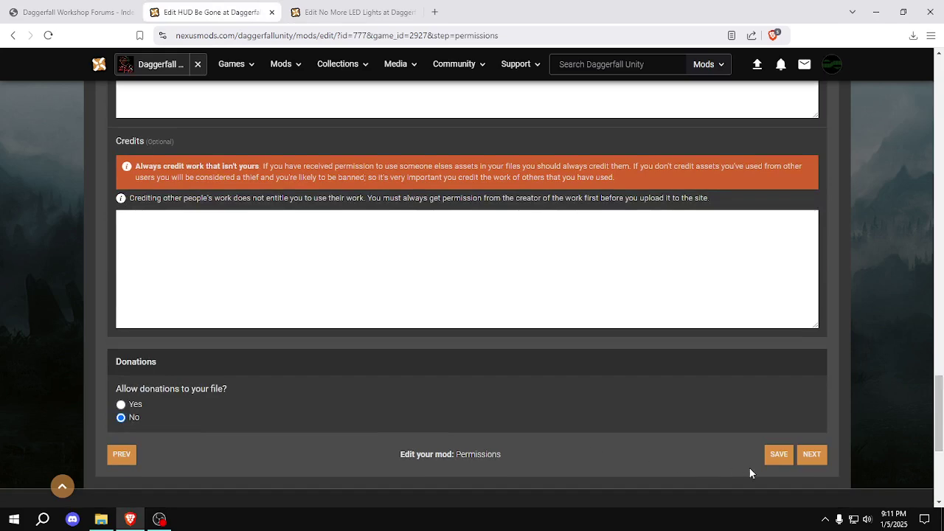
click(354, 12)
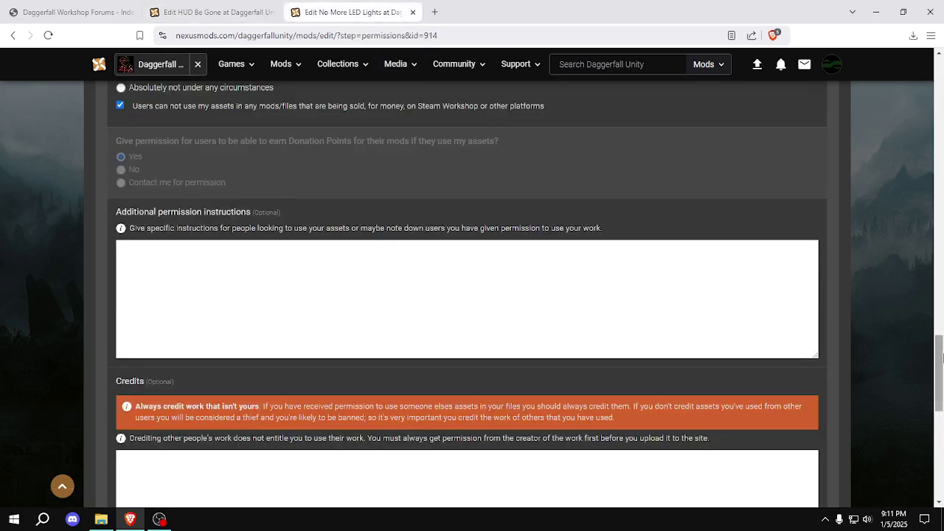
Save the permissions of No More LED Lights and continue to the Requirements and mirrors stage
drag(940, 373, 942, 435)
scroll(858, 343, up, 1)
click(776, 320)
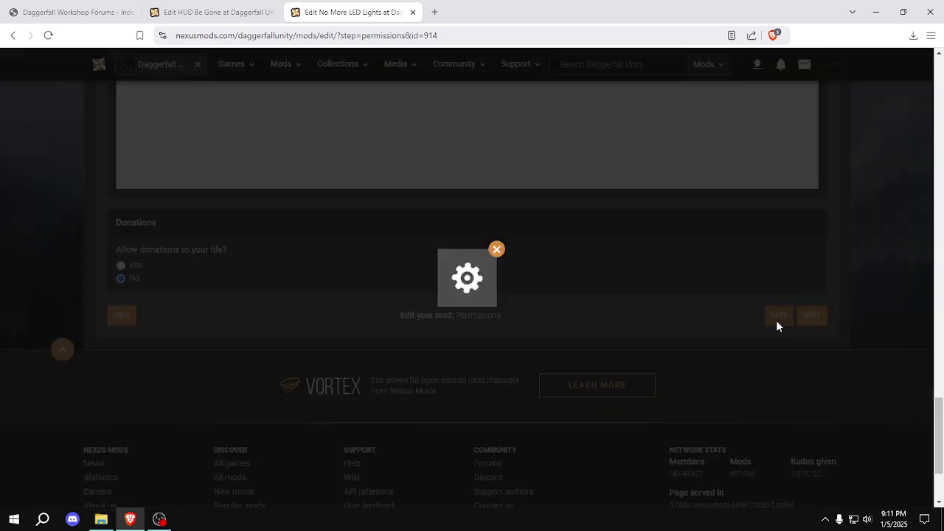
click(662, 257)
click(814, 316)
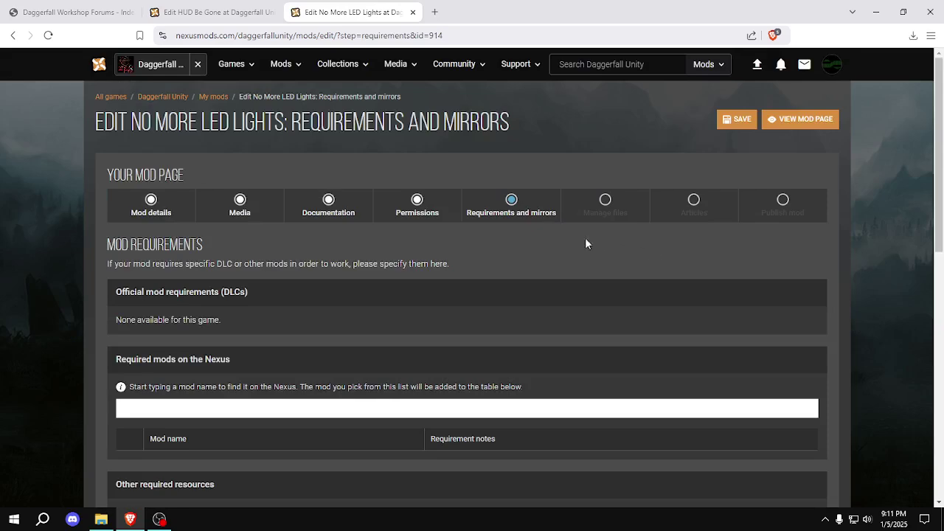
Look through the Requirements and mirrors, Manage files, Articles and Publish mod stages, returning to Manage files and saving there
drag(939, 147, 939, 339)
click(812, 314)
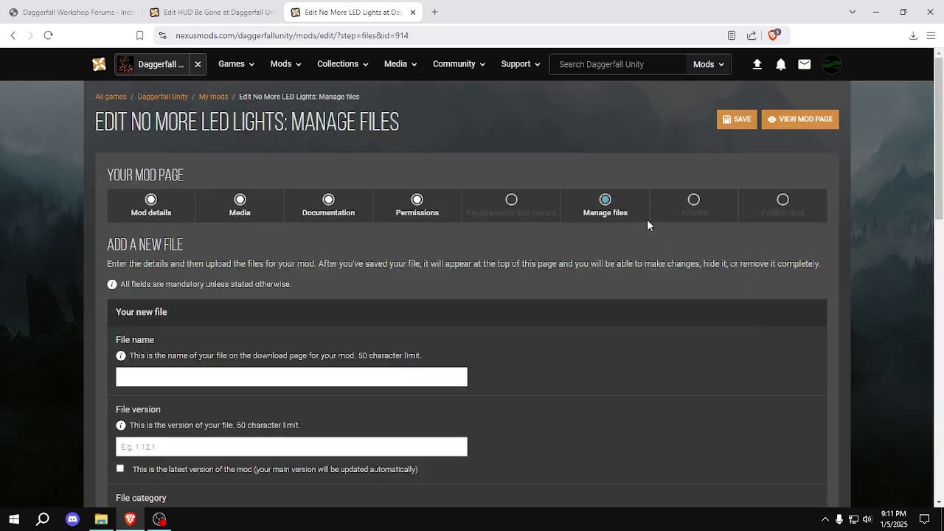
click(694, 208)
click(772, 214)
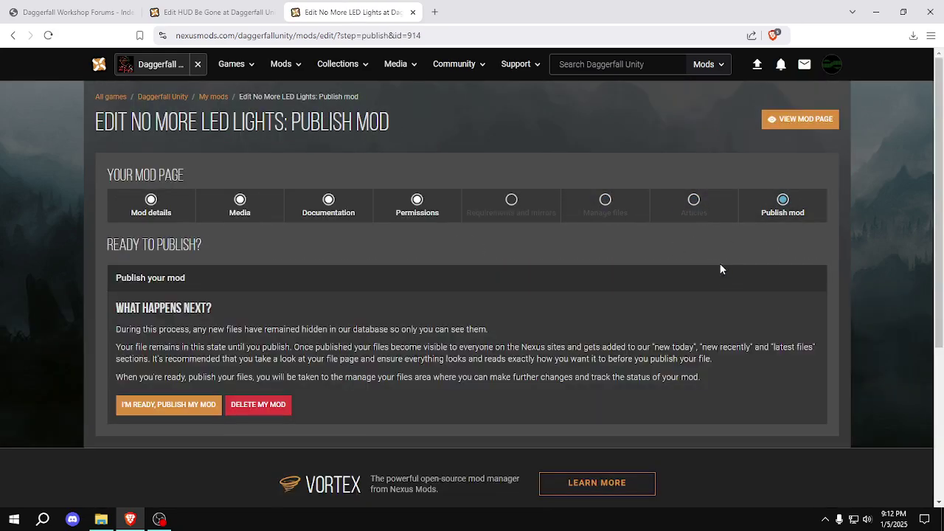
click(605, 214)
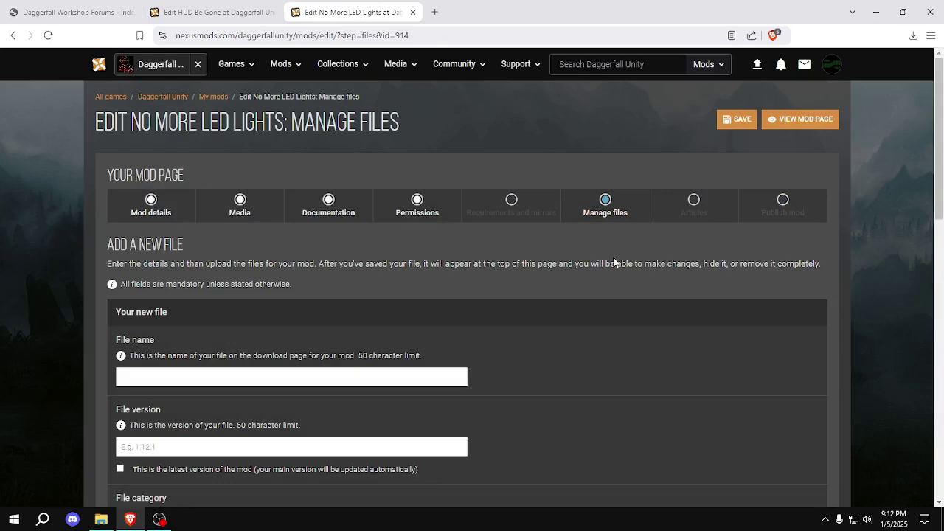
click(736, 120)
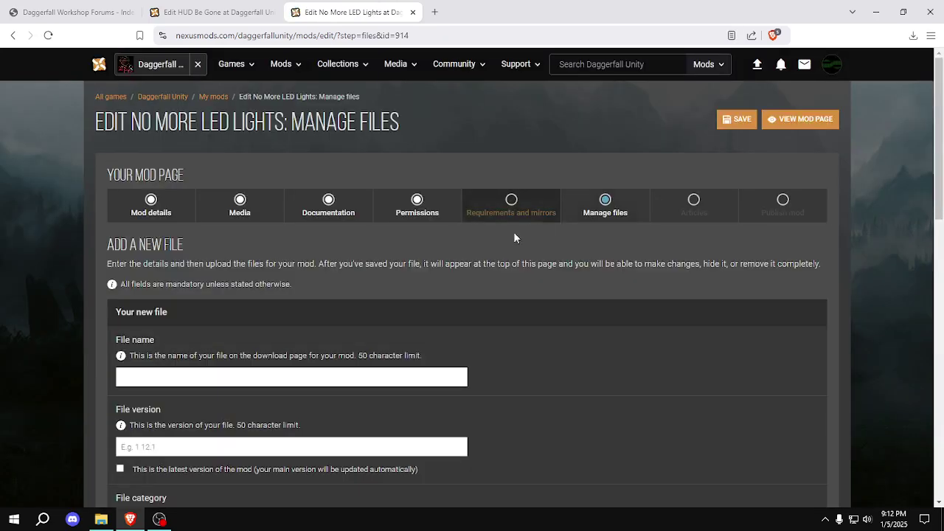
In the Media stage, upload No-More-LED-Lights_Thumb_Project_2.png from the mod's Images folder to the mod images
click(239, 214)
drag(941, 163, 943, 237)
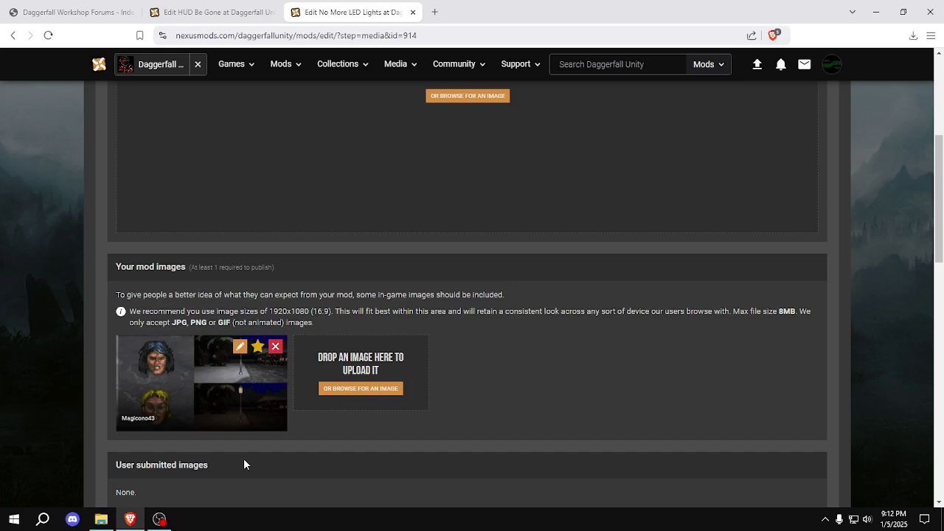
click(101, 519)
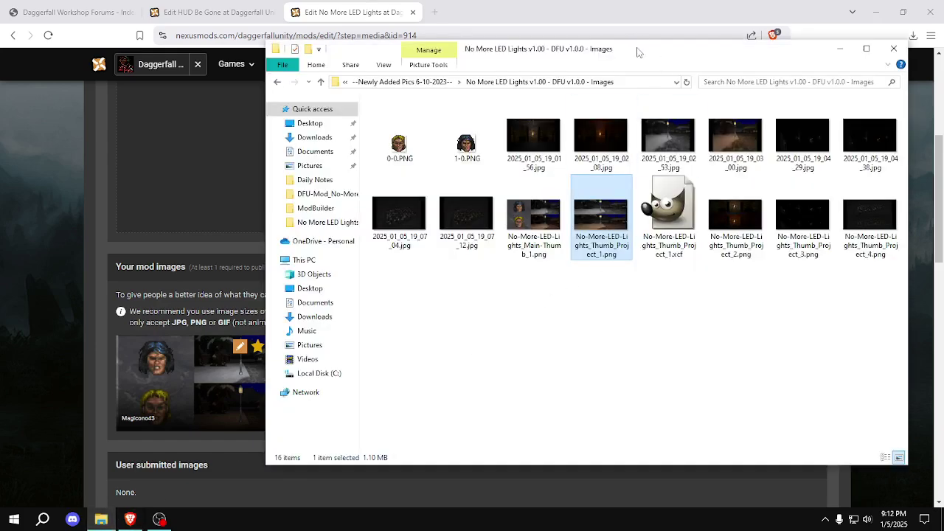
drag(638, 52, 755, 42)
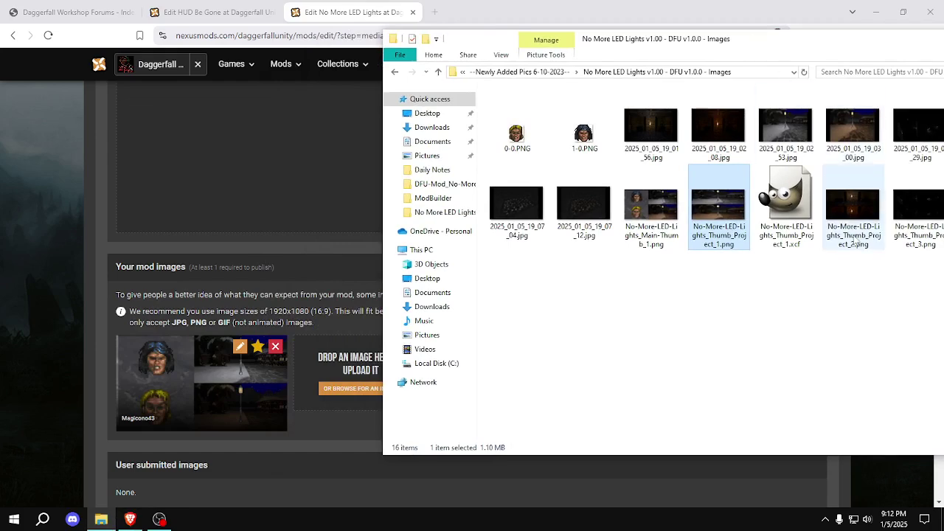
drag(852, 206, 354, 392)
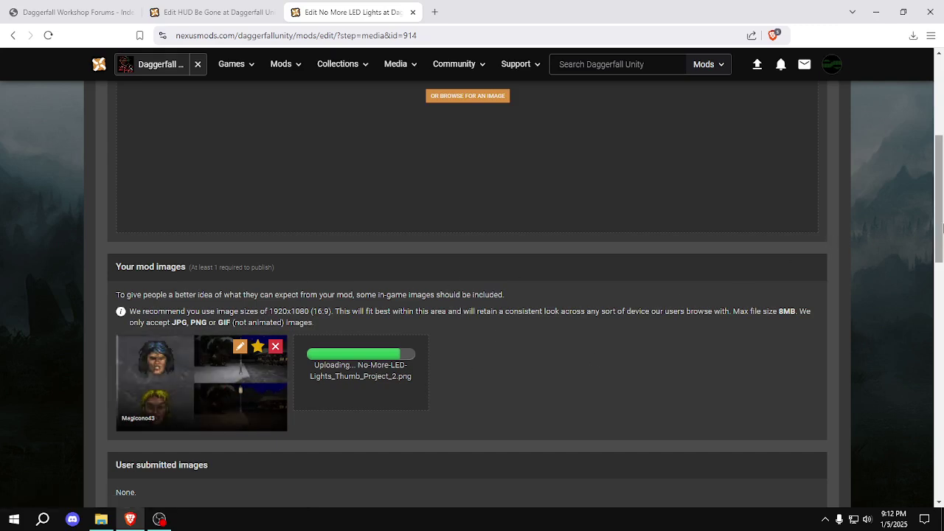
click(101, 519)
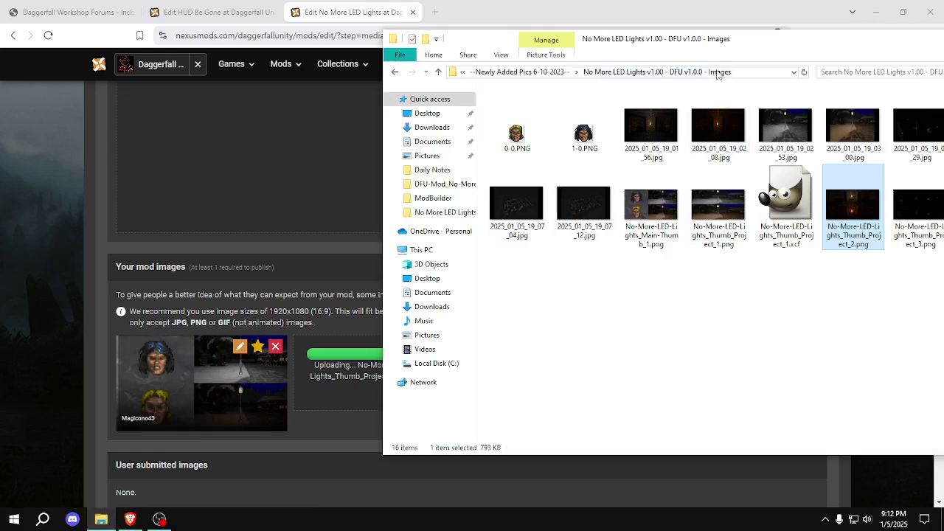
drag(709, 62, 81, 0)
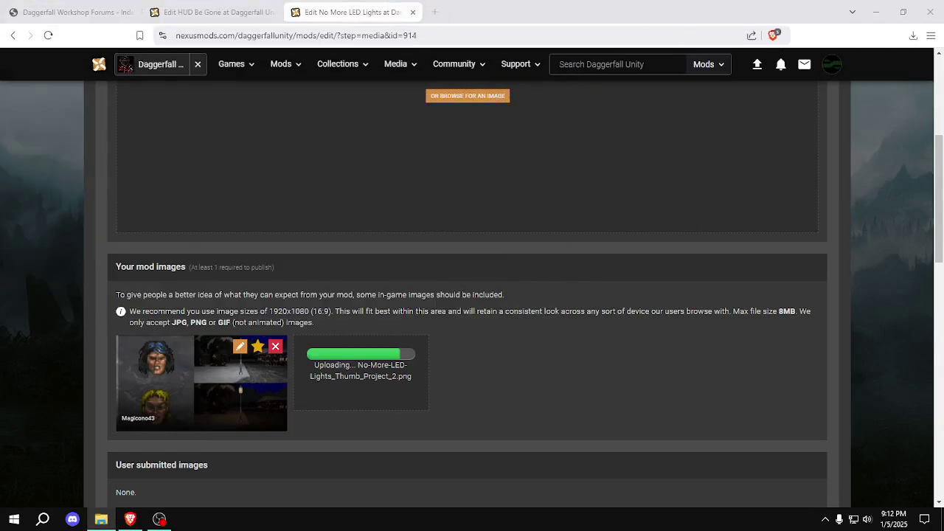
Save the Media stage of No More LED Lights
drag(939, 199, 939, 118)
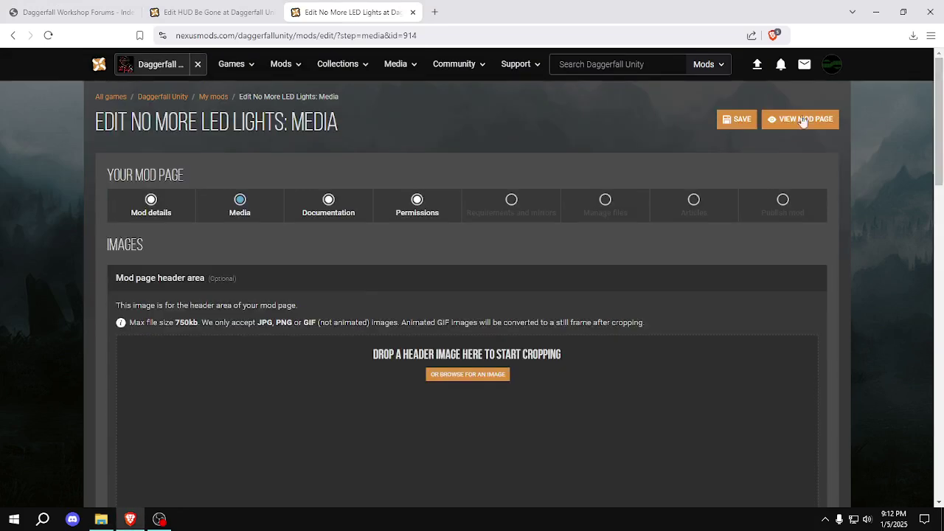
click(735, 120)
click(654, 255)
Open the Manage files stage of No More LED Lights
click(512, 214)
click(605, 205)
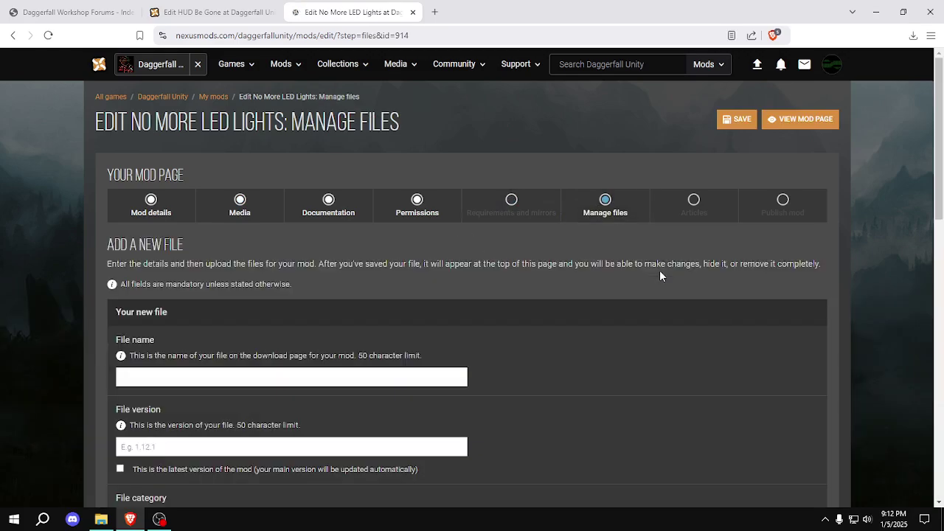
drag(939, 138, 935, 109)
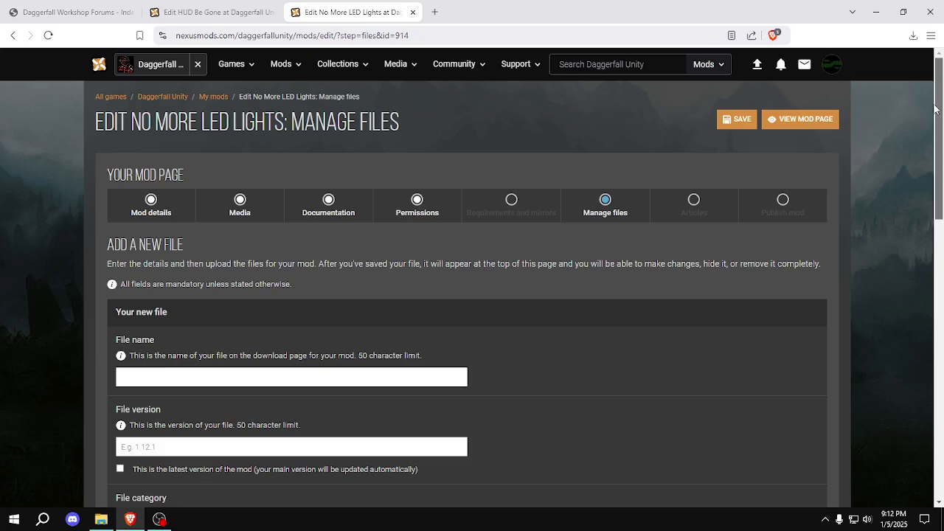
Review the existing main files in HUD Be Gone's Manage files stage, then return to No More LED Lights' new file form
click(220, 17)
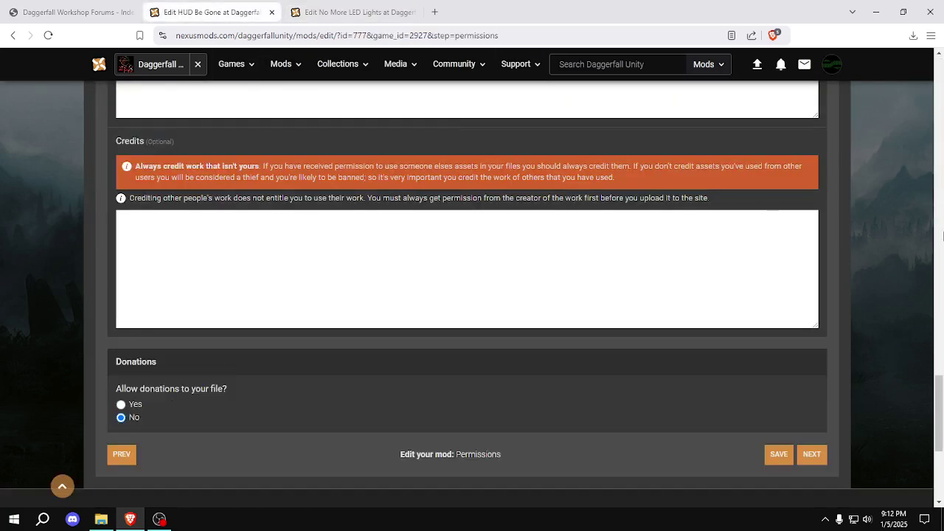
drag(938, 409, 939, 89)
click(614, 201)
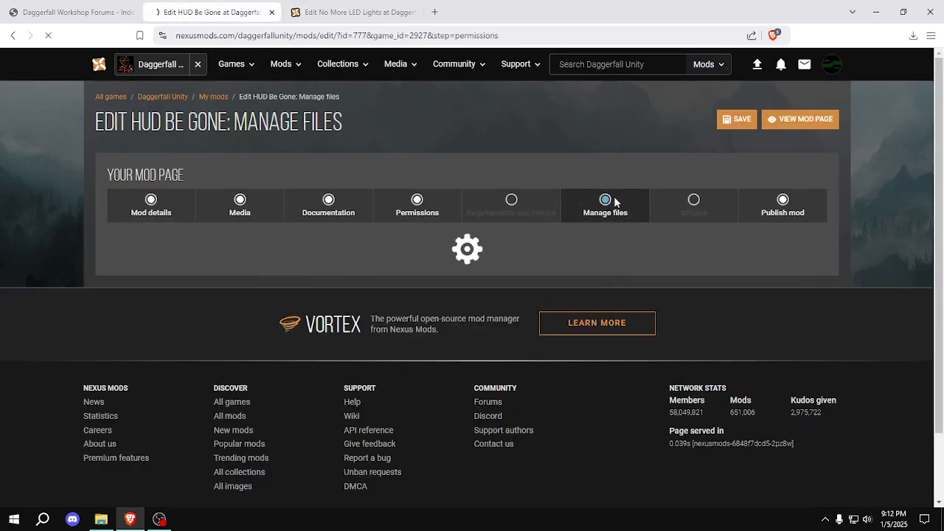
drag(940, 140, 940, 171)
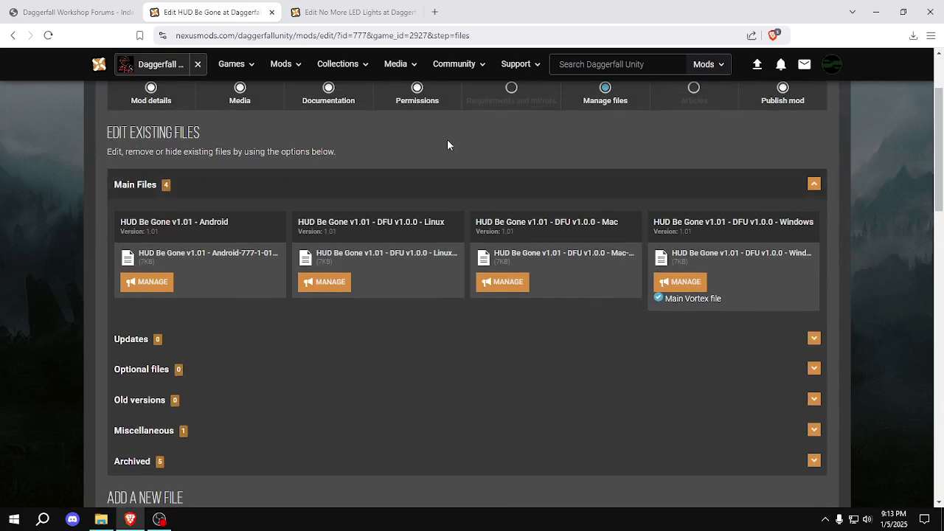
click(347, 13)
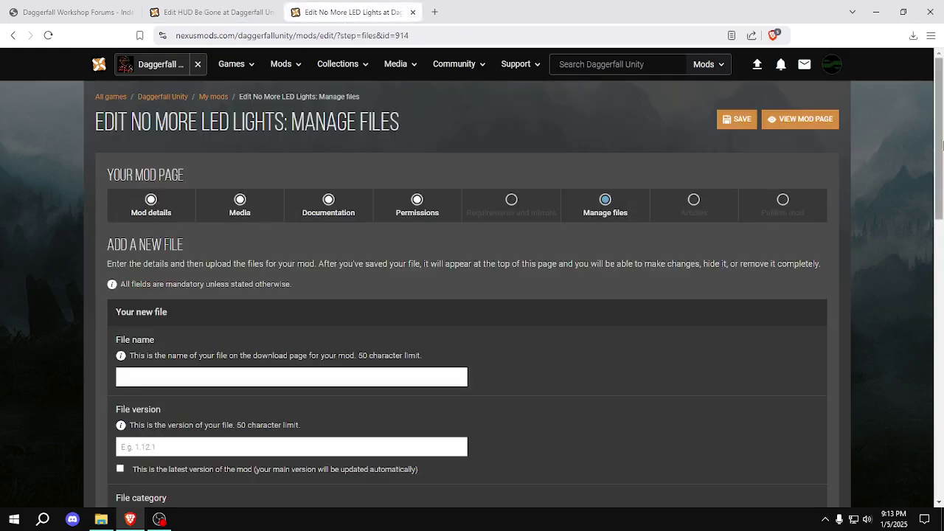
drag(941, 150, 942, 182)
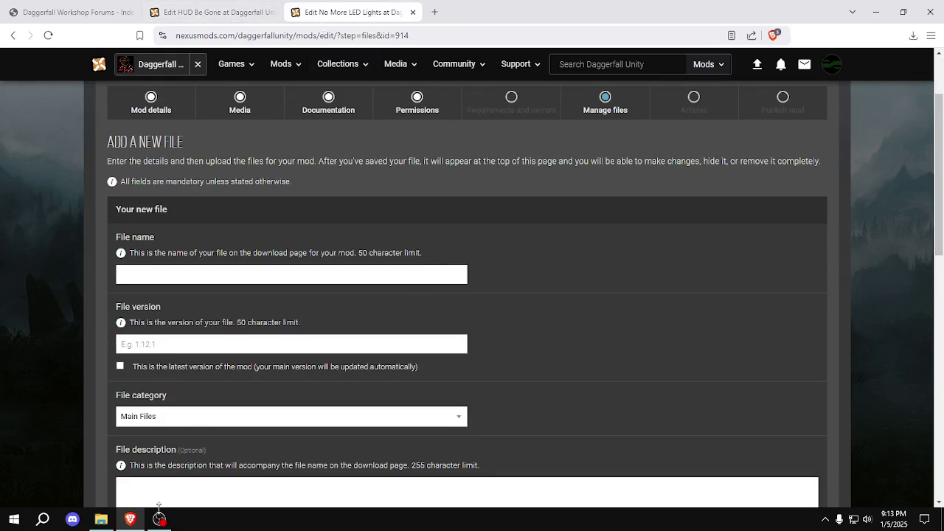
Minimize the browser, refresh the desktop and open the Builds_Here folder in a fully visible window
click(130, 519)
right_click(466, 276)
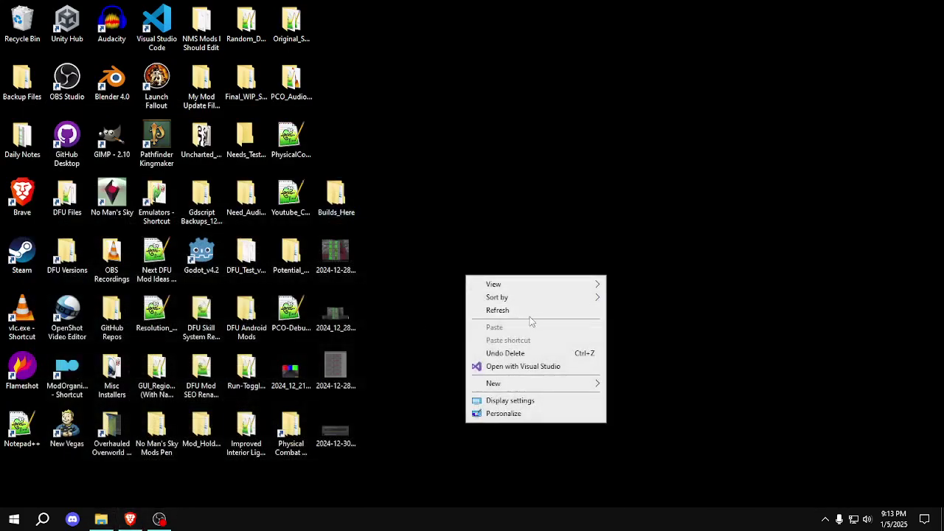
click(528, 310)
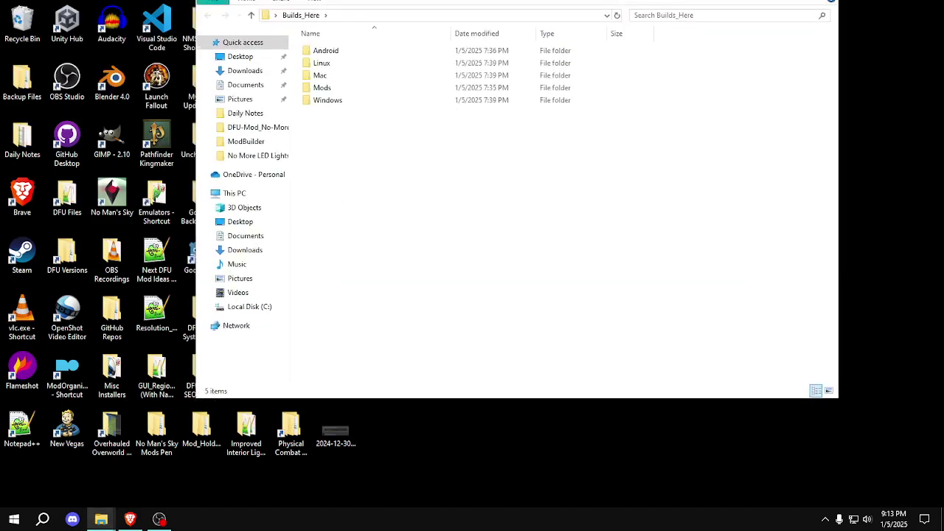
drag(516, 8, 500, 62)
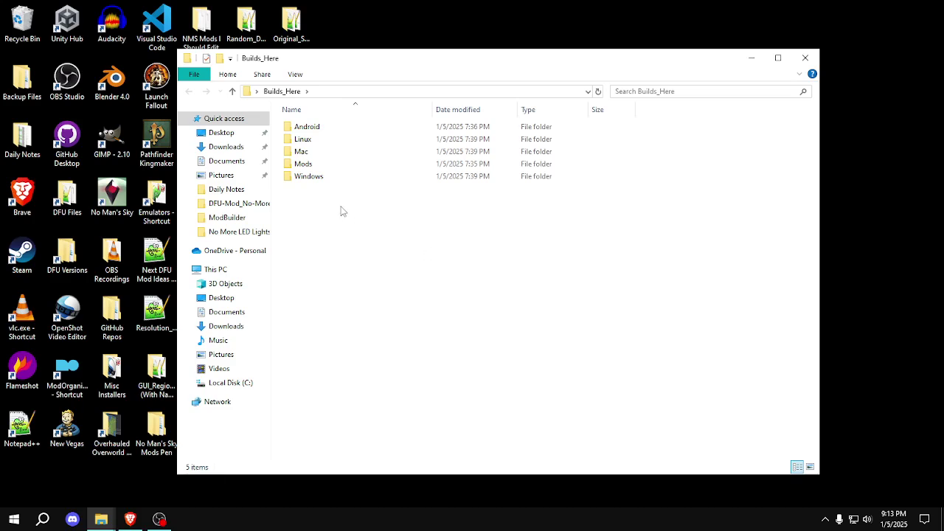
Look through the Mods, Mac and Windows folders in Builds_Here to check the build files
double_click(329, 165)
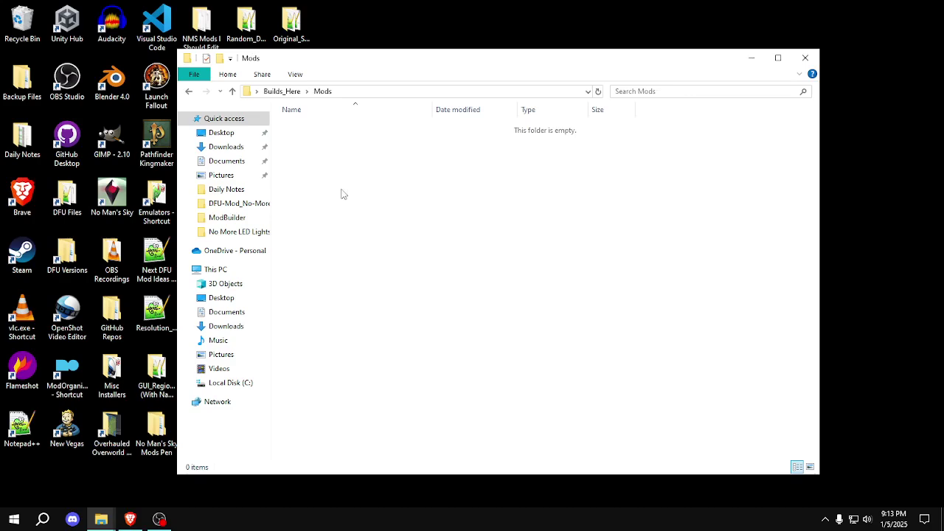
click(281, 91)
double_click(313, 154)
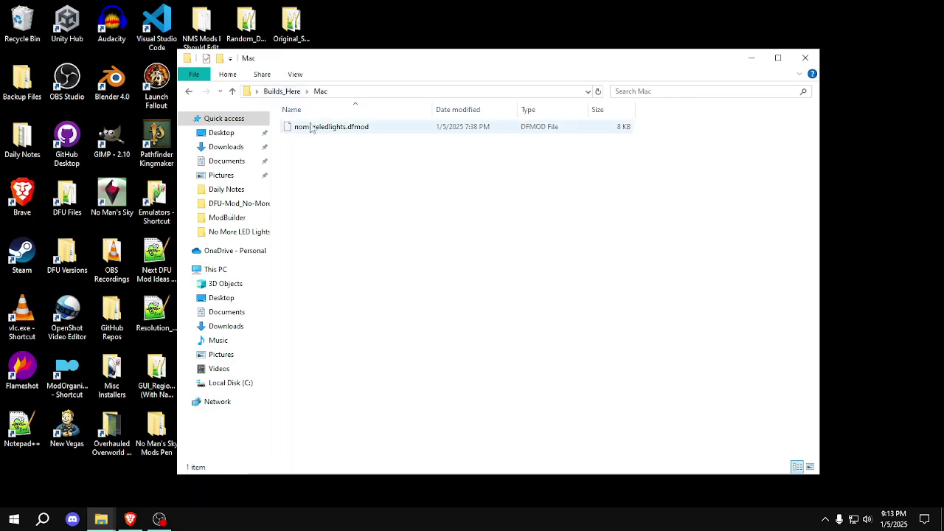
click(284, 91)
click(308, 140)
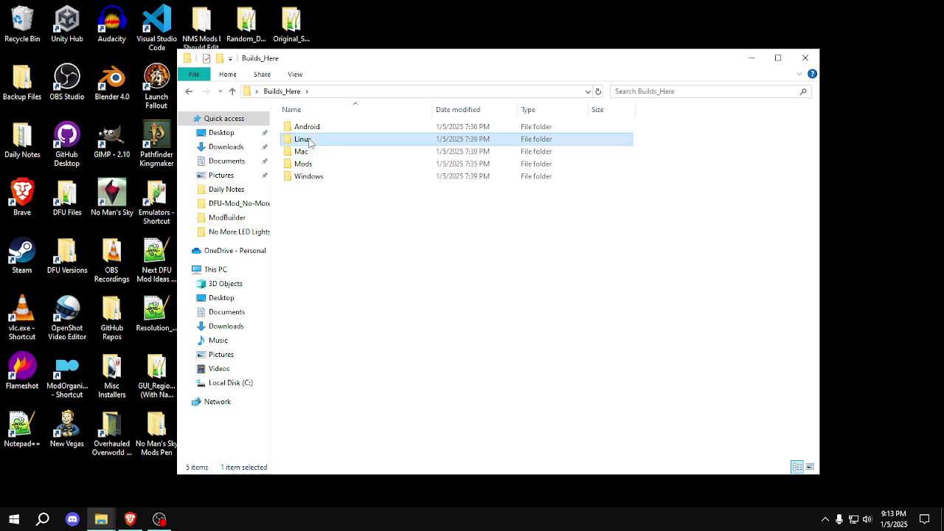
click(318, 177)
click(314, 153)
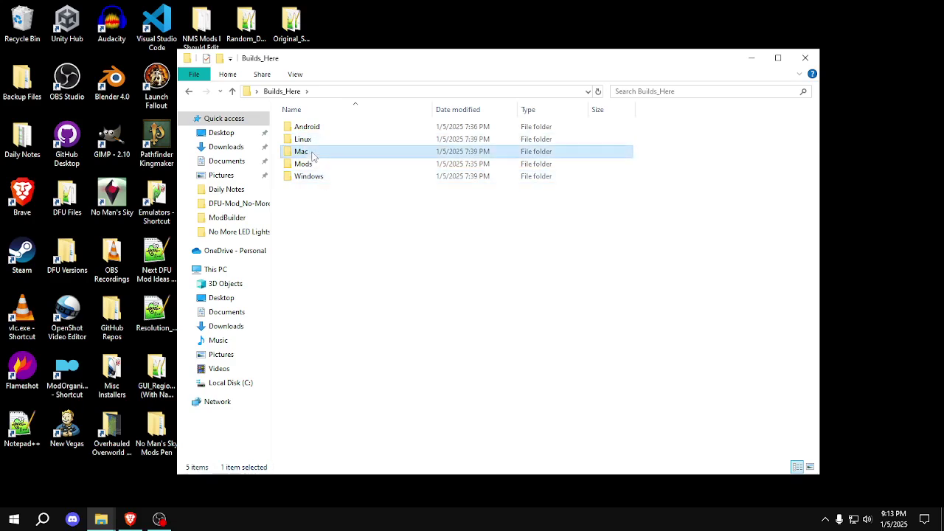
click(317, 140)
click(317, 128)
double_click(309, 177)
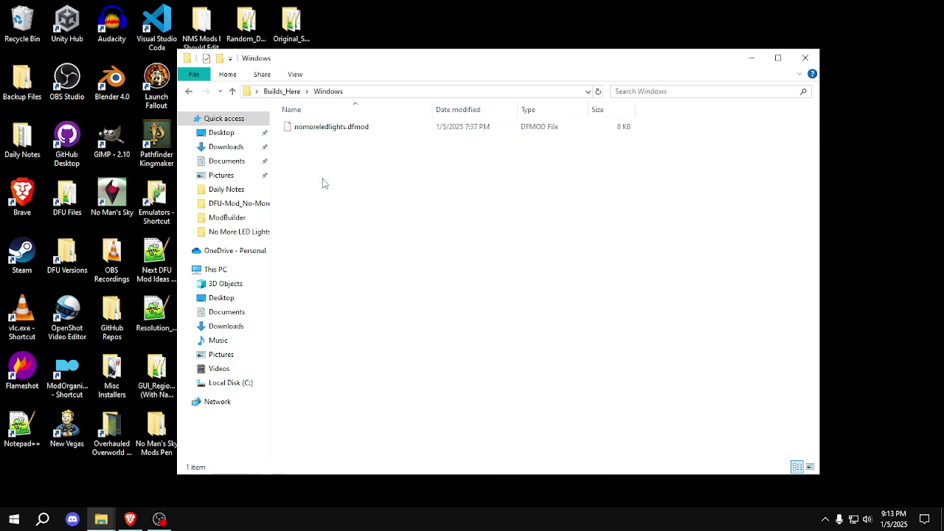
click(284, 92)
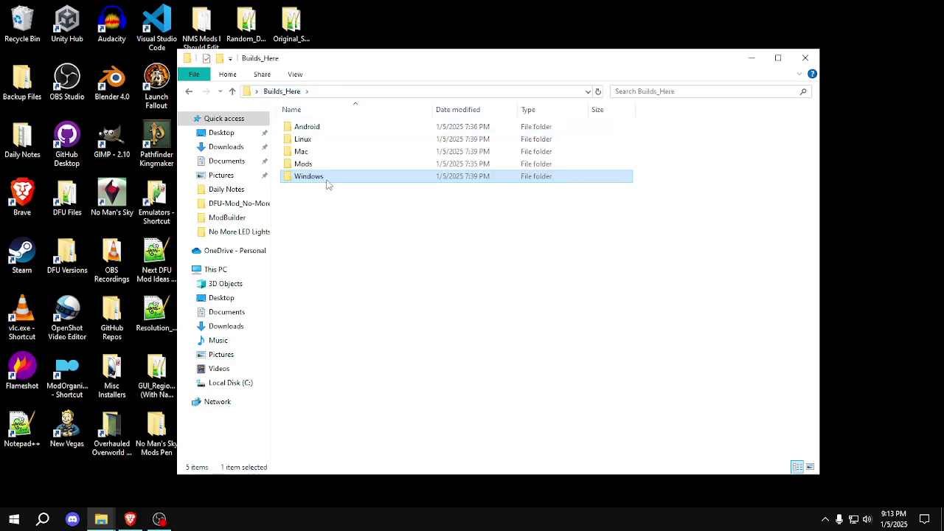
Move nomoreledlights.dfmod from the Windows folder into the Mods folder
double_click(324, 177)
click(322, 129)
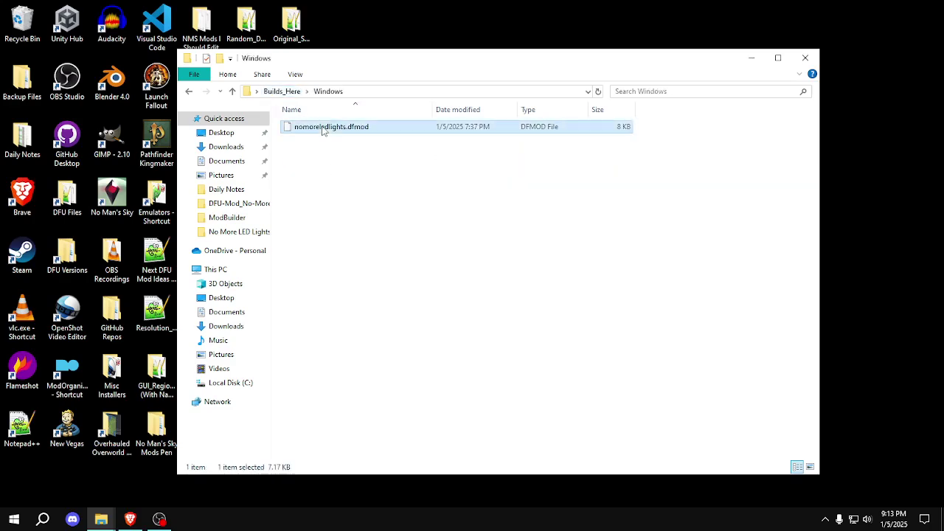
click(346, 174)
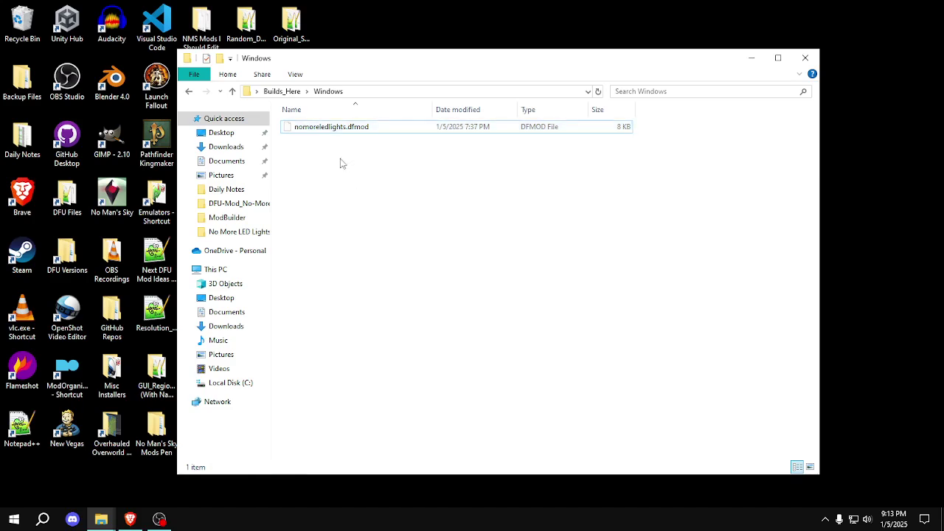
click(284, 92)
double_click(331, 160)
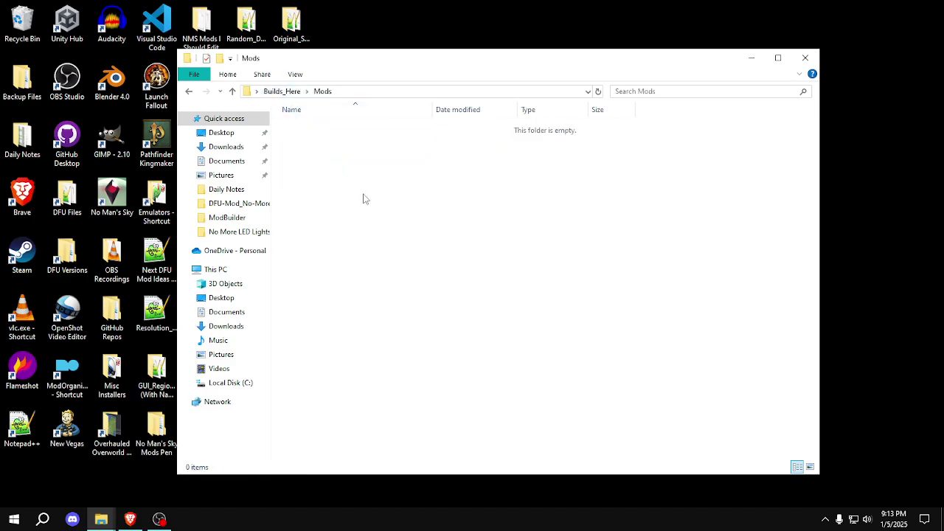
key(ctrl+v)
click(361, 192)
click(282, 92)
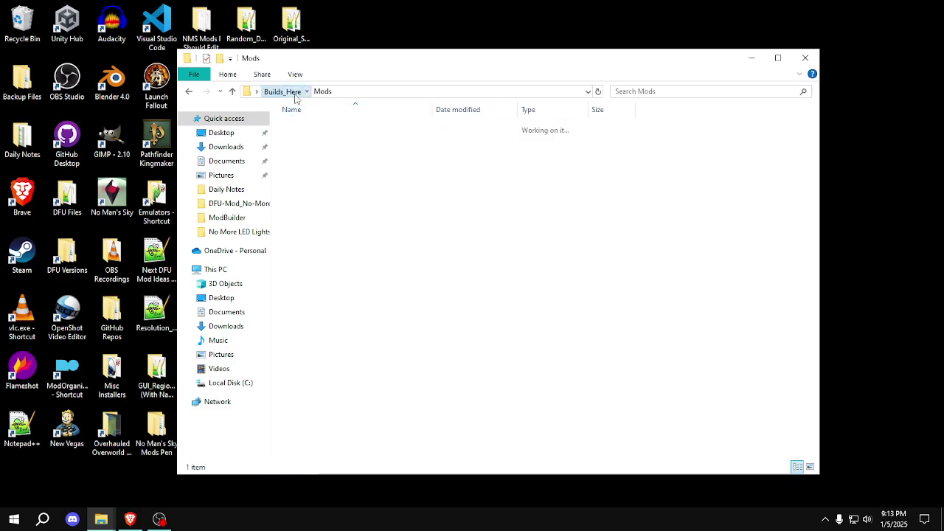
Check the contents of the Windows and Mods folders in Builds_Here
double_click(310, 177)
click(287, 92)
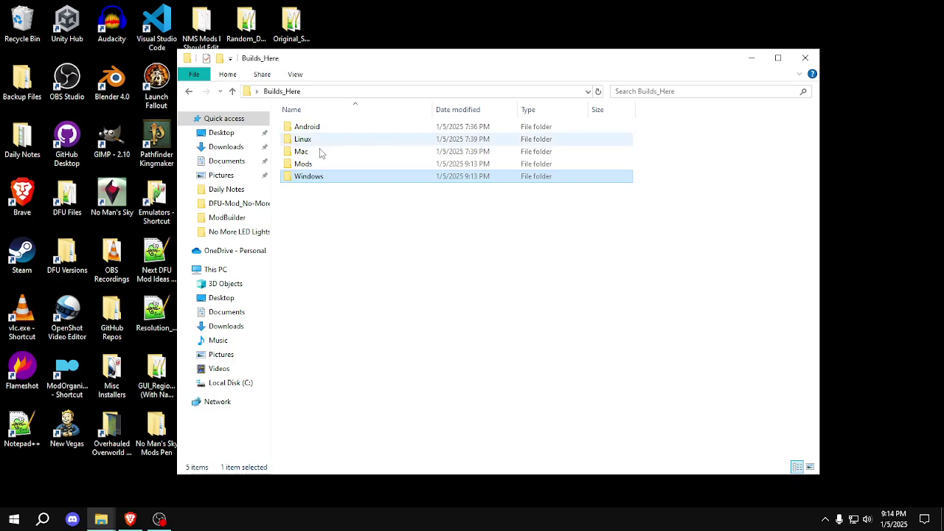
double_click(325, 175)
click(284, 91)
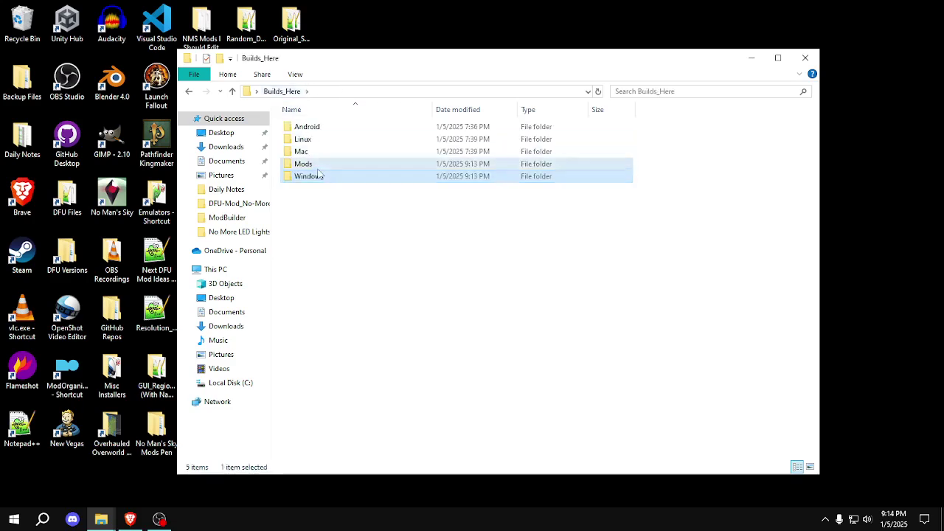
double_click(317, 164)
click(282, 92)
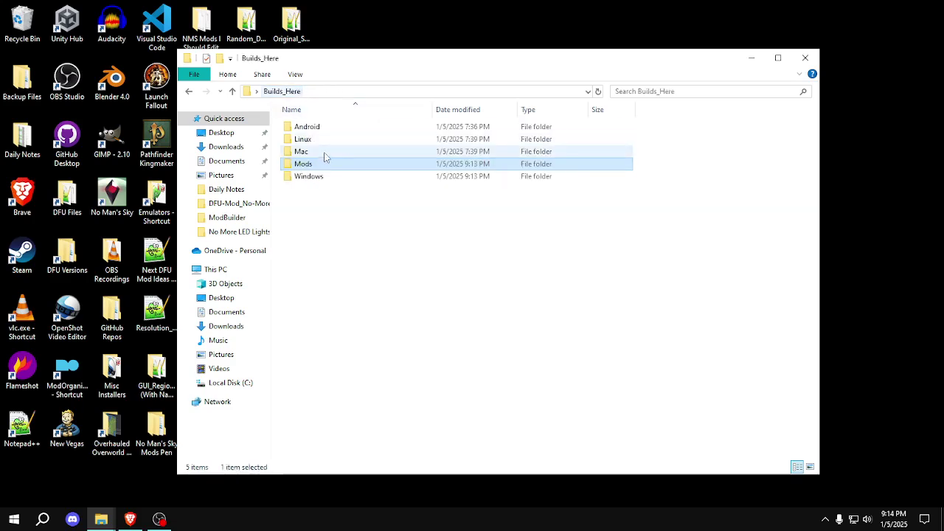
Compress the Mods folder into Mods.zip with 7-Zip
right_click(322, 164)
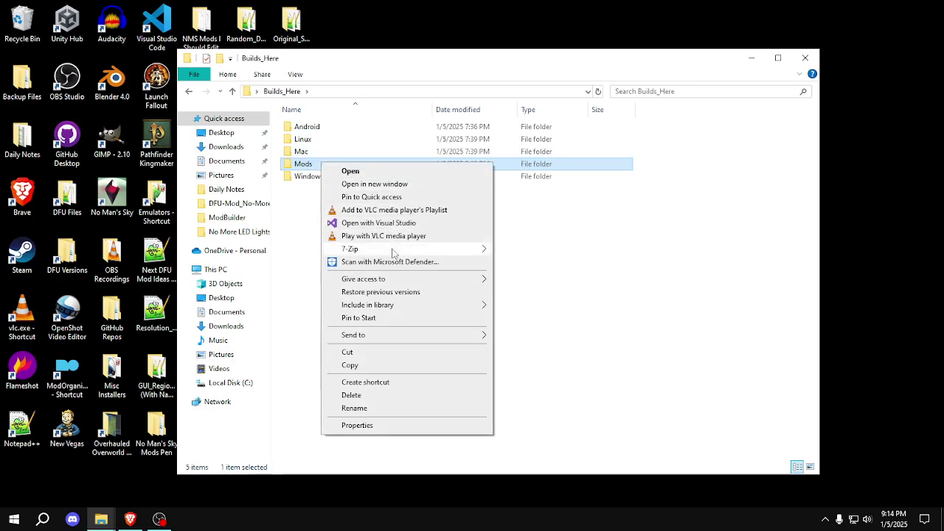
mouse_move(395, 250)
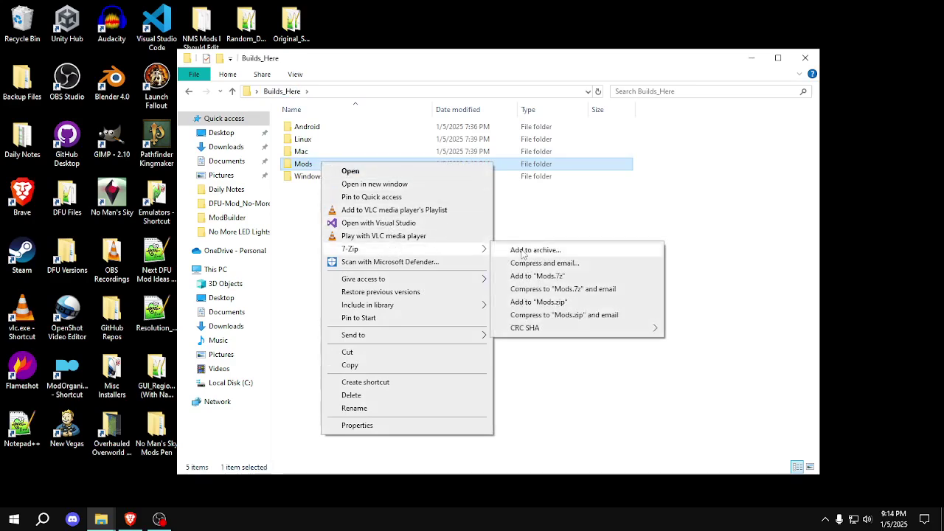
click(538, 302)
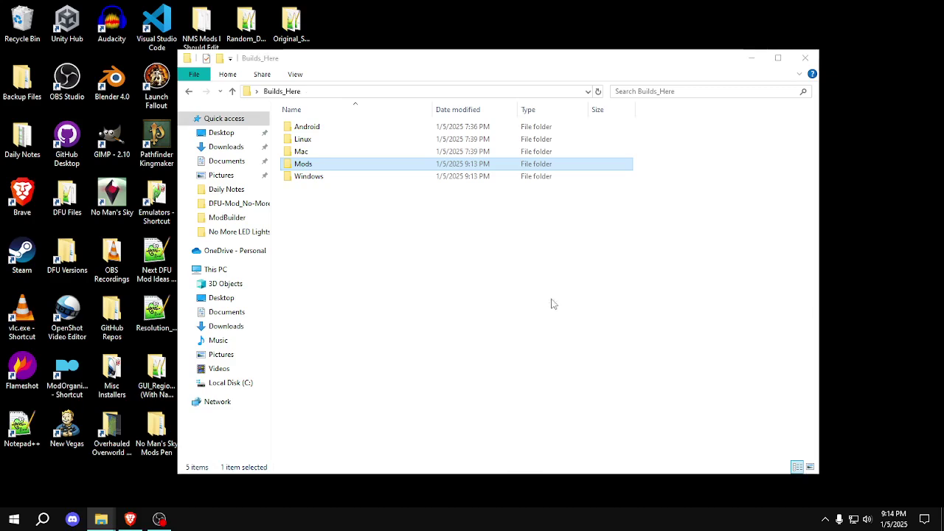
click(418, 251)
click(320, 193)
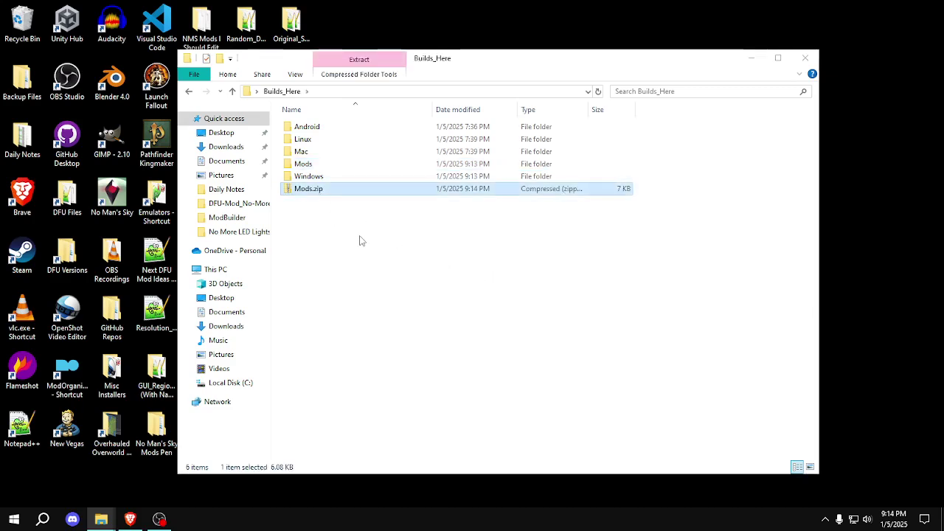
click(319, 204)
click(317, 195)
click(339, 219)
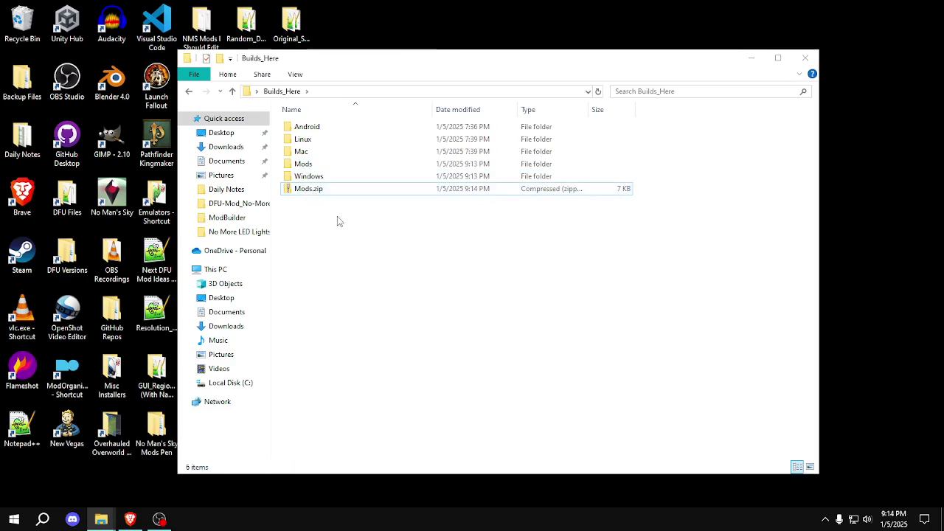
click(318, 197)
click(353, 242)
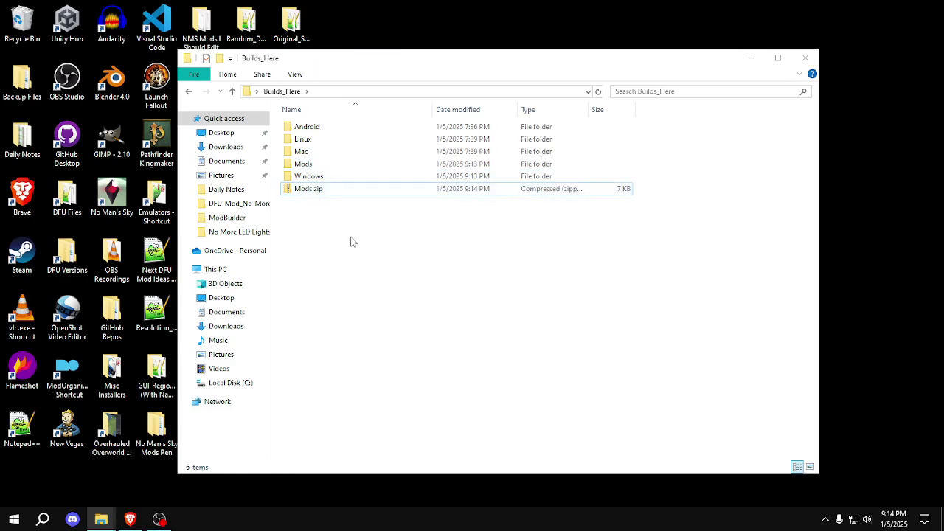
click(320, 197)
Move nomoreledlights.dfmod from the Mods folder back into the Windows folder
double_click(313, 165)
click(323, 132)
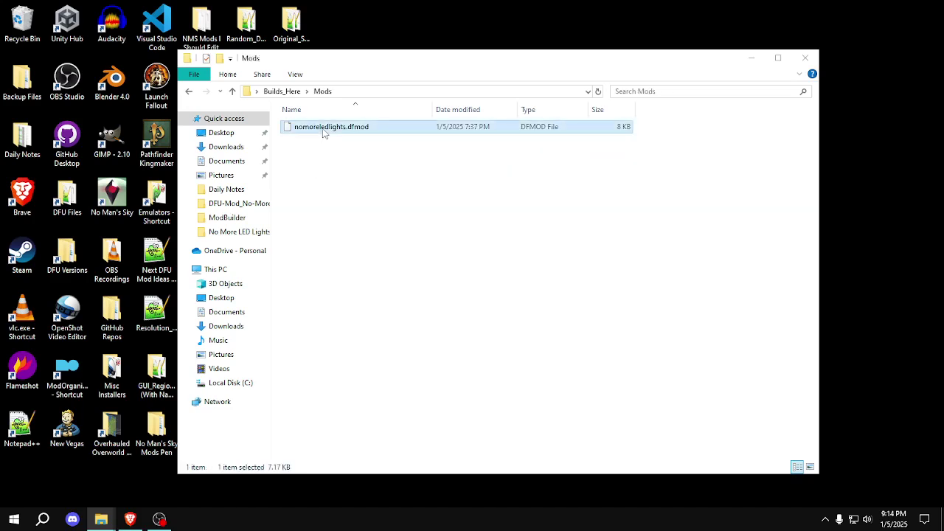
click(286, 91)
double_click(336, 178)
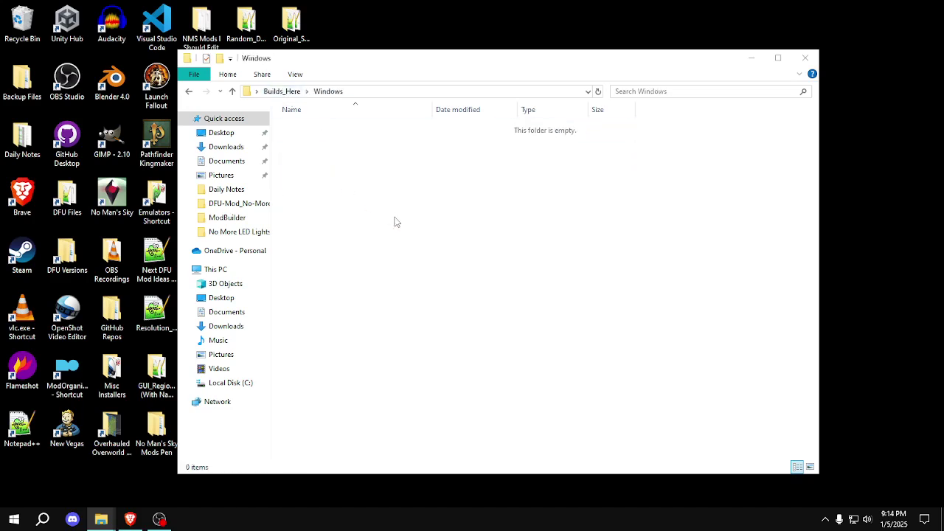
key(ctrl+v)
click(286, 91)
click(414, 256)
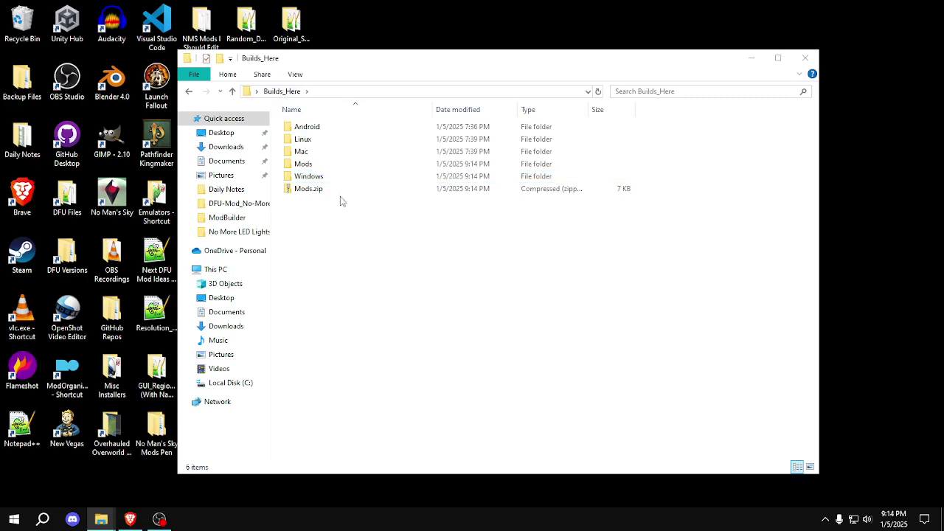
Select Mods.zip in Builds_Here and switch back to the browser's Manage files stage for No More LED Lights
click(339, 191)
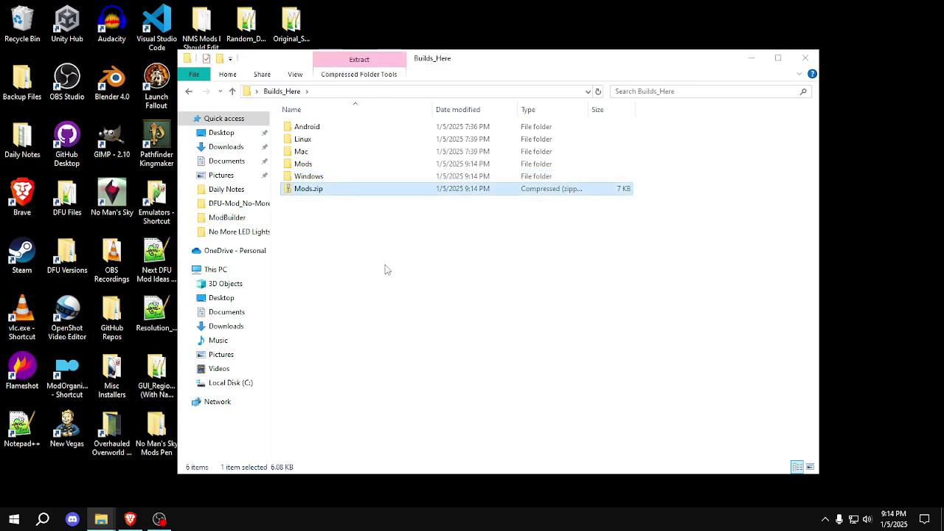
click(130, 519)
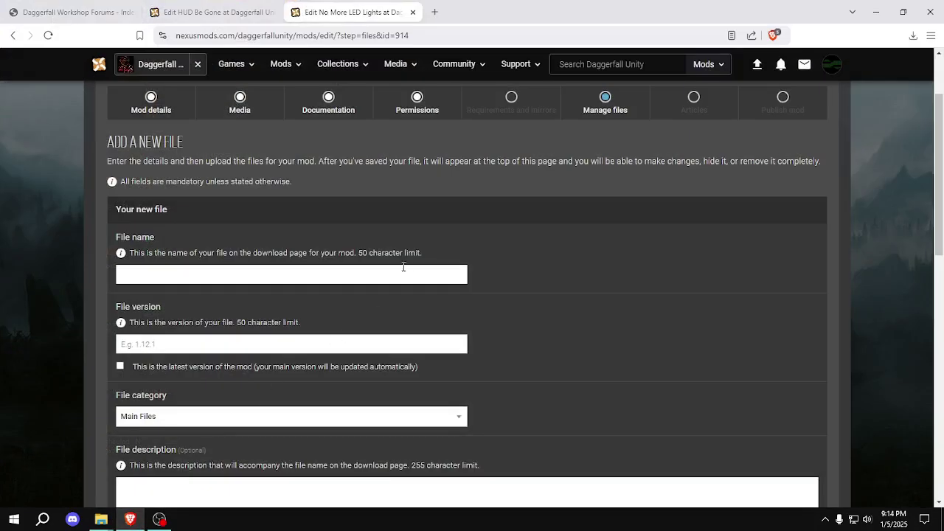
drag(940, 159, 935, 112)
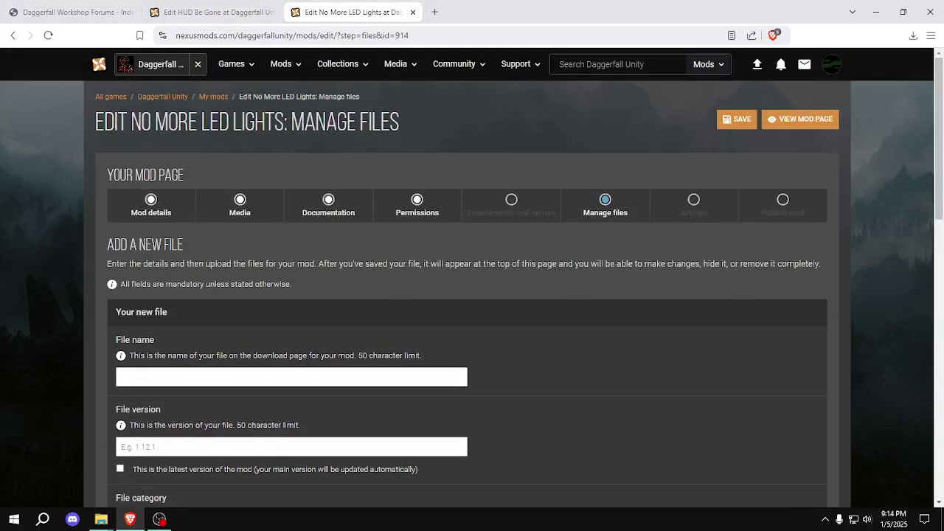
Review the file details of the HUD Be Gone v1.01 - Android entry as a naming reference
click(189, 13)
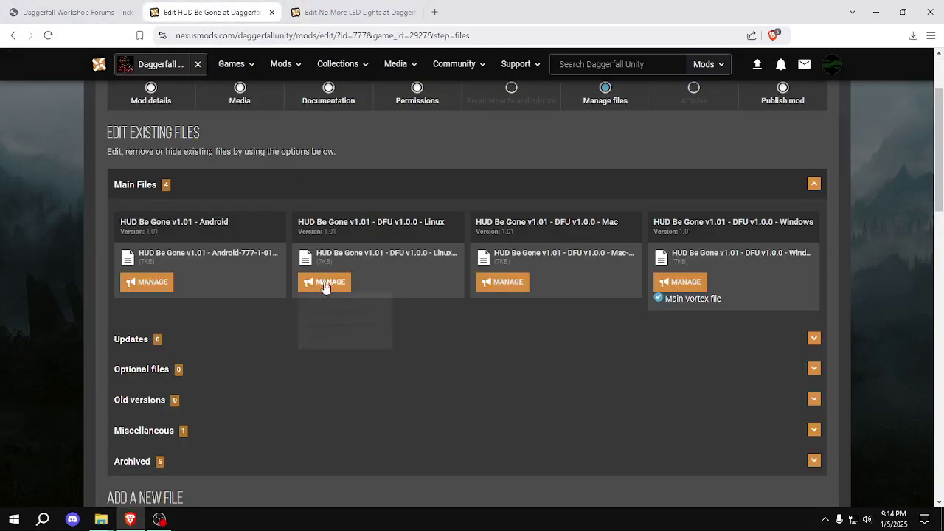
mouse_move(148, 283)
click(161, 298)
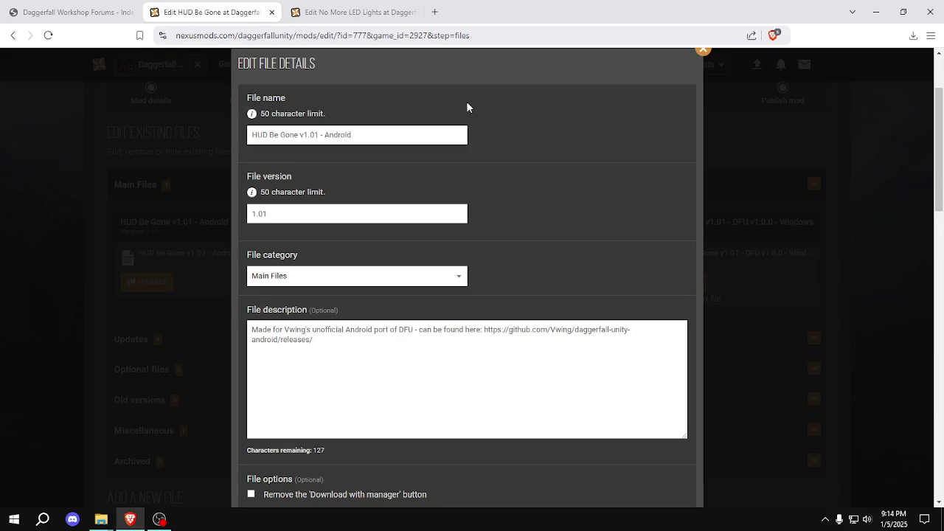
click(702, 50)
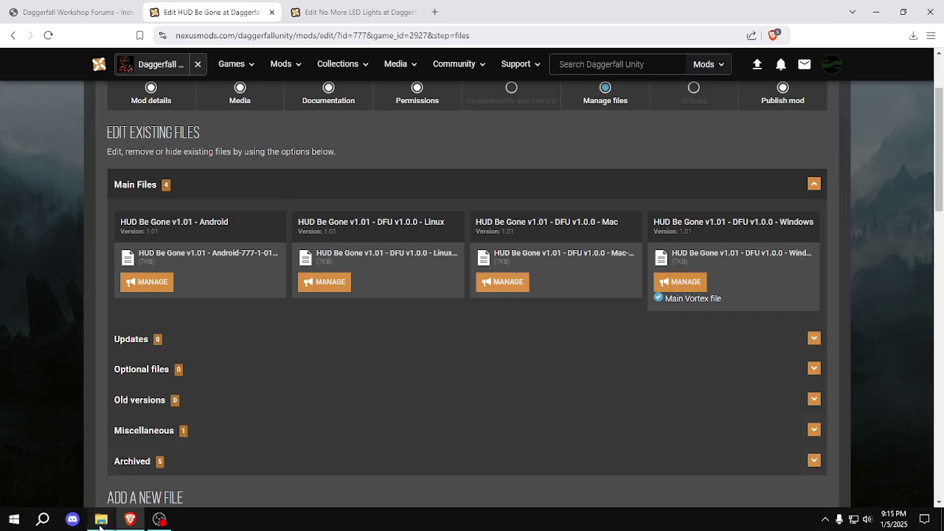
Rename Mods.zip in Builds_Here to No-More-LED-Lights_v1.00_-_DFU_v1.0.0_-_Windows.zip and widen the Name column to fit it
mouse_move(101, 520)
click(156, 468)
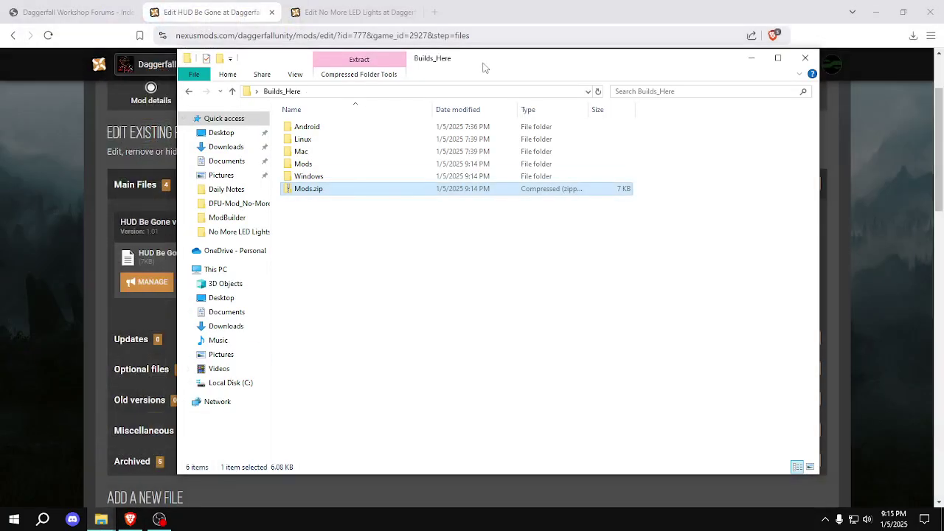
drag(484, 66, 322, 57)
click(236, 228)
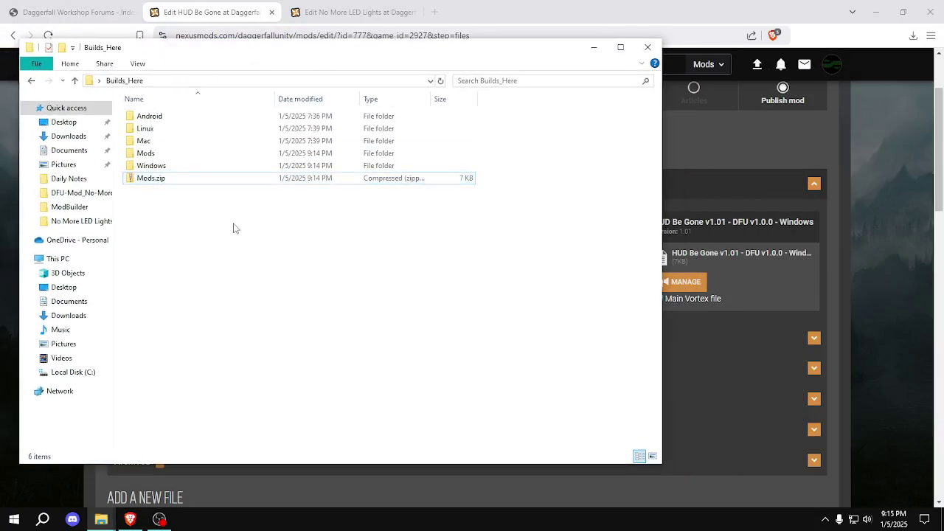
click(169, 180)
click(170, 180)
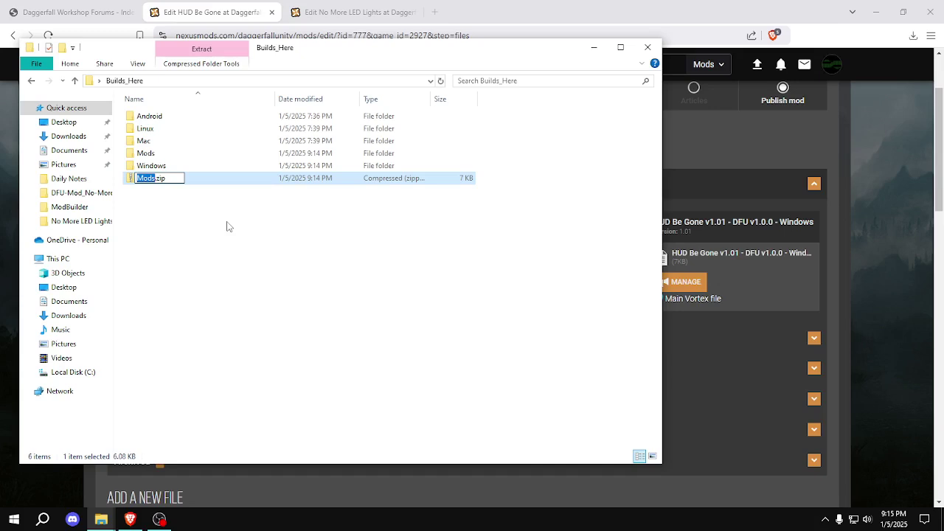
text(No- More-)
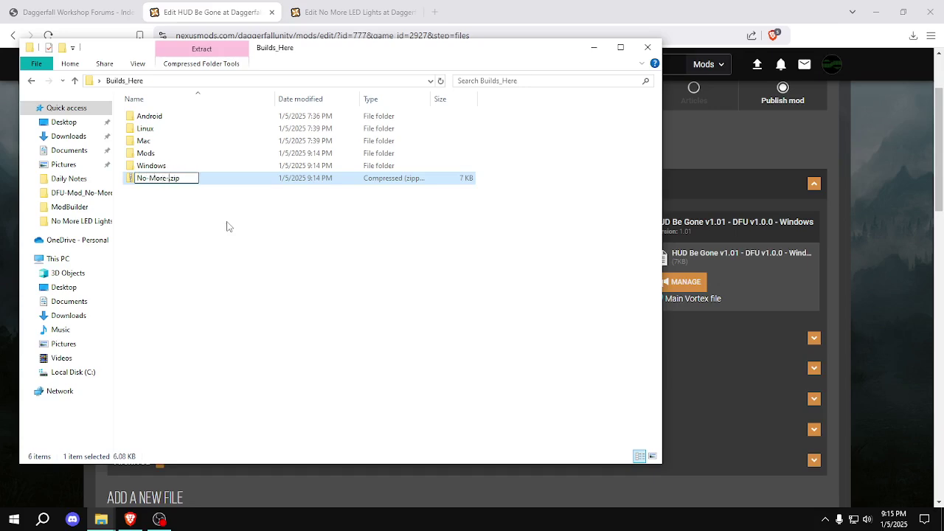
text(LED-Lights)
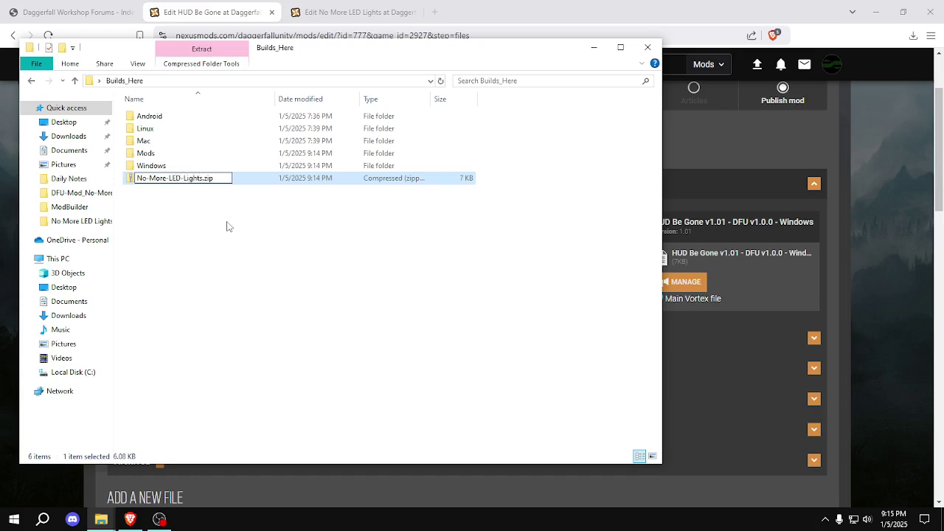
text(_v1.00_-_DFU)
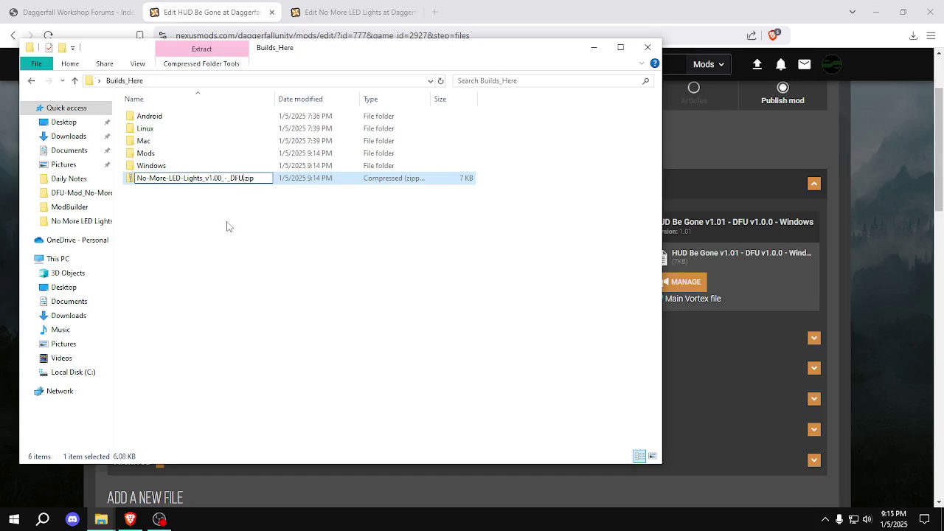
text(_v1.0.0_-_Windows)
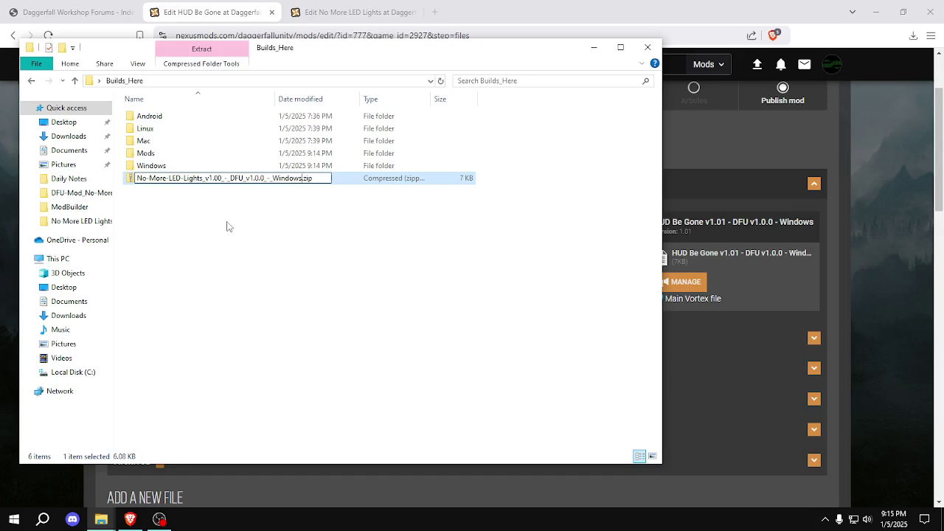
key(Return)
click(227, 227)
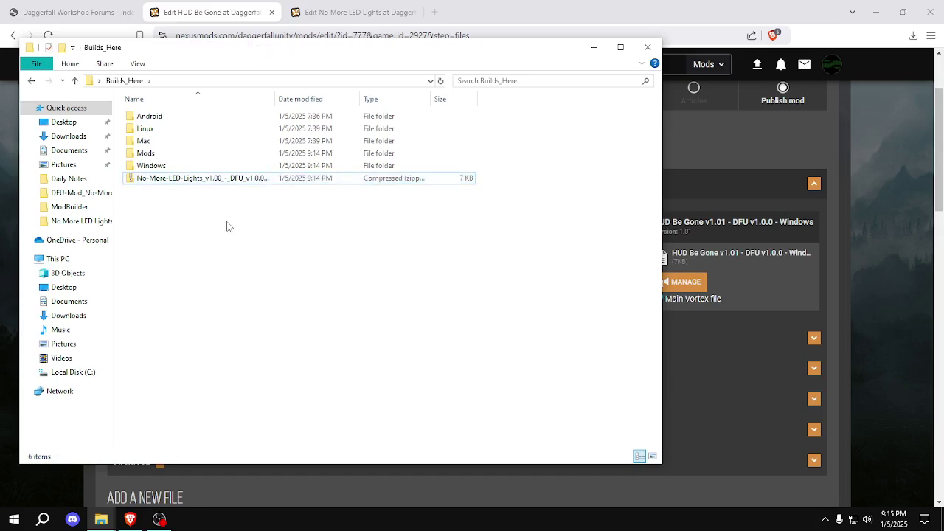
double_click(273, 101)
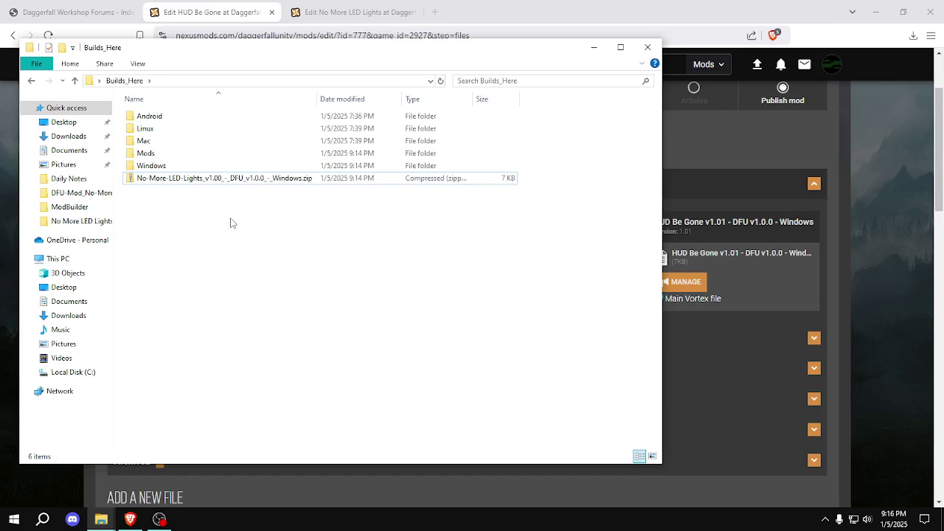
click(237, 182)
click(256, 250)
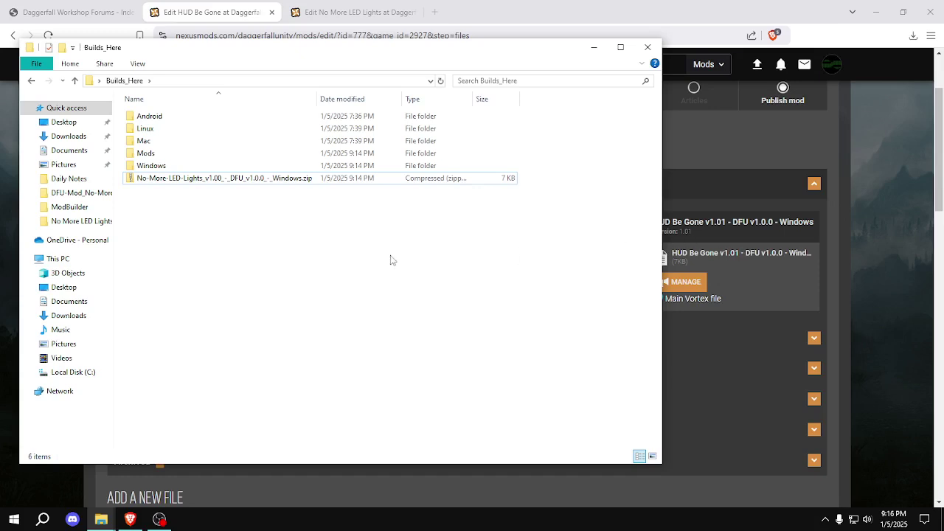
Move nomoreledlights.dfmod from the Mac folder into the Mods folder
double_click(169, 142)
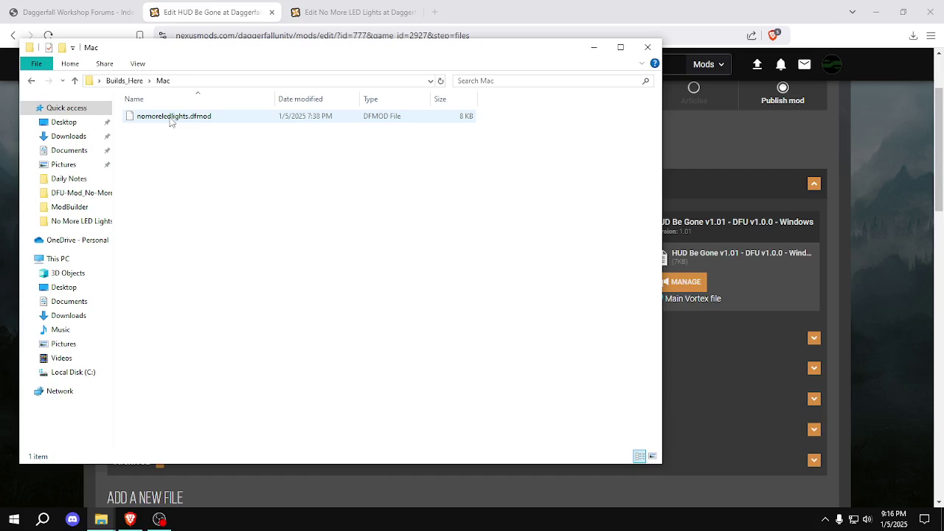
click(170, 118)
click(191, 162)
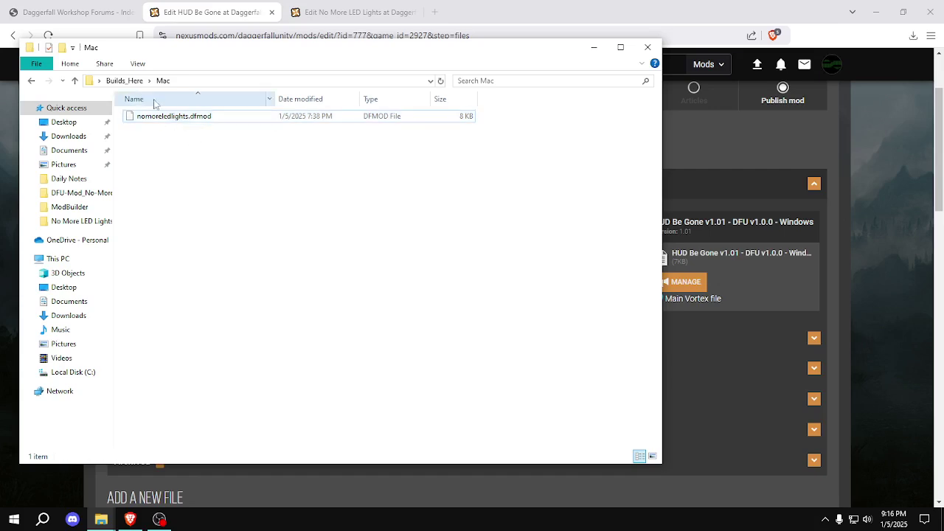
click(175, 117)
click(126, 81)
click(176, 153)
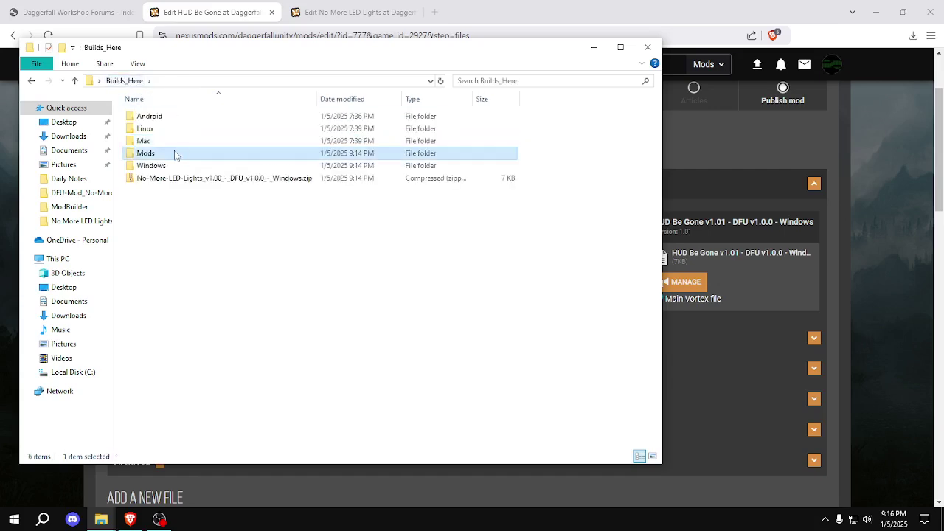
double_click(175, 154)
key(ctrl+v)
Compress the Mods folder holding the Mac build into Mods.zip with 7-Zip
click(126, 81)
right_click(189, 154)
mouse_move(342, 246)
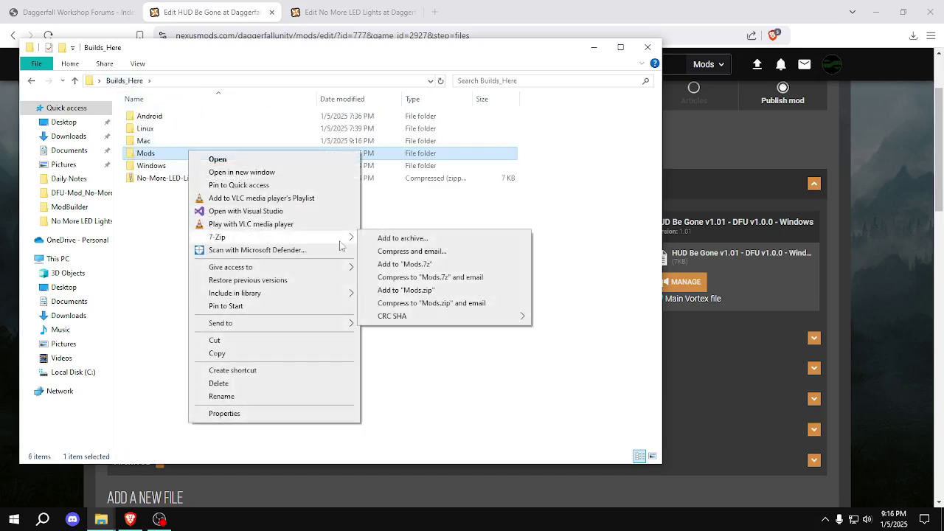
click(405, 290)
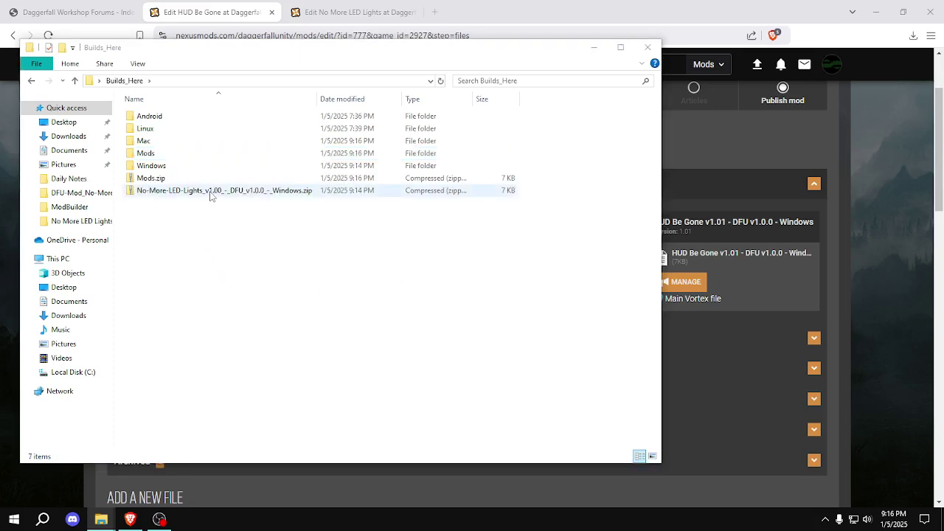
Rename the new Mods.zip to No-More-LED-Lights_v1.00_-_DFU_v1.0.0_-_Mac.zip, reusing the Windows archive's name
click(210, 193)
key(F2)
key(ctrl+c)
key(Escape)
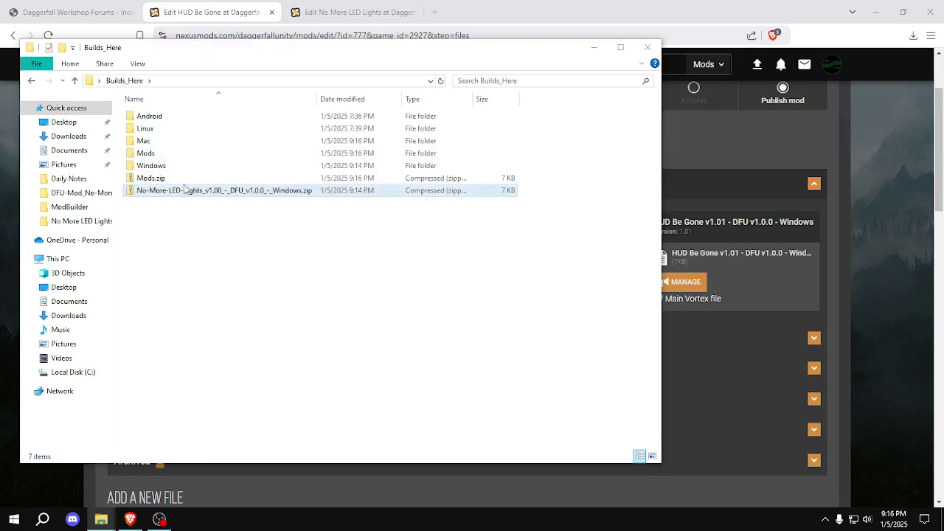
key(Up)
key(F2)
key(ctrl+v)
key(Left)
key(Left)
key(Left)
key(Left)
key(BackSpace)
key(BackSpace)
key(BackSpace)
key(BackSpace)
key(BackSpace)
key(BackSpace)
key(BackSpace)
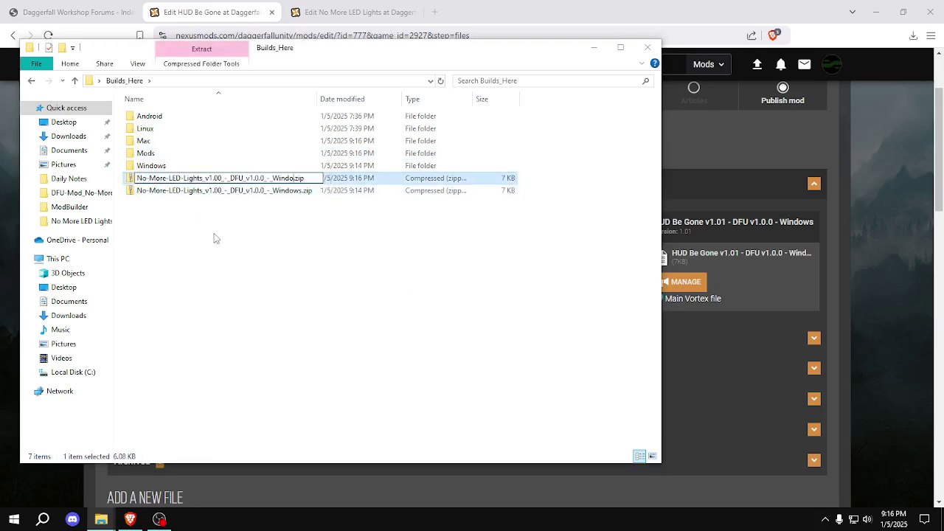
text(Mac)
key(Return)
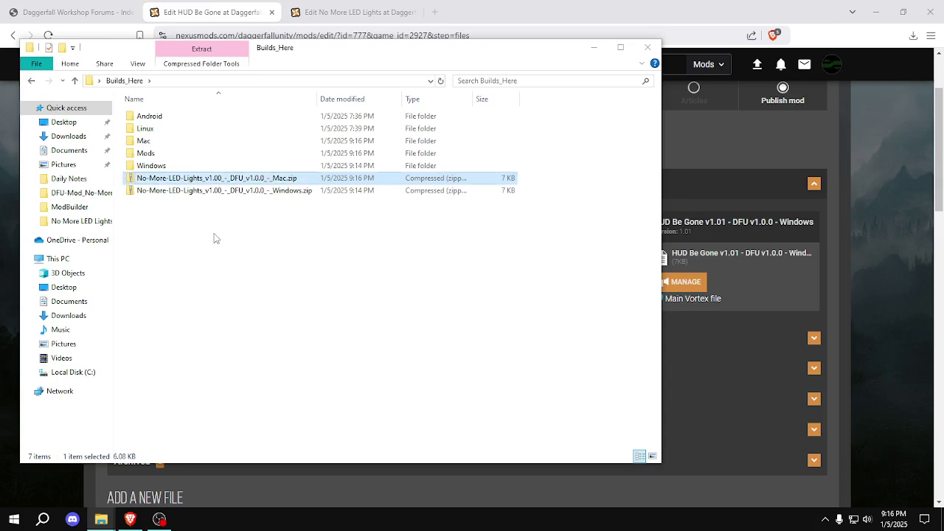
Move nomoreledlights.dfmod from the Mods folder back into the Mac folder
double_click(145, 153)
click(164, 118)
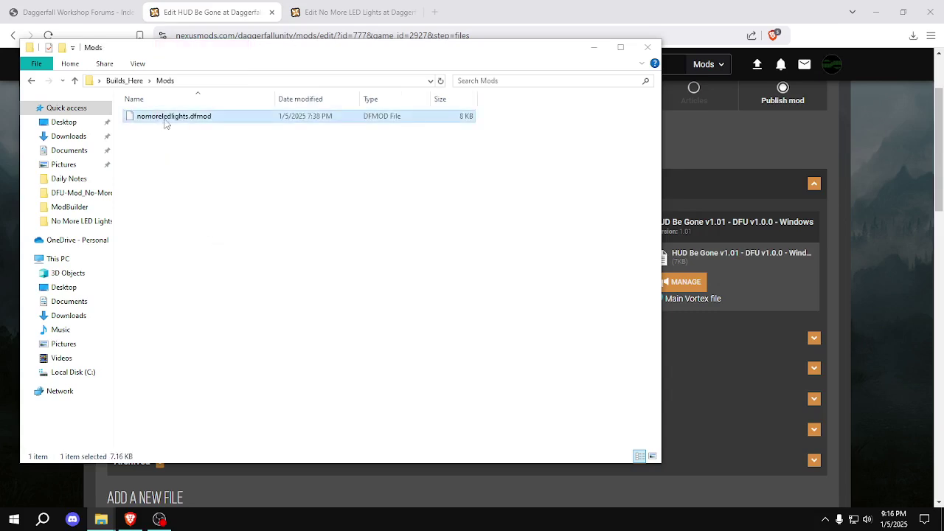
click(129, 82)
double_click(147, 143)
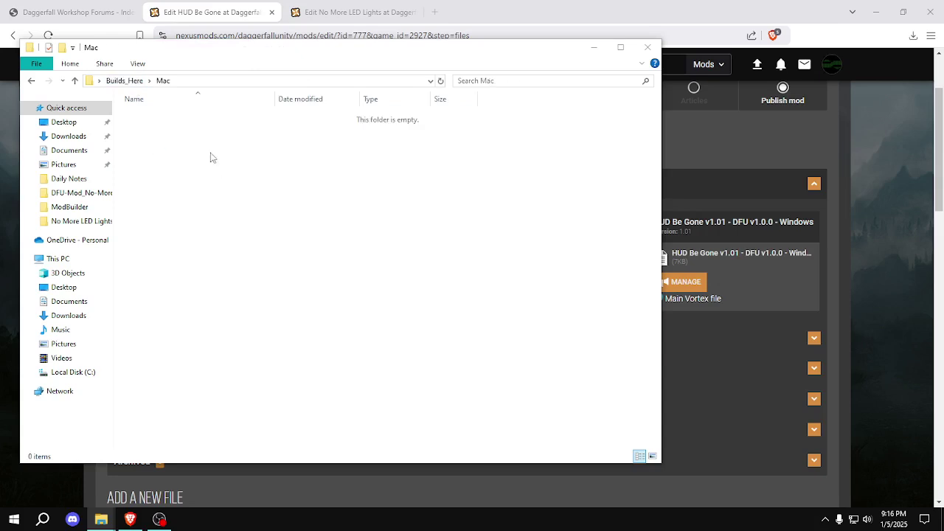
key(ctrl+v)
Move nomoreledlights.dfmod from the Linux folder into the Mods folder
click(130, 81)
double_click(146, 129)
key(ctrl+v)
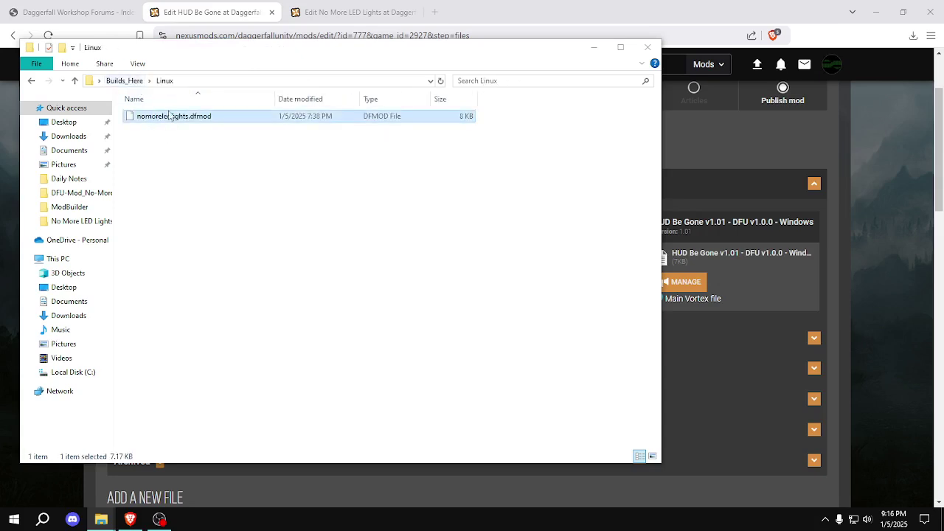
click(133, 81)
double_click(155, 157)
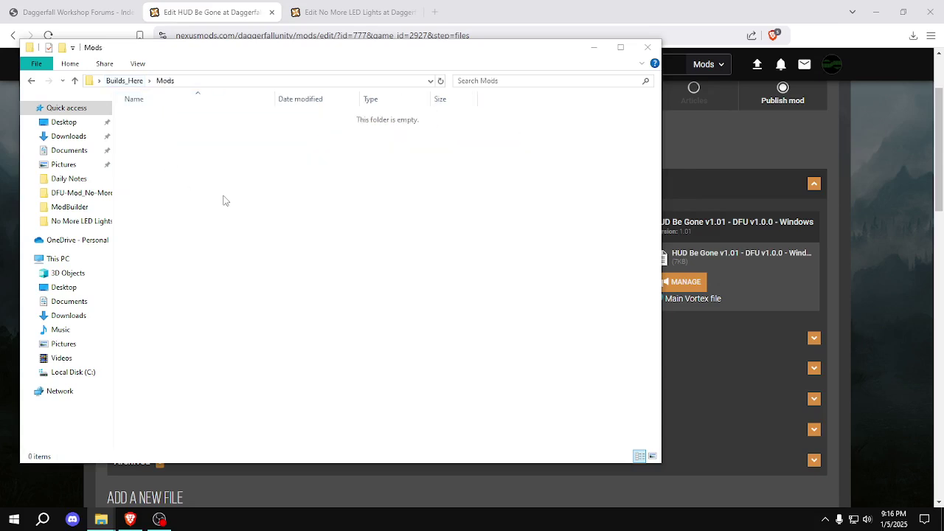
key(ctrl+v)
Compress the Mods folder holding the Linux build into Mods.zip with 7-Zip
click(127, 81)
right_click(178, 155)
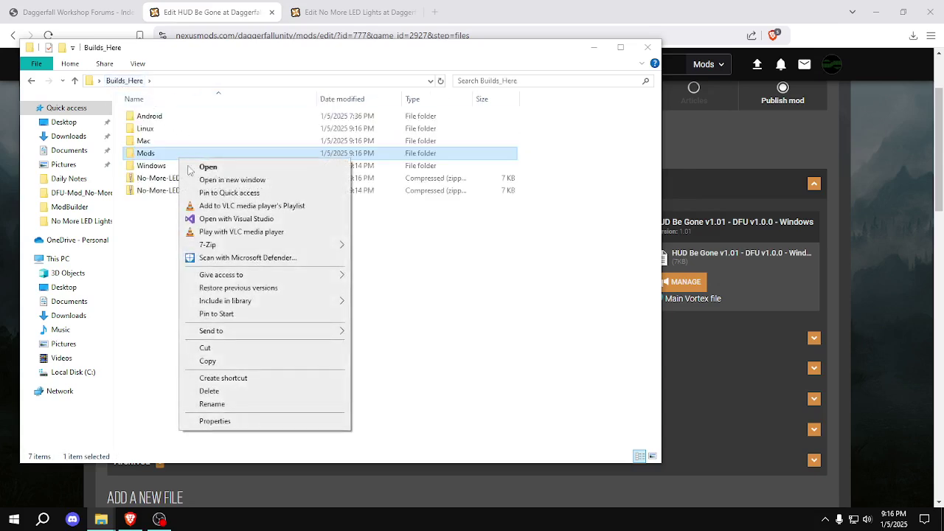
mouse_move(306, 245)
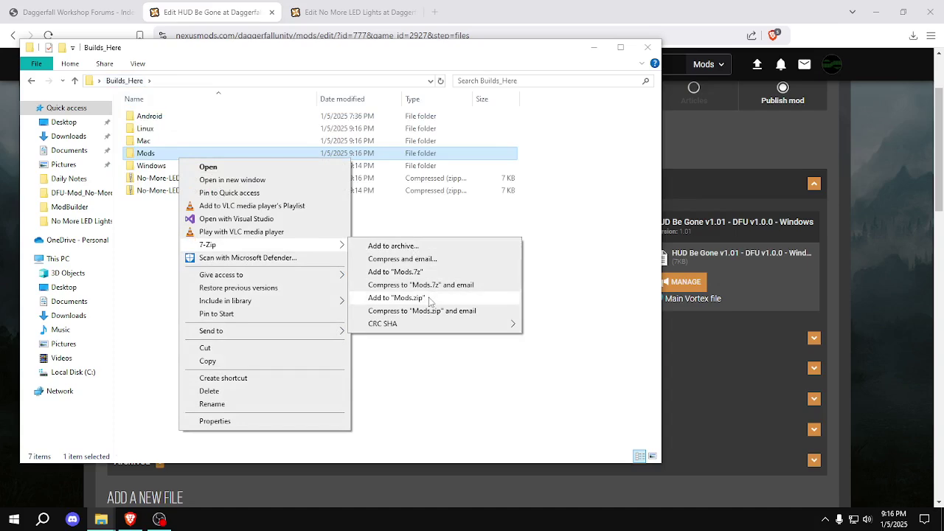
click(396, 298)
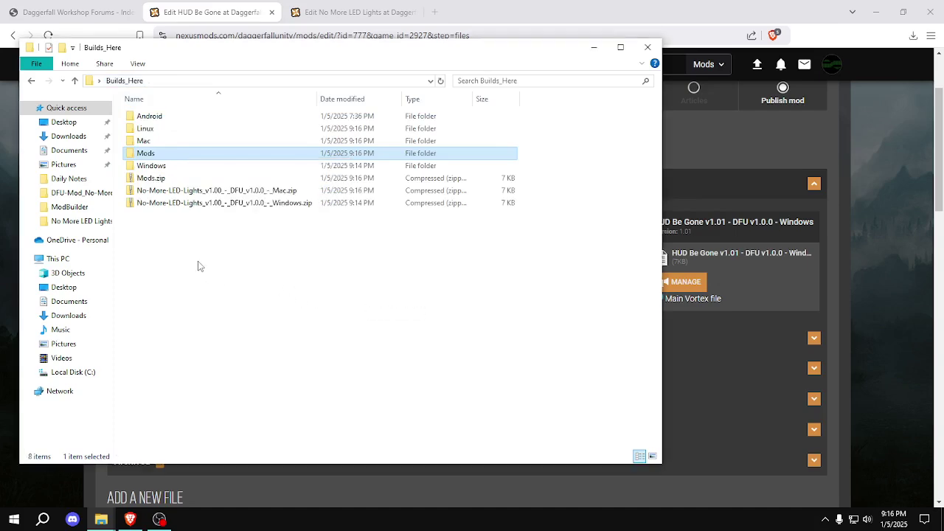
Move nomoreledlights.dfmod from the Mods folder back into the Linux folder
double_click(163, 155)
click(151, 116)
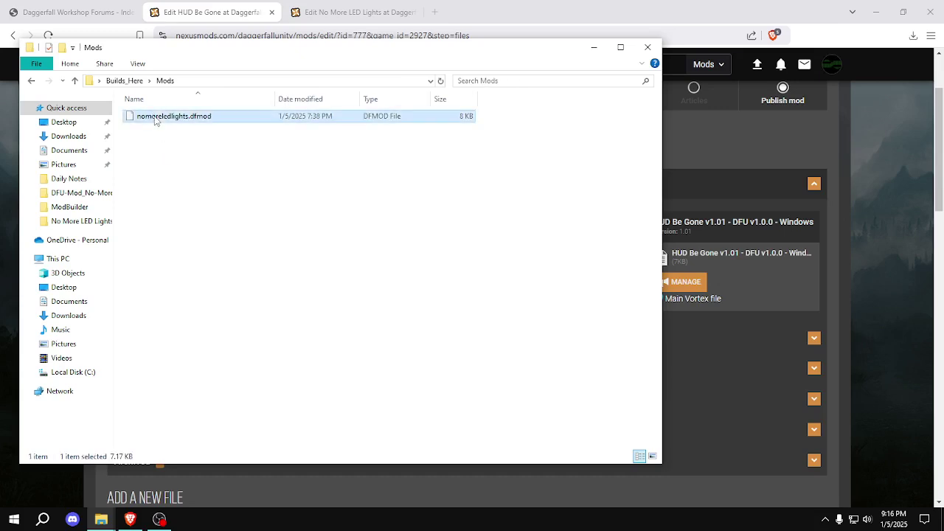
click(137, 81)
double_click(173, 130)
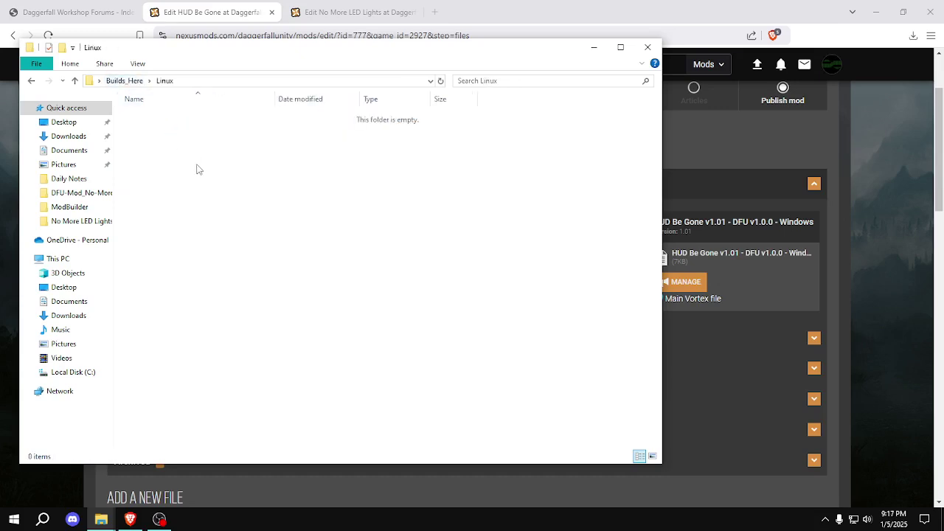
Paste the mod file back into the Linux folder and return to the Builds_Here folder
key(ctrl+v)
click(133, 82)
click(217, 204)
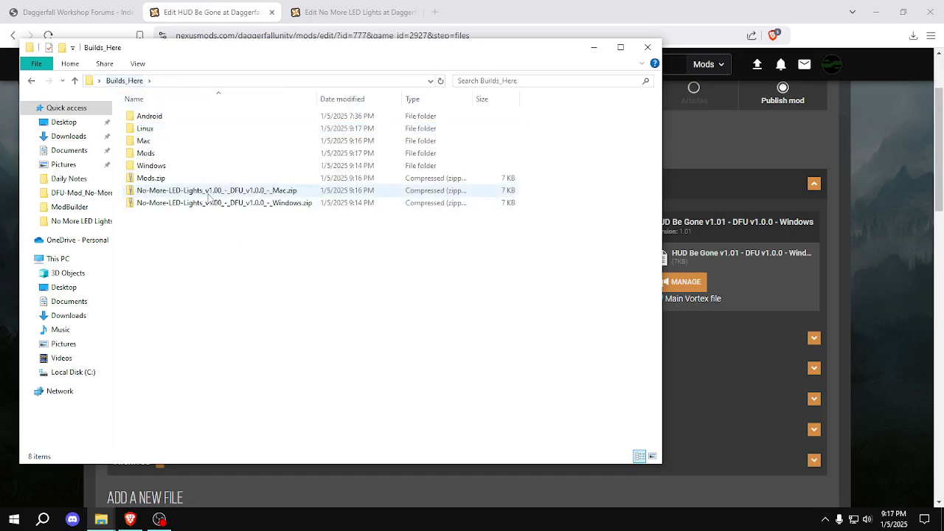
Rename Mods.zip as No-More-LED-Lights_v1.00_-_DFU_v1.0.0_-_Android.zip, reusing the Mac zip's name with the platform ending replaced
click(228, 190)
key(F2)
click(247, 249)
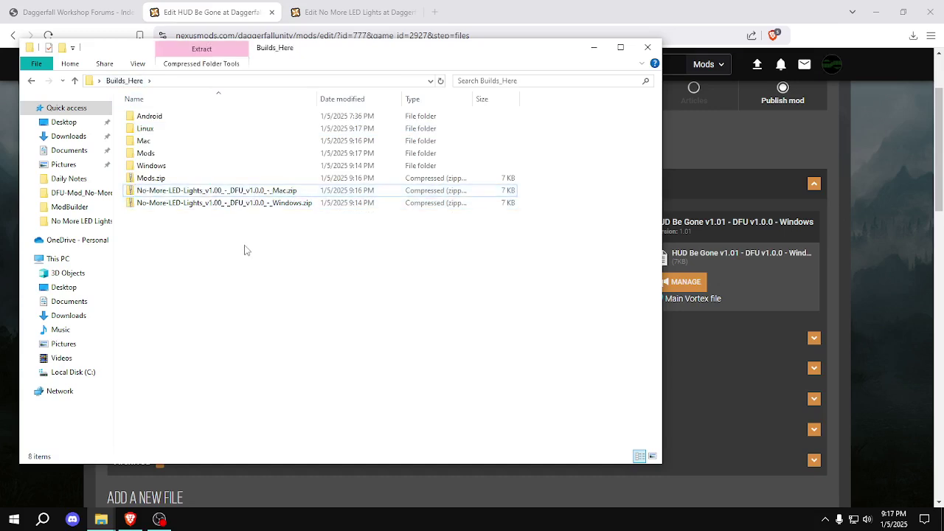
click(169, 183)
key(F2)
key(ctrl+v)
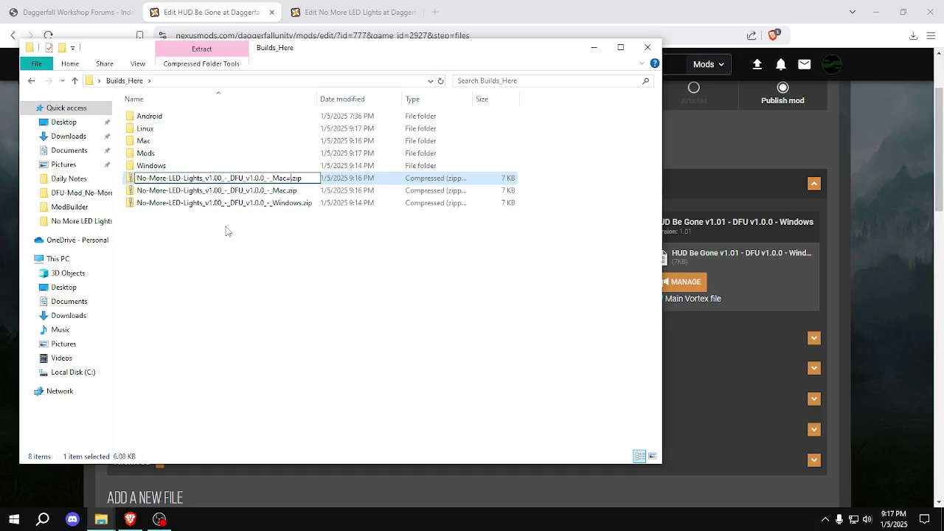
key(BackSpace)
key(BackSpace)
key(BackSpace)
text(Android)
key(Return)
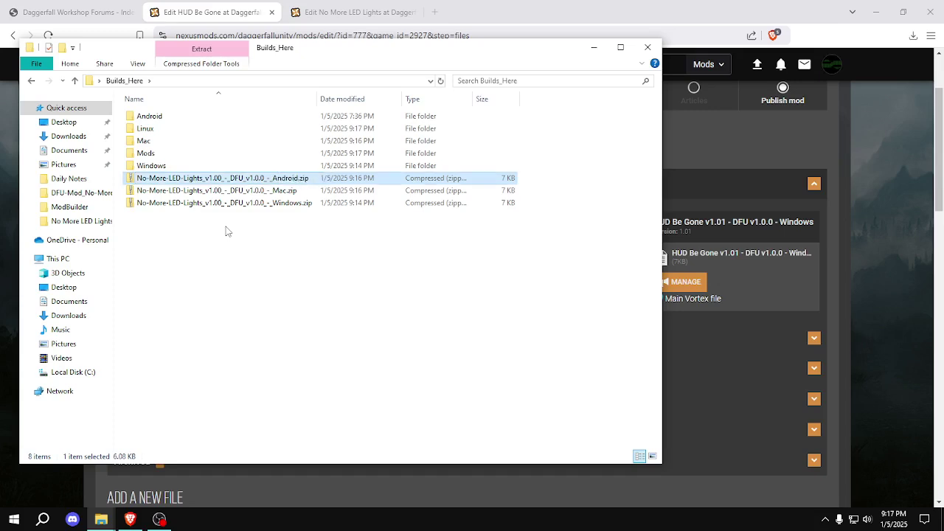
click(226, 231)
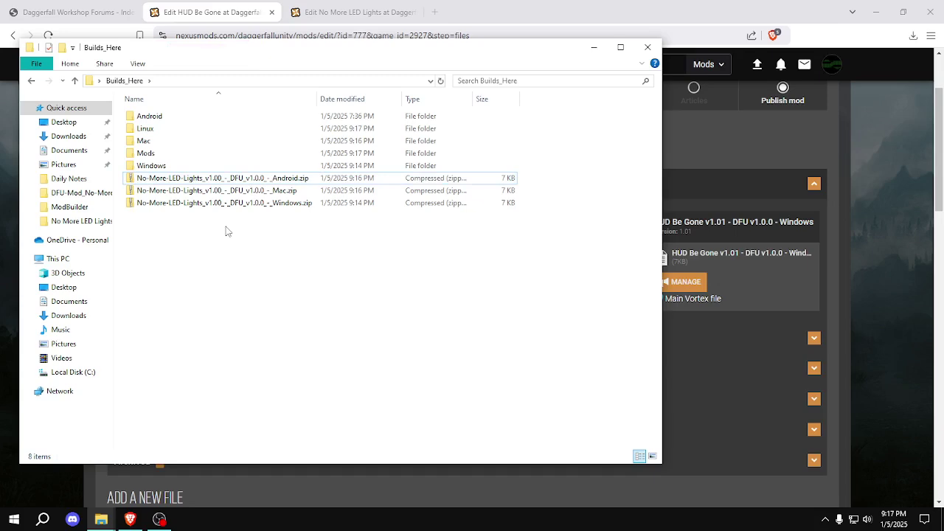
Correct the platform ending of the newly renamed zip, making it No-More-LED-Lights_v1.00_-_DFU_v1.0.0_-_Linux.zip
click(265, 181)
click(266, 181)
click(294, 178)
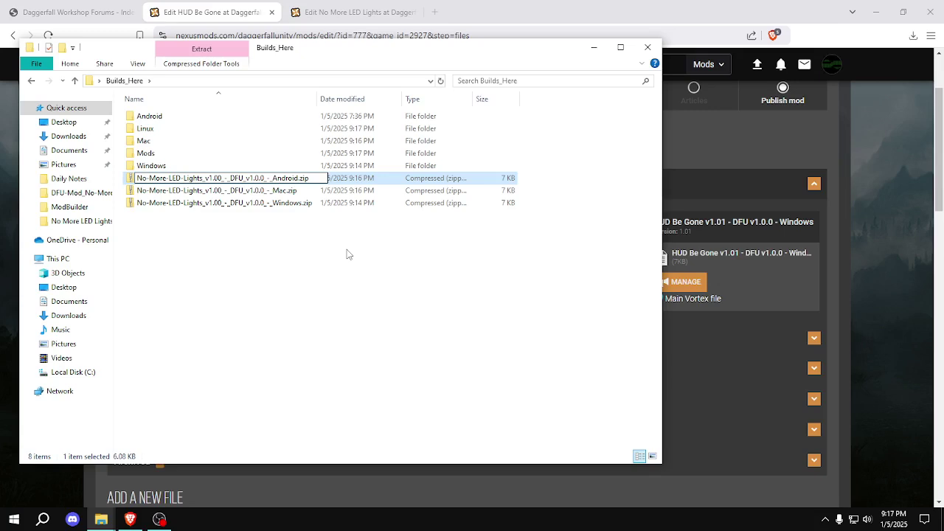
key(BackSpace)
key(BackSpace)
key(BackSpace)
key(BackSpace)
key(BackSpace)
key(BackSpace)
key(BackSpace)
text(Linux)
key(Return)
click(344, 254)
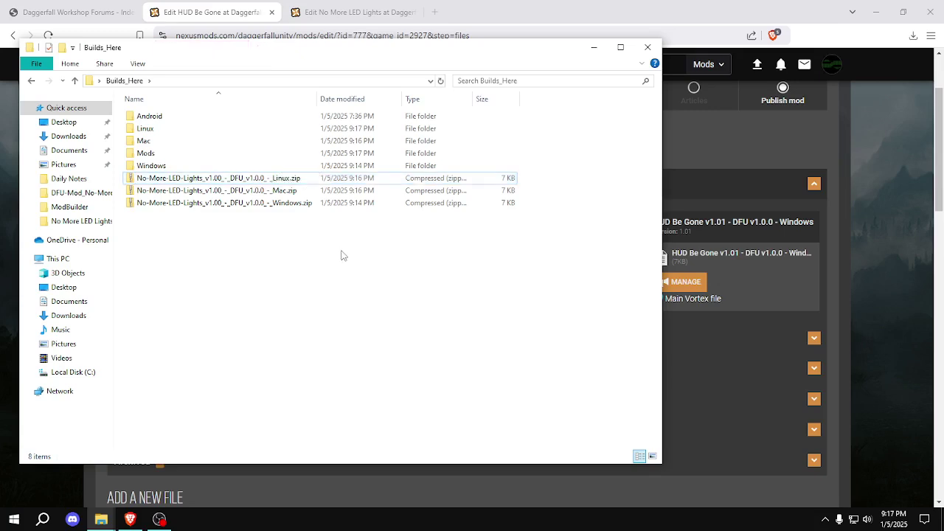
Move nomoreledlights.dfmod from the Android folder into the Mods folder
double_click(158, 116)
click(168, 118)
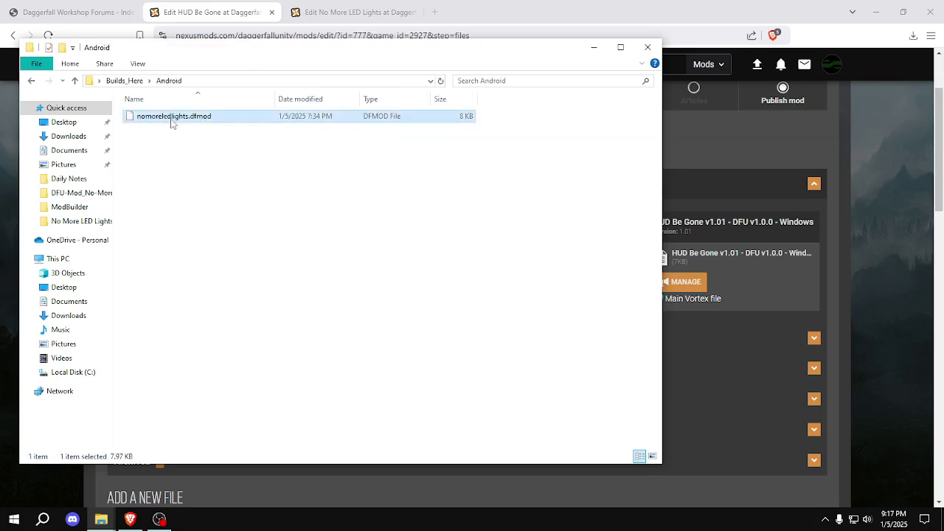
click(125, 80)
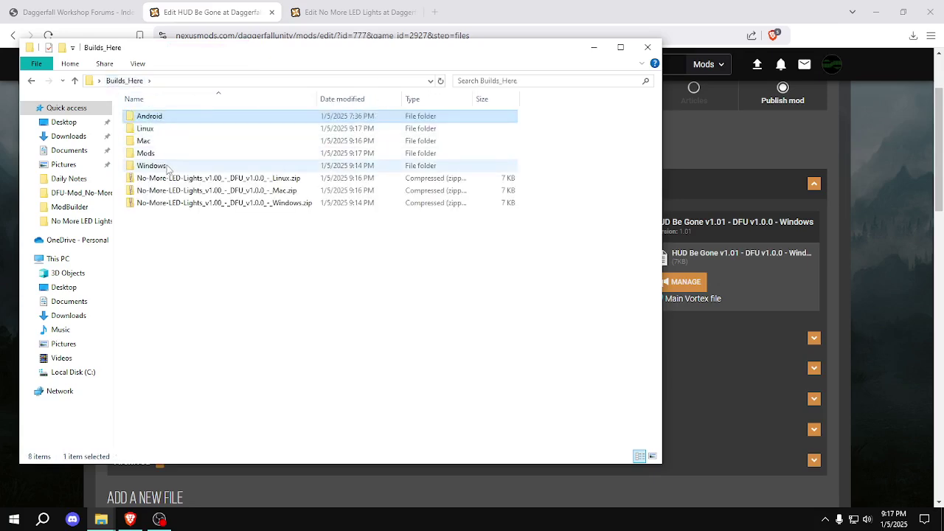
double_click(168, 160)
key(ctrl+v)
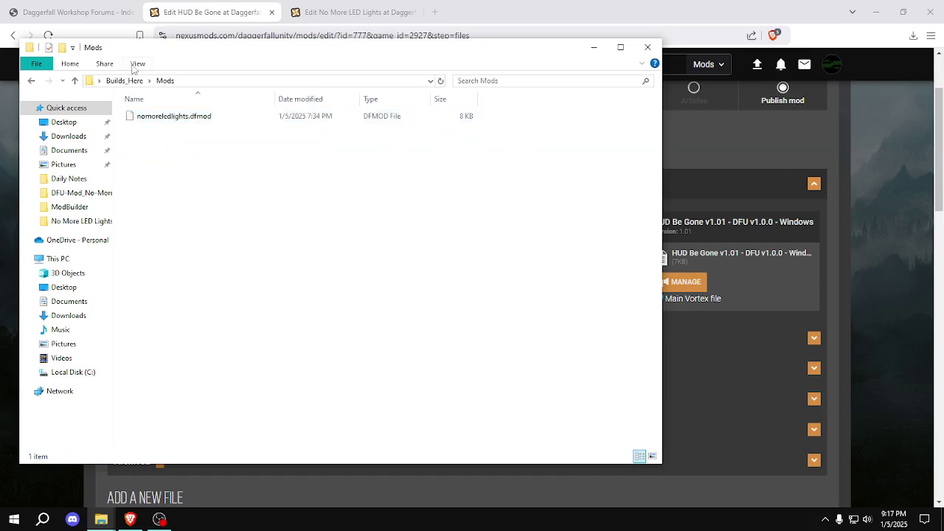
Compress the Mods folder in Builds_Here into Mods.zip with 7-Zip
click(130, 82)
right_click(170, 154)
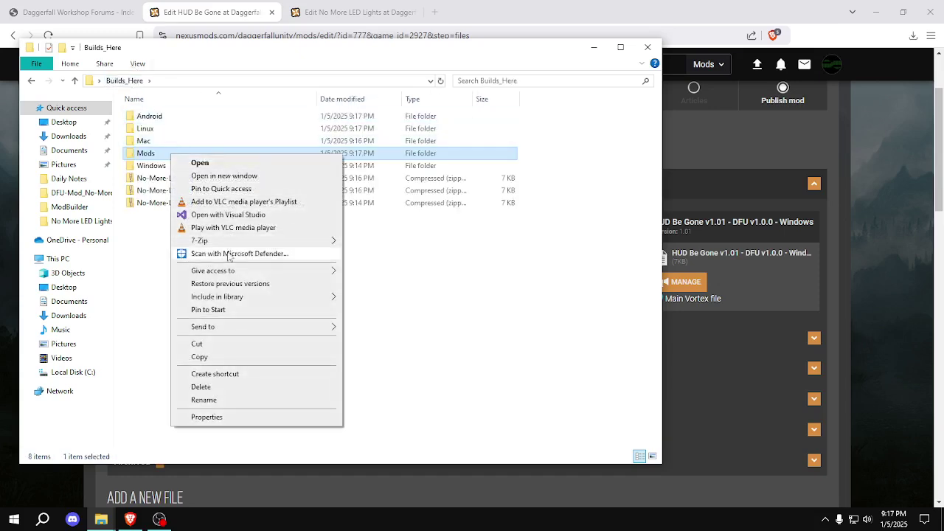
mouse_move(229, 241)
click(399, 292)
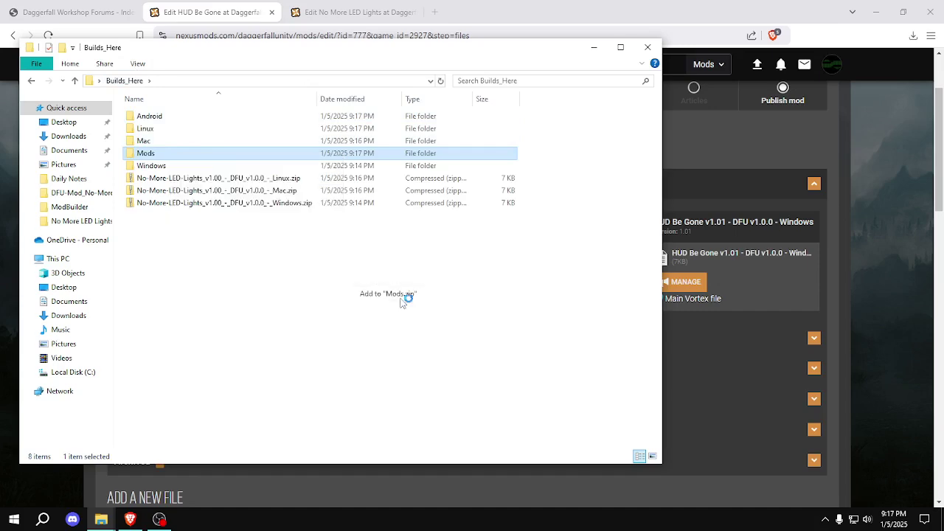
click(214, 272)
Copy the Linux zip's file name and check how the HUD Be Gone Android file is named on the mod page
click(195, 190)
key(F2)
key(ctrl+c)
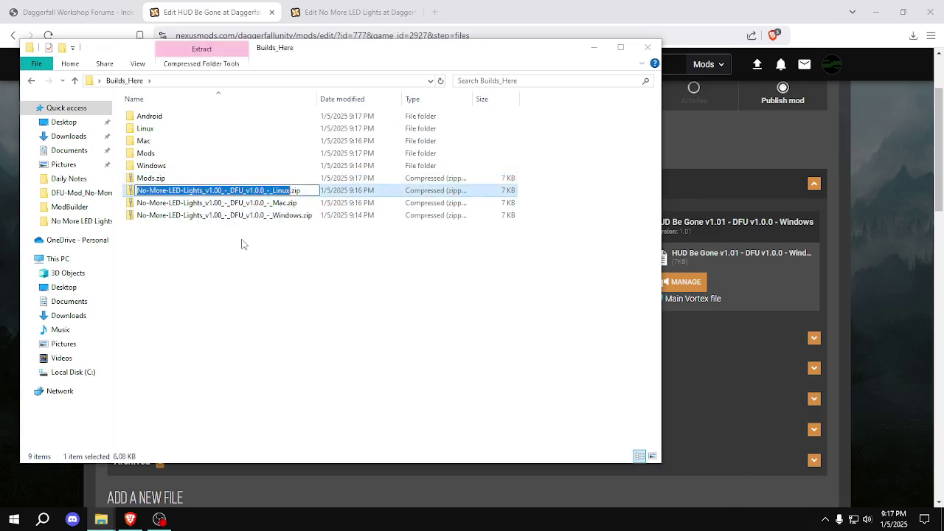
click(243, 244)
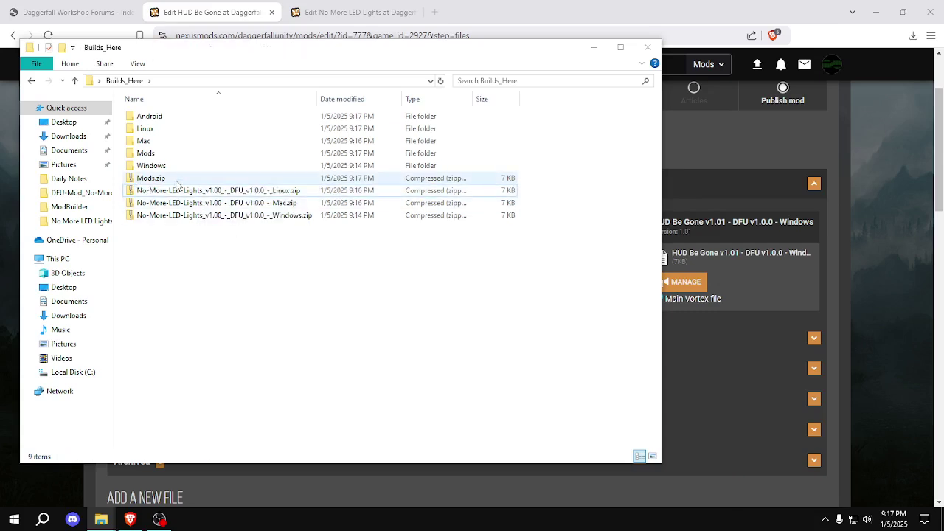
click(745, 155)
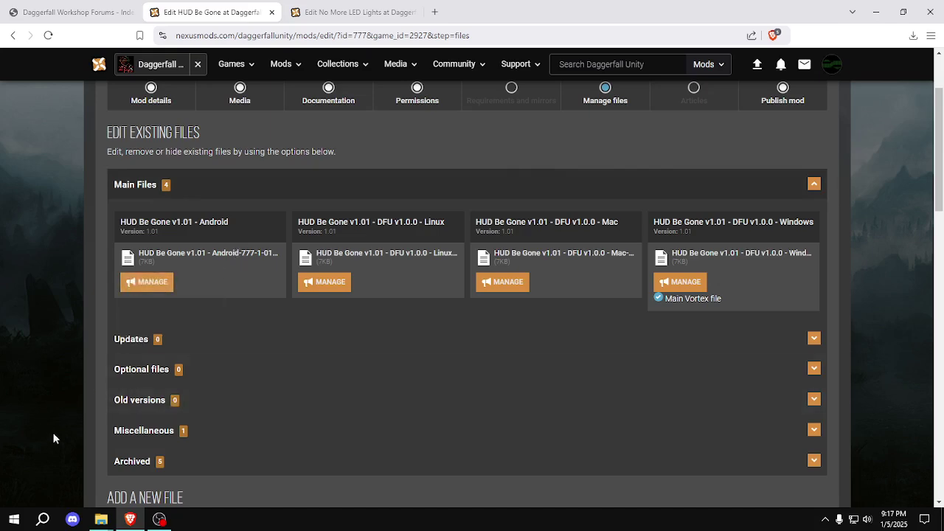
mouse_move(101, 520)
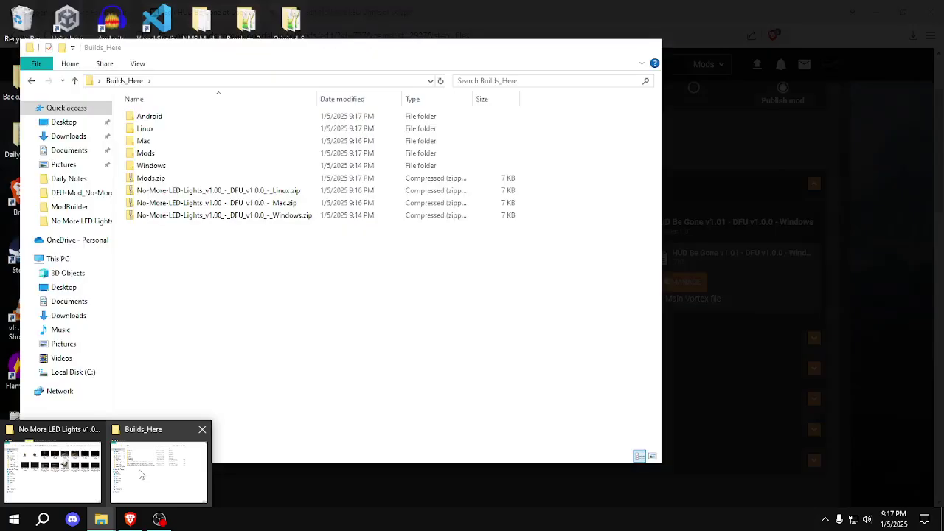
click(140, 473)
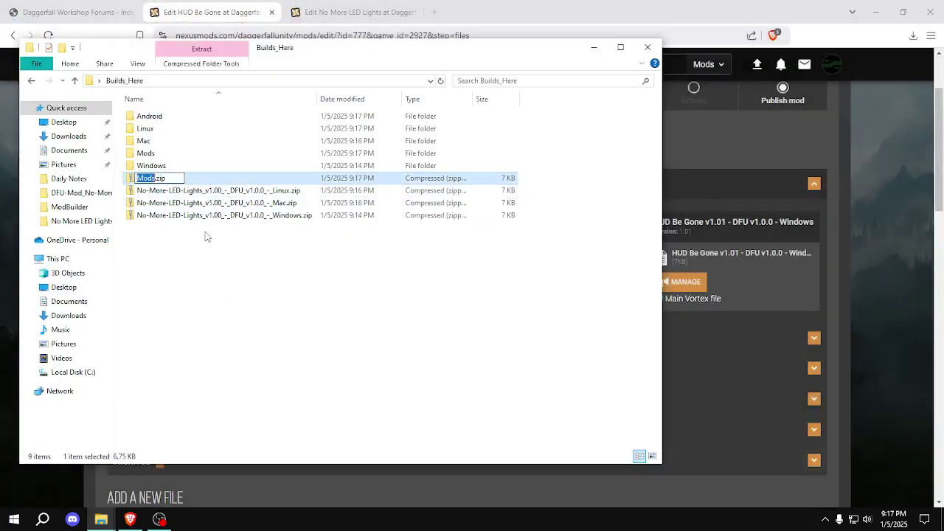
Rename Mods.zip as No-More-LED-Lights_v1.00_-_Android.zip, based on the copied name without the DFU version part
key(ctrl+v)
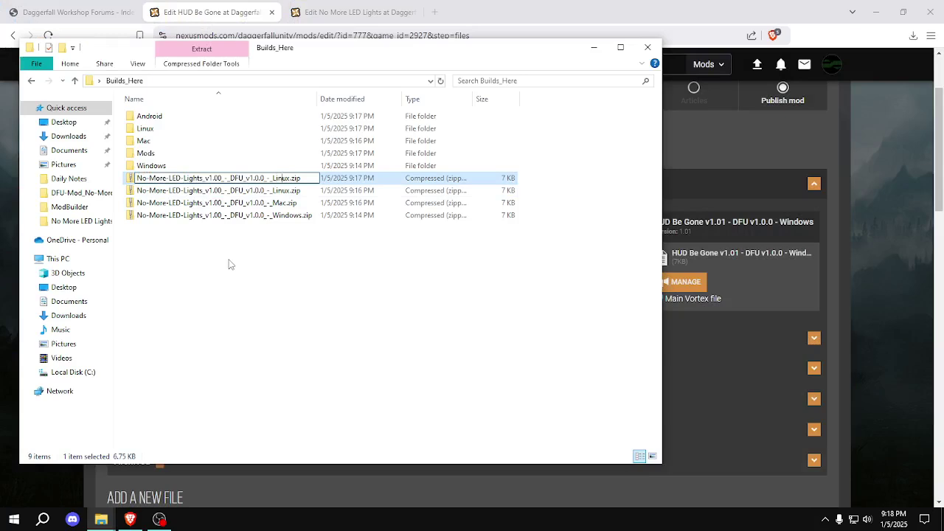
key(BackSpace)
key(BackSpace)
key(BackSpace)
key(BackSpace)
key(BackSpace)
text(Android)
key(BackSpace)
key(BackSpace)
text(-)
key(BackSpace)
text(_)
key(BackSpace)
key(BackSpace)
key(BackSpace)
key(BackSpace)
key(BackSpace)
key(BackSpace)
key(BackSpace)
key(BackSpace)
key(BackSpace)
key(BackSpace)
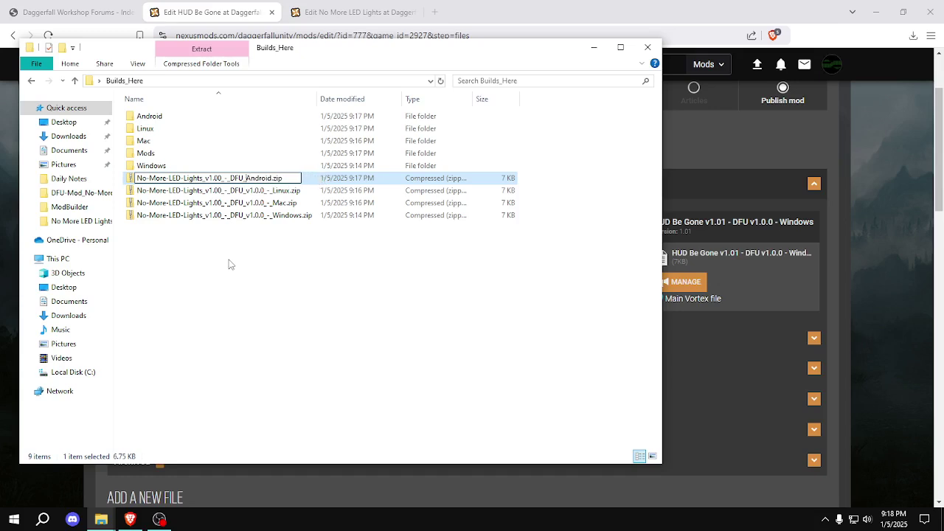
key(BackSpace)
key(Return)
click(229, 264)
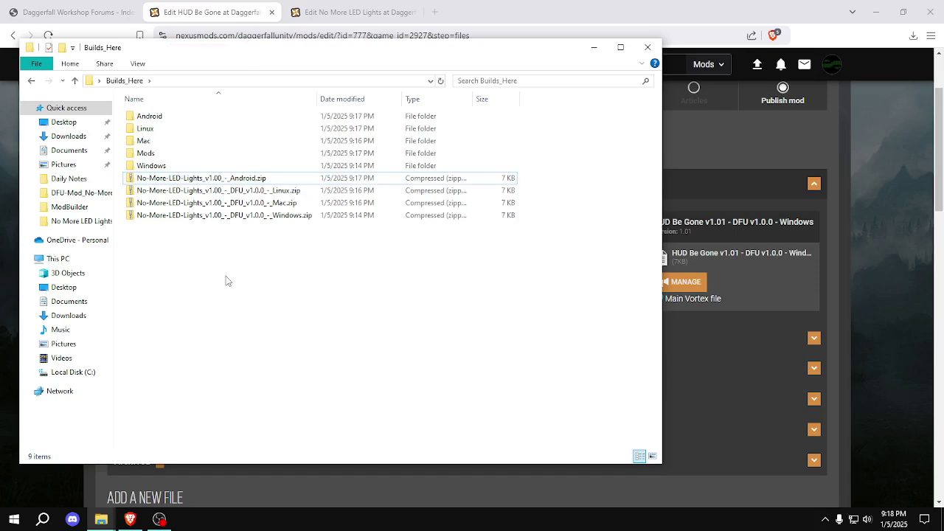
Move nomoreledlights.dfmod from the Mods folder back into the Android folder and return to Builds_Here
double_click(163, 155)
click(155, 117)
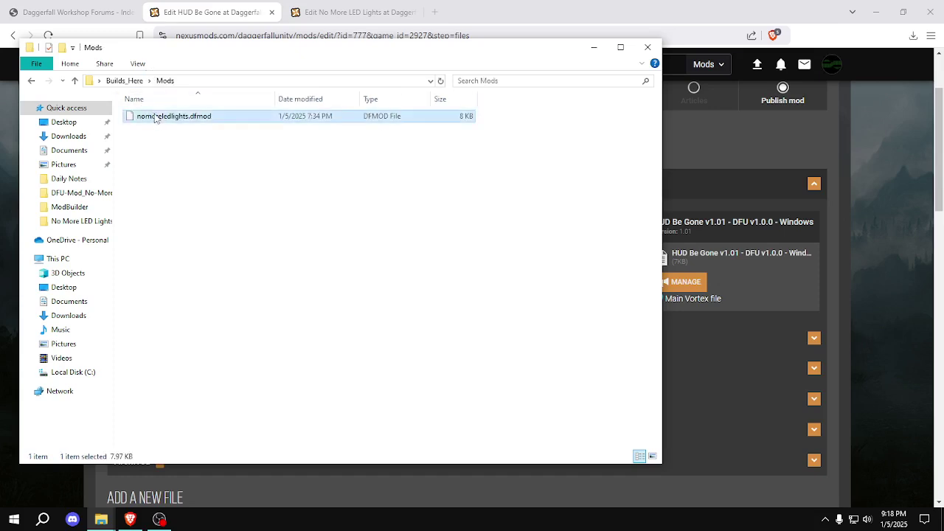
click(127, 81)
double_click(150, 115)
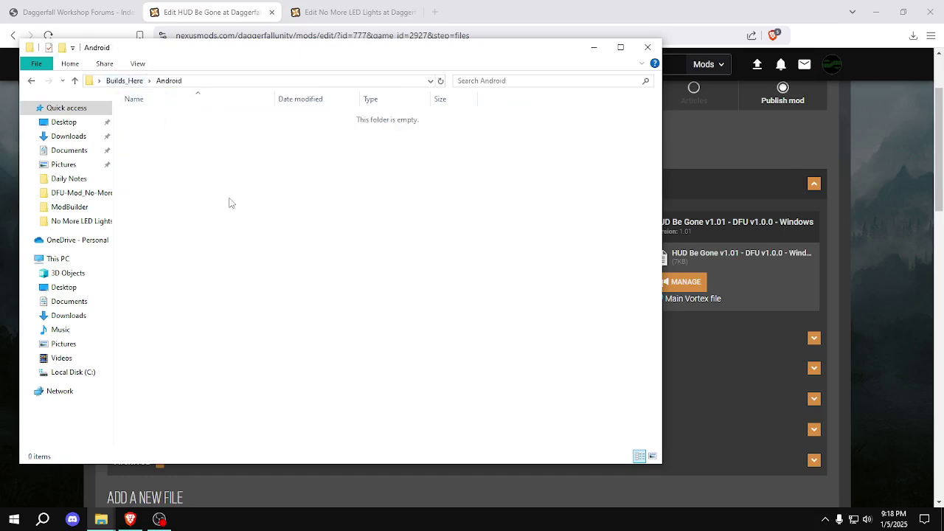
click(127, 83)
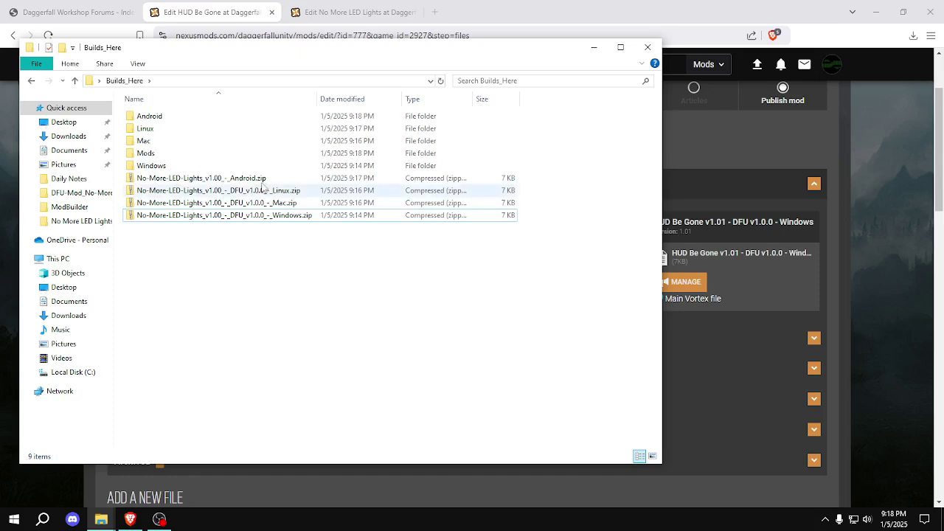
Minimize the Builds_Here folder window and the browser to reach the desktop
click(280, 178)
click(291, 285)
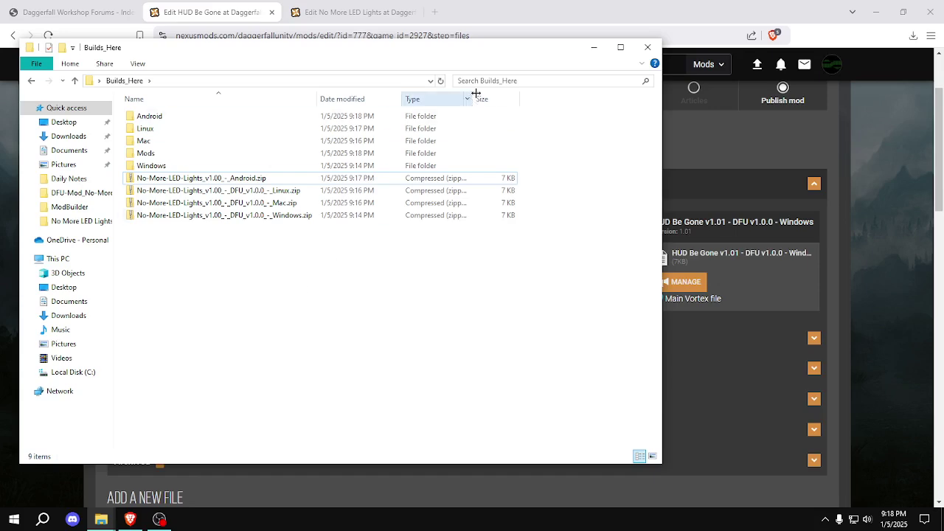
click(594, 47)
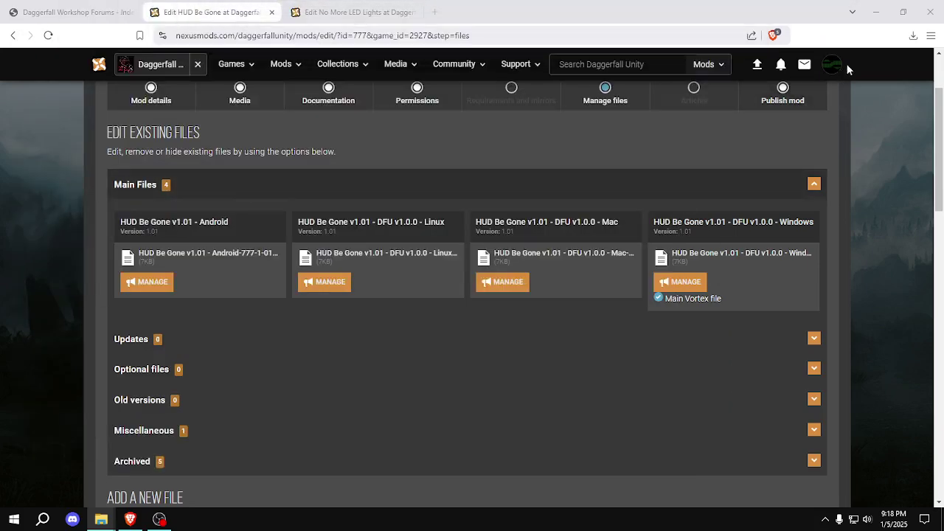
click(876, 11)
right_click(438, 234)
click(467, 268)
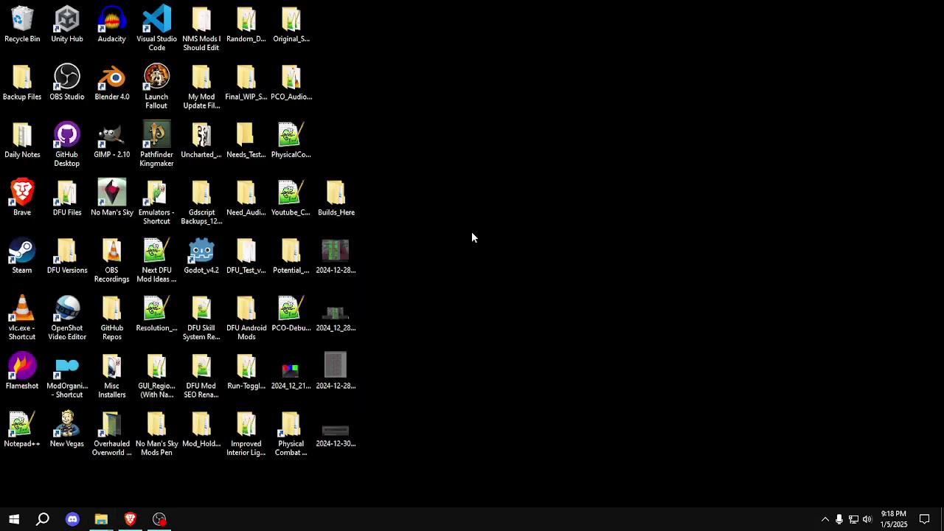
Examine the source code file listed under Miscellaneous on the HUD Be Gone files page, and return to the desktop
click(130, 519)
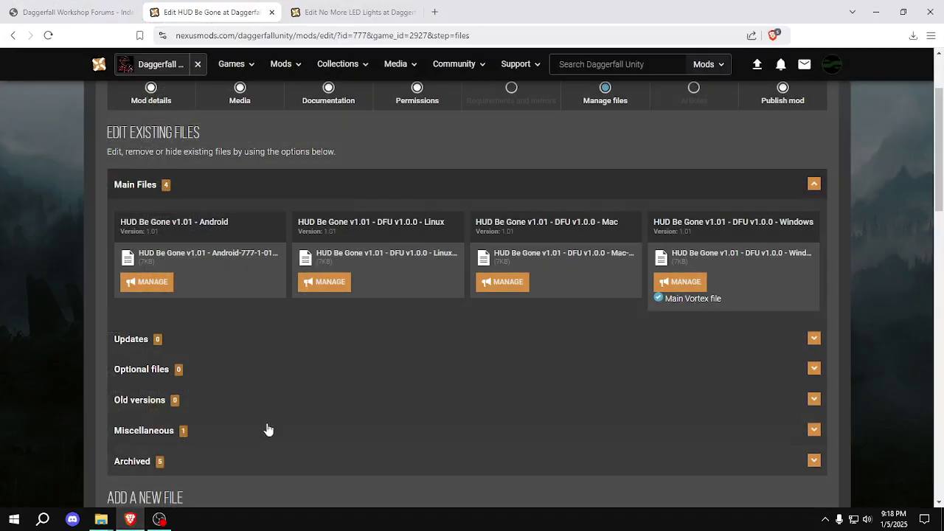
click(211, 435)
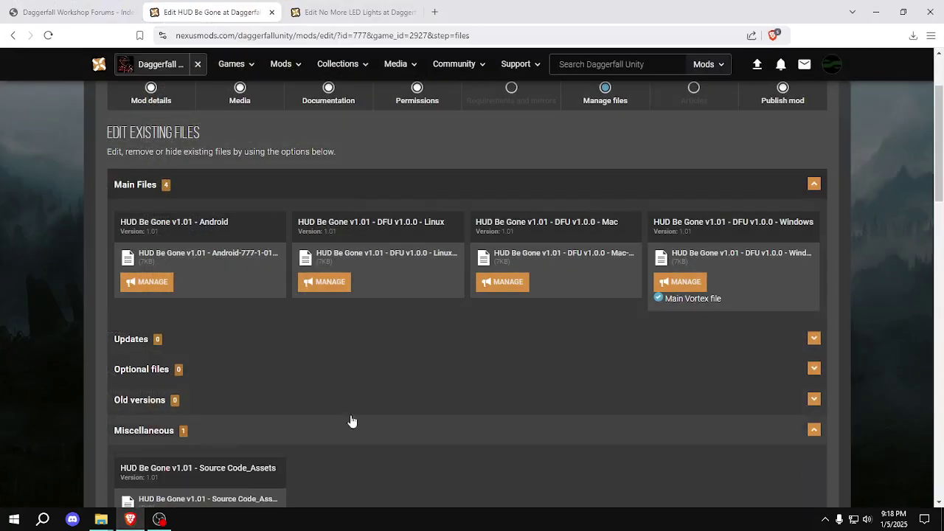
scroll(284, 394, down, 2)
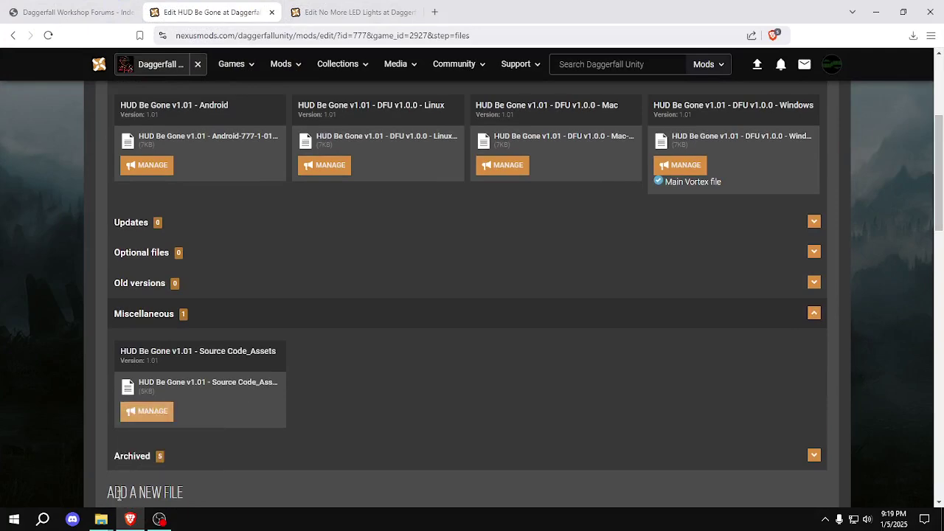
click(129, 520)
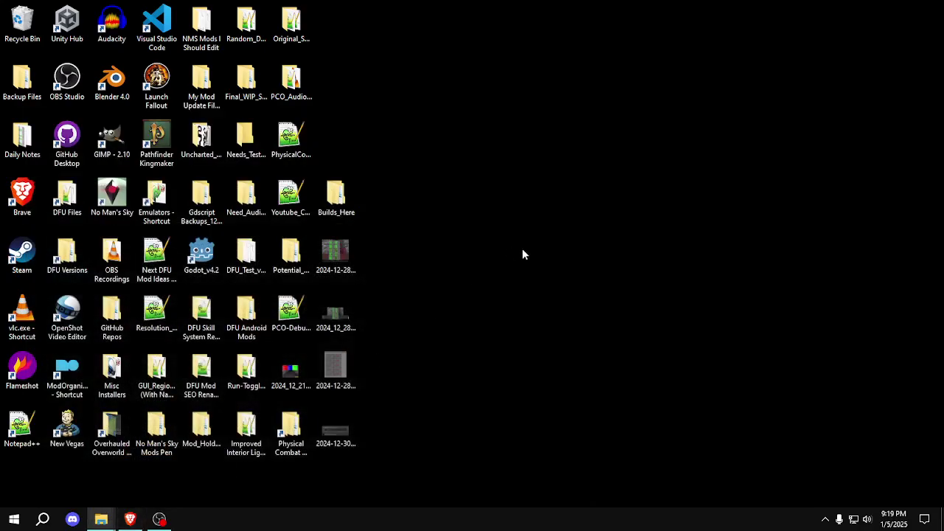
Open the Assets/Game/Mods folder of daggerfall-unity-1.0.0 from the DFU Versions desktop shortcut
double_click(78, 266)
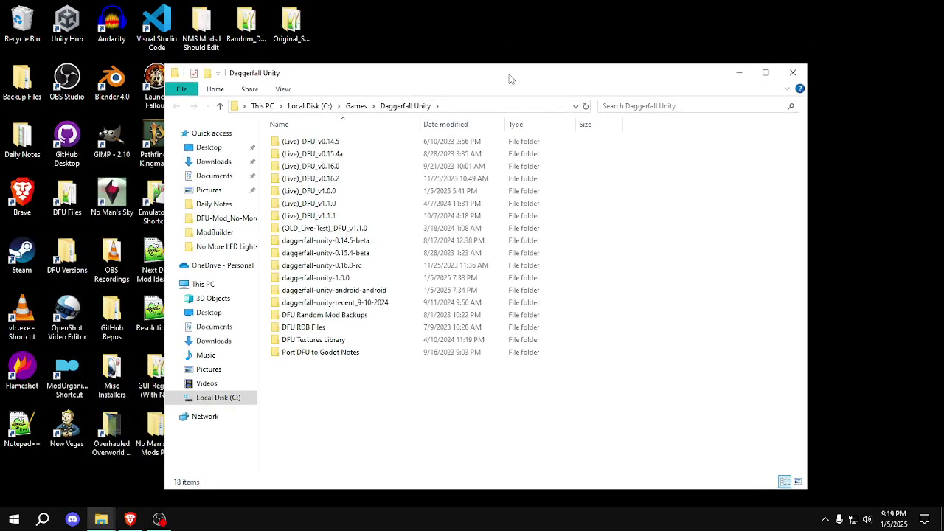
drag(509, 79, 512, 71)
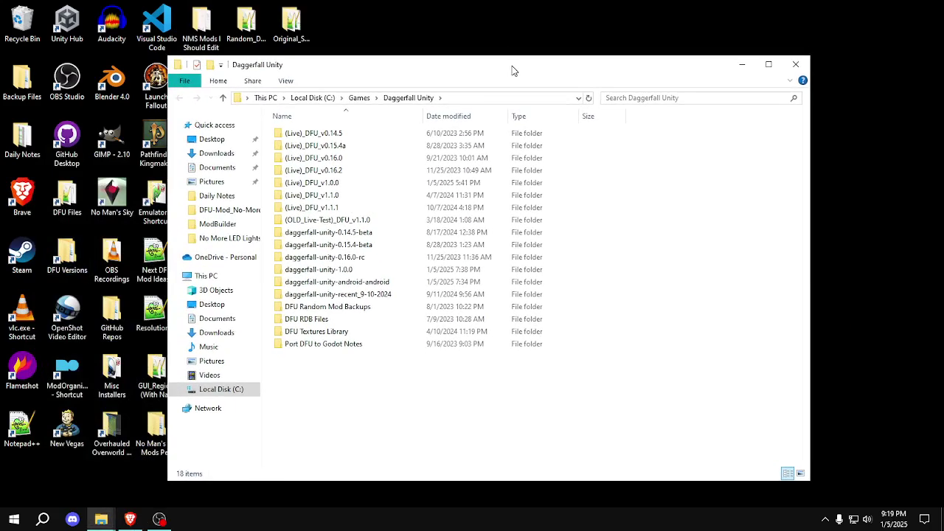
double_click(352, 269)
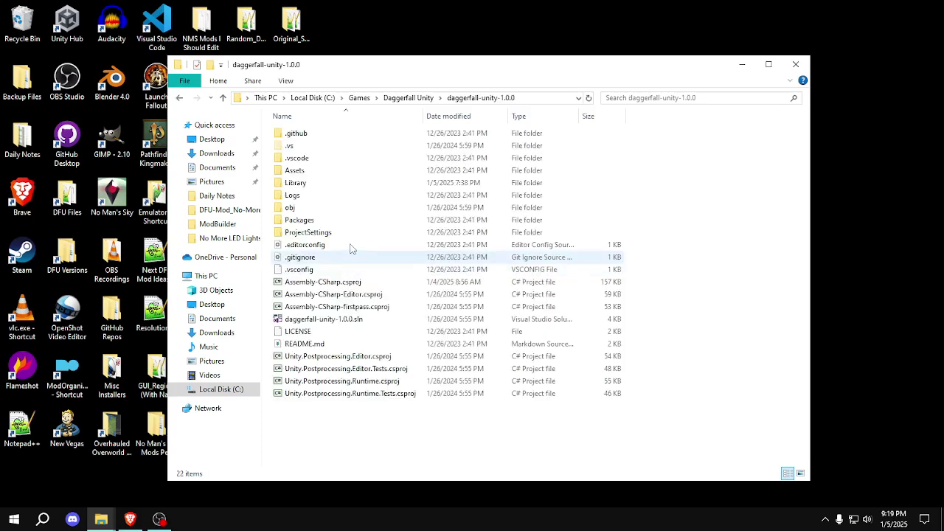
double_click(320, 171)
double_click(320, 159)
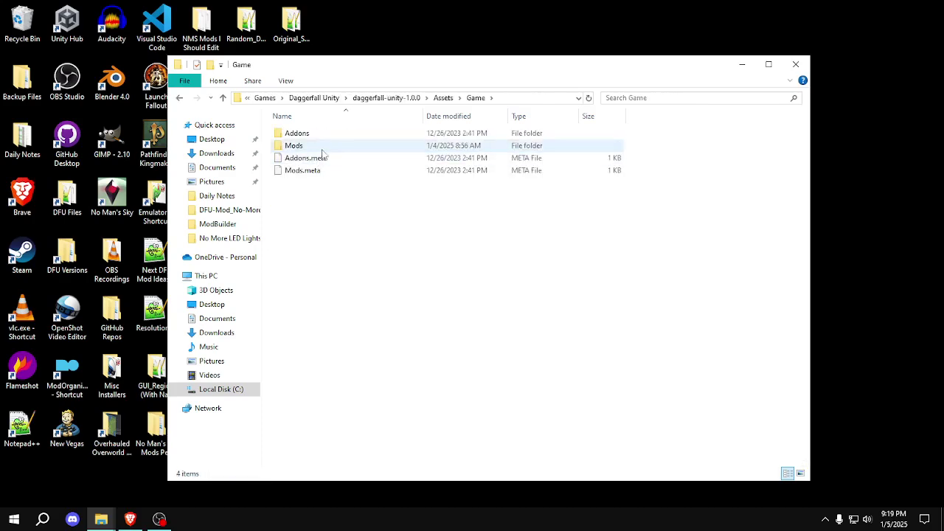
double_click(298, 146)
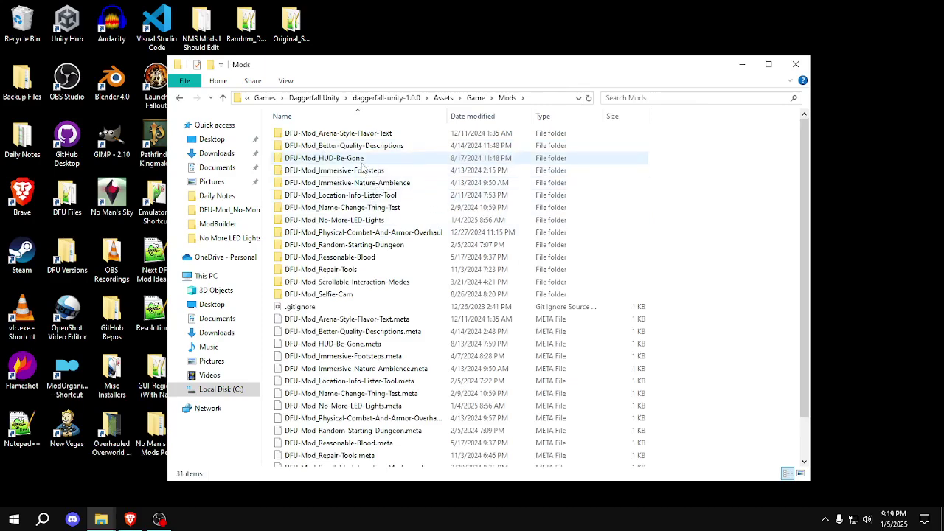
Open the DFU-Mod_No-More-LED-Lights folder inside the Mods folder and select everything in it
double_click(359, 221)
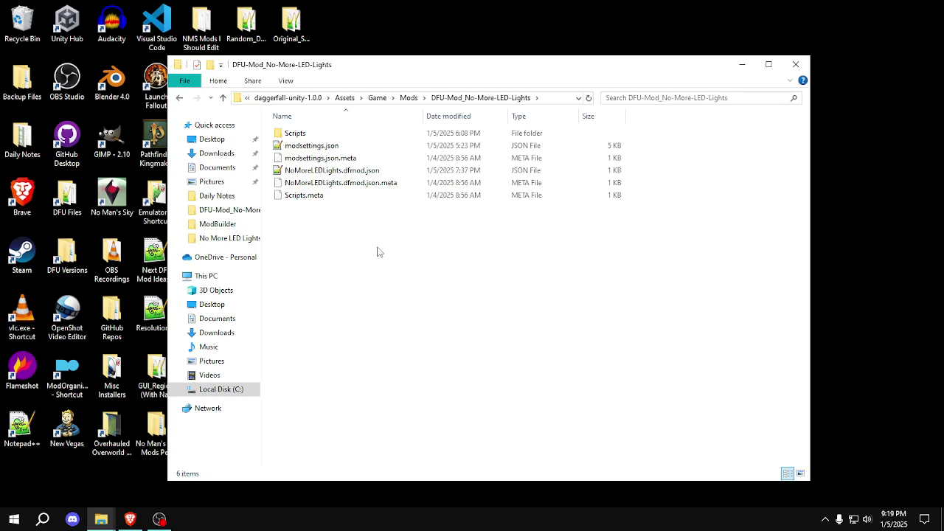
key(ctrl+a)
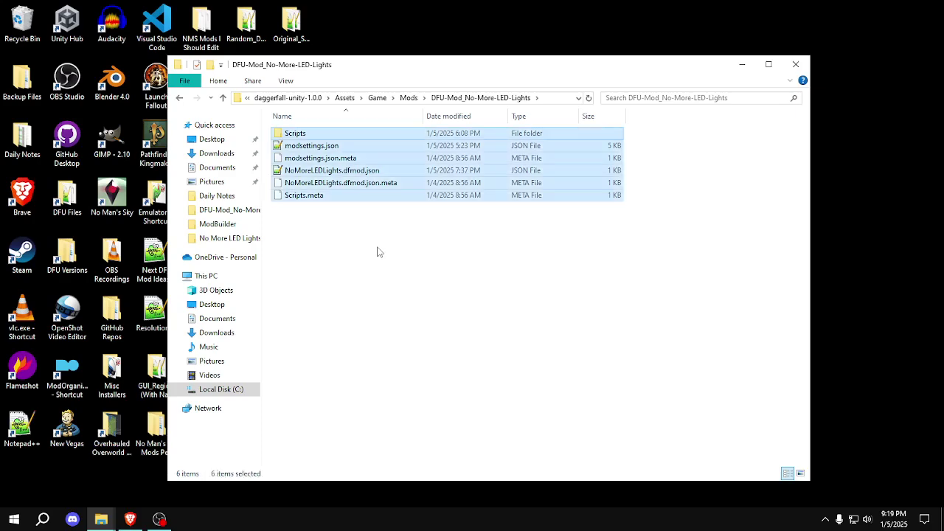
right_click(372, 189)
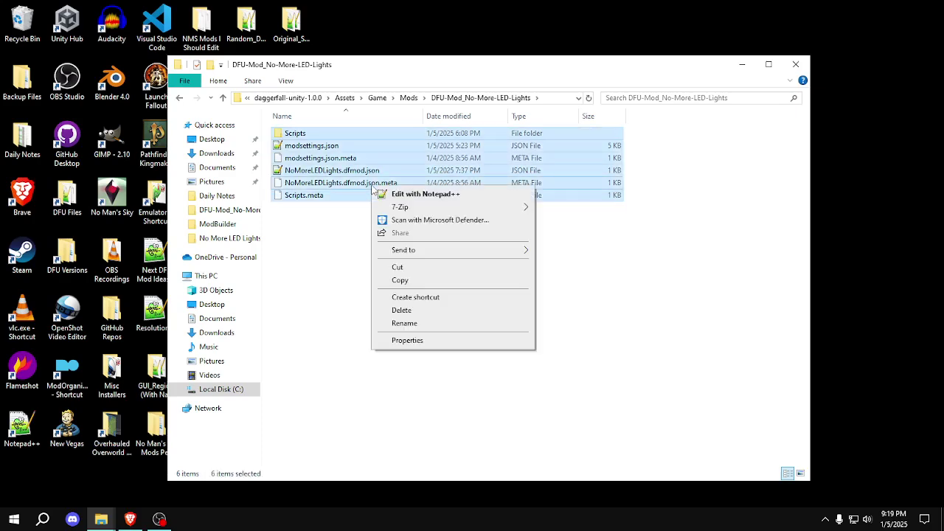
click(347, 252)
Open the HUD Be Gone mod page from its file management page in a new browser tab placed next to it
click(130, 518)
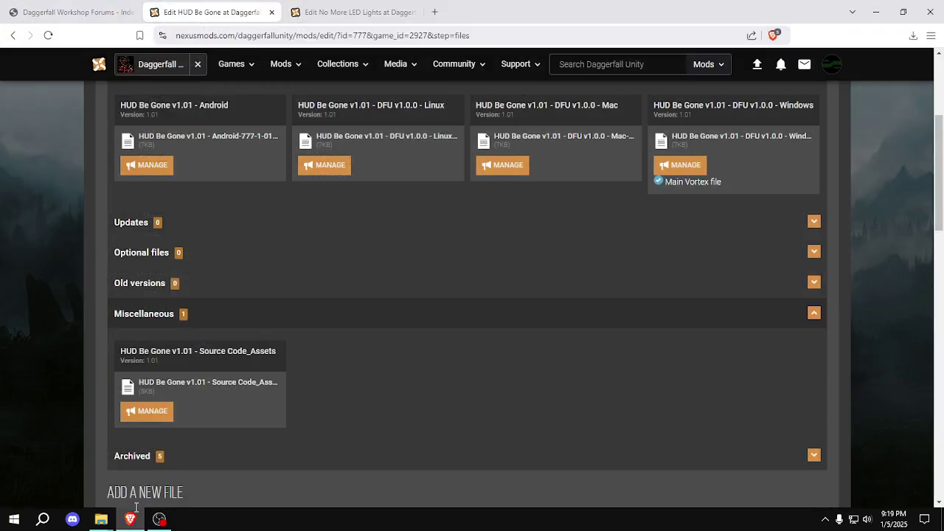
right_click(200, 15)
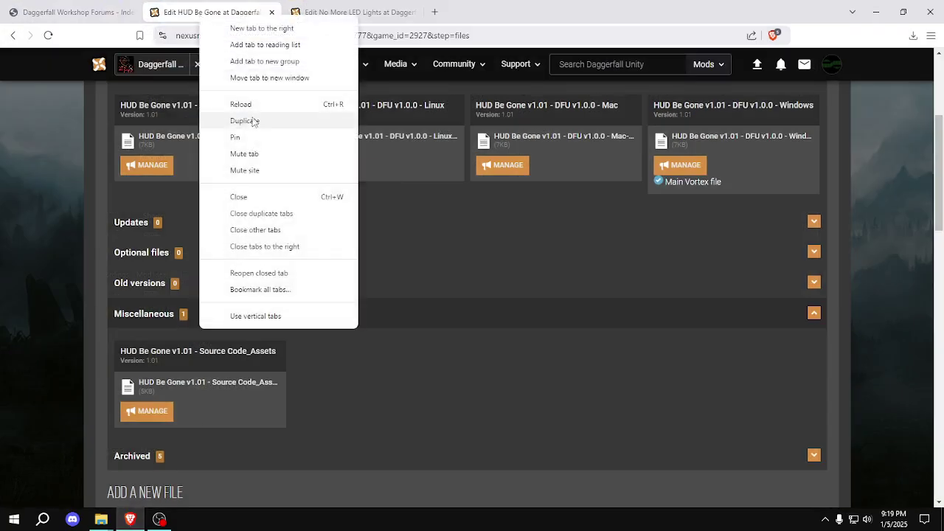
click(82, 186)
drag(940, 202, 907, 96)
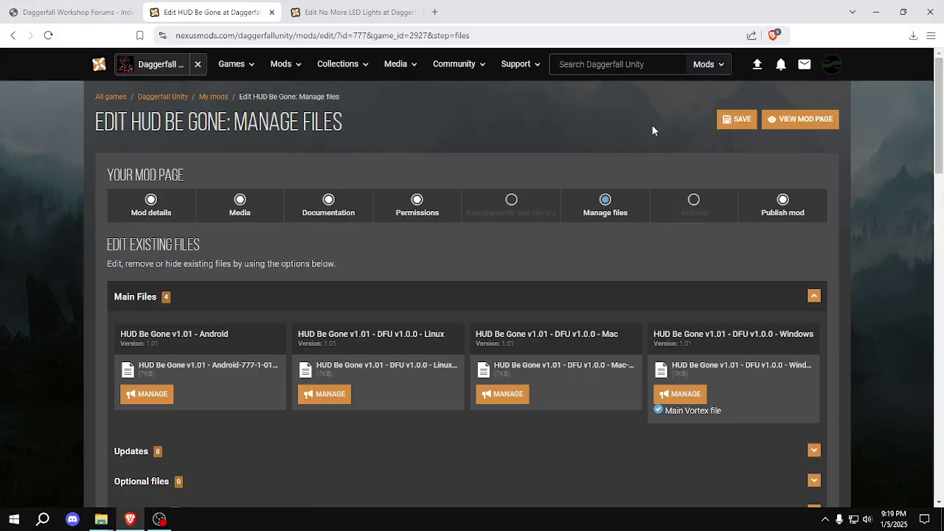
middle_click(821, 130)
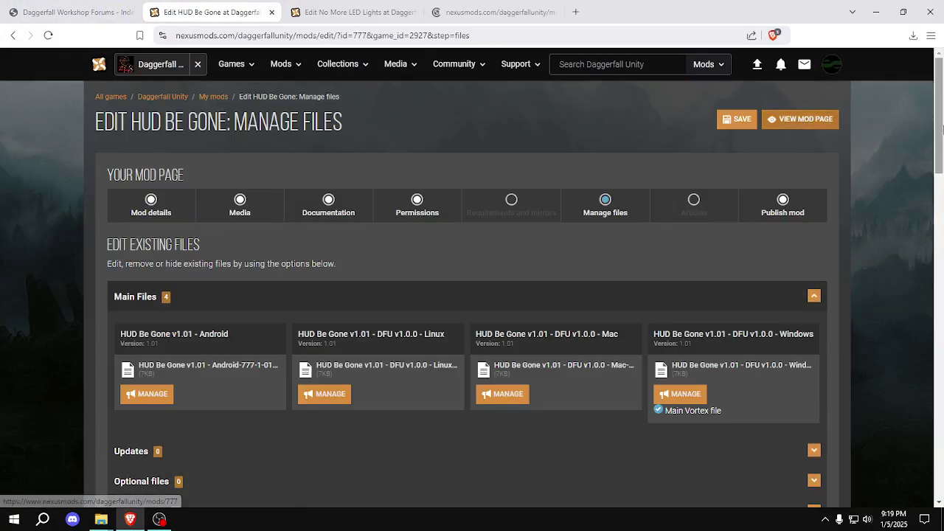
scroll(668, 96, down, 4)
drag(494, 11, 354, 11)
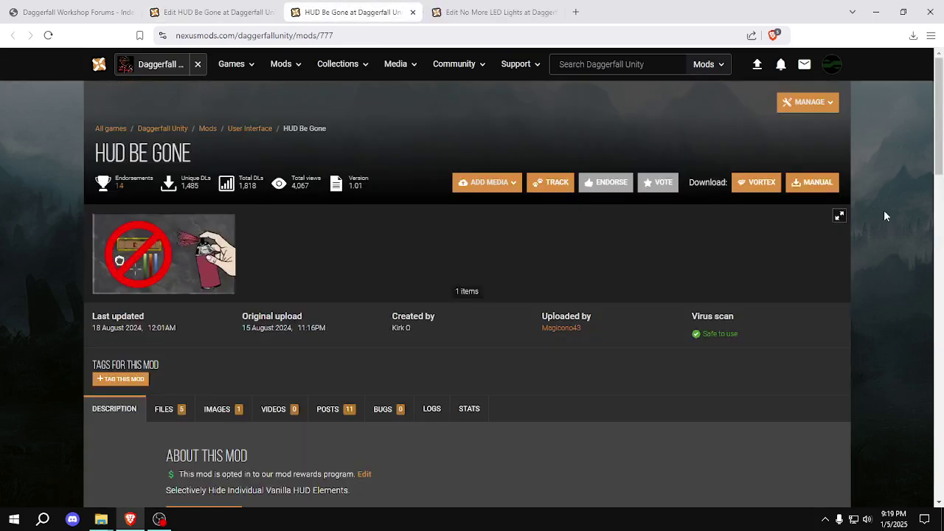
Preview the file contents of the HUD Be Gone v1.01 - Source Code_Assets download among the miscellaneous files
scroll(887, 217, down, 3)
click(163, 207)
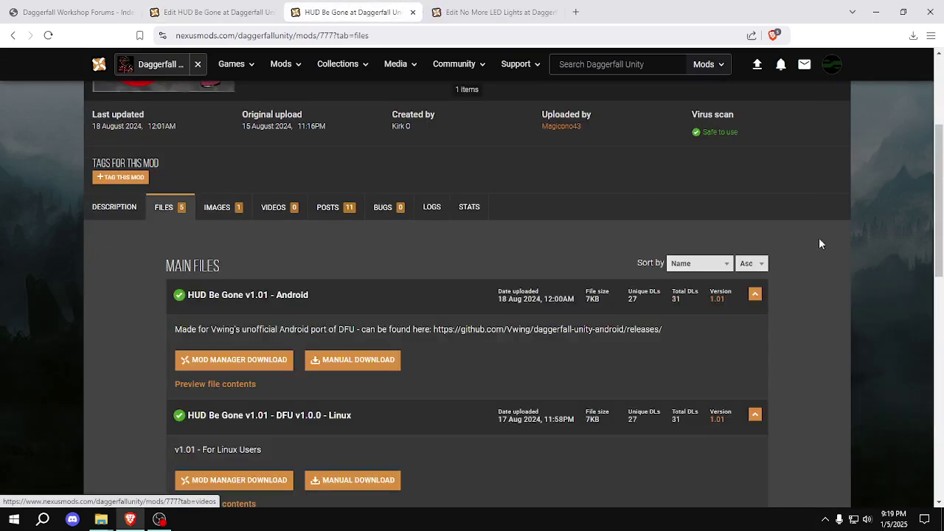
drag(941, 210, 941, 314)
scroll(683, 374, down, 2)
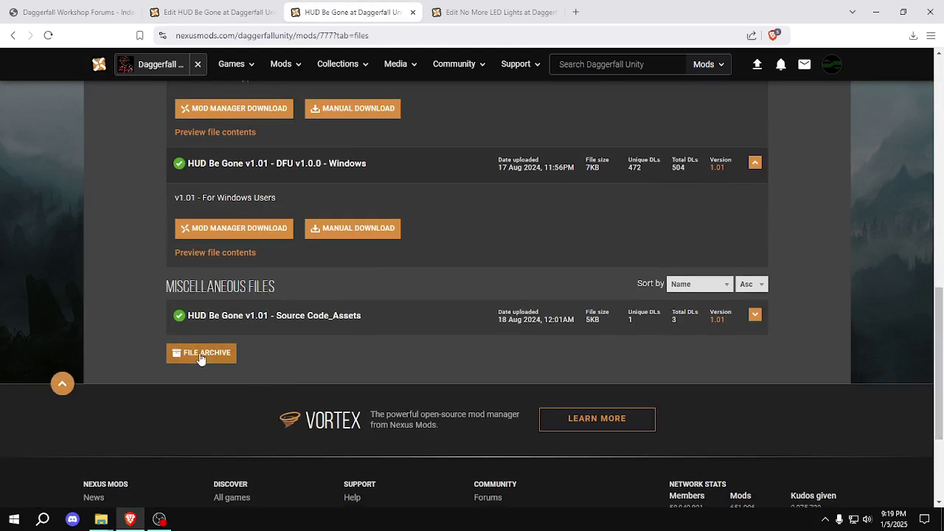
click(230, 325)
click(213, 402)
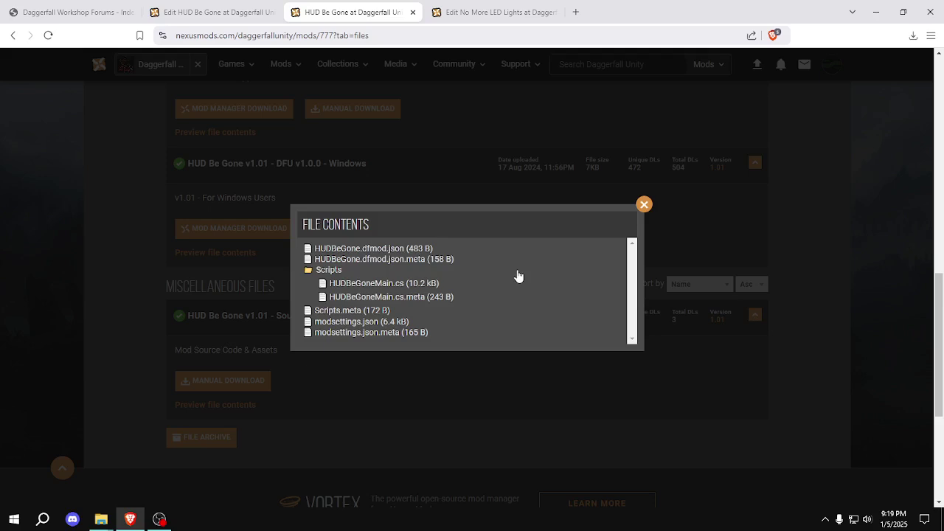
click(644, 204)
Close the HUD Be Gone mod page and return to the DFU-Mod_No-More-LED-Lights folder window
click(412, 11)
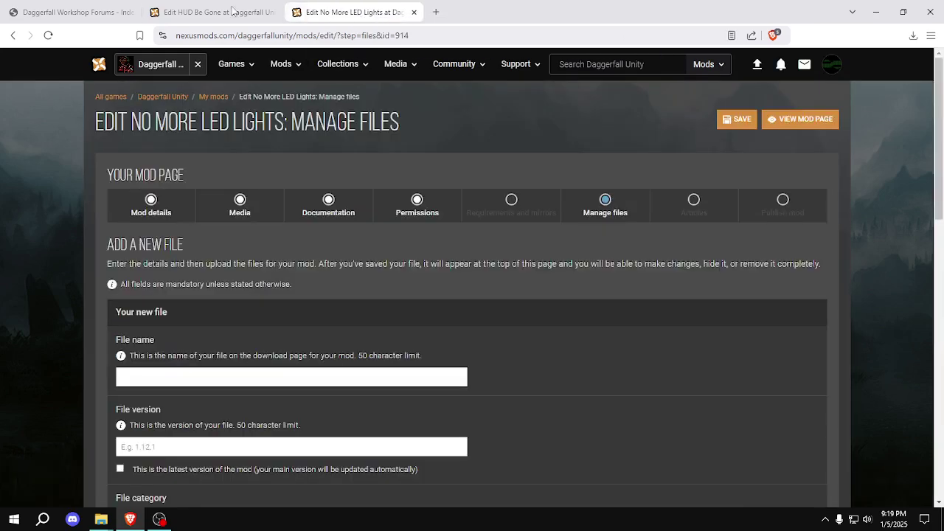
click(210, 12)
click(130, 520)
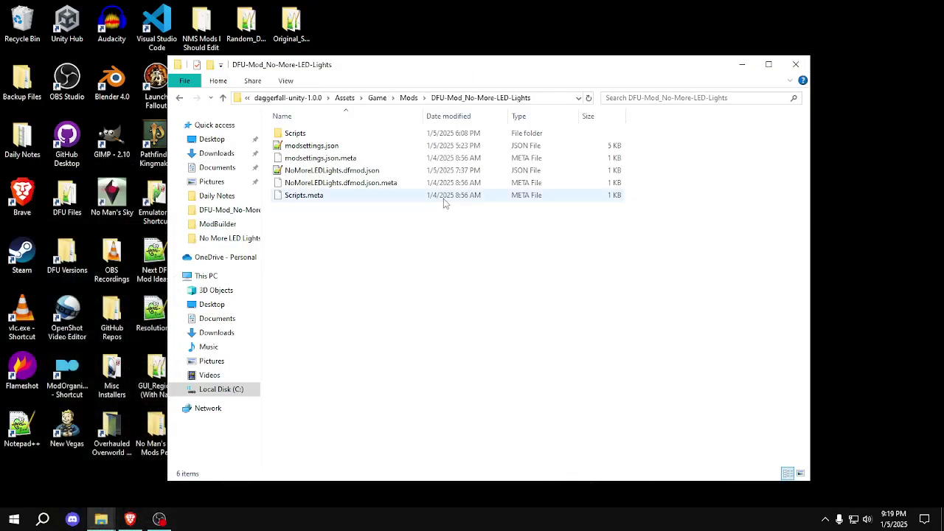
Compress all files and the Scripts folder of DFU-Mod_No-More-LED-Lights into DFU-Mod_No-More-LED-Lights.zip with 7-Zip
key(ctrl+a)
right_click(355, 188)
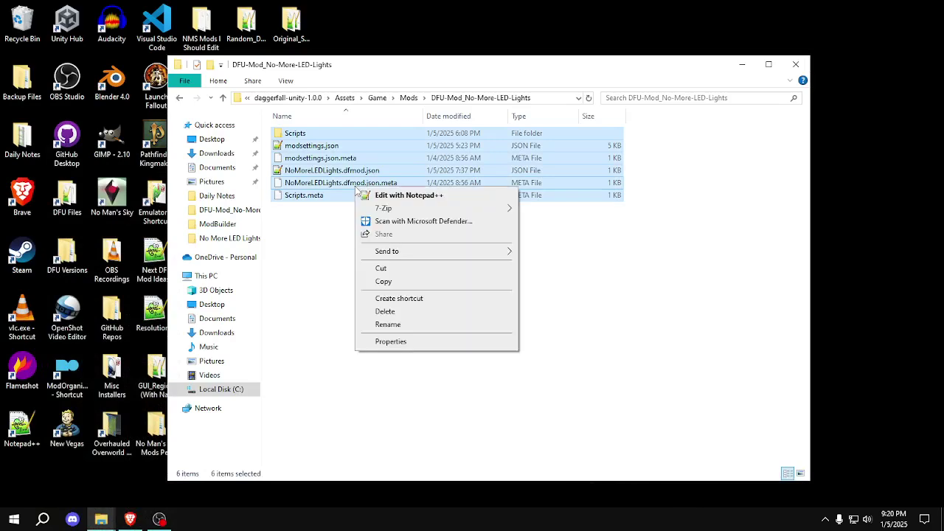
mouse_move(421, 208)
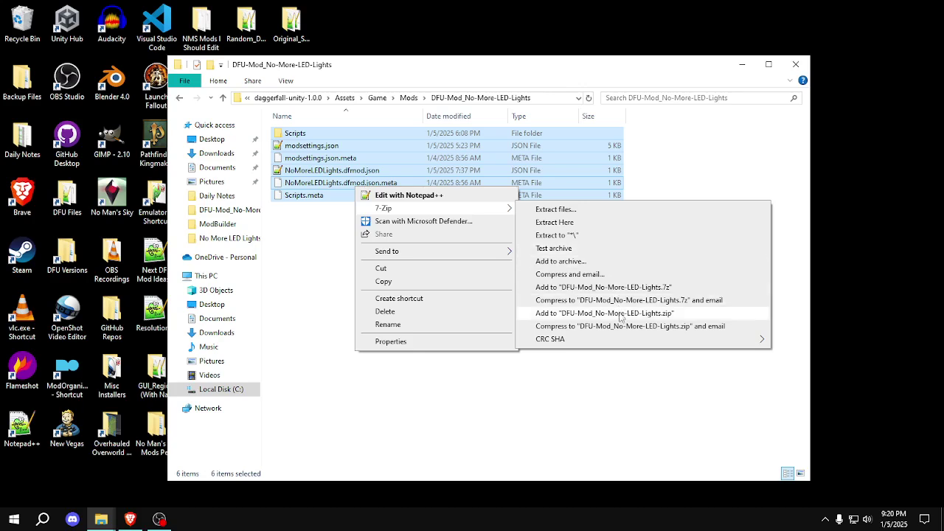
click(605, 314)
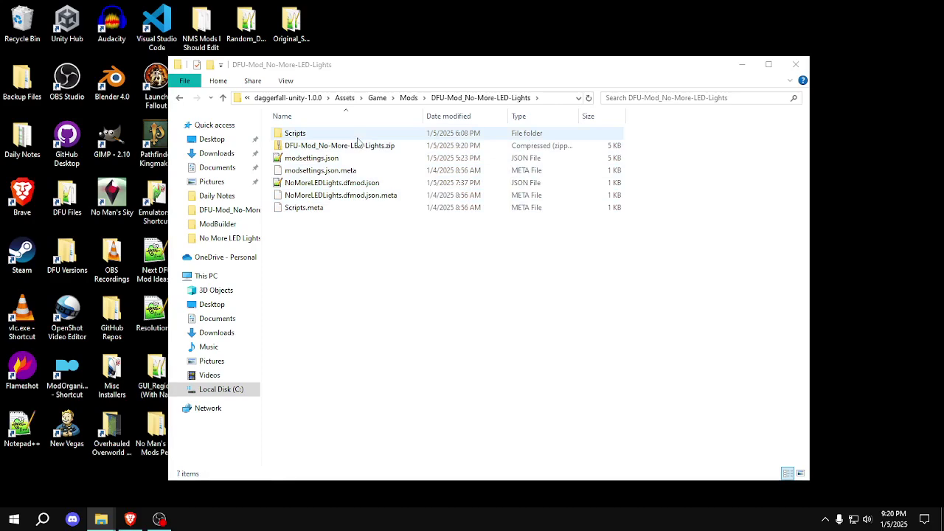
Move DFU-Mod_No-More-LED-Lights.zip to Builds_Here, close the source folder, and place the Builds_Here window over the HUD Be Gone files page
click(360, 146)
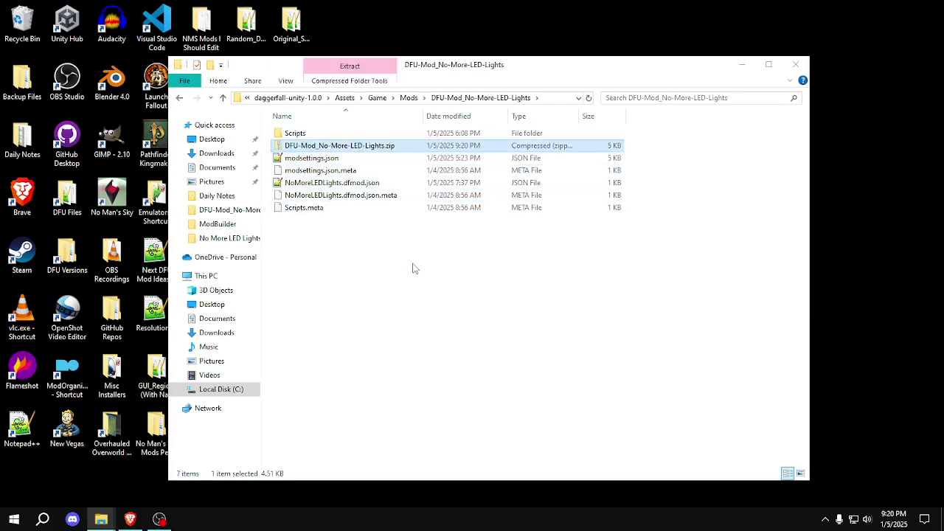
click(413, 269)
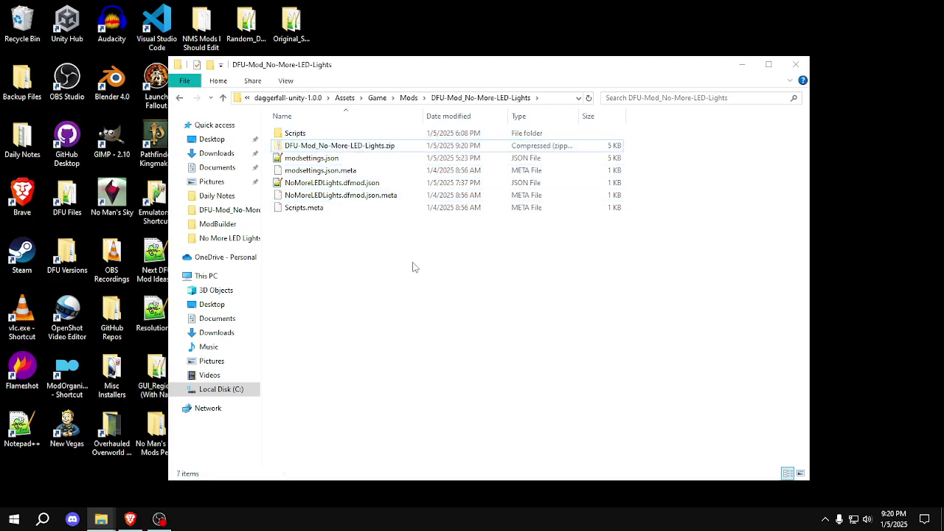
click(795, 65)
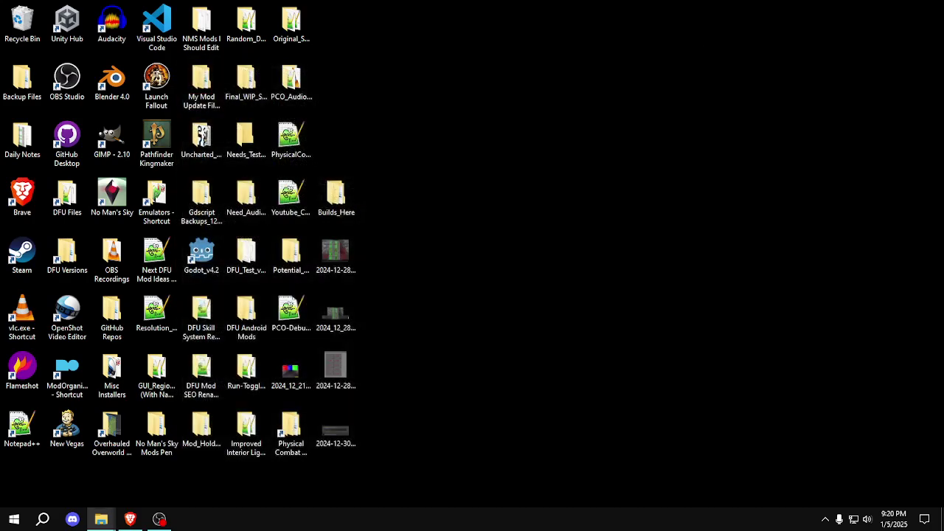
click(130, 519)
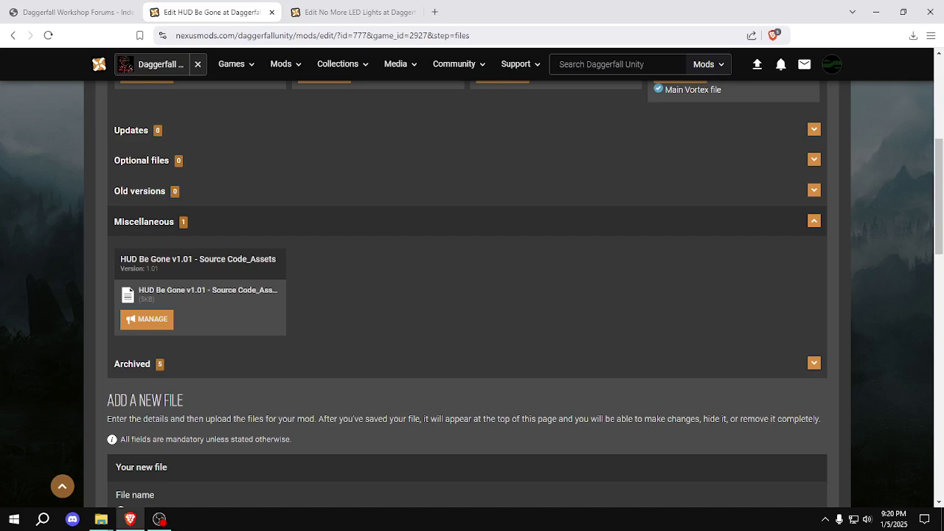
key(super+e)
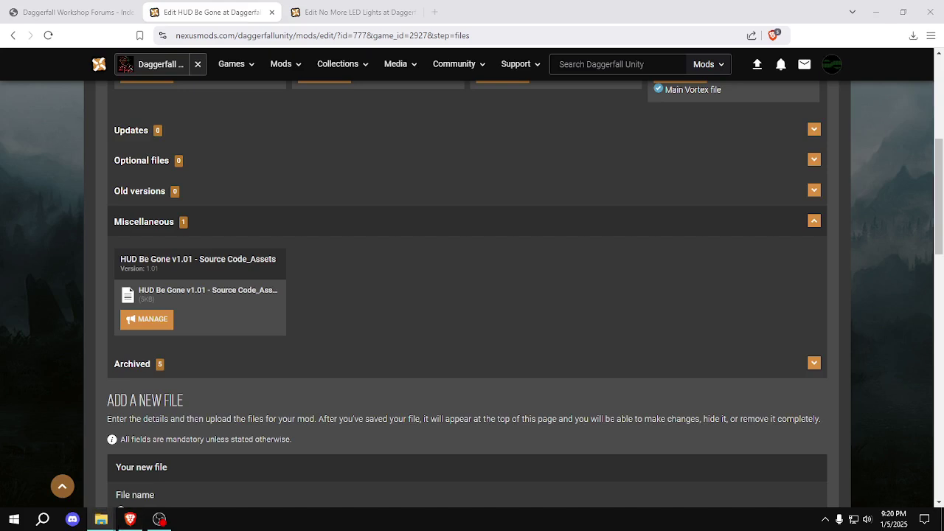
drag(599, 0, 479, 59)
Rename DFU-Mod_No-More-LED-Lights.zip as No-More-LED-Lights_v1.00_-_.zip, using the Android zip's name without its platform part
click(386, 276)
key(F2)
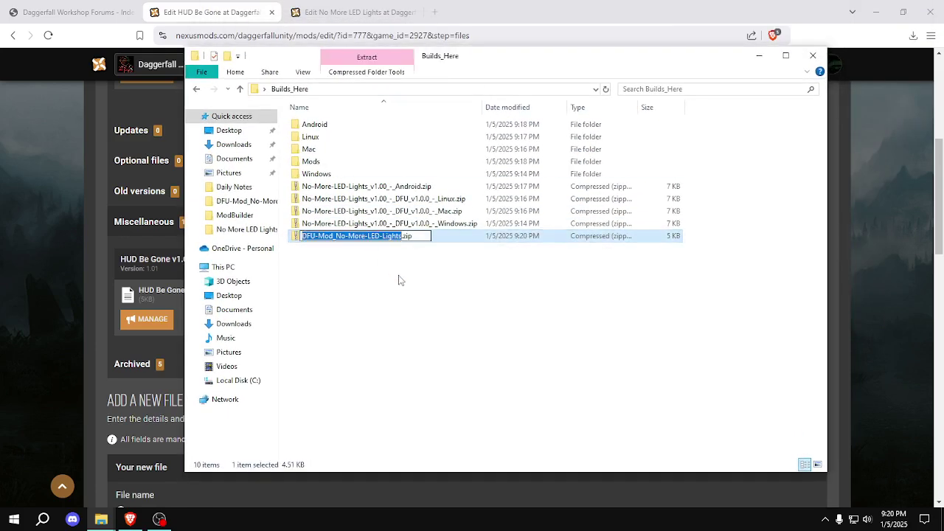
text(No-More-LED-Lights_v1.00_-_Android)
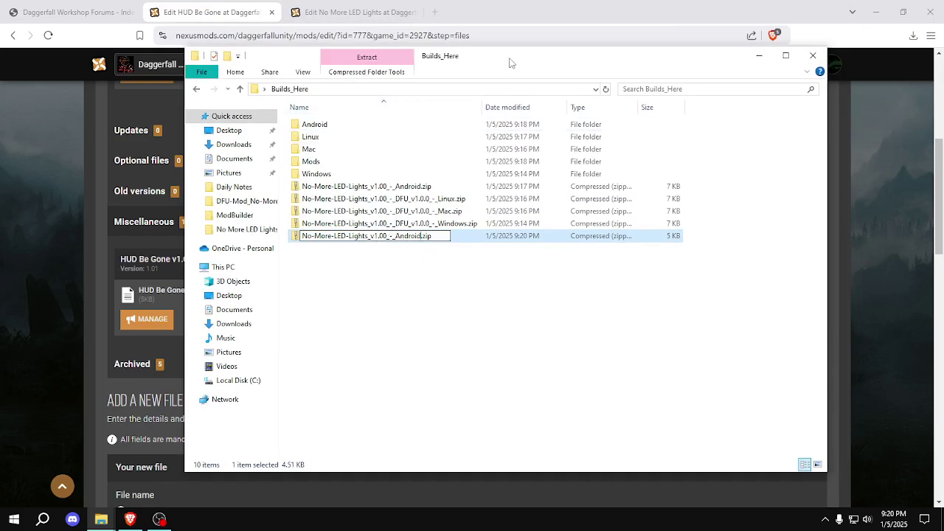
key(BackSpace)
key(BackSpace)
key(BackSpace)
key(BackSpace)
key(BackSpace)
key(BackSpace)
key(BackSpace)
key(Return)
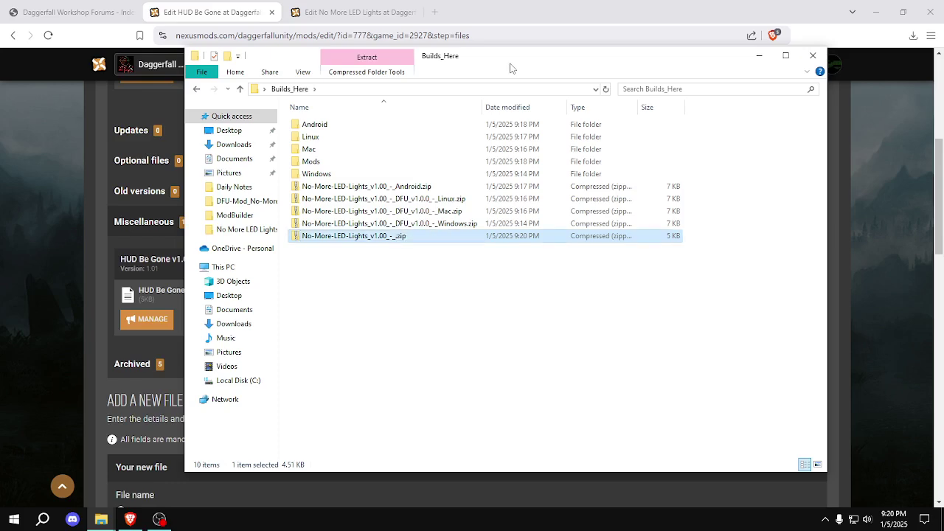
Complete the source archive's name as No-More-LED-Lights_v1.00_-_Source-Code_Assets.zip, keeping the HUD Be Gone file names in view
drag(509, 68, 592, 64)
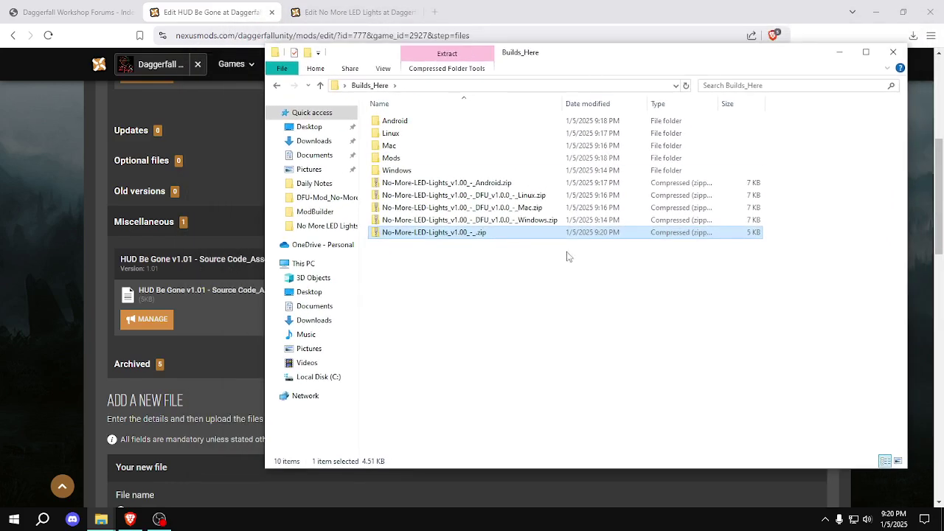
key(F2)
key(Right)
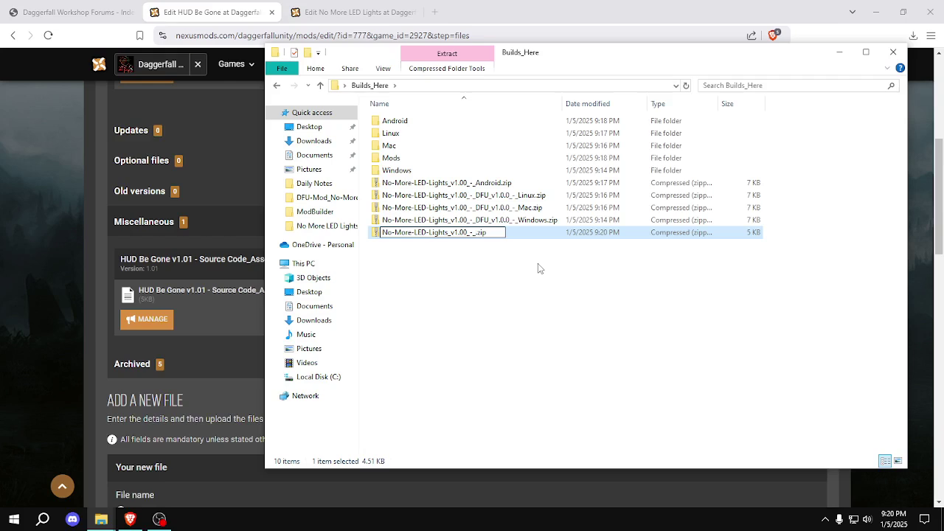
text(S)
key(BackSpace)
text(Source-Code_)
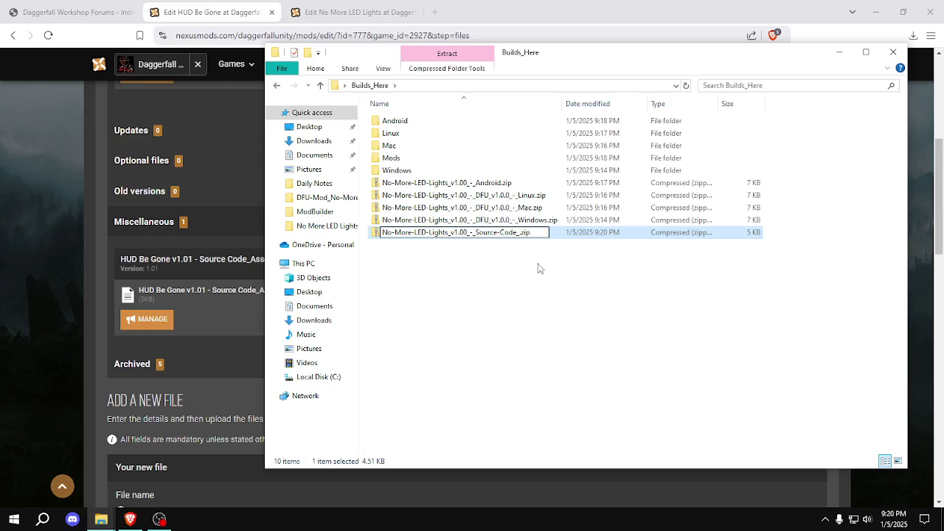
text(Assets)
key(Return)
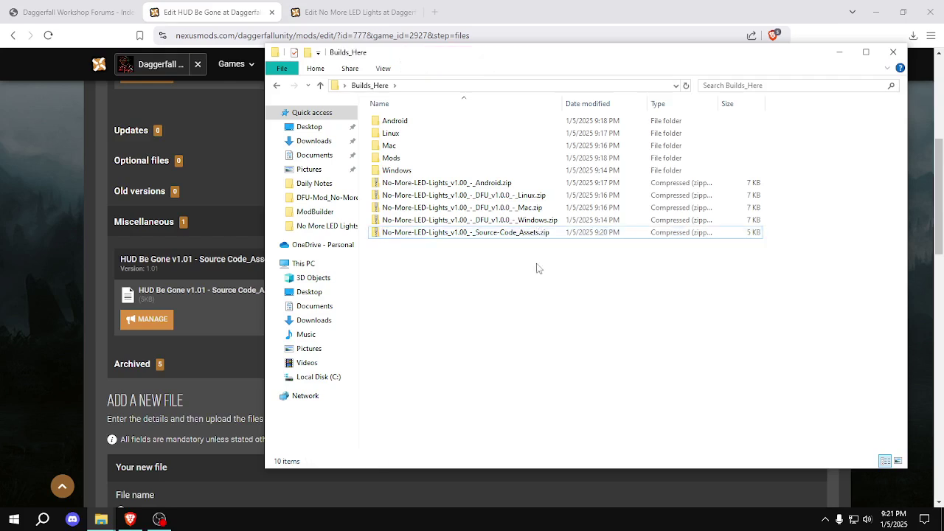
Check the contents of No-More-LED-Lights_v1.00_-_Source-Code_Assets.zip, return to Builds_Here, and put the folder window aside
double_click(477, 236)
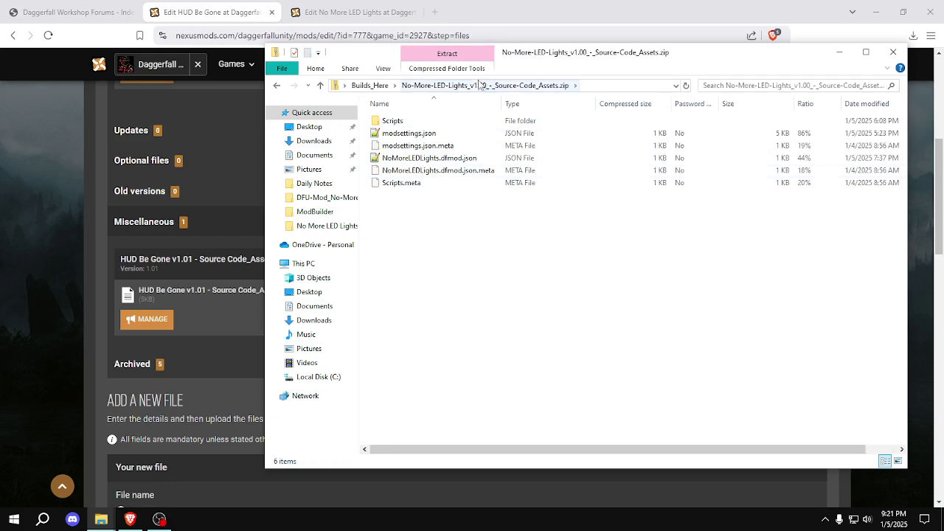
click(381, 87)
click(528, 327)
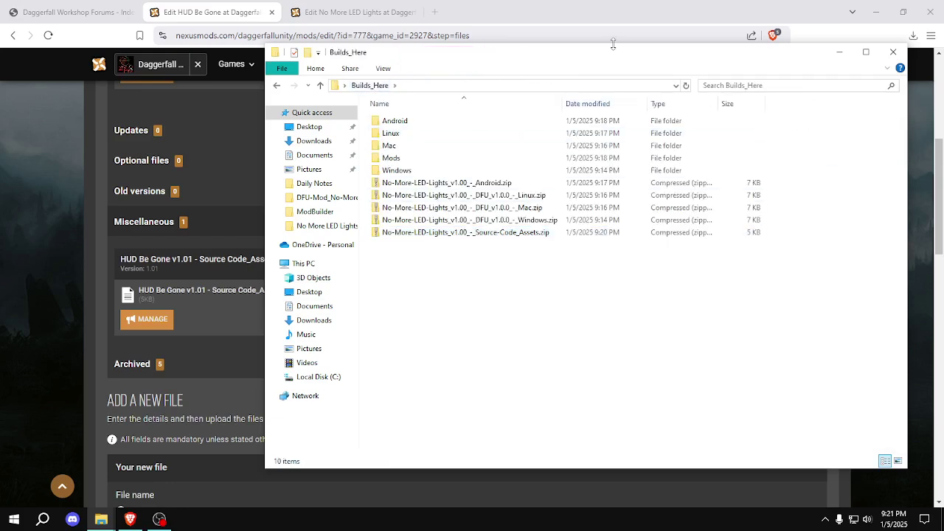
drag(620, 59, 616, 21)
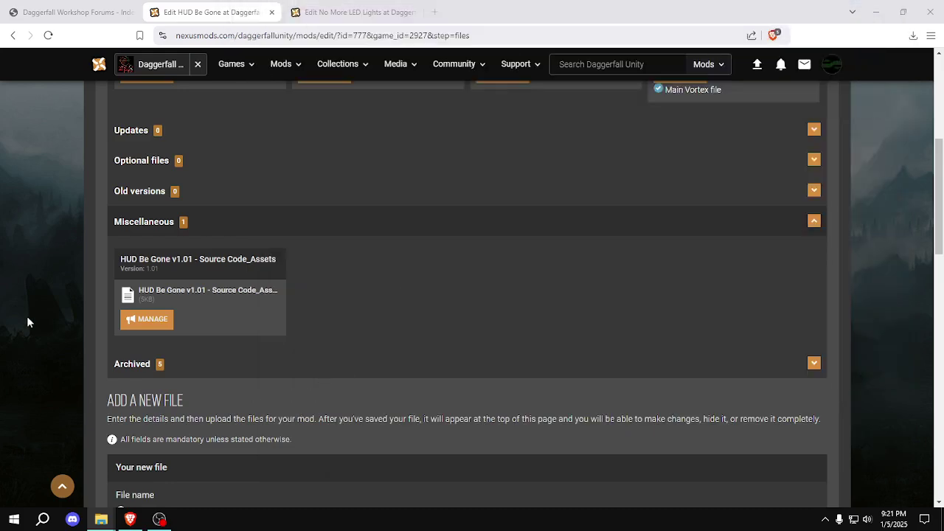
Switch to the No More LED Lights file management page and bring up its form for adding a new file
drag(940, 183, 941, 98)
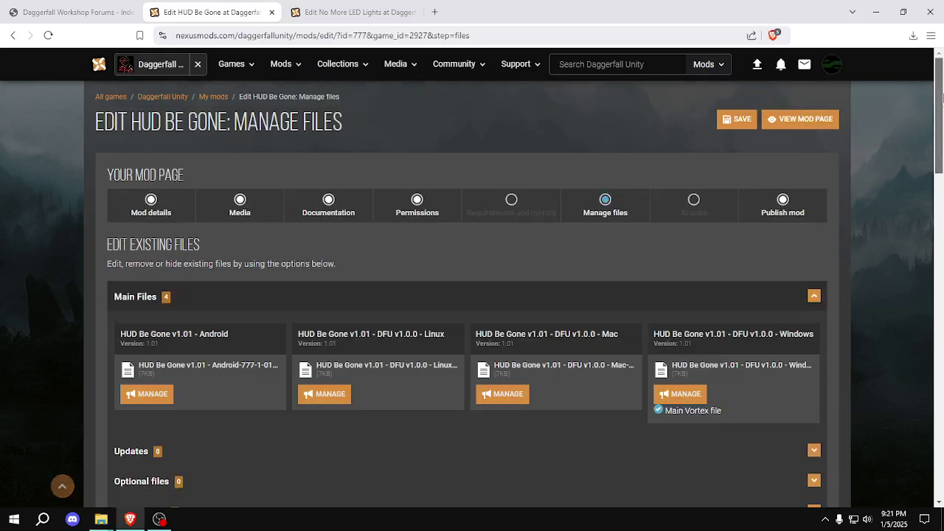
click(355, 12)
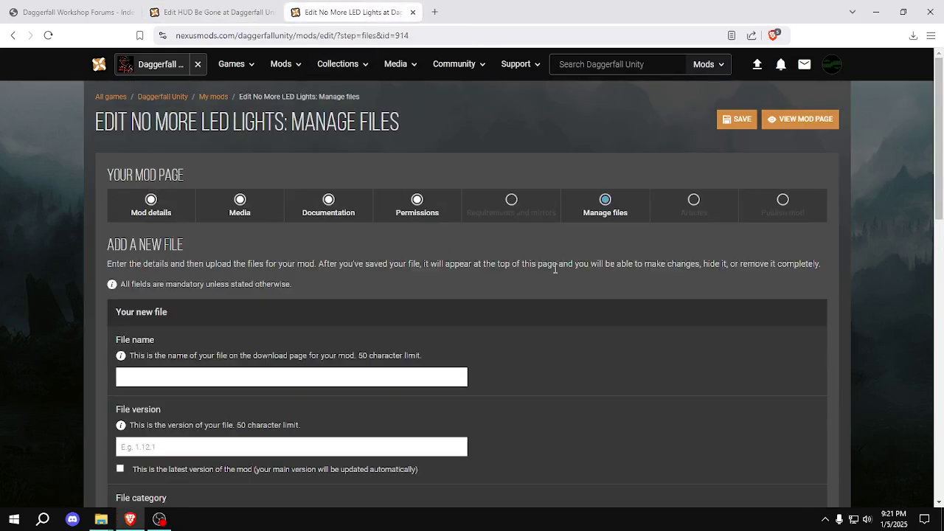
mouse_move(940, 122)
mouse_down()
mouse_move(942, 185)
mouse_move(942, 129)
mouse_up()
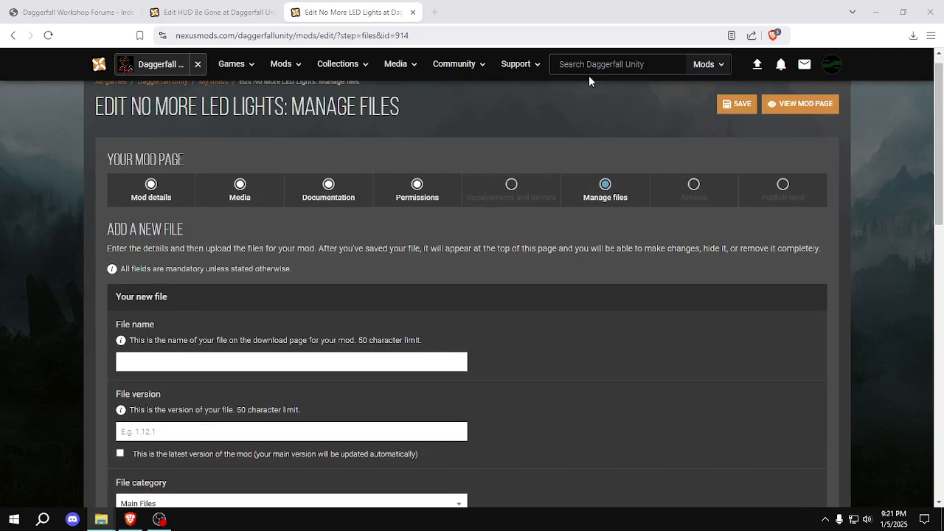
click(587, 266)
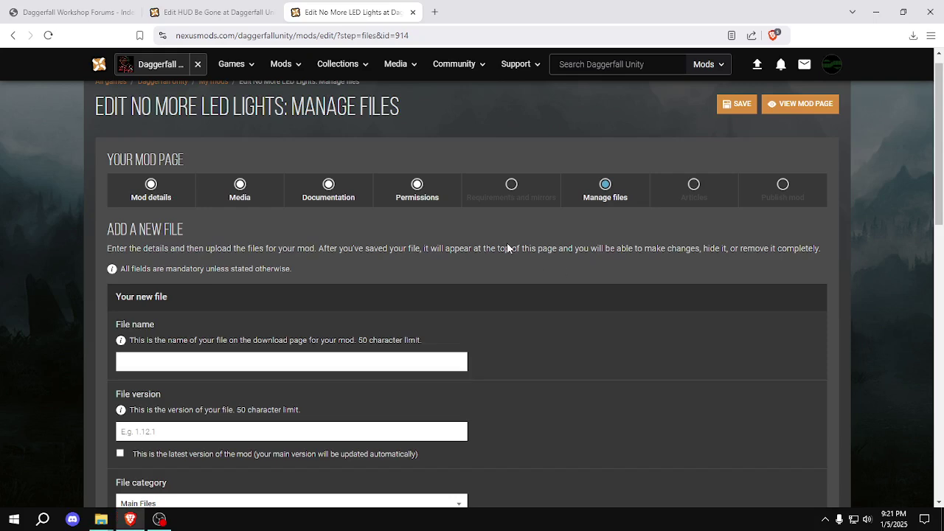
Review how the HUD Be Gone page names its main files, and return to the No More LED Lights new-file form
scroll(942, 201, down, 2)
drag(942, 201, 943, 182)
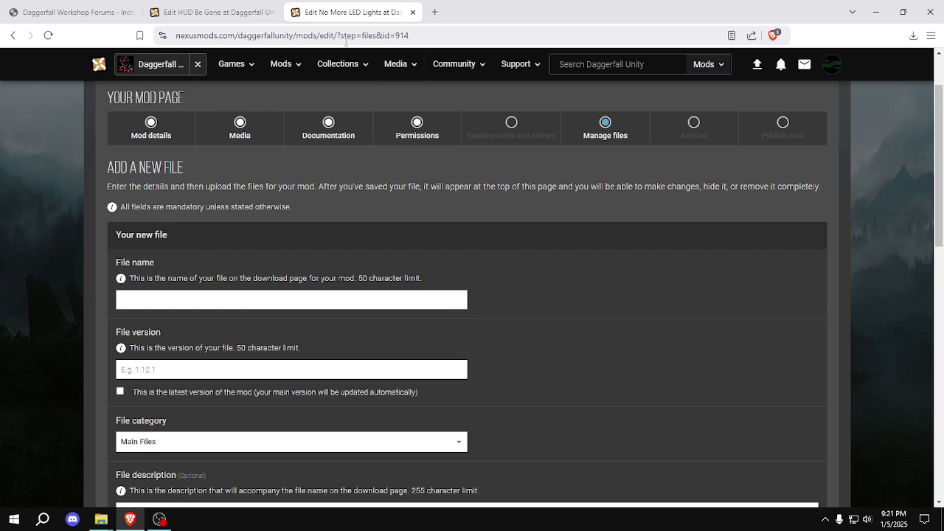
key(ctrl+shift+Tab)
drag(941, 134, 942, 158)
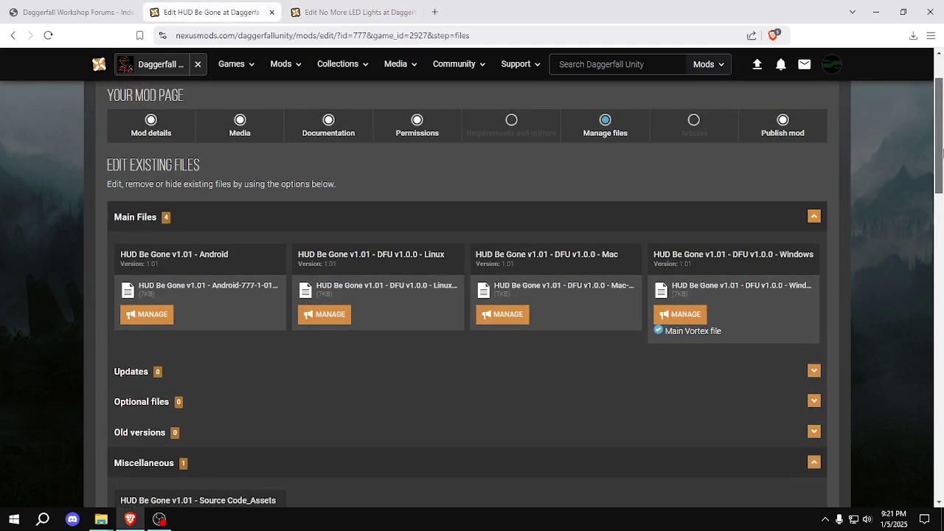
mouse_move(942, 126)
mouse_down()
mouse_move(942, 138)
mouse_move(943, 118)
mouse_up()
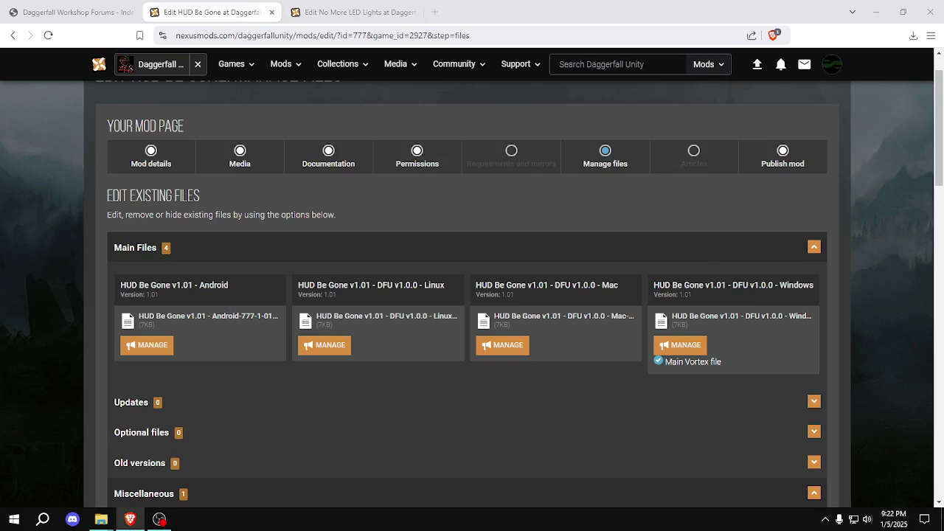
click(367, 12)
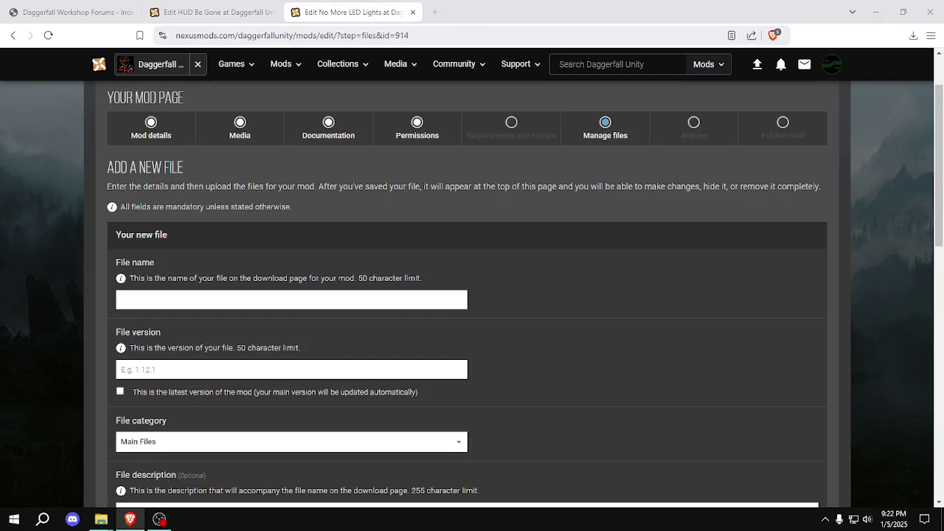
Enter the Windows zip's name as the new file's name, with spaces instead of hyphens in No More LED Lights
click(101, 519)
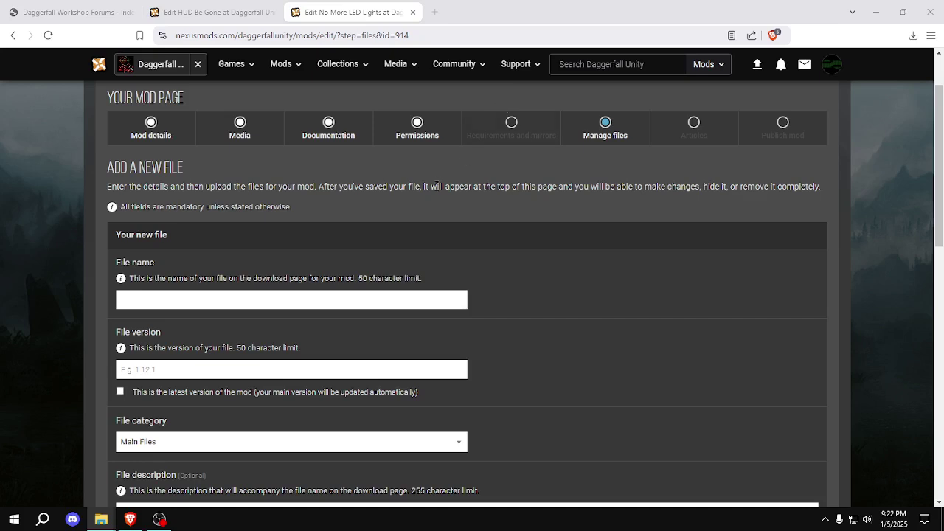
click(290, 298)
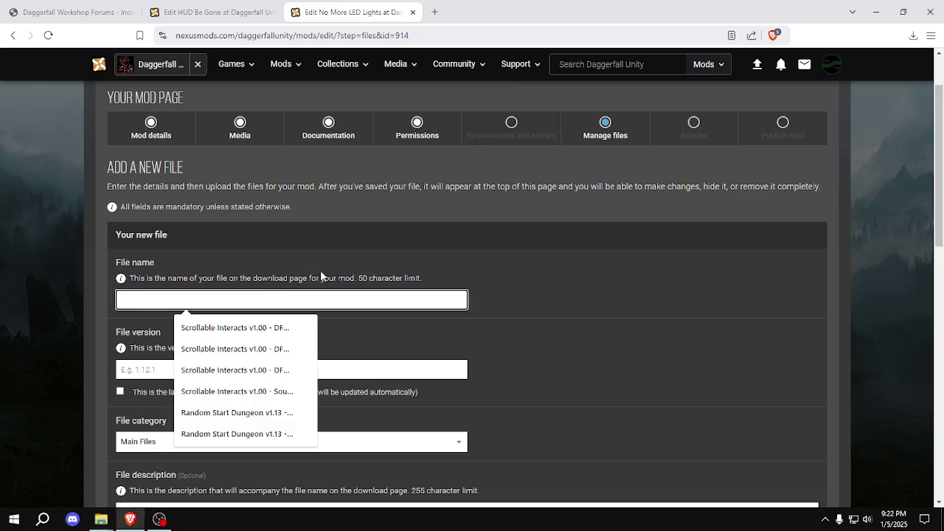
text(No-More-LED-Lights_v1.00_-_DFU_v1.0.0_-_Windows)
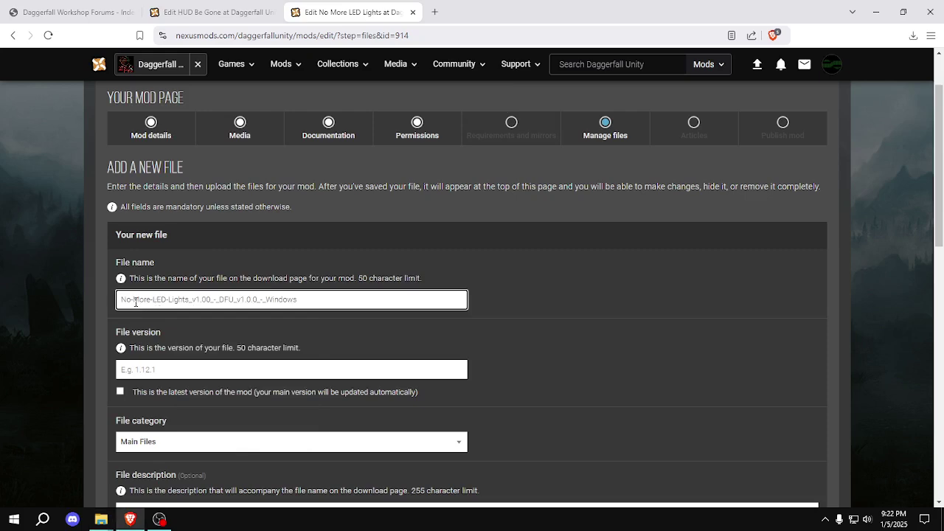
key(BackSpace)
key(BackSpace)
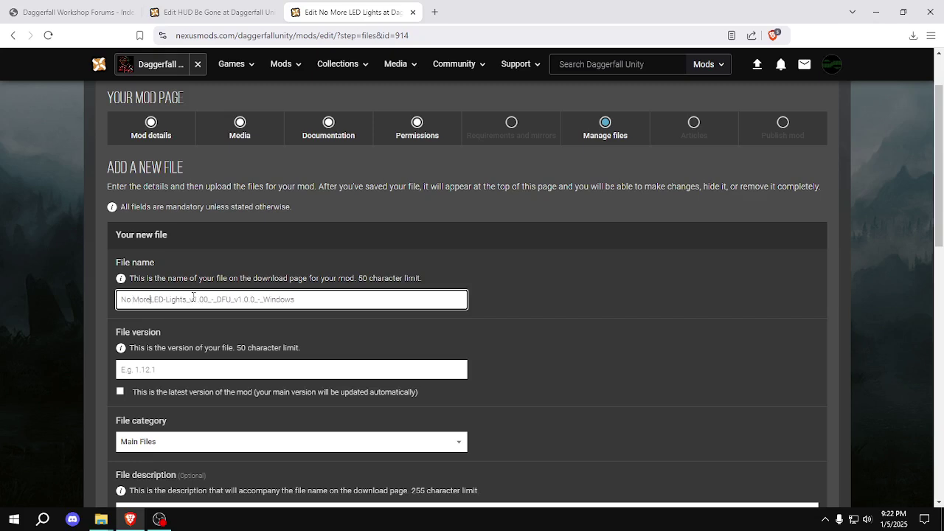
key(ctrl+Right)
key(BackSpace)
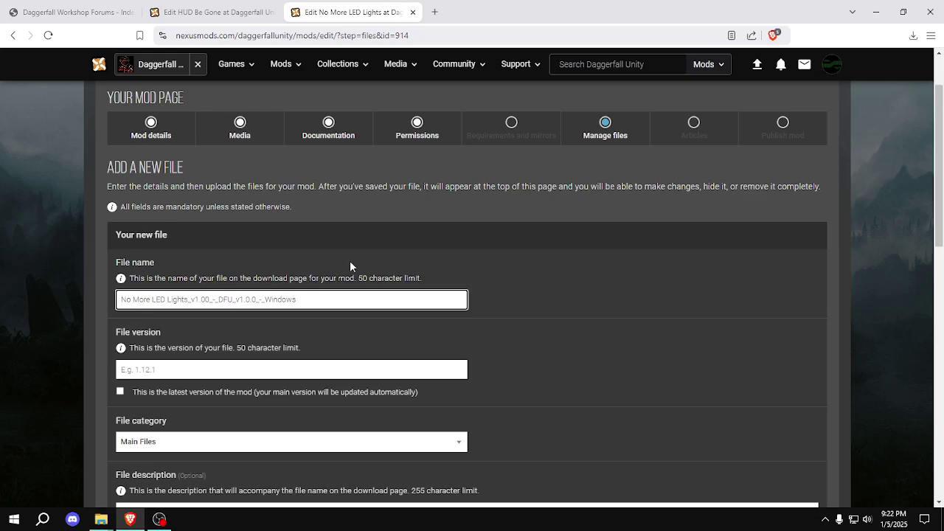
Replace the name's underscores with spaces to match the HUD Be Gone format: No More LED Lights v1.00 - DFU v1.0.0 - Windows
key(ctrl+Right)
key(BackSpace)
key(ctrl+Right)
key(shift+Right)
key(shift+Right)
text(-)
click(225, 14)
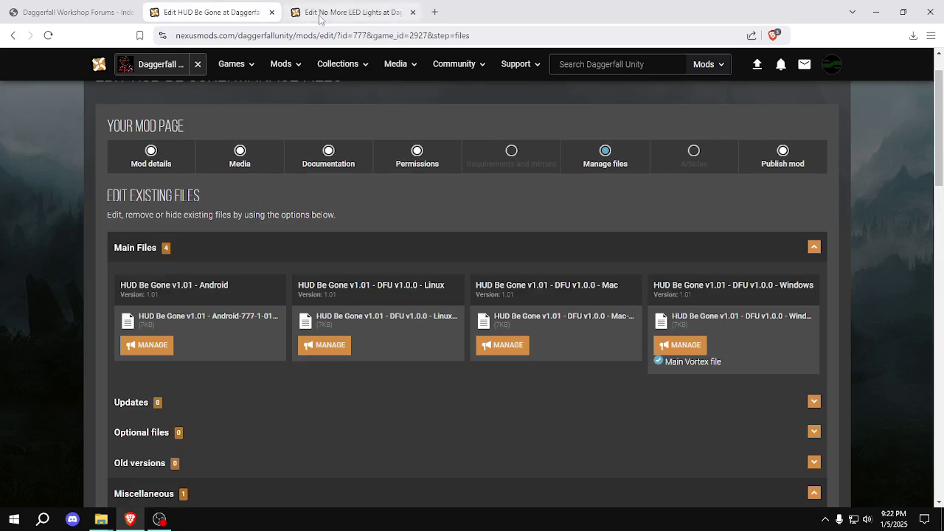
click(352, 12)
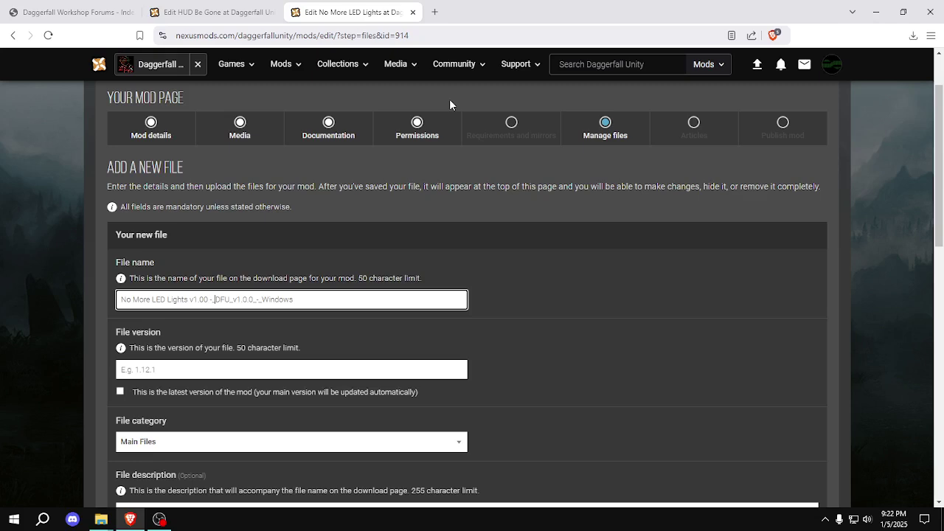
key(BackSpace)
key(BackSpace)
key(BackSpace)
key(BackSpace)
text(ddd)
Set the Windows file's version to 1.00 and mark it as the latest version of the mod
drag(942, 134, 942, 148)
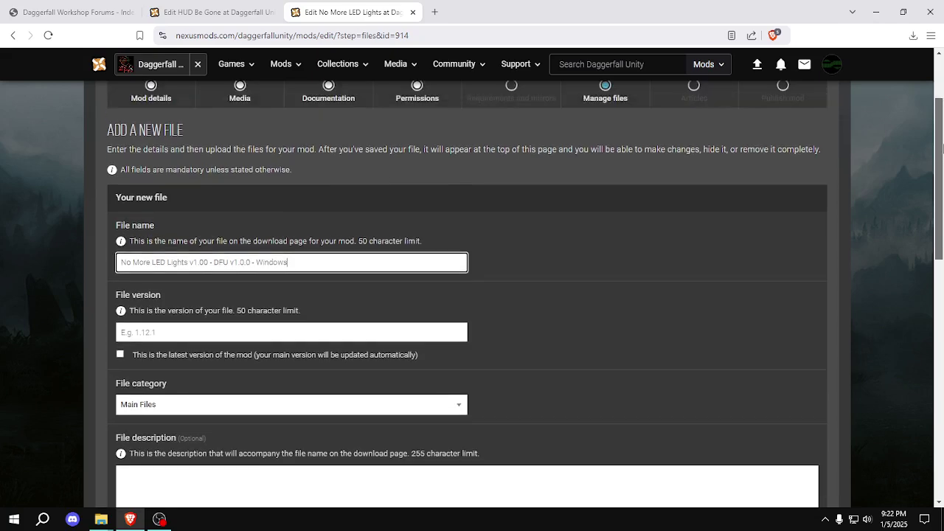
click(195, 332)
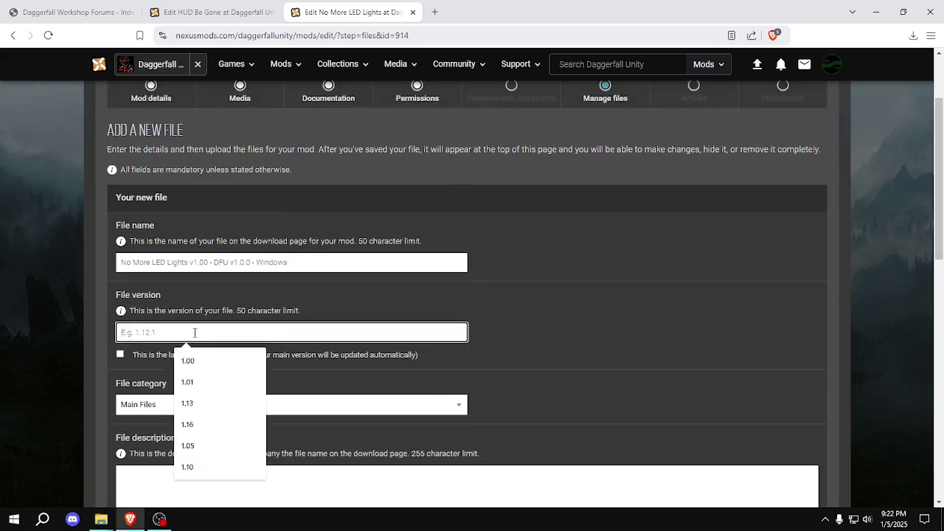
text(1.00)
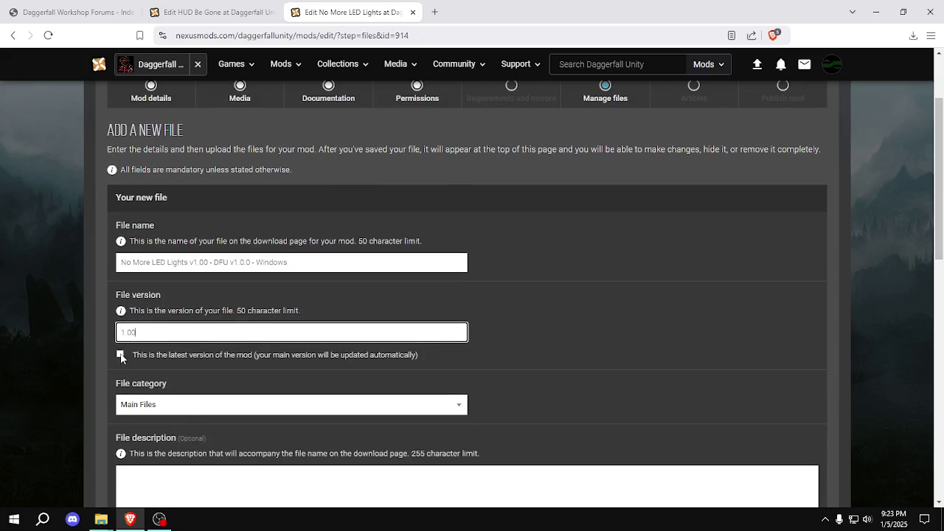
click(121, 355)
Copy the description from the HUD Be Gone Windows file's details and return to the No More LED Lights form
scroll(840, 235, down, 2)
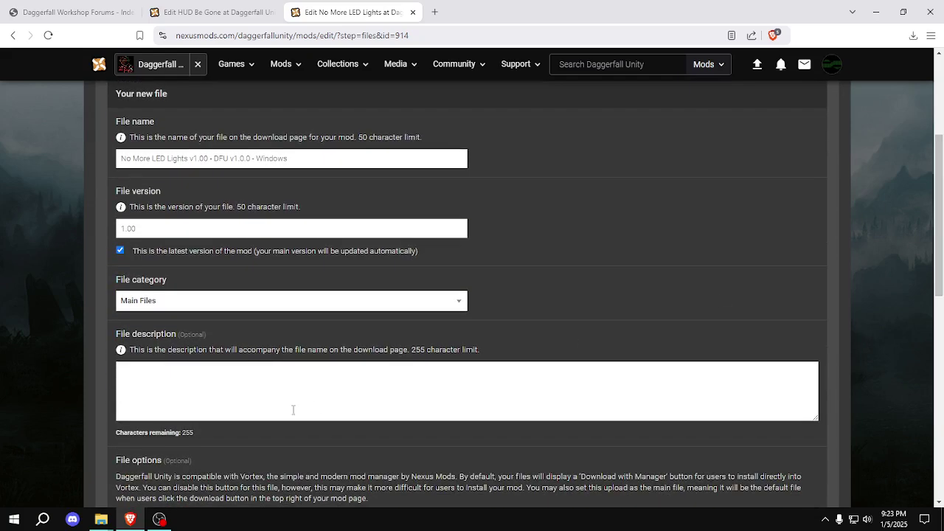
click(211, 12)
mouse_move(151, 346)
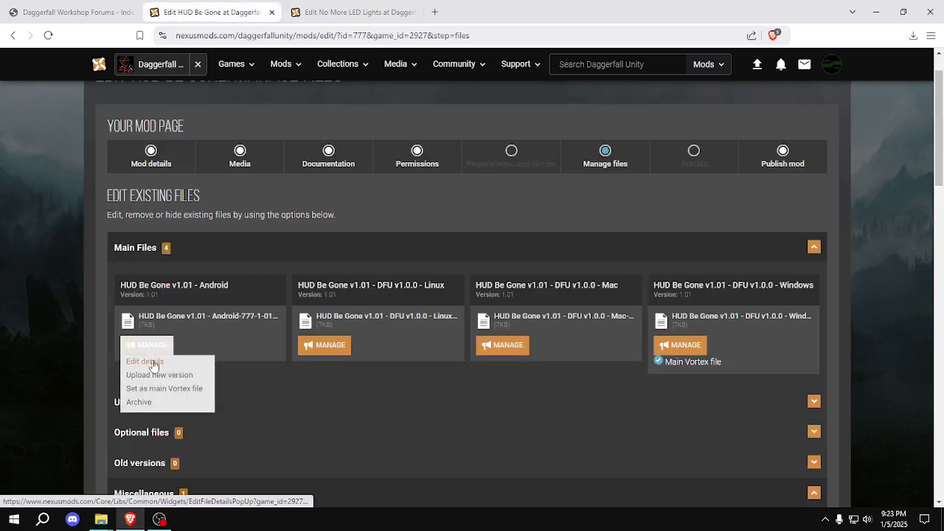
mouse_move(725, 353)
click(670, 361)
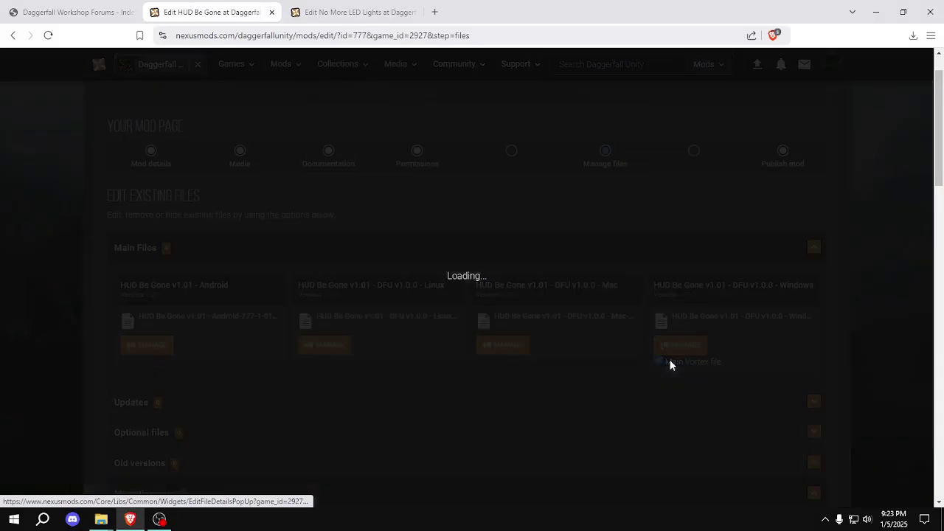
click(388, 343)
key(ctrl+a)
key(ctrl+c)
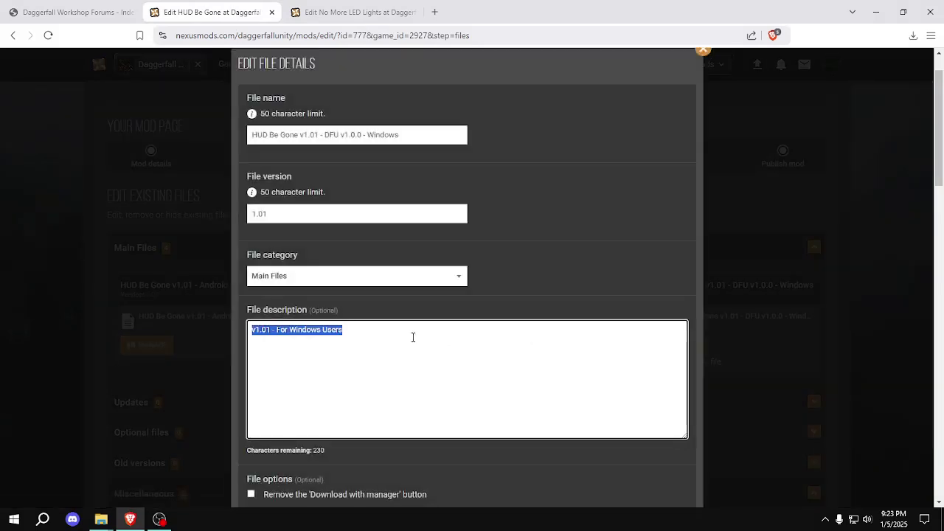
key(Right)
click(704, 57)
click(350, 12)
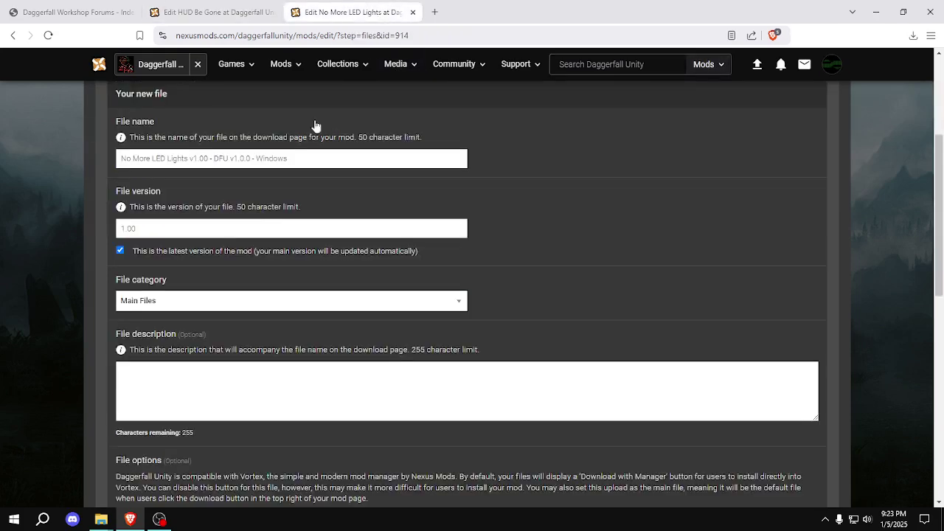
Fill in the file description as "v1.00 - For Windows Users" and set the file as the main Vortex file
click(163, 384)
key(ctrl+v)
click(138, 372)
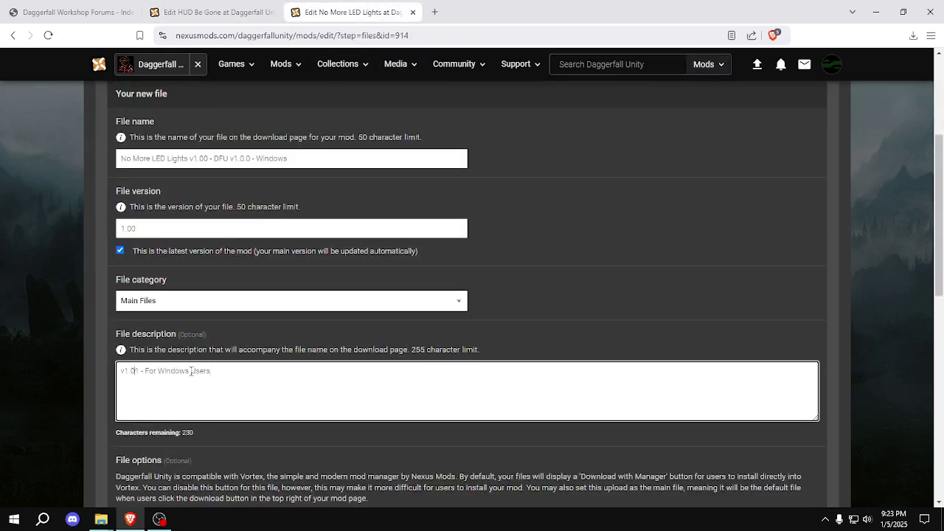
key(BackSpace)
text(0)
drag(942, 279, 942, 340)
click(120, 362)
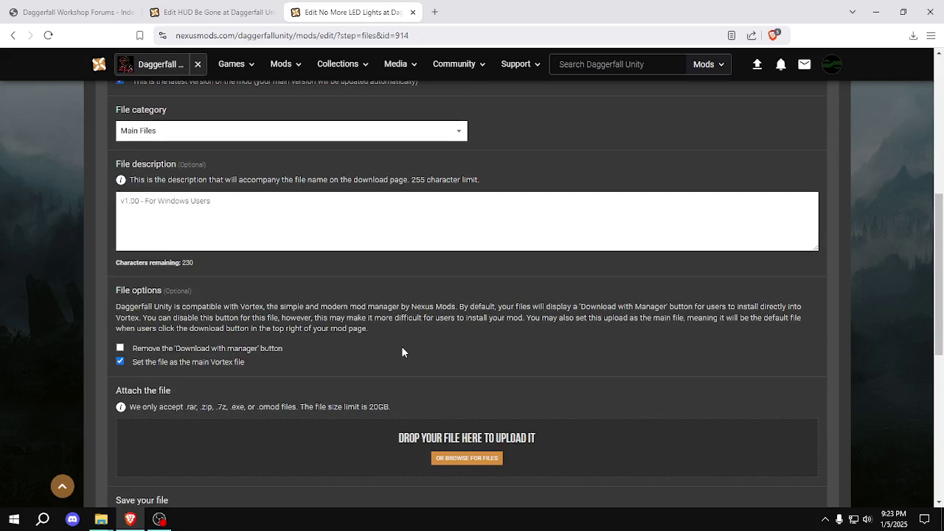
Attach No-More-LED-Lights_v1.00_-_DFU_v1.0.0_-_Windows.zip to the upload form and save the file
drag(942, 266, 942, 293)
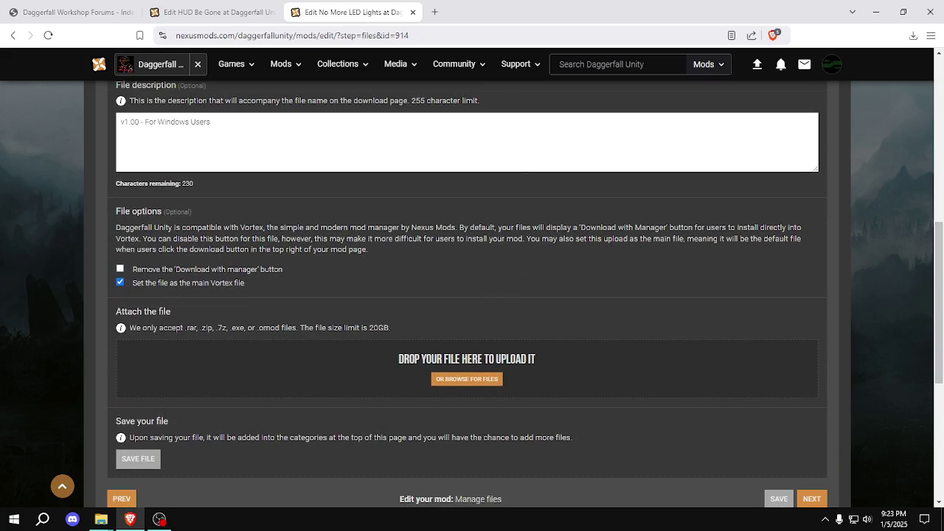
key(alt+Tab)
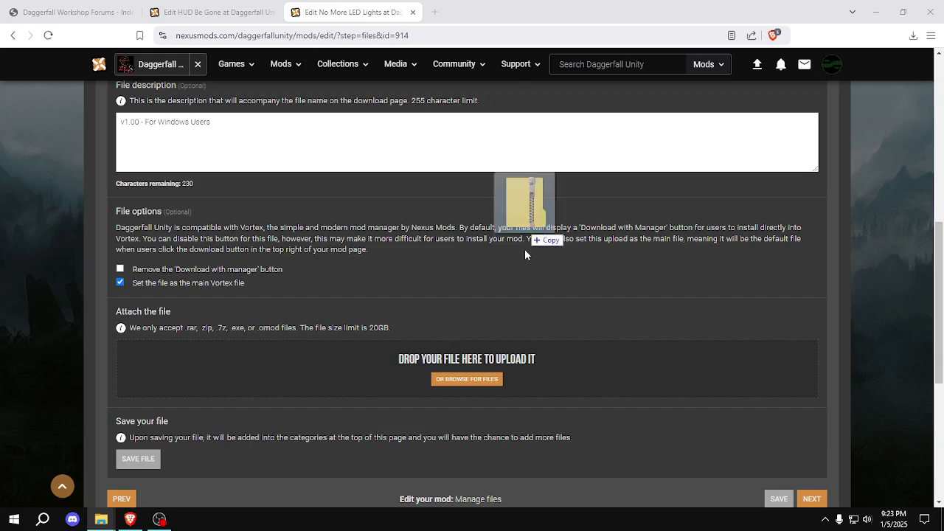
drag(524, 248, 476, 378)
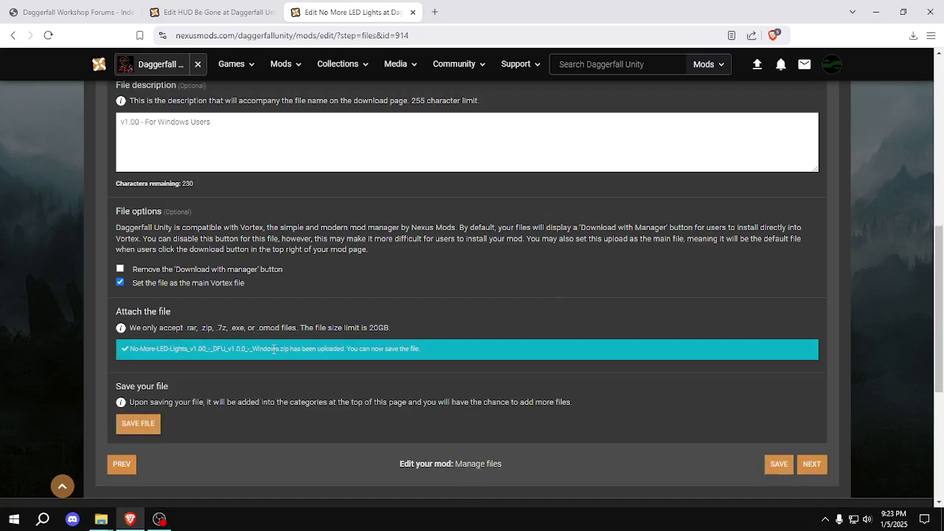
click(135, 426)
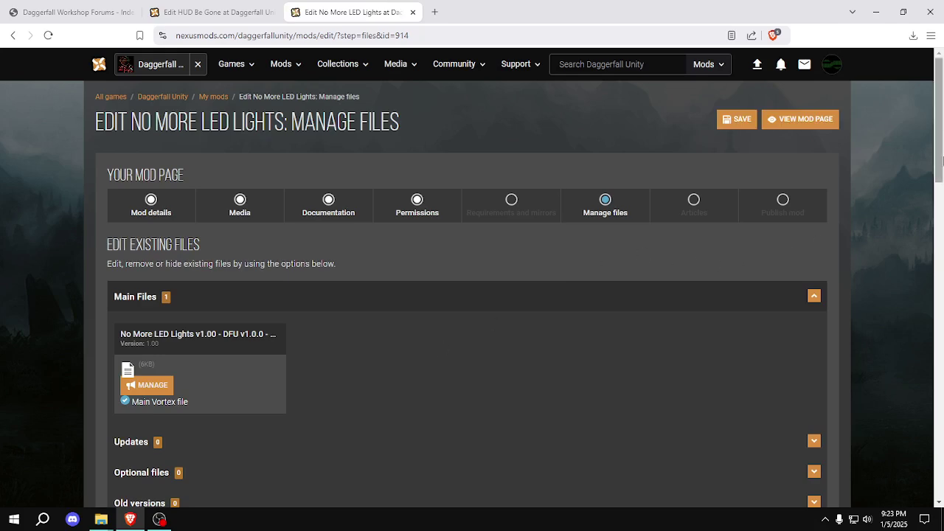
Check the details of the uploaded Windows file, close them, and save the mod page
drag(941, 134, 943, 168)
scroll(943, 168, up, 2)
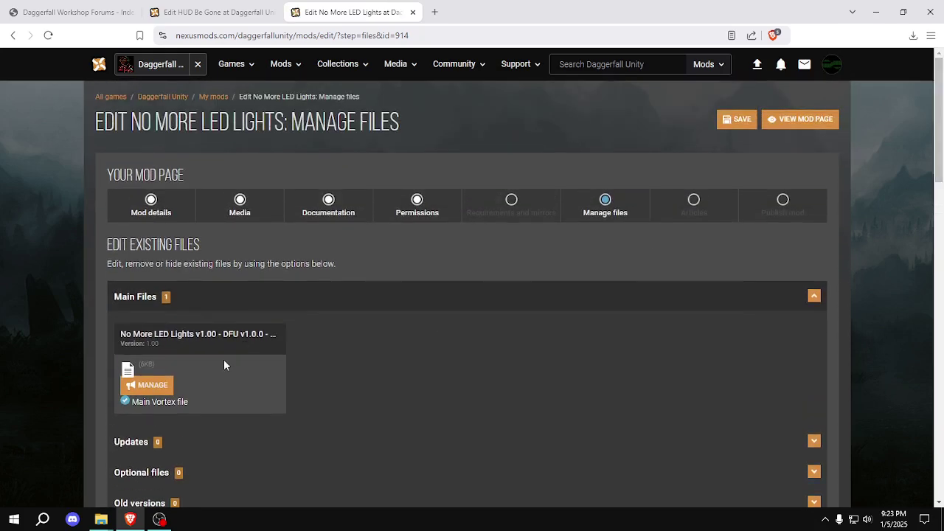
click(150, 385)
click(146, 401)
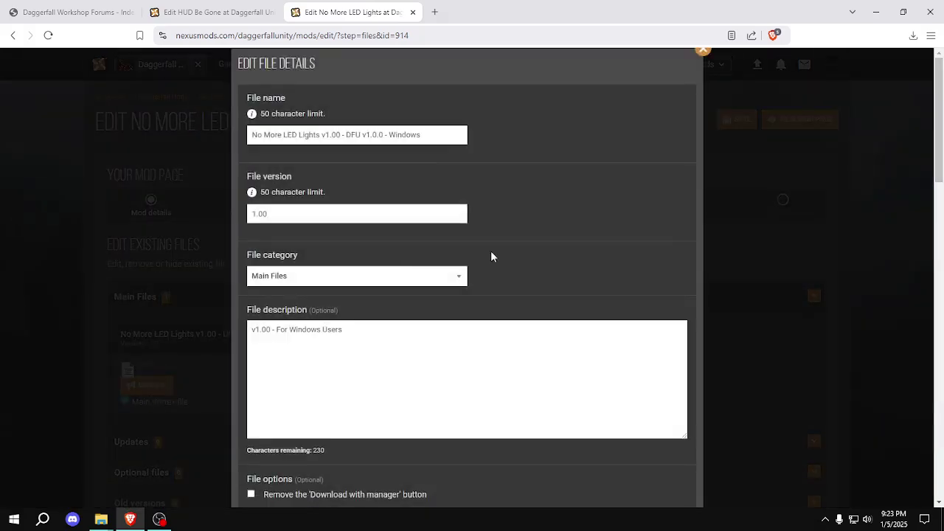
click(703, 50)
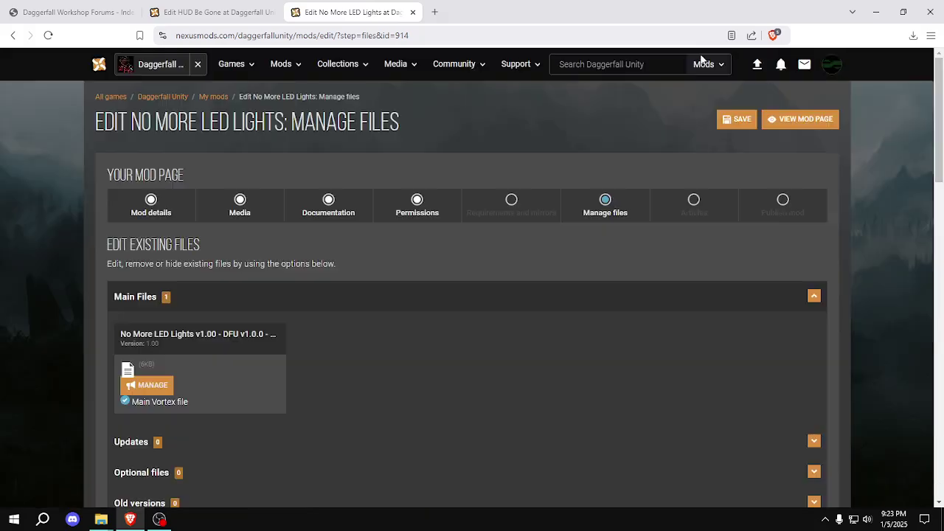
click(731, 119)
Enter the Mac zip's name as the next new file's name, with spaces instead of hyphens in No More LED Lights
drag(939, 147, 942, 266)
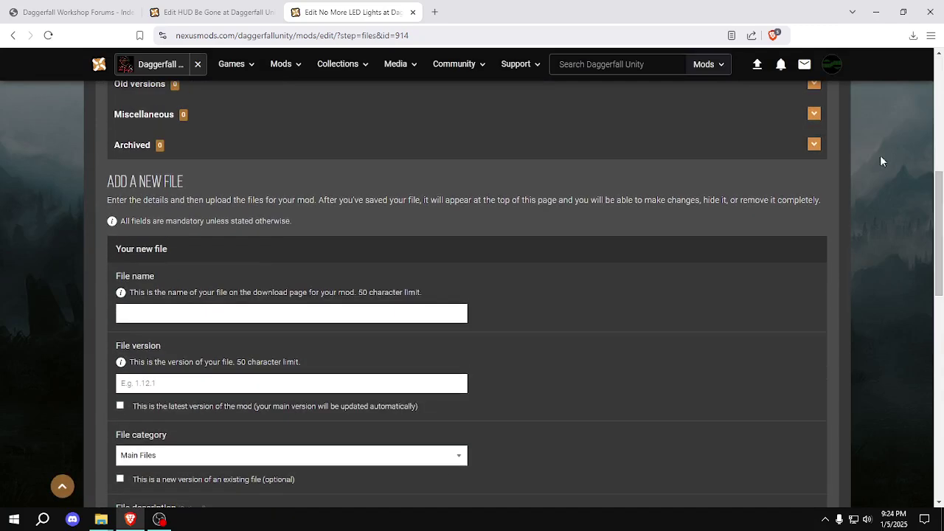
click(101, 519)
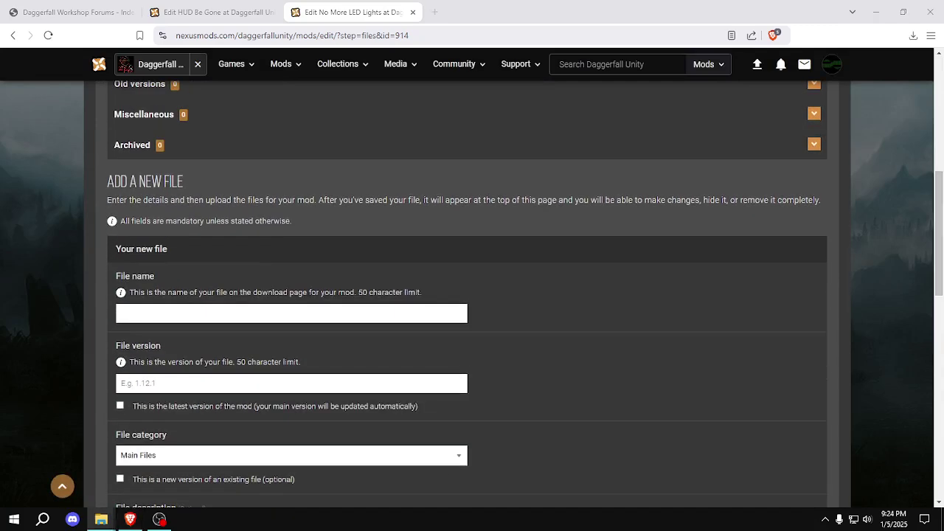
click(236, 314)
text(No-More-LED-Lights_v1.00_-_DFU_v1.0.0_-_Mac)
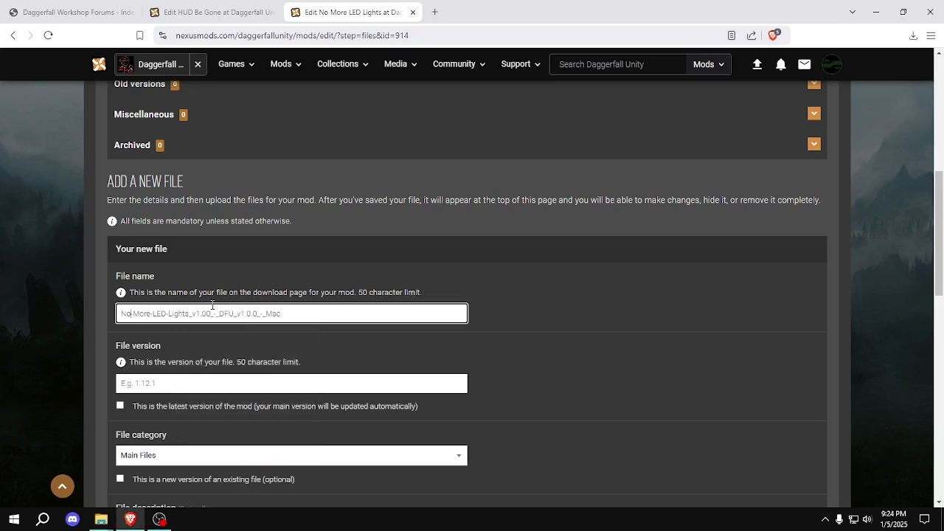
key(BackSpace)
key(BackSpace)
key(Right)
key(Right)
key(Right)
key(BackSpace)
Replace the underscores in the Mac file's name with spaces, making it No More LED Lights v1.00 - DFU v1.0.0 - Mac
key(Right)
key(Right)
key(Right)
key(Right)
key(Right)
key(BackSpace)
key(BackSpace)
key(BackSpace)
key(Right)
key(Right)
key(BackSpace)
key(Right)
key(Right)
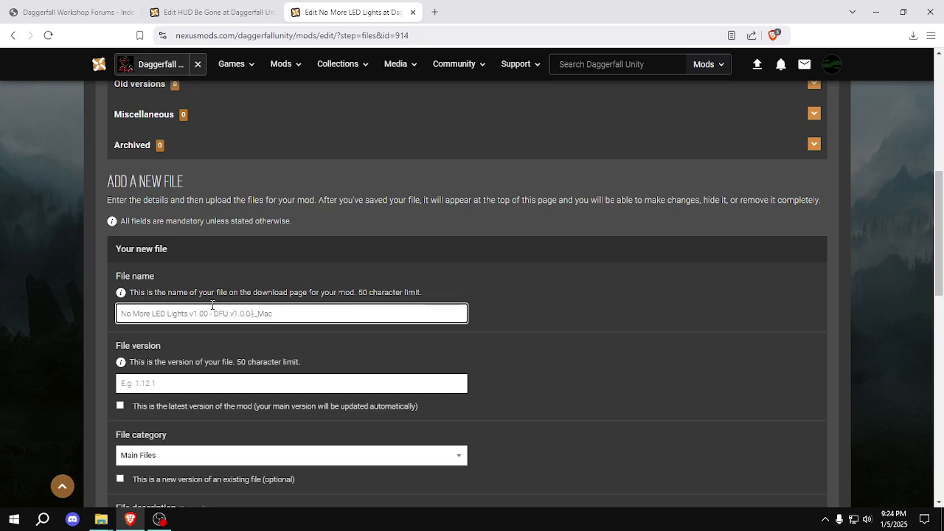
key(BackSpace)
Set the Mac file's version to 1.00 and mark it as the latest version of the mod
click(186, 379)
text(1.0)
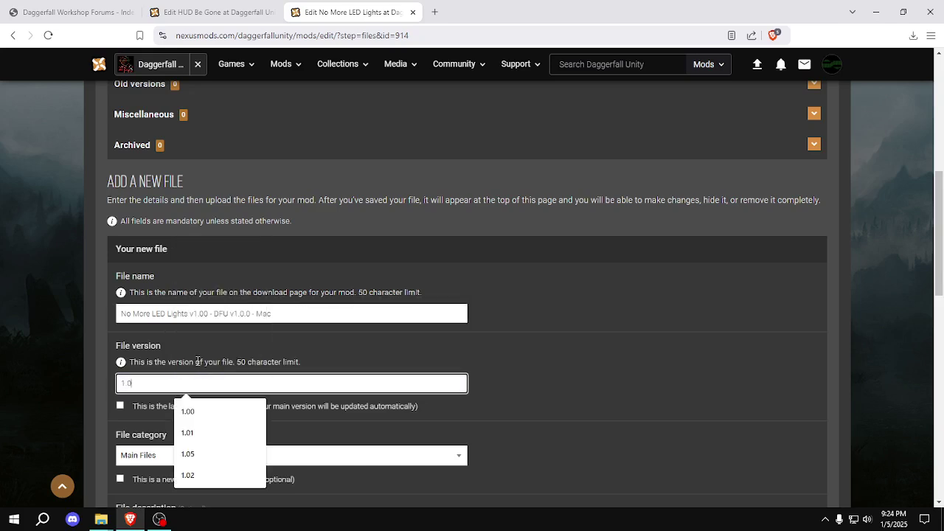
click(188, 411)
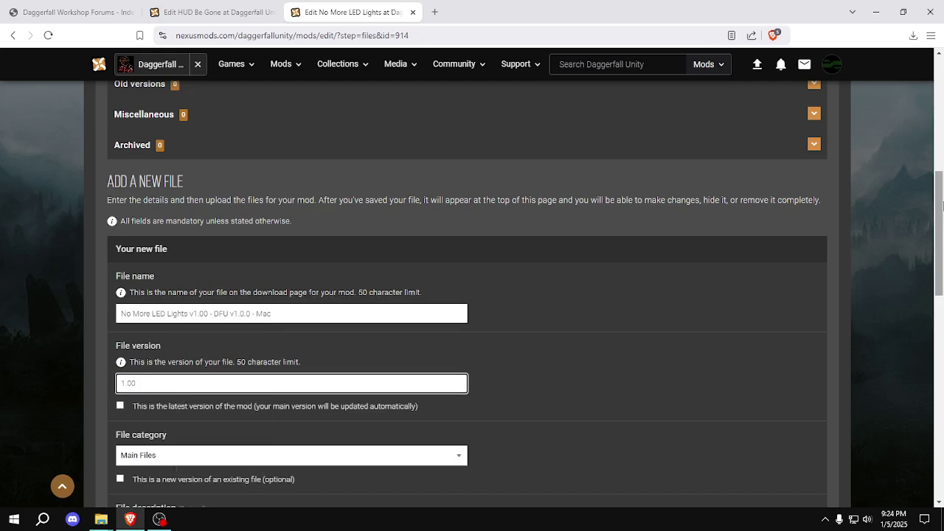
scroll(943, 205, down, 2)
click(120, 290)
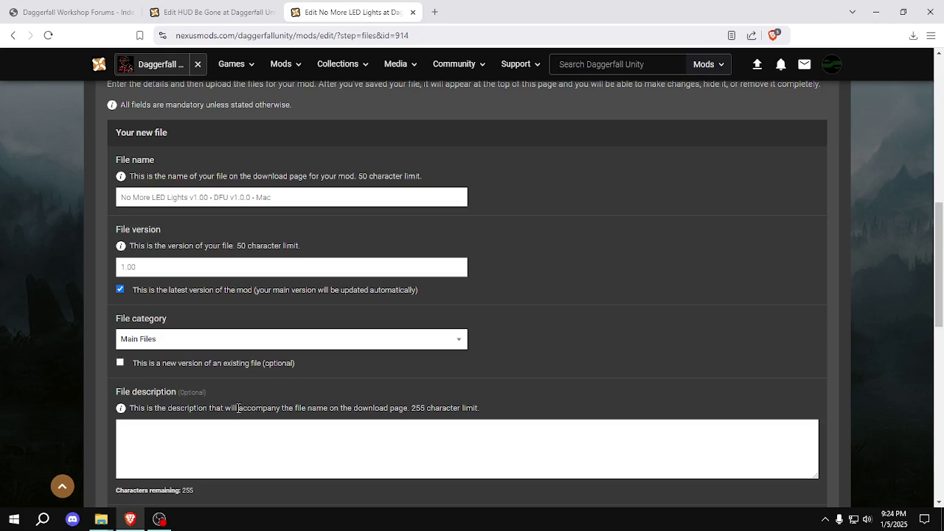
click(222, 13)
click(504, 345)
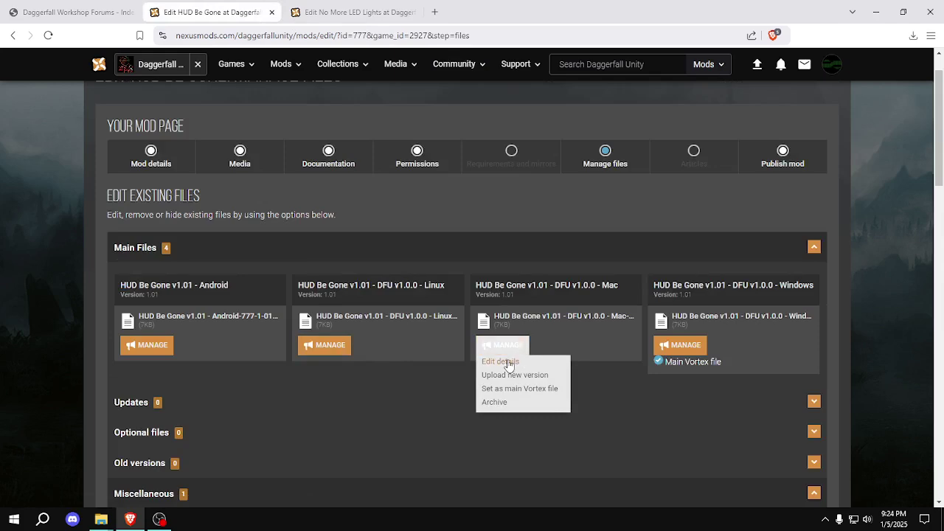
click(508, 362)
triple_click(451, 346)
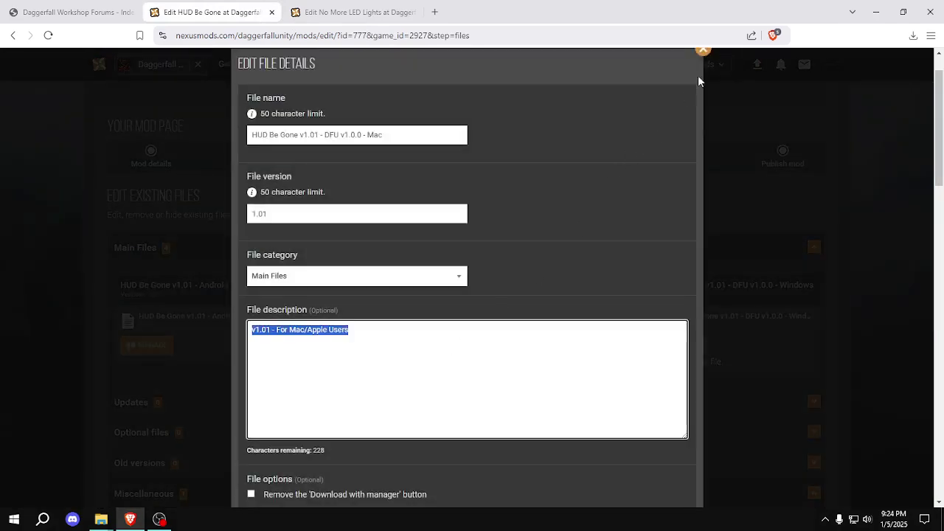
key(ctrl+c)
click(703, 50)
Paste the copied text as the No More LED Lights Mac file's description and change it to v1.00 - For Mac/Apple Users
click(354, 13)
click(211, 437)
key(ctrl+v)
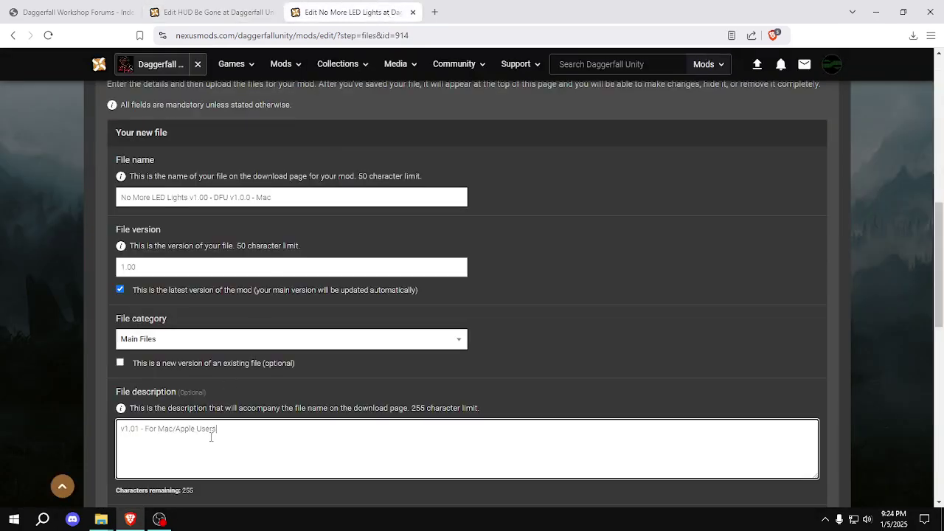
click(140, 426)
key(BackSpace)
text(00 - For Mac/Apple Users)
Upload No-More-LED-Lights_v1.00_-_DFU_v1.0.0_-_Mac.zip as the attached file and save the new file entry
scroll(943, 272, down, 1)
scroll(943, 272, down, 3)
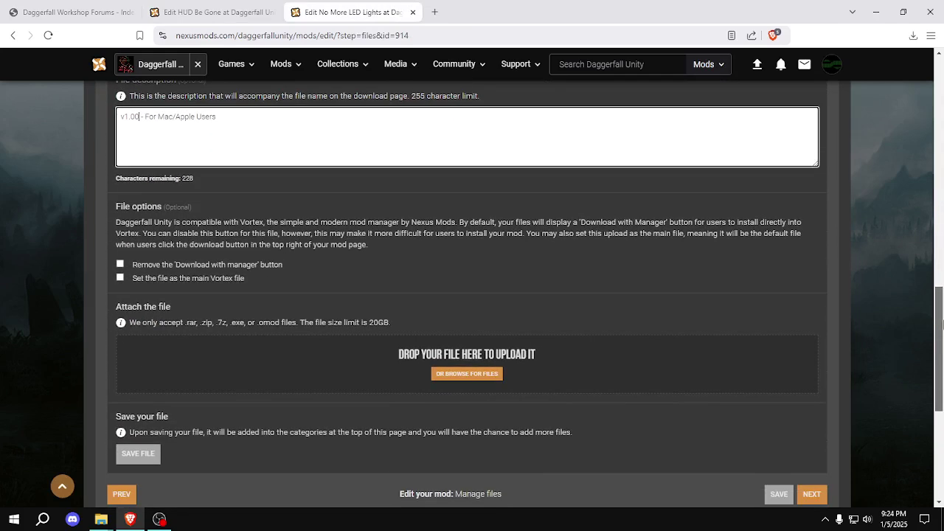
drag(943, 272, 943, 353)
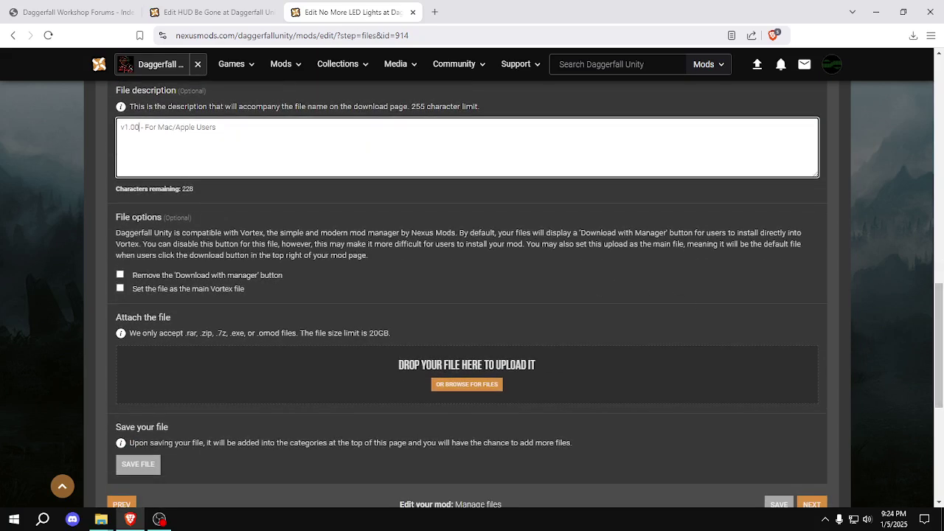
click(101, 519)
drag(525, 241, 465, 378)
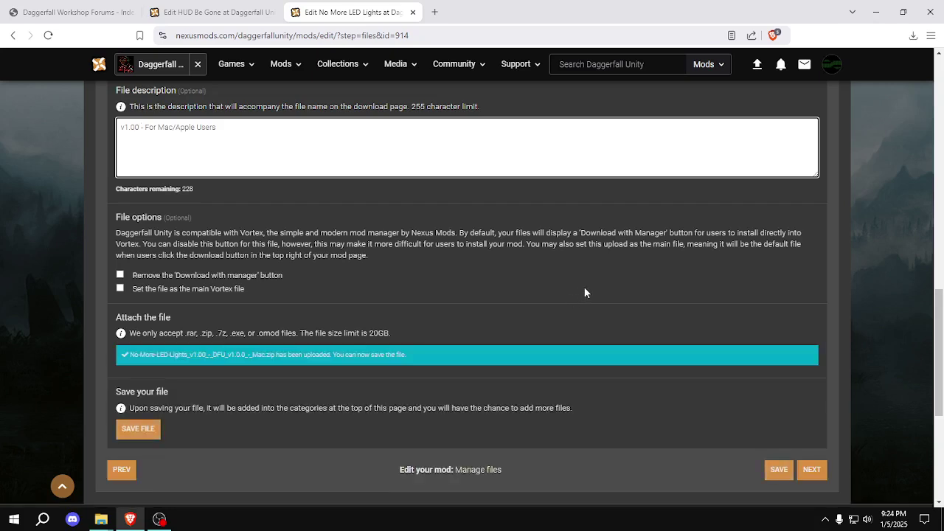
click(138, 431)
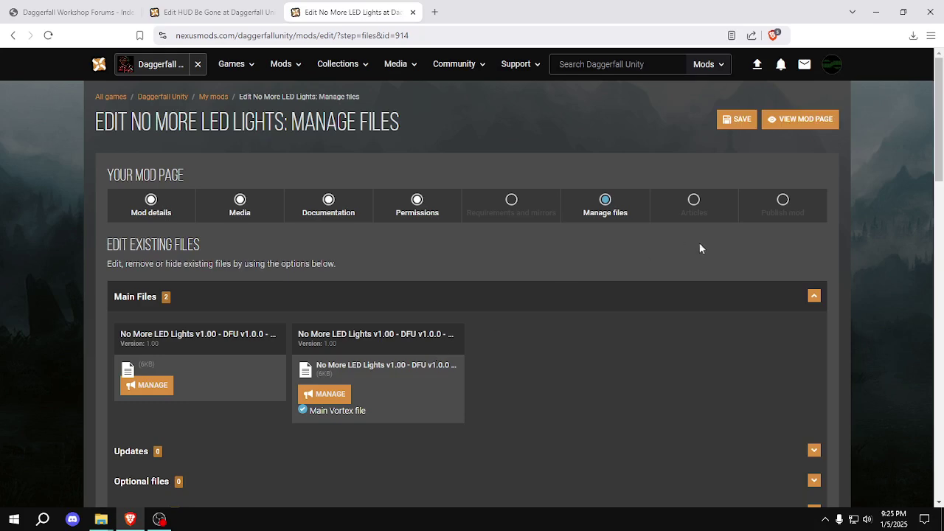
Enter the Linux zip's name as the next new file's name, with spaces as separators in No More LED Lights v1.00
drag(939, 147, 939, 279)
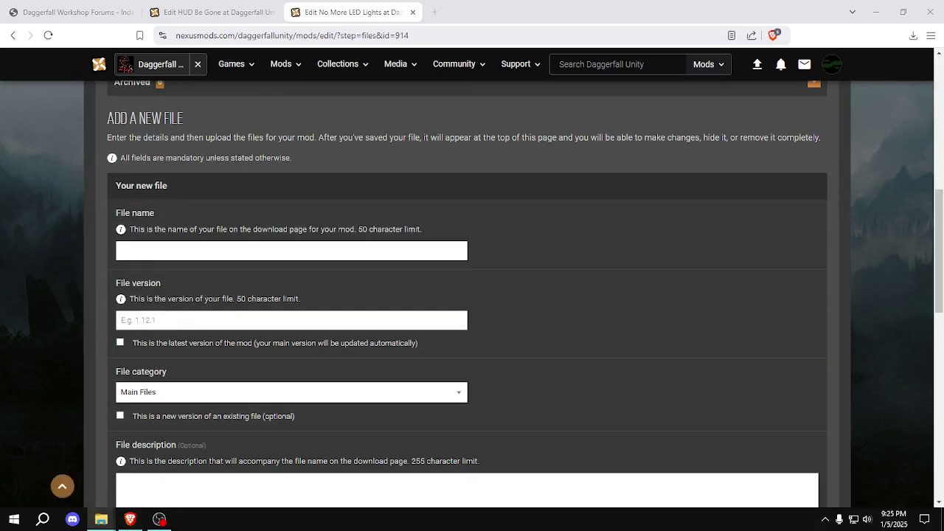
click(331, 259)
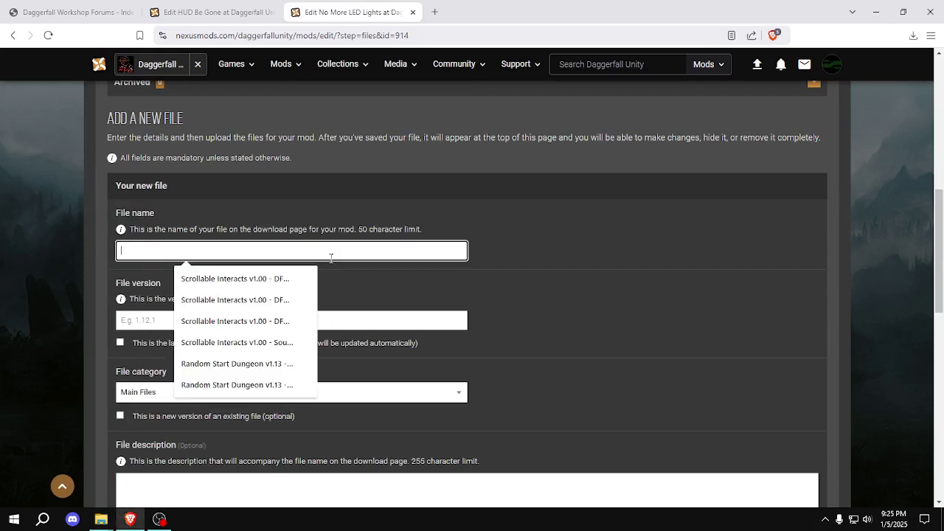
key(ctrl+v)
click(137, 253)
key(BackSpace)
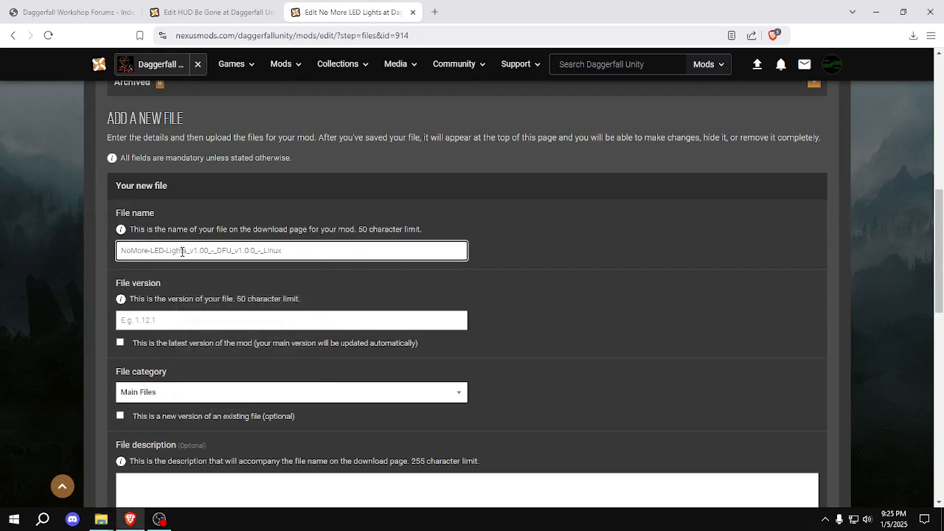
key(Right)
key(Right)
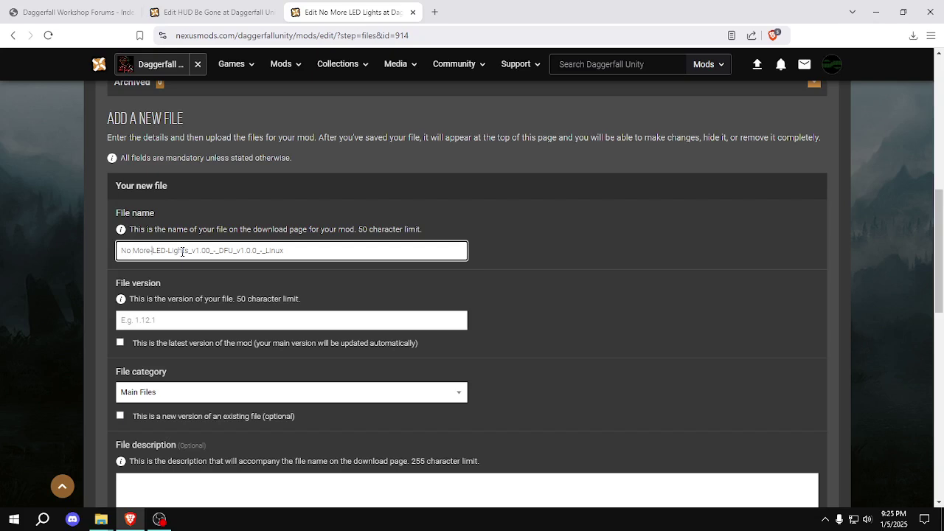
key(Delete)
key(Delete)
key(Right)
key(Right)
key(Right)
key(Right)
key(Right)
key(Right)
key(Delete)
key(Right)
key(Right)
key(Right)
key(Right)
key(Right)
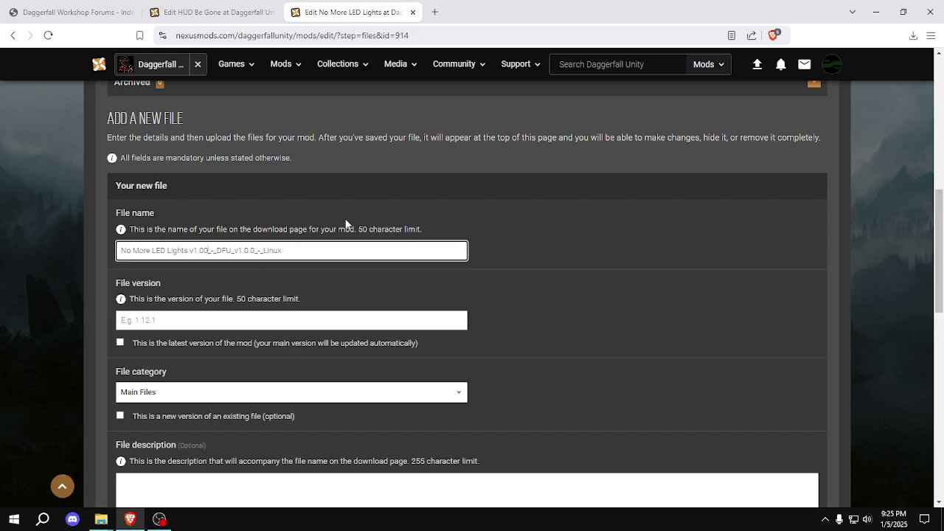
Replace the remaining underscores in the Linux file's name with spaces, making it No More LED Lights v1.00 - DFU v1.0.0 - Linux
key(Delete)
key(Delete)
key(Delete)
text(-)
key(Right)
key(Right)
key(Right)
key(Delete)
key(Right)
key(Right)
key(Right)
key(Right)
key(Right)
key(Right)
key(Delete)
key(Right)
key(Delete)
Set the Linux file's version to 1.00 and mark it as the latest version of the mod
click(294, 322)
text(1.00)
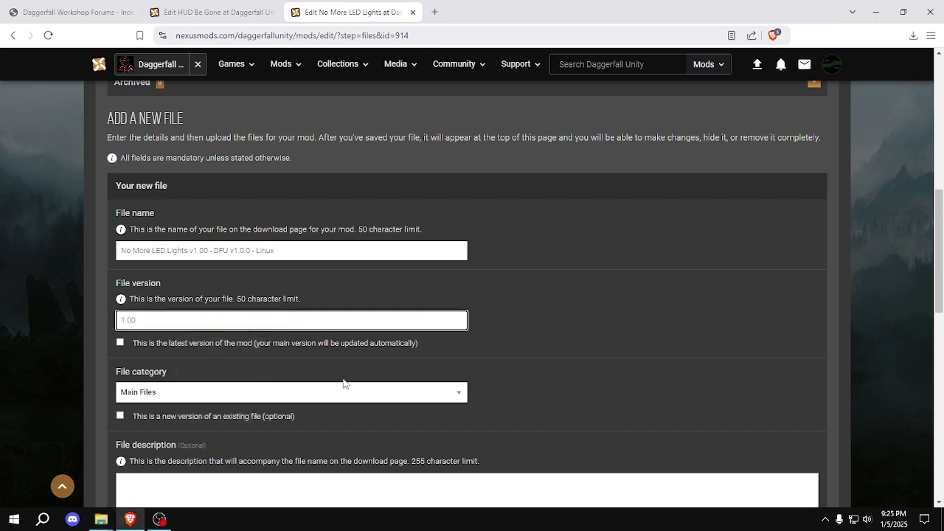
click(120, 416)
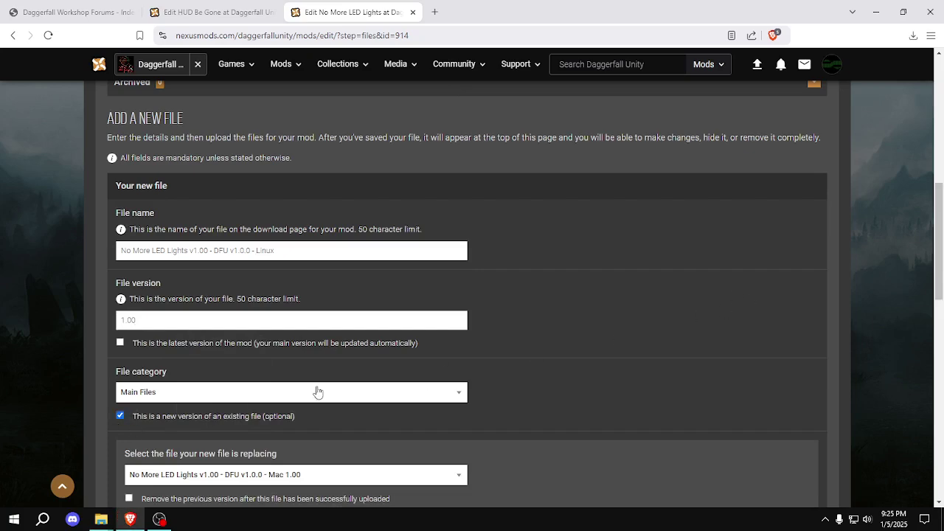
click(120, 415)
click(119, 343)
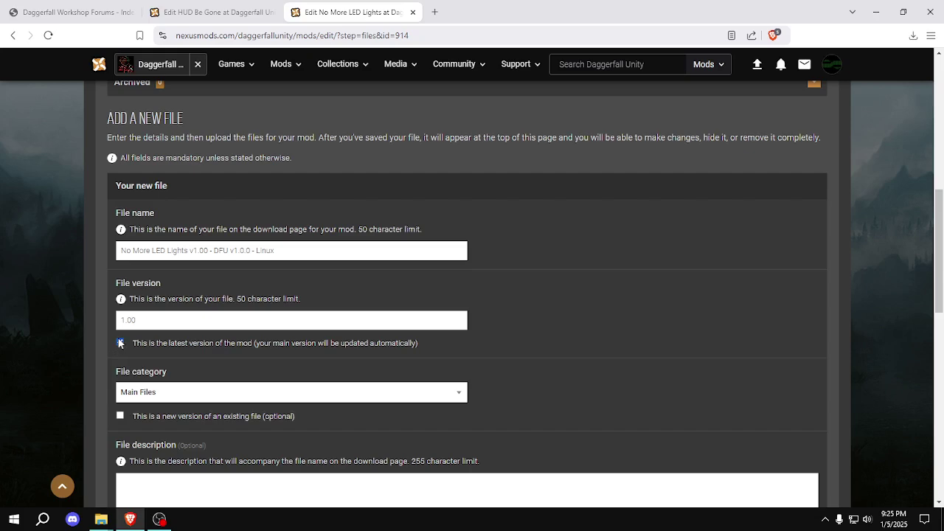
Copy the file description of HUD Be Gone's Linux file from its details and close them
click(941, 183)
drag(940, 183, 943, 324)
scroll(943, 324, down, 1)
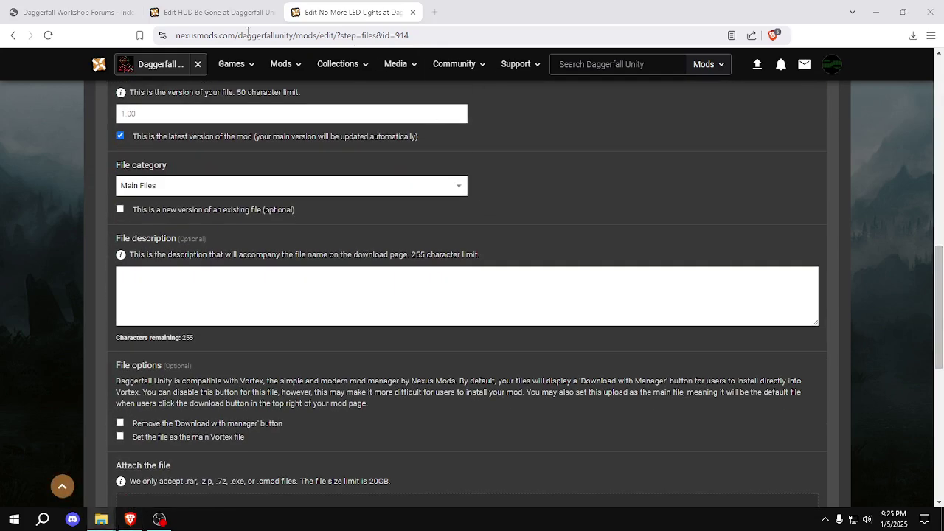
click(214, 12)
mouse_move(200, 357)
mouse_move(380, 341)
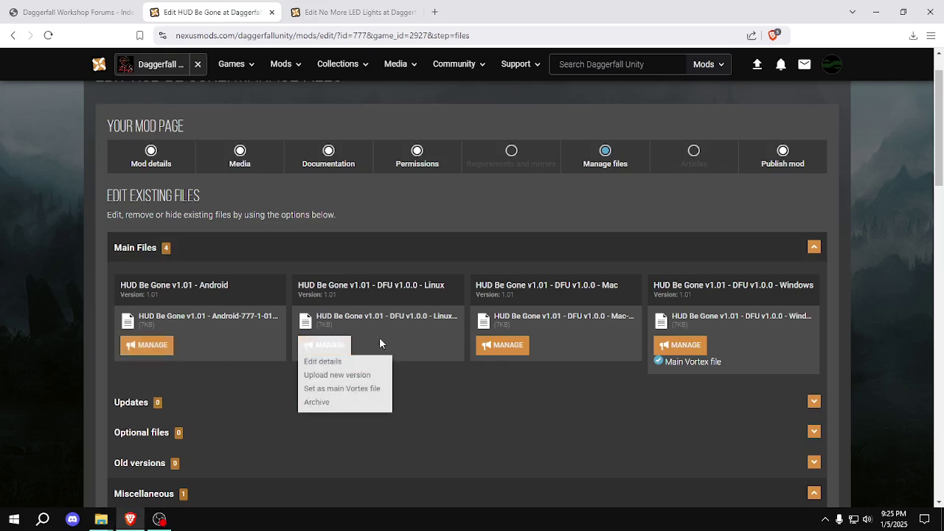
click(330, 360)
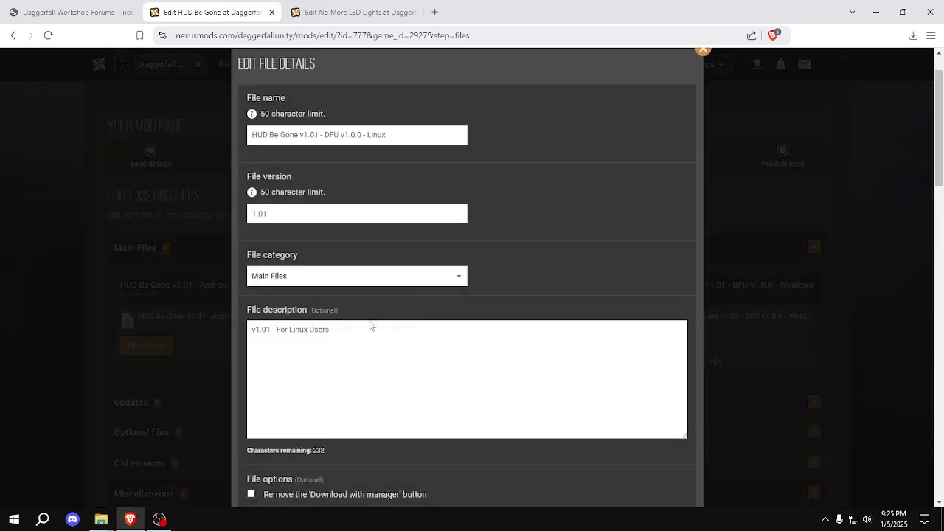
click(371, 325)
key(ctrl+a)
click(700, 54)
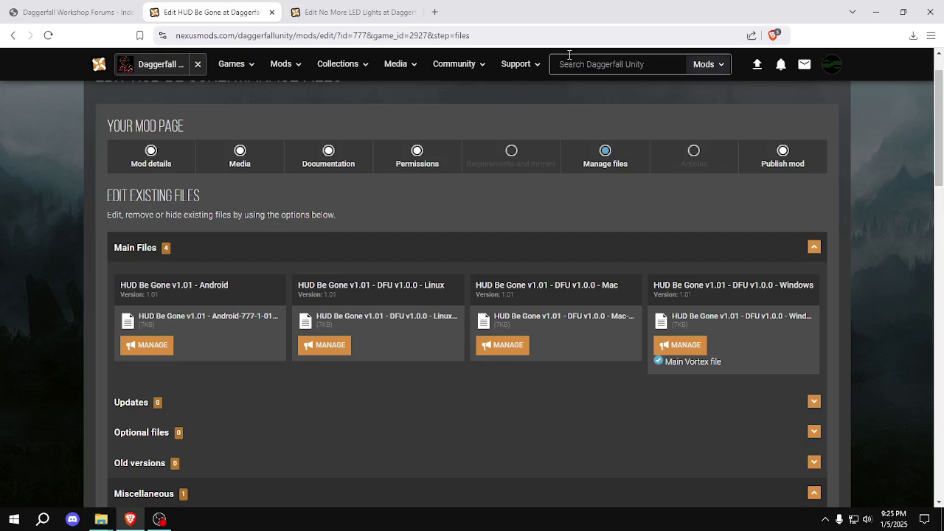
Paste the copied text as the No More LED Lights Linux file's description and change it to v1.00 - For Linux Users
click(354, 12)
click(251, 301)
key(ctrl+v)
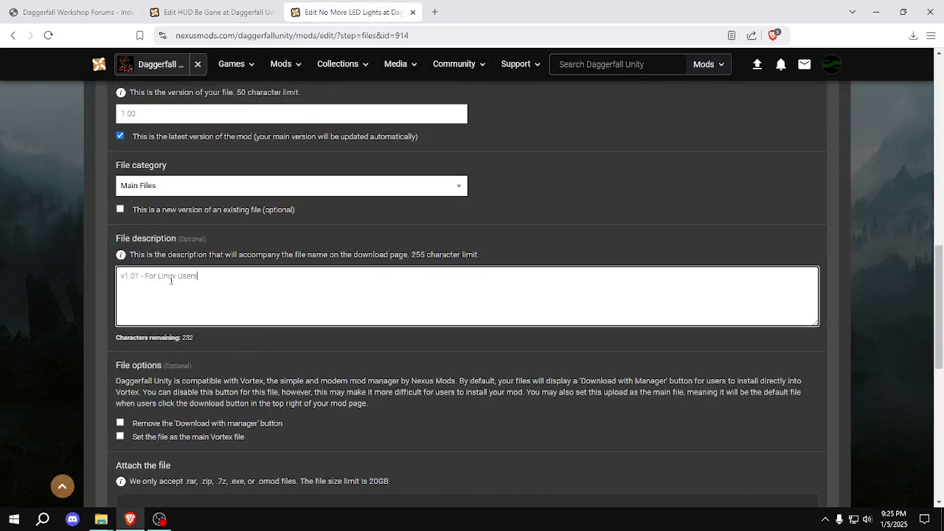
click(137, 275)
key(BackSpace)
text(0)
click(199, 275)
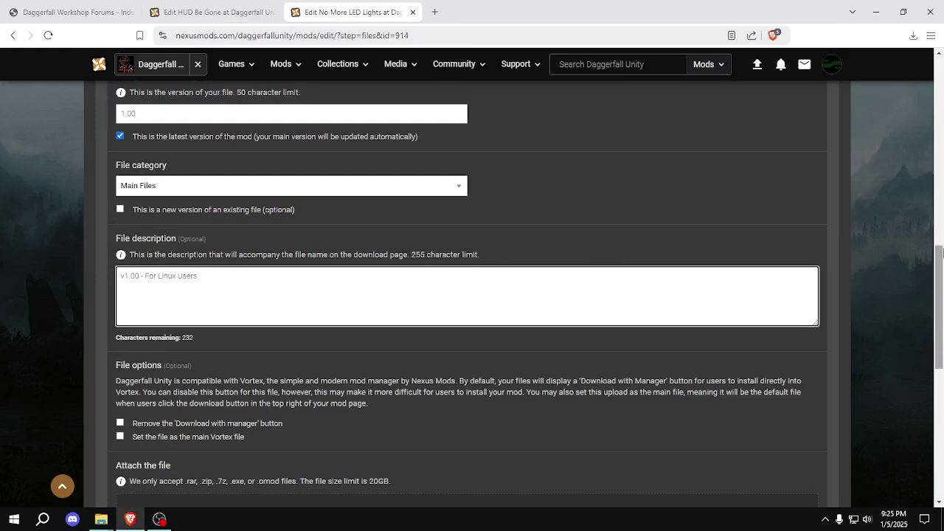
Upload No-More-LED-Lights_v1.00_-_DFU_v1.0.0_-_Linux.zip as the attached file, then save the file entry and the mod page
drag(940, 258, 943, 295)
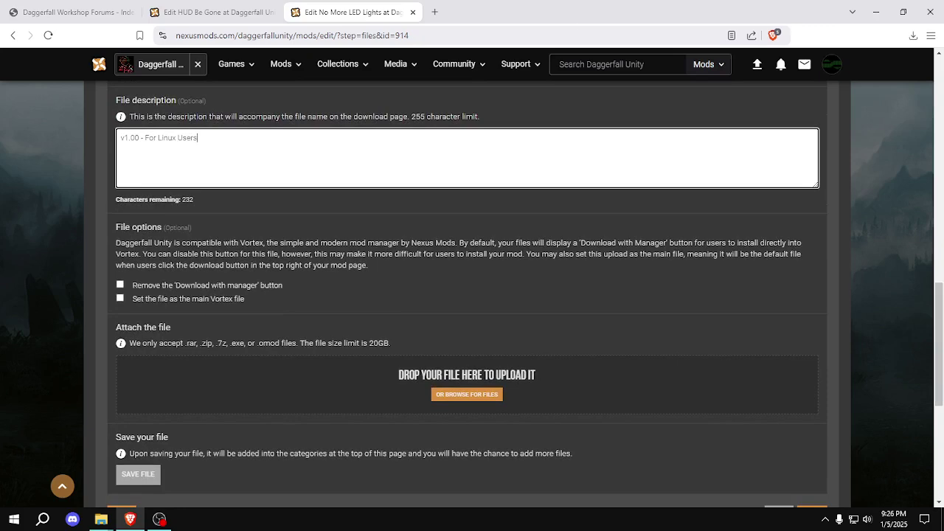
drag(538, 84, 535, 369)
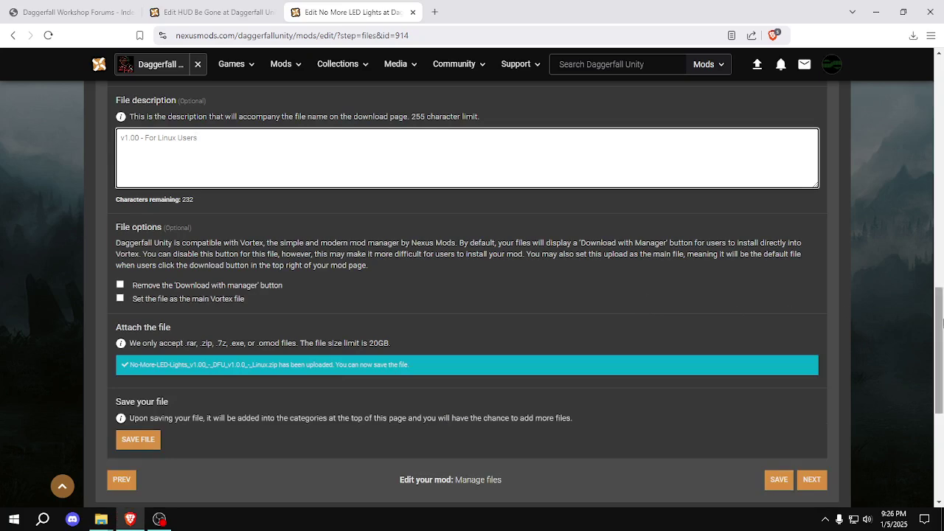
mouse_move(940, 326)
mouse_down()
mouse_move(942, 100)
mouse_move(942, 348)
mouse_move(942, 331)
mouse_up()
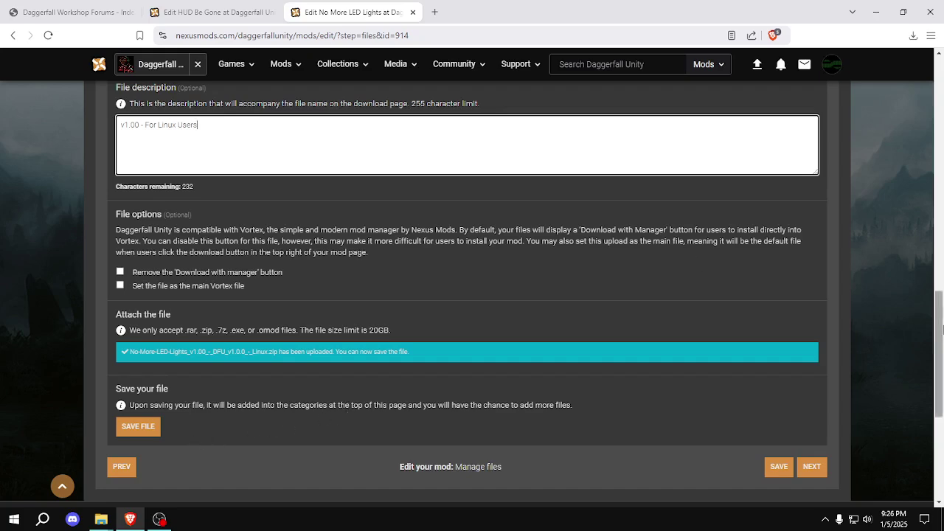
drag(939, 354, 921, 342)
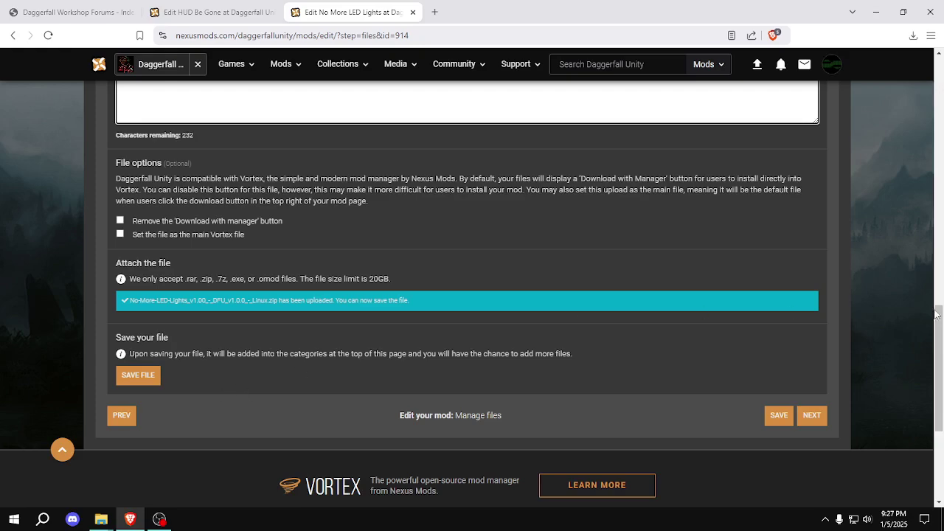
mouse_move(937, 346)
mouse_down()
mouse_move(928, 121)
mouse_move(928, 340)
mouse_up()
click(146, 435)
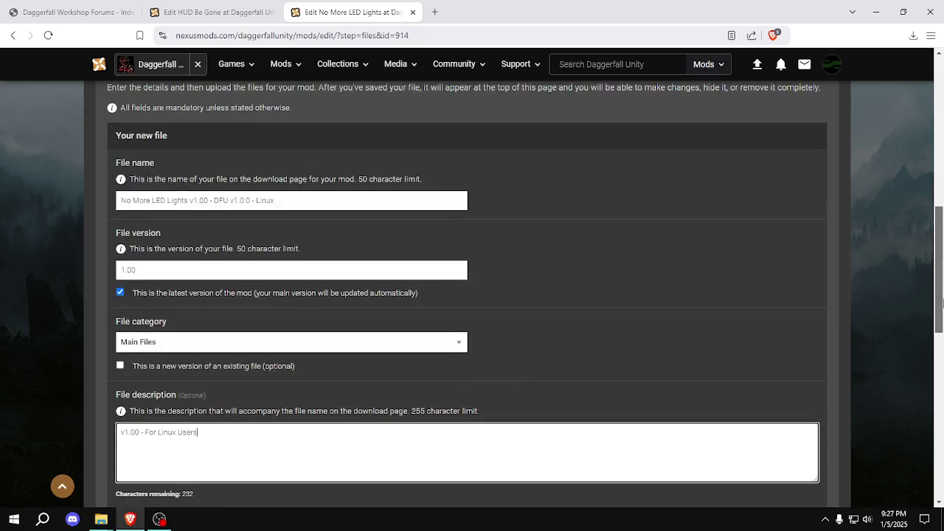
scroll(943, 302, down, 5)
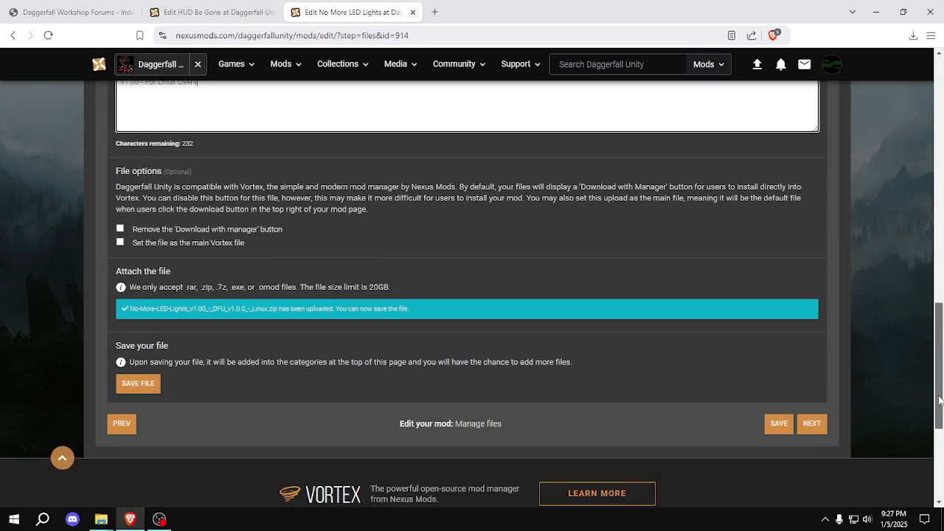
click(136, 385)
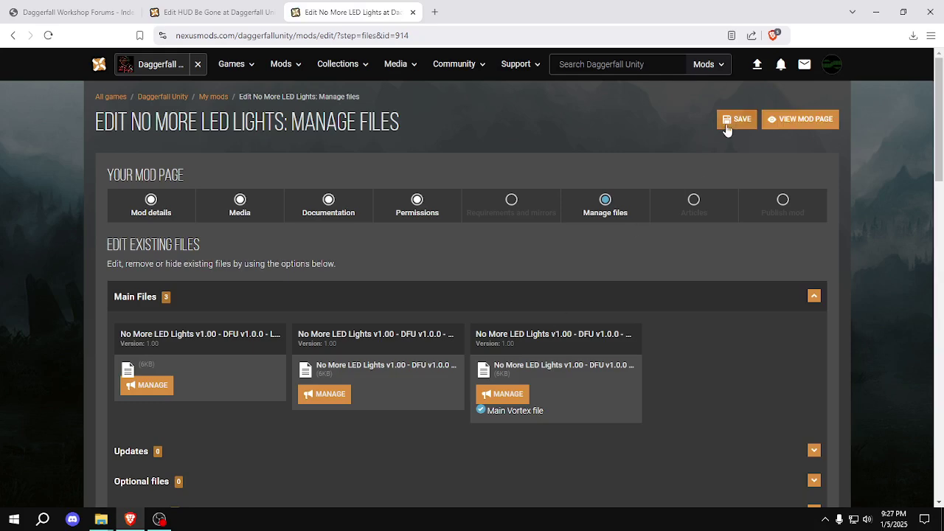
click(730, 118)
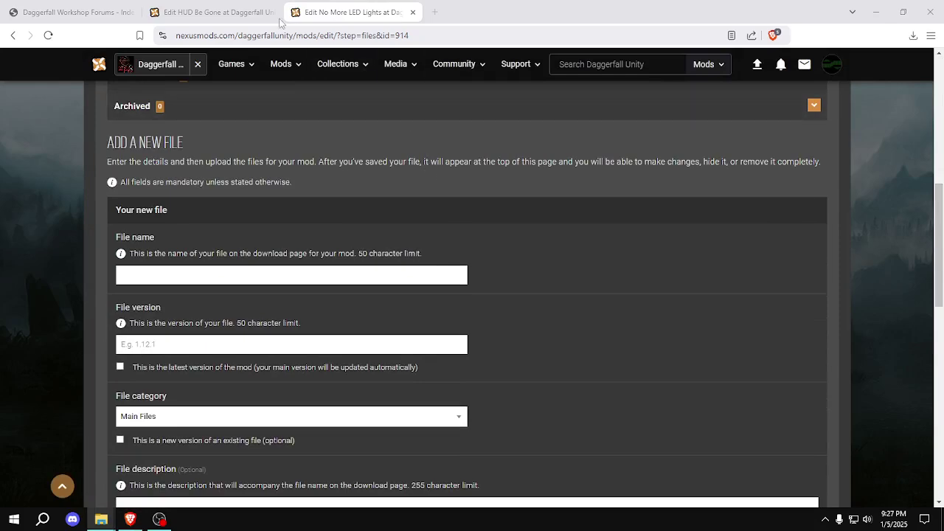
Check the name, category, description and options of HUD Be Gone's source code file, and close its details
click(221, 12)
scroll(941, 171, down, 4)
mouse_move(235, 290)
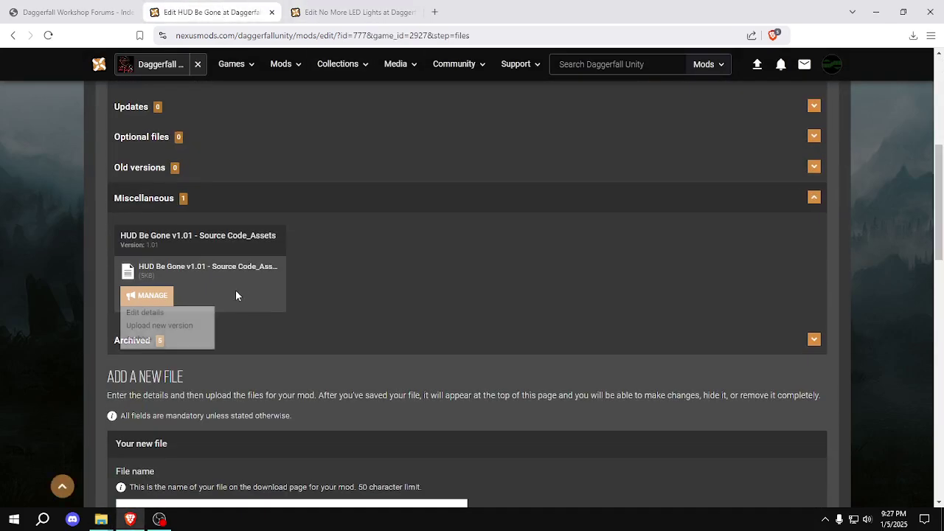
click(147, 315)
click(414, 134)
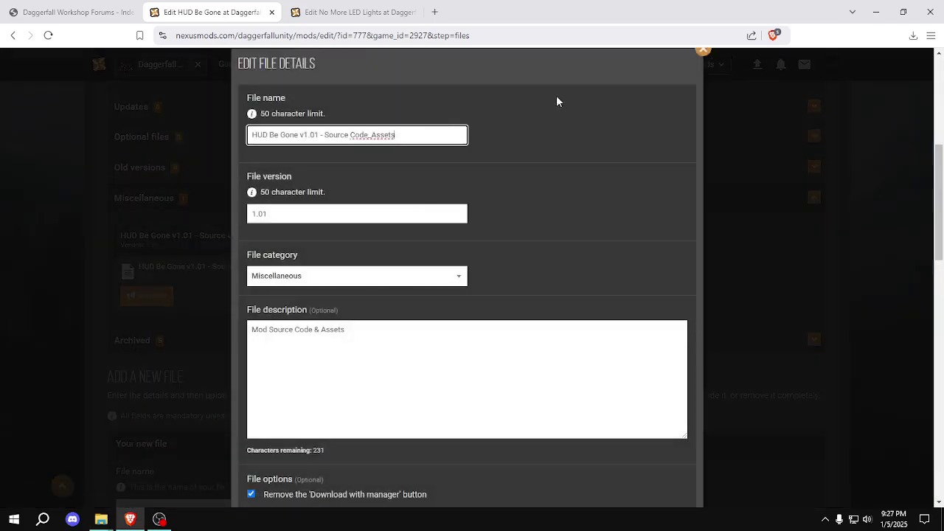
click(320, 134)
click(405, 134)
click(702, 49)
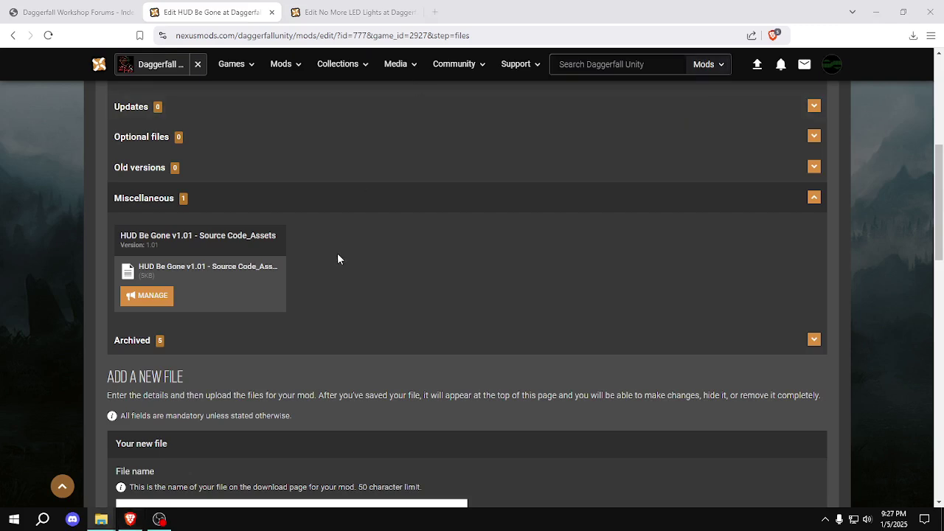
Name the new No More LED Lights file No More LED Lights v1.00 - Source Code_Assets
click(402, 13)
click(254, 271)
text(No-More-LED-Lights_v1.00_-_Source-Code_Assets)
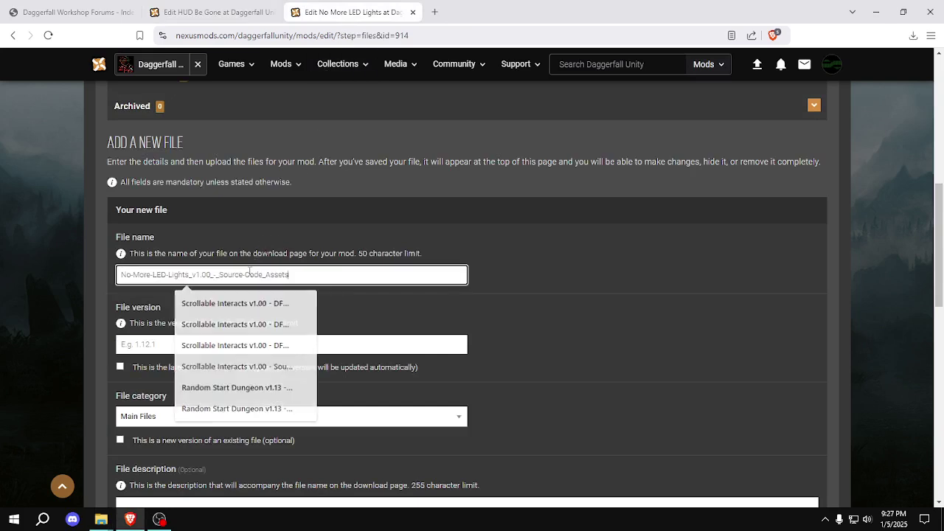
click(135, 274)
key(BackSpace)
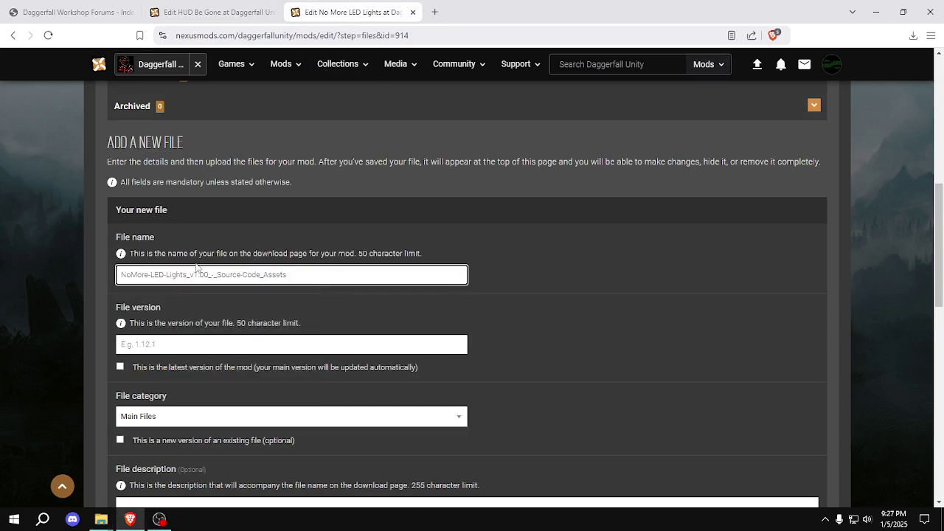
key(Right)
key(Right)
key(Right)
key(Right)
key(Right)
key(BackSpace)
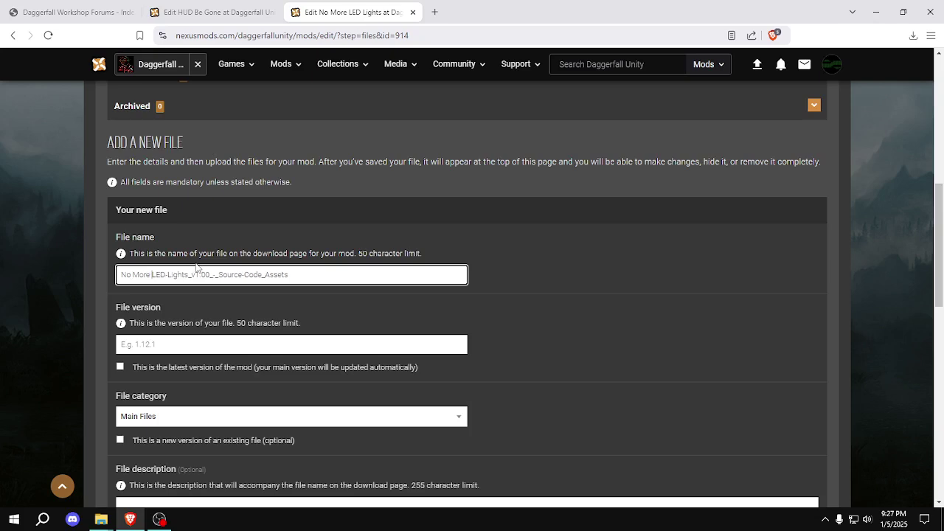
key(BackSpace)
key(BackSpace)
key(Right)
key(Right)
key(Right)
key(Right)
key(Right)
key(Right)
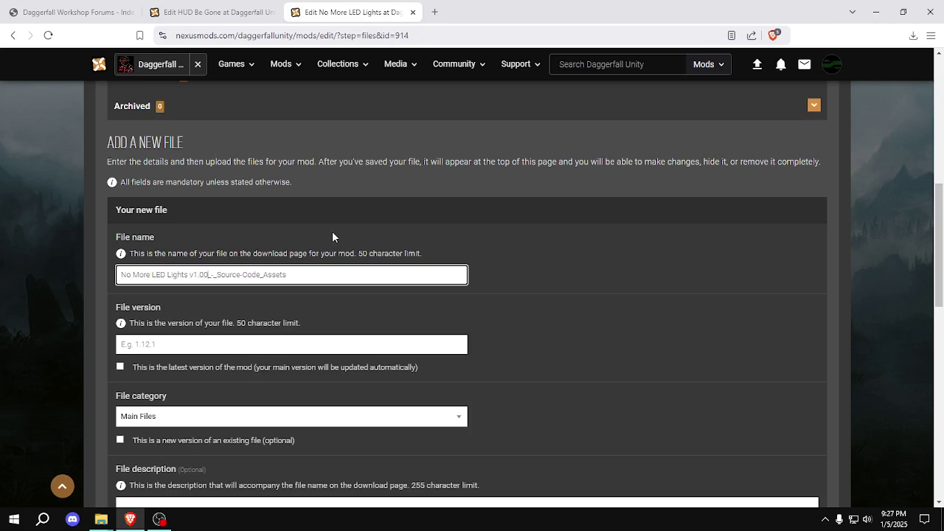
key(BackSpace)
key(BackSpace)
click(339, 269)
key(Left)
key(Left)
key(Left)
key(Left)
key(Left)
key(BackSpace)
Set the source code file's version to 1.00, mark it as the mod's latest version, and choose the Miscellaneous category
click(240, 340)
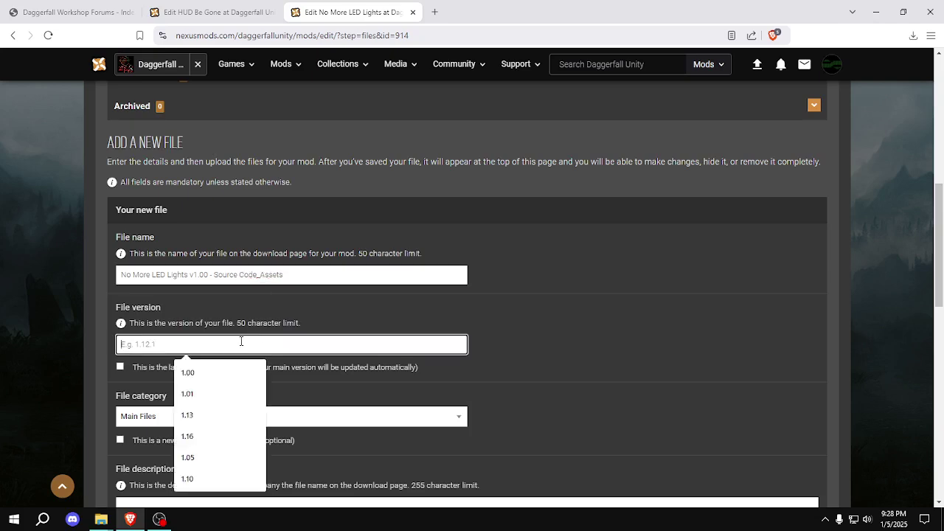
text(1)
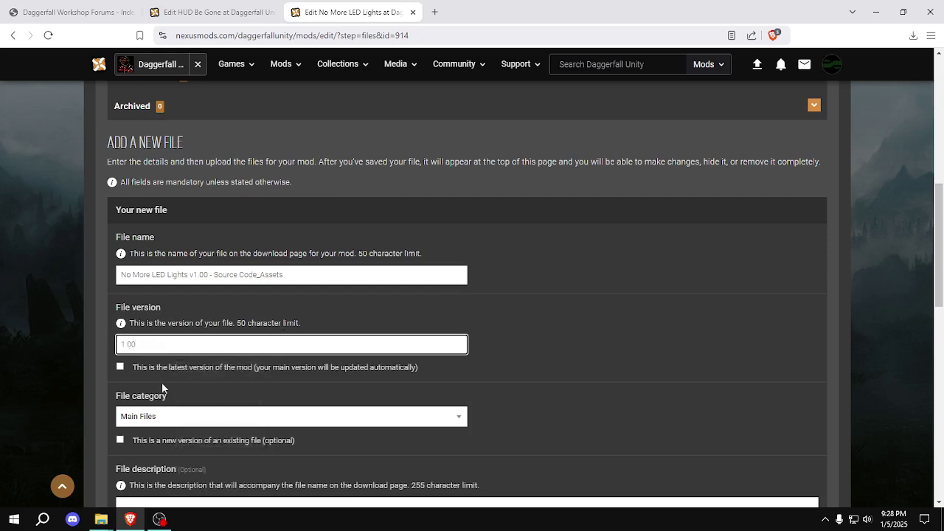
drag(938, 242, 937, 267)
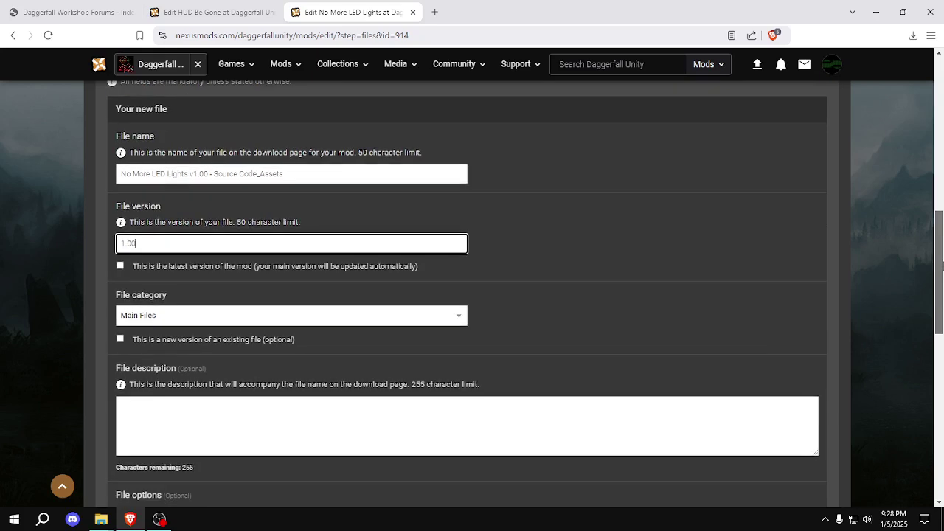
click(122, 267)
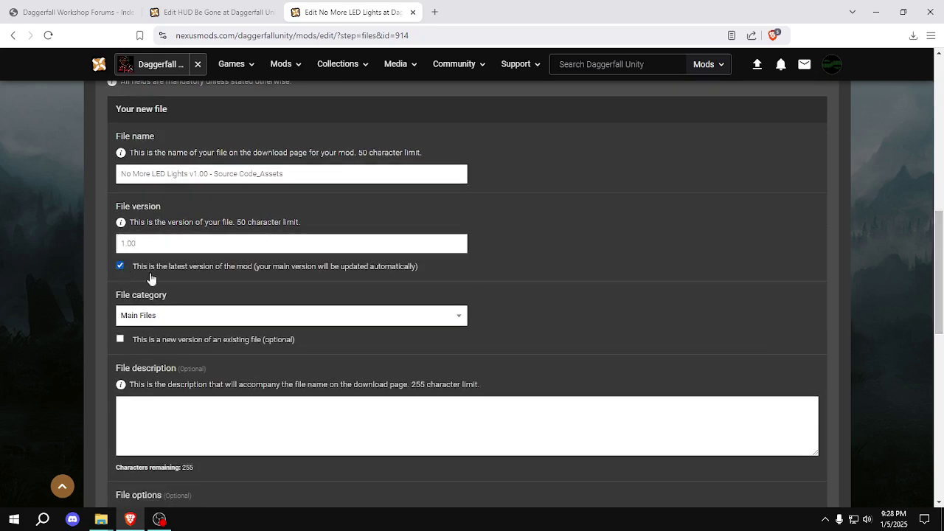
click(203, 319)
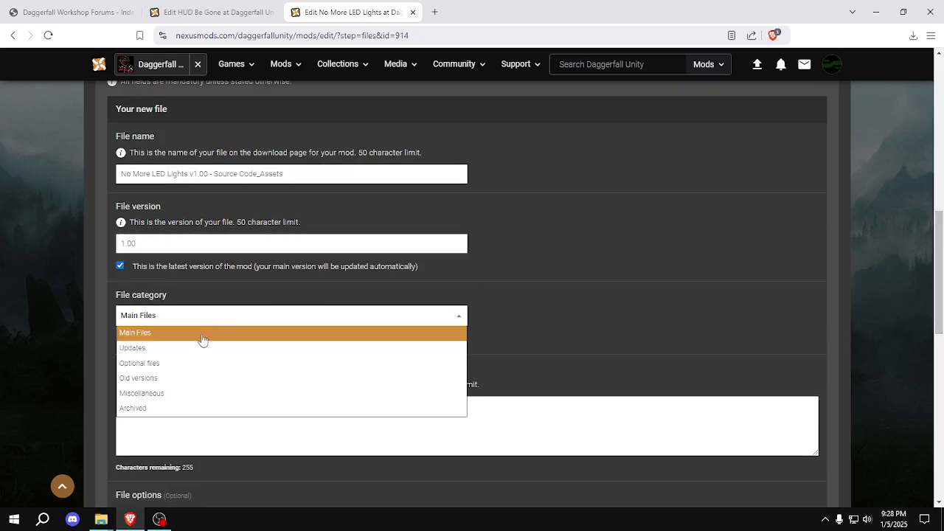
click(195, 397)
scroll(850, 266, down, 1)
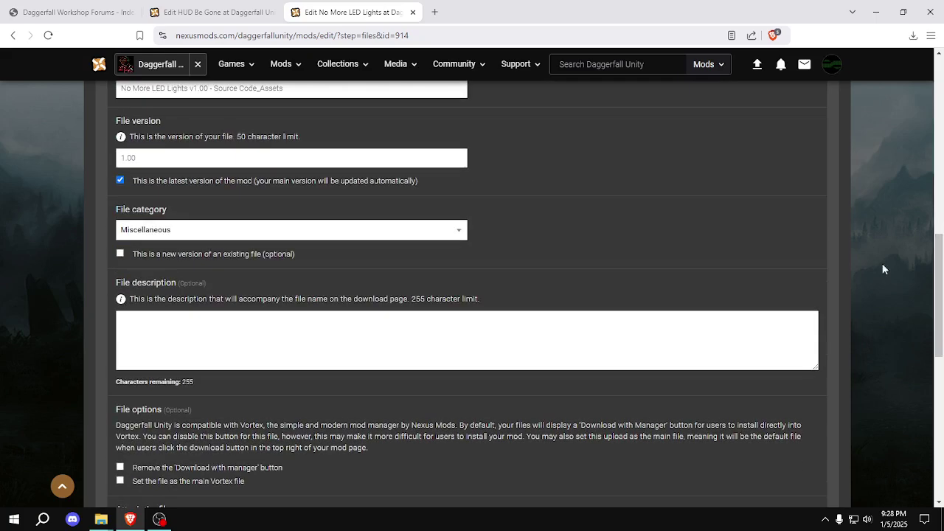
Copy the file description of HUD Be Gone's source code file from its details and close them
click(221, 13)
click(156, 294)
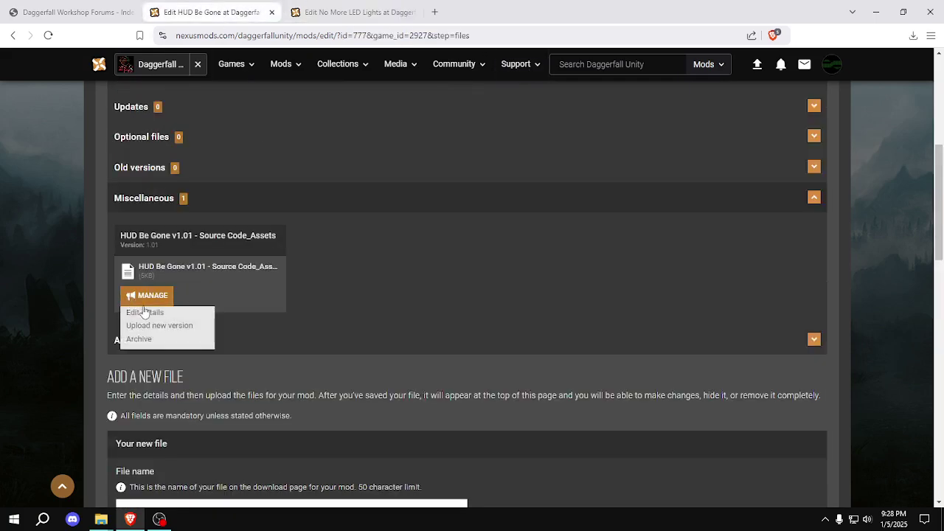
click(143, 312)
triple_click(440, 348)
key(ctrl+c)
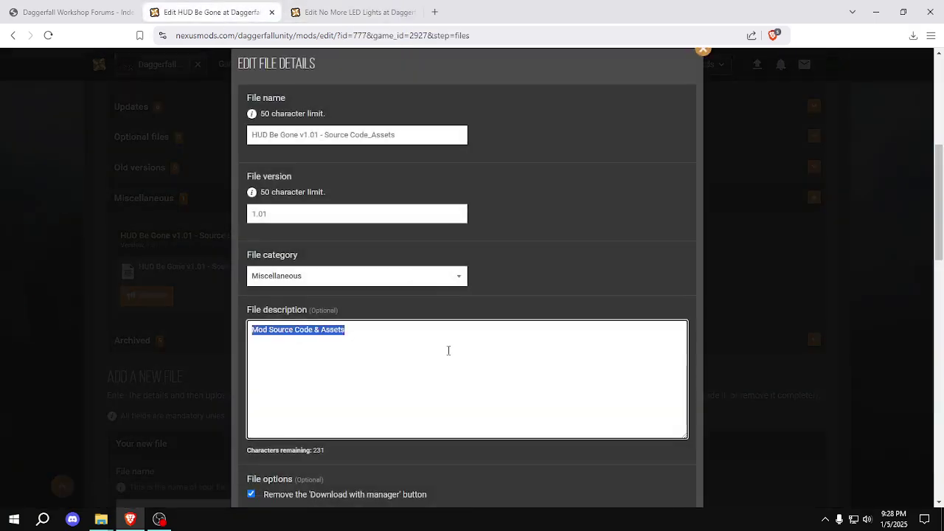
click(702, 49)
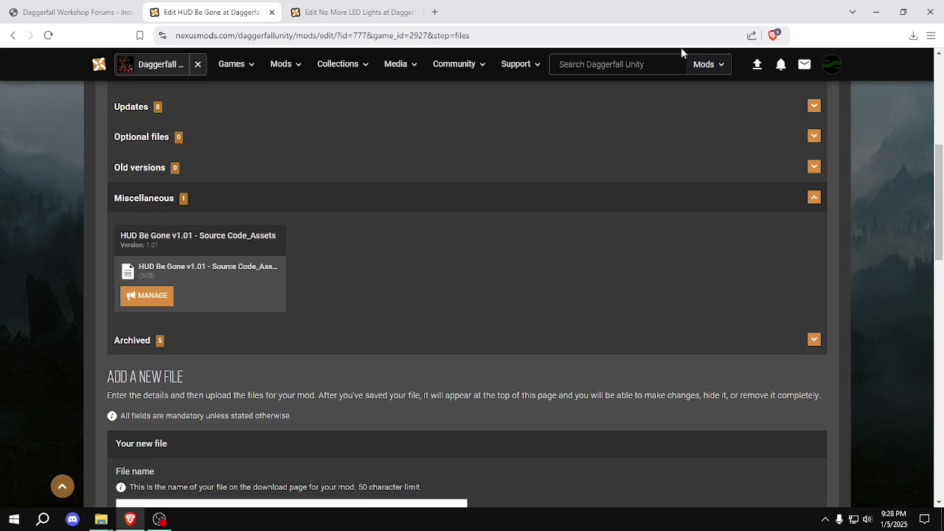
Paste Mod Source Code & Assets as the No More LED Lights file's description and enable removal of its 'Download with manager' button
click(354, 12)
click(253, 330)
key(ctrl+v)
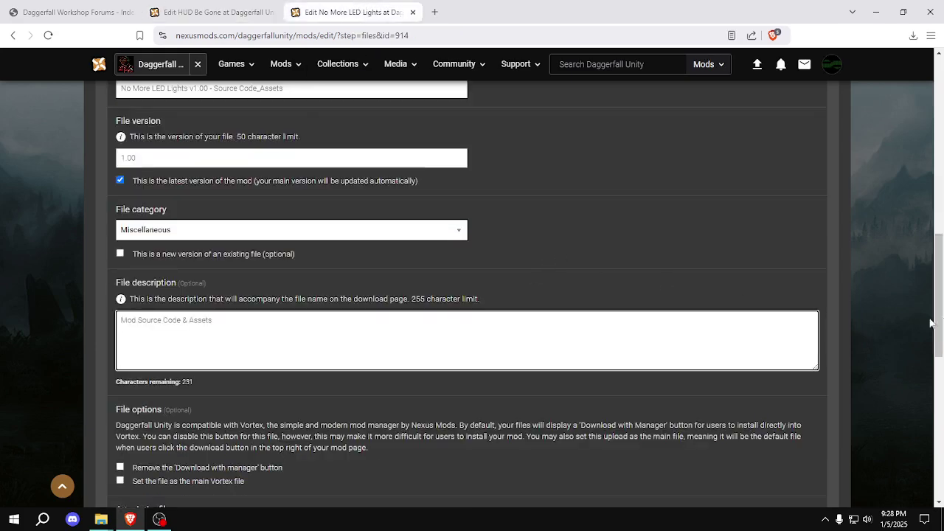
scroll(443, 310, down, 2)
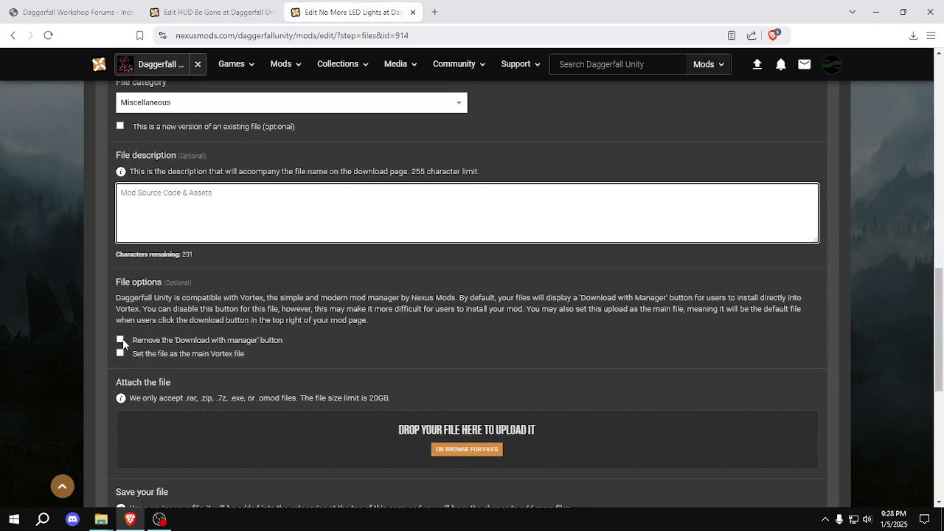
click(121, 340)
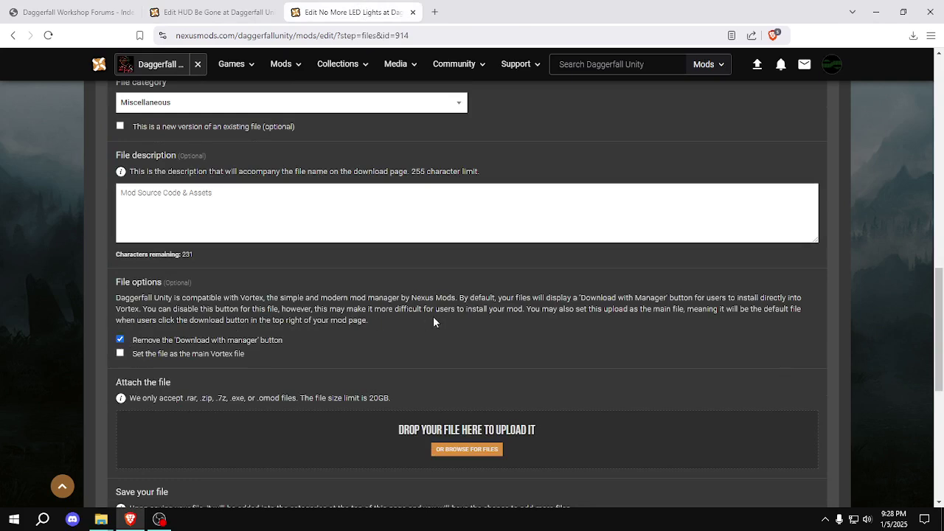
Upload No-More-LED-Lights_v1.00_-_Source-Code_Assets.zip as the attached file and save the file entry
scroll(867, 344, down, 1)
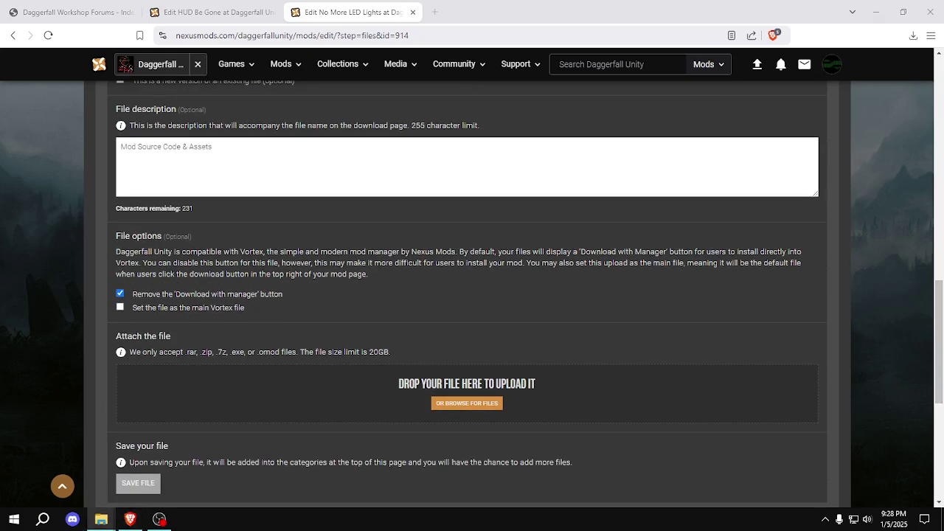
drag(573, 7, 463, 389)
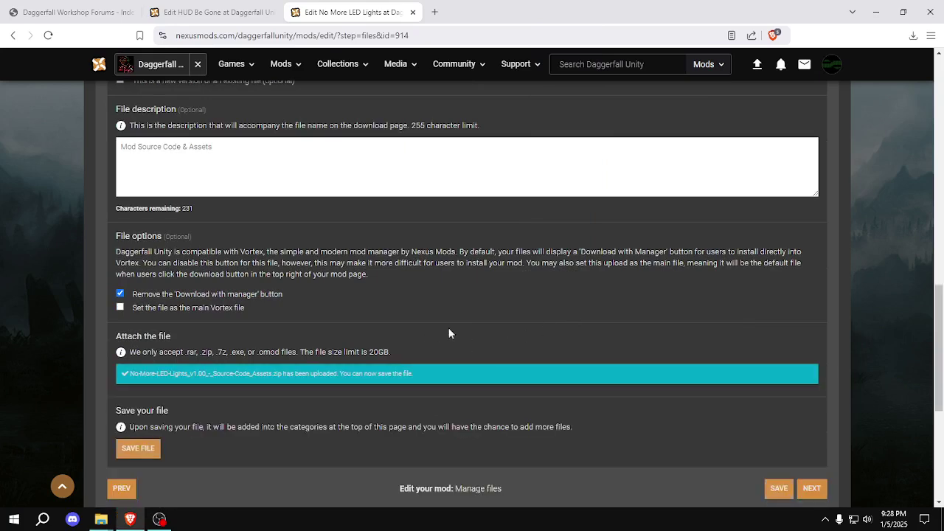
click(139, 449)
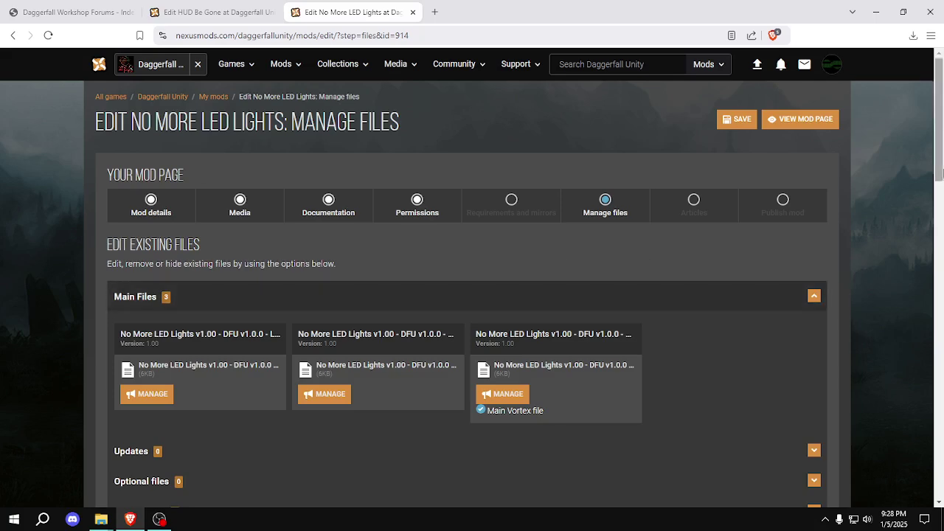
Review No More LED Lights' existing files, including the Miscellaneous category, and compare them with HUD Be Gone's main files
scroll(499, 287, down, 3)
click(218, 290)
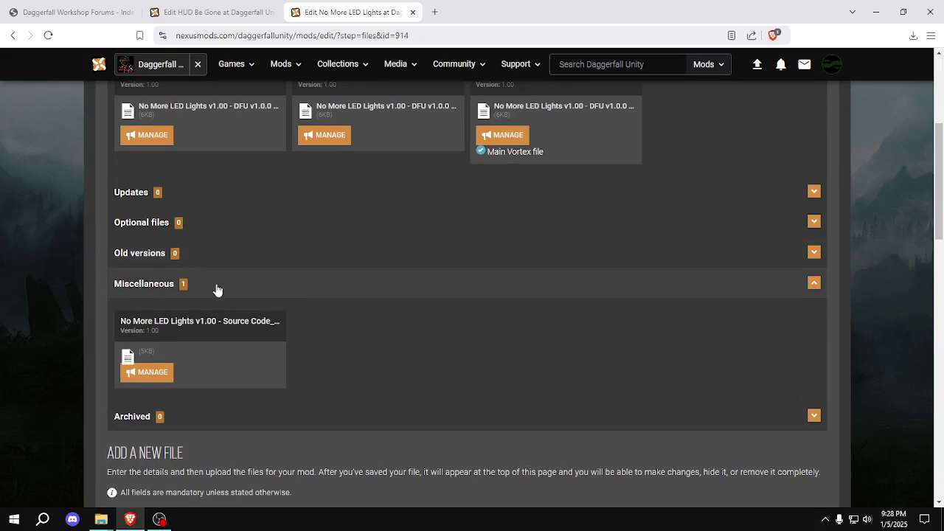
click(217, 290)
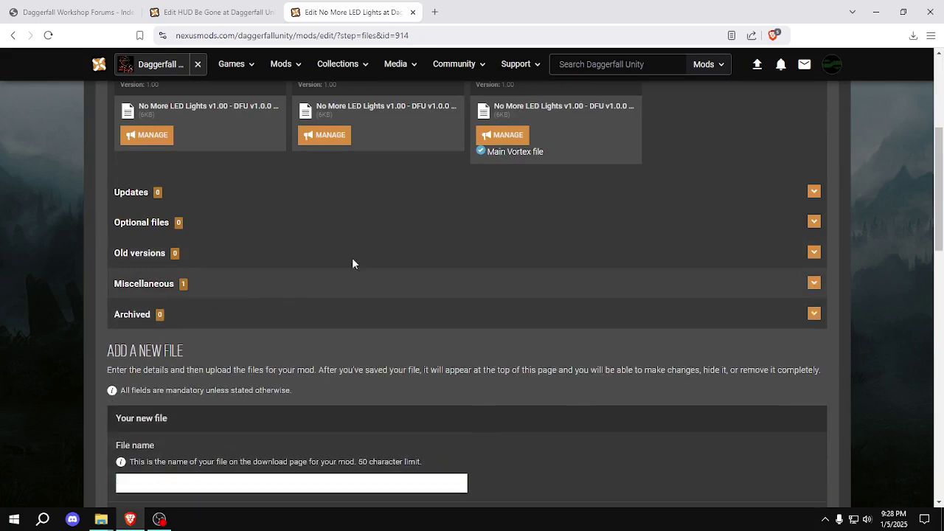
scroll(939, 184, up, 3)
mouse_move(939, 179)
mouse_down()
mouse_move(937, 408)
mouse_move(933, 186)
mouse_up()
scroll(933, 186, up, 1)
scroll(937, 186, down, 2)
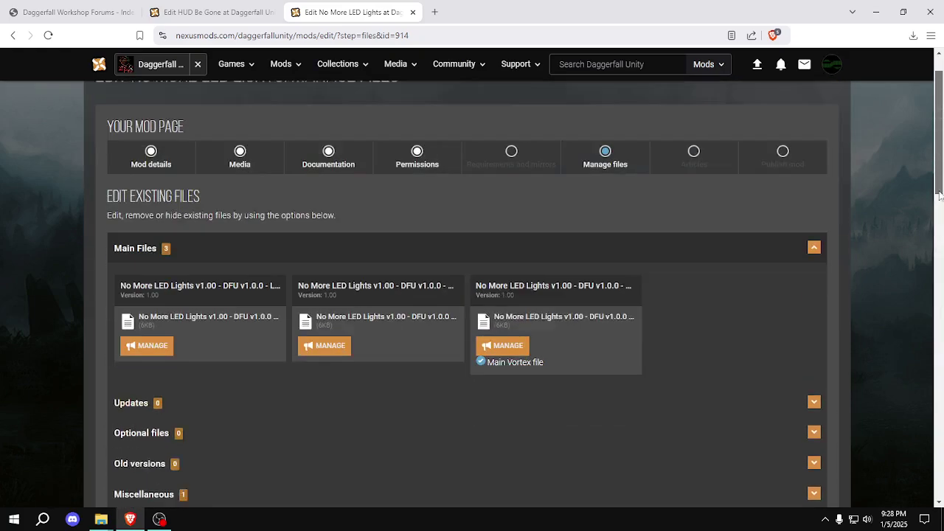
scroll(941, 186, up, 2)
scroll(941, 186, down, 2)
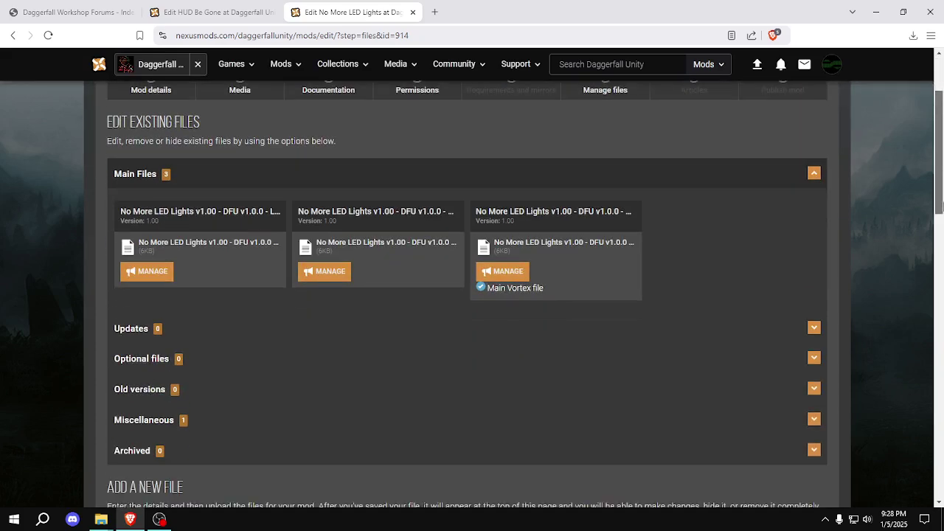
scroll(940, 187, up, 2)
scroll(939, 188, down, 1)
drag(939, 188, 939, 267)
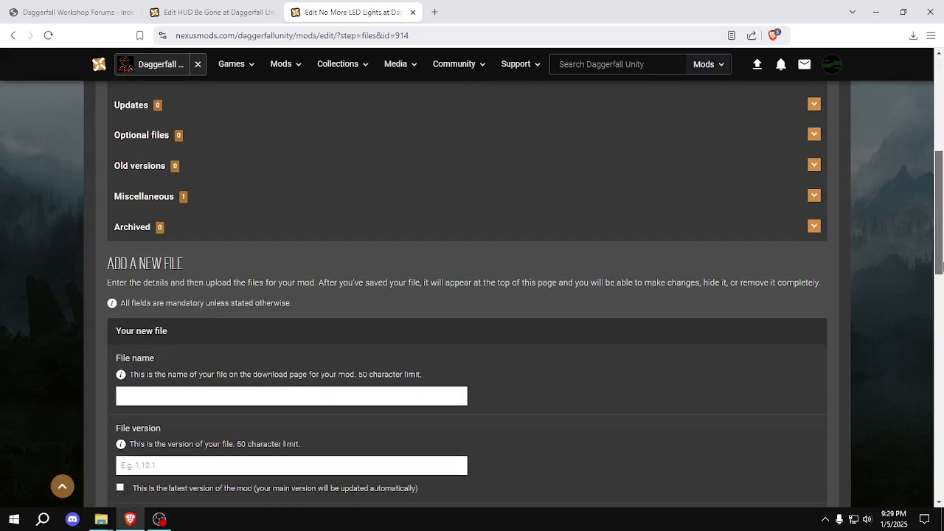
click(212, 15)
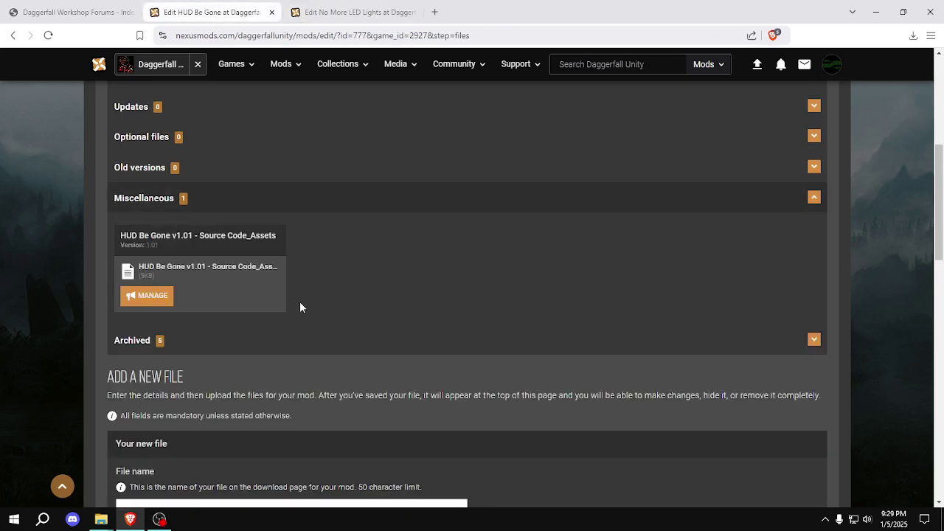
click(293, 199)
scroll(442, 221, up, 4)
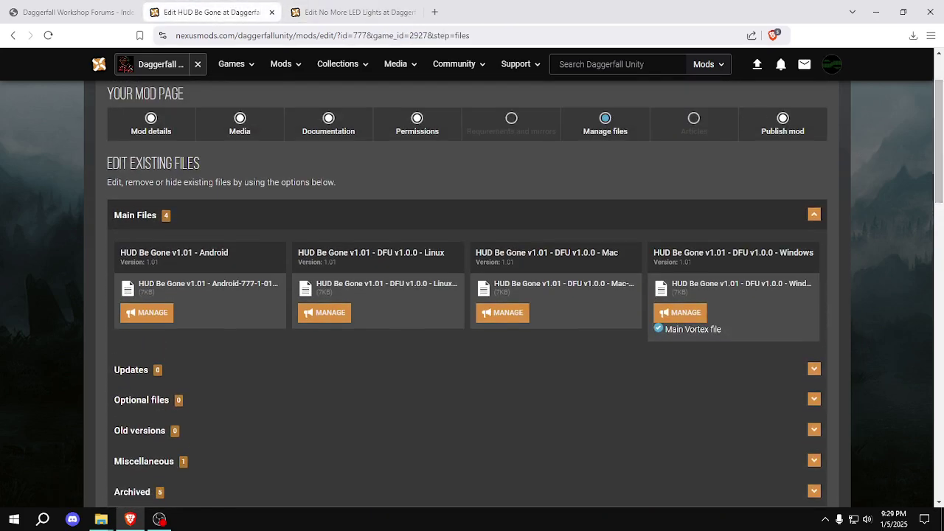
Name another new No More LED Lights file No More LED Lights v1.00 - Android
key(alt+Tab)
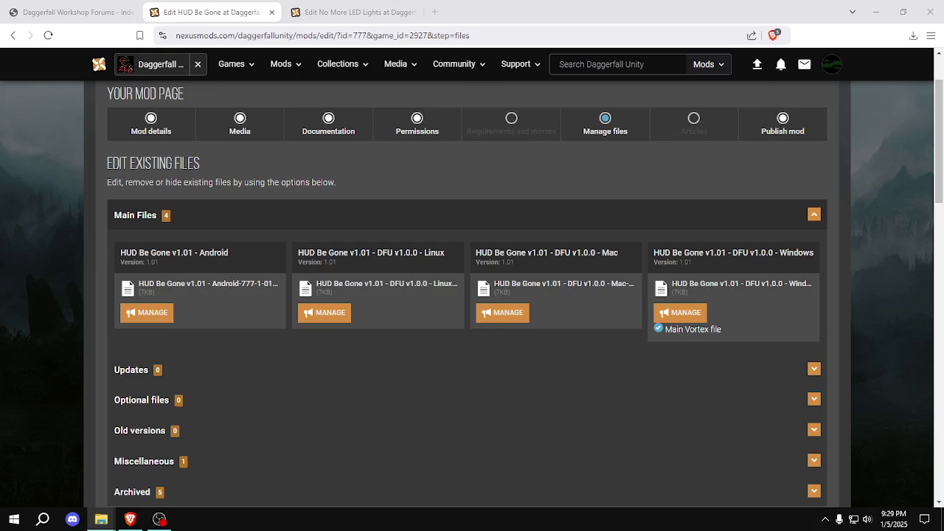
click(308, 13)
scroll(943, 157, up, 3)
scroll(943, 157, down, 4)
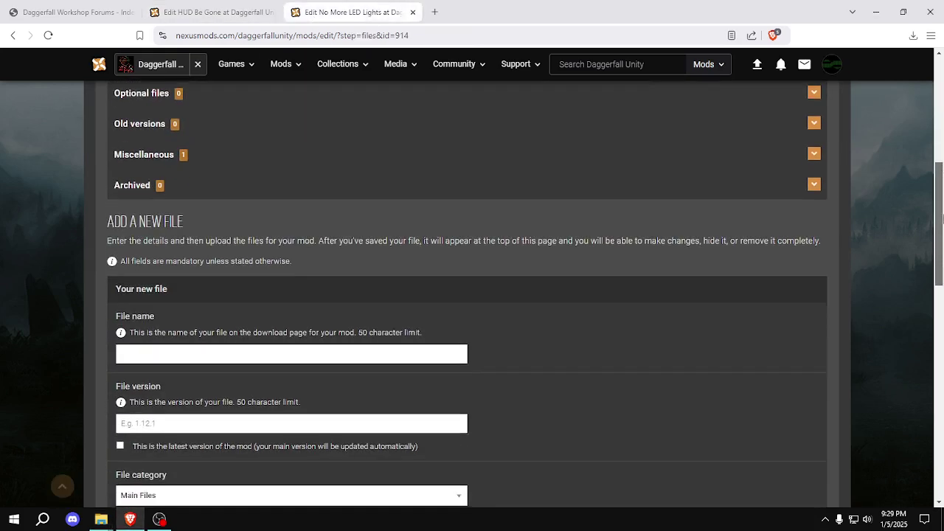
click(297, 319)
text(No-More-LED-Lights_v1.00_-_Android)
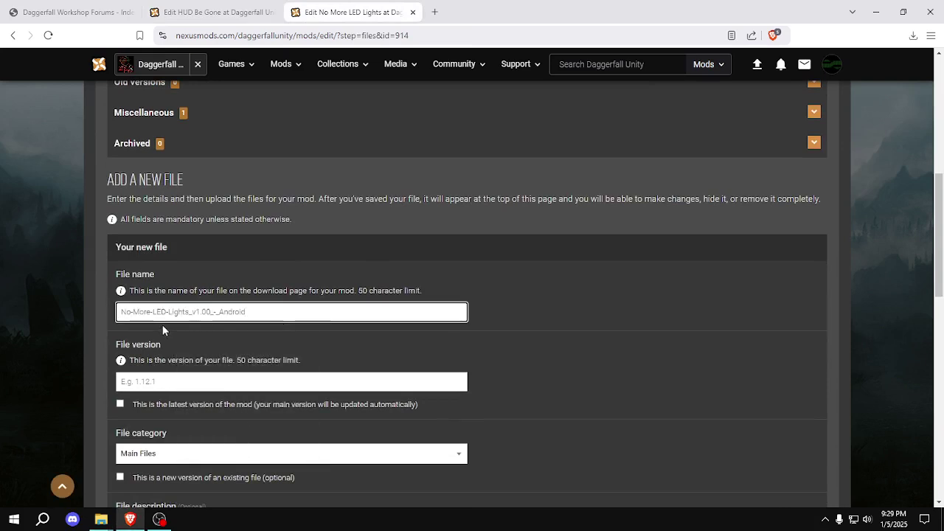
click(133, 314)
key(Right)
key(Right)
key(Right)
key(Right)
key(Right)
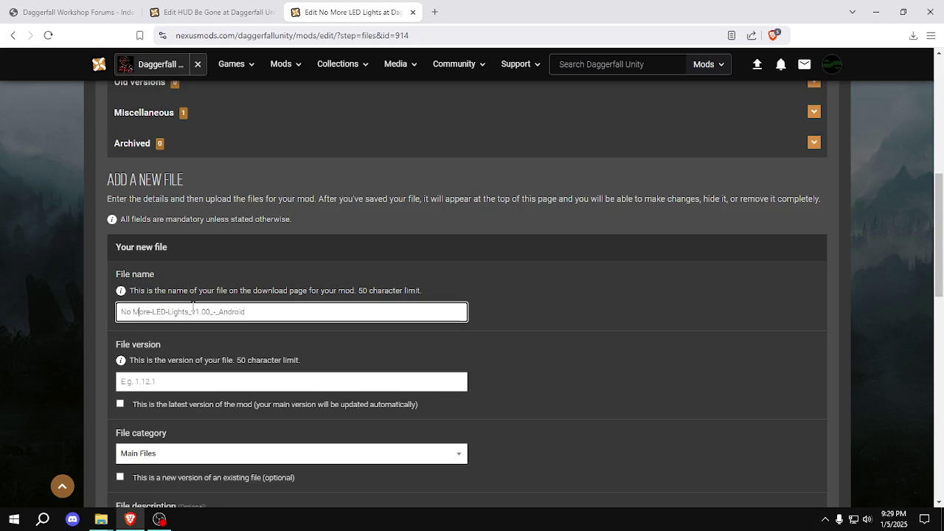
key(BackSpace)
key(Right)
key(Right)
key(Right)
key(Right)
key(BackSpace)
key(Right)
key(Right)
key(Right)
key(Right)
key(Right)
key(Right)
key(Right)
key(BackSpace)
key(Right)
key(Right)
key(Right)
key(Right)
key(Right)
key(Right)
key(Right)
key(Right)
key(BackSpace)
key(BackSpace)
key(BackSpace)
text(-)
Set the Android file's version to 1.00 and mark it as the latest version of the mod
click(225, 379)
text(1)
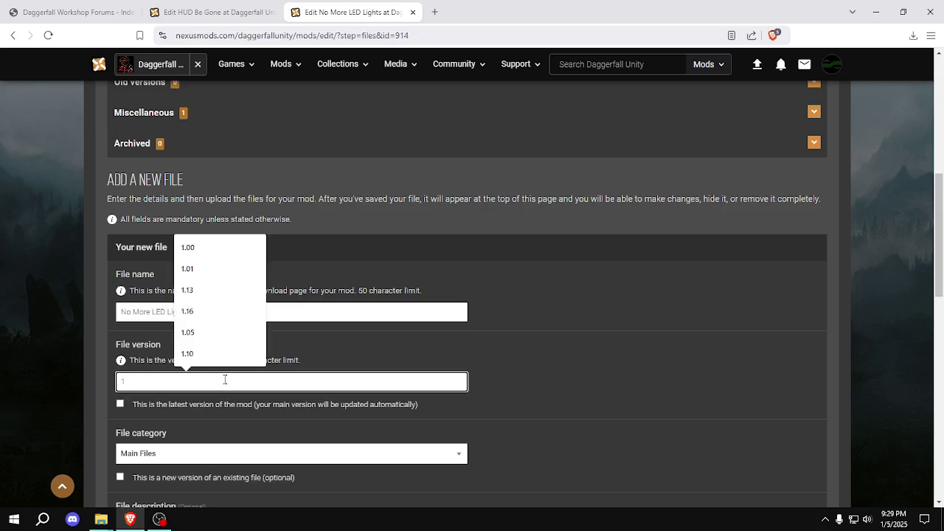
text(.00)
scroll(941, 219, down, 2)
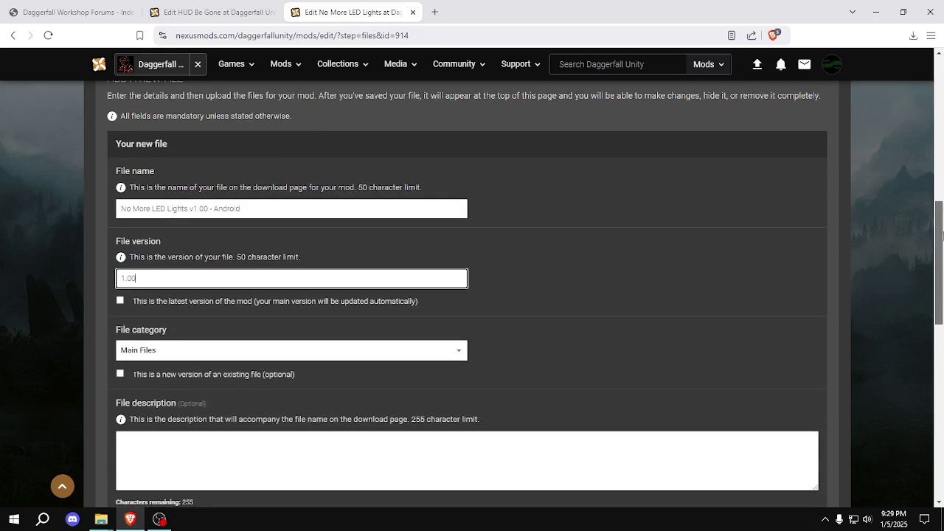
click(120, 301)
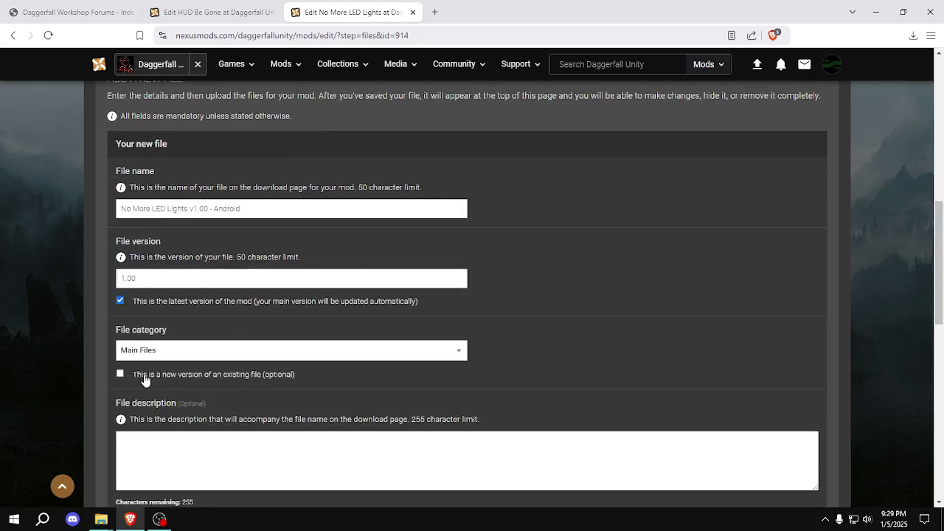
Copy the file description from HUD Be Gone's Android file into the new No More LED Lights Android file's description
scroll(354, 295, down, 2)
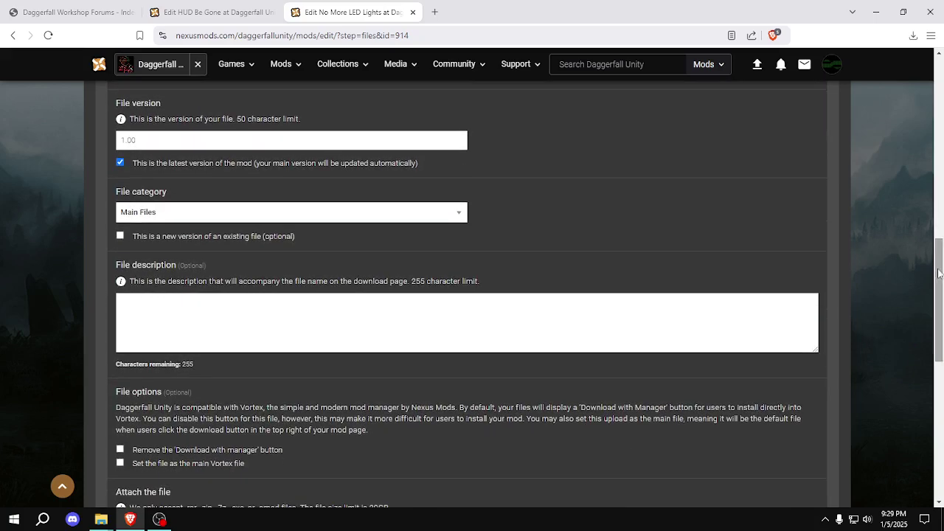
click(311, 306)
click(243, 12)
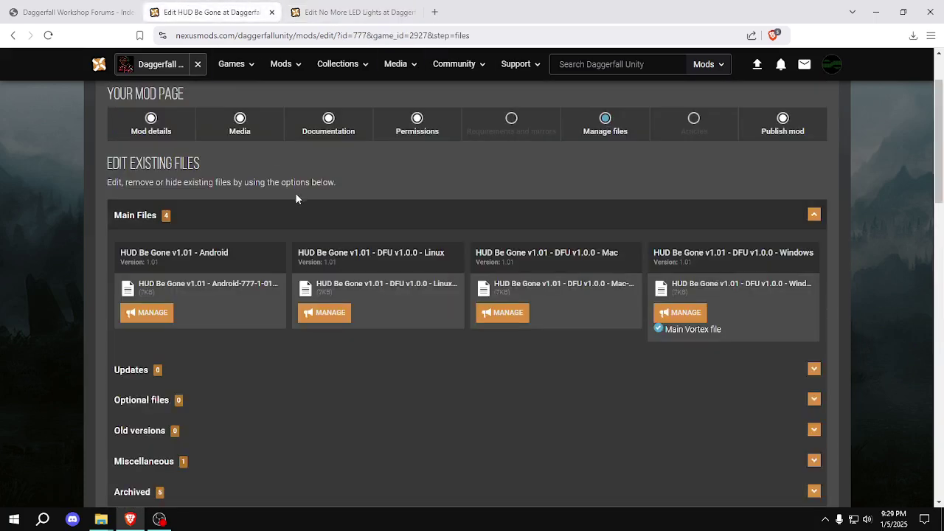
click(146, 313)
click(145, 326)
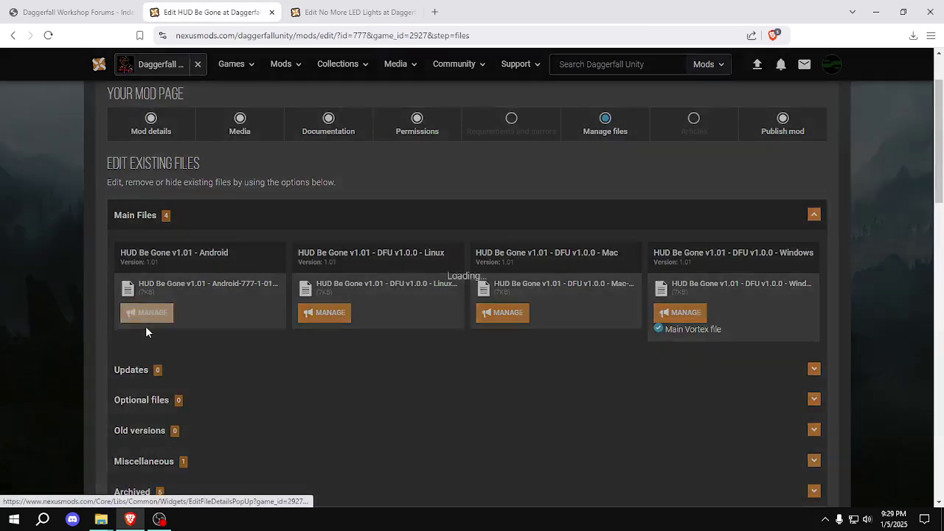
click(487, 349)
key(ctrl+a)
key(ctrl+c)
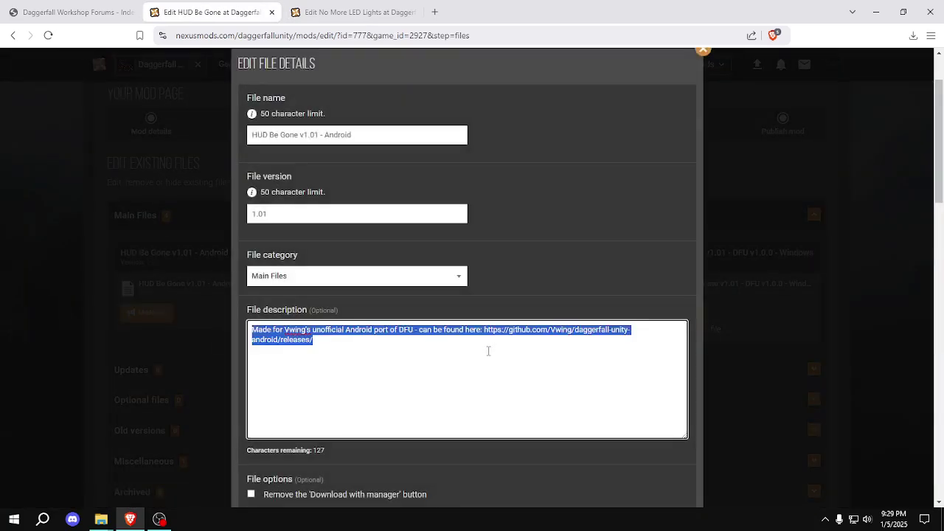
click(488, 351)
click(703, 49)
click(347, 12)
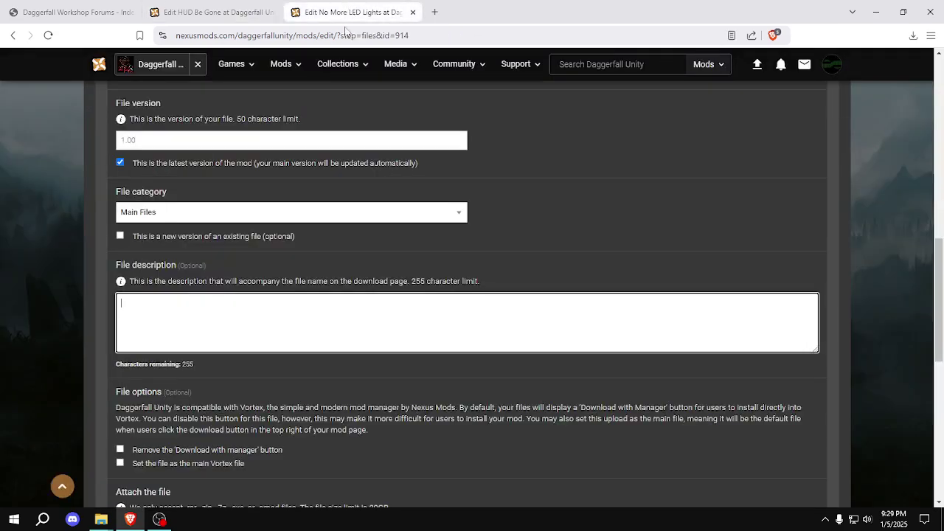
key(ctrl+v)
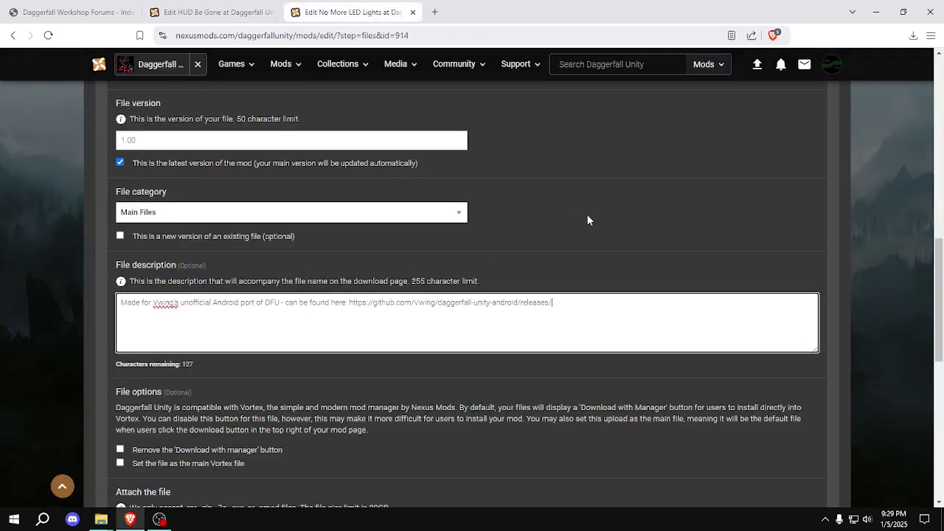
Upload No-More-LED-Lights_v1.00_-_Android.zip as the attached file, then save the file entry and the mod page
scroll(942, 253, up, 3)
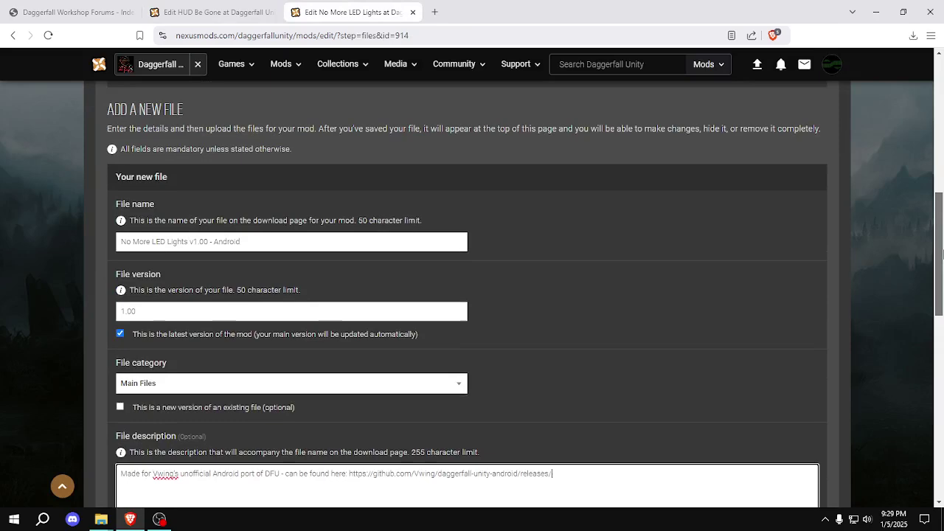
drag(942, 253, 942, 273)
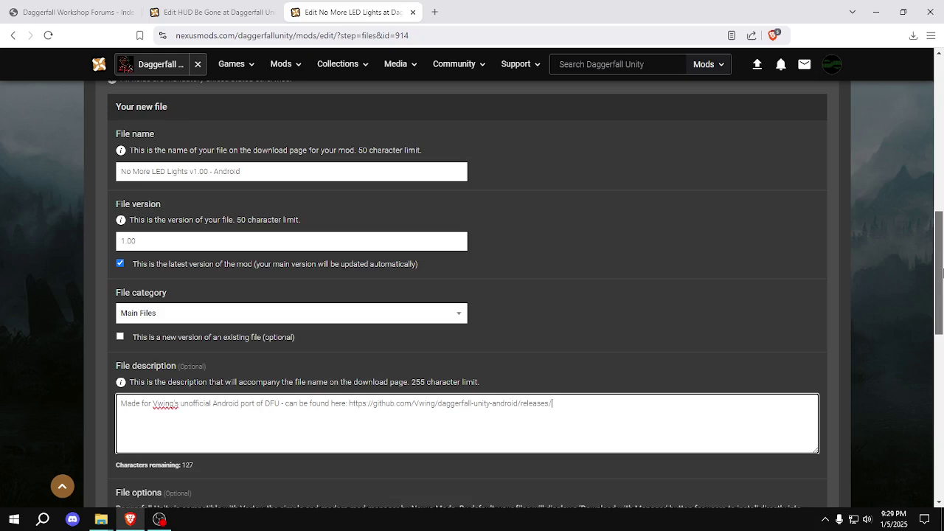
mouse_move(941, 273)
mouse_down()
mouse_move(942, 255)
mouse_move(941, 264)
mouse_up()
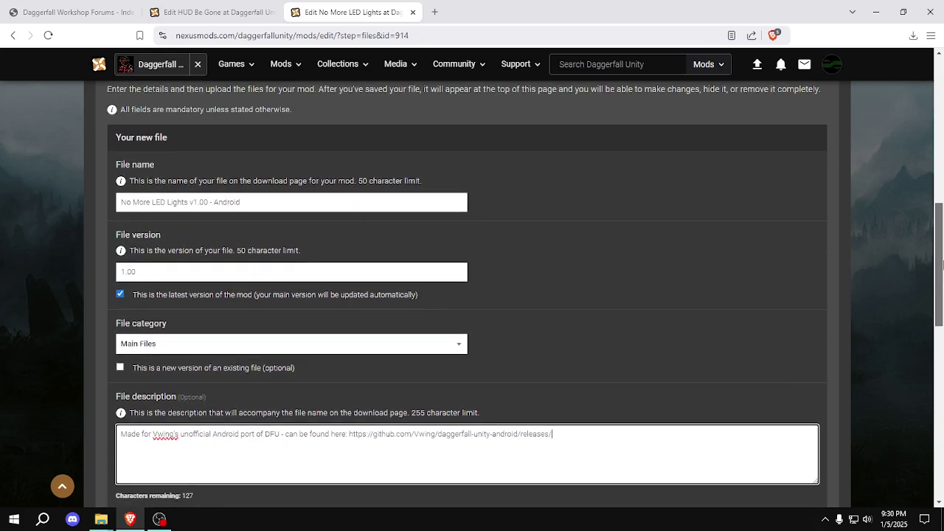
drag(942, 264, 938, 346)
key(alt+Tab)
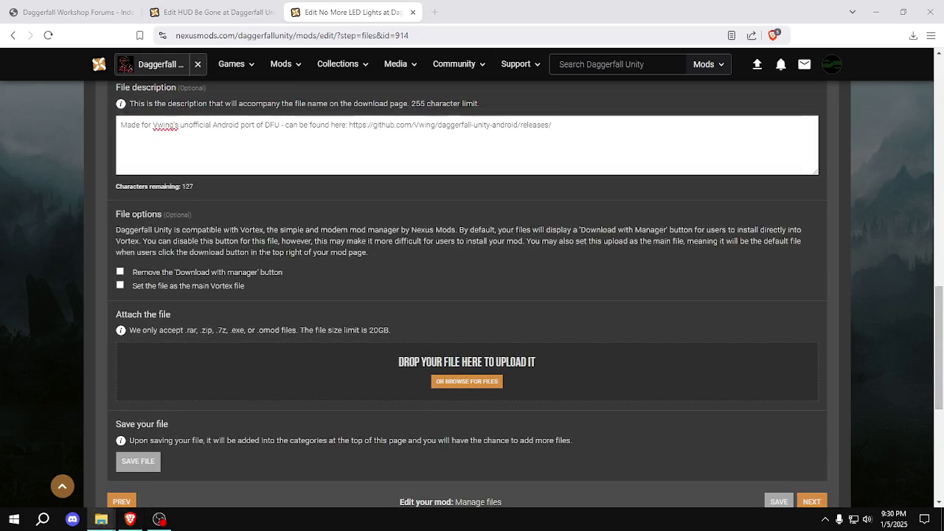
drag(738, 115, 483, 384)
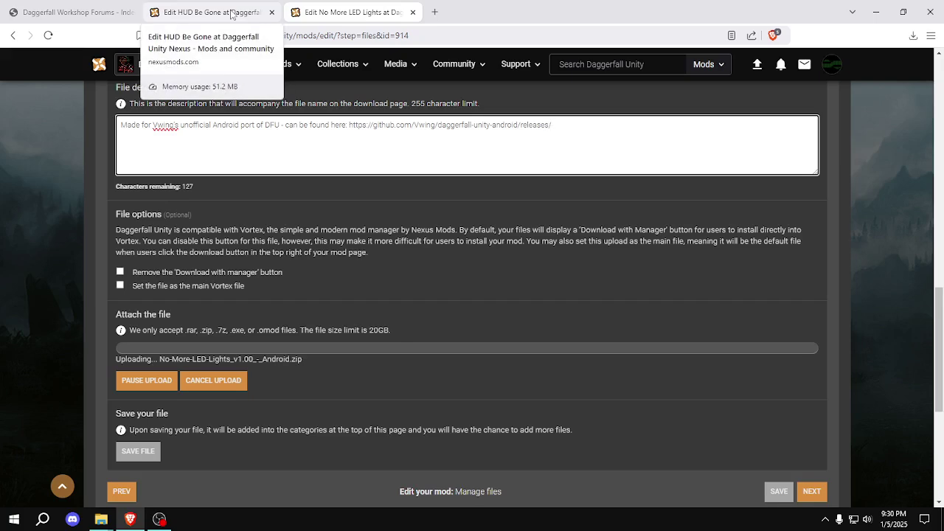
click(231, 14)
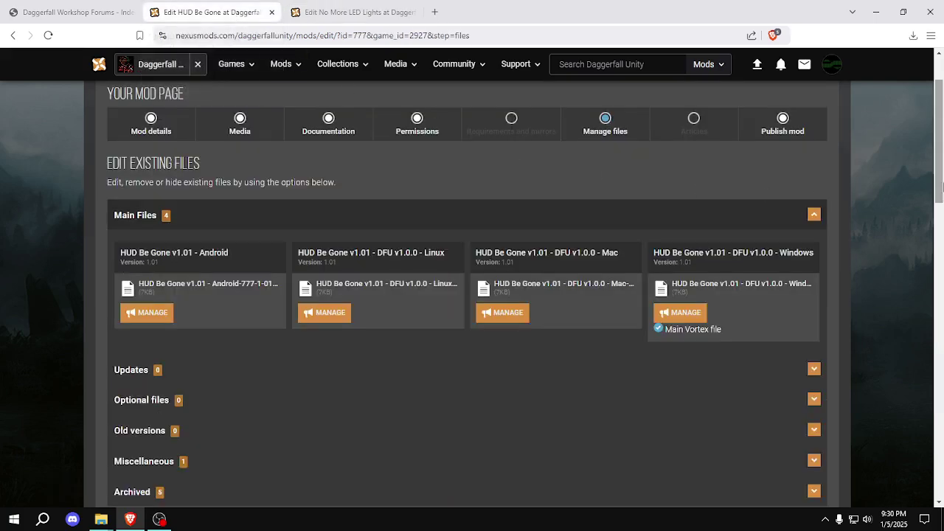
drag(940, 188, 940, 167)
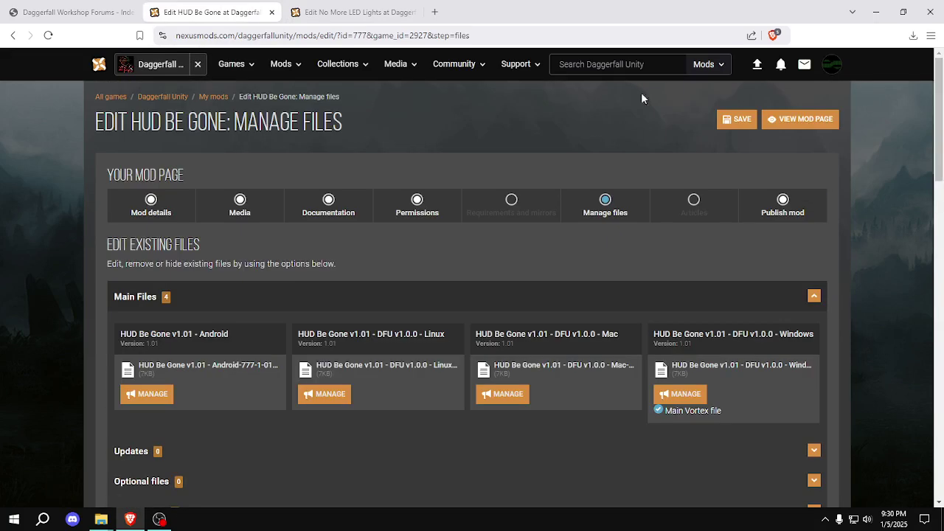
key(ctrl+Tab)
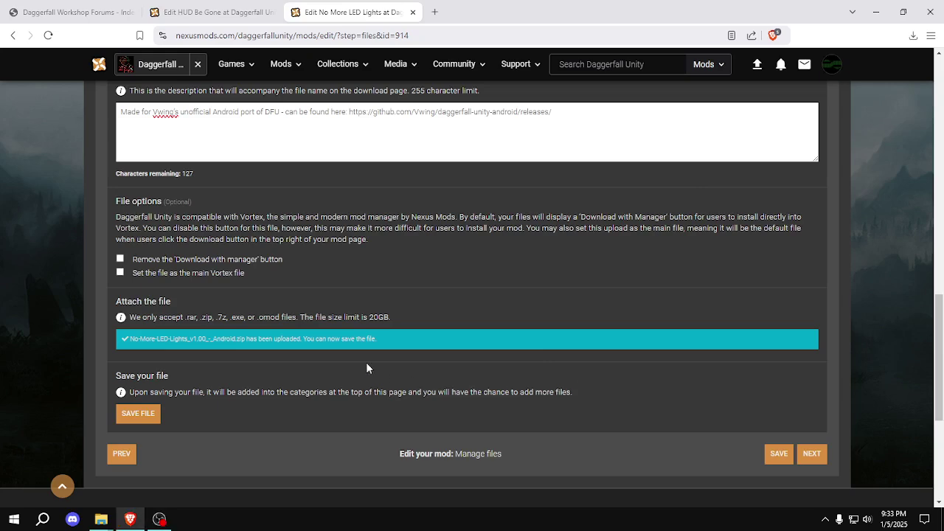
click(140, 414)
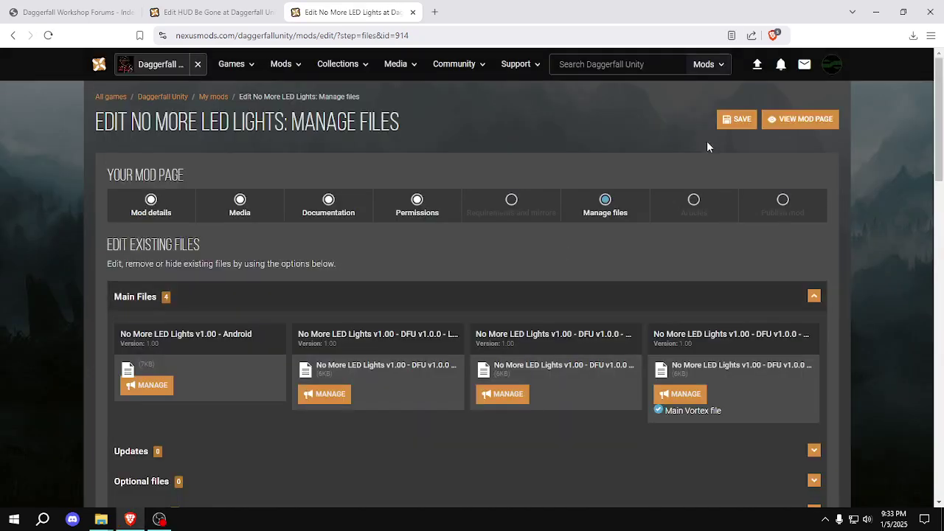
click(734, 120)
Check the name, version, category and description in the details of No More LED Lights v1.00 - Android
mouse_move(940, 88)
mouse_down()
mouse_move(939, 215)
mouse_move(941, 88)
mouse_up()
drag(941, 98, 942, 125)
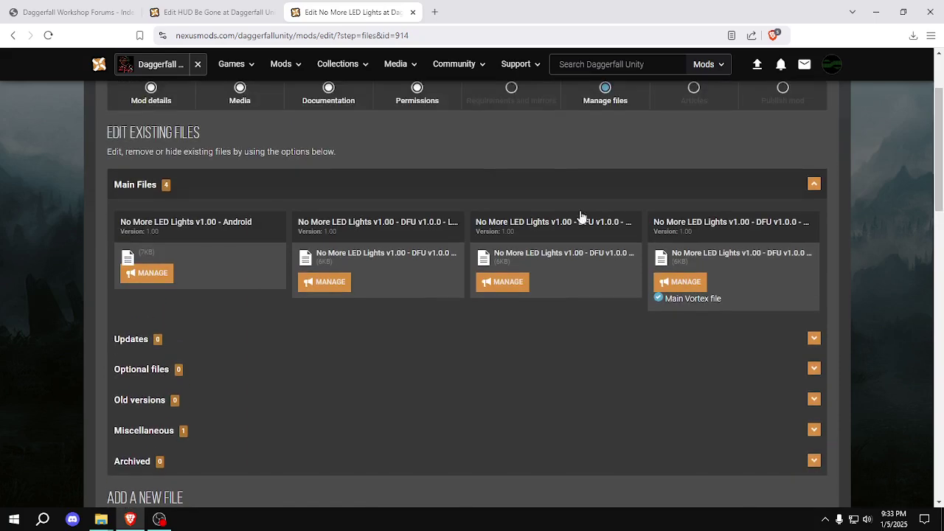
click(146, 273)
click(154, 290)
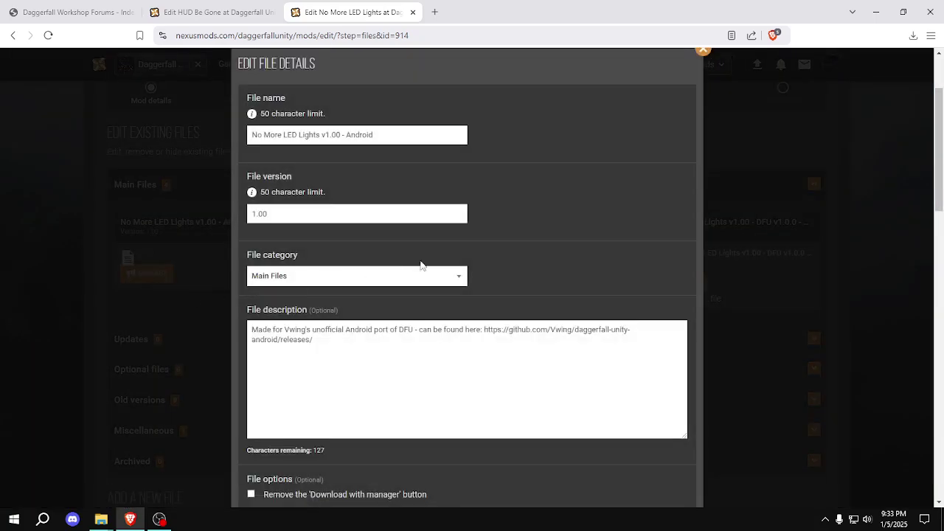
click(704, 51)
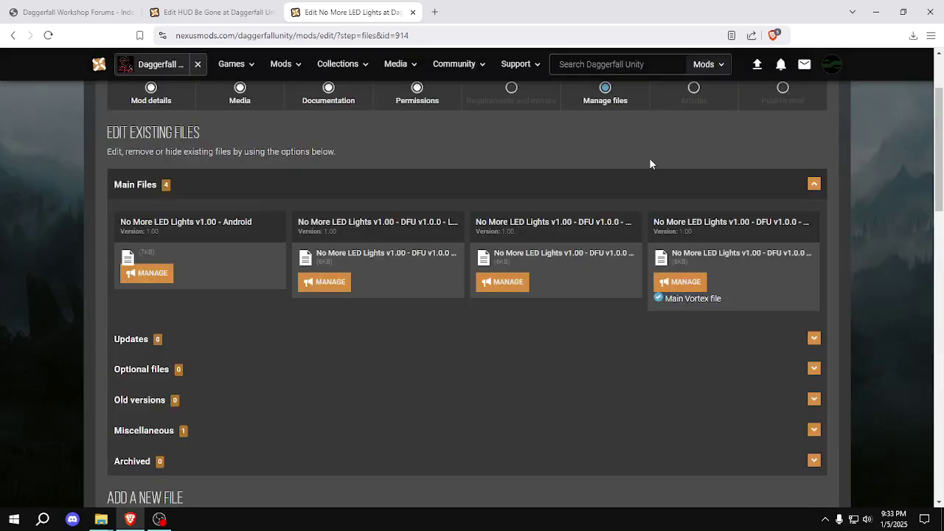
Save the mod page and reload its file management section
scroll(649, 163, up, 2)
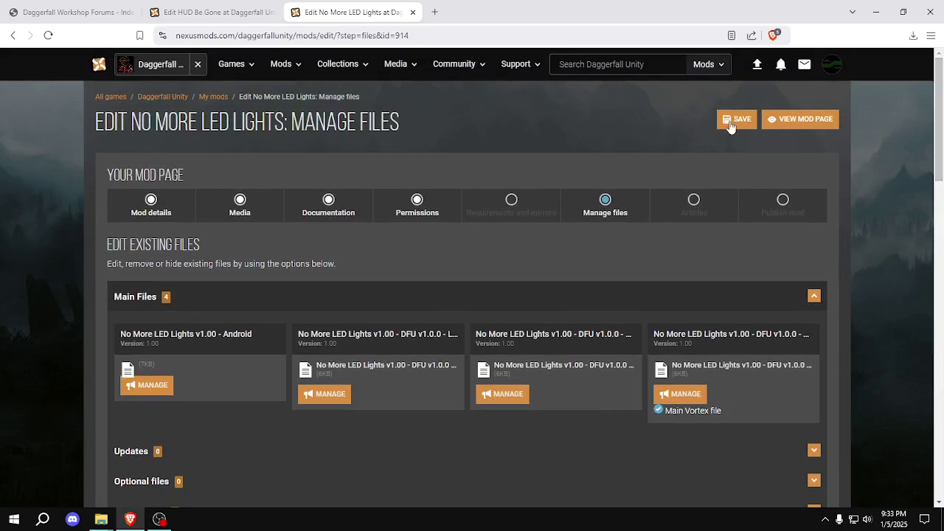
click(733, 119)
click(398, 210)
click(611, 210)
Recheck the Android file's details after the reload and save the file management section again
drag(941, 139, 942, 151)
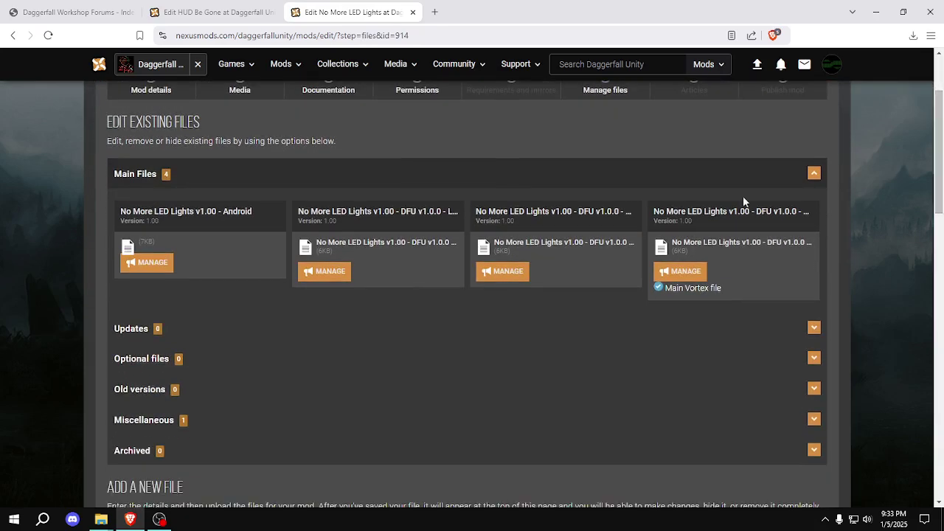
click(147, 262)
click(147, 273)
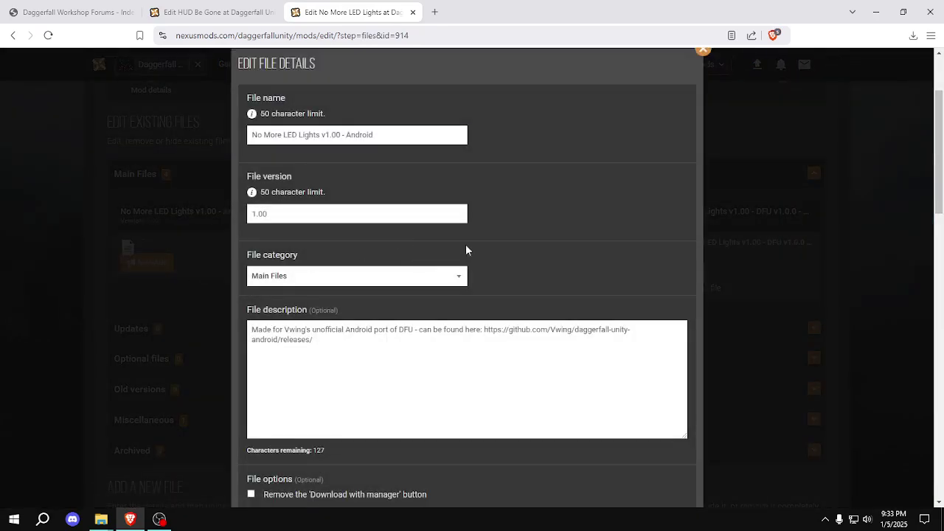
click(703, 50)
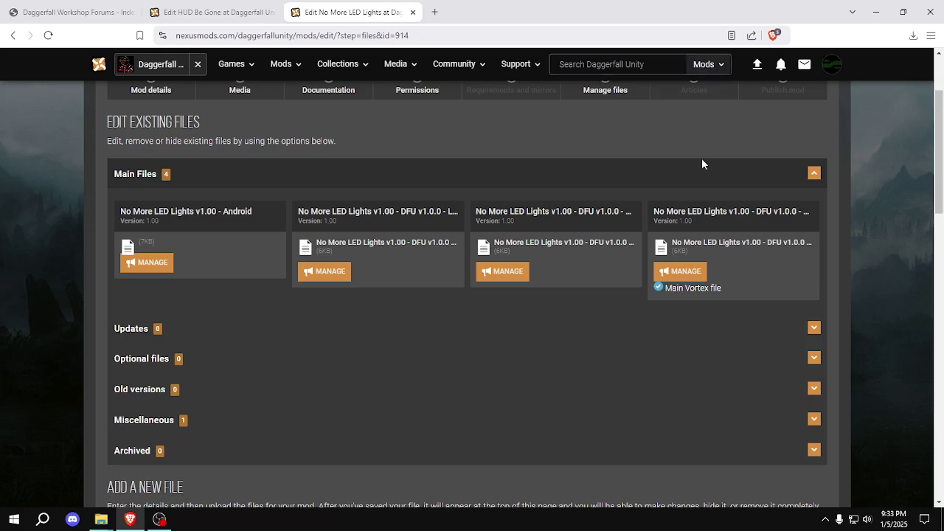
drag(942, 188, 915, 121)
click(734, 120)
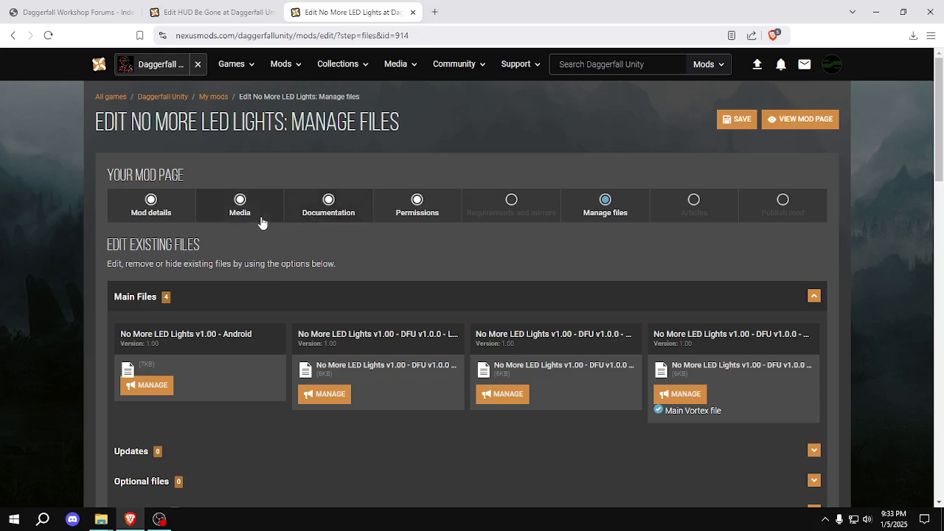
Upload two more dark in-game comparison screenshots to the mod's own images in the Media section
click(320, 214)
click(238, 208)
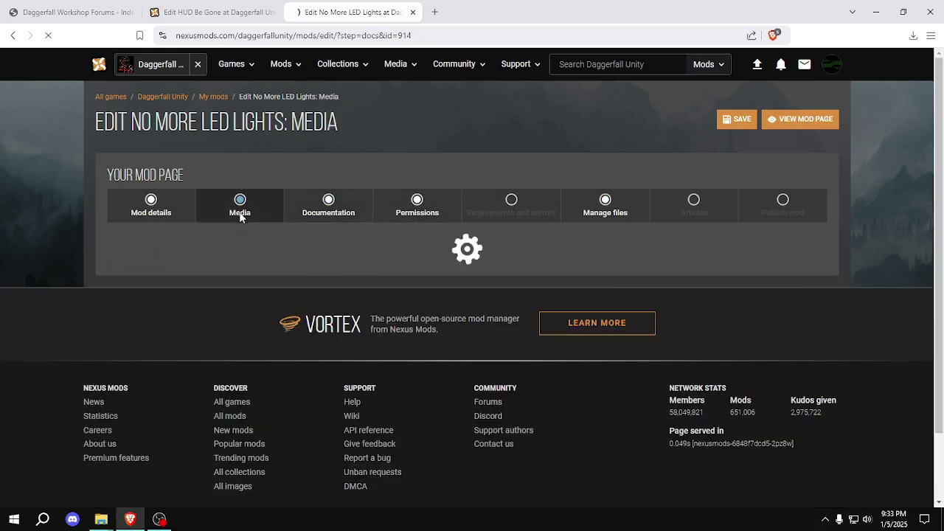
drag(943, 146, 942, 199)
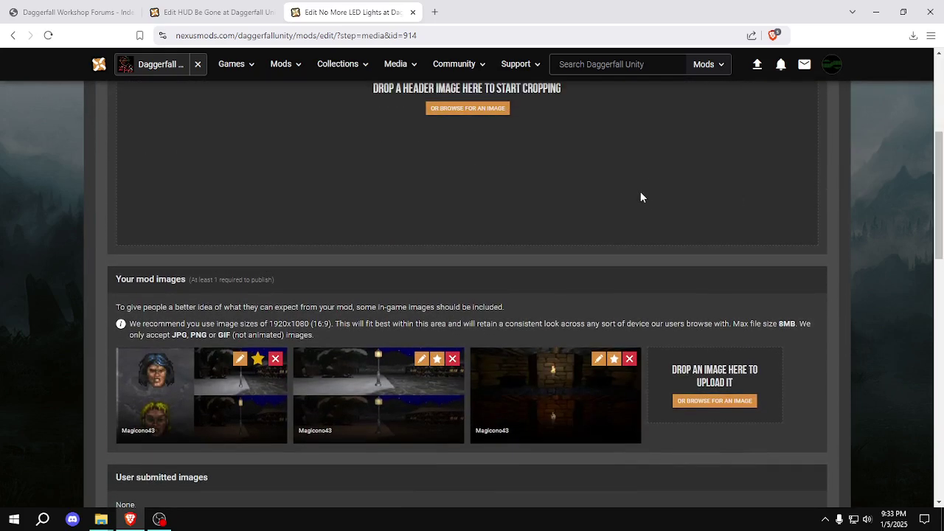
key(alt+Tab)
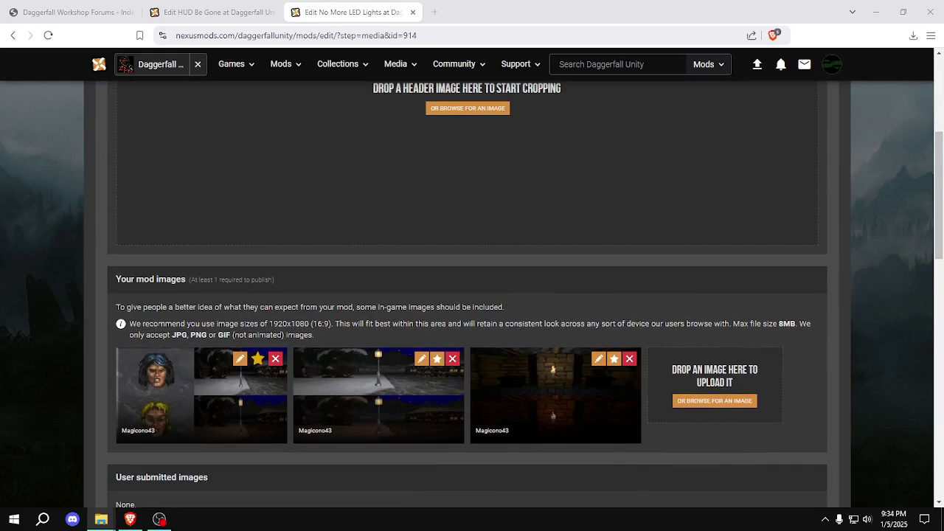
mouse_move(542, 391)
drag(730, 413, 713, 397)
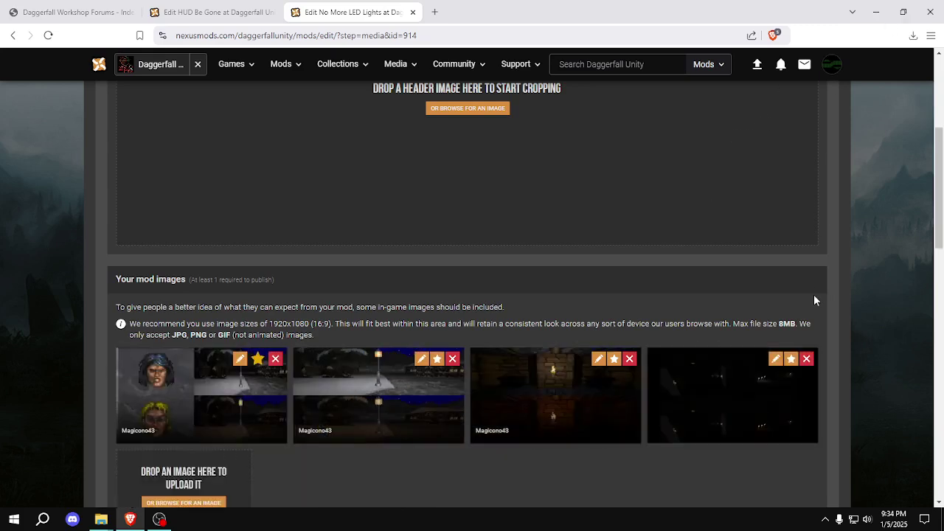
scroll(841, 145, down, 1)
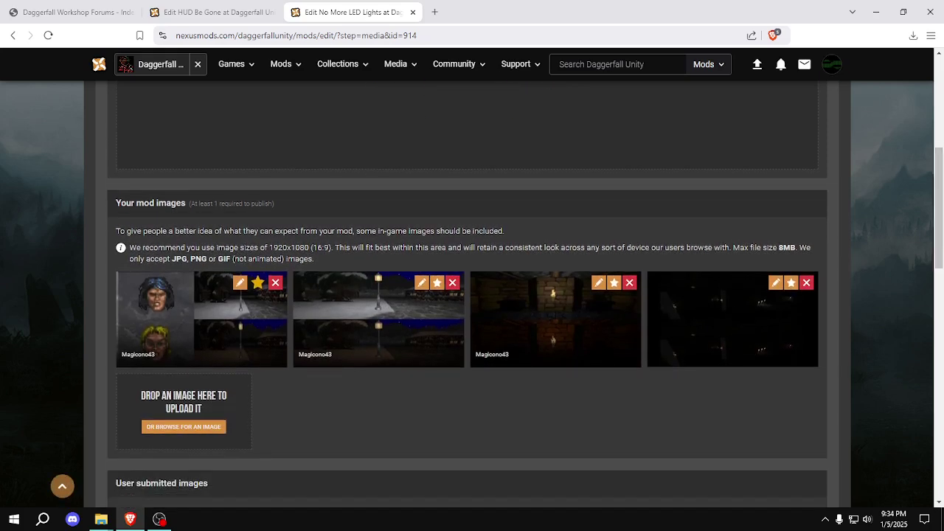
drag(101, 516, 206, 428)
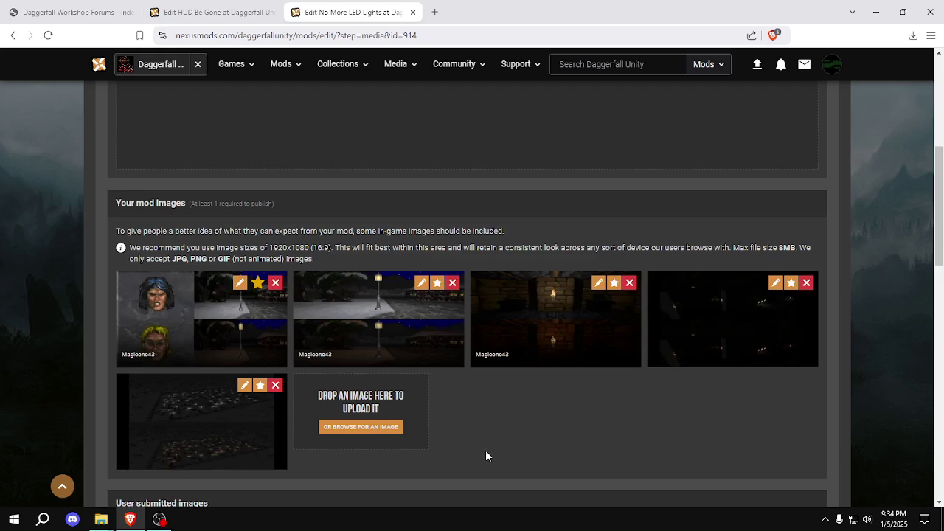
Review the mod's image and video sections and save the media changes
scroll(942, 295, down, 5)
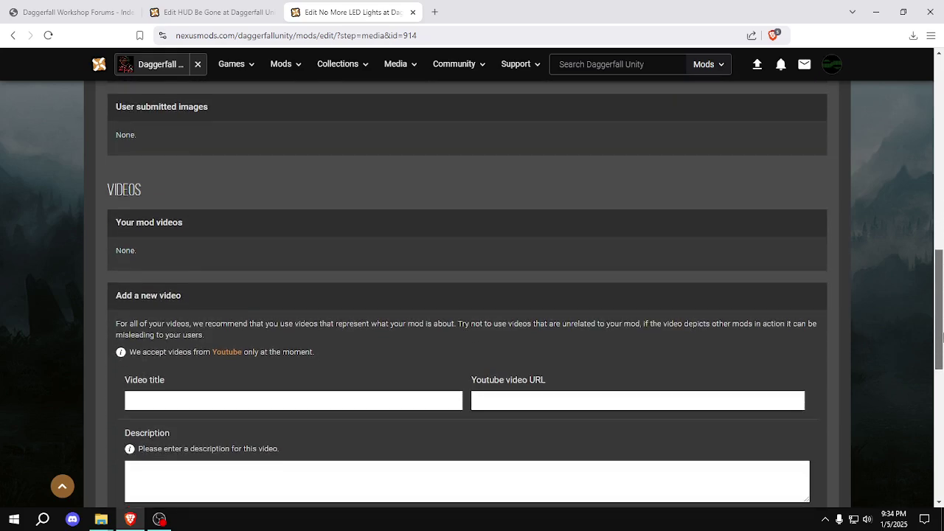
drag(943, 335, 939, 236)
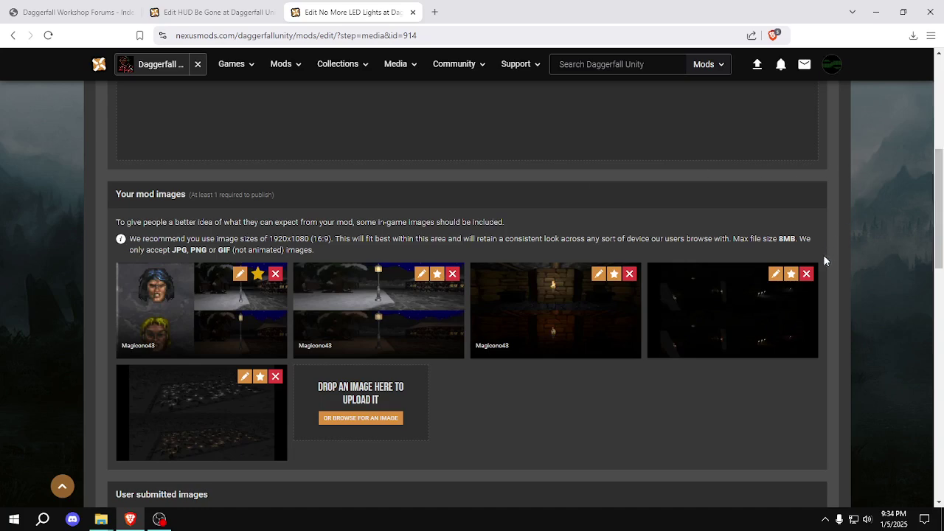
scroll(825, 260, up, 5)
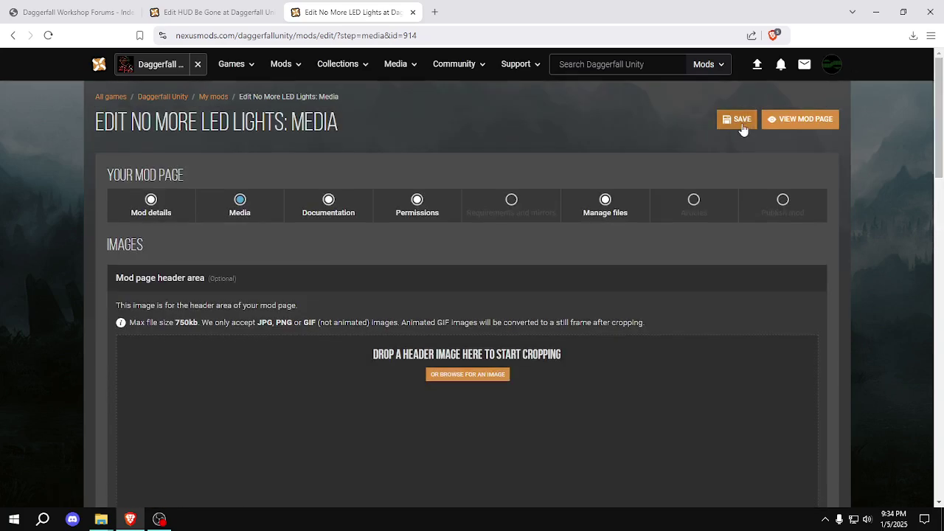
click(738, 119)
click(659, 255)
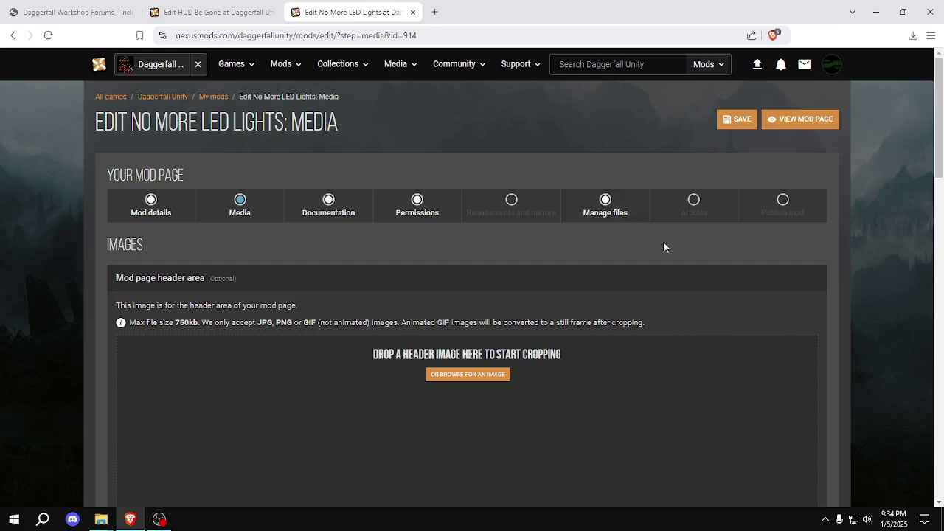
Open the mod details and read the detailed description through to its Special Thanks section
click(152, 210)
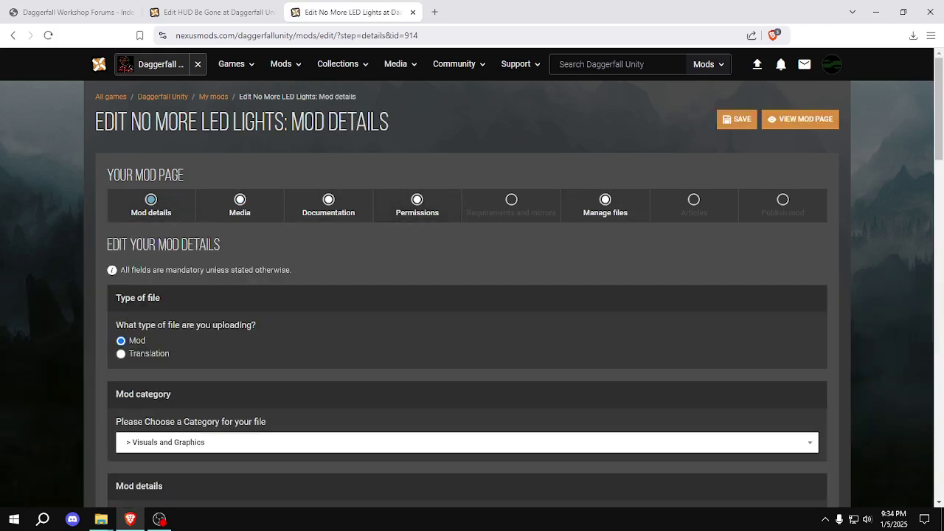
key(alt+Tab)
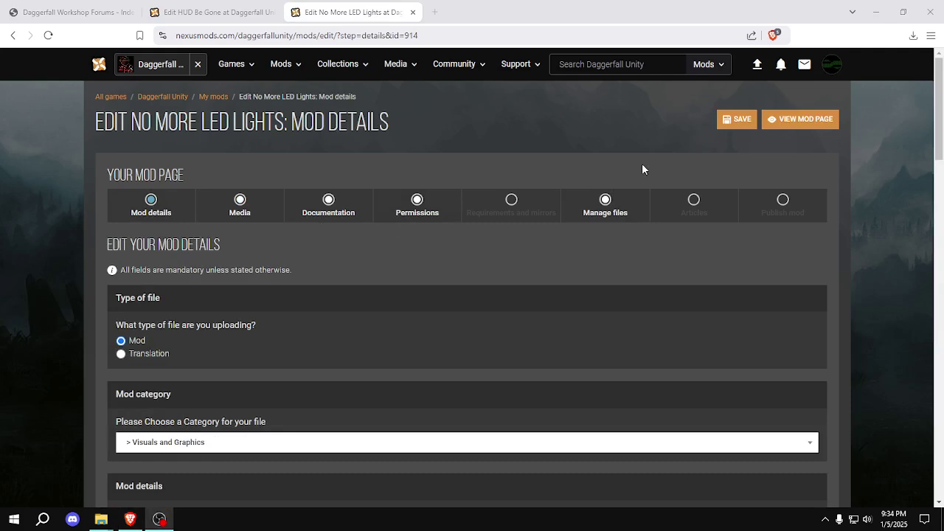
key(alt+Tab)
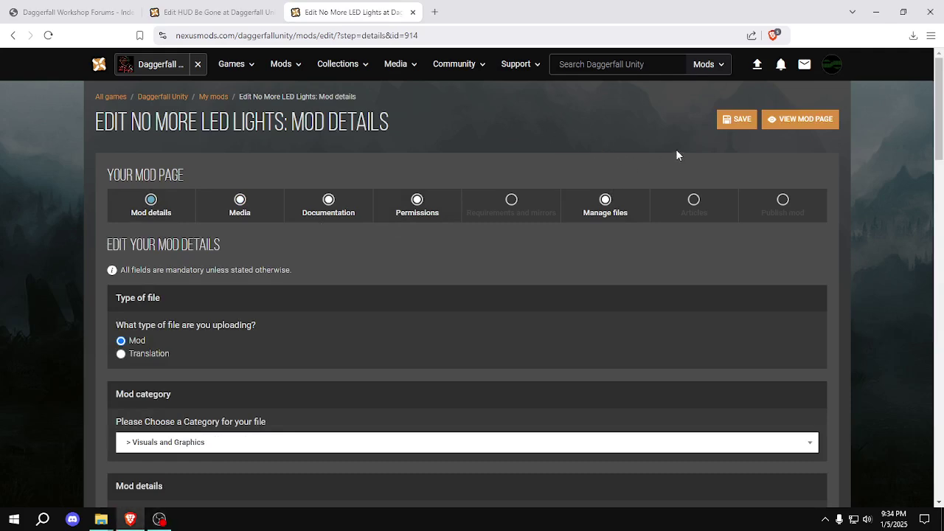
scroll(939, 148, down, 4)
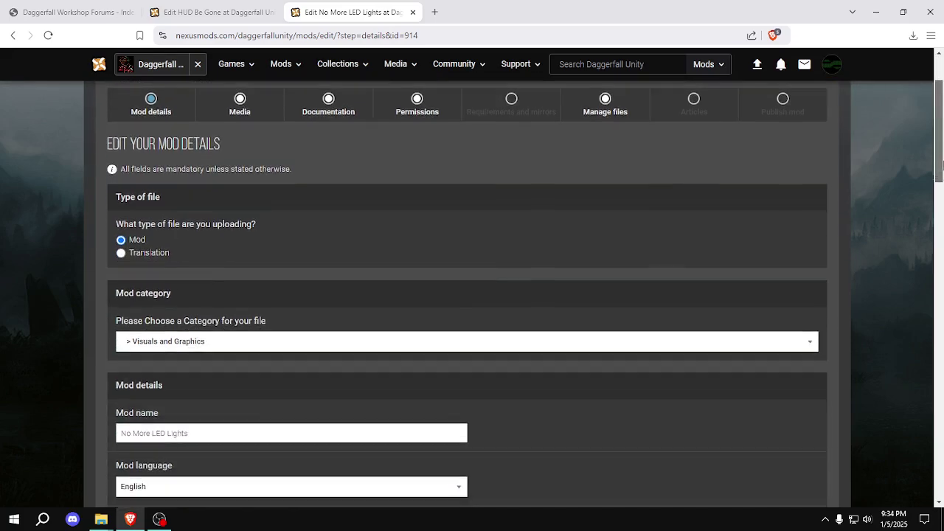
drag(941, 214, 941, 321)
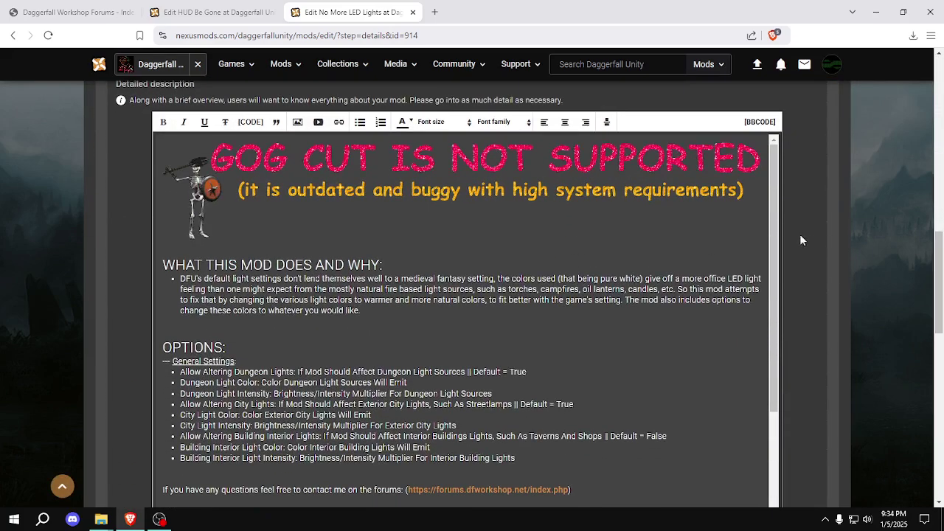
drag(776, 233, 782, 405)
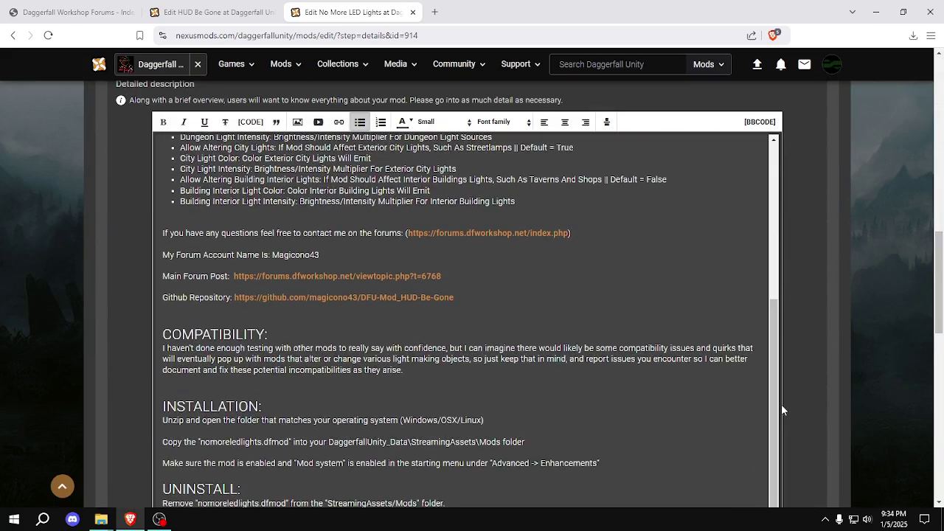
scroll(941, 326, down, 1)
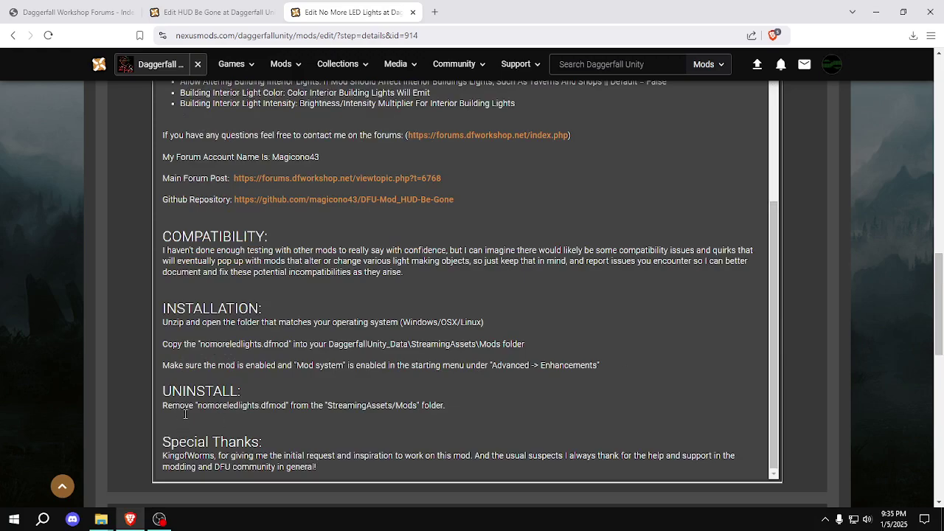
Look up the credited contributor's display name in Discord's DREAM & DFU Modding server and match its spacing in the description's Special Thanks
click(73, 519)
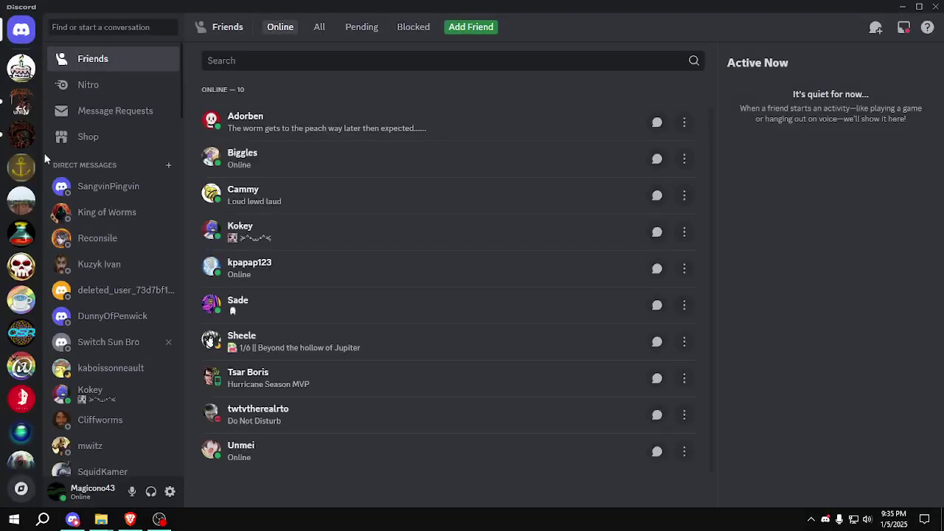
click(22, 133)
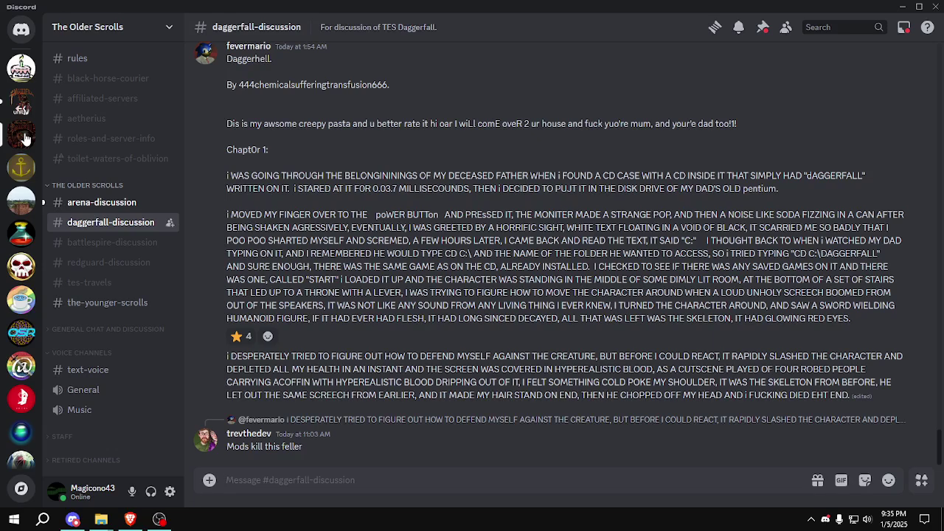
click(84, 205)
click(81, 222)
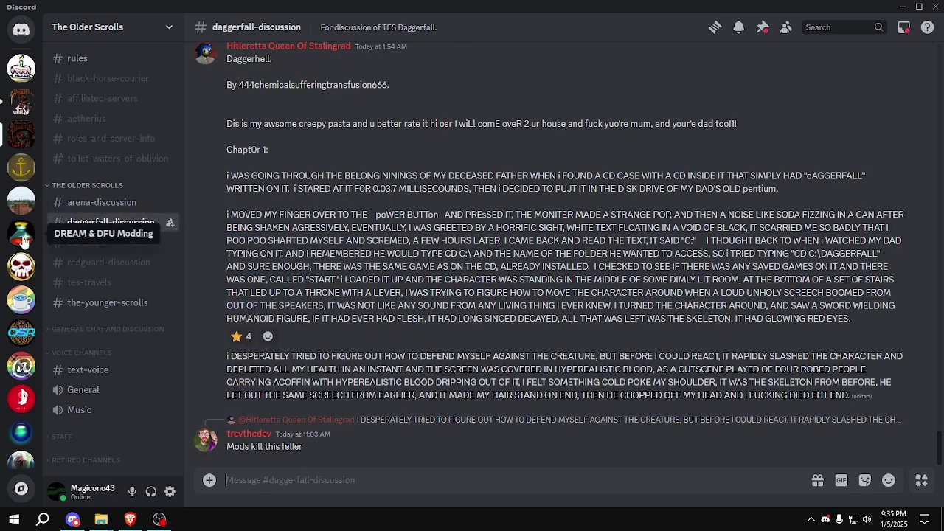
click(22, 235)
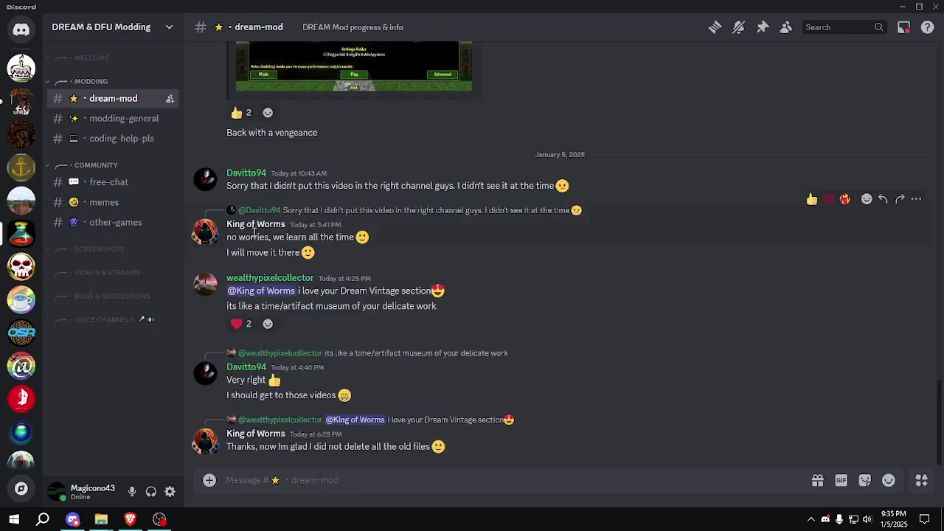
click(130, 520)
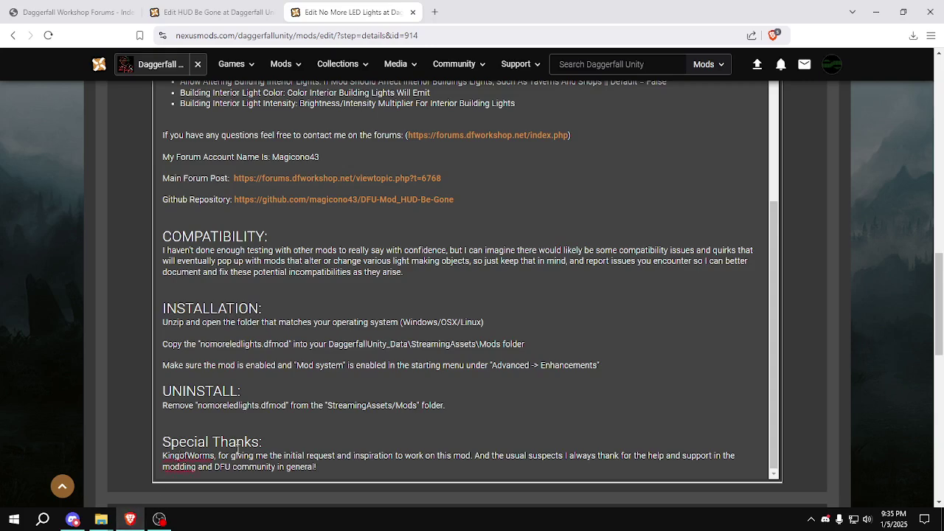
key(Right)
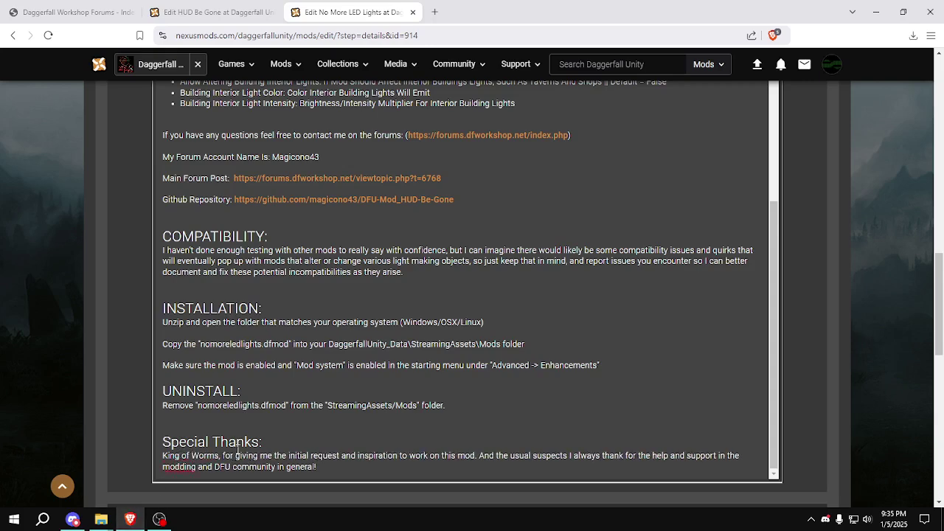
Return to Discord, close its window, quit it completely and refresh the desktop
click(138, 525)
click(139, 526)
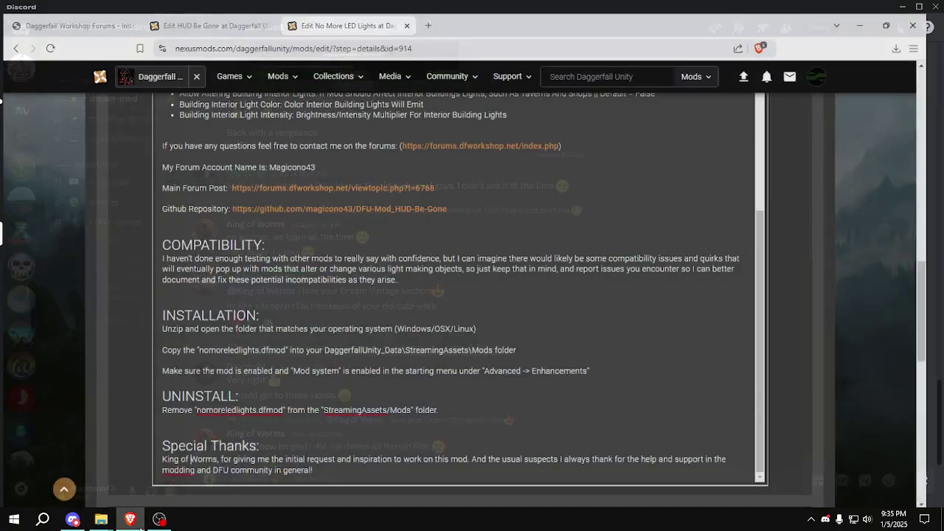
click(139, 526)
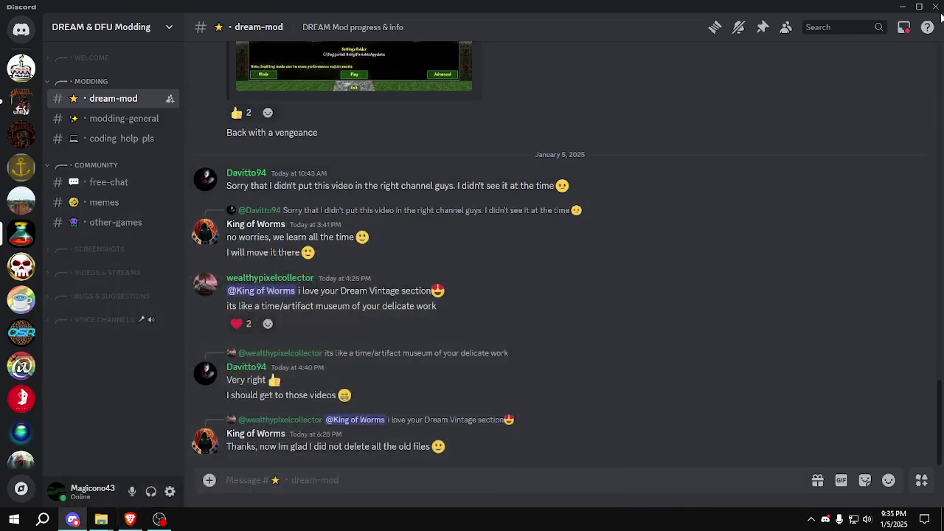
click(21, 70)
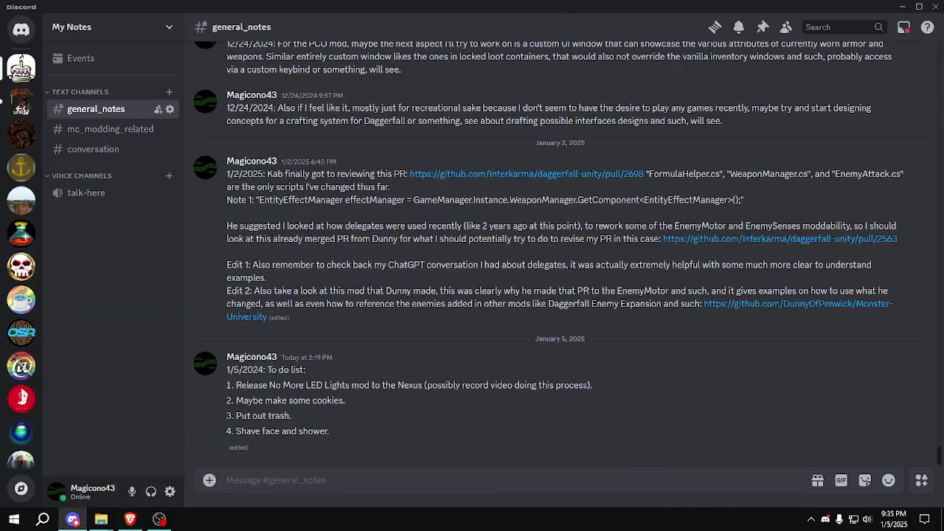
click(935, 6)
click(825, 519)
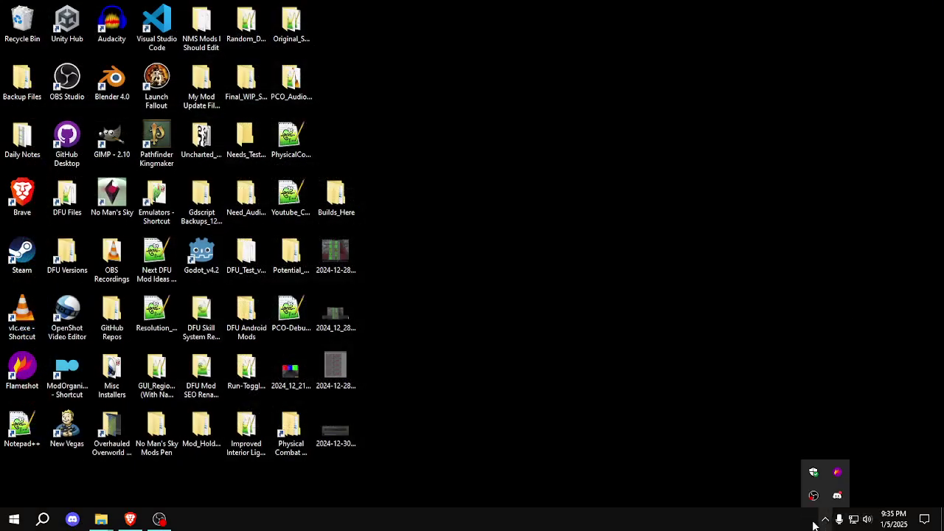
right_click(836, 496)
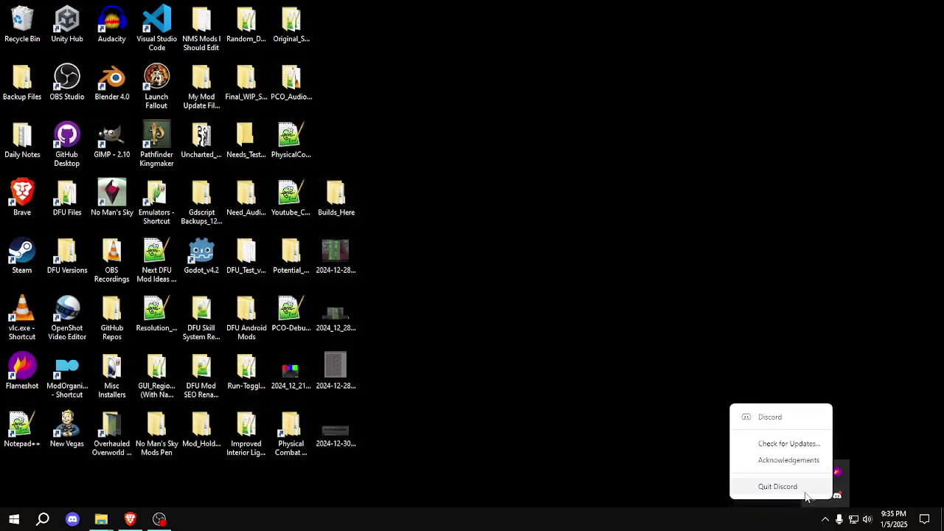
click(802, 495)
right_click(527, 296)
click(561, 329)
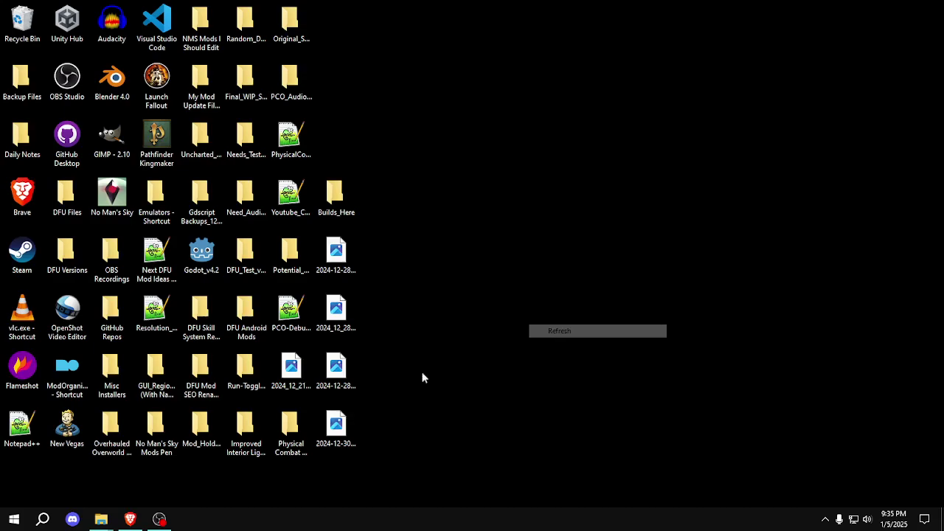
Switch back to the browser and save the mod details
click(132, 519)
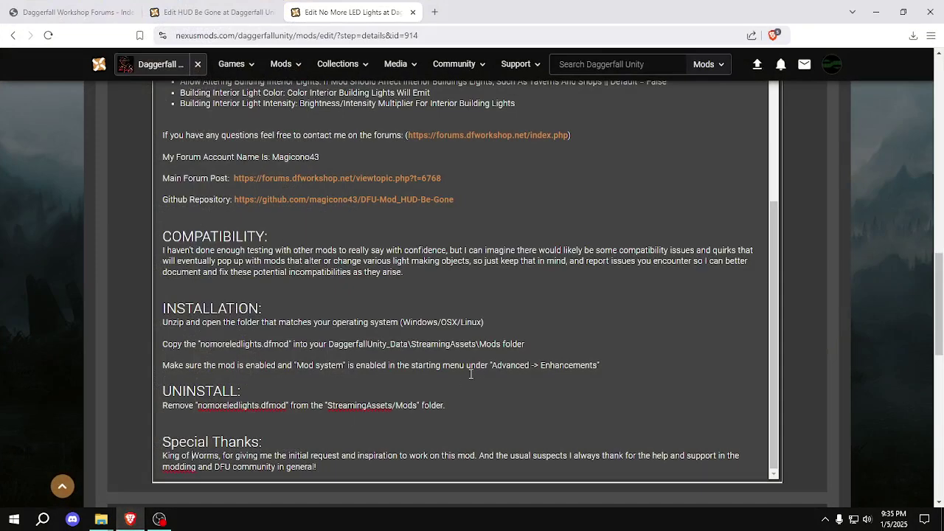
scroll(942, 208, up, 10)
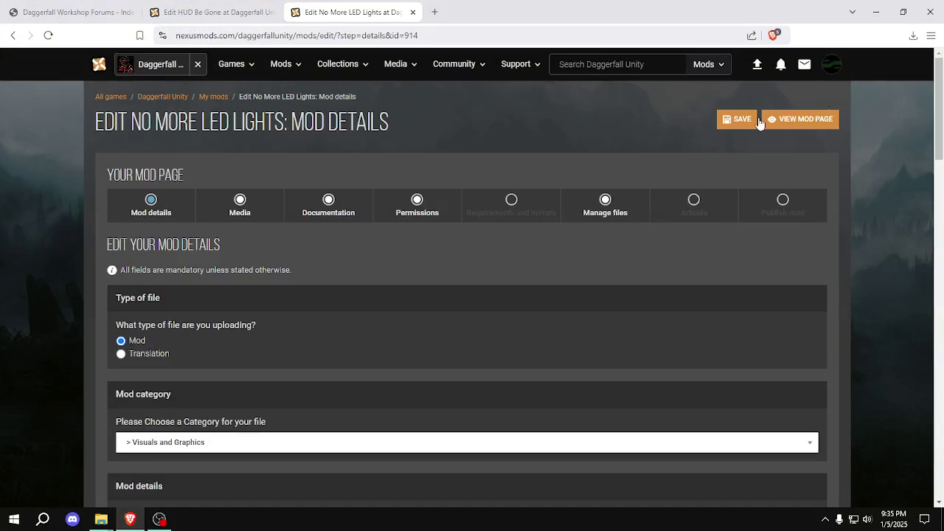
click(725, 120)
click(660, 258)
Recheck the detailed description's purpose, options and contact link sections in the mod details
scroll(939, 221, down, 8)
scroll(939, 222, down, 5)
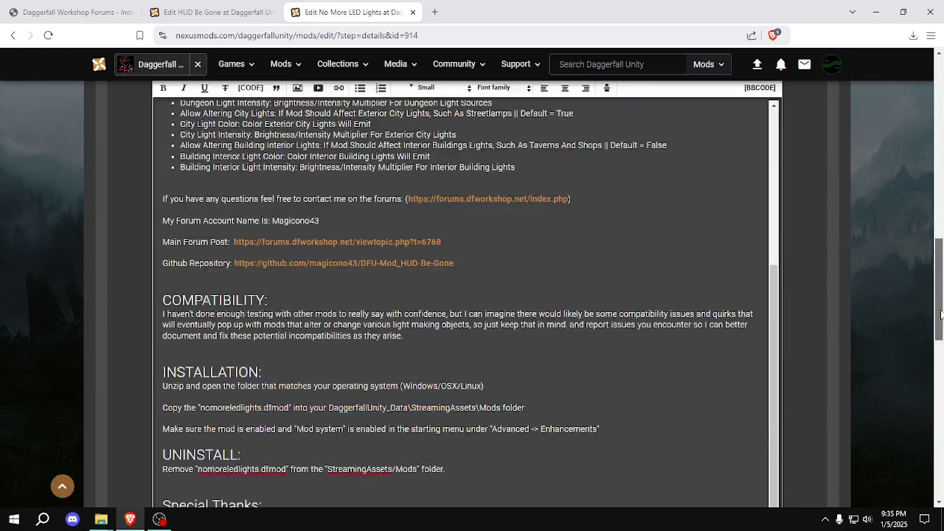
drag(774, 282, 776, 111)
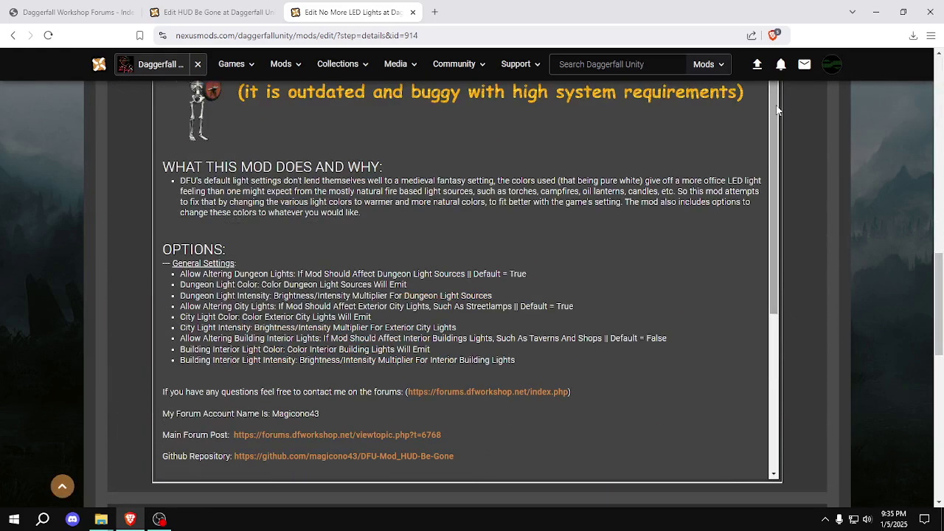
drag(941, 282, 941, 237)
scroll(814, 188, down, 3)
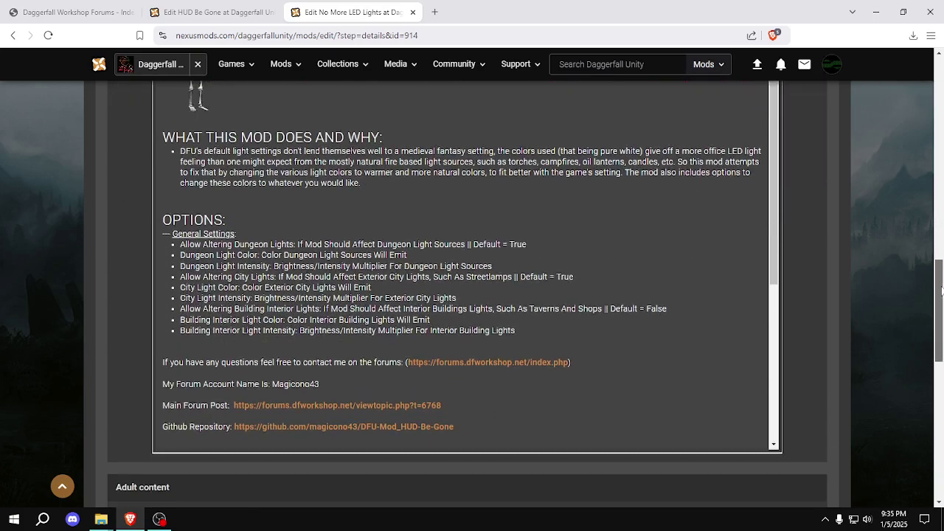
scroll(552, 309, down, 1)
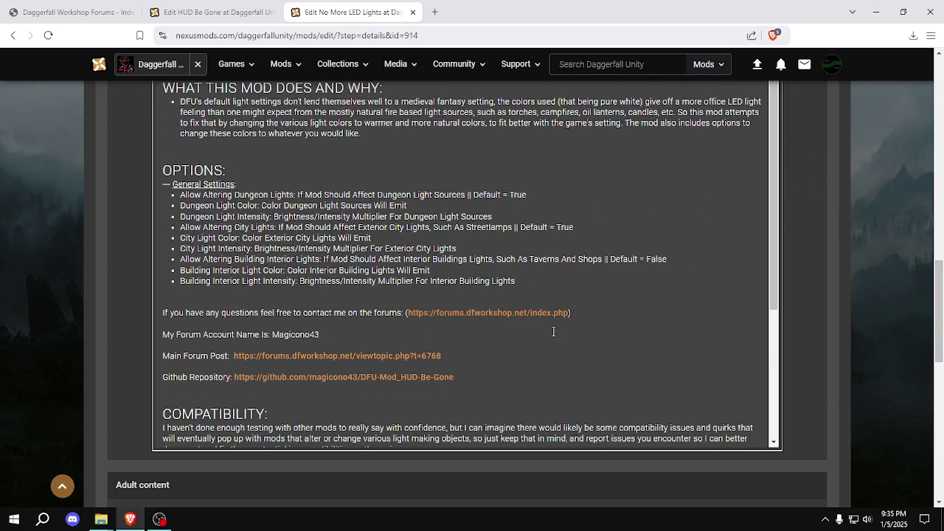
click(939, 122)
click(938, 118)
drag(937, 116, 937, 83)
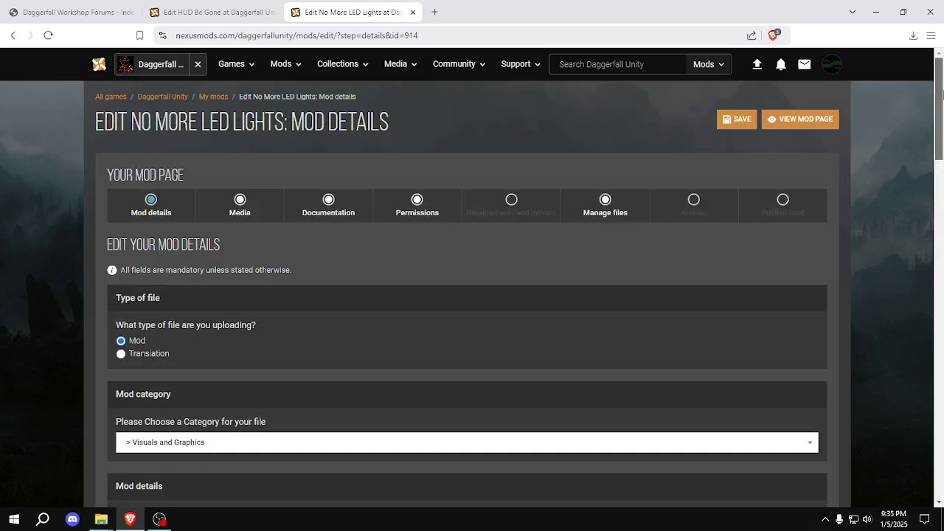
View the mod's page and check its image gallery, summary and changelog
click(803, 123)
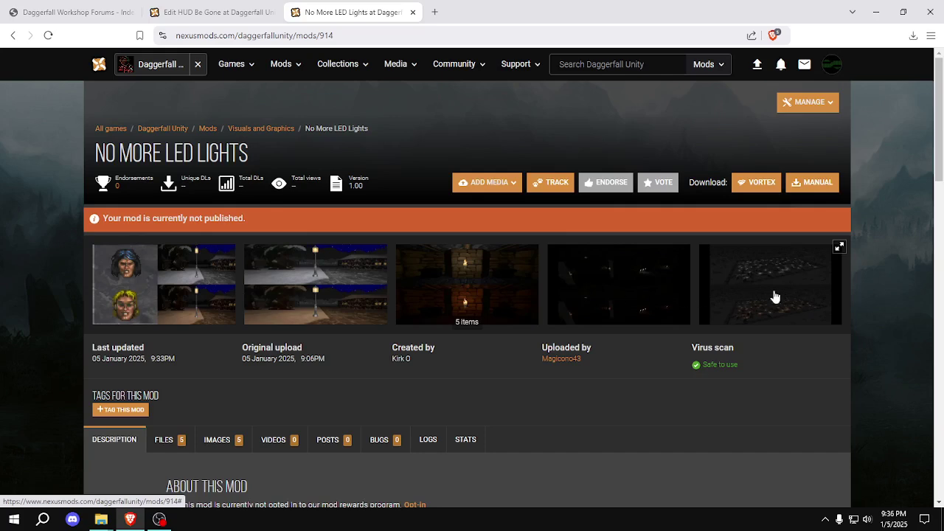
scroll(439, 262, down, 3)
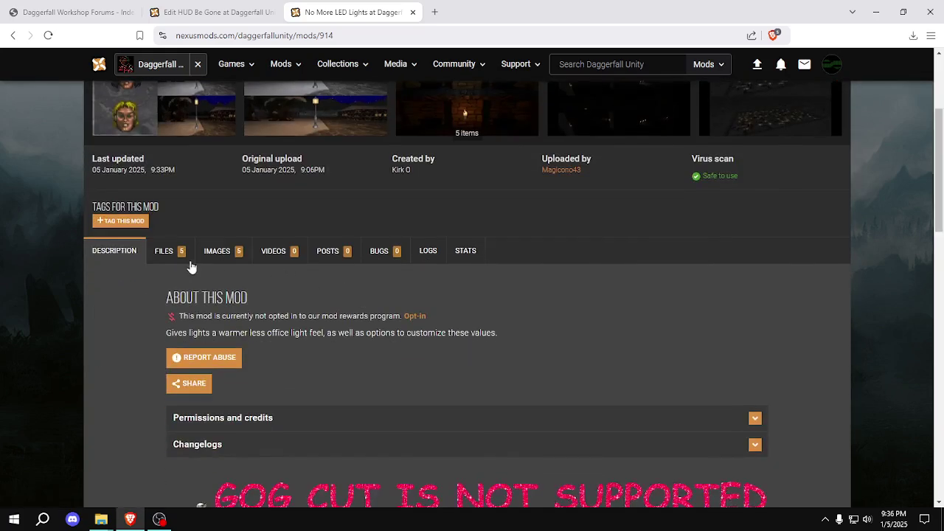
click(245, 445)
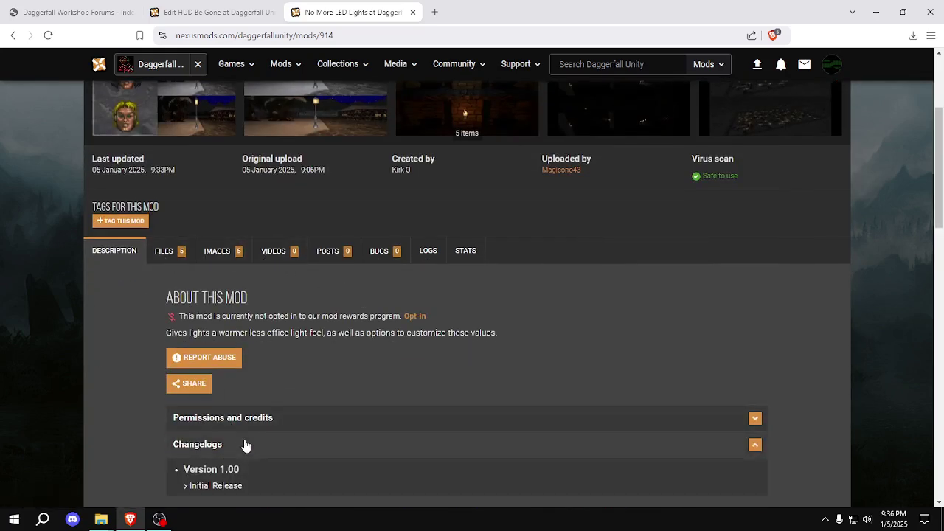
click(253, 448)
Review the mod page's main files for each platform and its miscellaneous source code file, and return to the description
click(177, 253)
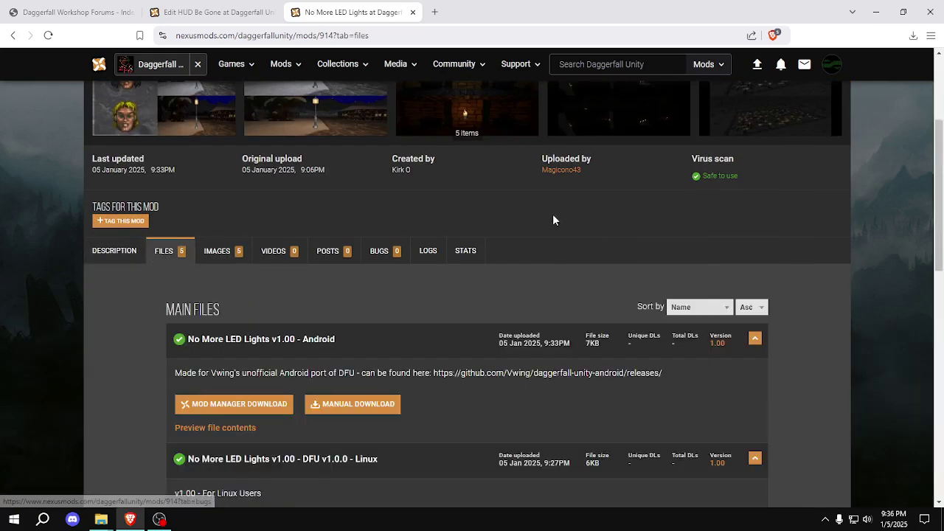
scroll(554, 219, down, 3)
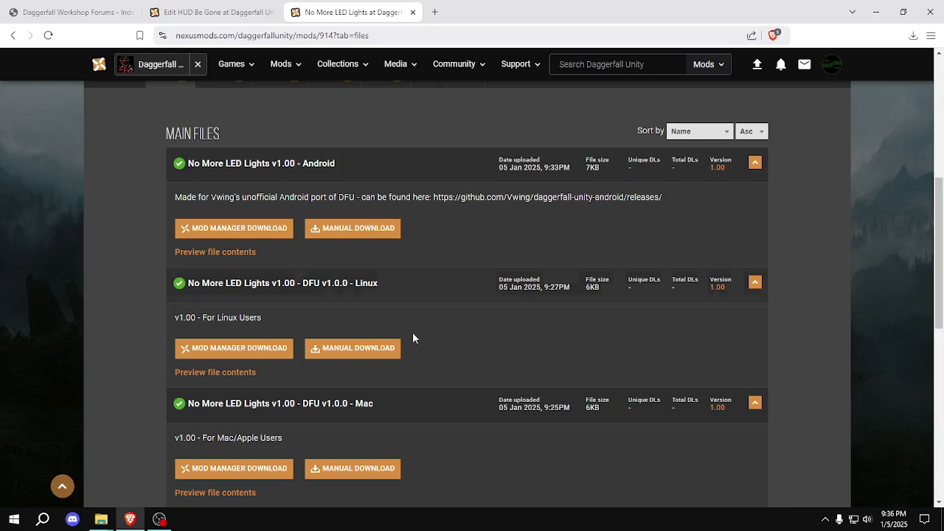
drag(940, 220, 942, 347)
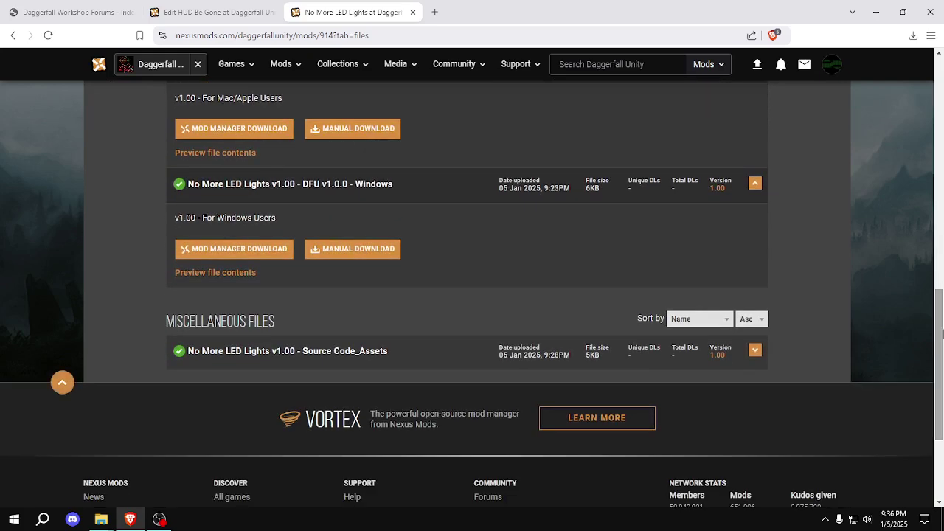
click(360, 364)
click(404, 361)
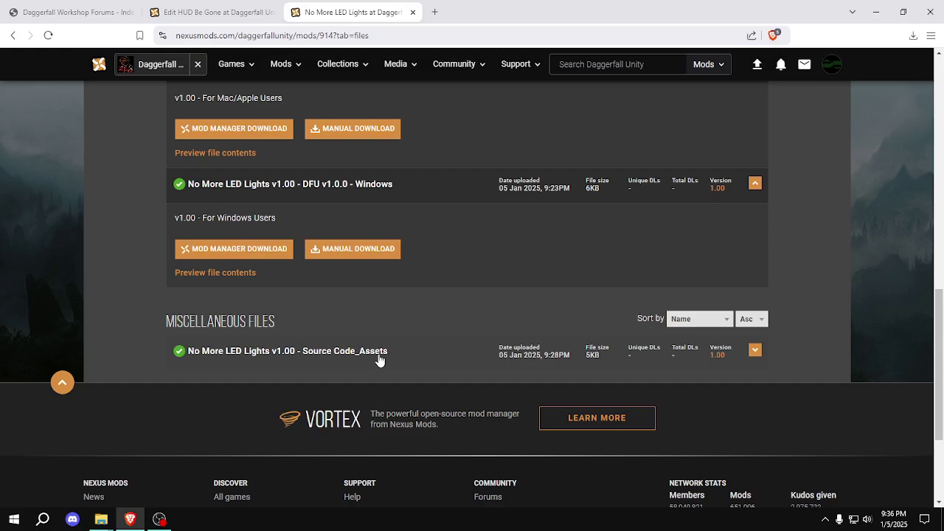
drag(940, 310, 940, 88)
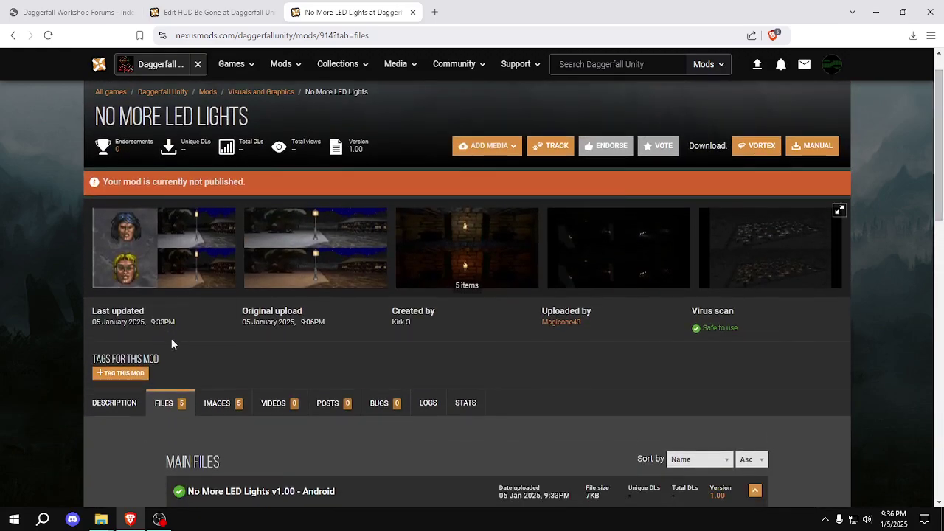
click(115, 408)
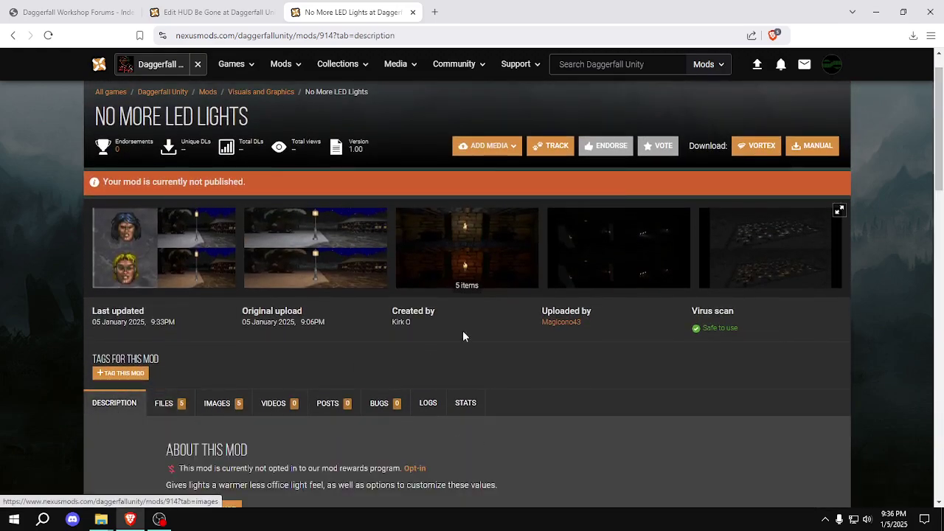
Open the HUD Be Gone mod page and check its pinned forum-link and update posts, and return to the No More LED Lights page
drag(941, 125, 843, 91)
click(200, 13)
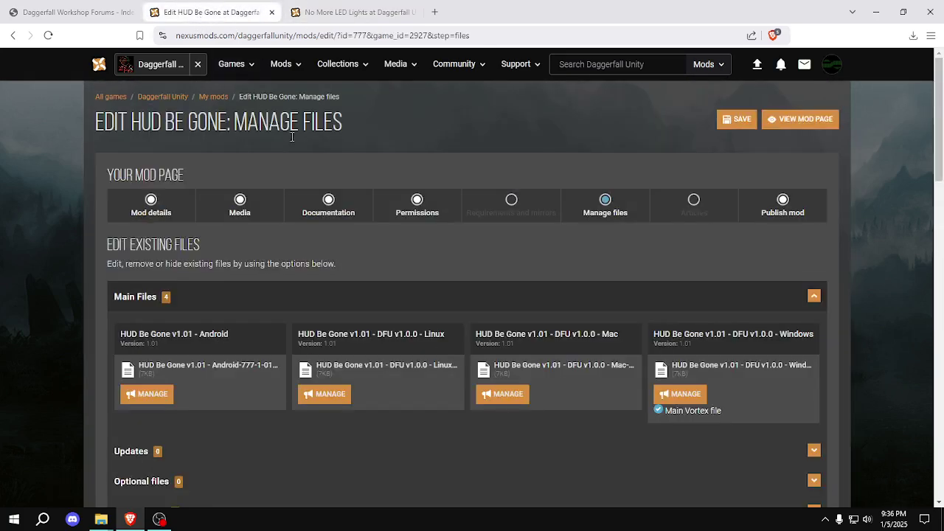
click(314, 13)
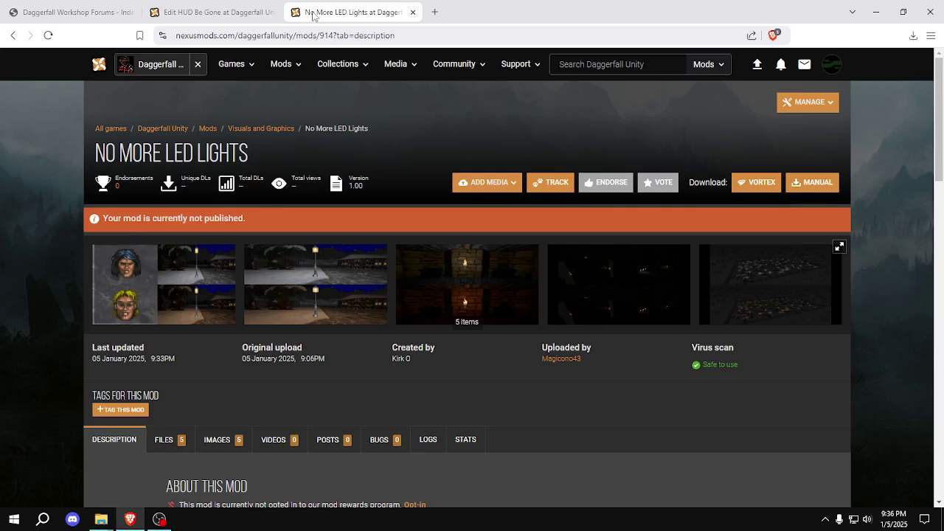
click(227, 15)
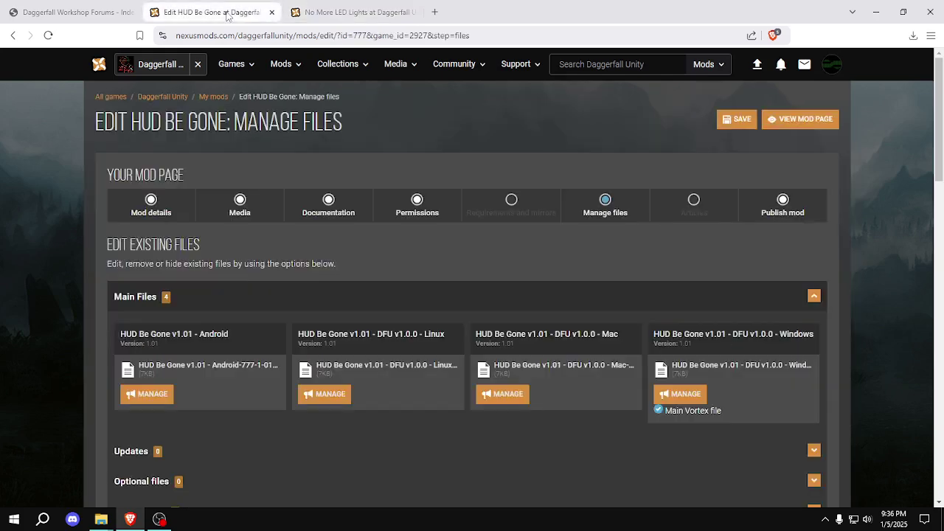
click(767, 118)
scroll(619, 308, down, 1)
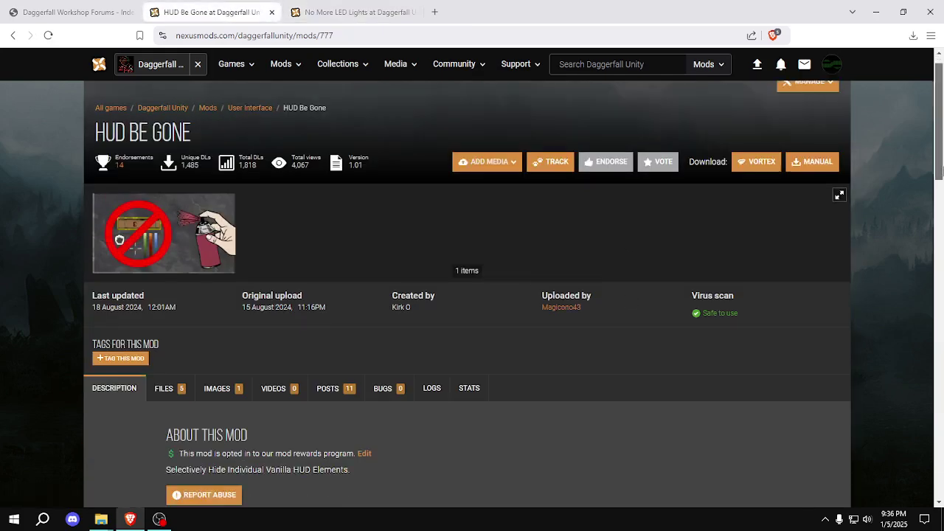
scroll(591, 246, down, 3)
click(347, 170)
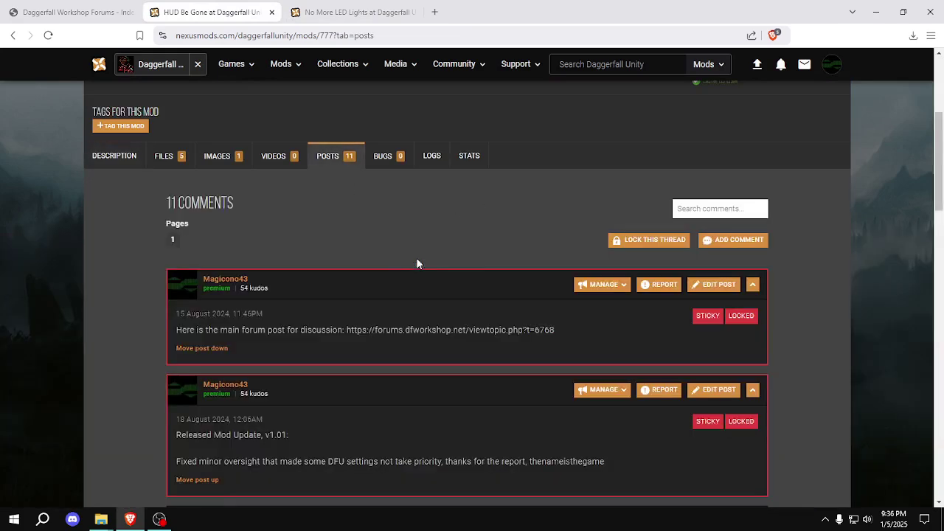
mouse_move(940, 160)
mouse_down()
mouse_move(941, 227)
mouse_move(940, 159)
mouse_up()
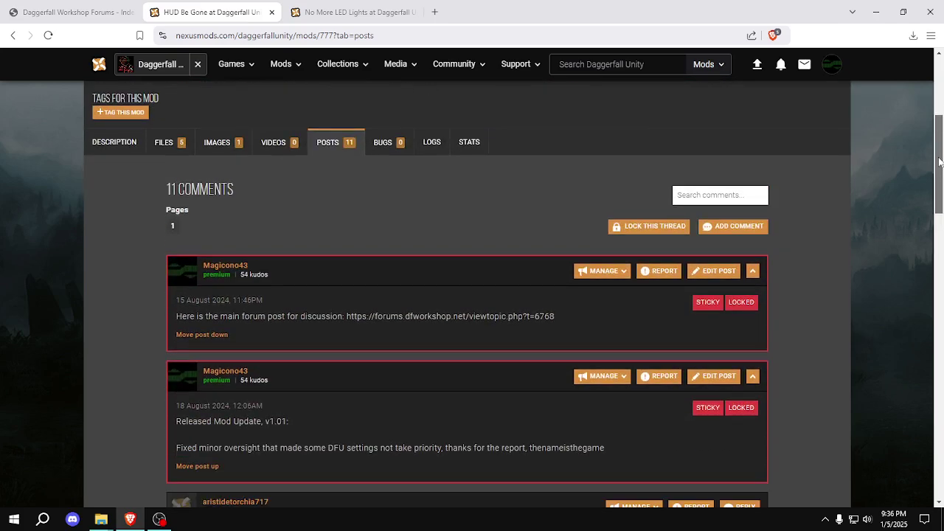
click(317, 10)
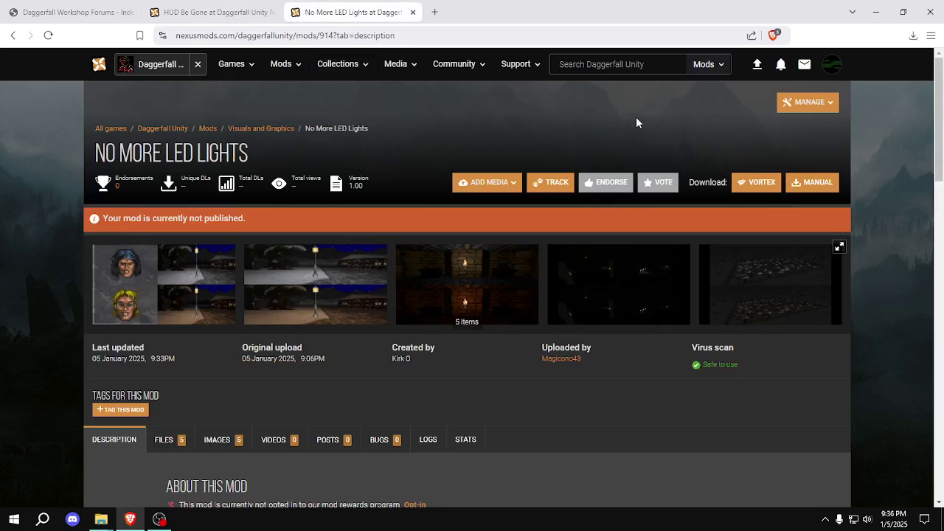
Minimise the browser, refresh the desktop, and open GitHub Desktop with its list of repositories shown
click(877, 21)
right_click(580, 203)
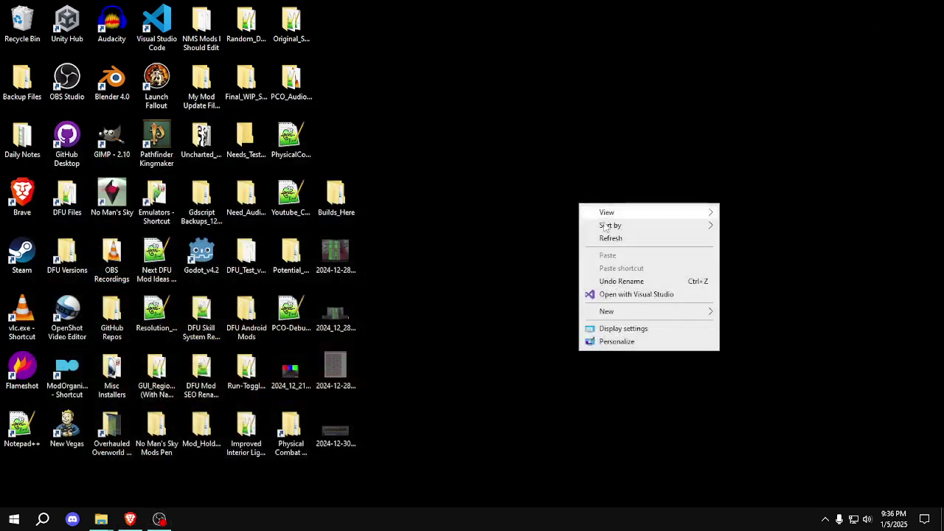
click(621, 238)
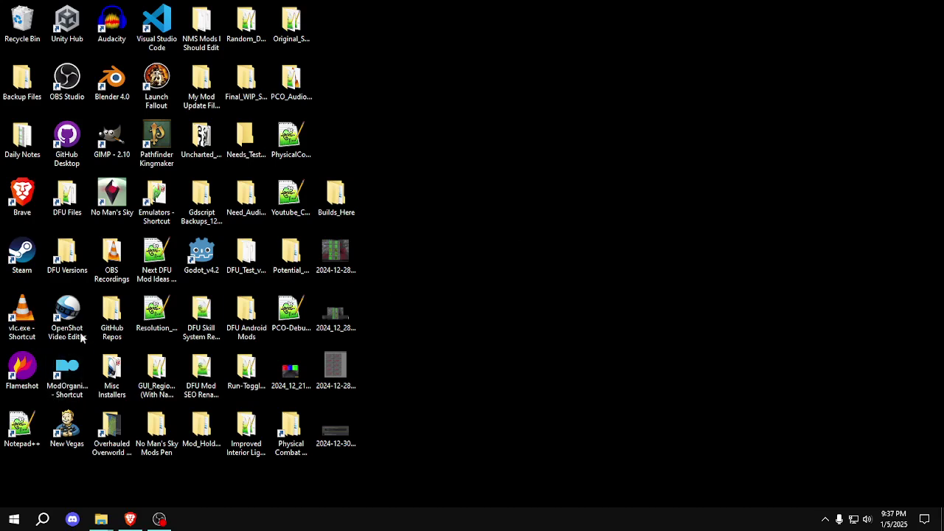
double_click(74, 146)
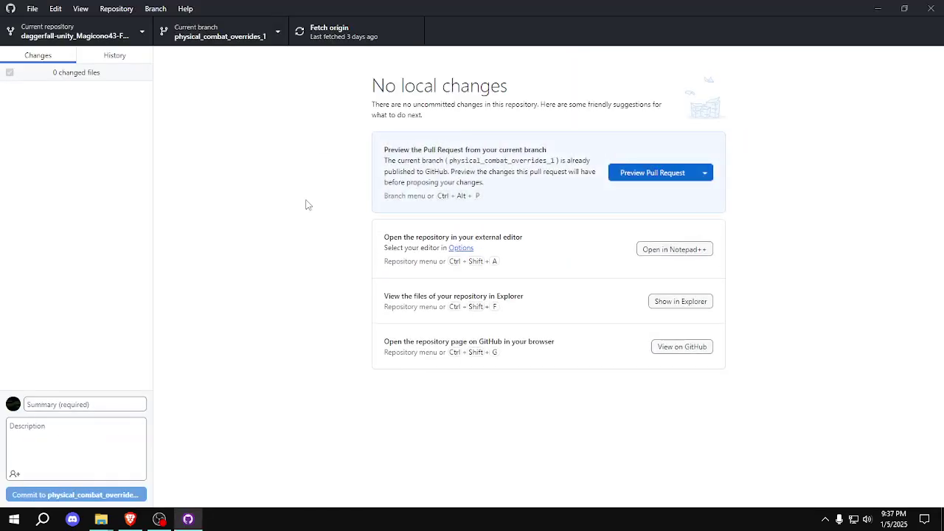
click(73, 35)
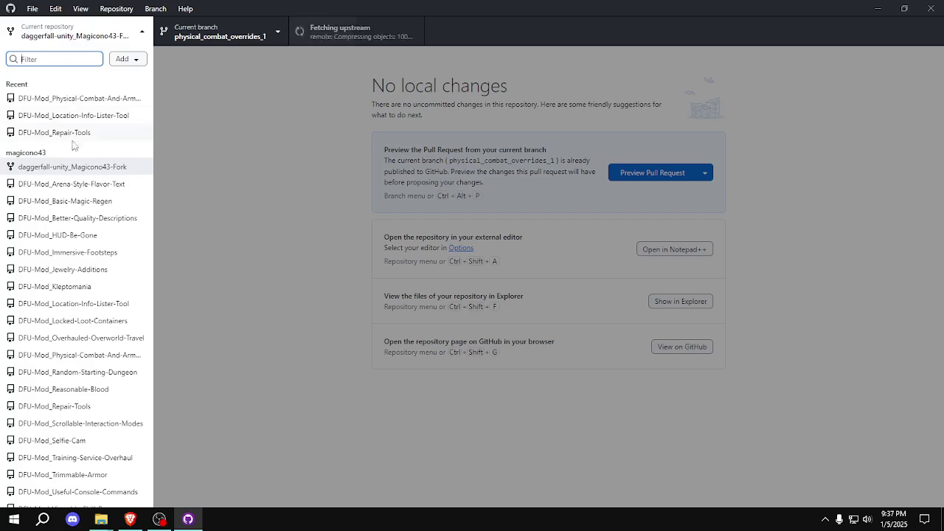
click(138, 60)
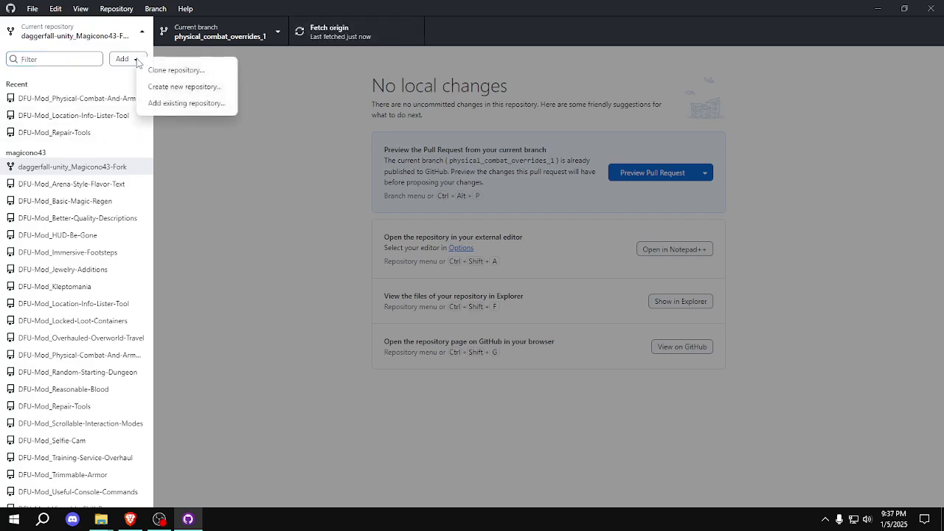
click(185, 87)
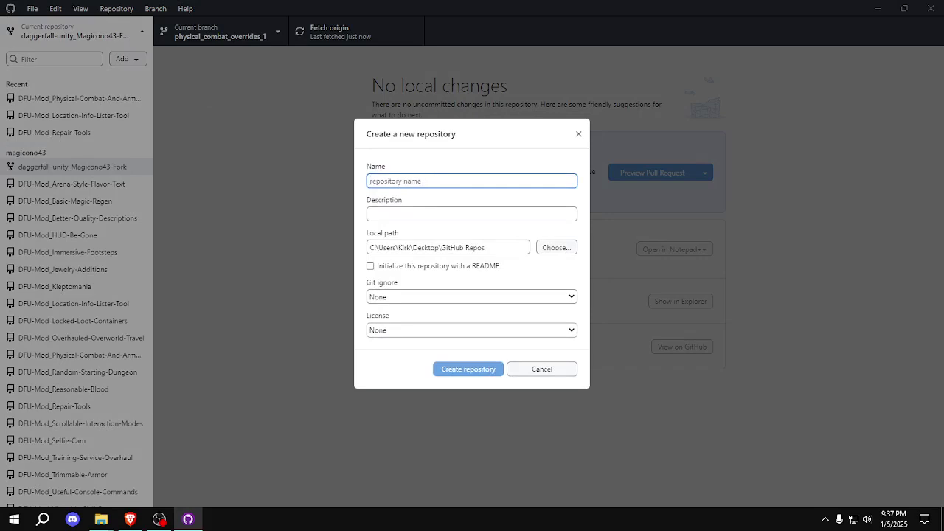
click(560, 370)
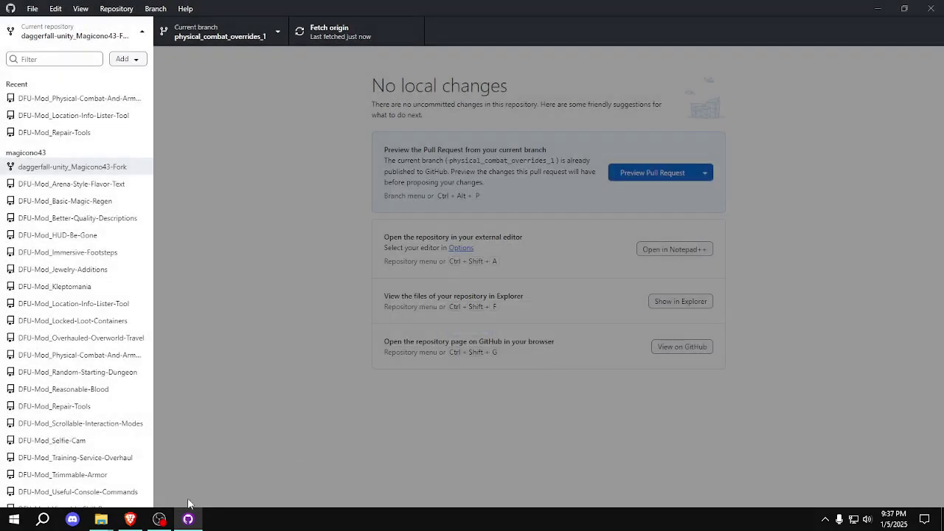
Switch to File Explorer through the desktop's DFU Versions shortcut and open the Assets\Game\Mods folder inside daggerfall-unity-1.0.0
click(188, 519)
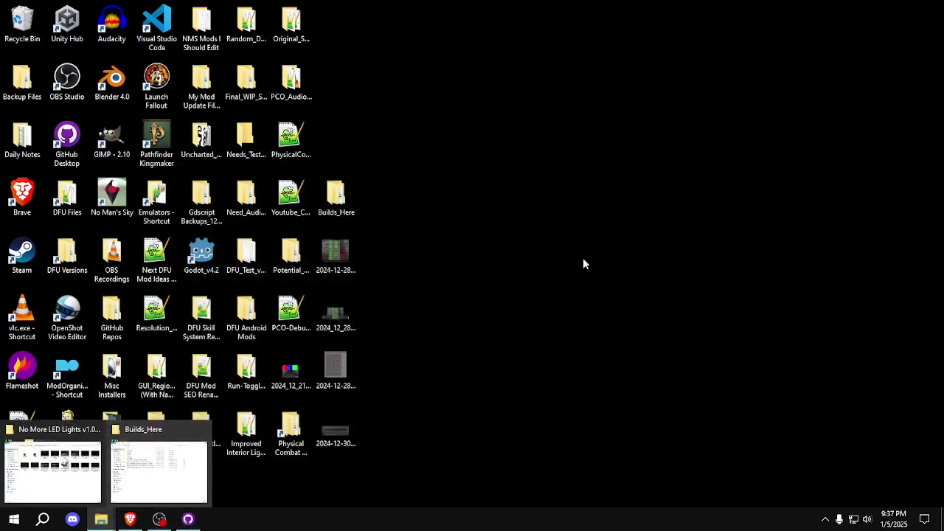
double_click(73, 258)
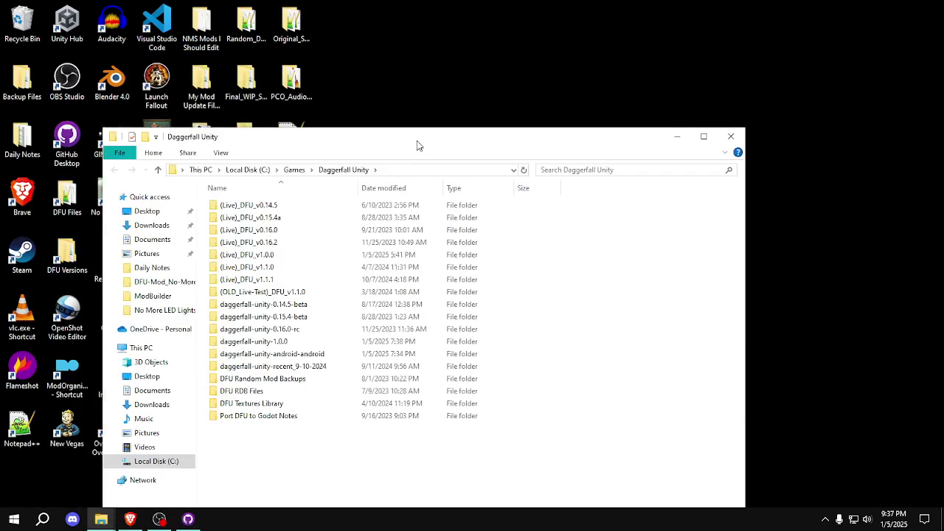
drag(415, 143, 468, 69)
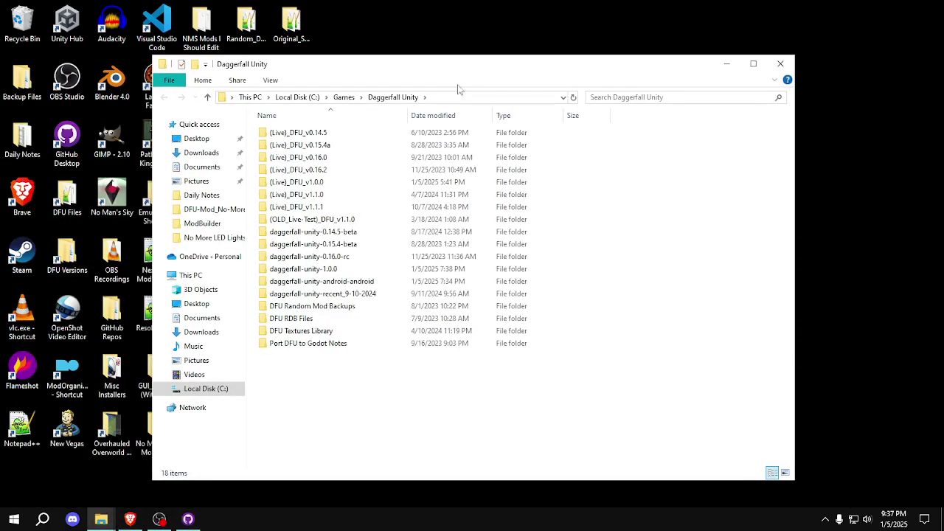
double_click(331, 273)
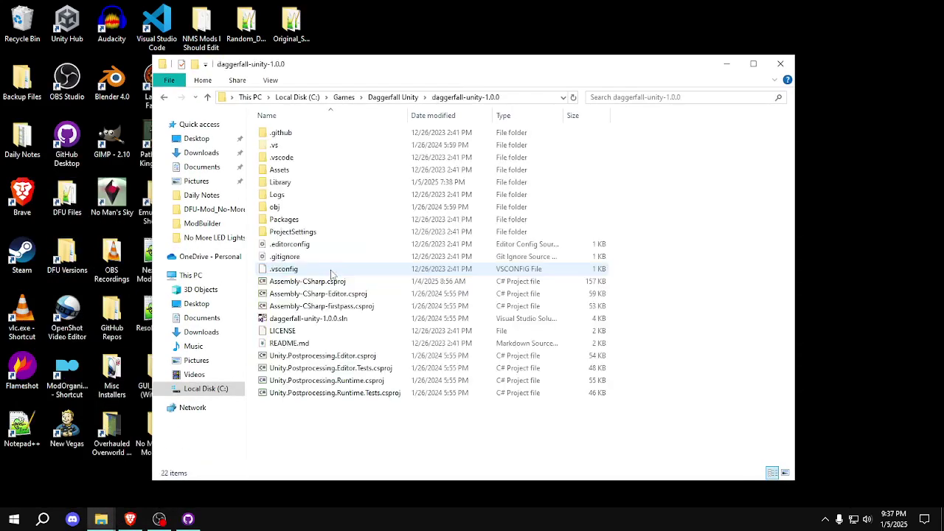
double_click(304, 170)
double_click(301, 157)
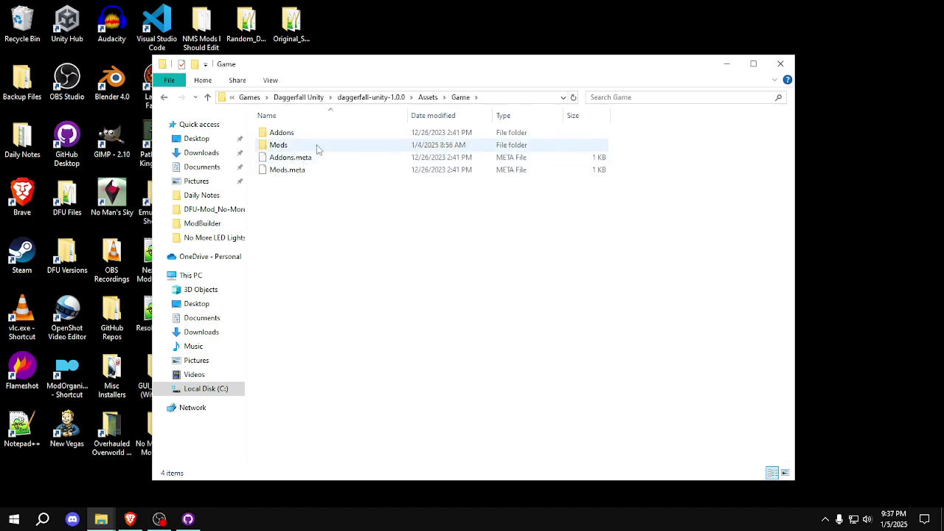
double_click(317, 145)
Copy the name of the DFU-Mod_No-More-LED-Lights folder and return to the desktop
click(356, 219)
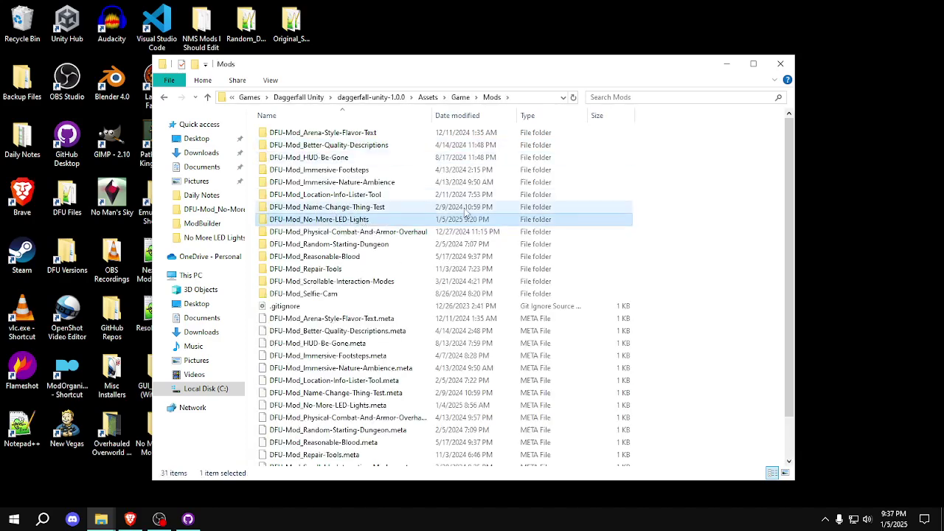
key(F2)
key(ctrl+c)
key(Escape)
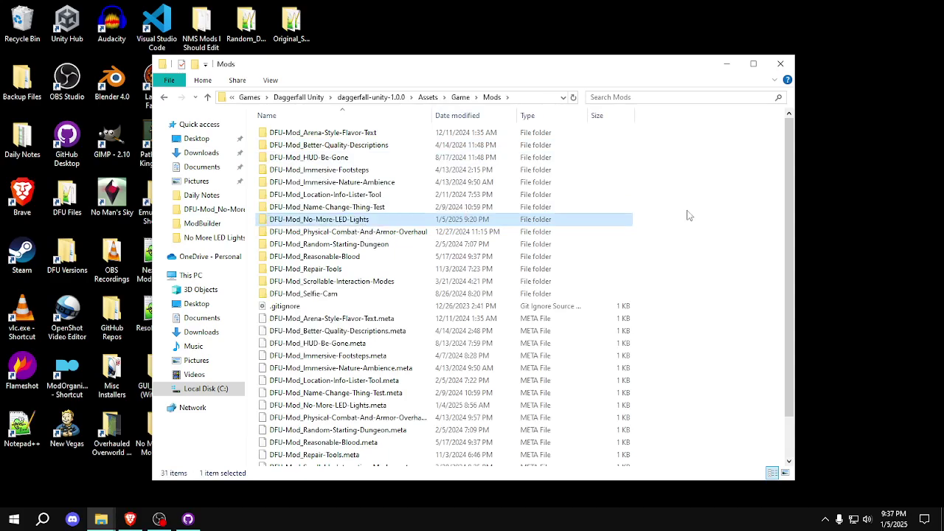
drag(504, 68, 455, 0)
key(super+d)
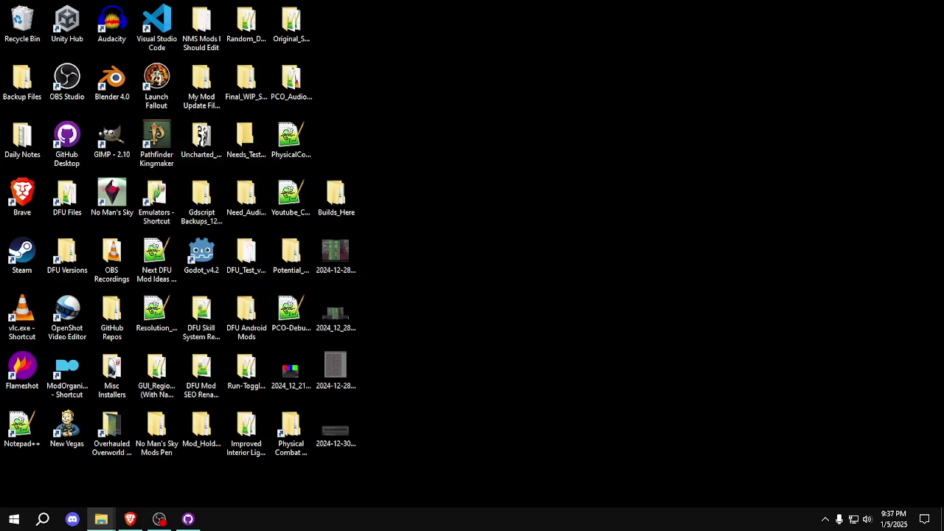
Switch back to GitHub Desktop and start a new repository named DFU-Mod_No-More-LED-Lights
click(188, 519)
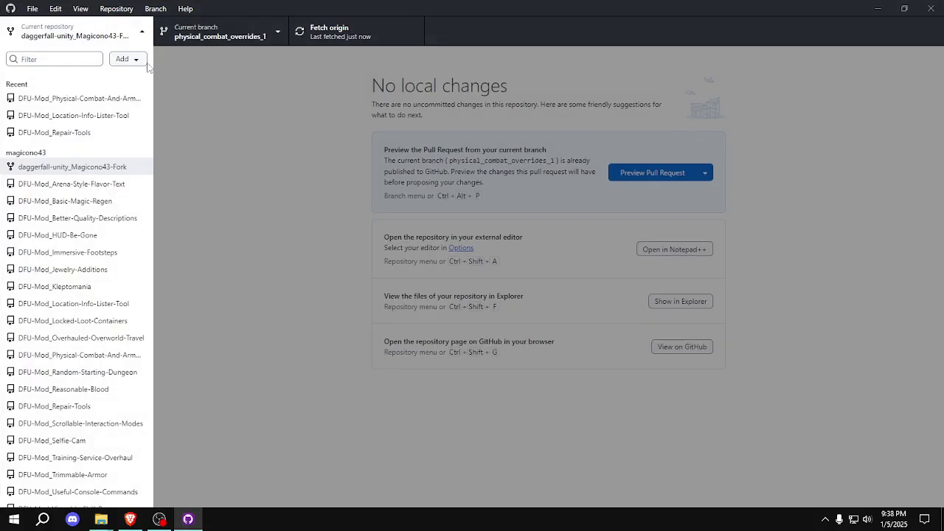
click(144, 62)
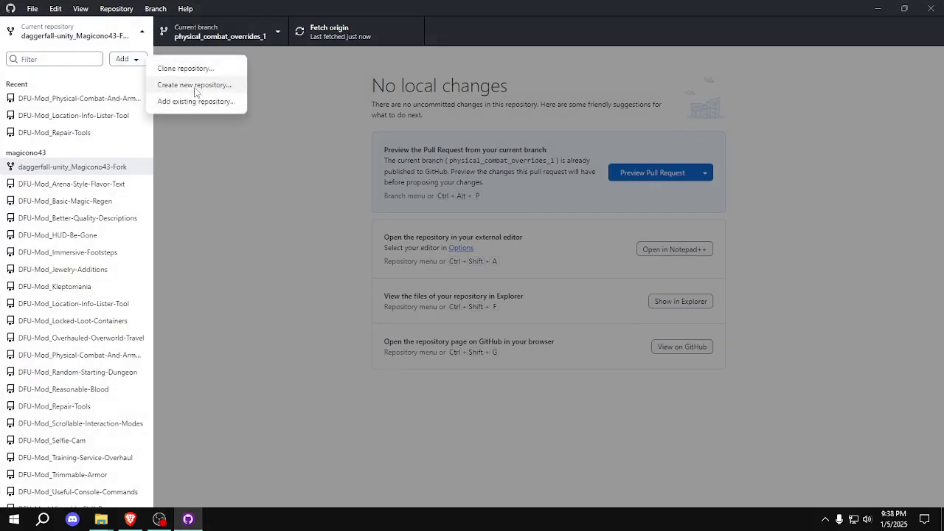
click(194, 85)
key(ctrl+v)
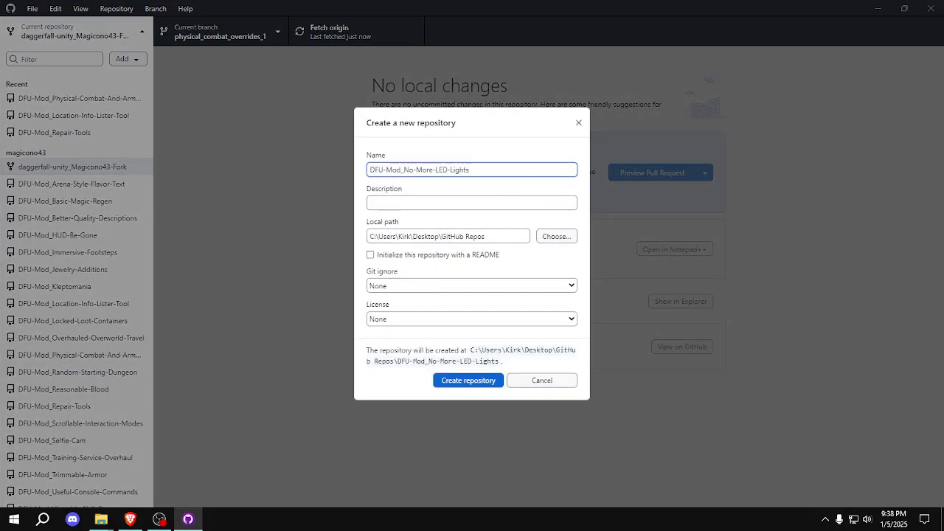
Copy the mod's one-line summary from its Nexus Mods page in the browser and paste it as the new repository's description in GitHub Desktop
click(130, 519)
drag(941, 162, 940, 197)
drag(507, 295, 166, 297)
click(575, 304)
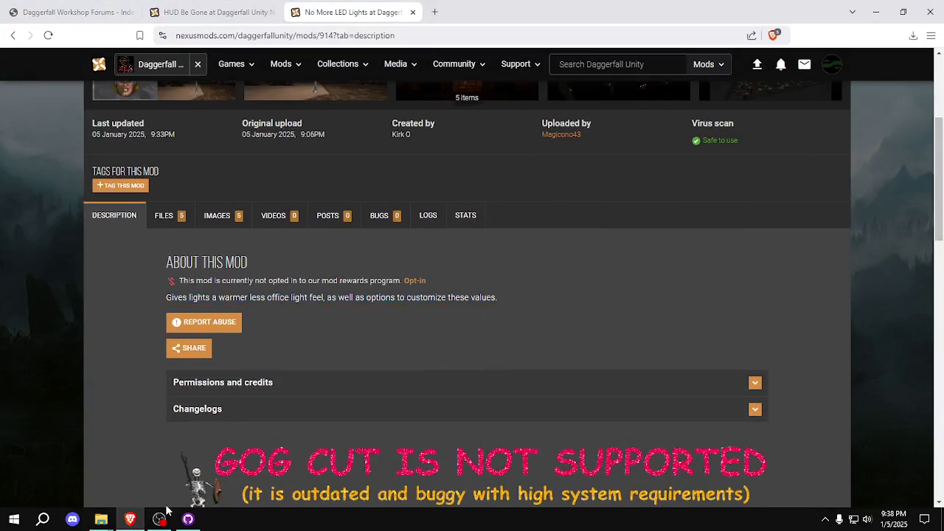
click(188, 520)
click(424, 204)
key(ctrl+v)
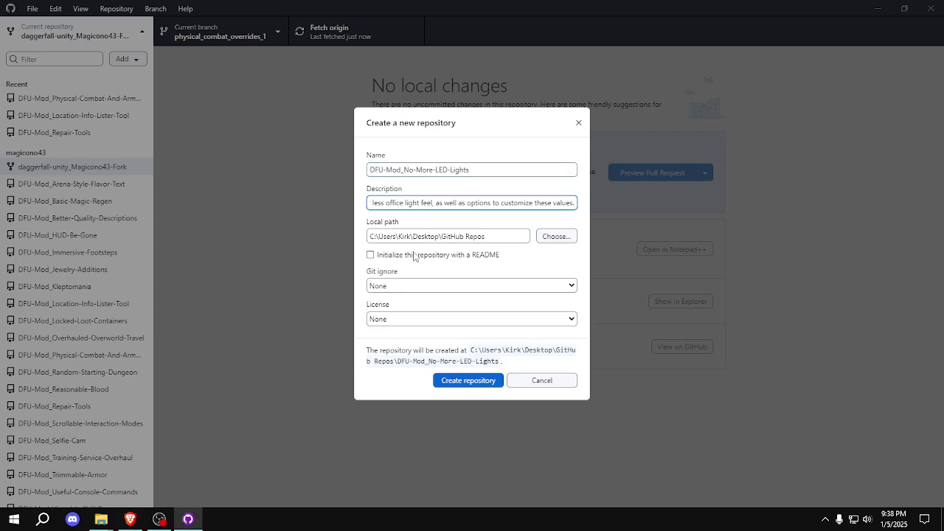
Initialize the repository with a README, create it, and check its initial commit in the history
click(371, 256)
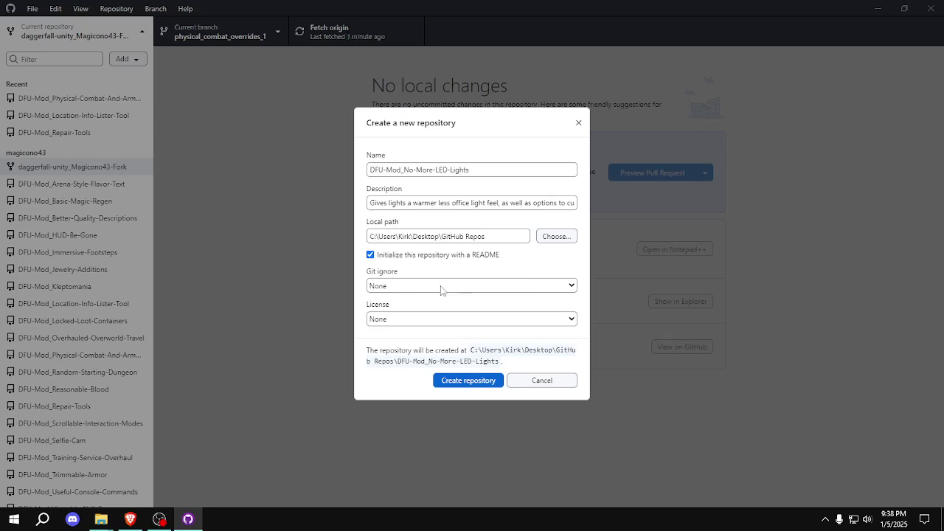
click(456, 383)
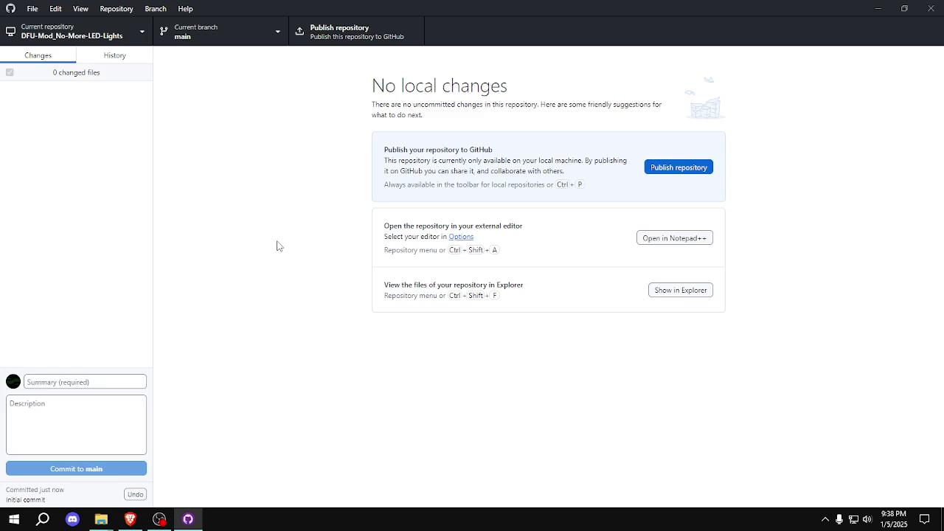
click(126, 57)
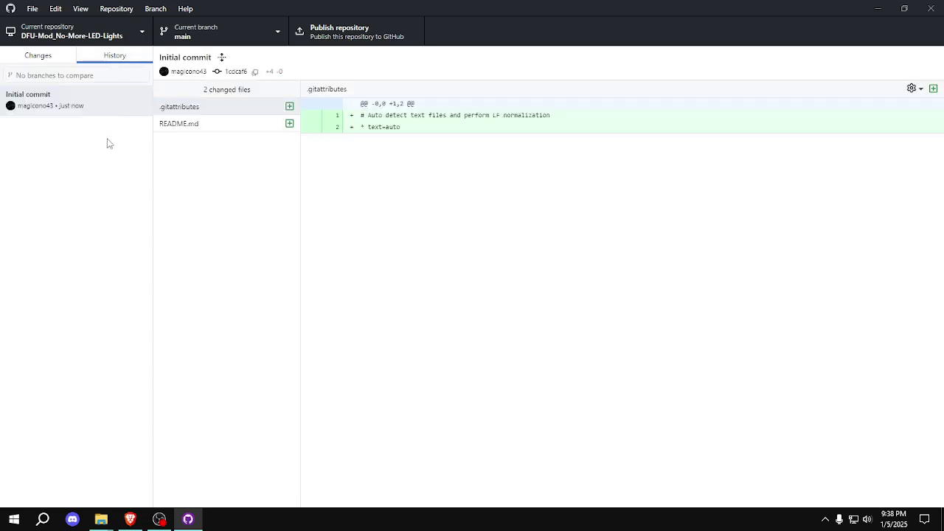
click(42, 59)
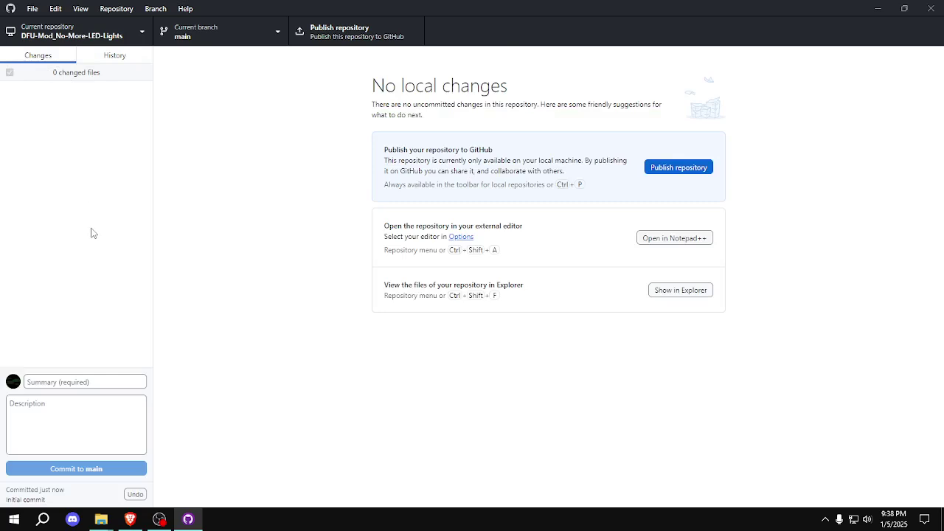
Switch to the DFU-Mod_HUD-Be-Gone repository and view its "Commit Before Releasing v1.00, 8/15/2024" commit for reference
click(119, 37)
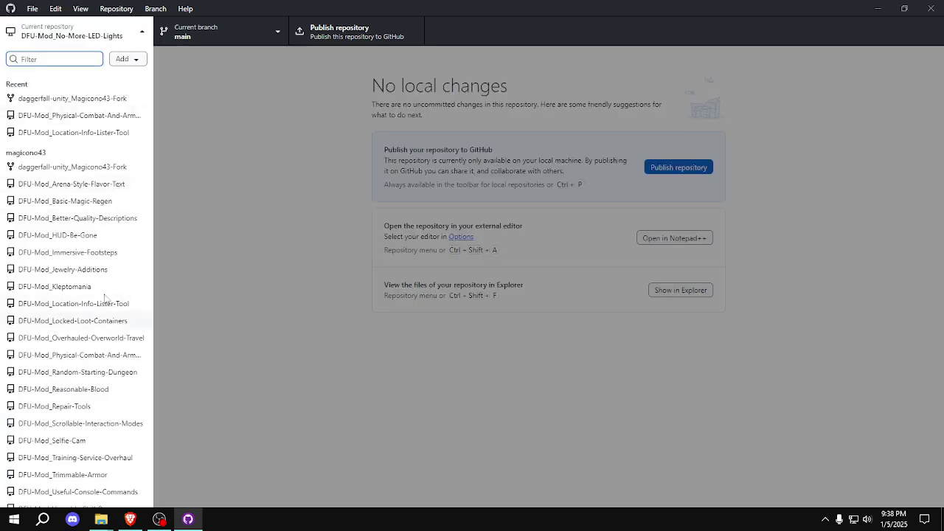
click(115, 237)
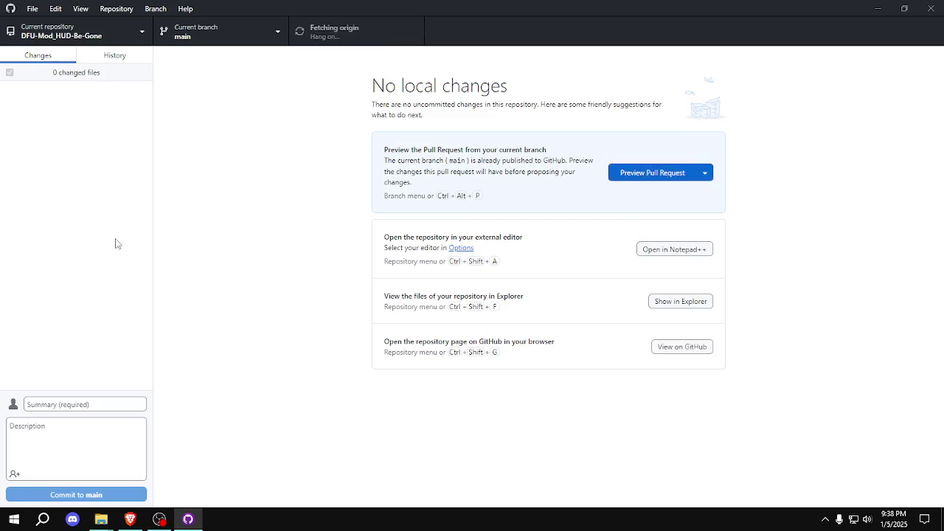
click(109, 59)
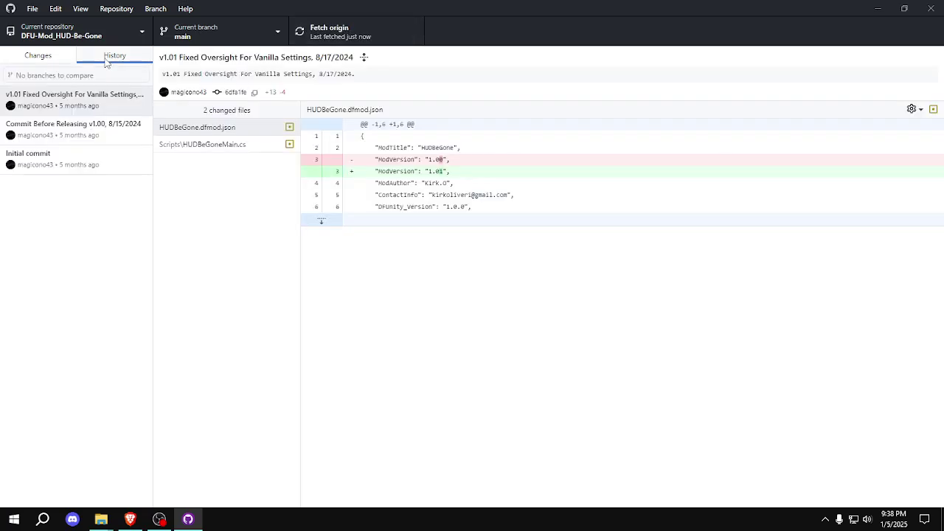
click(78, 132)
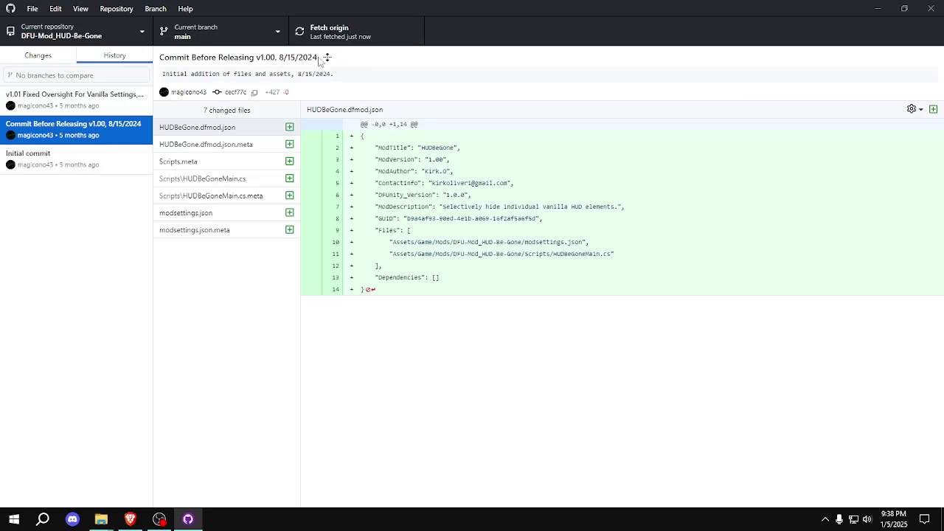
Switch back to the DFU-Mod_No-More-LED-Lights repository and paste the copied mod files into its local folder inside GitHub Repos
click(40, 43)
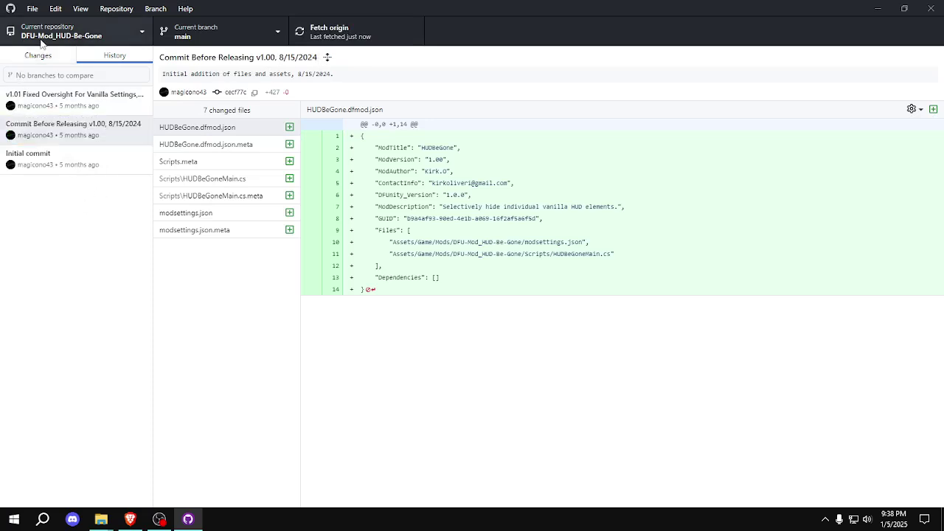
click(84, 107)
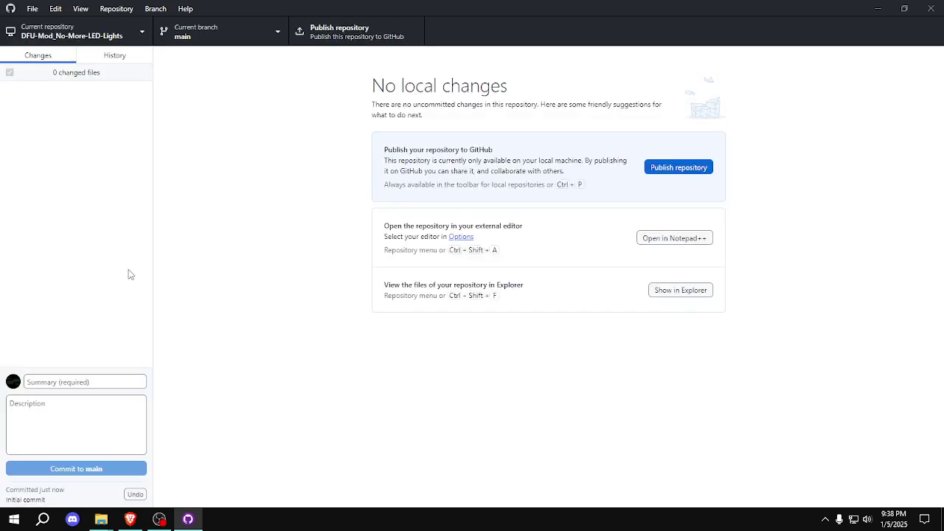
click(876, 11)
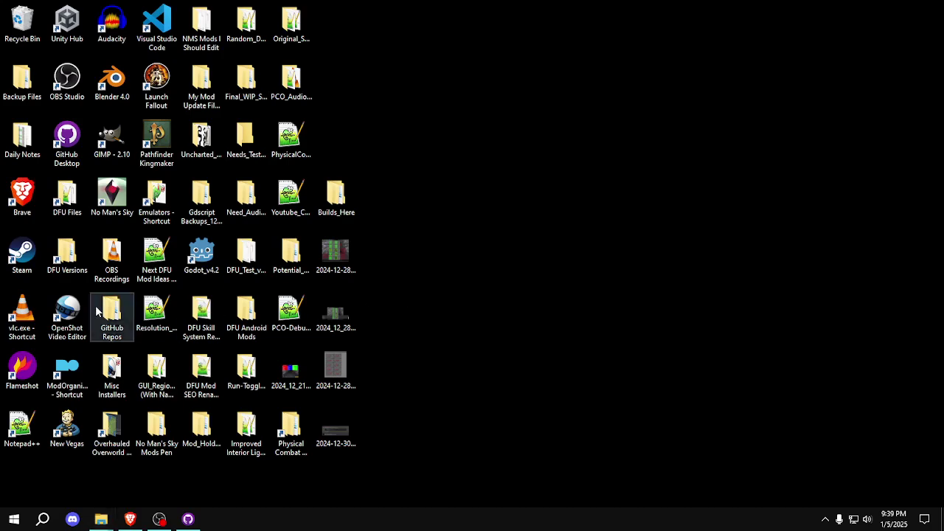
drag(509, 0, 556, 57)
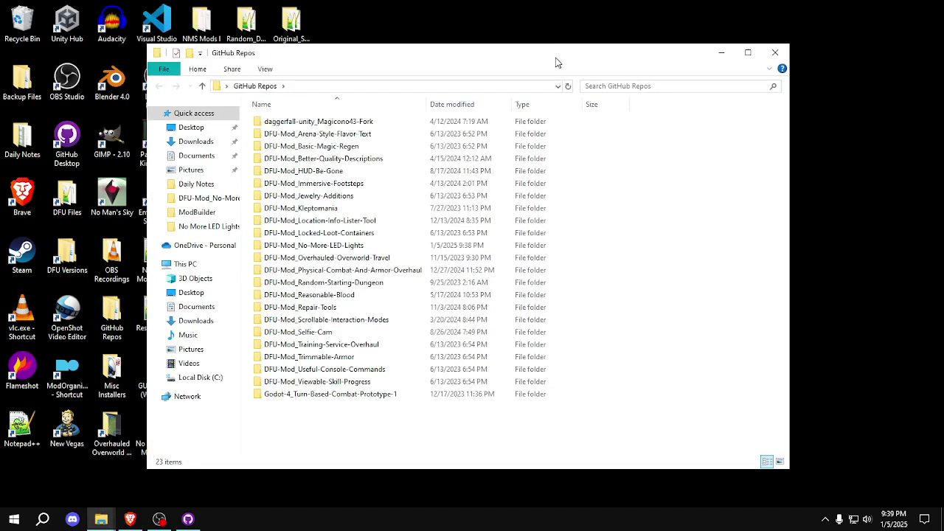
double_click(368, 247)
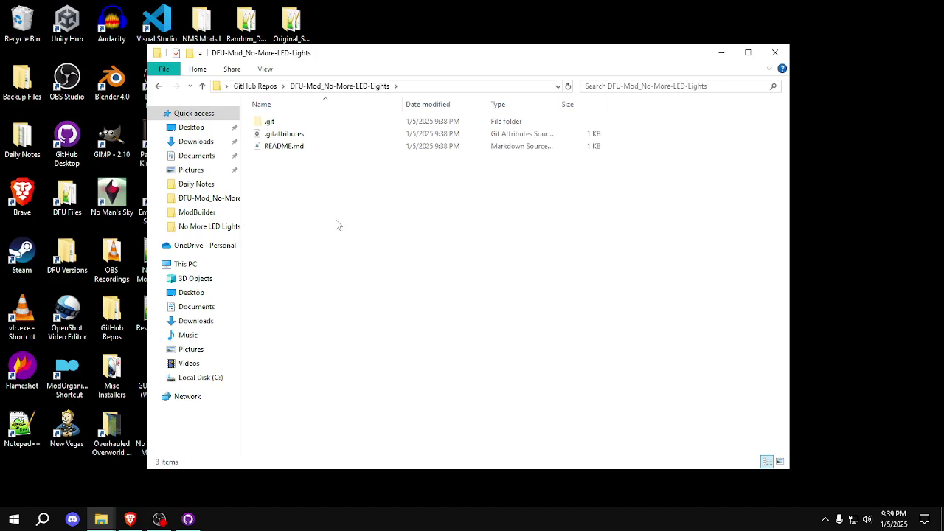
key(ctrl+v)
click(351, 285)
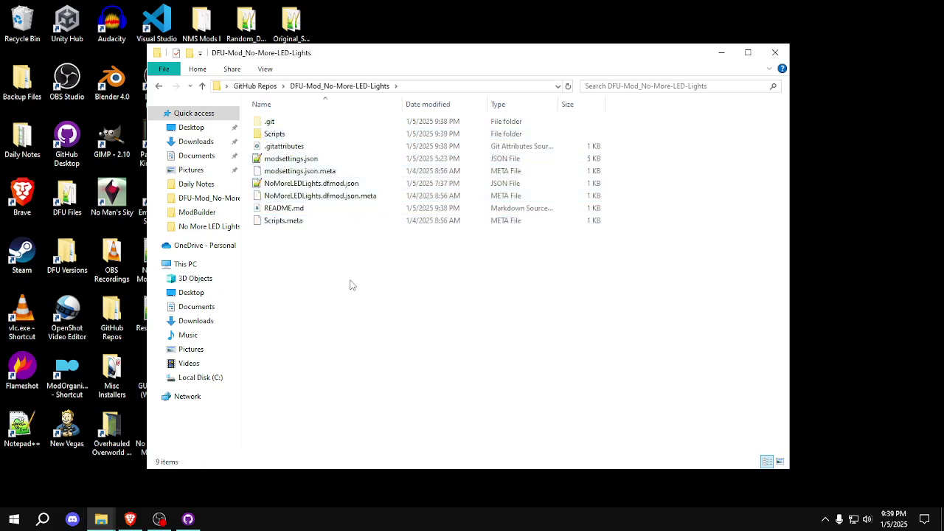
right_click(351, 285)
click(404, 327)
click(773, 53)
Return to GitHub Desktop and review the changed No More LED Lights files and the repository's history
click(188, 520)
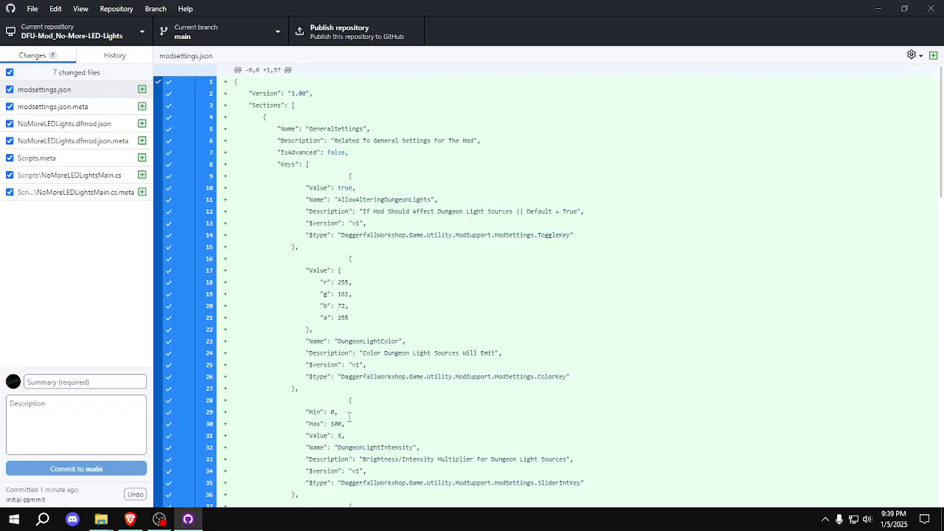
click(75, 109)
click(78, 124)
click(84, 144)
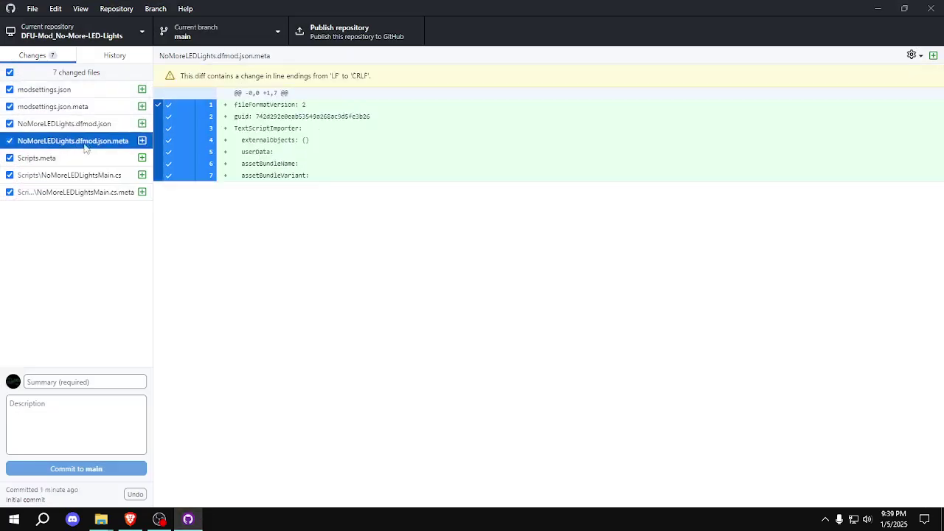
click(80, 158)
click(79, 176)
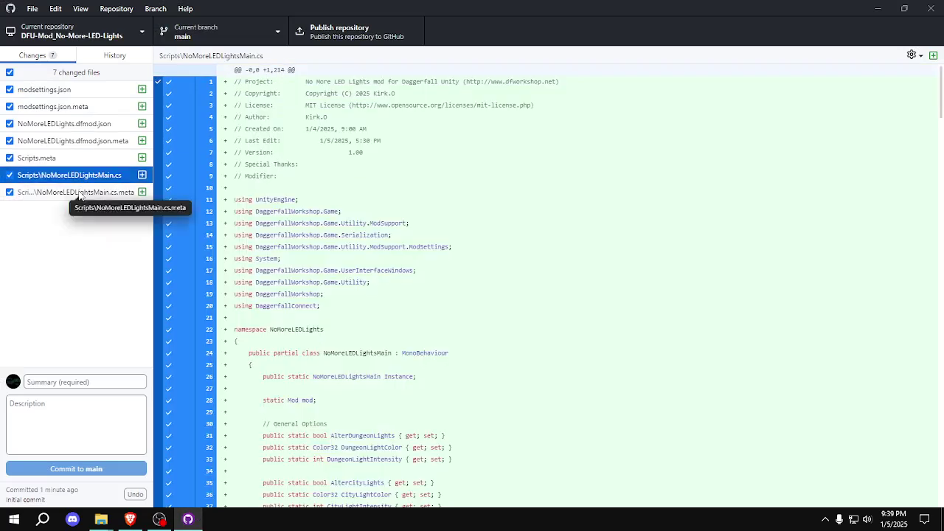
click(78, 194)
click(112, 56)
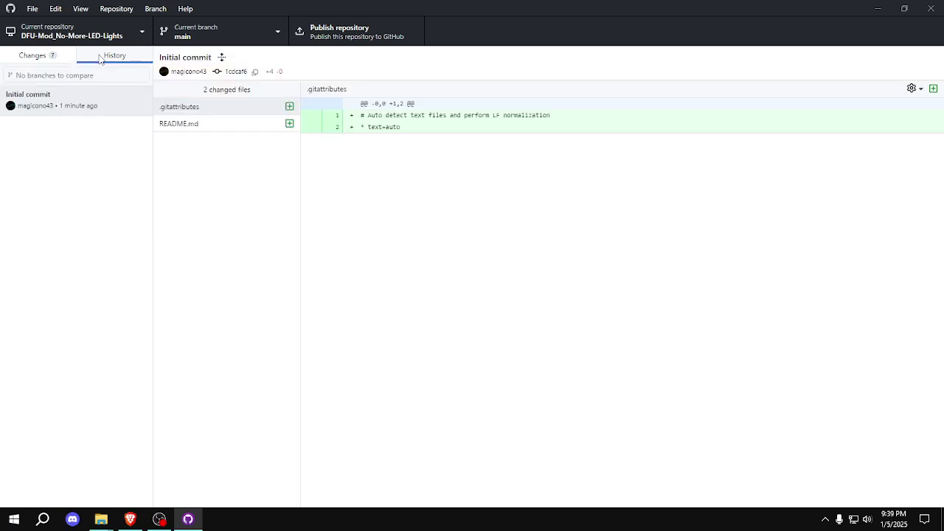
click(37, 58)
Copy the "Commit Before Releasing v1.00, 8/15/2024" title from DFU-Mod_HUD-Be-Gone and paste it as the commit summary in DFU-Mod_No-More-LED-Lights
click(76, 36)
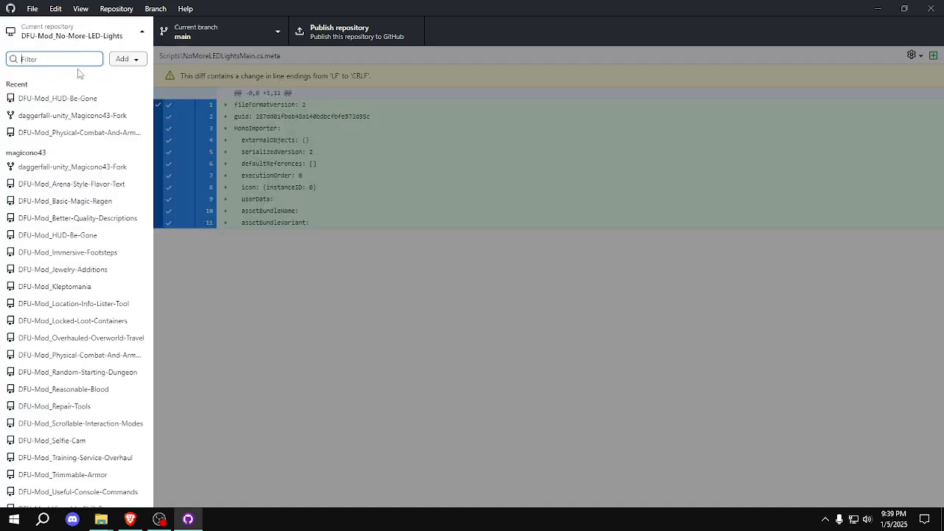
click(82, 241)
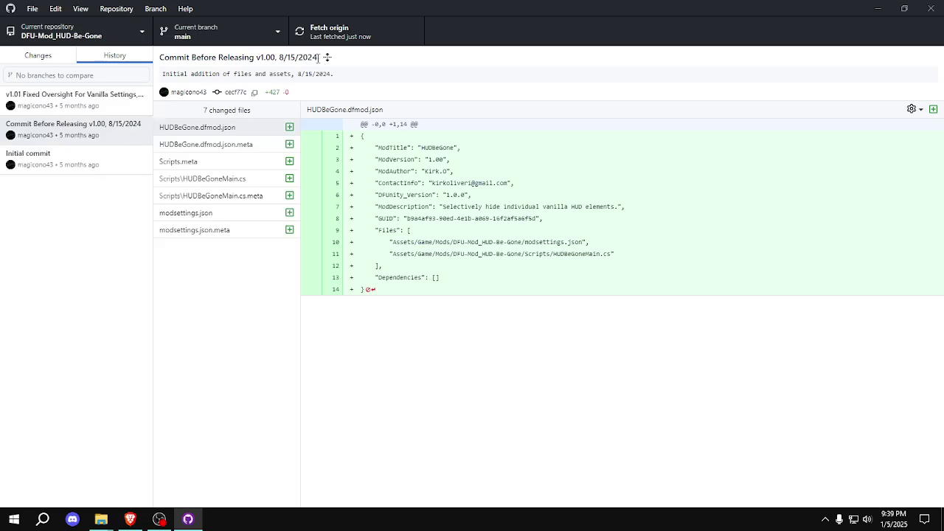
drag(317, 59, 159, 57)
key(ctrl+c)
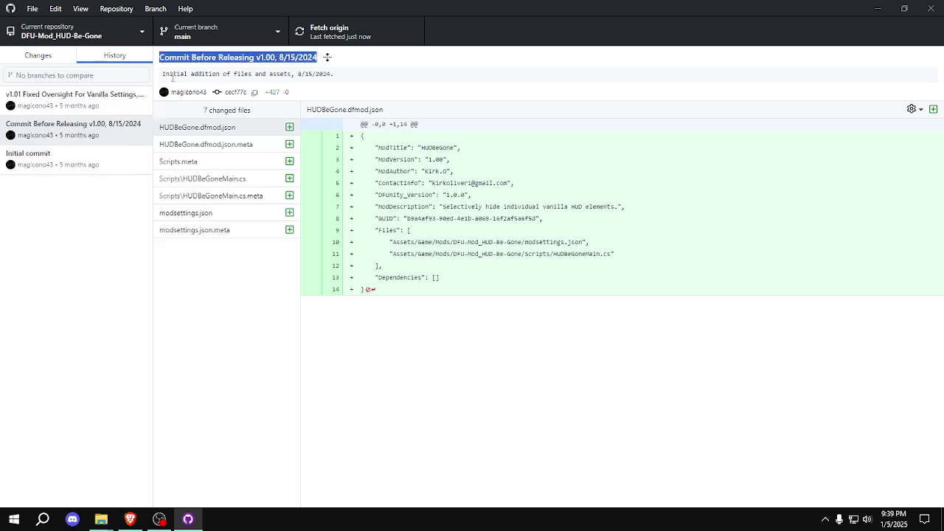
click(223, 329)
click(51, 59)
click(94, 42)
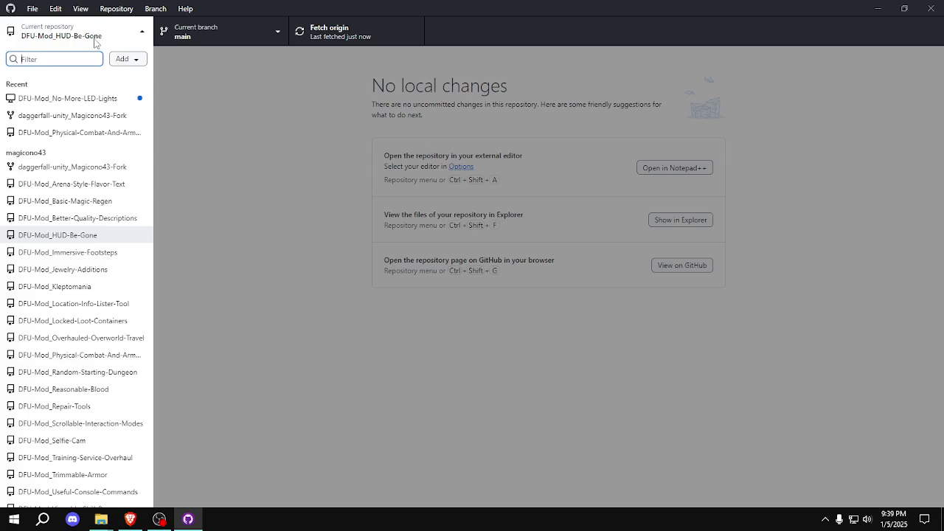
click(93, 98)
click(69, 382)
key(ctrl+v)
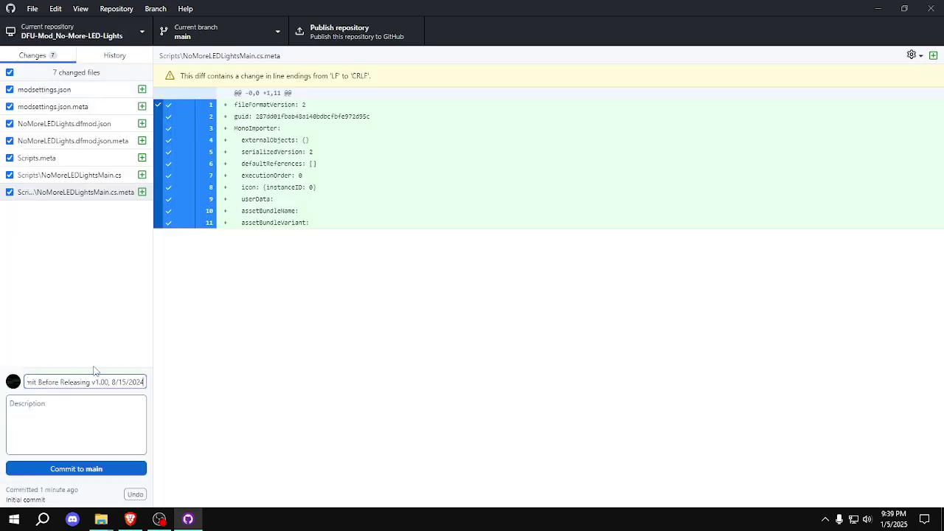
Change the date in the commit summary to 1/5/2025
drag(71, 381, 5, 384)
drag(94, 382, 203, 382)
click(126, 383)
click(110, 382)
key(BackSpace)
text(1)
key(BackSpace)
key(Right)
key(Right)
key(Right)
key(BackSpace)
text(5)
Reuse the summary as the description "Commit Before Releasing v1.00, 1/5/2025." and commit the files to main
key(ctrl+a)
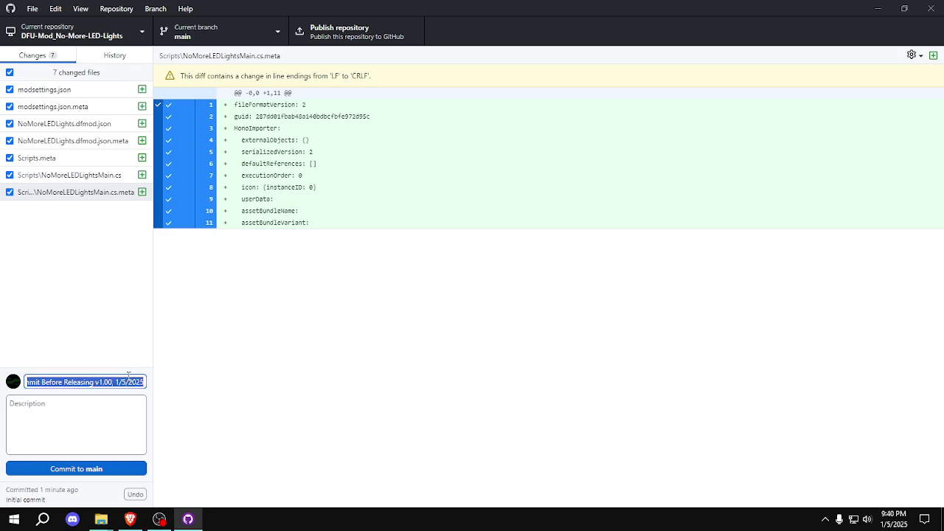
click(109, 420)
text(Commit Before Releasing v1.00, 1/5/2025)
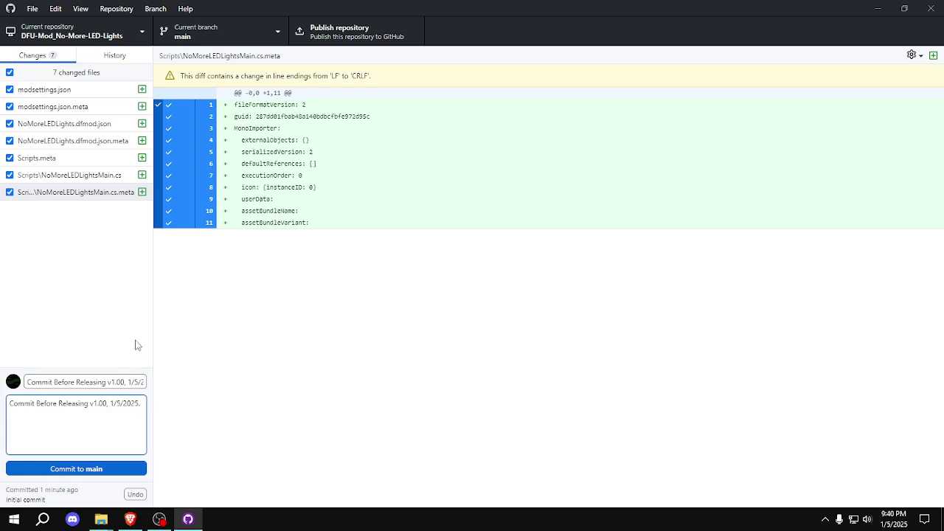
click(113, 470)
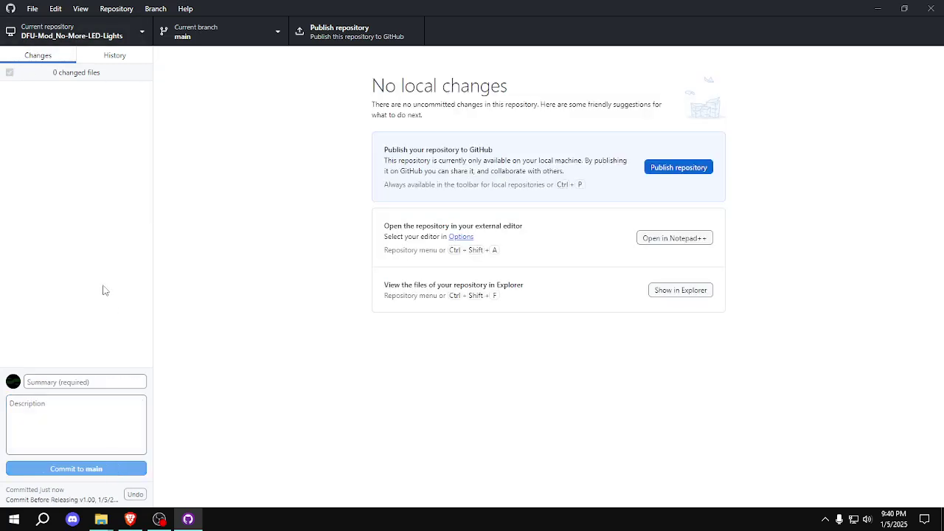
Review the release commit and the initial commit in the repository's history
click(108, 57)
click(71, 100)
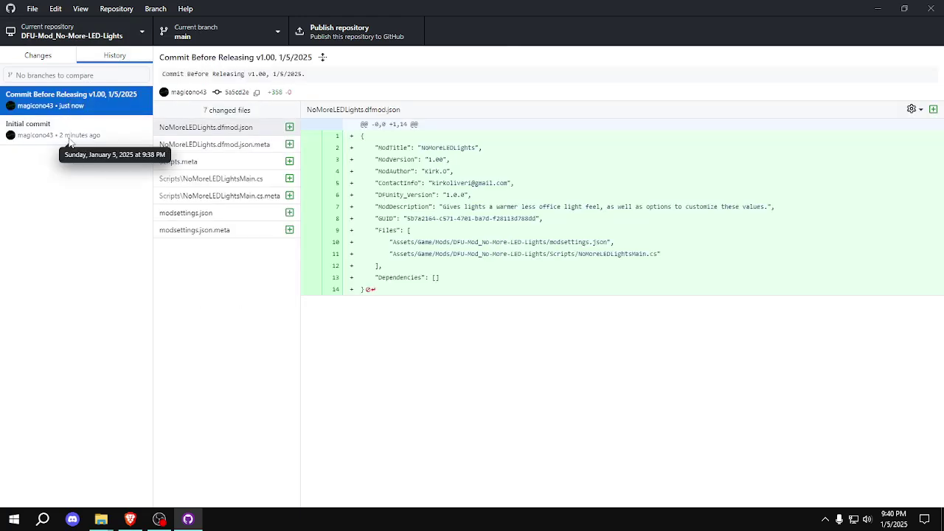
click(69, 140)
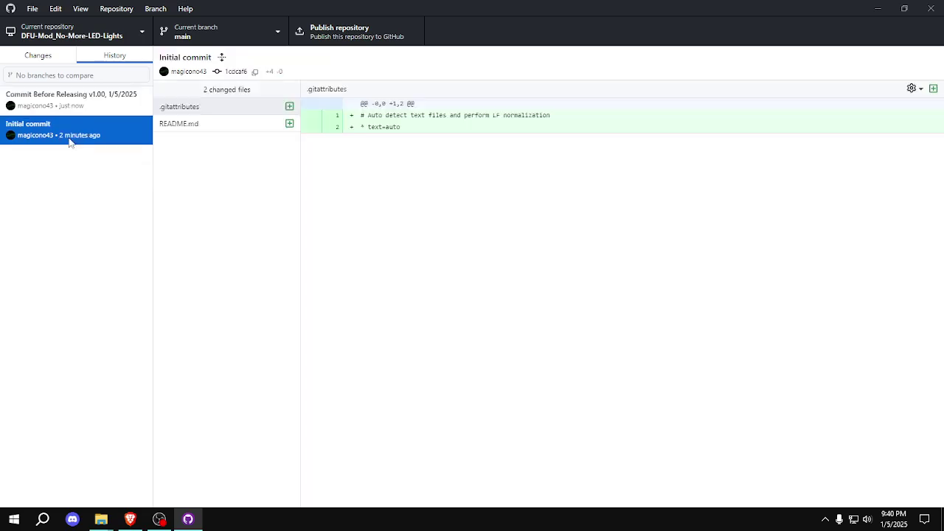
click(38, 56)
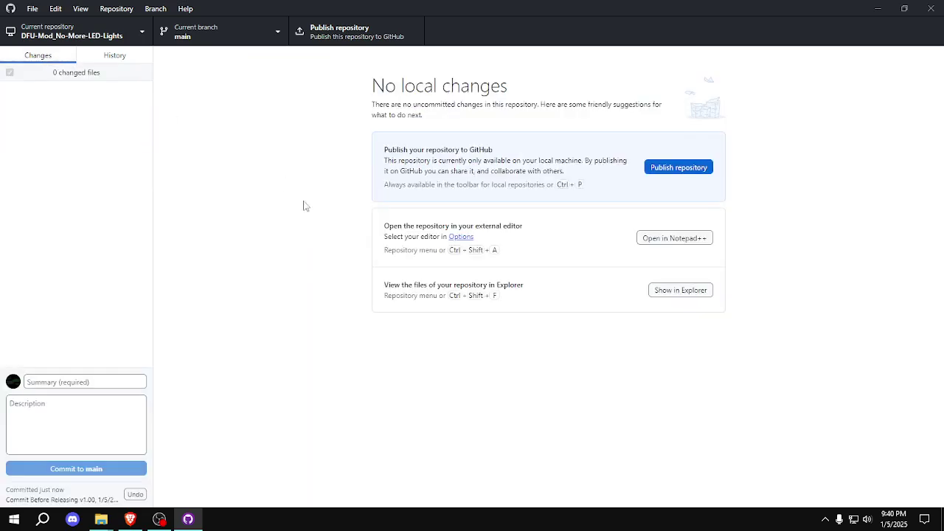
Publish the DFU-Mod_No-More-LED-Lights repository to GitHub.com with the code not kept private
click(678, 168)
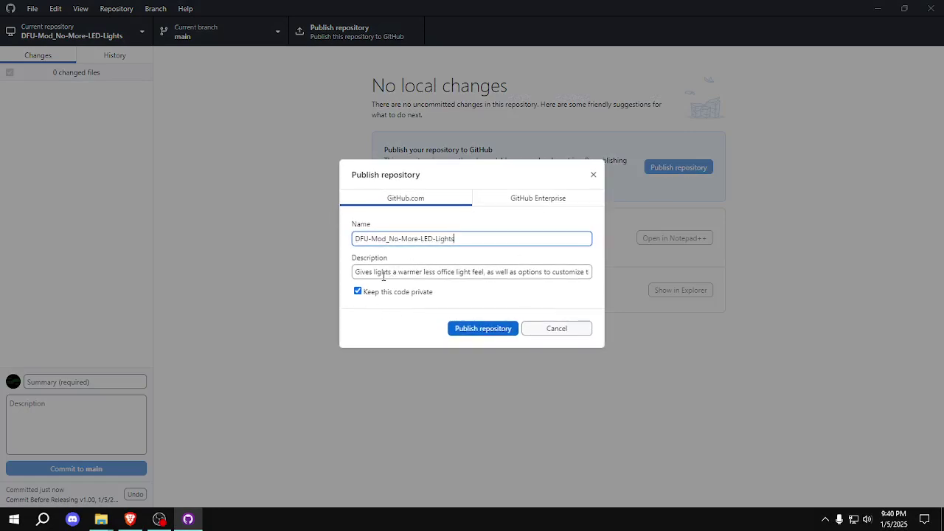
click(358, 291)
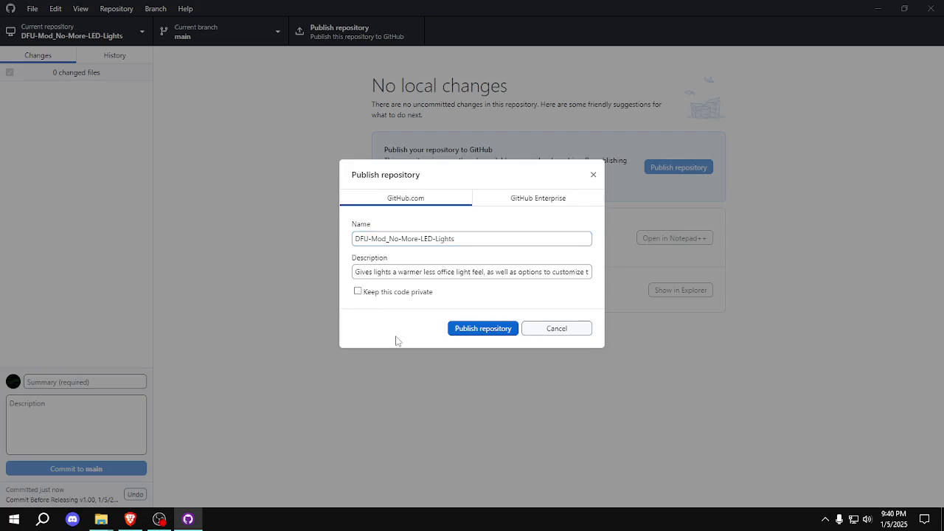
click(483, 328)
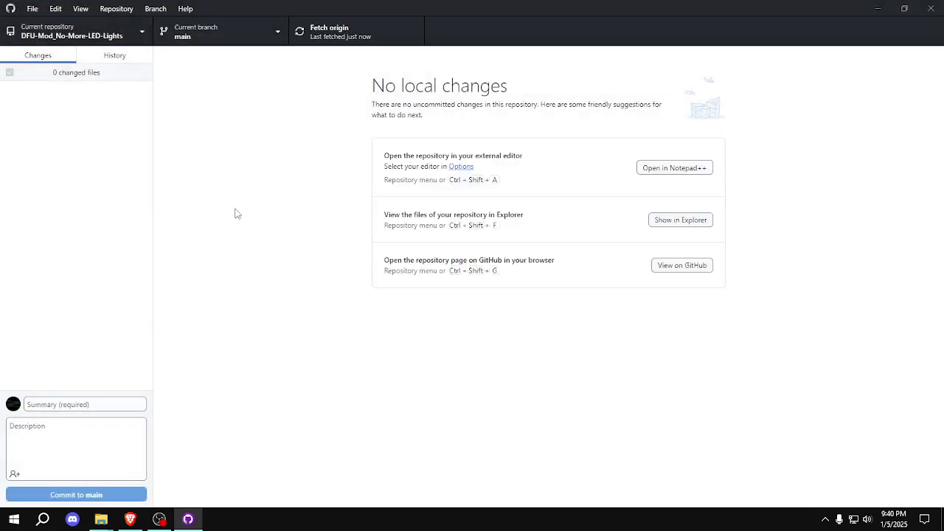
Check the published repository's history and the repository list, and close GitHub Desktop
click(116, 59)
click(38, 57)
click(82, 36)
click(285, 159)
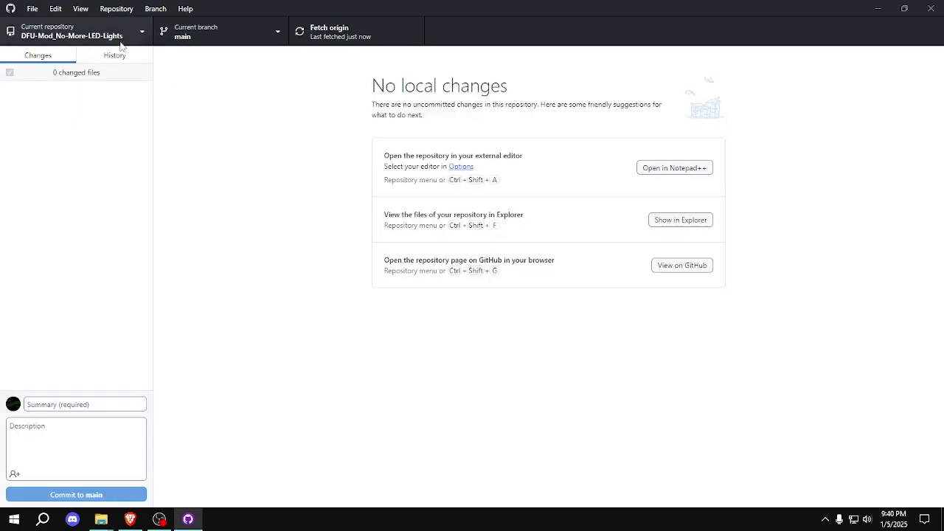
click(921, 12)
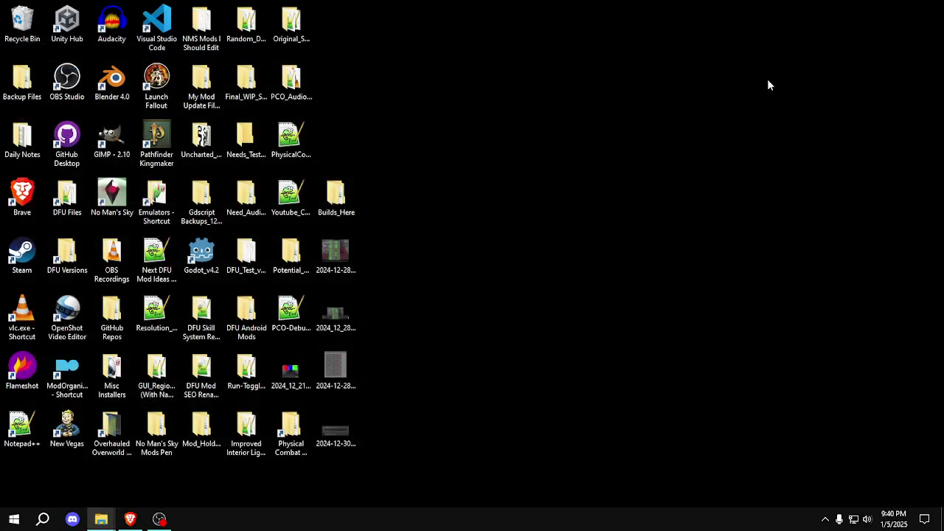
right_click(478, 208)
click(518, 242)
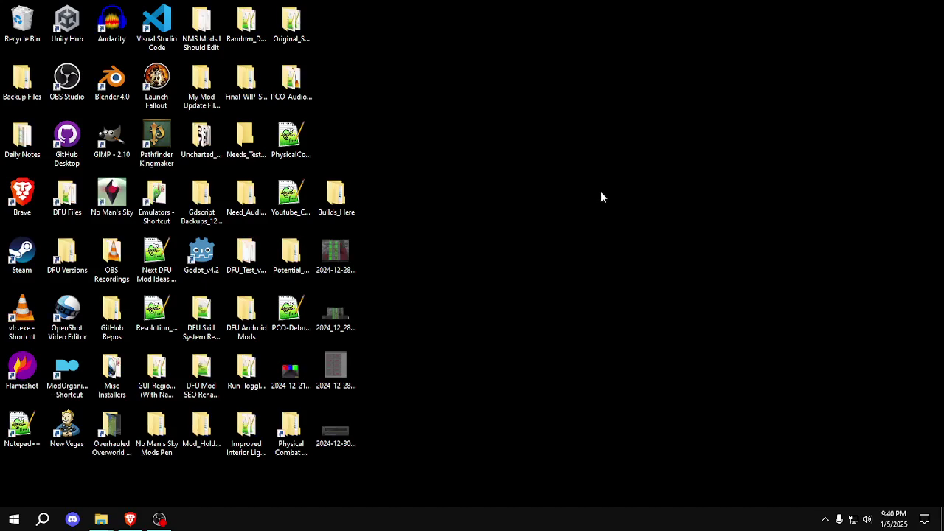
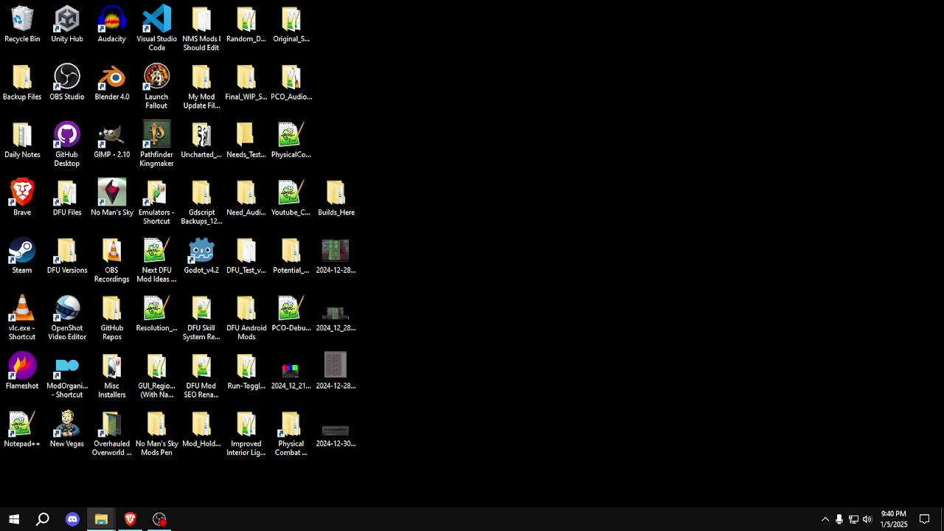
right_click(506, 184)
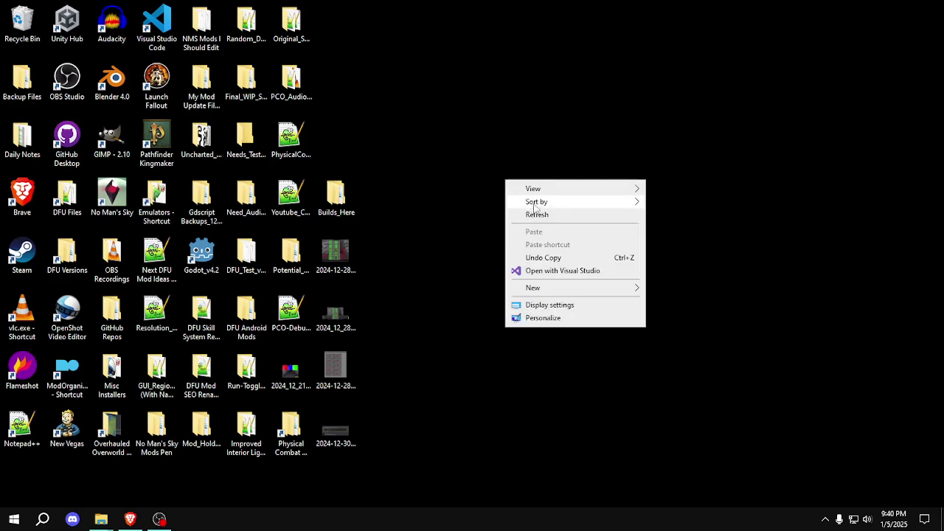
click(550, 212)
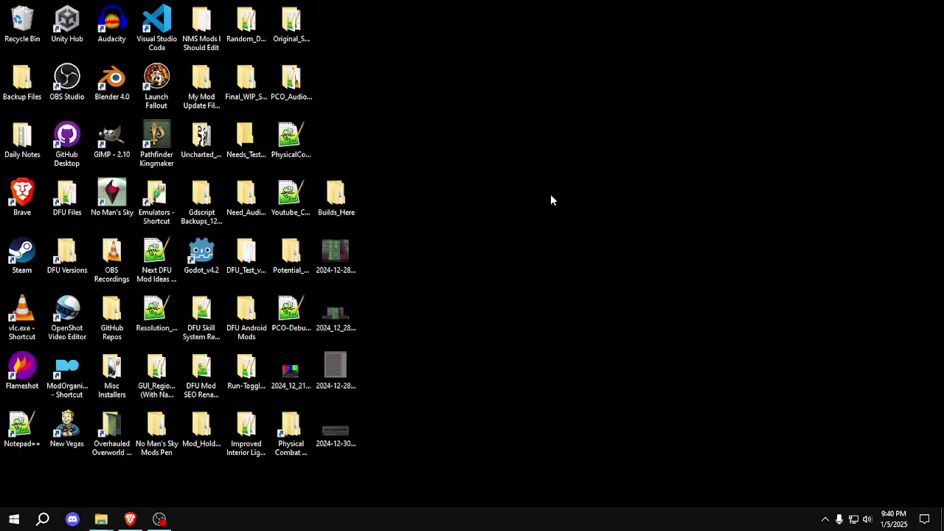
Open the HUD Be Gone backup folder in "--Newly Added Mods 7-29-2023--" under Backup Files > zz Desktop Folders > Coding Repository > Daggerfall Unity Related
double_click(24, 96)
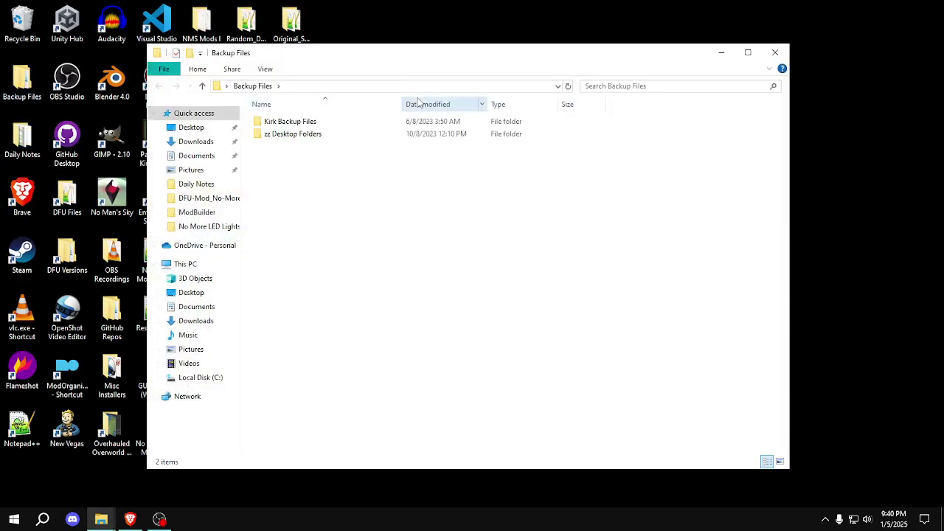
double_click(304, 135)
double_click(312, 170)
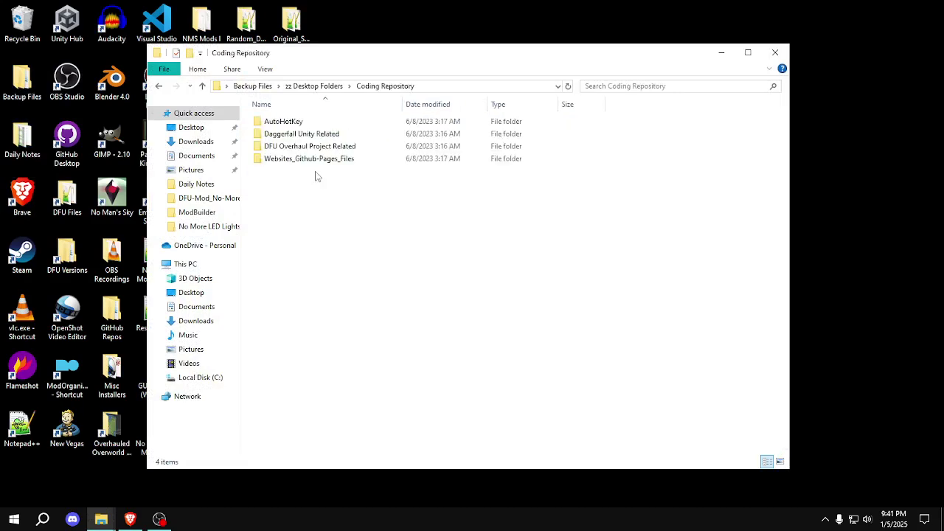
click(323, 136)
double_click(322, 136)
double_click(322, 135)
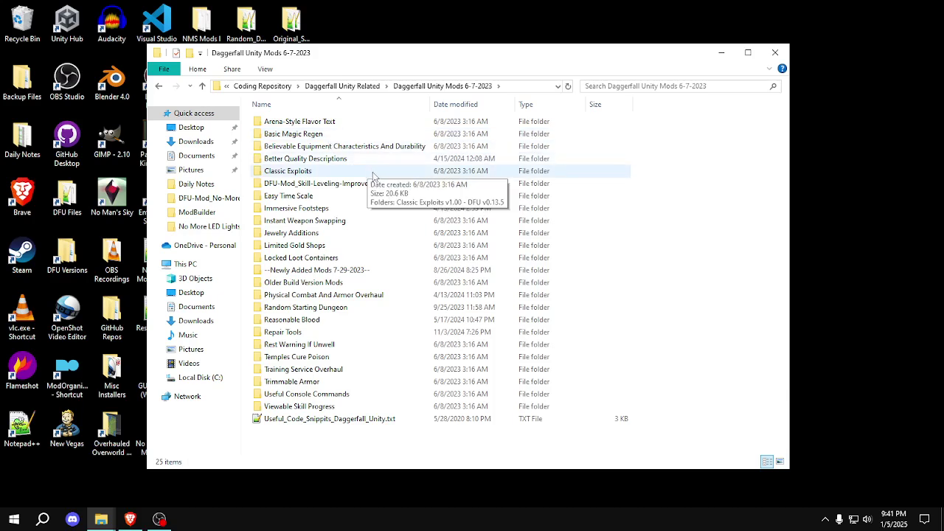
double_click(357, 270)
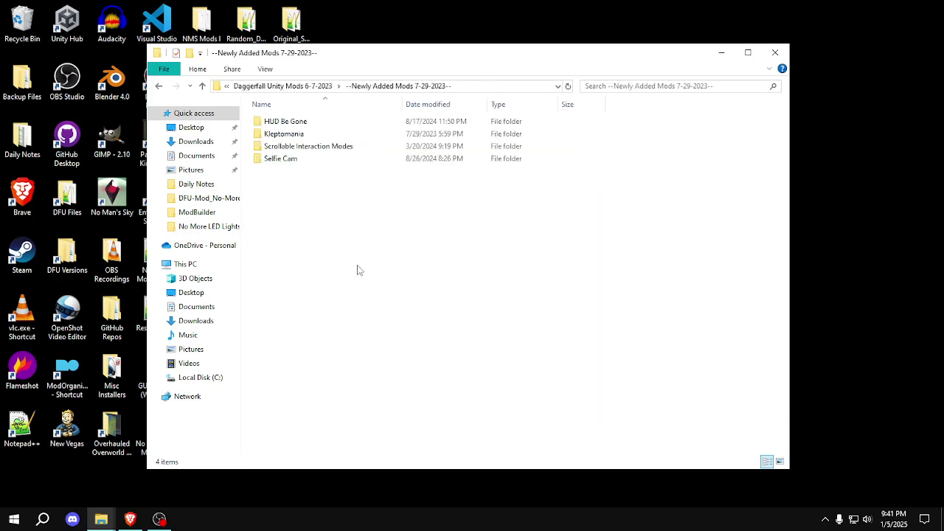
double_click(323, 122)
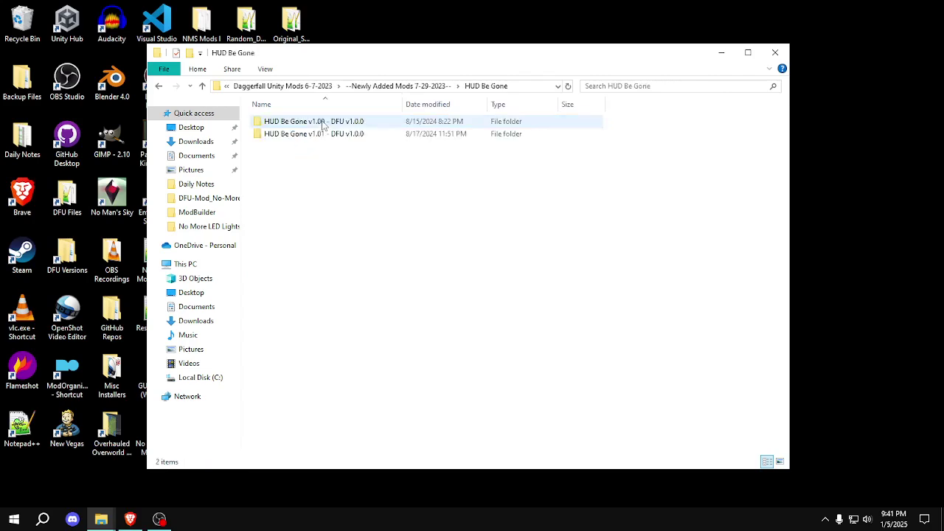
Duplicate the HUD Be Gone folder inside --Newly Added Mods 7-29-2023--
click(422, 86)
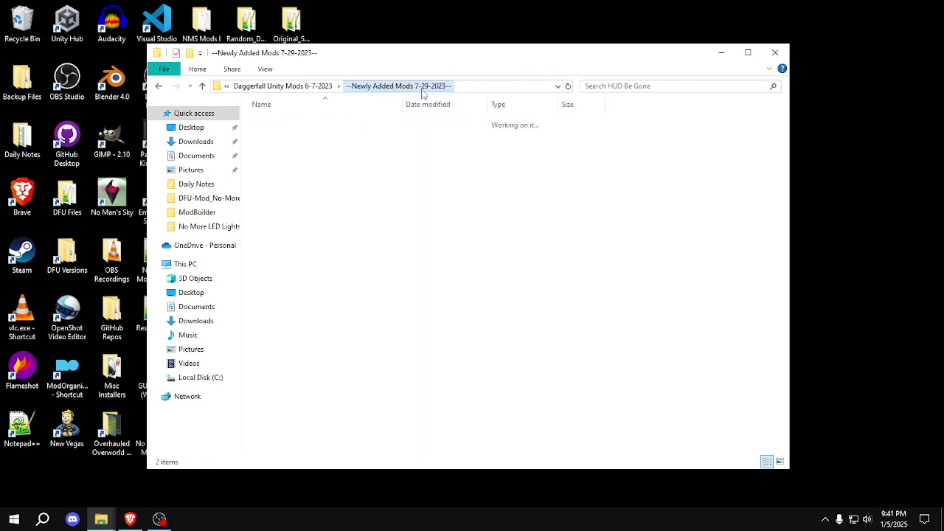
click(319, 219)
key(ctrl+v)
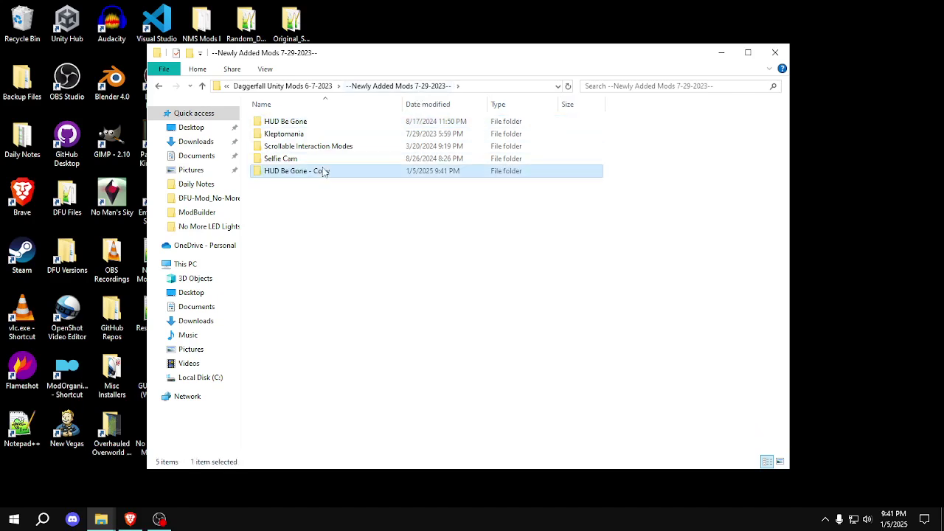
Rename the copied HUD Be Gone folder as No More LED Lights
key(F2)
drag(308, 171, 425, 186)
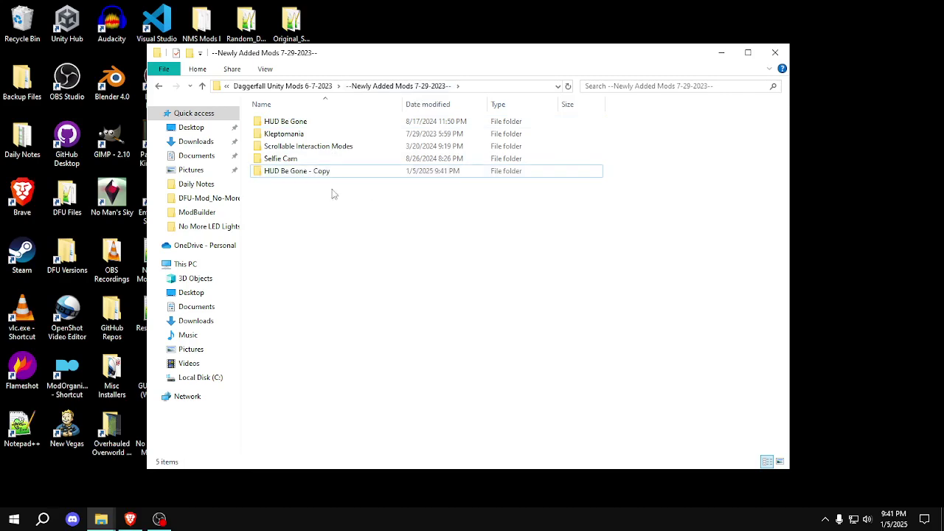
click(308, 172)
key(ctrl+a)
click(308, 172)
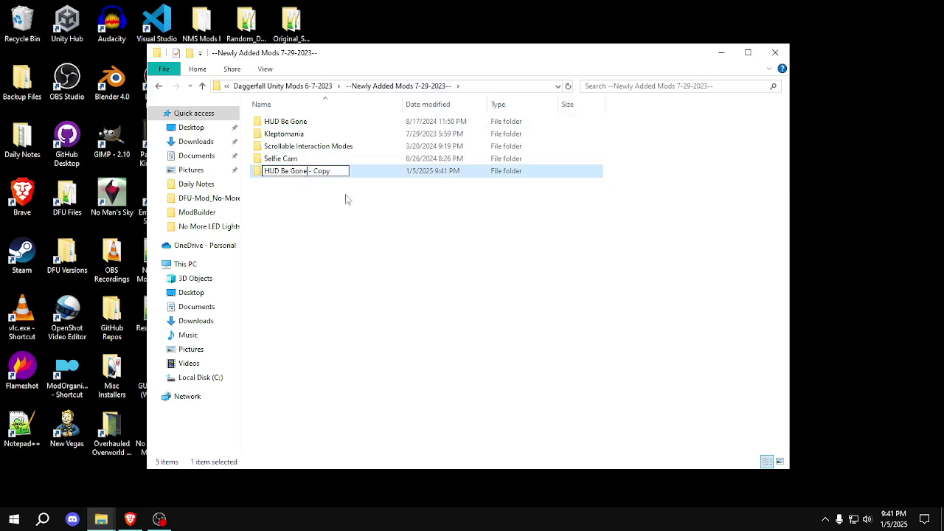
key(shift+Home)
text(No More LED Lights)
key(shift+End)
key(Delete)
key(Return)
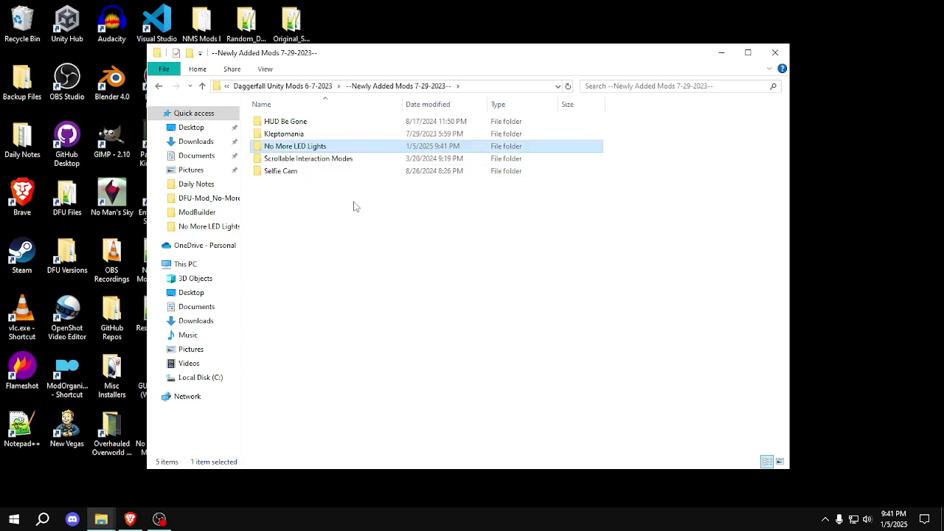
Delete the HUD Be Gone v1.01 - DFU v1.0.0 subfolder from the No More LED Lights backup folder
double_click(299, 146)
click(343, 134)
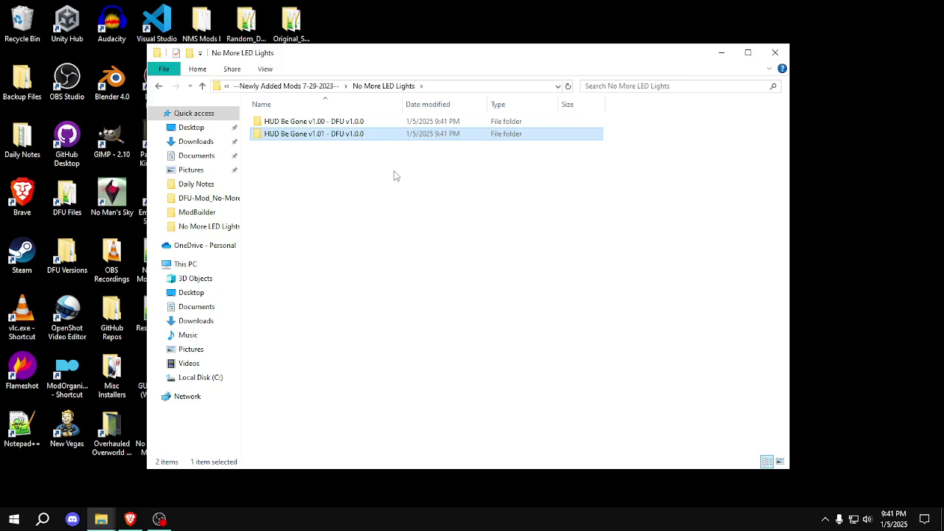
key(Delete)
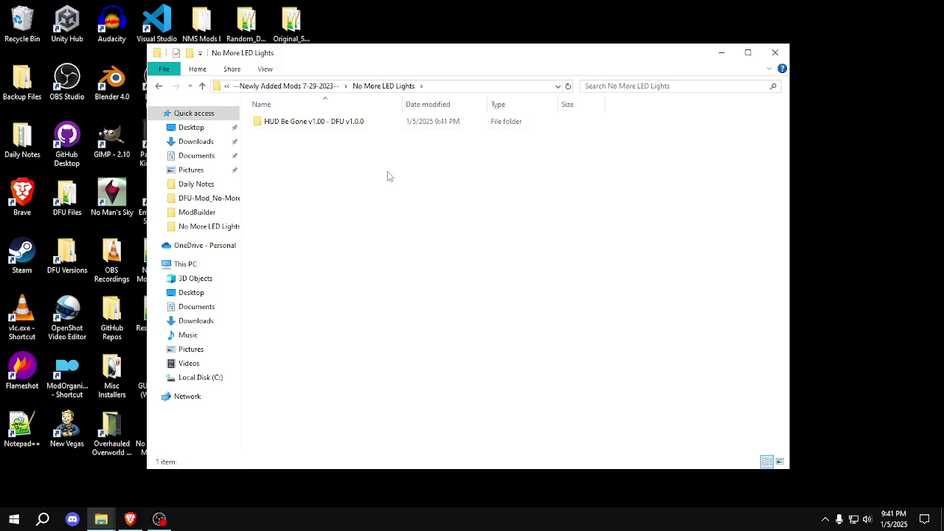
Rename the remaining HUD Be Gone v1.00 subfolder as No More LED Lights v1.00 - DFU v1.0.0
click(313, 127)
click(312, 159)
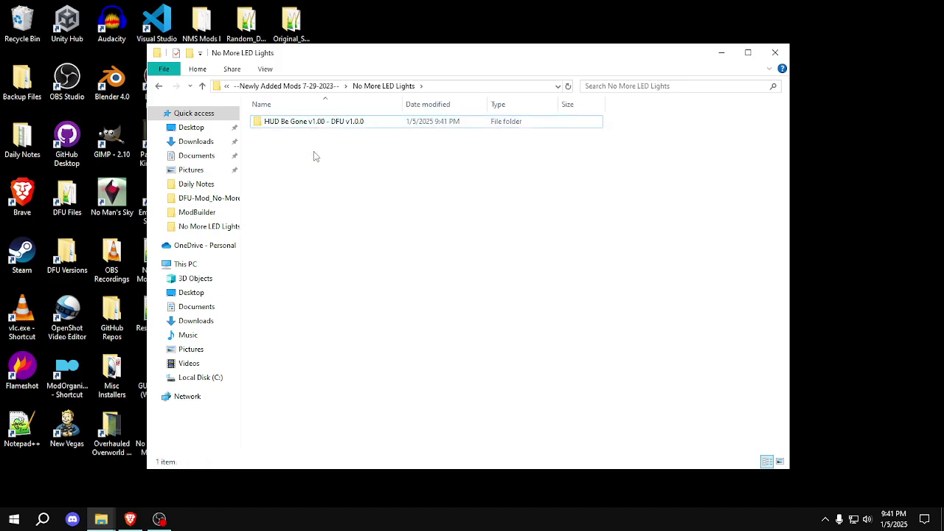
click(308, 126)
key(F2)
click(307, 123)
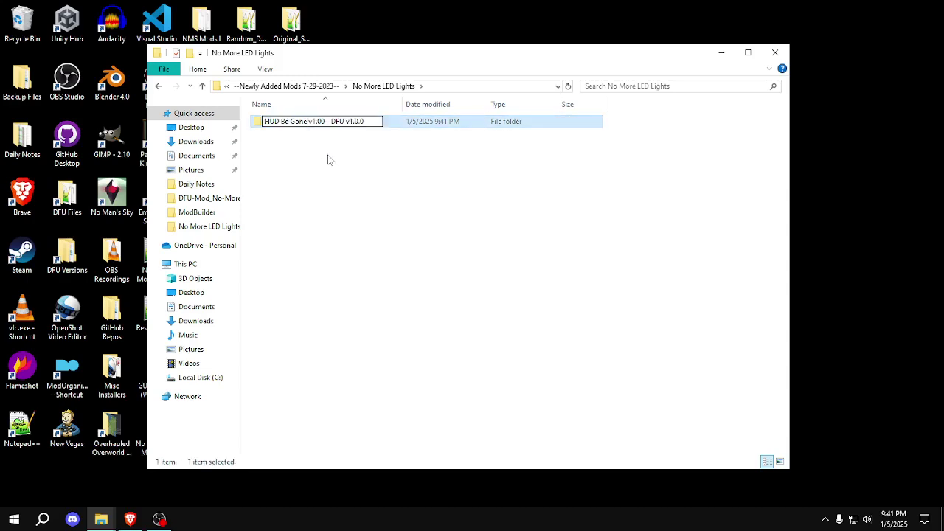
key(shift+Home)
key(BackSpace)
text(No MOre)
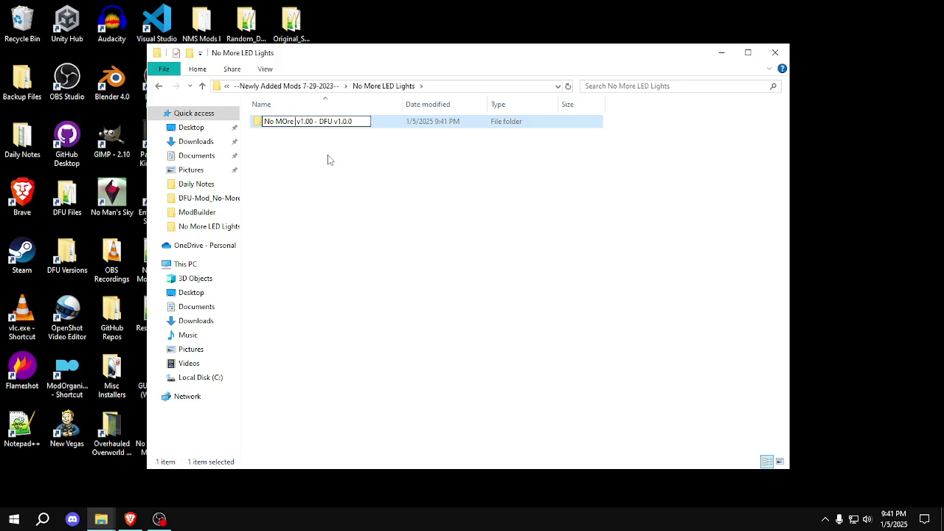
key(BackSpace)
key(BackSpace)
key(BackSpace)
text(ore LED)
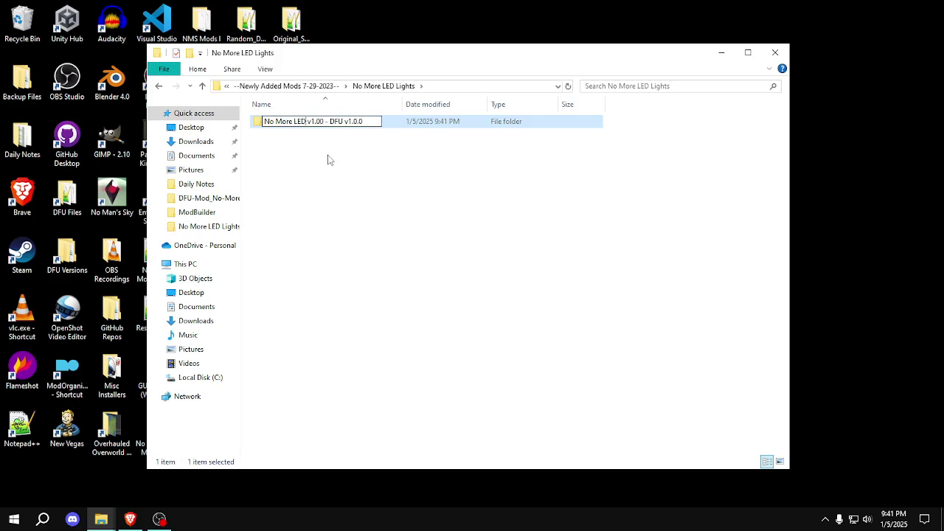
text( Lights)
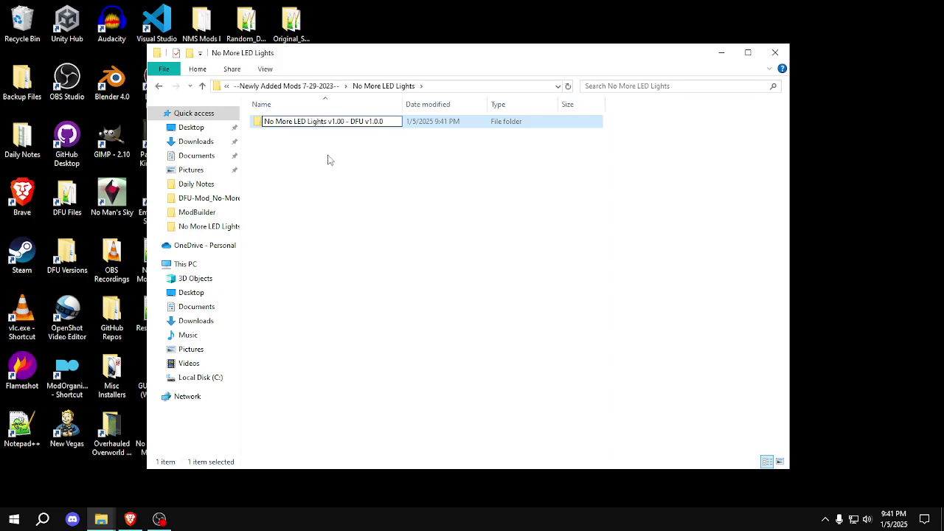
key(Return)
click(328, 159)
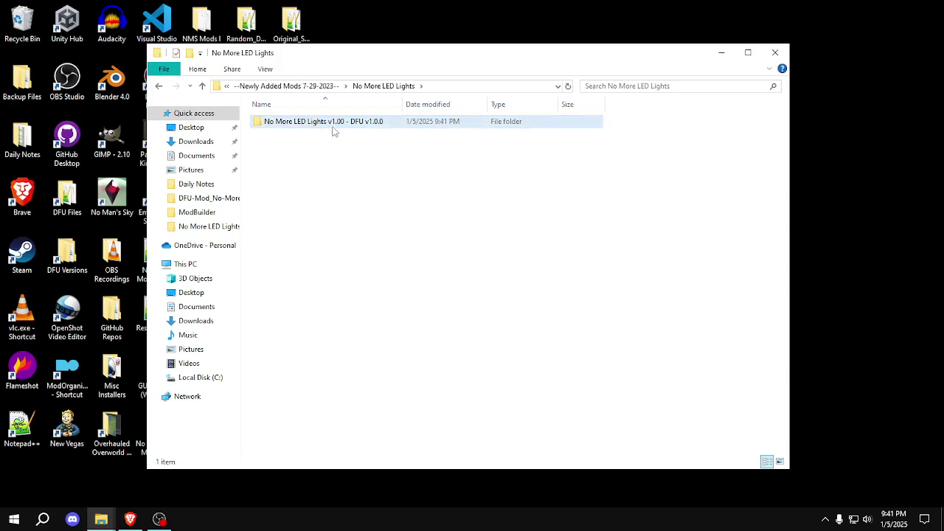
Examine the files in the No More LED Lights v1.00 - DFU v1.0.0 folder and its dfmods subfolder
double_click(332, 130)
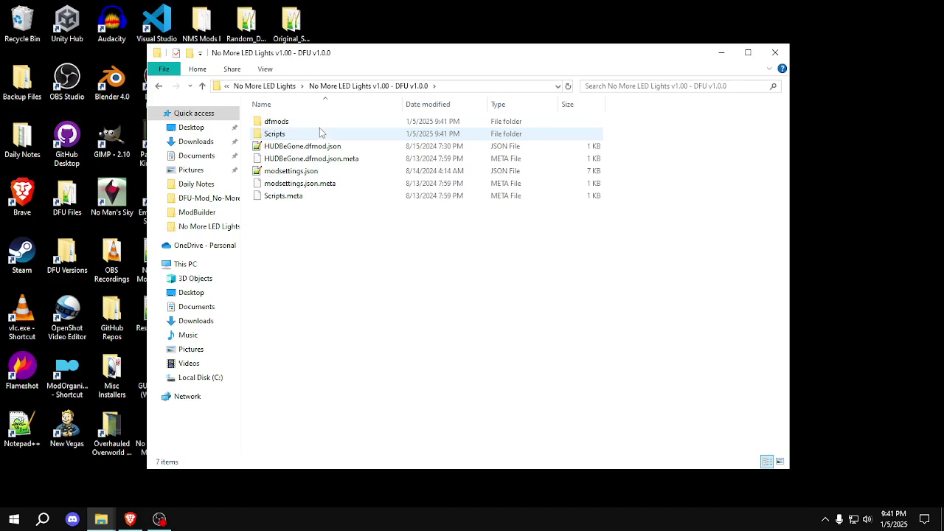
click(319, 128)
double_click(318, 129)
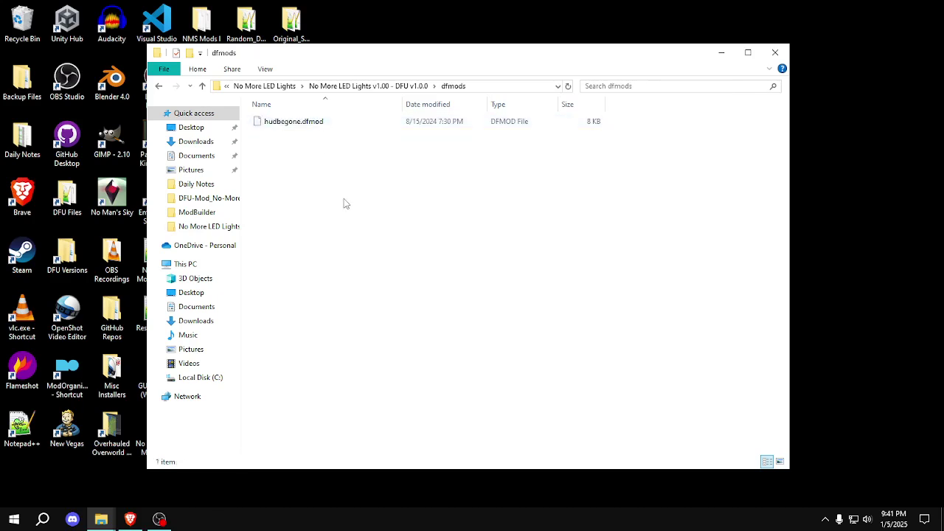
click(405, 89)
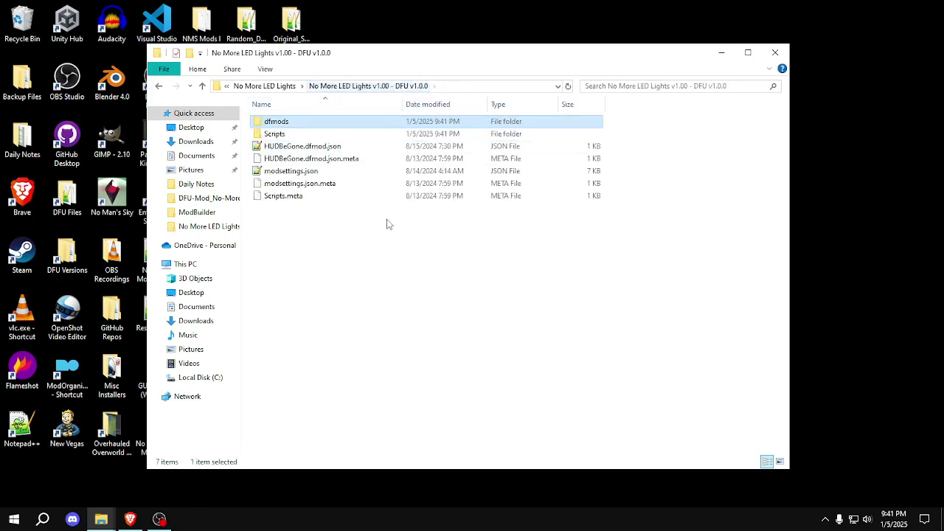
double_click(316, 125)
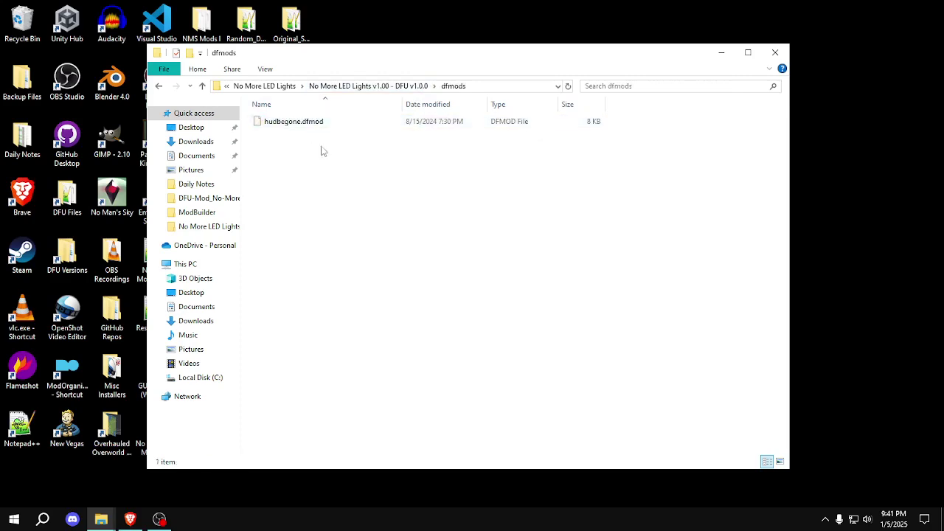
click(382, 89)
click(371, 238)
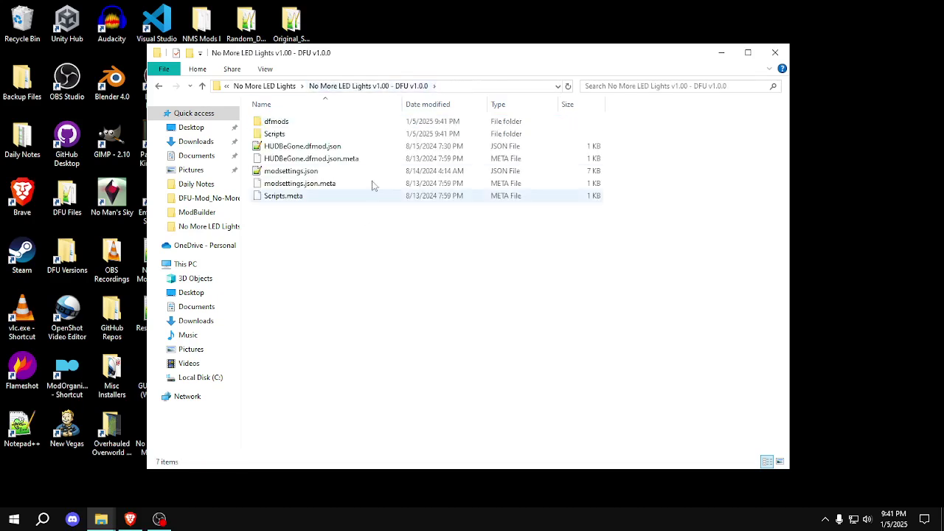
double_click(369, 123)
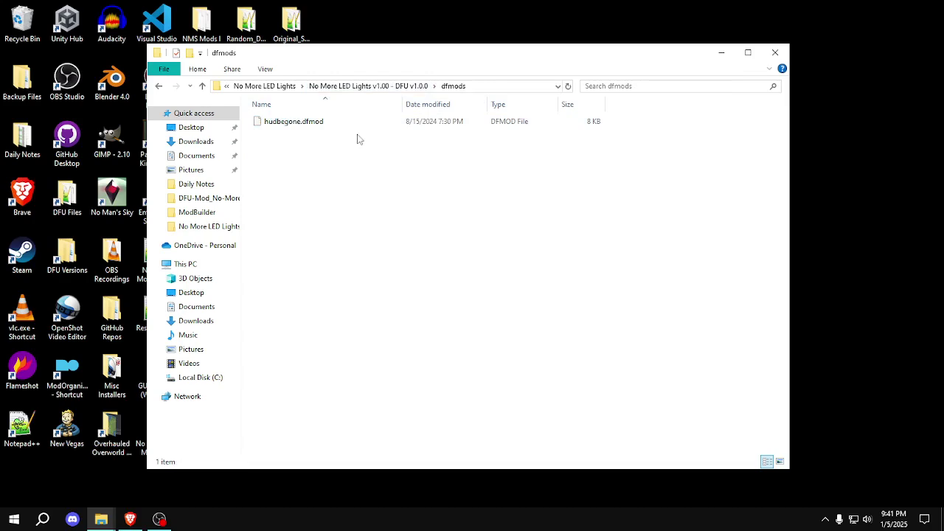
Look inside the dfmods folder of Scrollable Interaction Modes v1.00 - DFU v0.14.5 and return to the --Newly Added Mods 7-29-2023-- folder
click(408, 87)
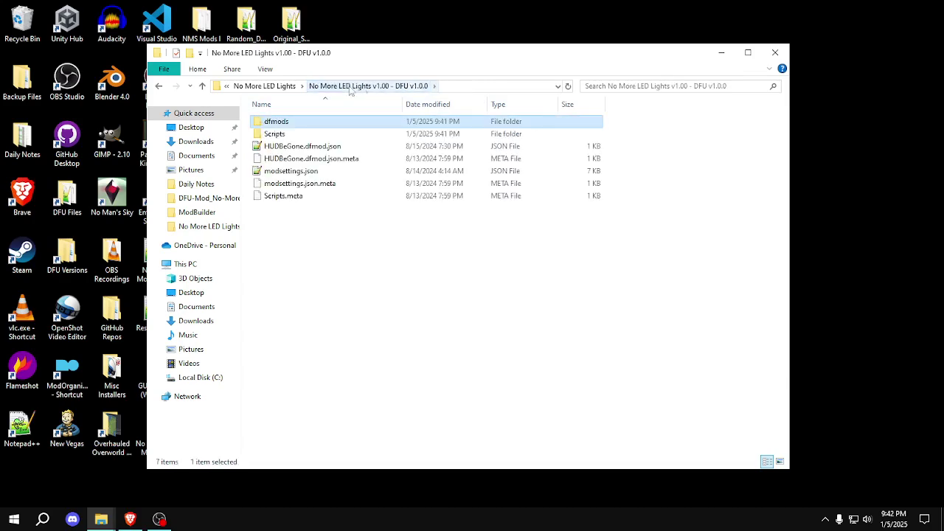
click(273, 87)
click(317, 86)
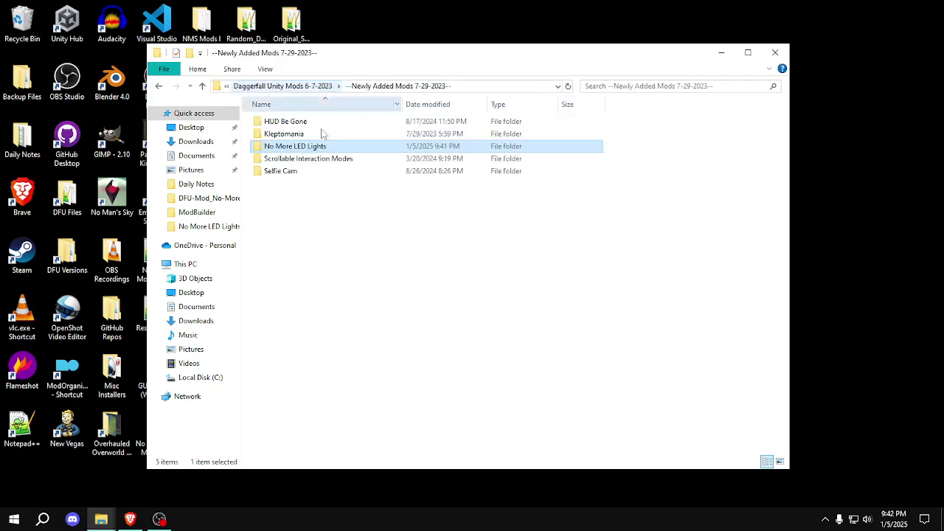
double_click(336, 164)
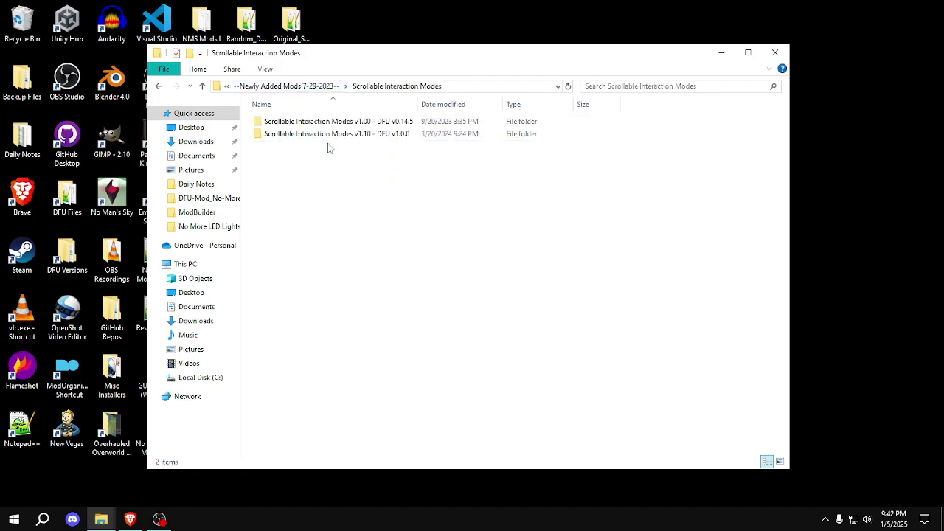
double_click(319, 126)
double_click(320, 127)
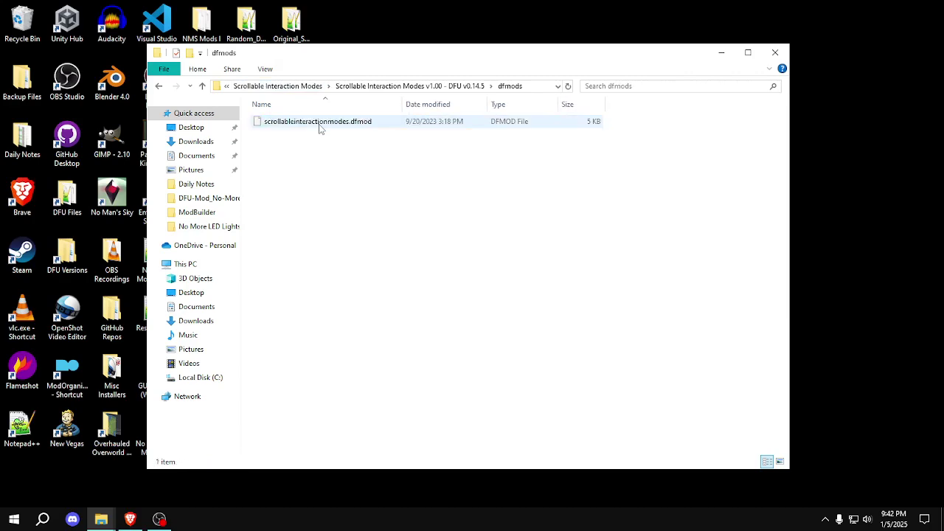
click(287, 90)
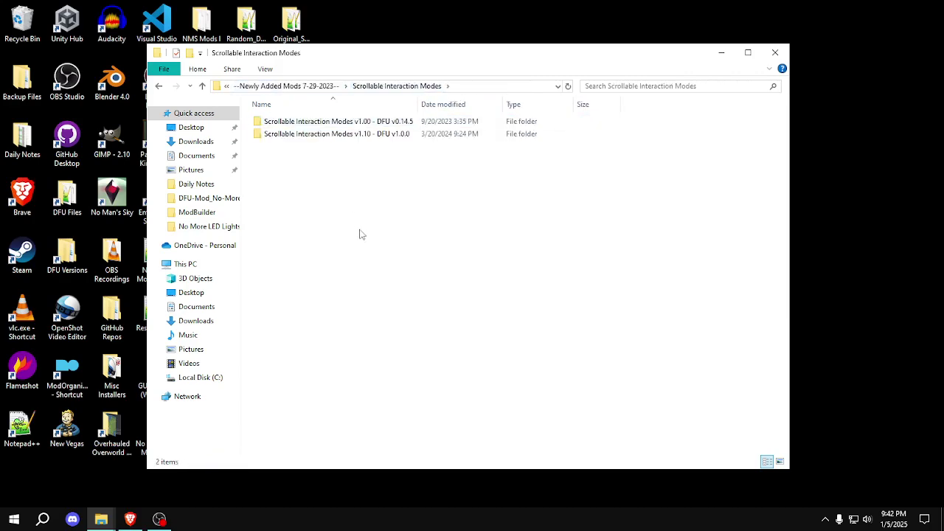
click(313, 86)
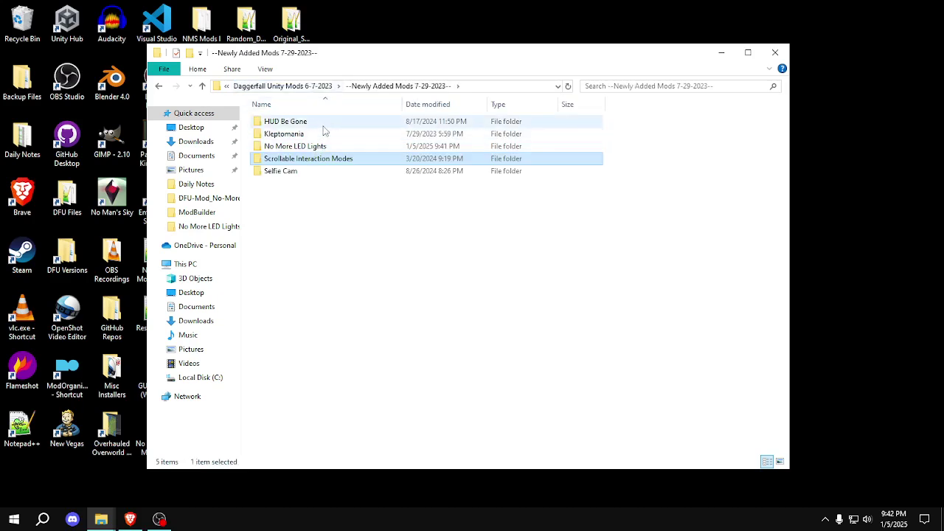
Paste nomoreledlights.dfmod into the dfmods folder of HUD Be Gone v1.00 - DFU v1.0.0
double_click(325, 121)
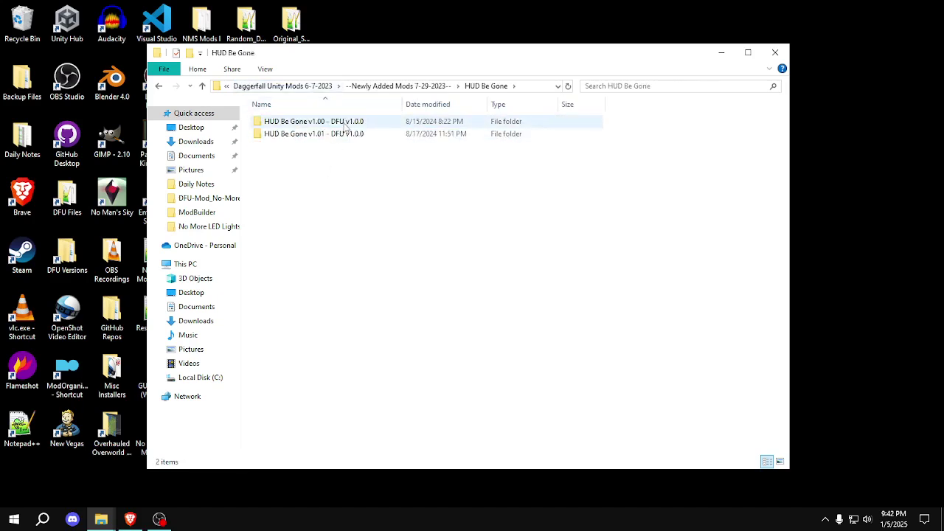
double_click(344, 124)
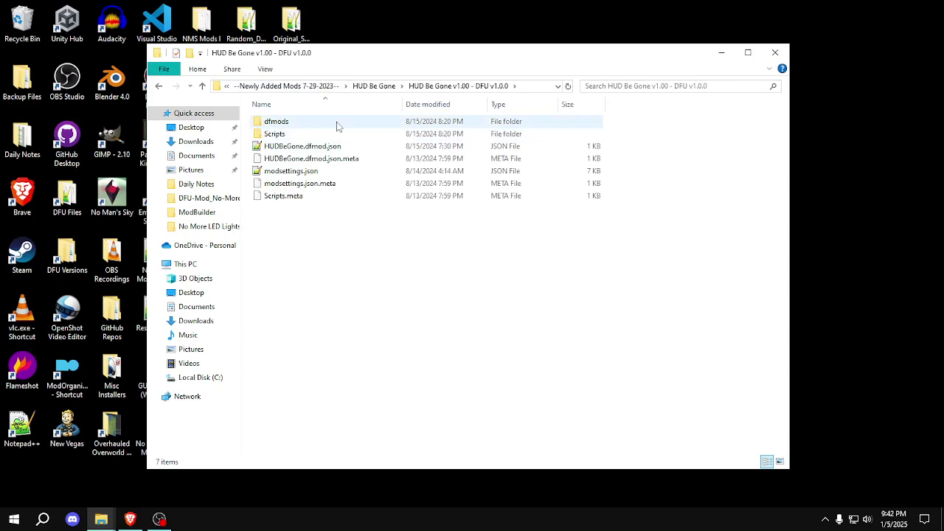
double_click(337, 124)
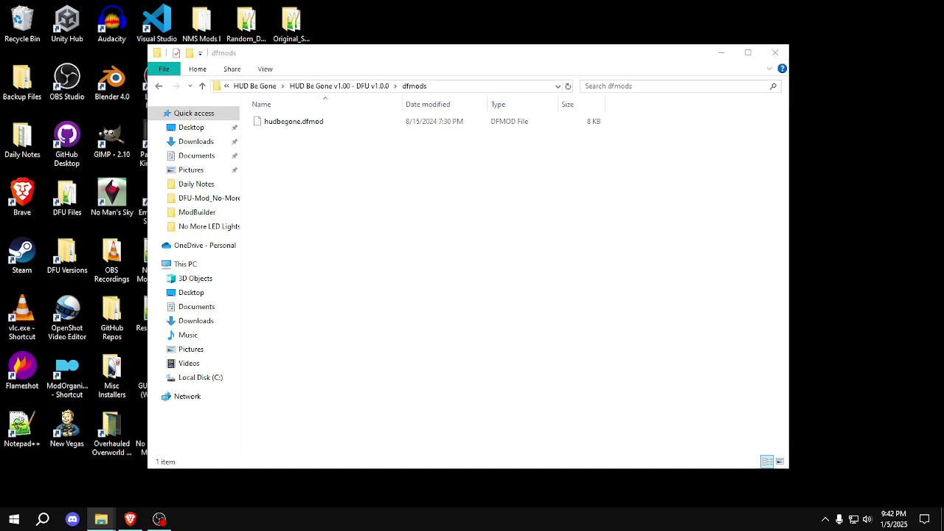
click(336, 241)
key(ctrl+v)
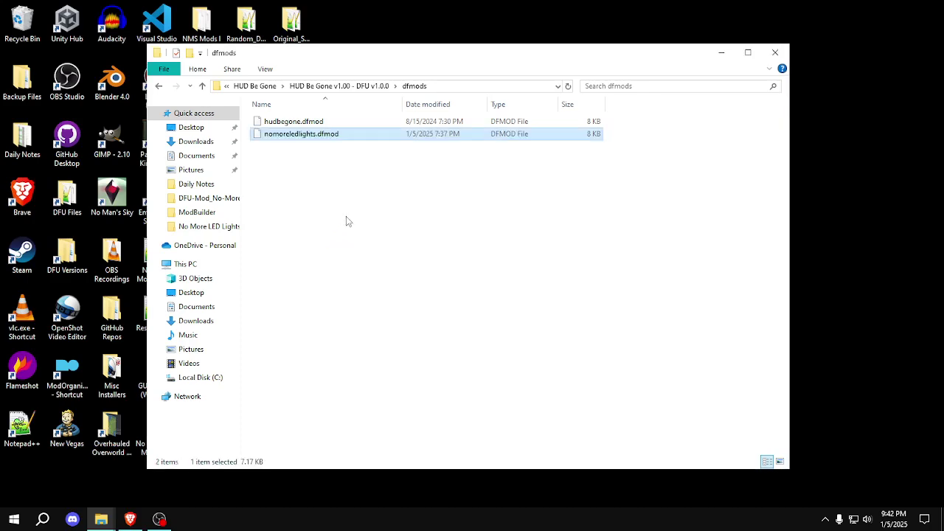
Delete hudbegone.dfmod from the HUD Be Gone v1.00 dfmods folder and undo the deletion
click(346, 217)
click(395, 127)
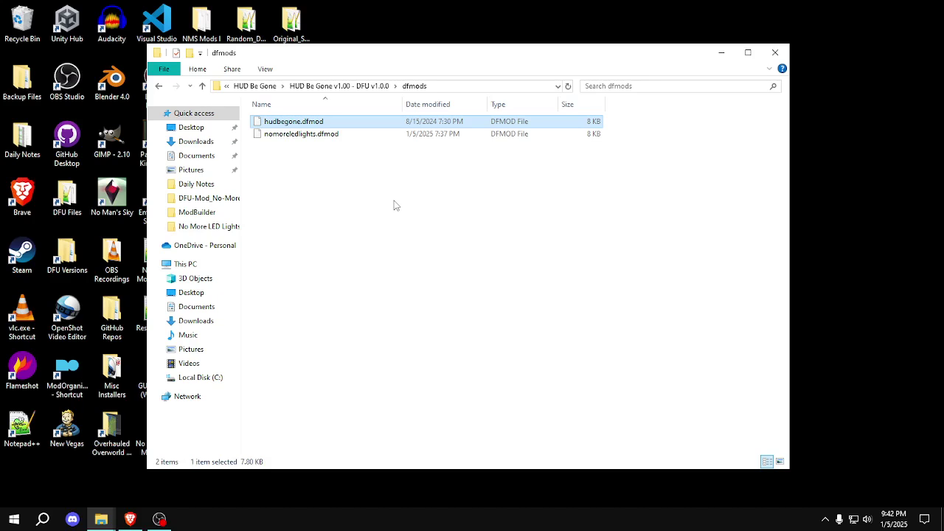
key(Delete)
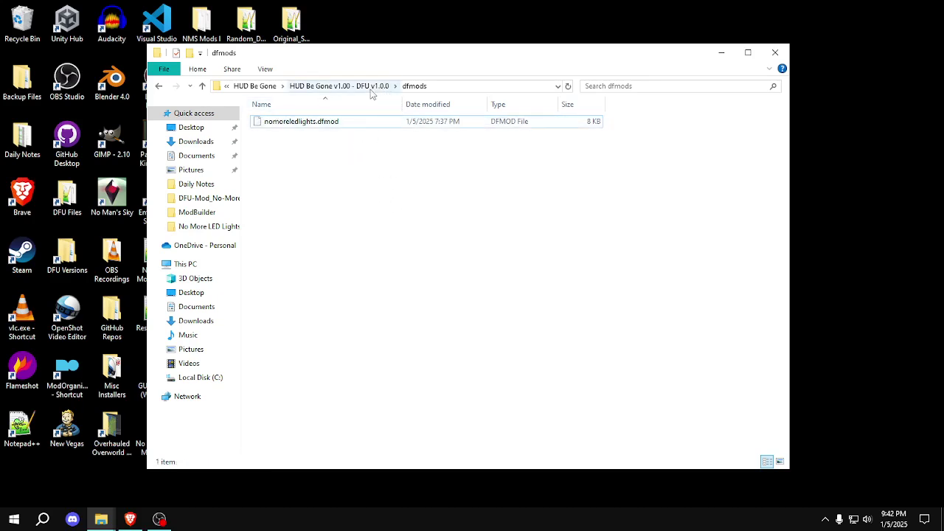
key(ctrl+z)
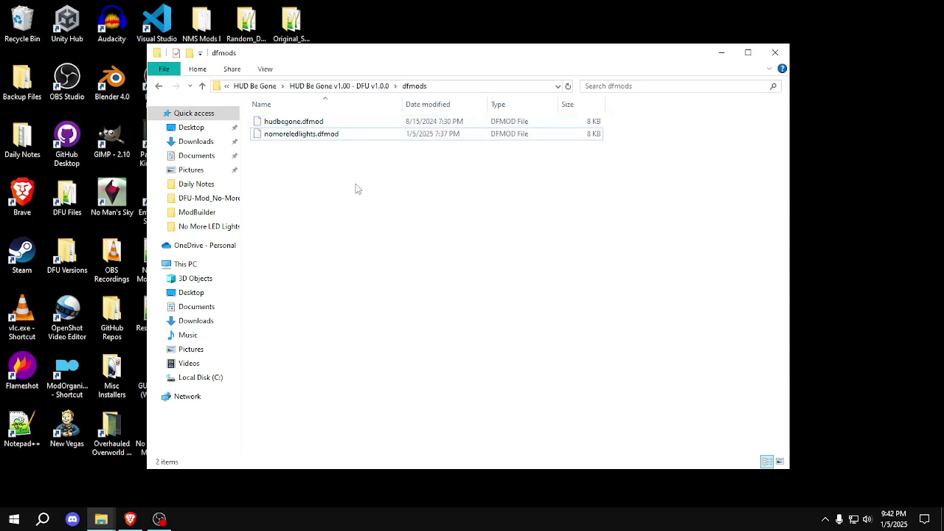
Cut nomoreledlights.dfmod from the HUD Be Gone v1.00 dfmods folder and return to the --Newly Added Mods 7-29-2023-- folder
click(326, 135)
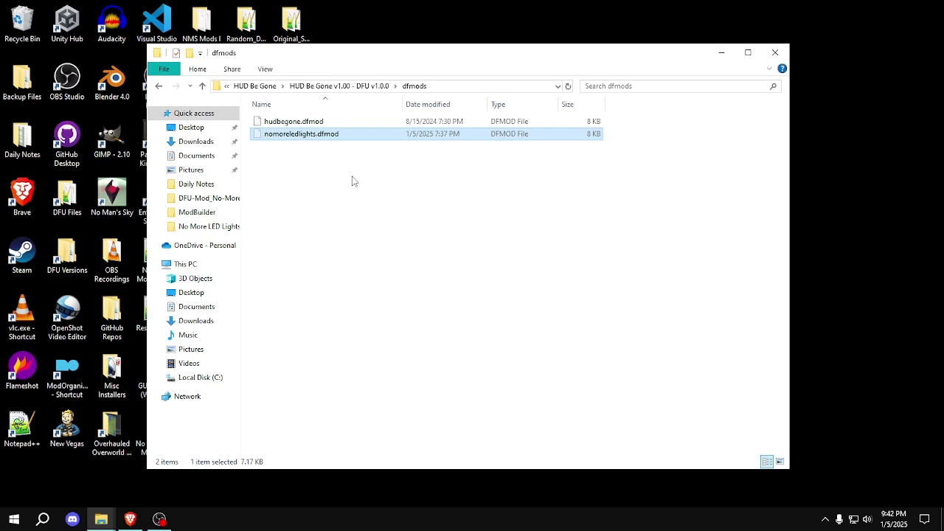
click(352, 182)
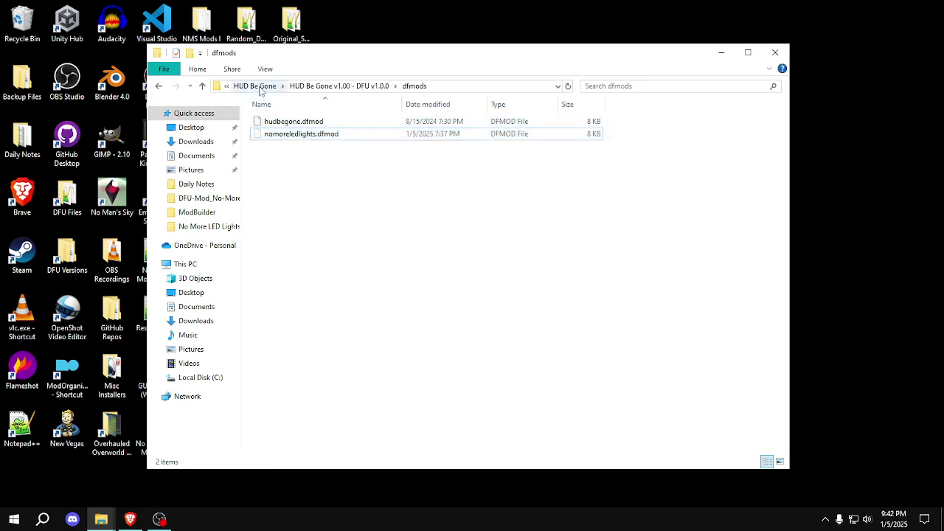
click(260, 90)
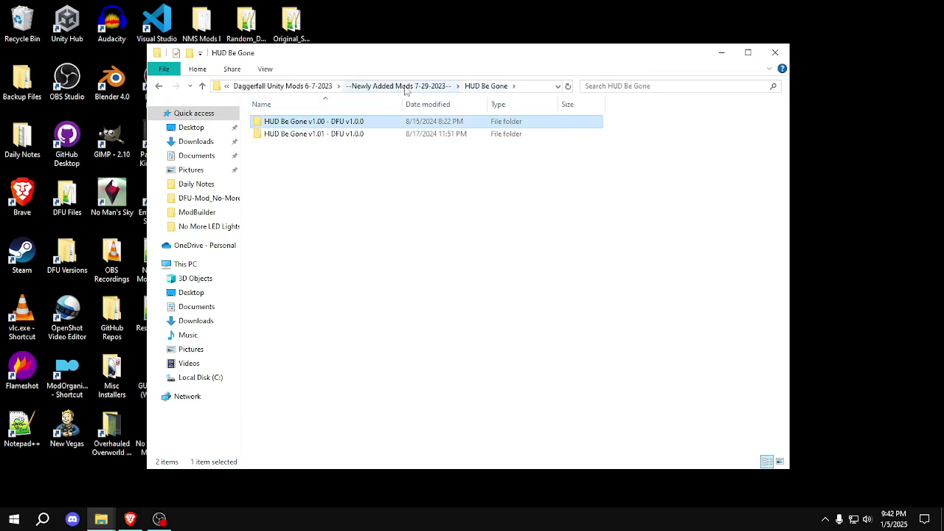
click(374, 88)
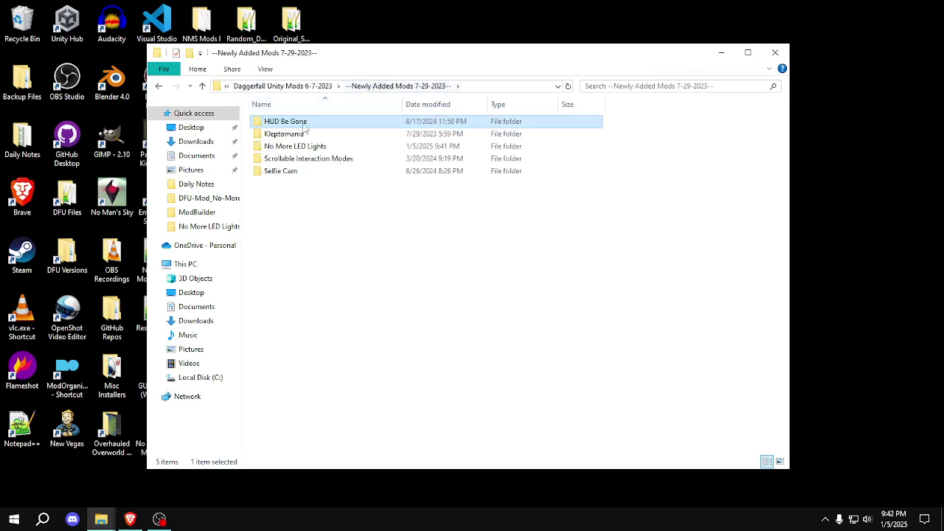
Replace hudbegone.dfmod with the cut nomoreledlights.dfmod in the dfmods folder of No More LED Lights v1.00 - DFU v1.0.0
double_click(303, 147)
double_click(306, 122)
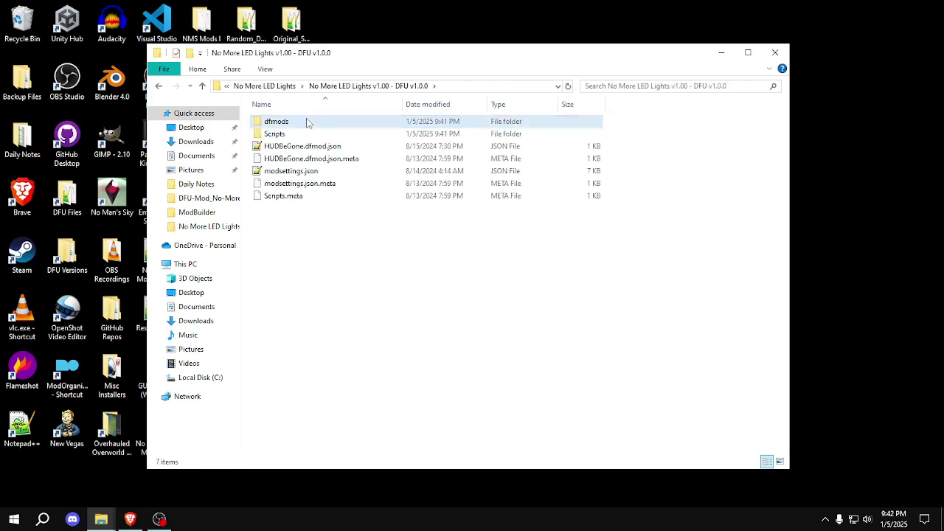
double_click(310, 122)
click(337, 127)
key(Delete)
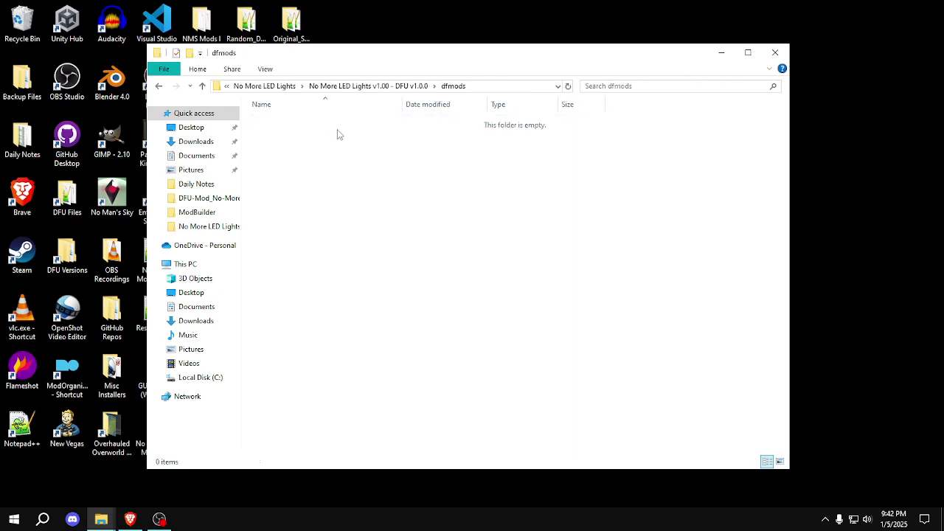
key(ctrl+v)
click(402, 131)
Replace everything except dfmods in the No More LED Lights v1.00 folder with that mod's own Scripts folder, JSON and META files
click(416, 87)
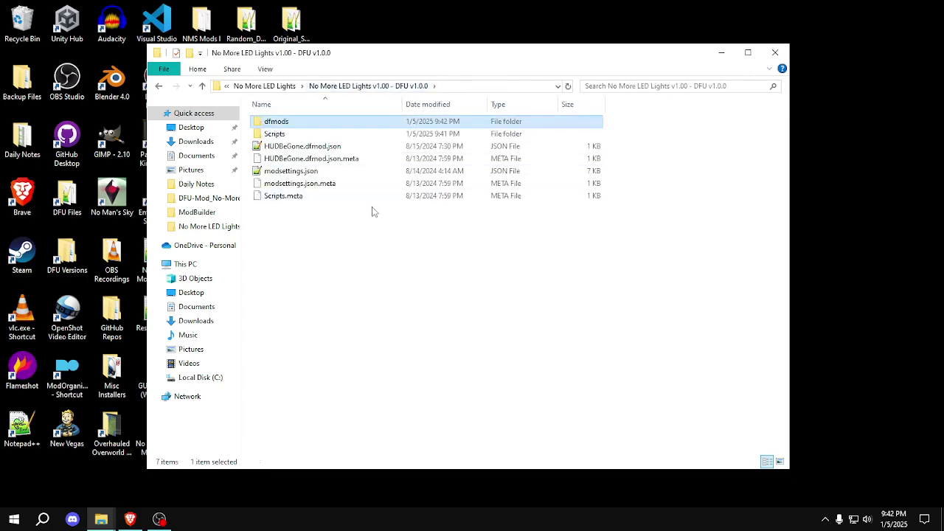
click(373, 212)
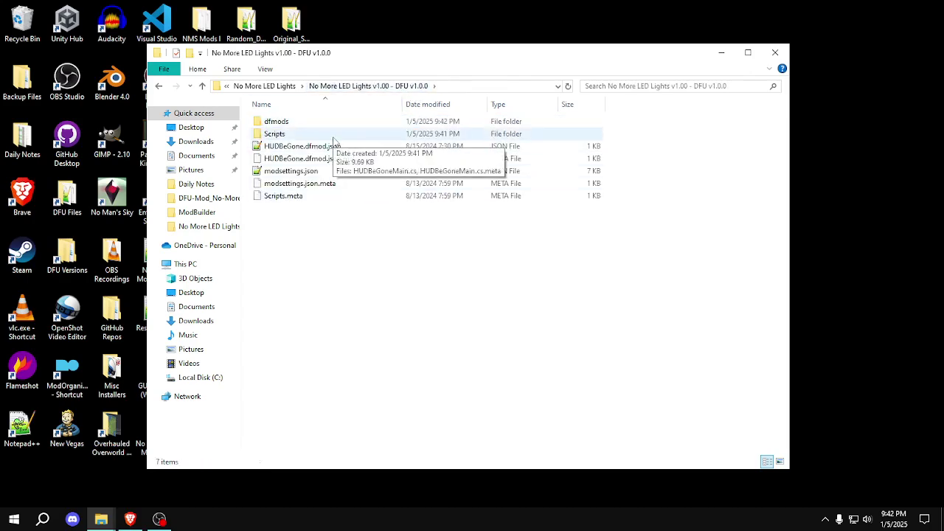
click(333, 138)
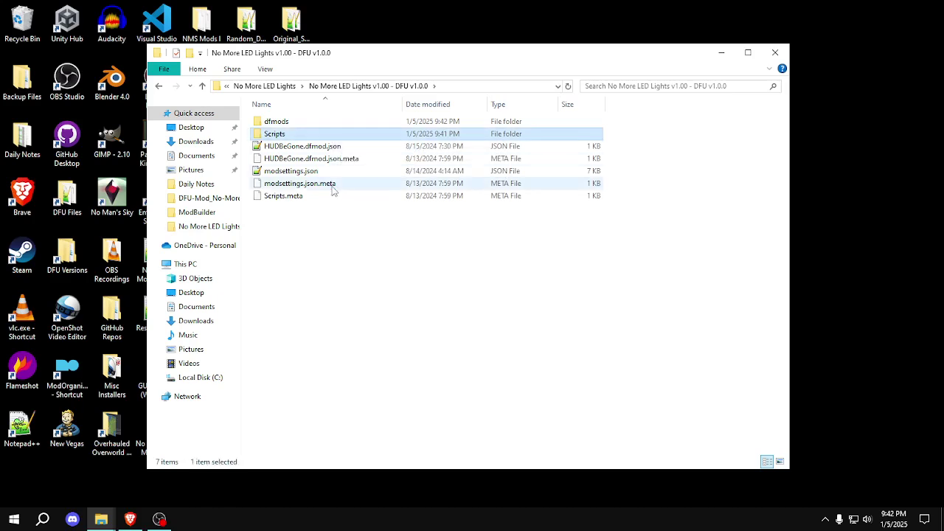
shift+click(324, 196)
key(Delete)
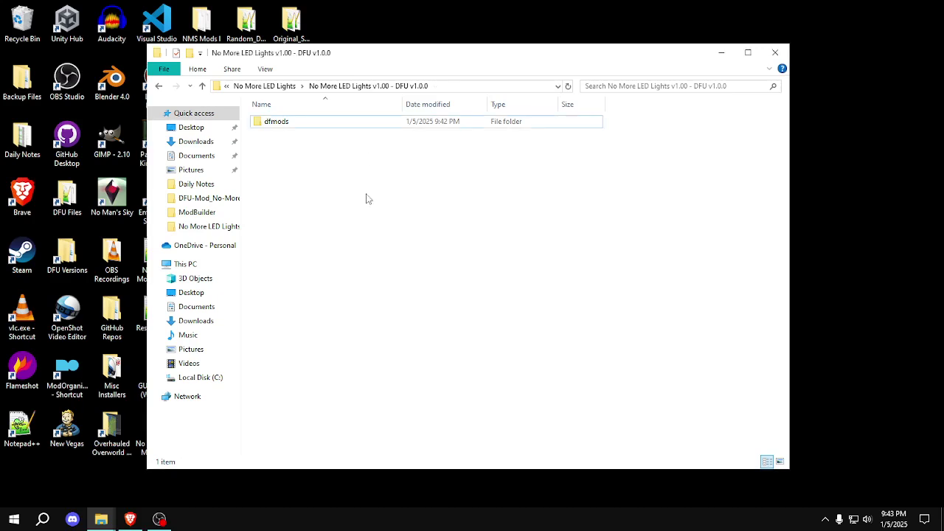
key(ctrl+z)
click(369, 239)
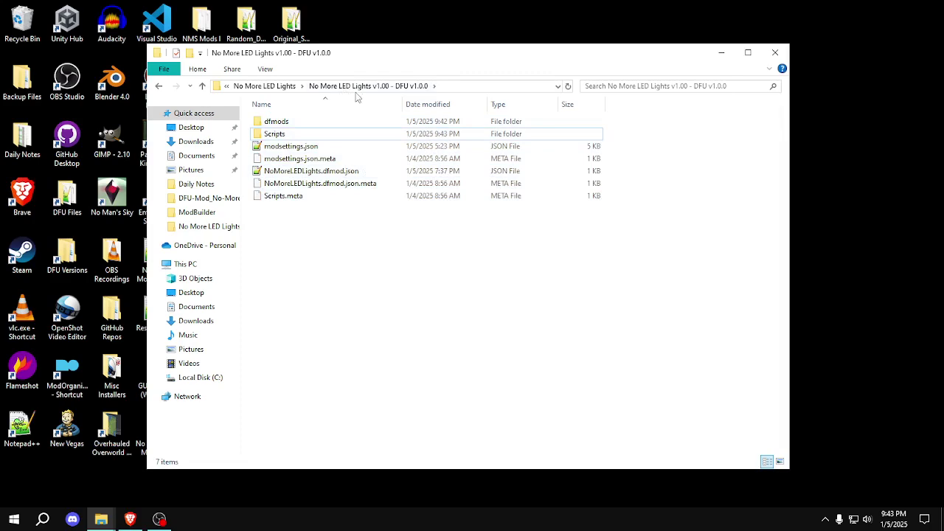
Compress all contents of the No More LED Lights v1.00 folder with 7-Zip into "No More LED Lights v1.00 - DFU v1.0.0.zip"
click(265, 86)
double_click(343, 124)
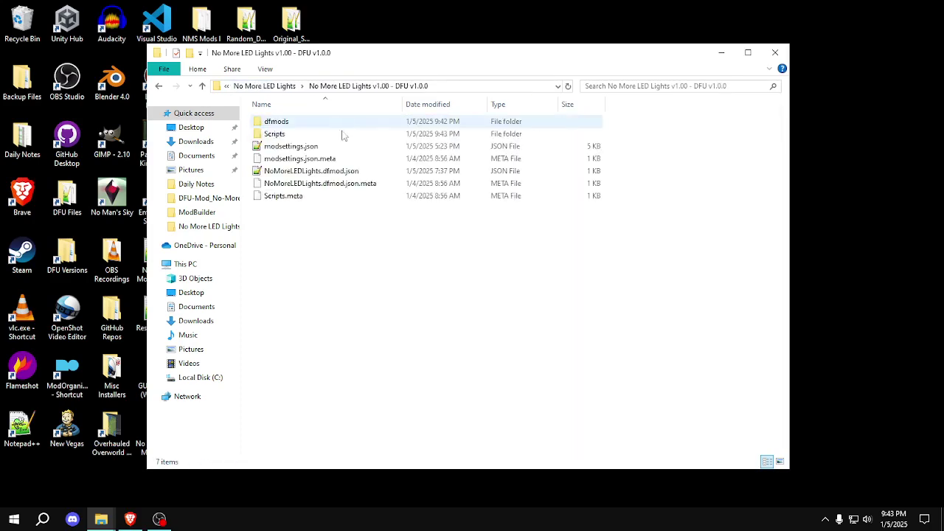
key(ctrl+a)
right_click(335, 182)
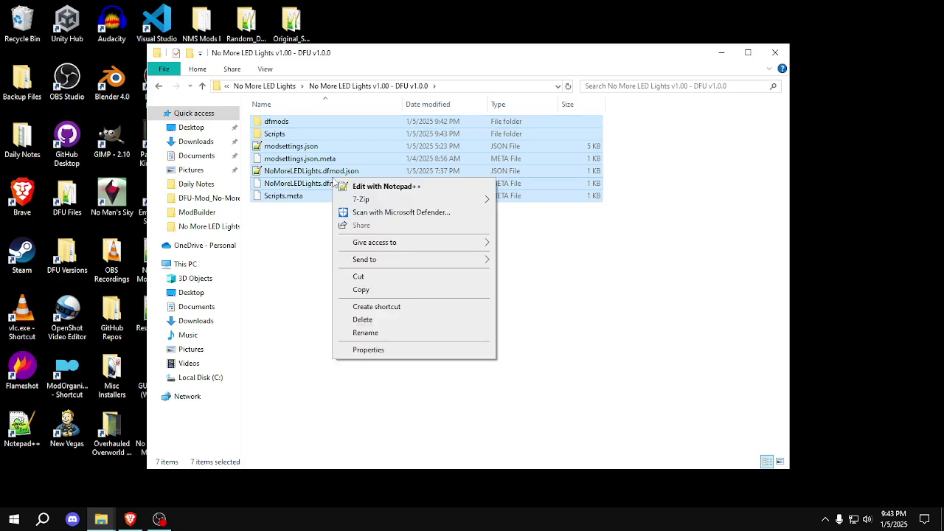
mouse_move(384, 200)
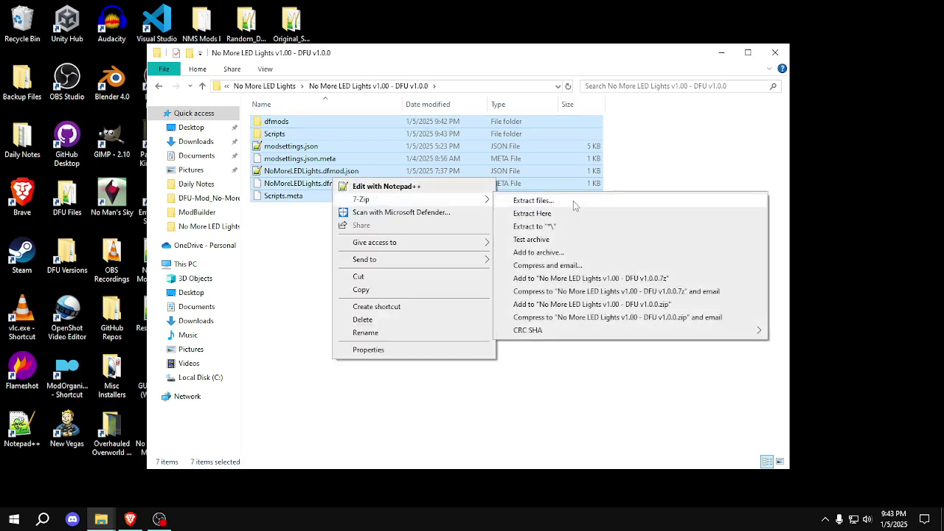
click(618, 305)
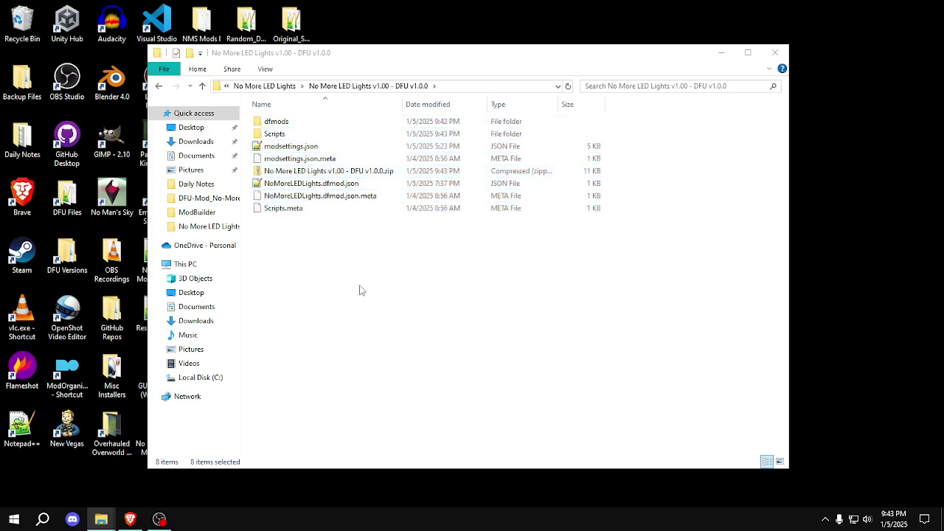
Move the new No More LED Lights zip archive out of the version folder and close the folder window
click(353, 171)
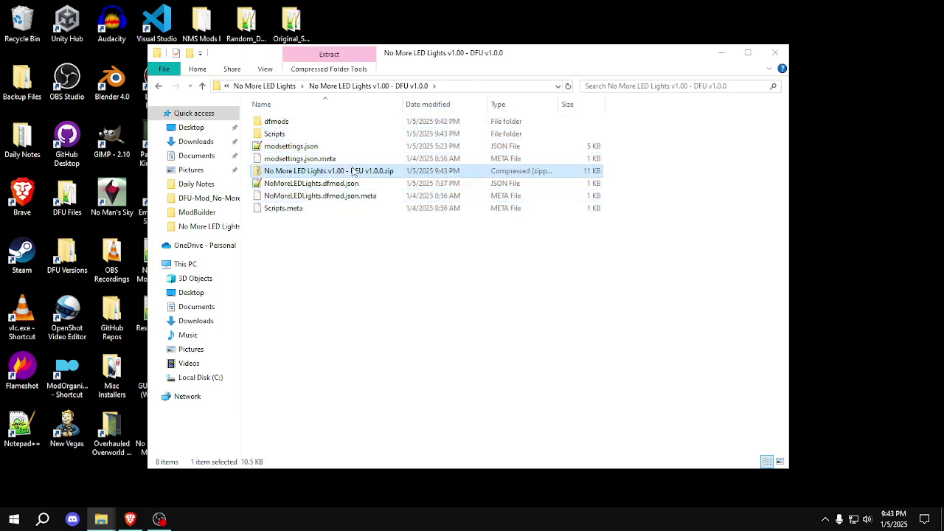
click(388, 278)
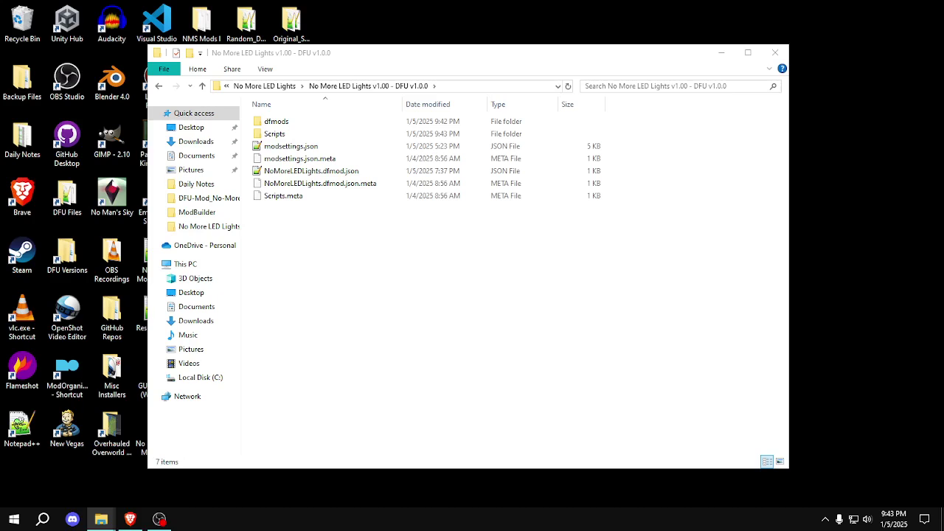
click(374, 289)
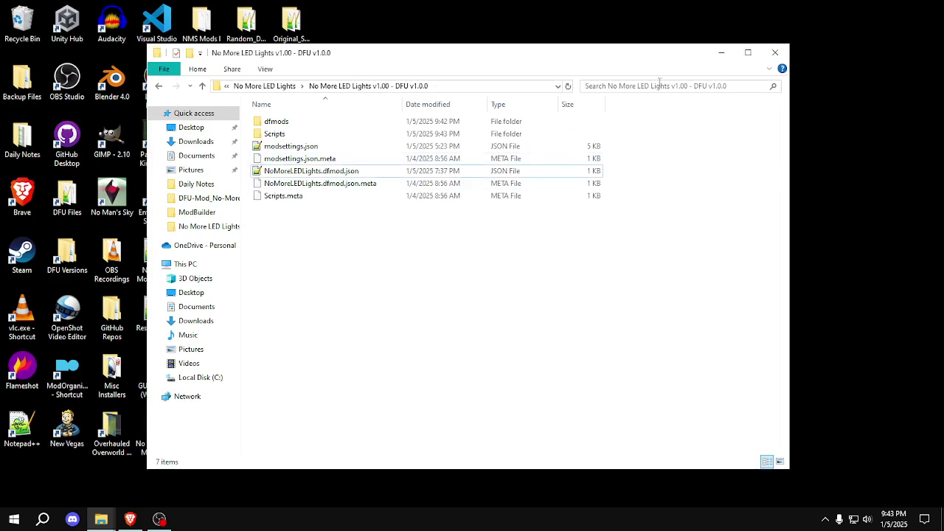
click(775, 52)
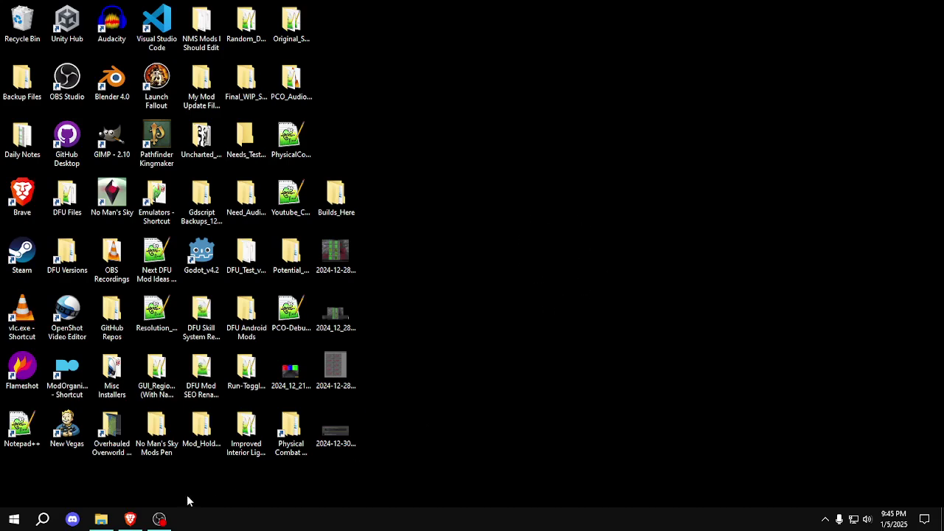
Switch to Brave and open the Scripts page of the DFU-Mod_Trimmable-Armor GitHub repository in a new tab after the No More LED Lights page
click(129, 519)
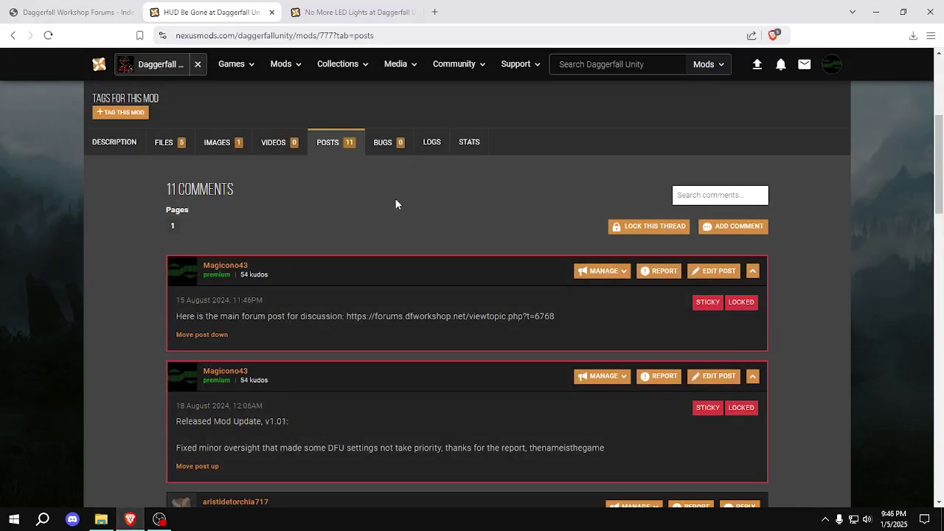
right_click(398, 12)
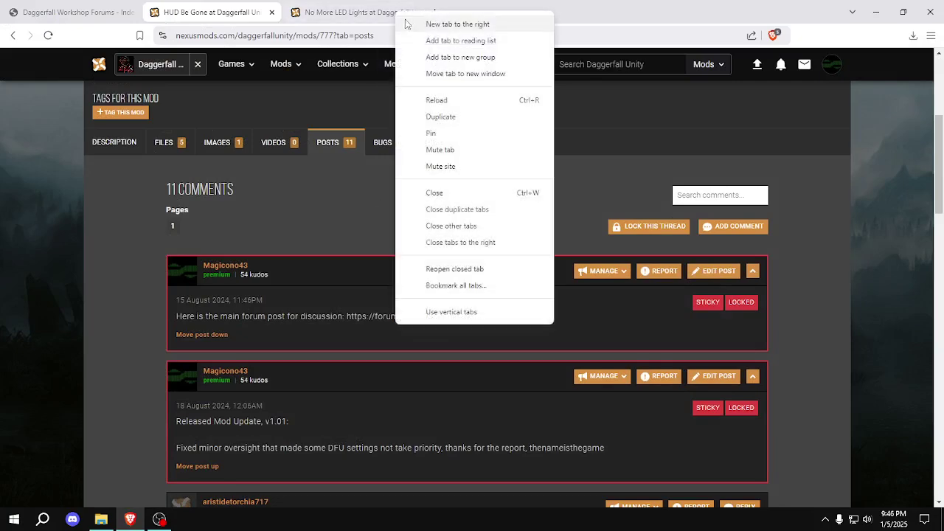
click(410, 22)
text(gith)
key(Return)
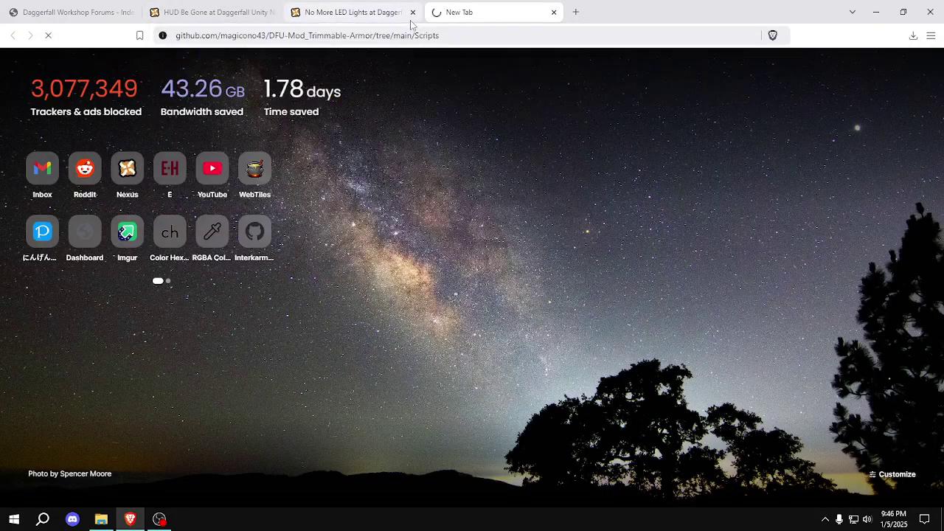
Open the DFU-Mod_No-More-LED-Lights repository from the account's own GitHub repositories and copy its web address
click(918, 70)
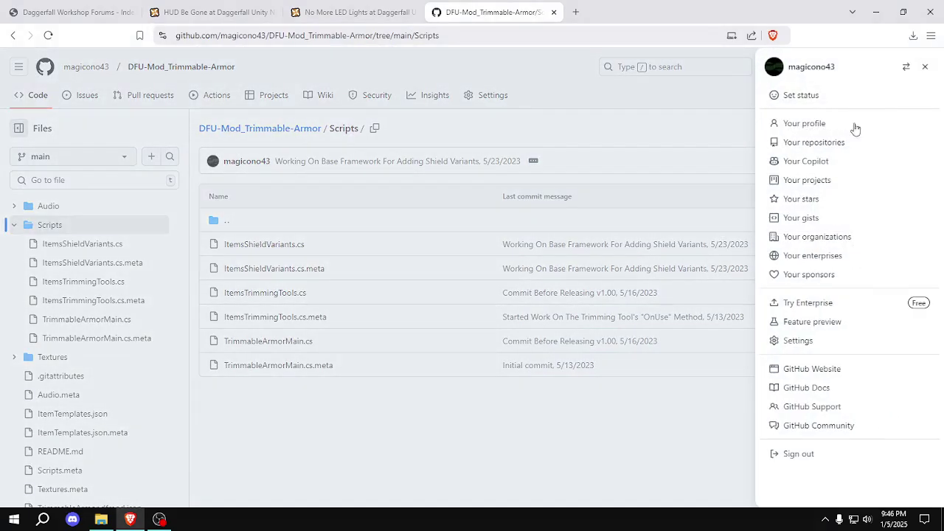
click(841, 143)
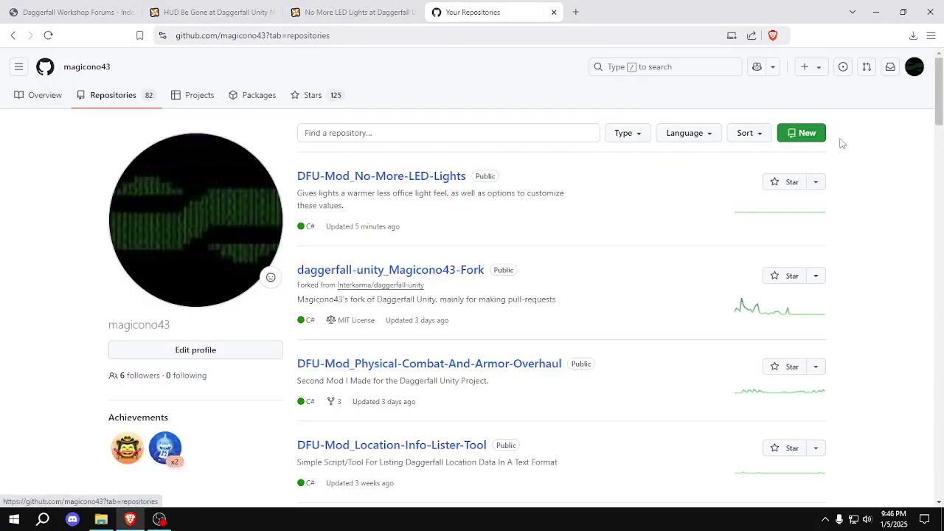
click(435, 177)
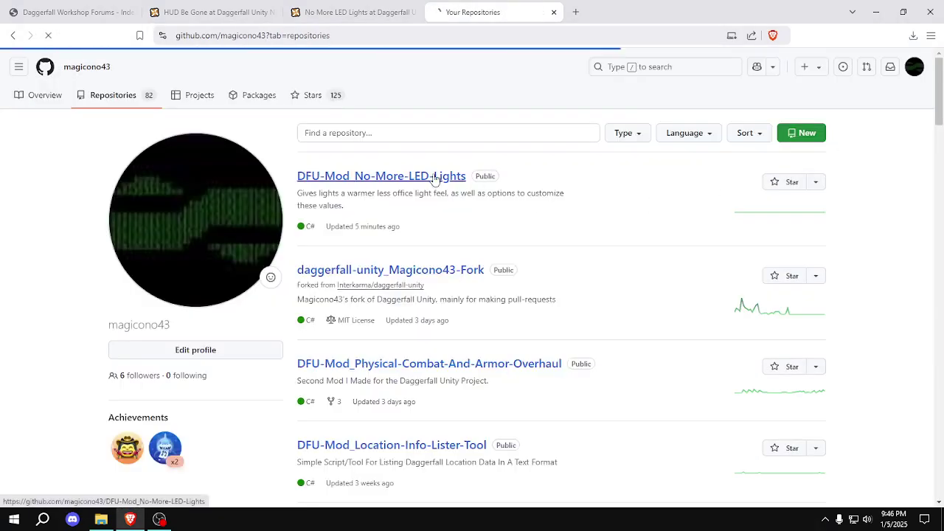
click(417, 37)
key(ctrl+c)
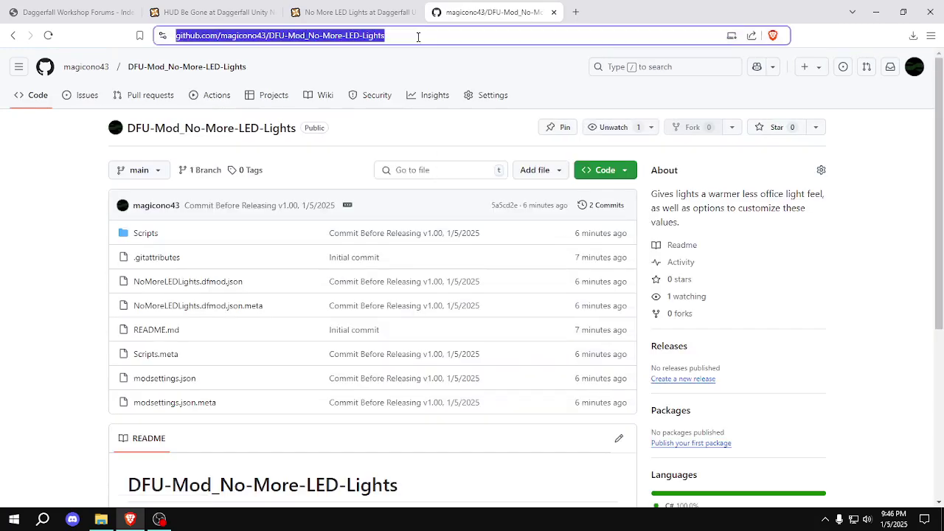
click(60, 197)
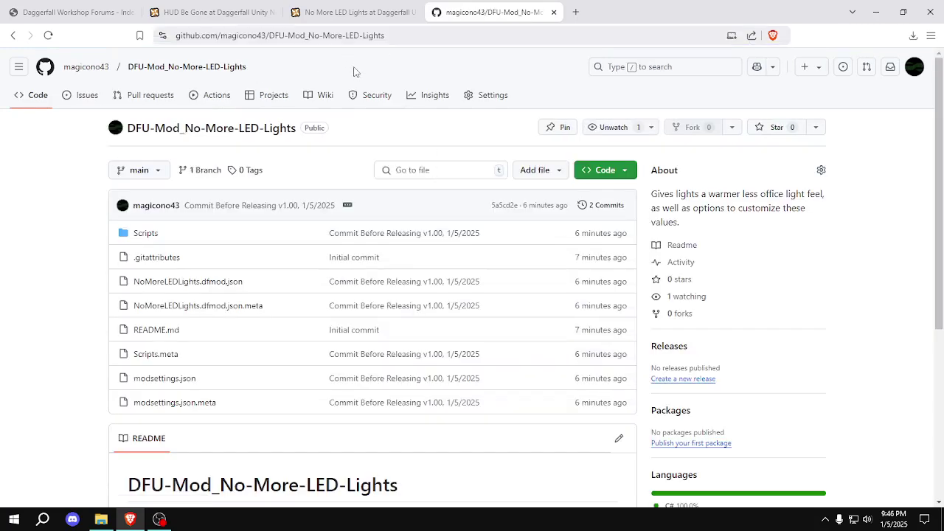
Open the mod details of No More LED Lights on Nexus Mods for editing, at the detailed description's Github Repository line
click(346, 12)
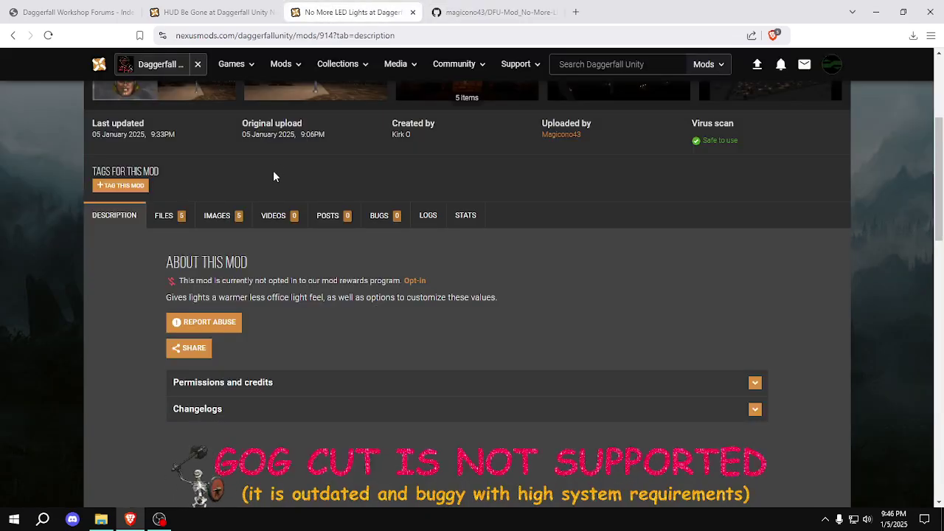
scroll(920, 127, up, 4)
click(808, 102)
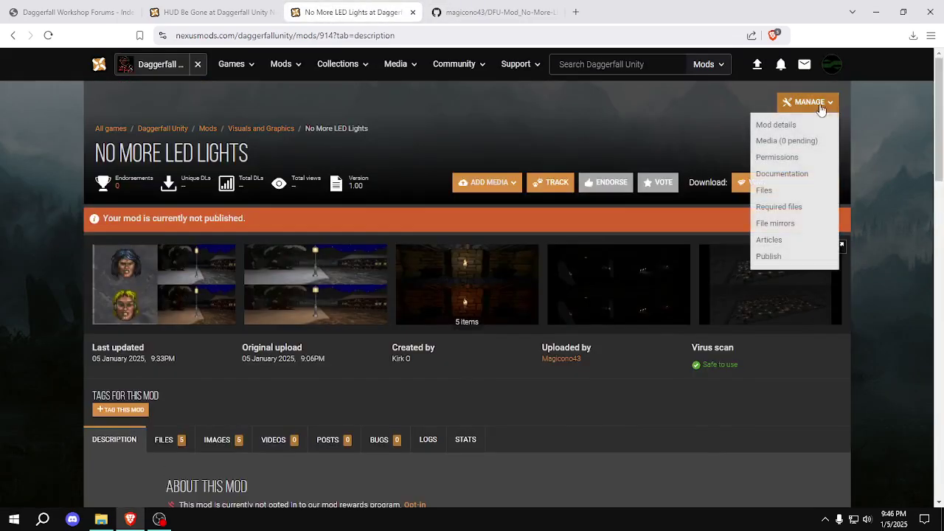
click(784, 125)
scroll(785, 250, down, 10)
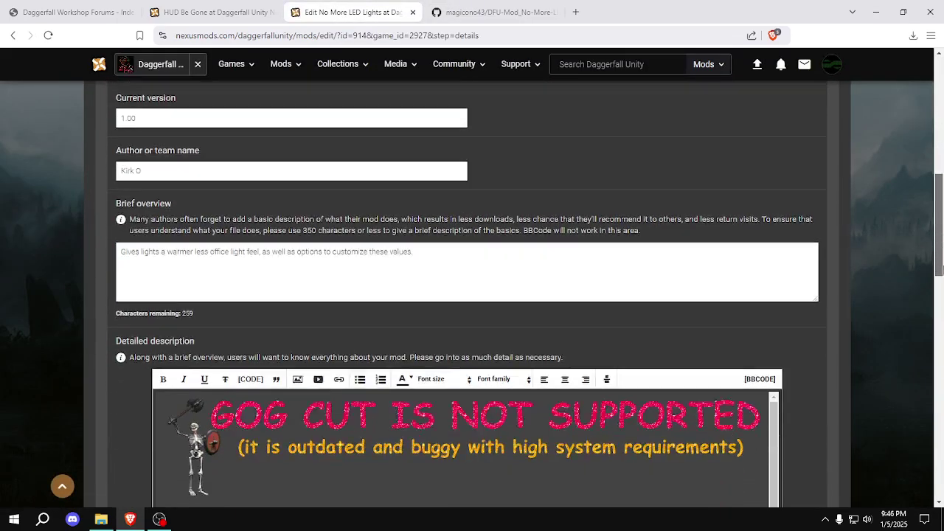
scroll(775, 313, down, 2)
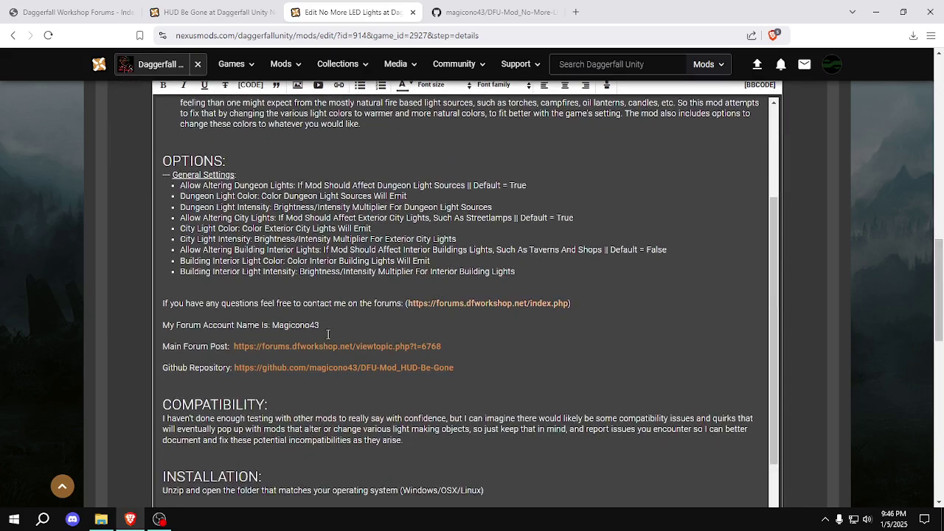
Replace both the display text and URL of the Github Repository link with the copied DFU-Mod_No-More-LED-Lights address
click(298, 369)
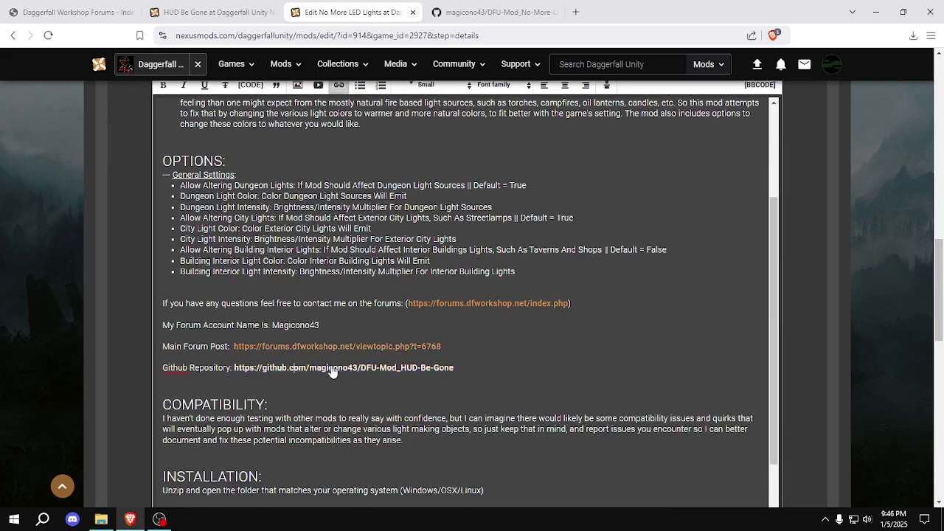
click(338, 85)
key(ctrl+a)
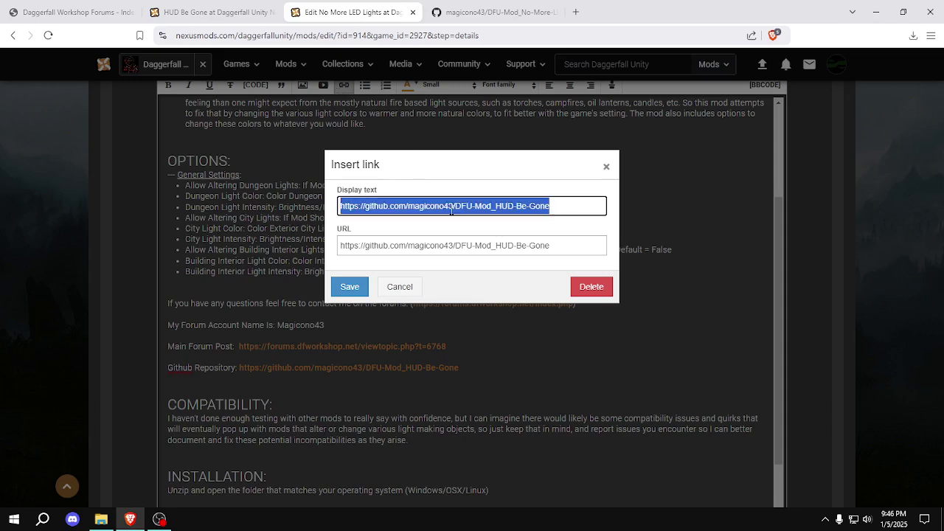
key(ctrl+v)
click(508, 248)
key(ctrl+a)
key(ctrl+v)
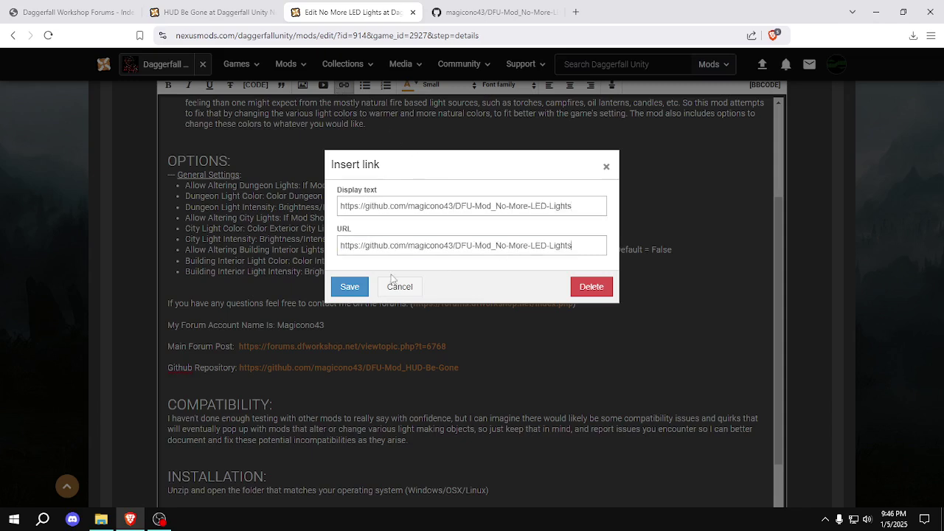
click(350, 287)
Save the edited mod details and view the No More LED Lights mod page
scroll(928, 311, down, 1)
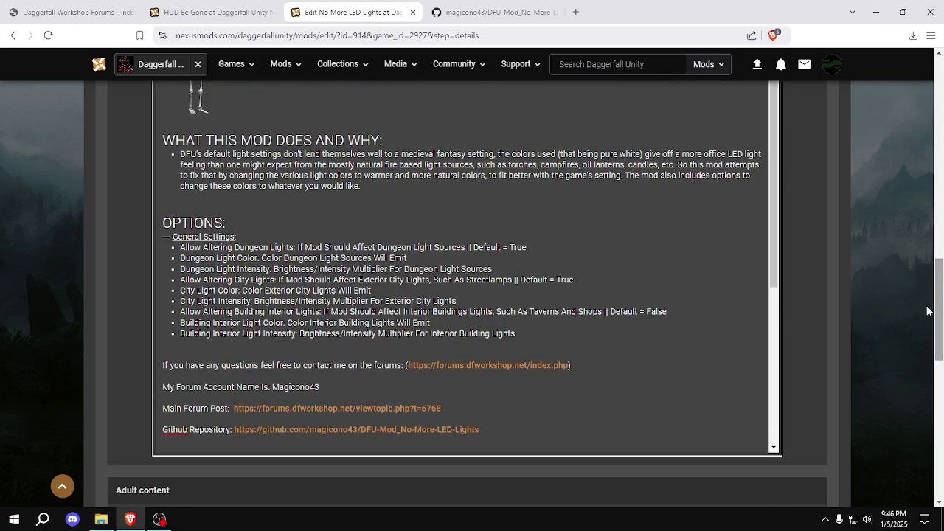
scroll(769, 289, down, 1)
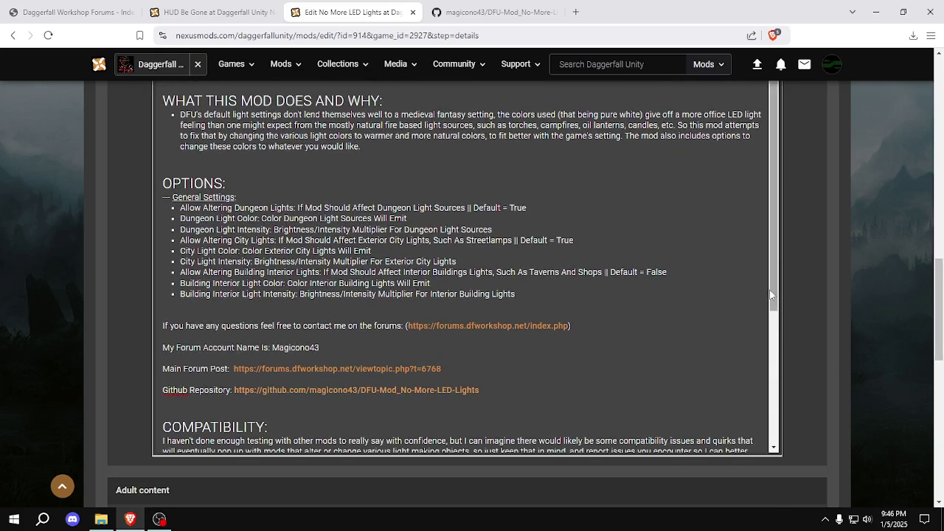
drag(939, 310, 939, 111)
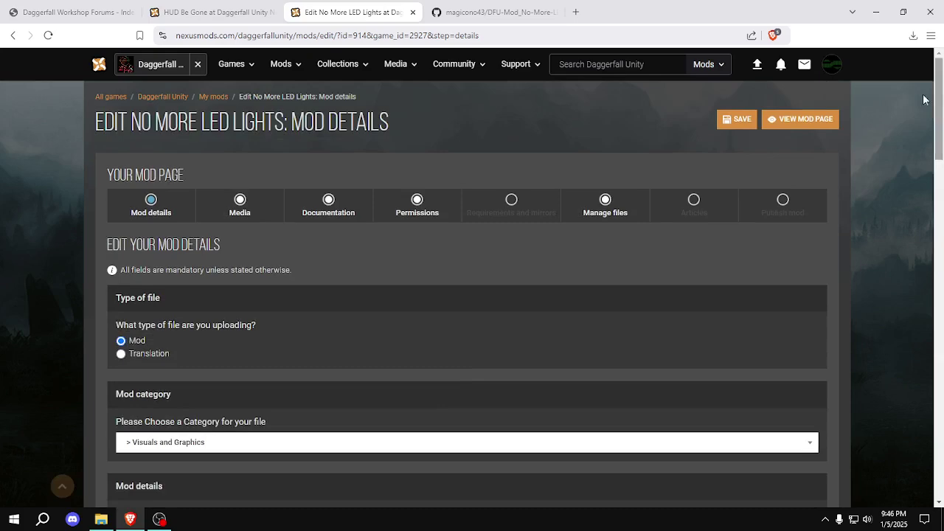
click(740, 121)
click(661, 258)
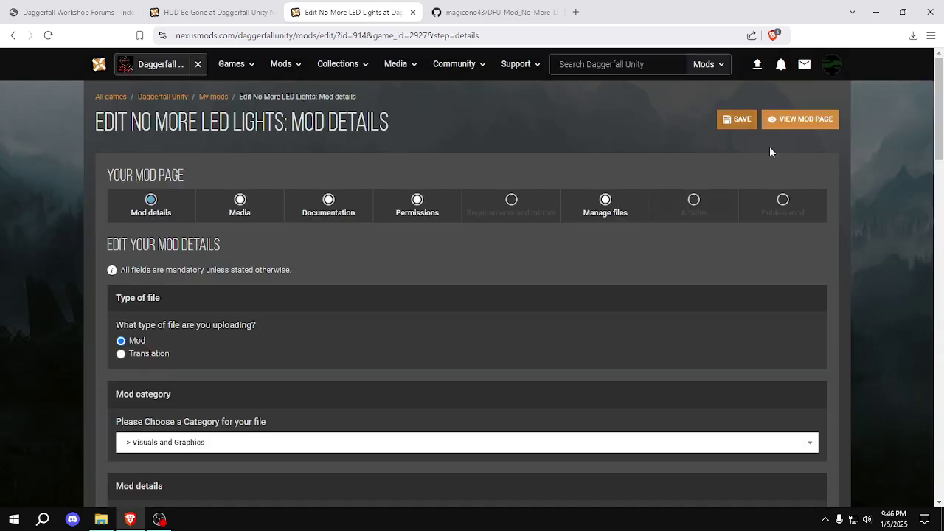
click(793, 121)
scroll(909, 152, down, 2)
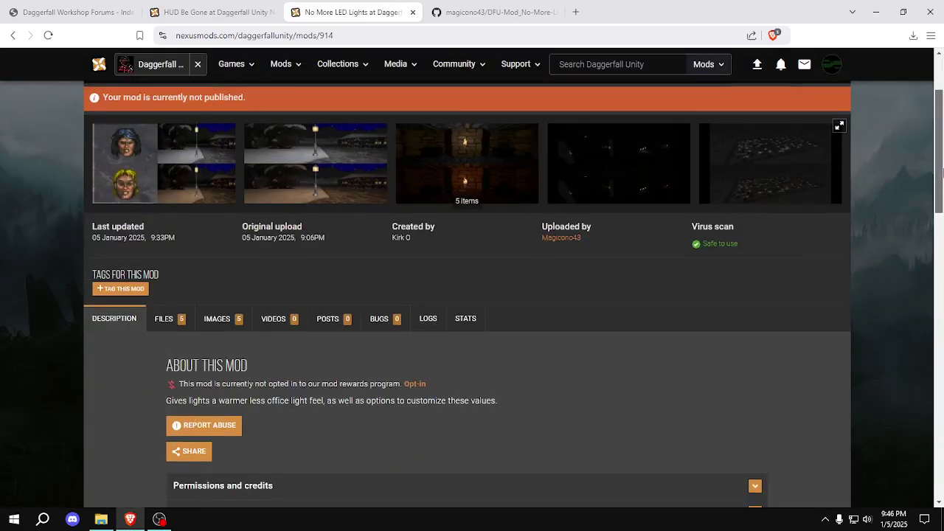
scroll(812, 243, up, 2)
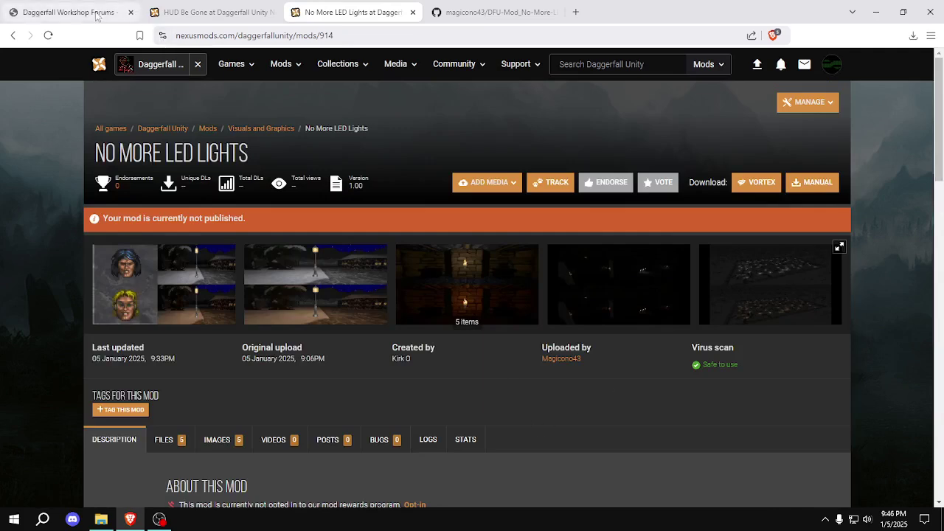
Look at the Creator's Corner section of the Daggerfall Workshop Forums and return to the board index
right_click(72, 16)
click(72, 16)
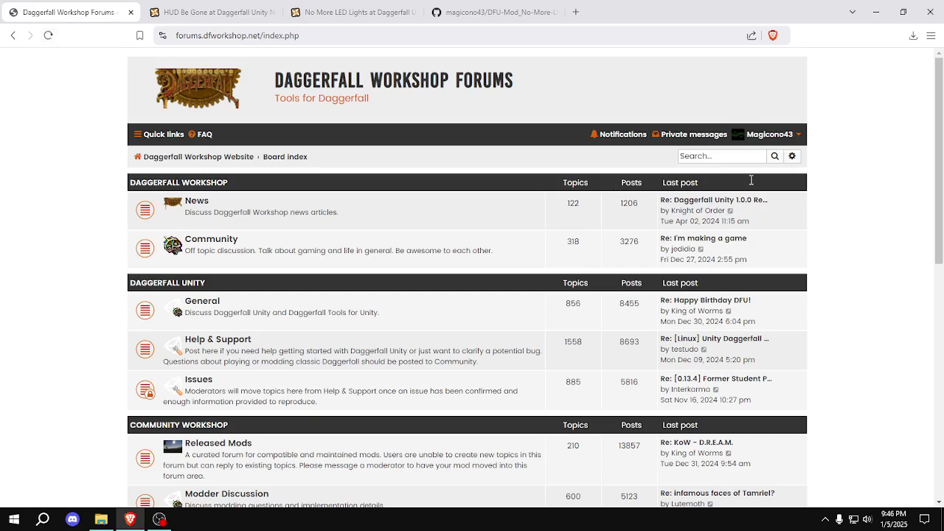
drag(940, 162, 917, 262)
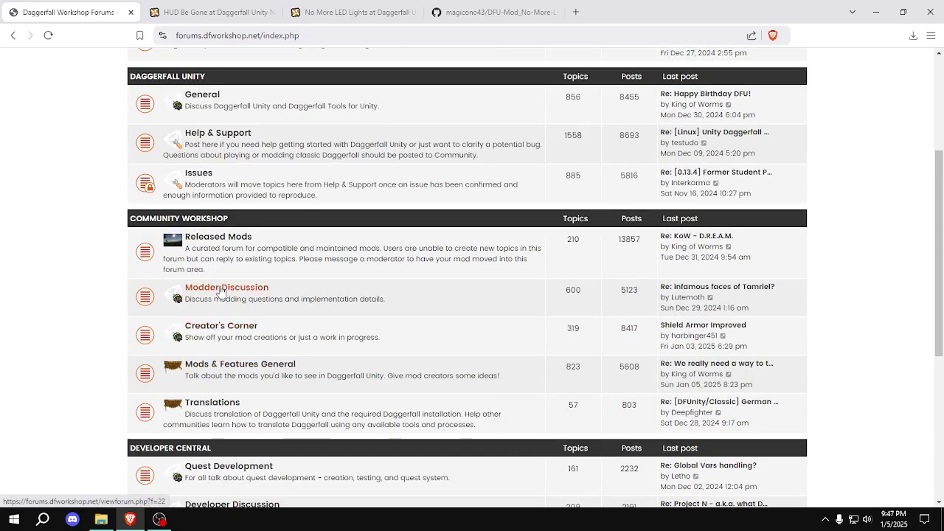
click(212, 331)
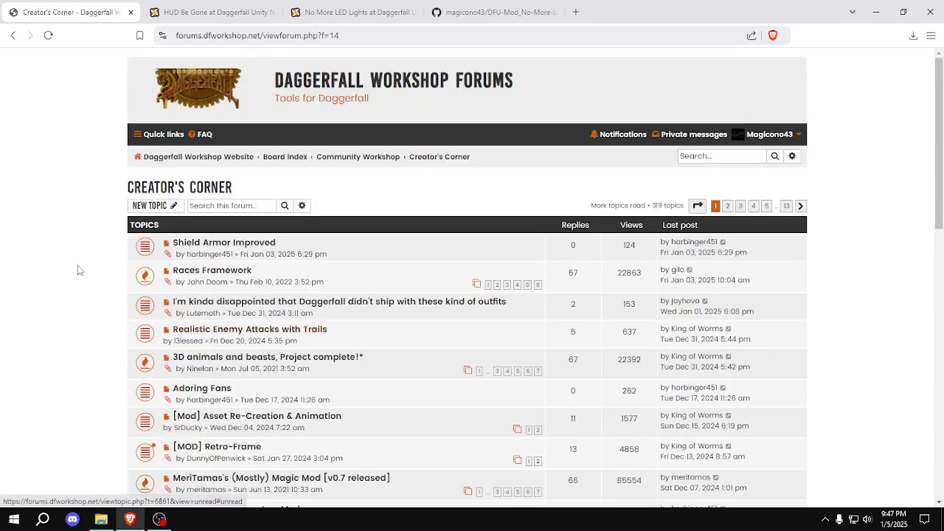
click(276, 159)
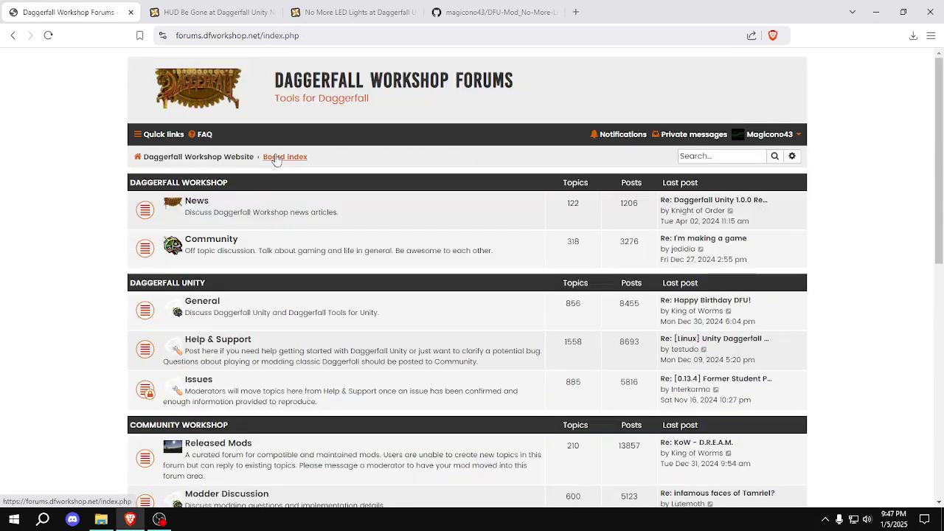
Open the "[Mod] HUD Be Gone" topic from the Released Mods forum in a new tab
scroll(228, 308, down, 2)
click(218, 316)
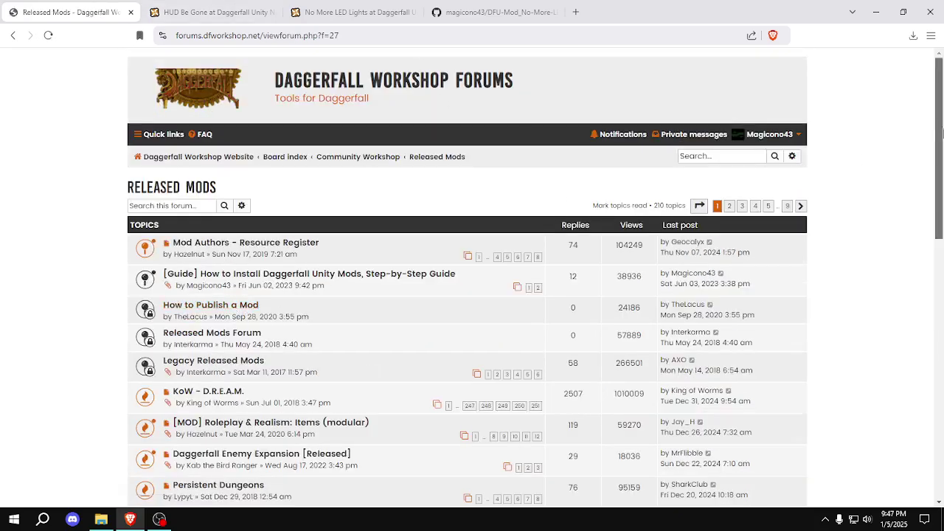
scroll(942, 172, down, 2)
drag(942, 172, 938, 324)
middle_click(214, 354)
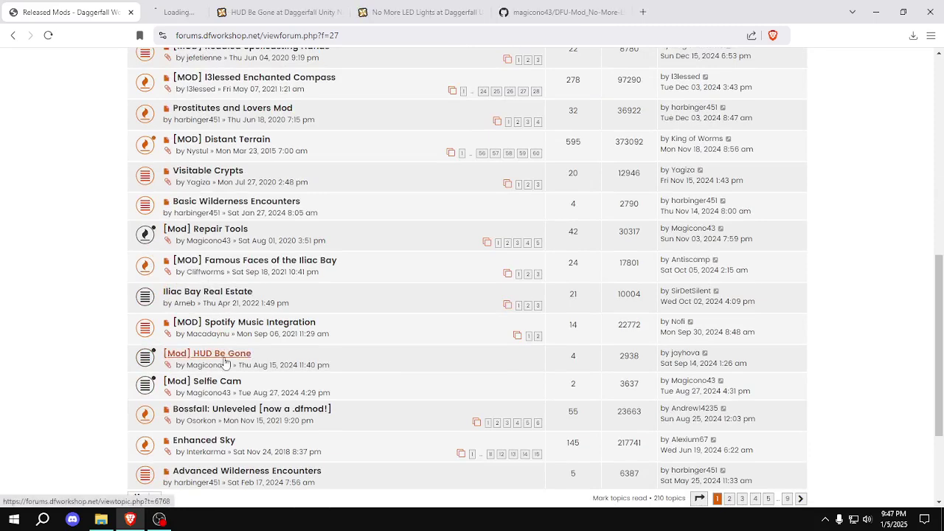
Open a new topic form for Creator's Corner in a separate tab and return the forum tab to the board index
scroll(943, 222, up, 10)
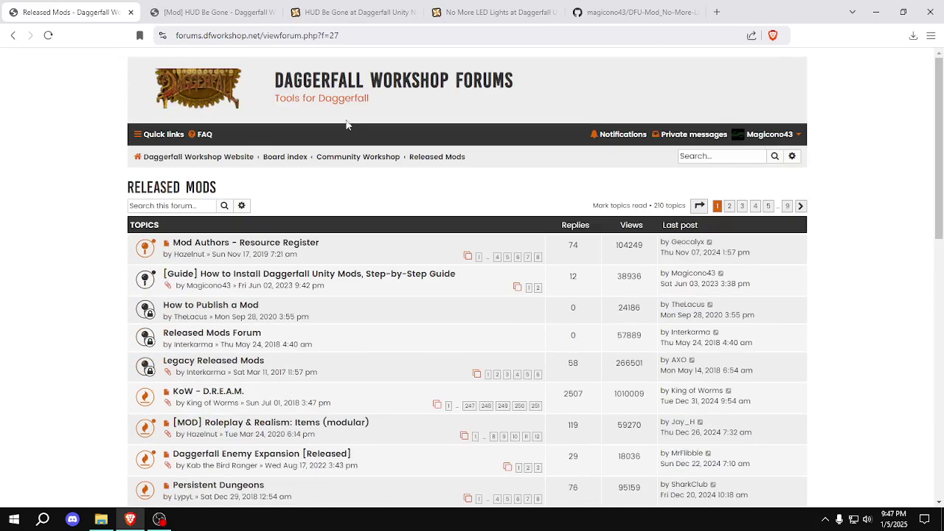
click(291, 162)
scroll(290, 166, down, 3)
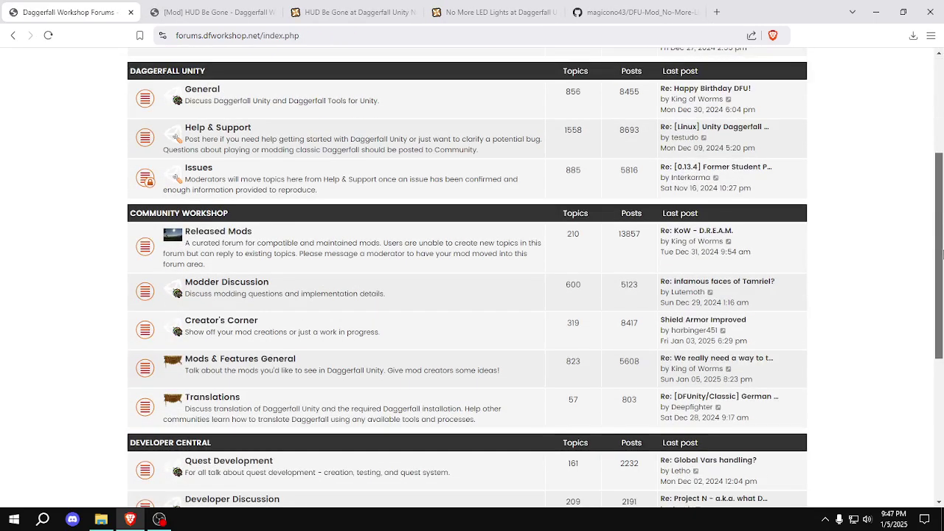
click(248, 328)
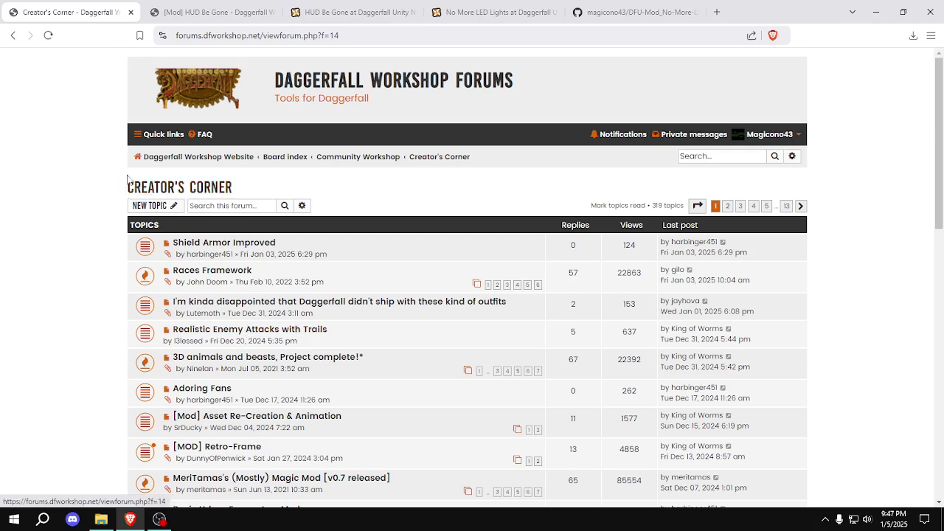
middle_click(144, 209)
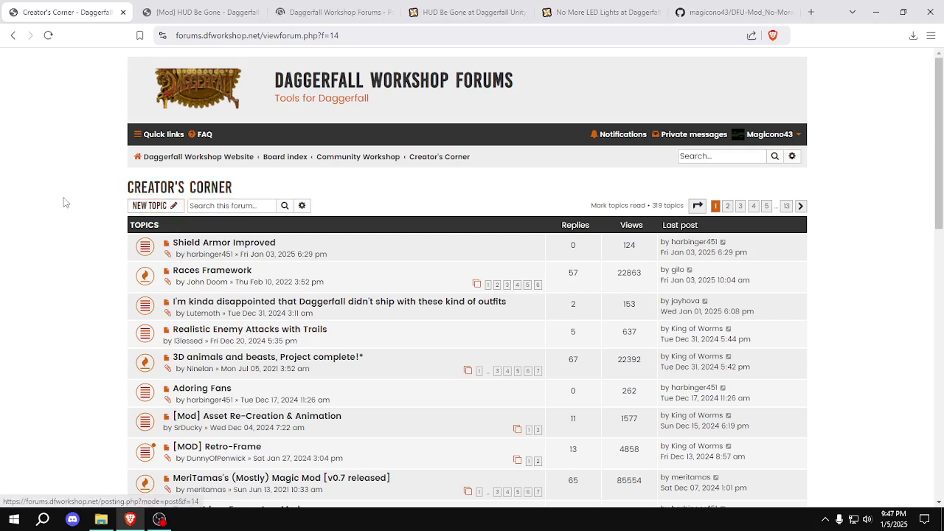
click(286, 156)
Open the first post of the HUD Be Gone topic for editing and copy its subject line
click(205, 13)
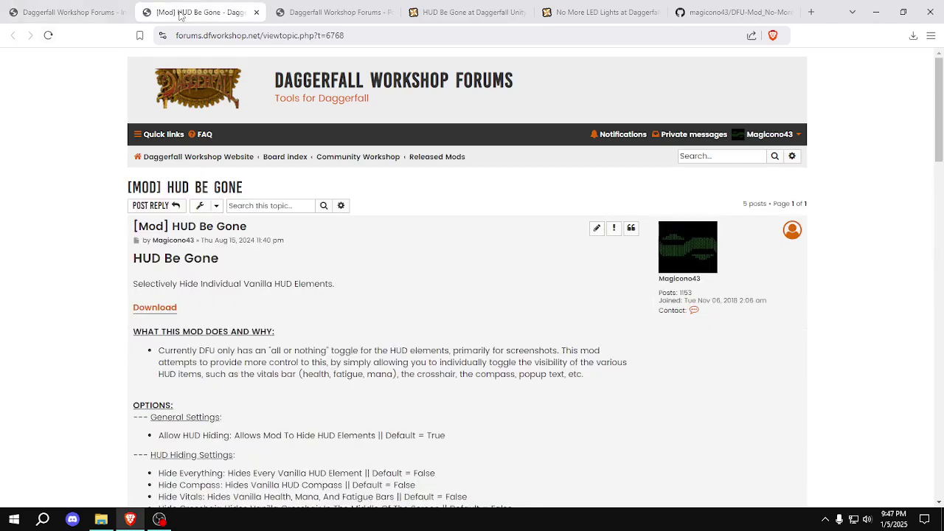
click(309, 14)
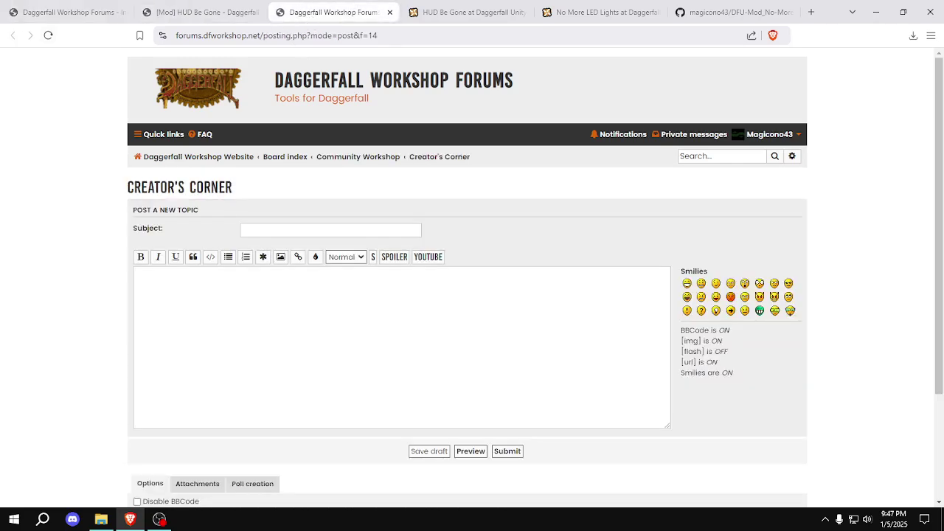
click(205, 13)
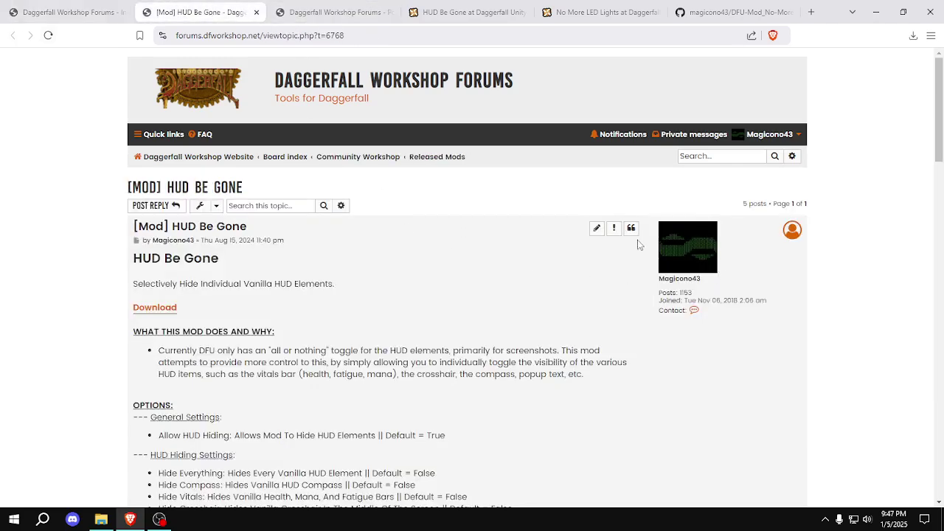
click(596, 228)
click(319, 233)
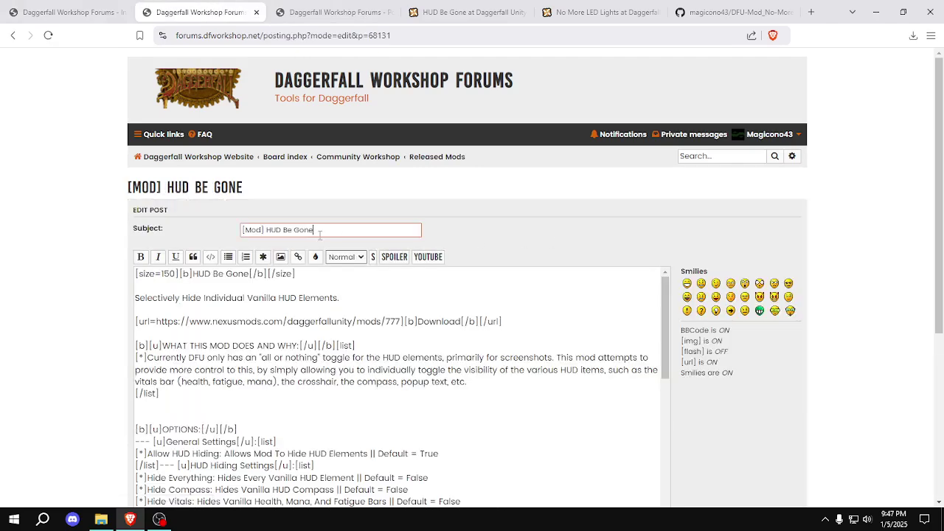
key(ctrl+a)
key(ctrl+c)
click(139, 238)
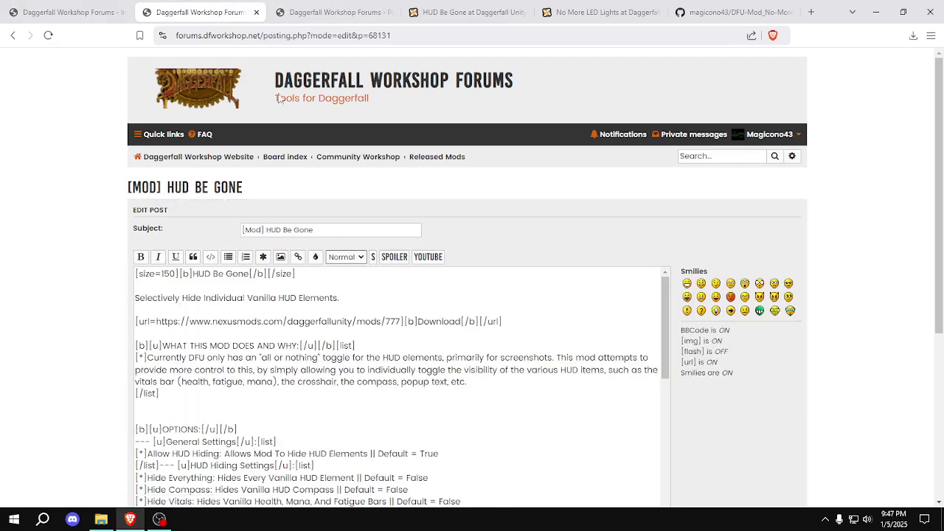
Paste the copied subject into the new Creator's Corner topic and replace "HUD Be Gone" with the new mod's name
click(324, 13)
click(273, 229)
key(ctrl+v)
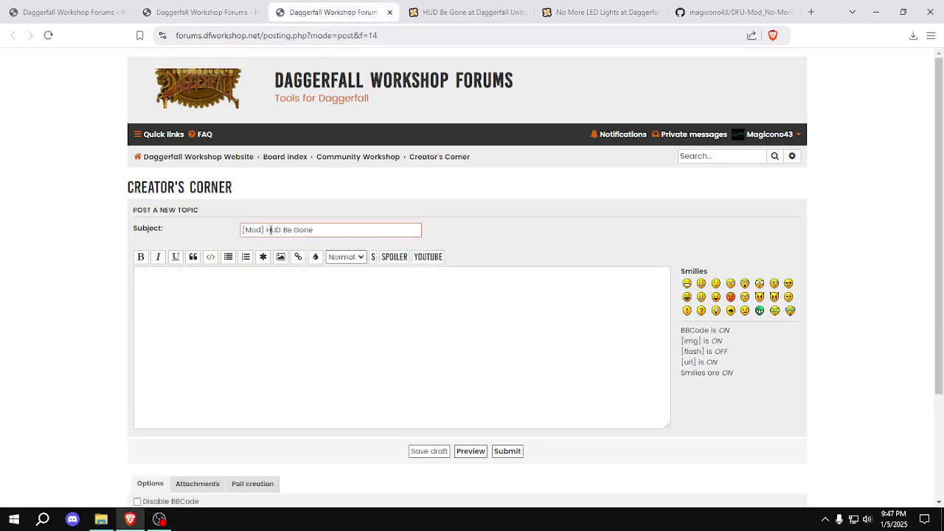
drag(270, 230, 365, 230)
key(BackSpace)
key(BackSpace)
text(N)
click(356, 305)
Copy the full body text of the HUD Be Gone post and paste it into the new topic's message
click(199, 12)
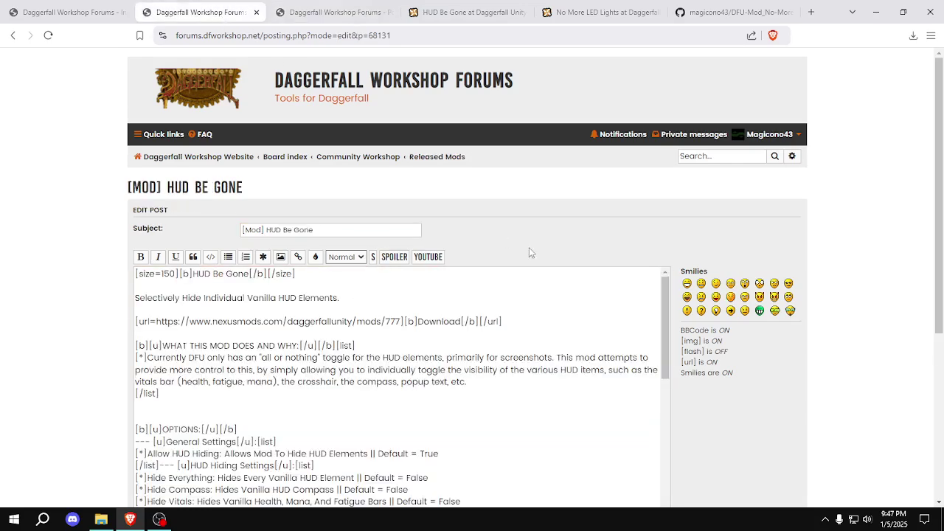
scroll(529, 253, down, 2)
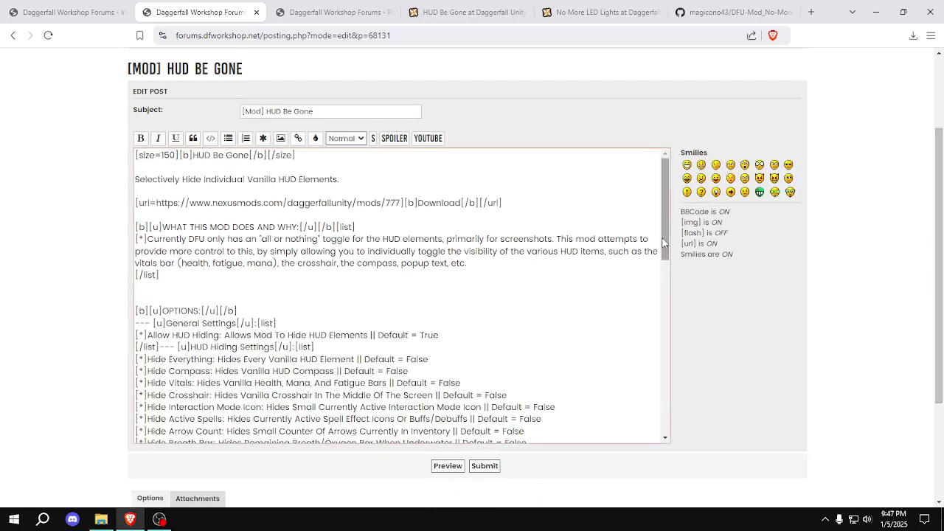
mouse_move(664, 244)
mouse_down()
mouse_move(665, 253)
mouse_move(666, 225)
mouse_up()
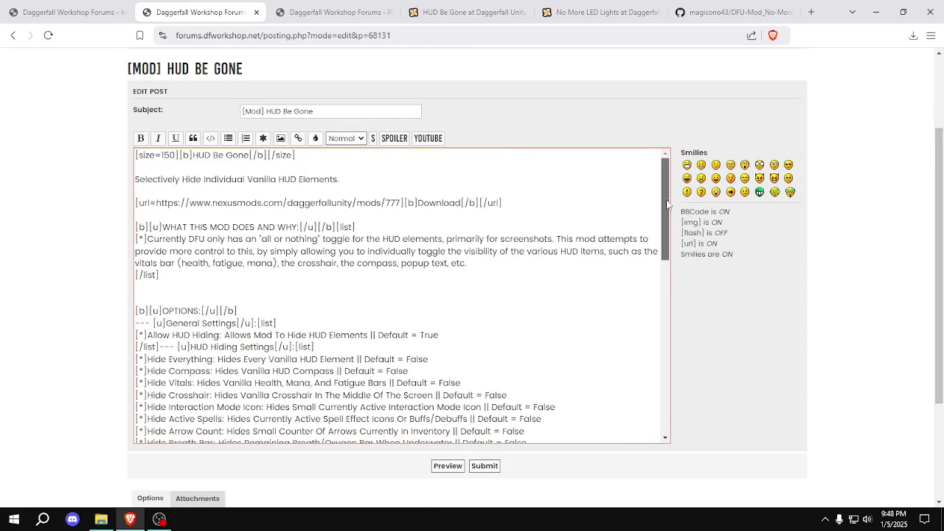
key(ctrl+a)
click(498, 262)
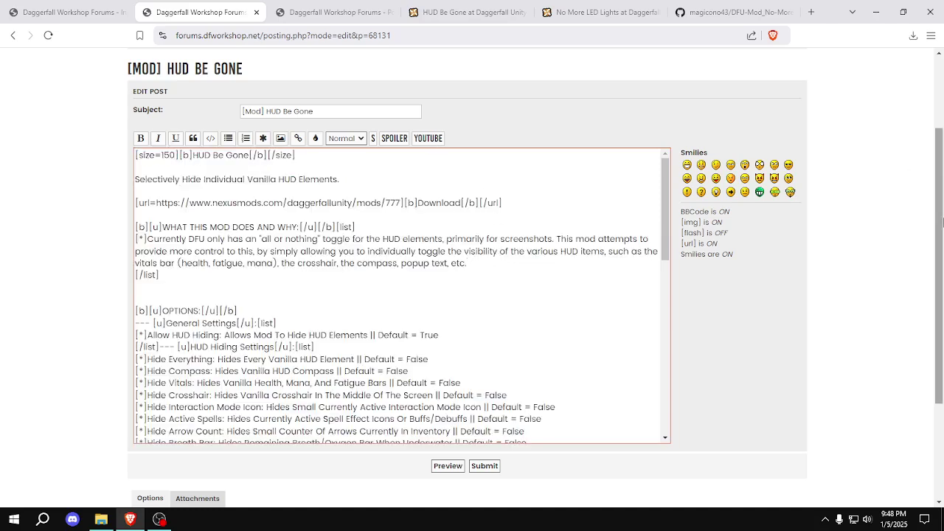
scroll(337, 68, up, 1)
click(277, 12)
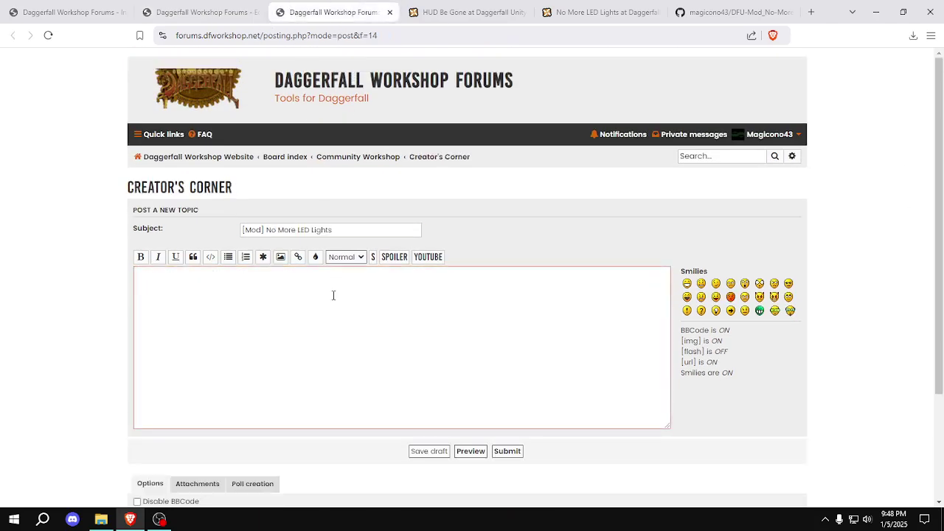
key(ctrl+v)
scroll(854, 396, down, 2)
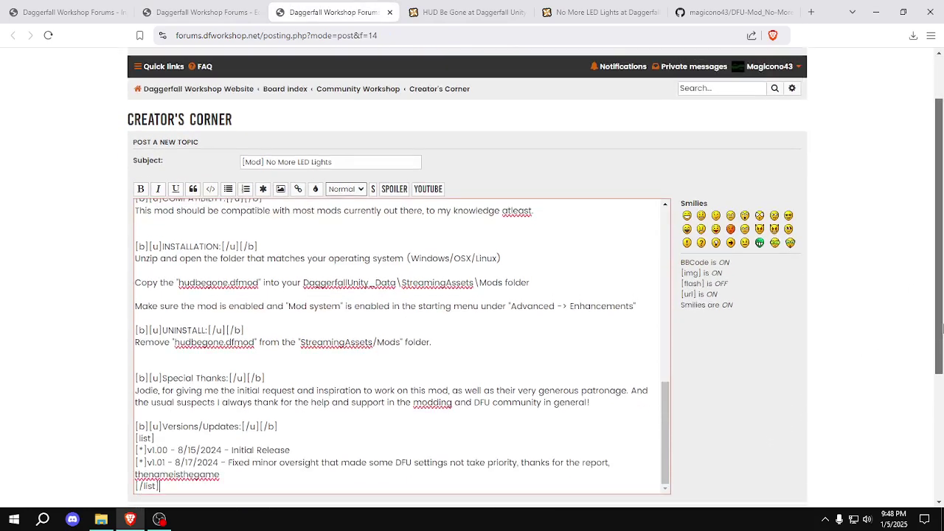
Replace "HUD Be Gone" in the message's bold heading with "No More LED Lights" copied from the subject
drag(666, 380, 652, 206)
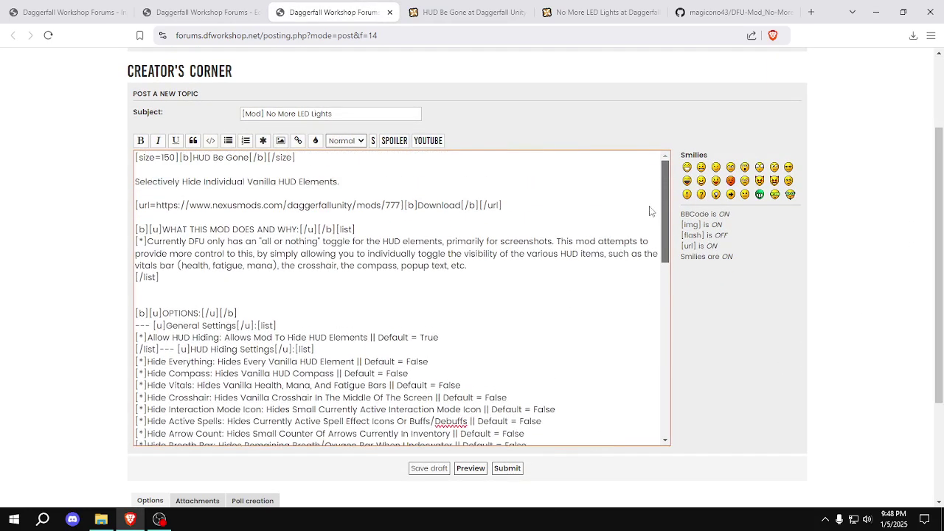
click(316, 113)
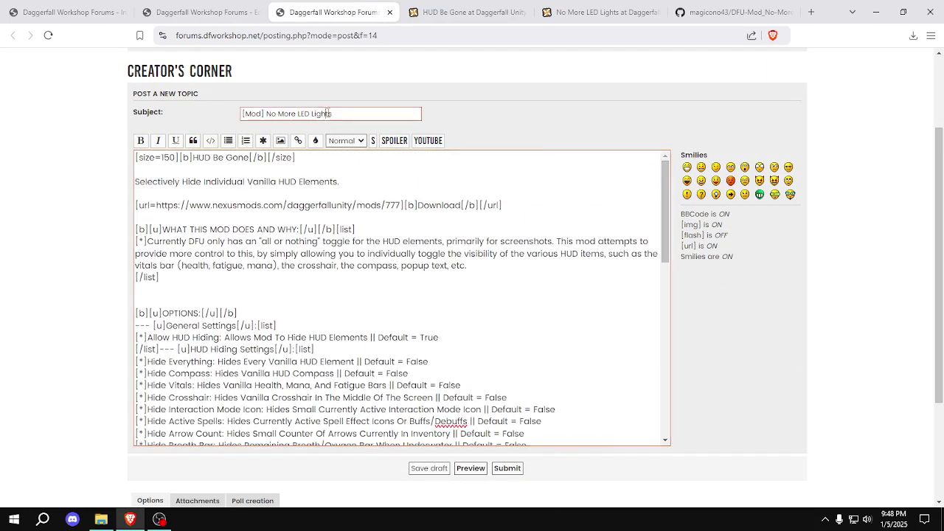
drag(267, 114, 320, 162)
key(ctrl+c)
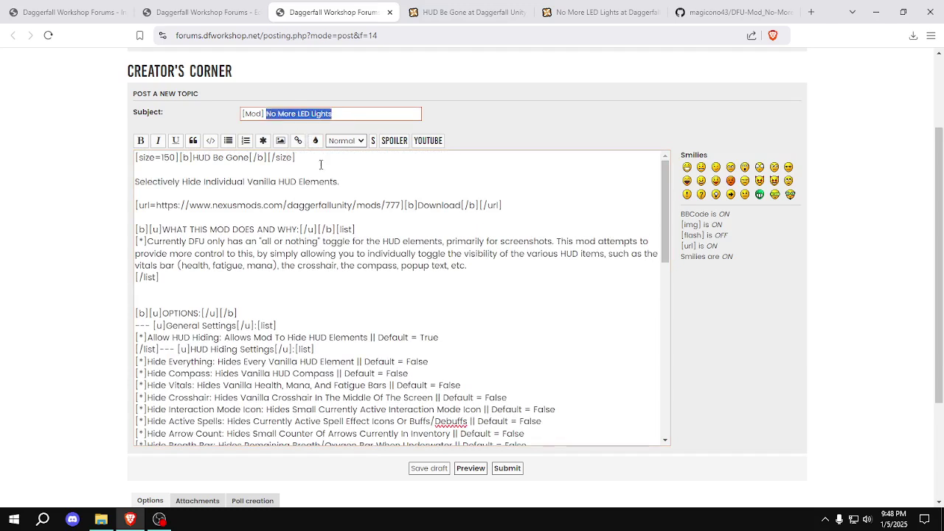
click(194, 157)
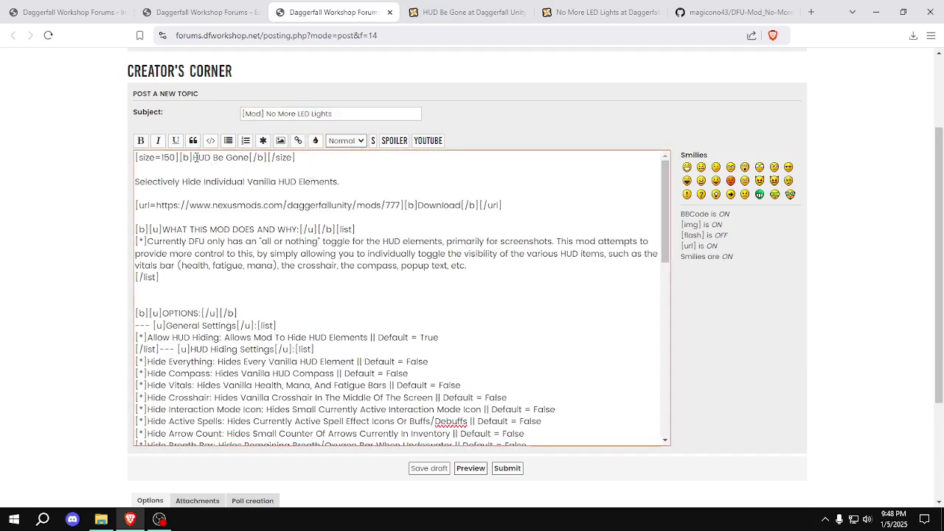
shift+click(246, 158)
key(ctrl+v)
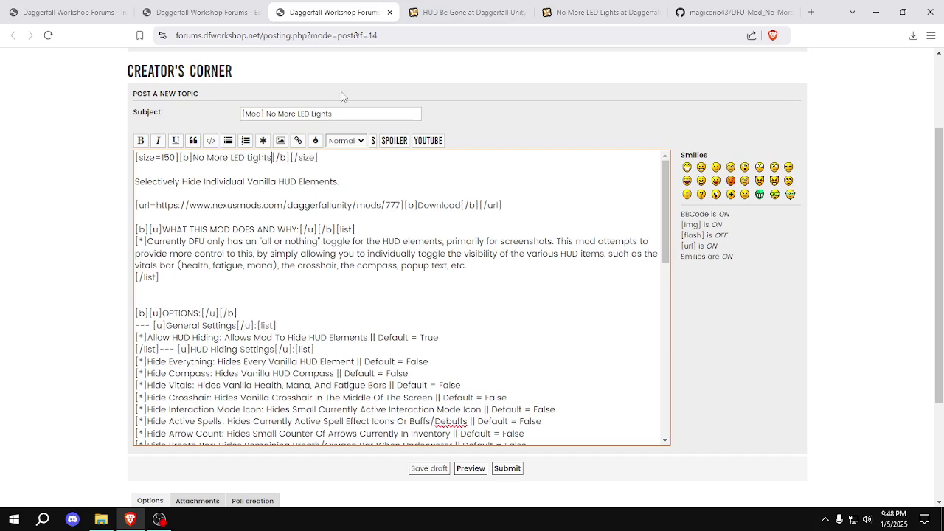
Check the HUD Be Gone Nexus description, then copy the brief summary line from the No More LED Lights Nexus page
click(438, 13)
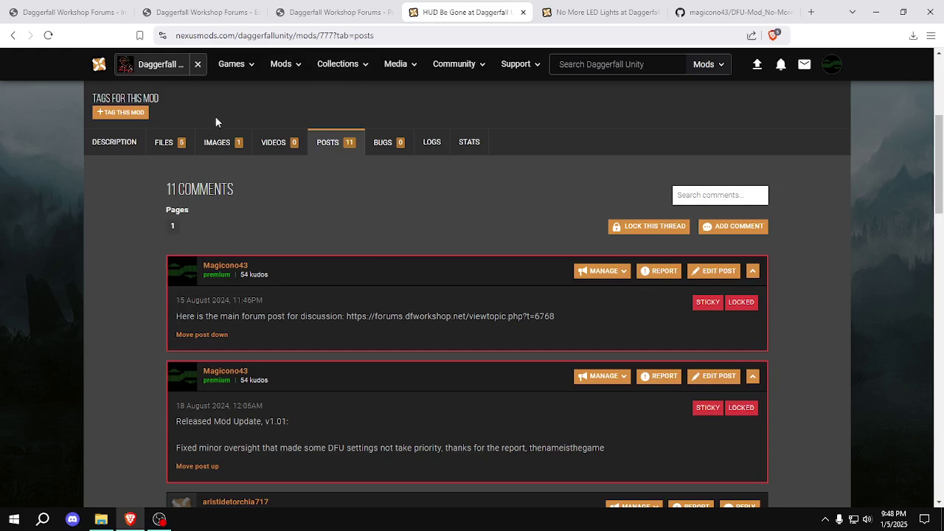
click(121, 142)
scroll(942, 224, down, 2)
drag(942, 225, 940, 146)
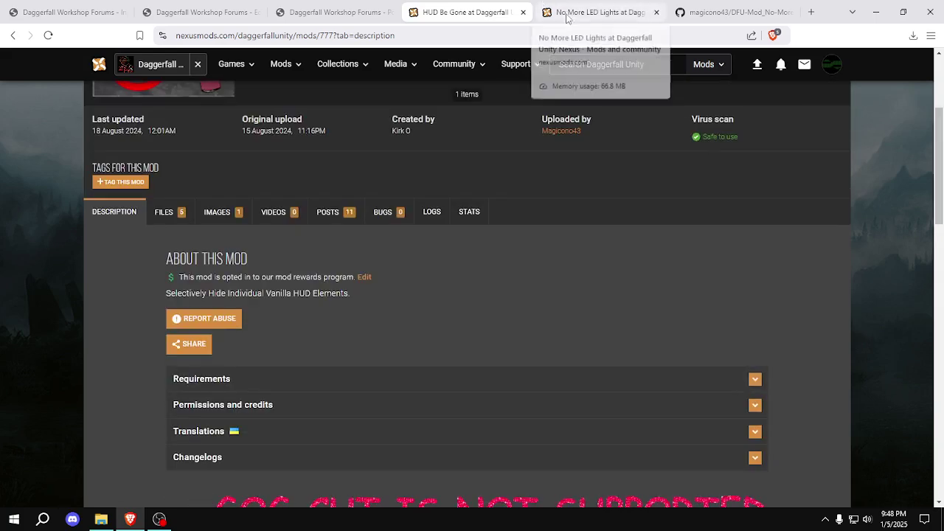
scroll(120, 238, up, 2)
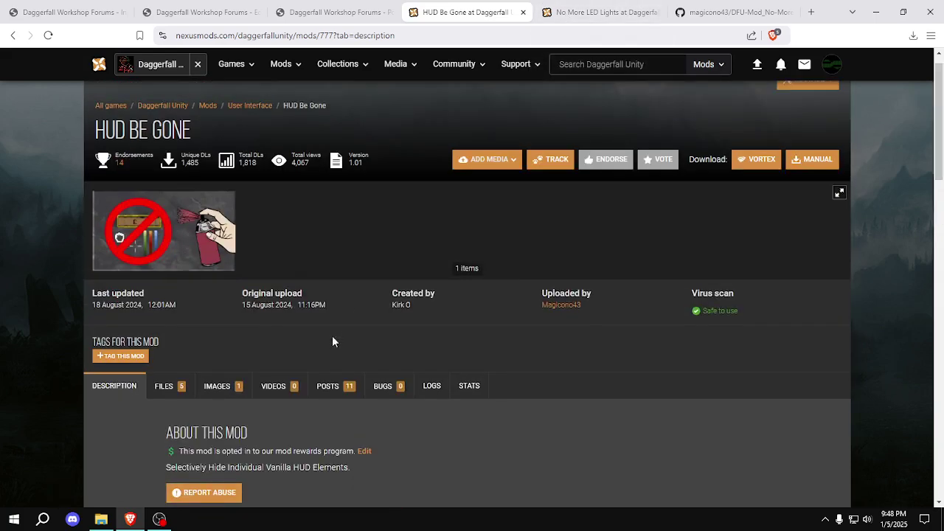
click(335, 387)
click(594, 10)
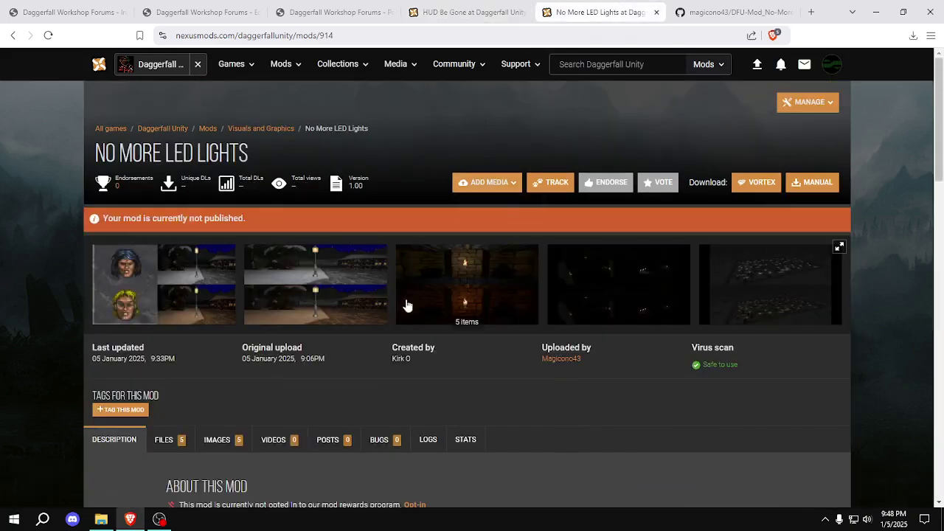
drag(939, 162, 939, 287)
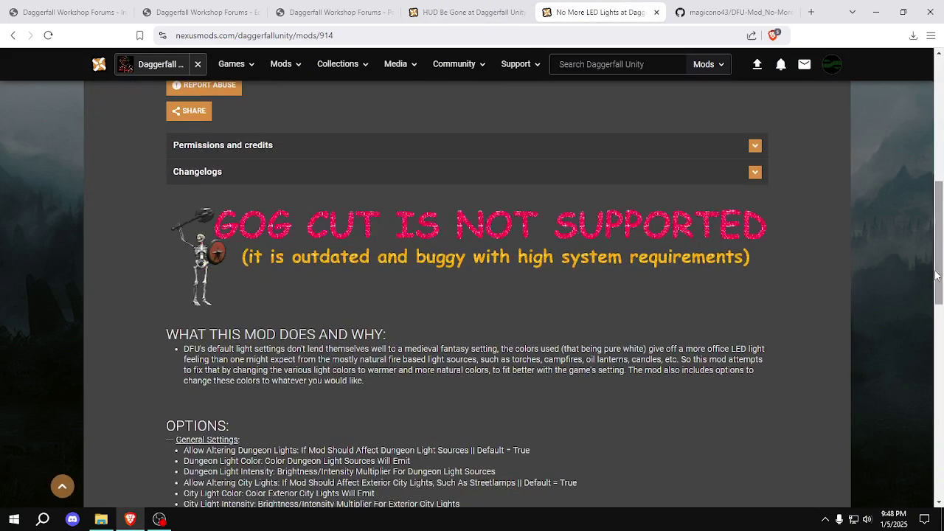
drag(940, 245, 943, 188)
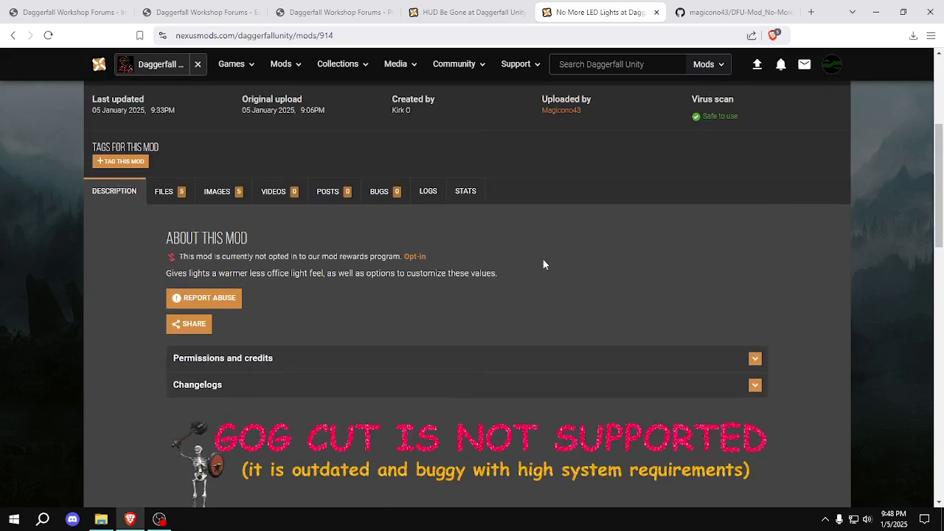
drag(504, 275, 167, 273)
key(ctrl+c)
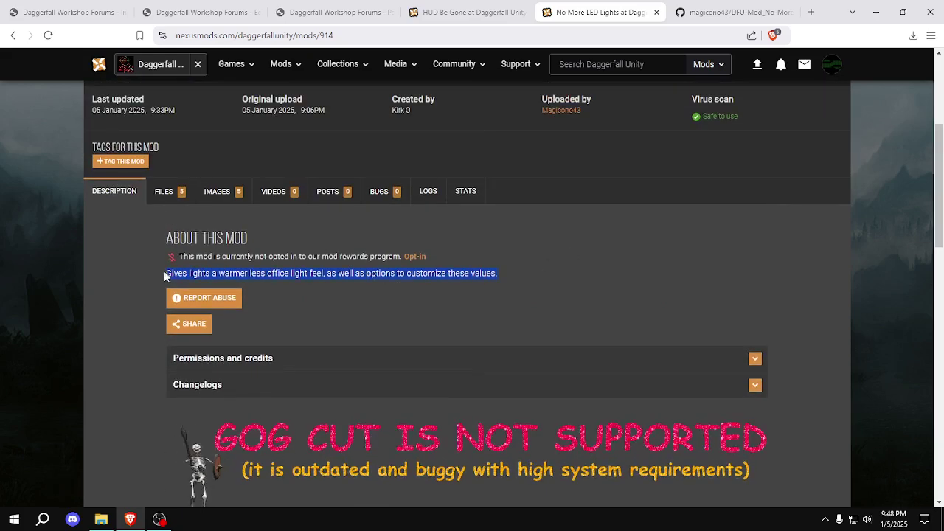
click(528, 272)
Replace the summary line under the new topic's heading with the copied No More LED Lights summary
click(162, 13)
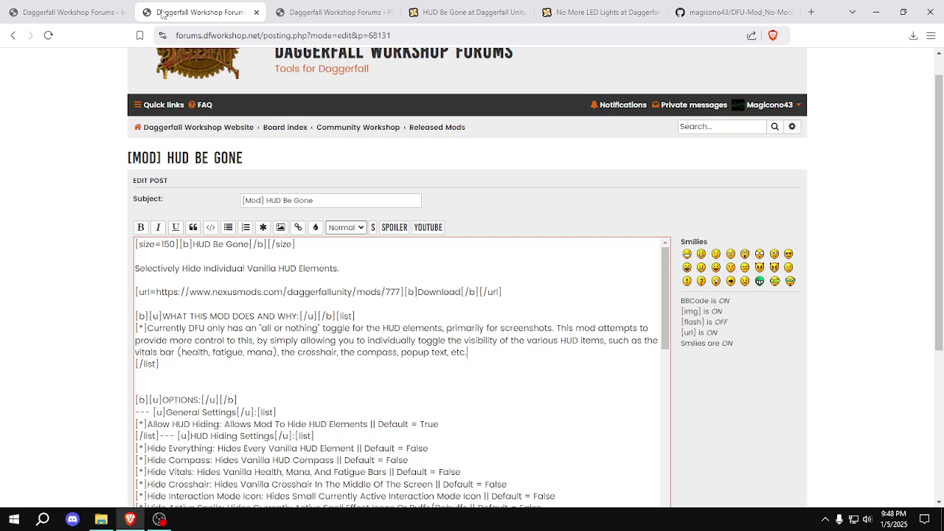
click(303, 12)
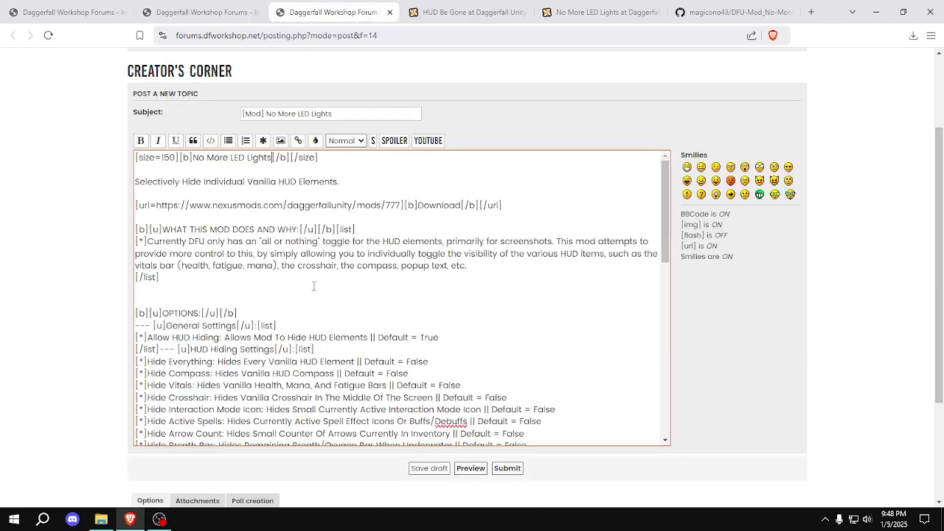
triple_click(360, 180)
key(ctrl+v)
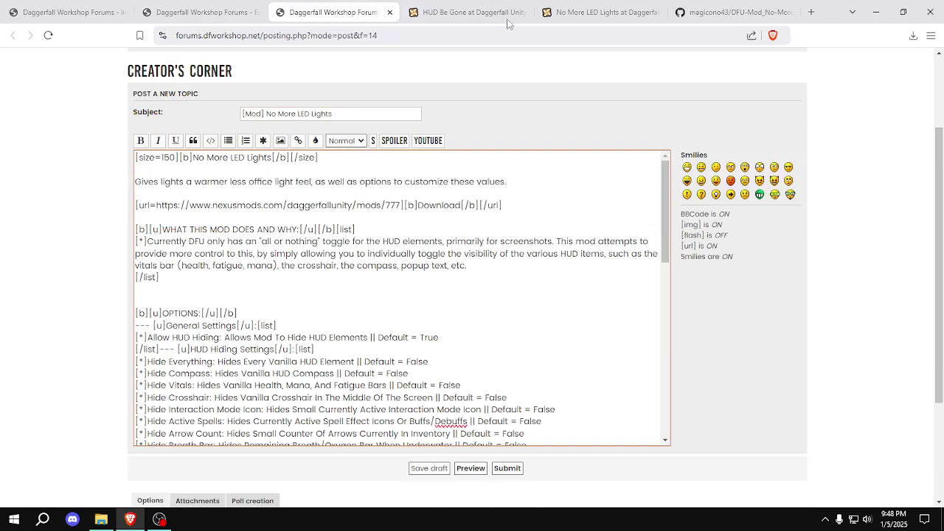
Change the mod number in the new topic's Nexus download link to 914
click(564, 16)
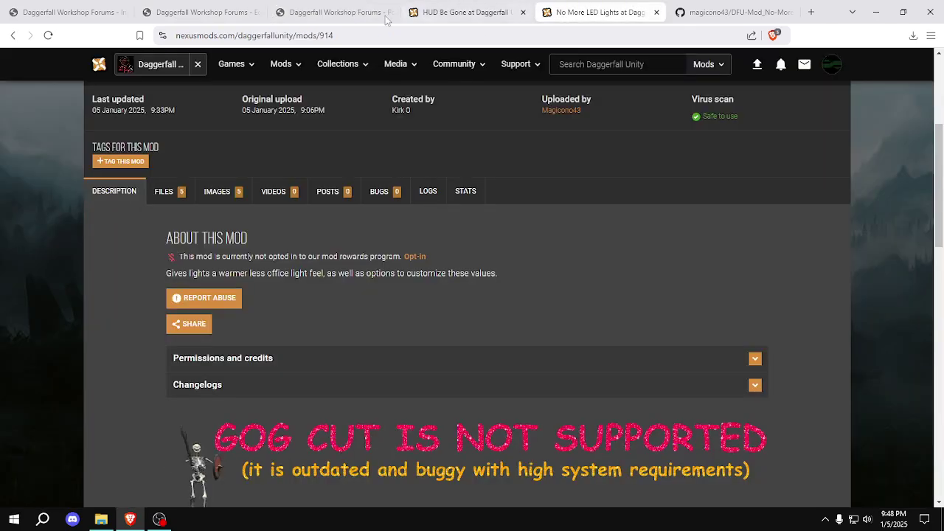
click(348, 17)
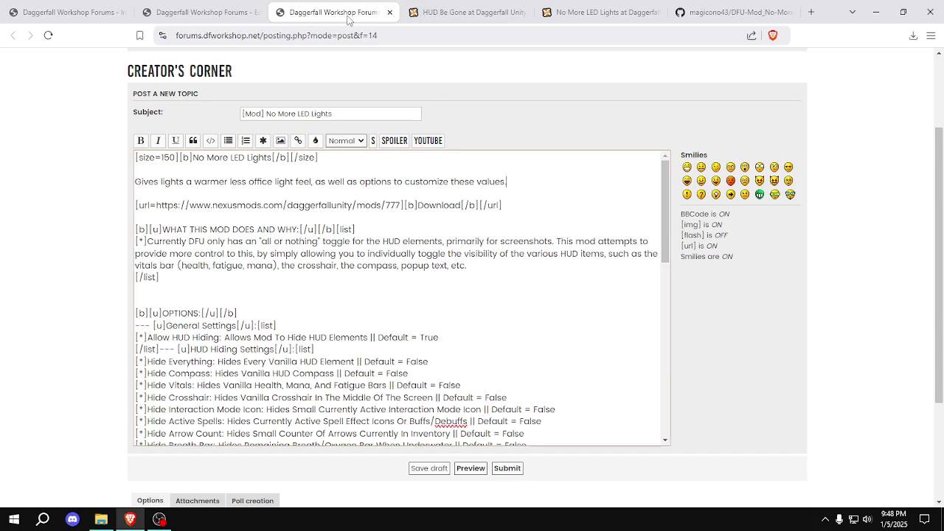
click(402, 205)
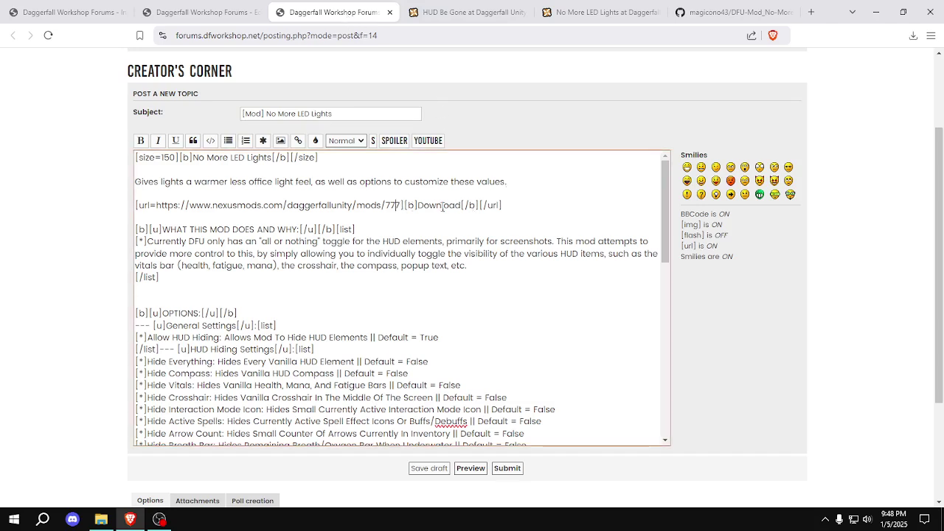
key(BackSpace)
key(BackSpace)
key(BackSpace)
text(914)
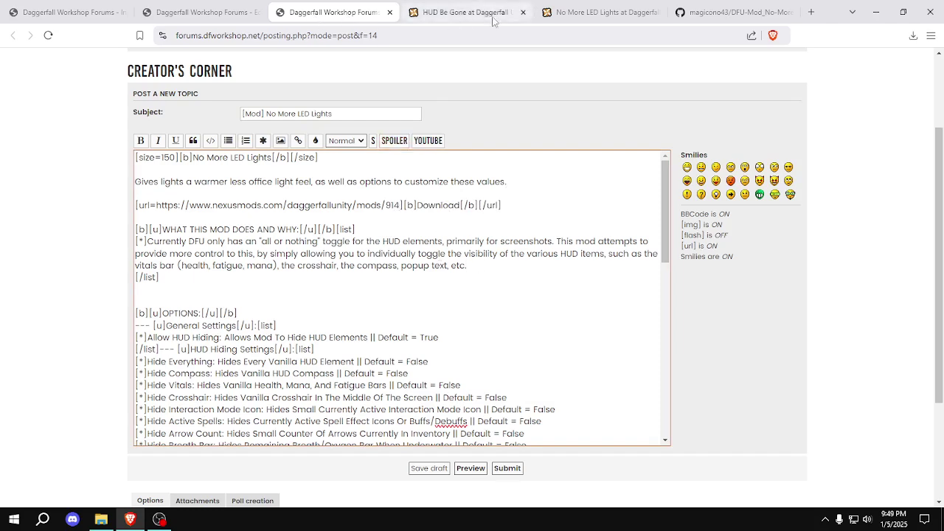
Open the No More LED Lights mod details on Nexus for editing and show the detailed description as BBCode source
click(601, 13)
scroll(943, 259, down, 3)
scroll(943, 260, down, 1)
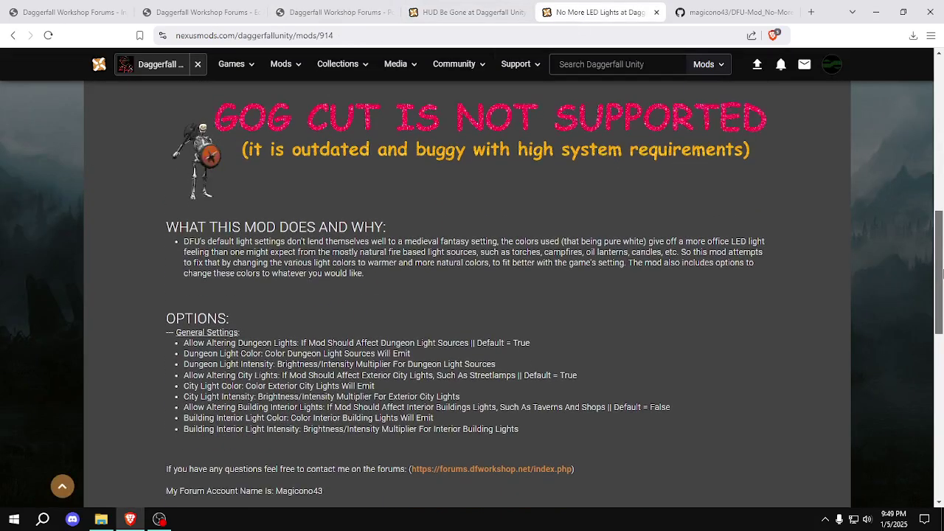
drag(458, 271, 184, 241)
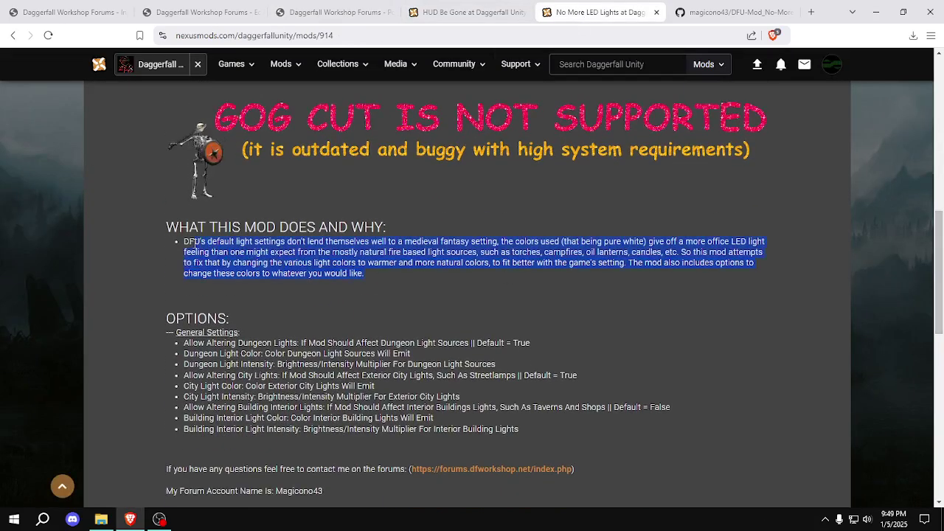
click(562, 283)
drag(939, 267, 937, 106)
mouse_move(818, 109)
click(792, 127)
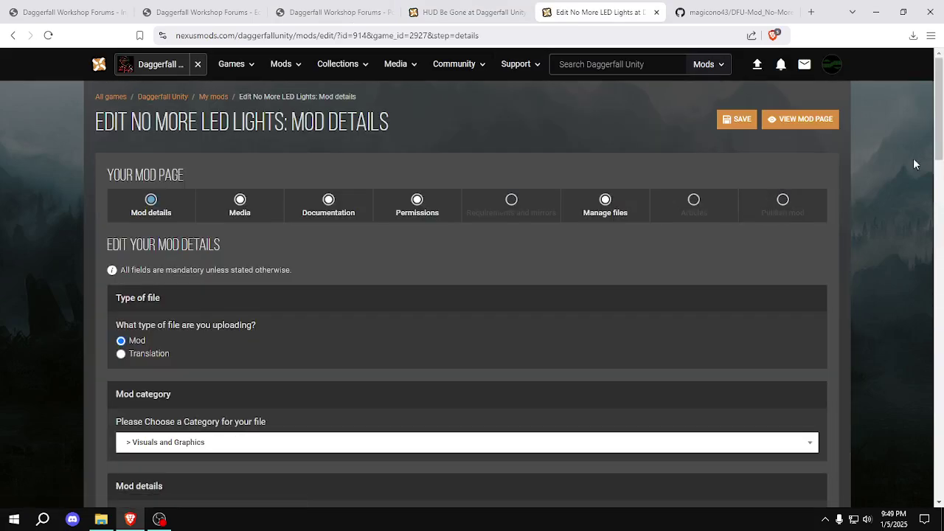
drag(939, 158, 942, 254)
scroll(942, 274, down, 1)
click(760, 216)
scroll(784, 302, up, 3)
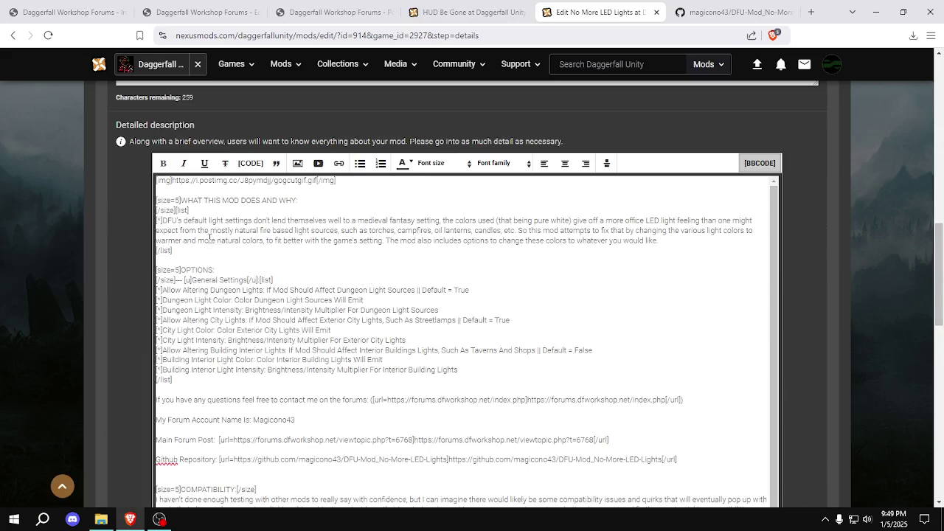
Copy the "What this mod does and why" paragraph from the BBCode description and return to the new topic's message
click(206, 221)
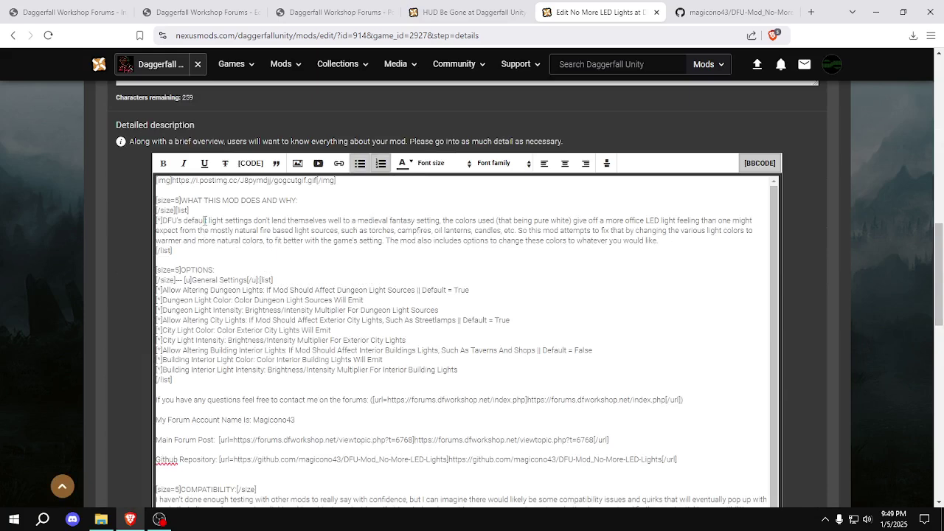
triple_click(165, 221)
key(ctrl+c)
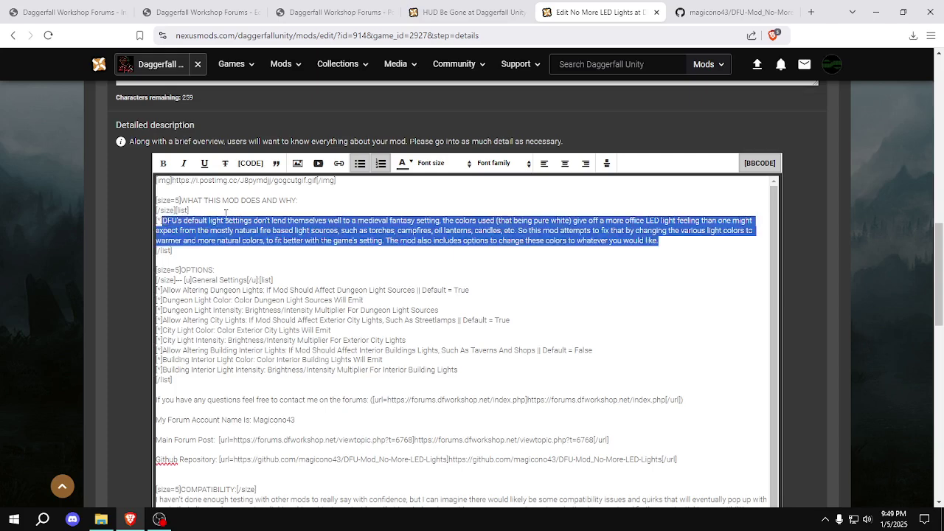
click(321, 239)
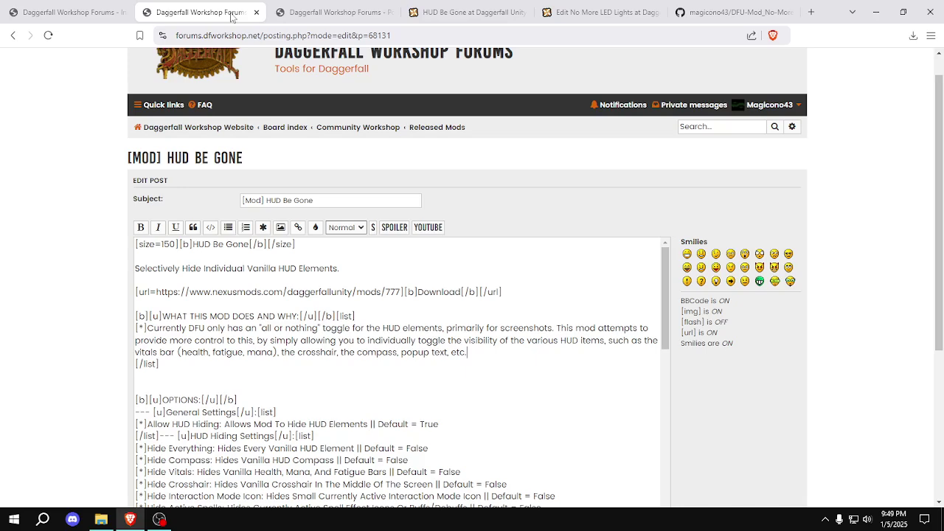
click(221, 11)
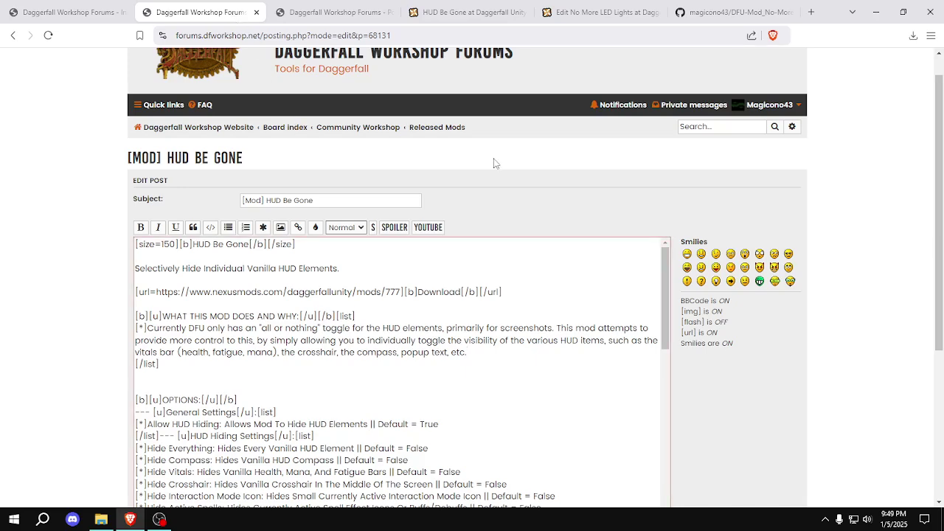
scroll(941, 236, down, 2)
scroll(941, 236, up, 1)
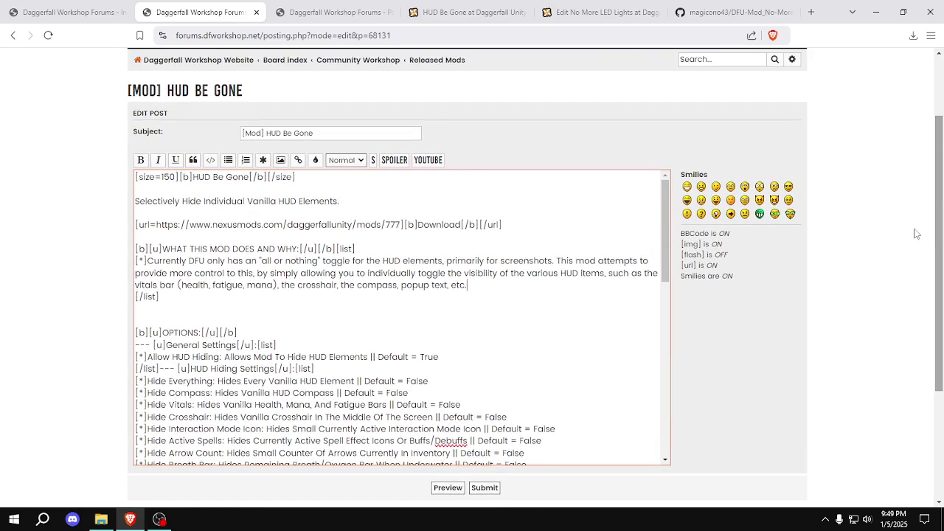
click(316, 10)
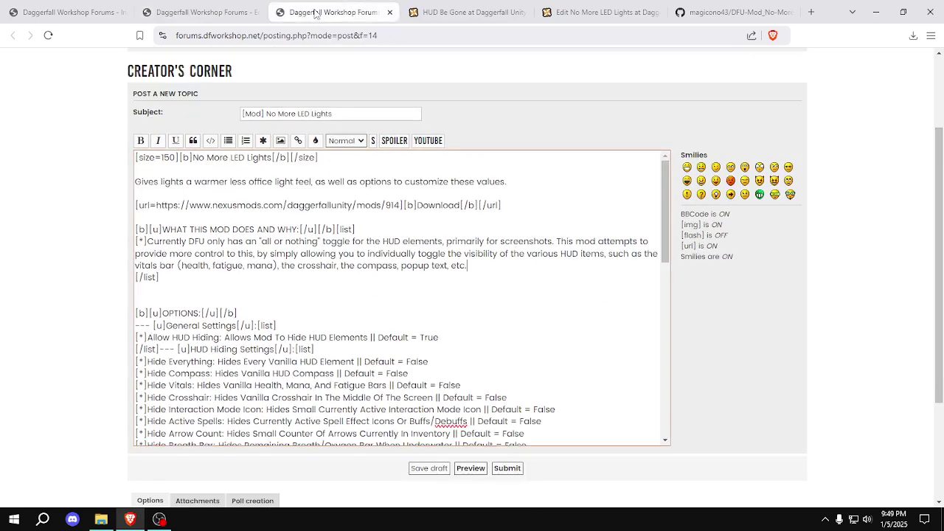
Replace the HUD Be Gone paragraph under "What this mod does and why" in the new topic with the copied No More LED Lights paragraph
click(200, 15)
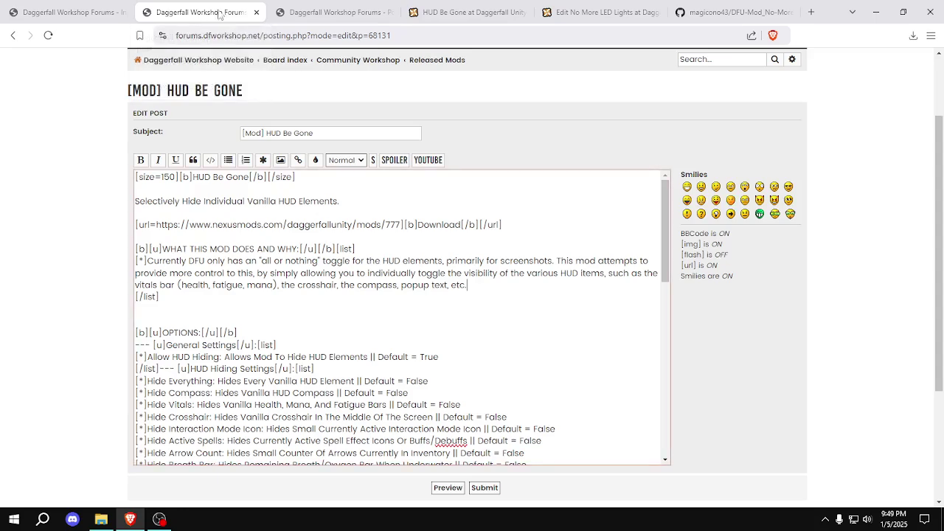
click(319, 16)
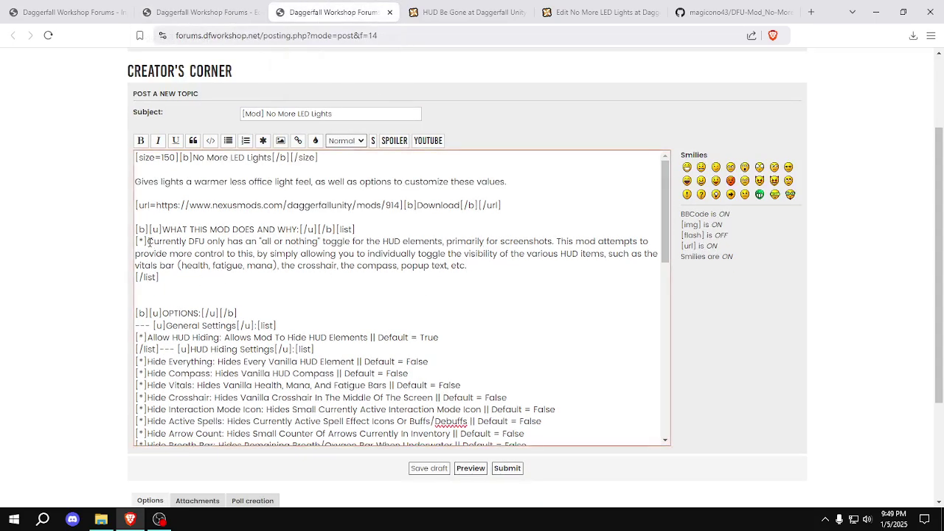
drag(149, 242, 467, 266)
key(ctrl+v)
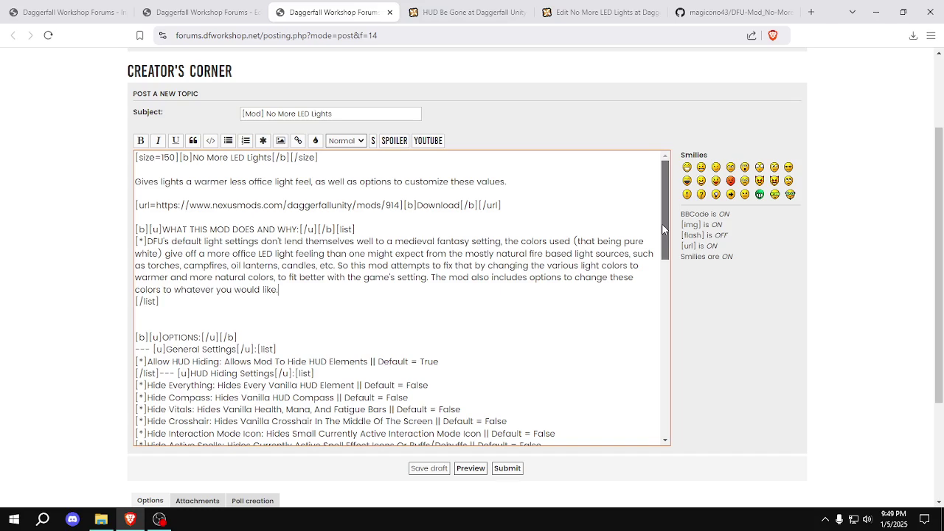
Copy all General Settings option lines, from dungeon lights through building interior light intensity, from the No More LED Lights BBCode description on Nexus
drag(662, 229, 666, 280)
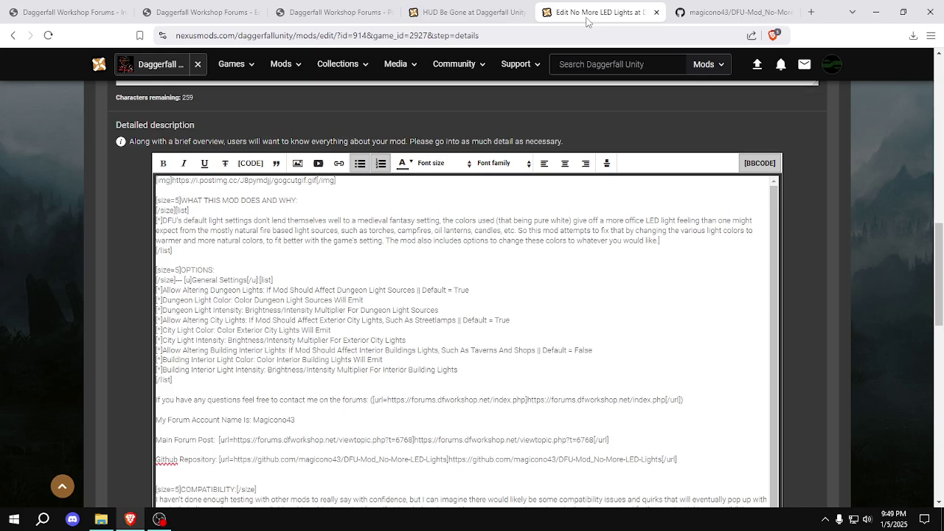
click(590, 16)
mouse_move(940, 272)
mouse_down()
mouse_move(942, 286)
mouse_move(942, 275)
mouse_up()
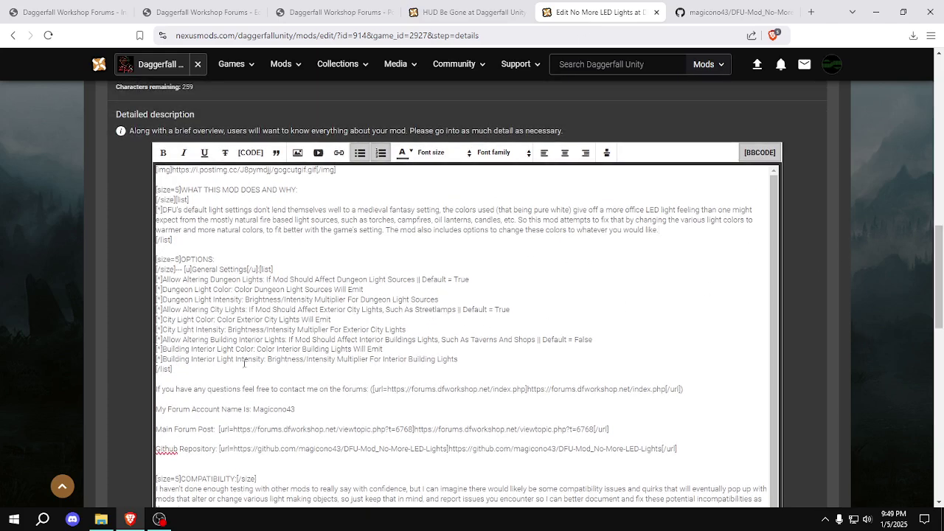
click(190, 368)
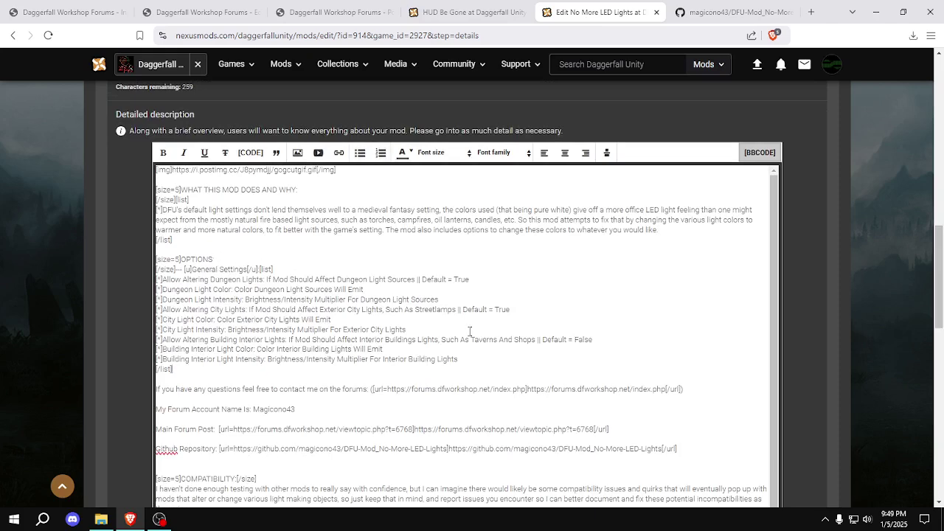
click(477, 361)
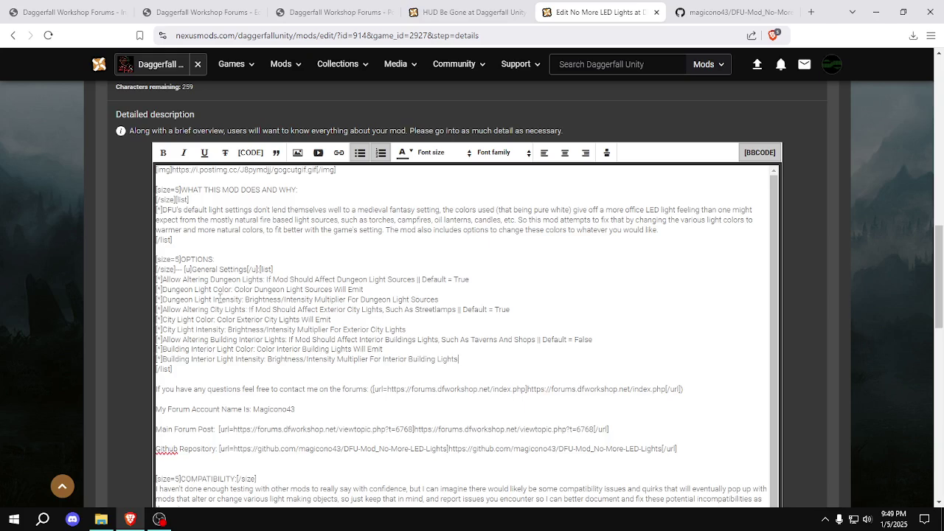
shift+click(157, 280)
key(ctrl+c)
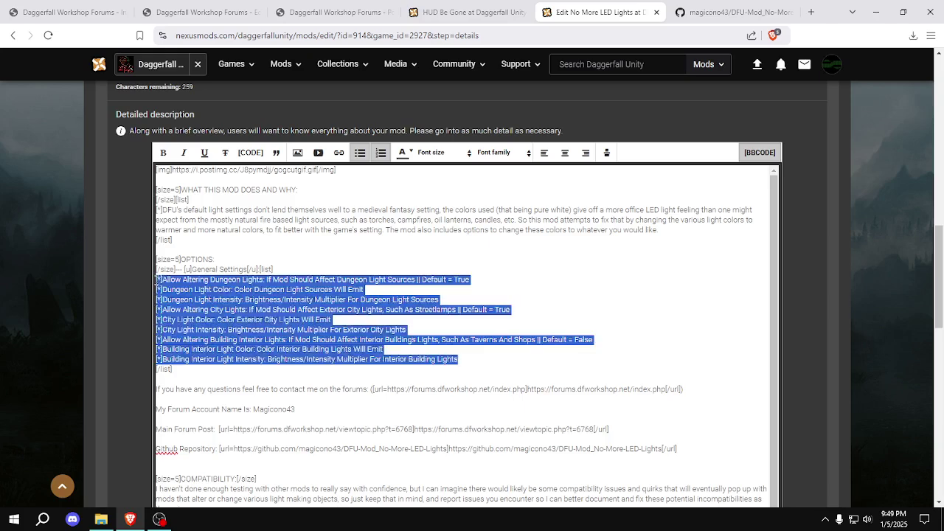
Replace all HUD Be Gone option entries and their subheadings under OPTIONS in the new topic with the copied light option lines
click(313, 12)
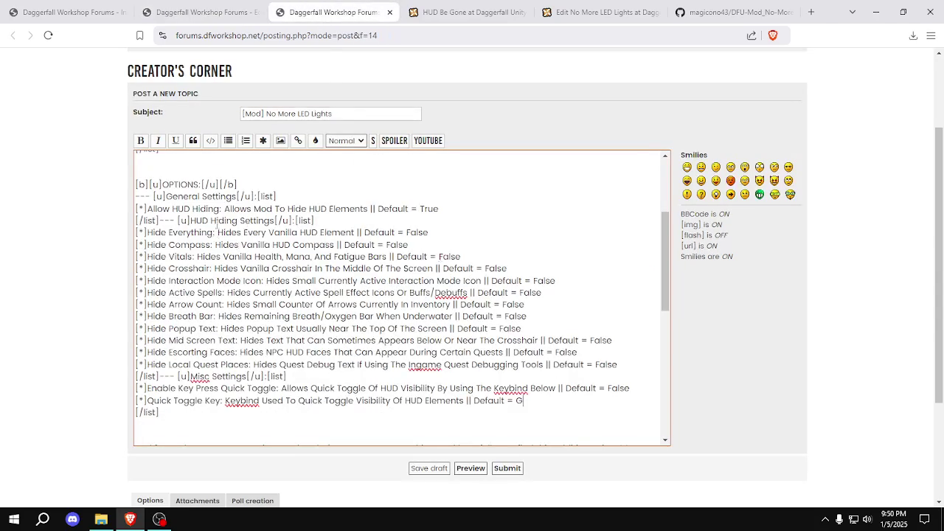
drag(206, 210, 523, 401)
key(shift+Home)
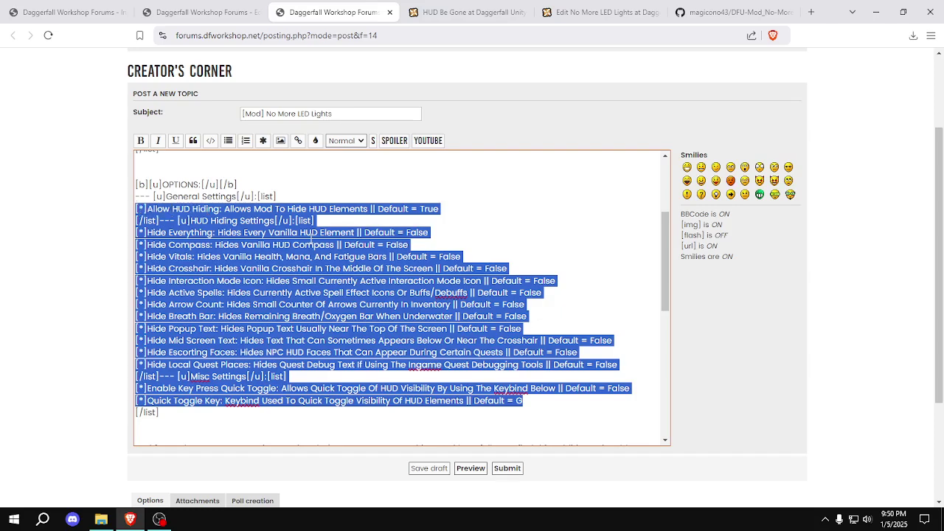
key(ctrl+v)
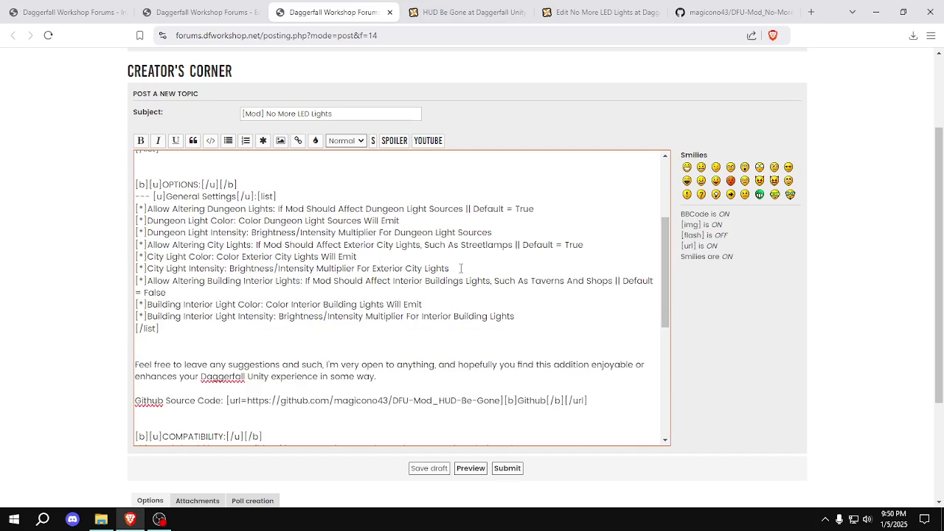
Open the DFU-Mod_No-More-LED-Lights repository from the GitHub account's repositories in a new browser tab and copy its address
drag(666, 297, 641, 341)
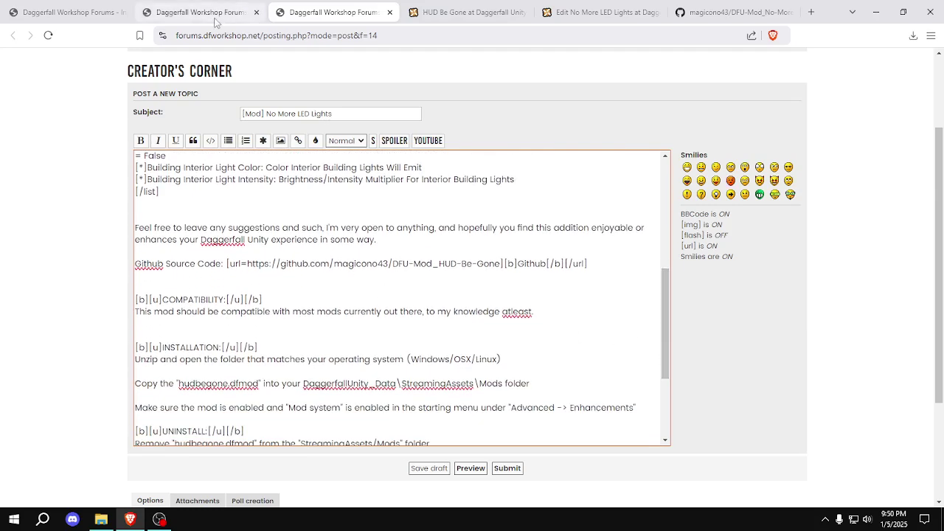
right_click(42, 20)
click(73, 30)
text(github.com/magicono43/DFU-Mod_Trimmable-Armor/tree/main/Scripts)
key(Return)
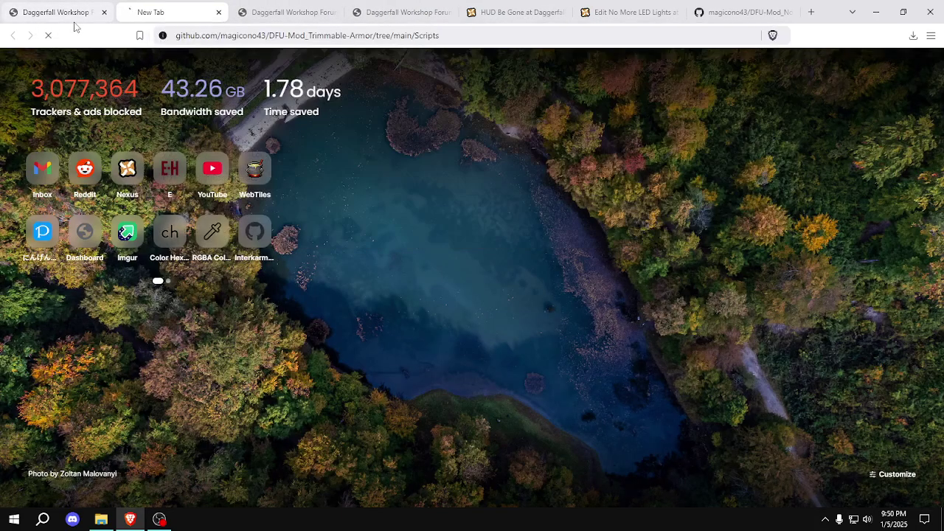
click(914, 67)
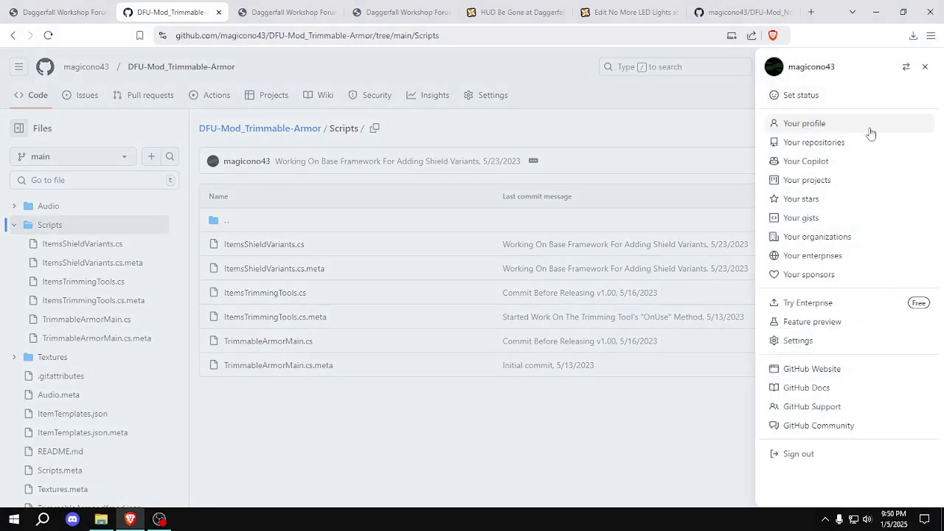
click(851, 146)
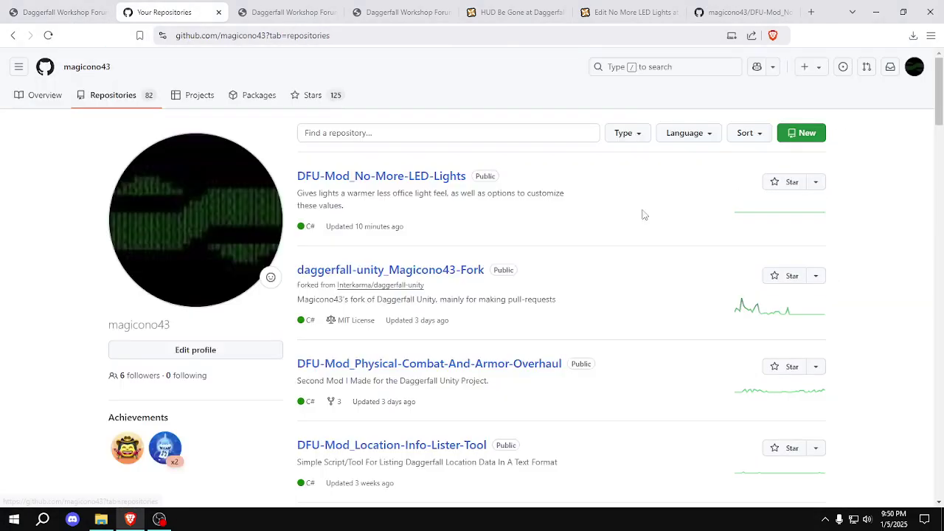
click(374, 35)
Replace the HUD Be Gone address in the new topic's Github source code link with the copied DFU-Mod_No-More-LED-Lights address
click(387, 12)
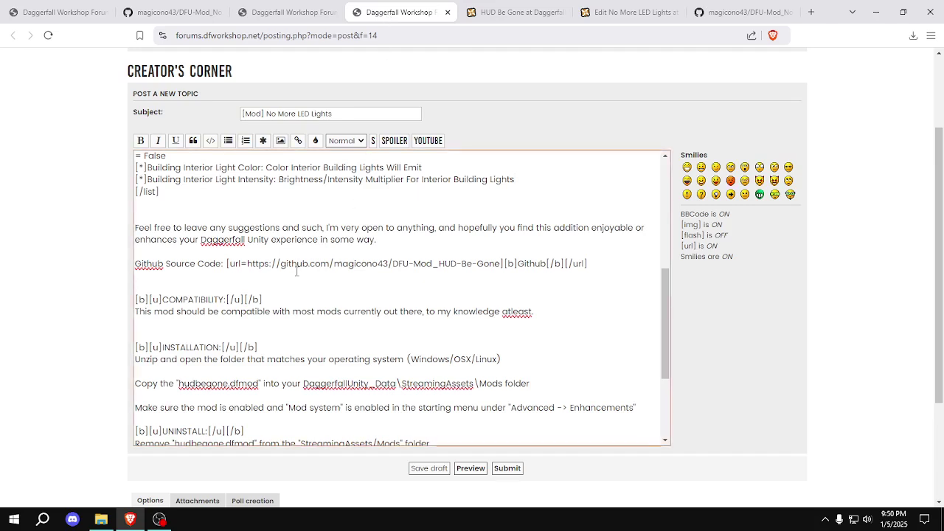
click(248, 264)
shift+click(495, 264)
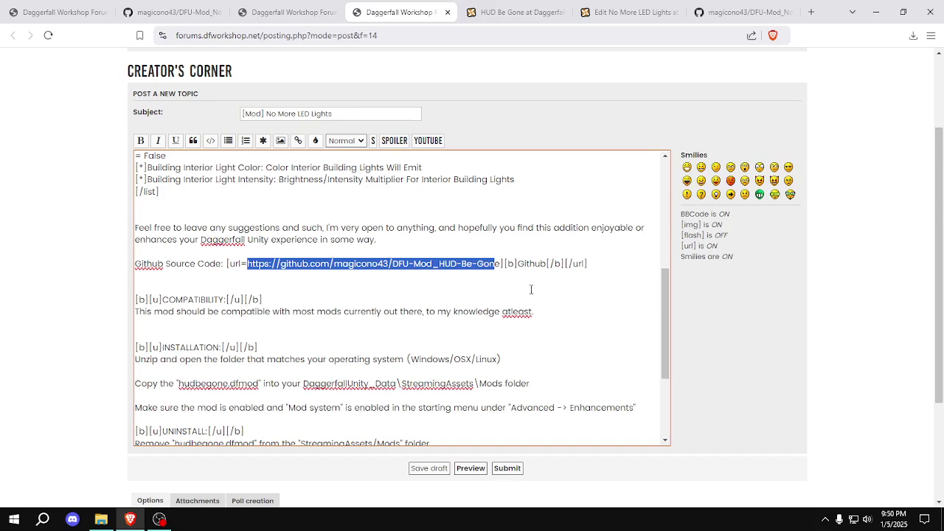
key(shift+Right)
key(ctrl+v)
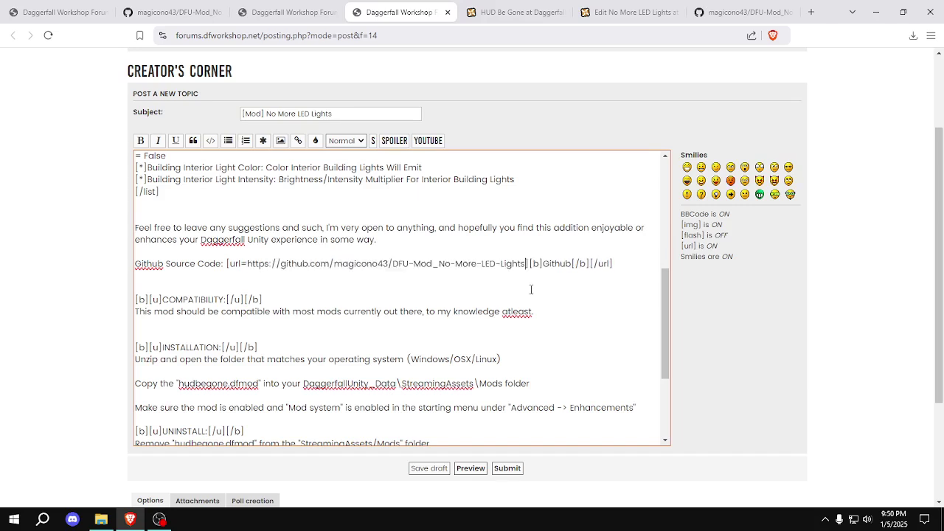
Copy the full COMPATIBILITY paragraph from the No More LED Lights BBCode description on Nexus
click(624, 12)
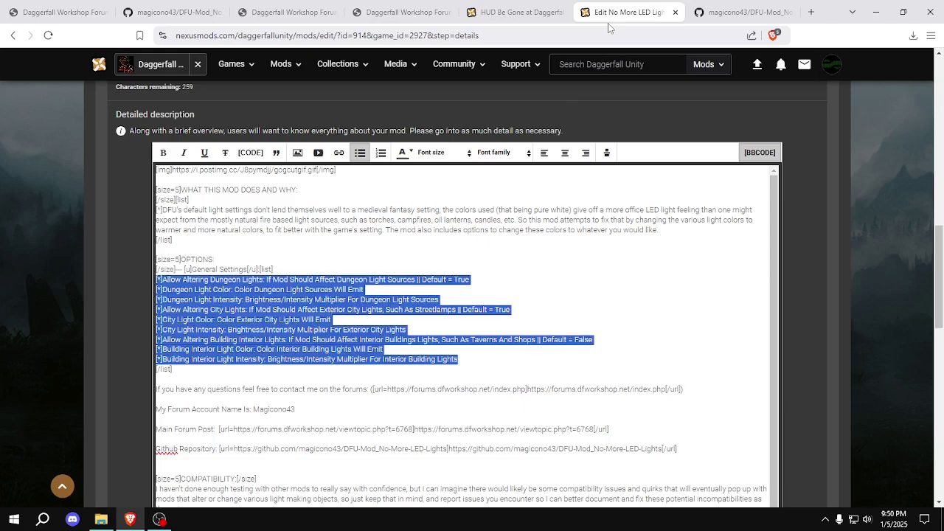
scroll(908, 284, down, 2)
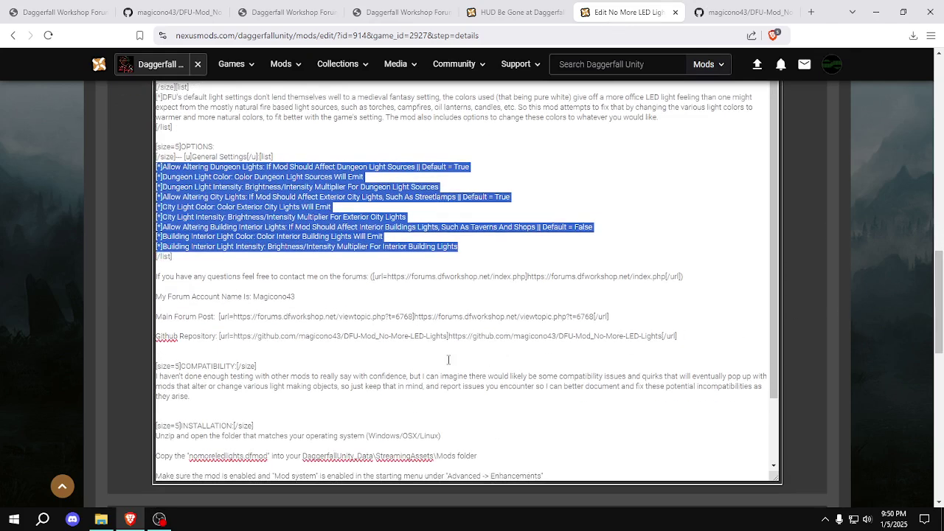
click(208, 396)
shift+click(207, 377)
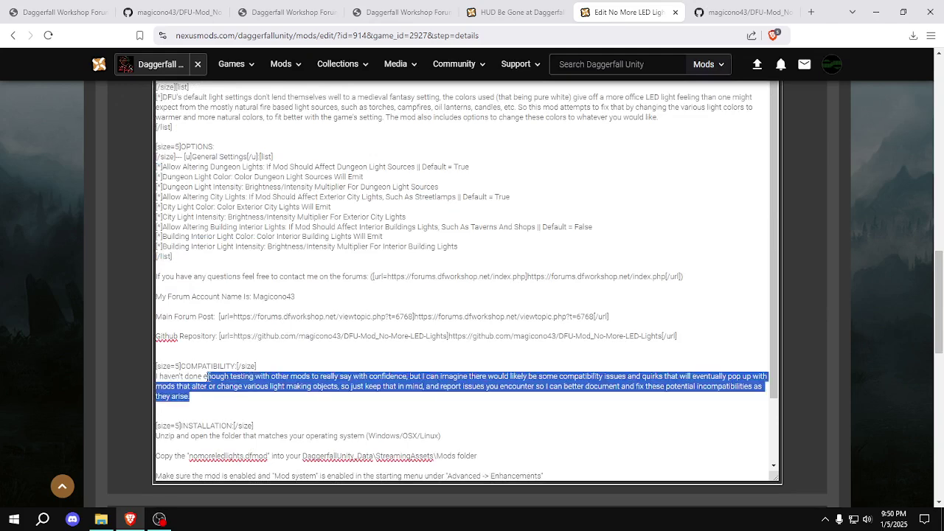
key(shift+Home)
key(ctrl+c)
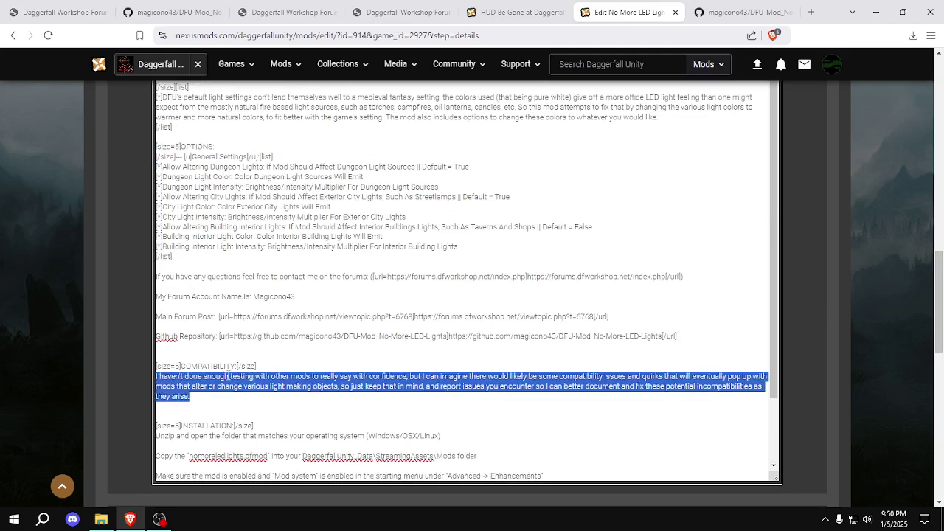
key(Right)
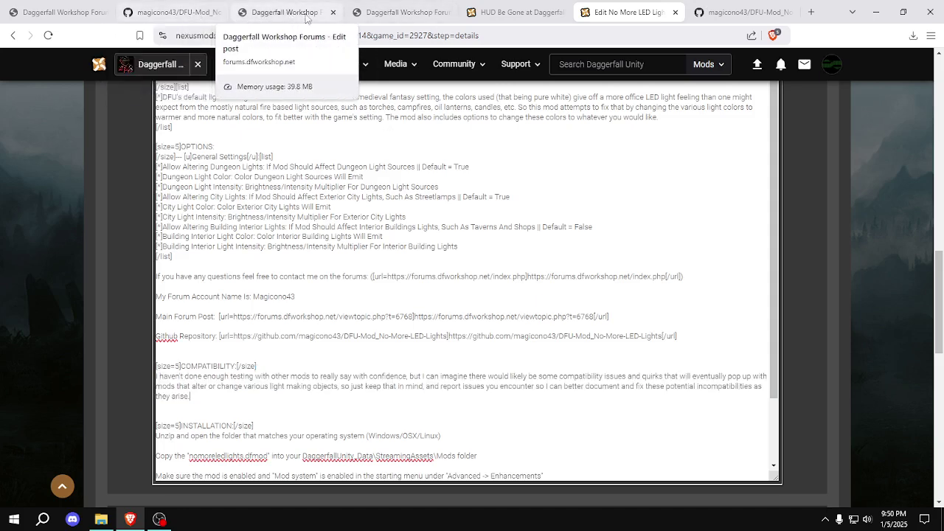
Replace the sentence under COMPATIBILITY in the new forum topic with the copied compatibility paragraph
click(391, 12)
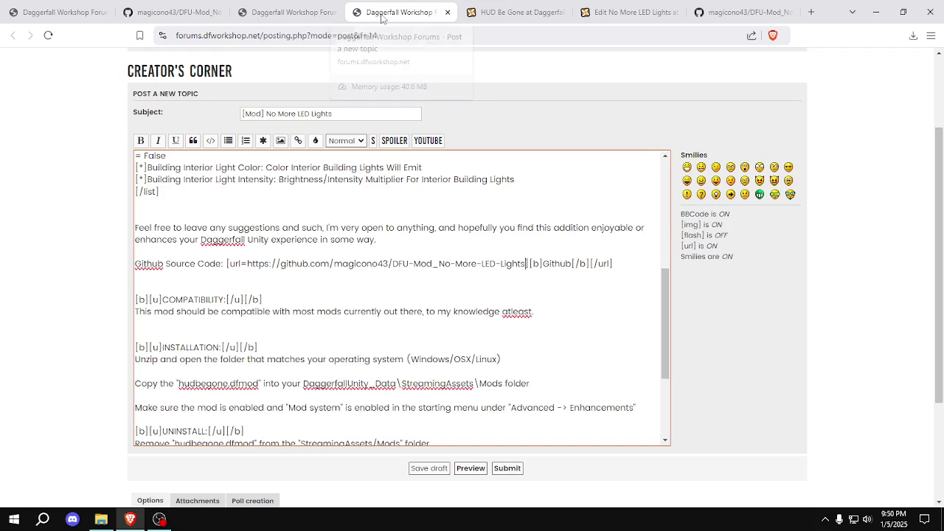
click(570, 309)
key(shift+Home)
key(ctrl+v)
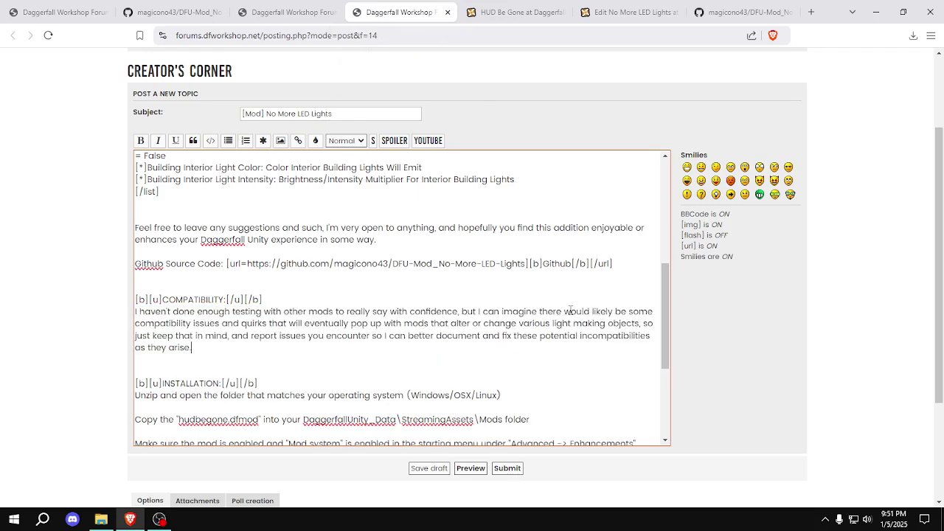
Change the dfmod file name to "nomoreledlights" in both the INSTALLATION and UNINSTALL sections of the new topic, matching the Nexus description
scroll(668, 339, down, 4)
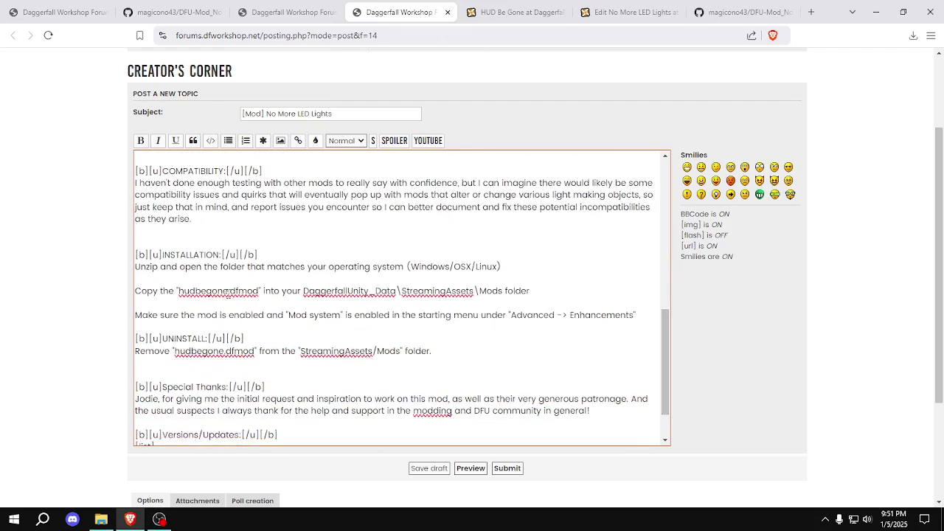
click(627, 12)
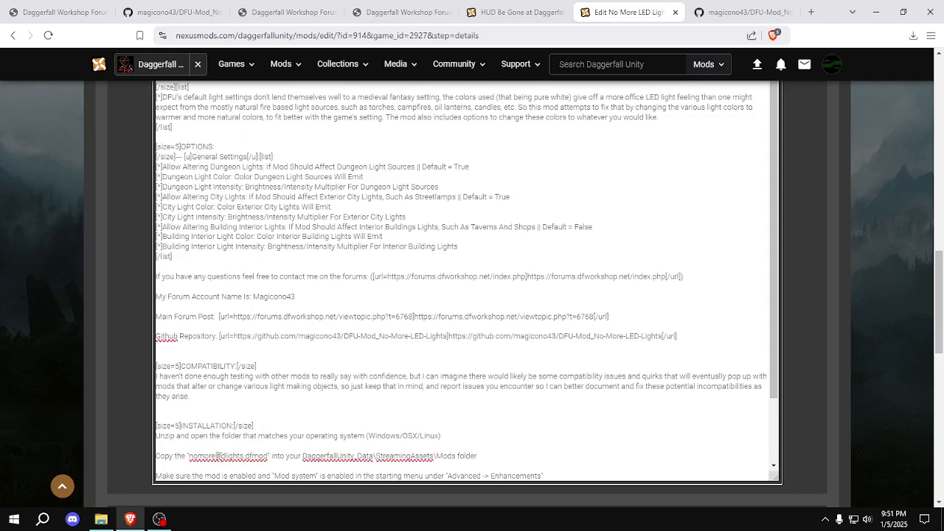
double_click(218, 456)
click(401, 12)
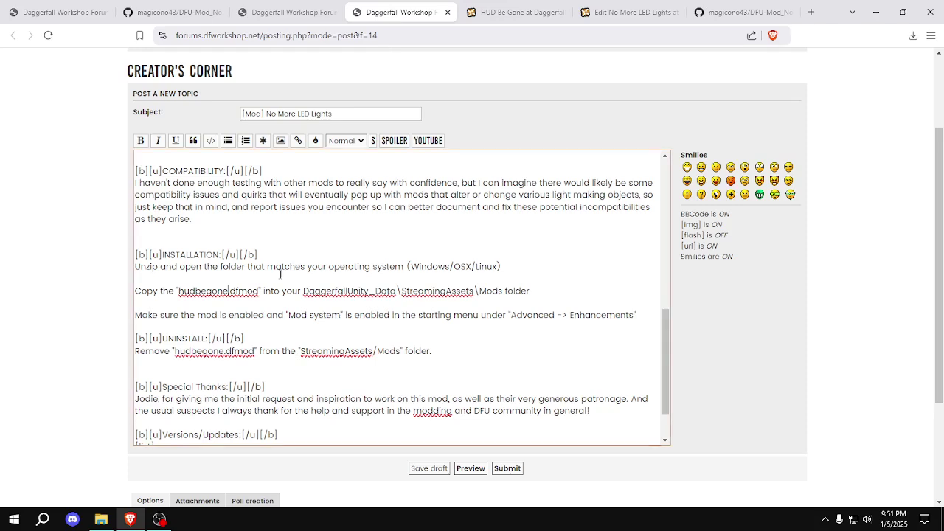
double_click(213, 291)
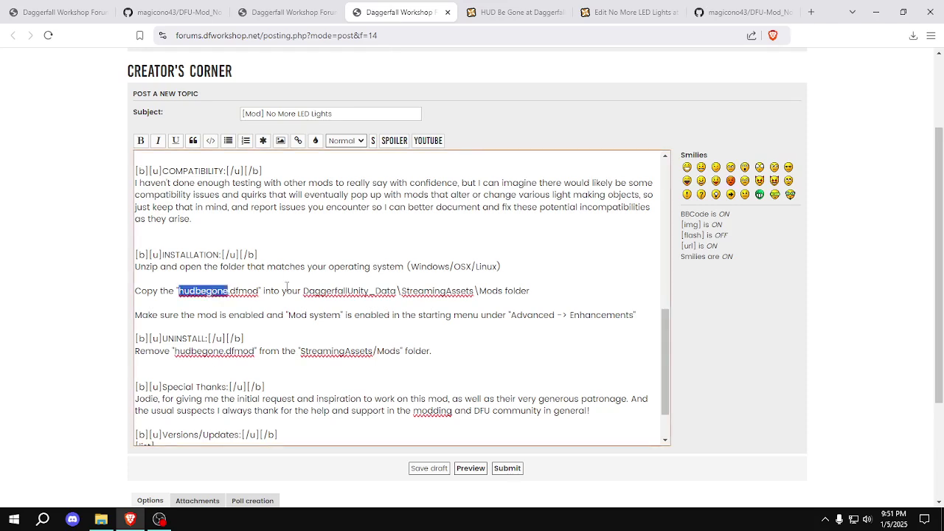
text(nomoreledlights)
double_click(220, 351)
text(nomoreledlights)
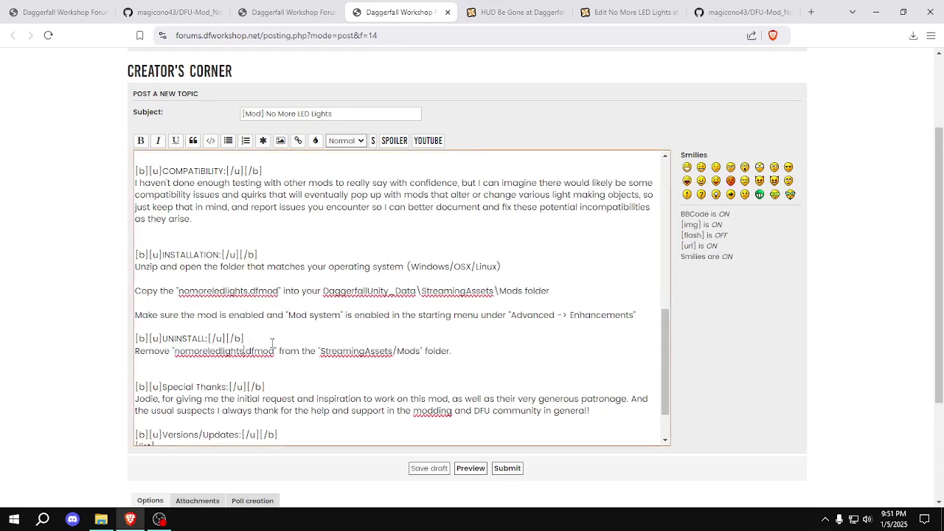
Copy the full Special Thanks paragraph from the end of the No More LED Lights BBCode description on Nexus
scroll(665, 384, down, 2)
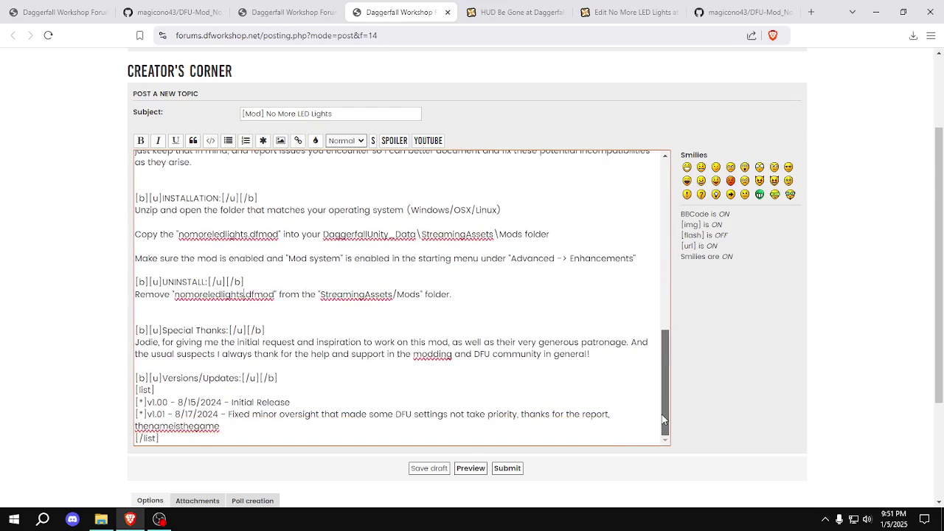
click(620, 12)
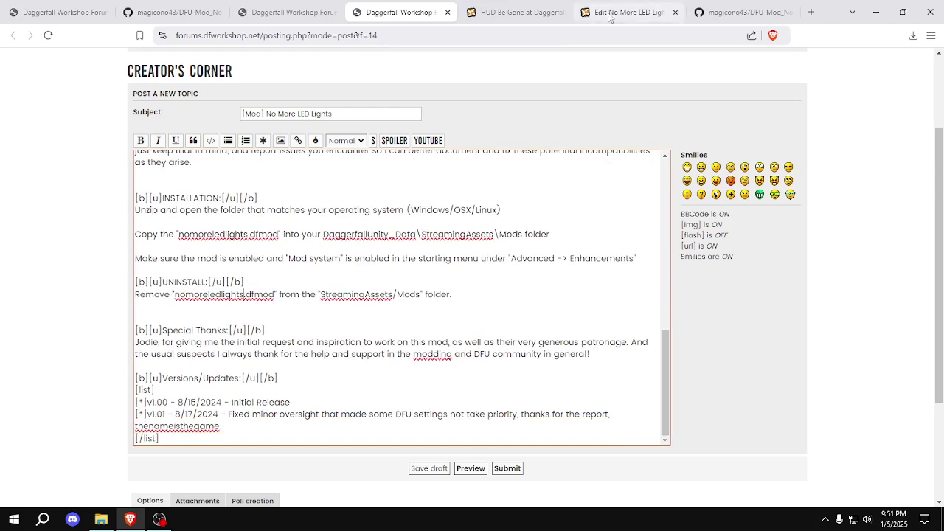
scroll(775, 362, down, 2)
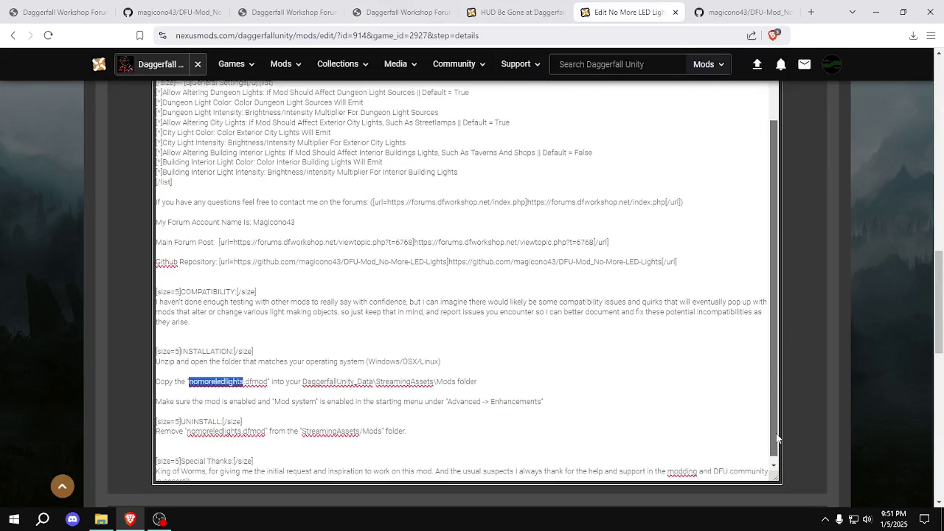
click(211, 475)
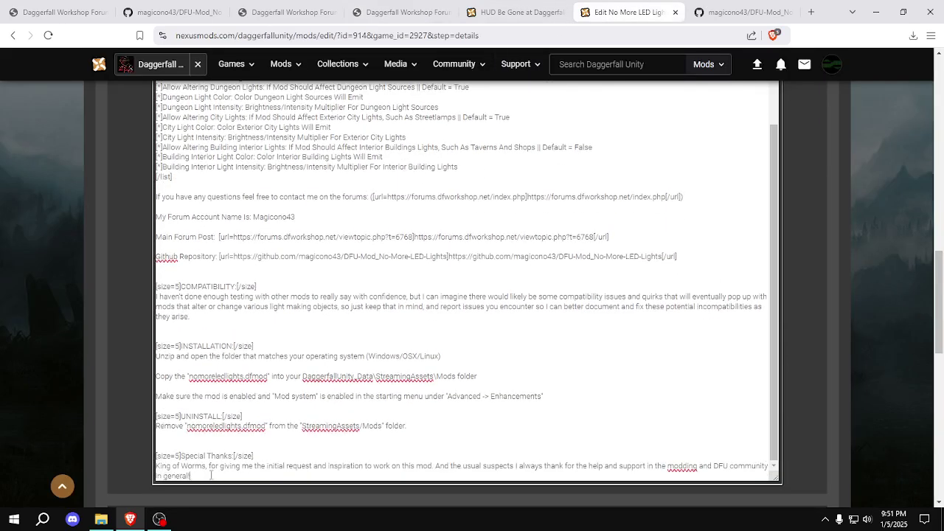
shift+click(157, 468)
key(ctrl+c)
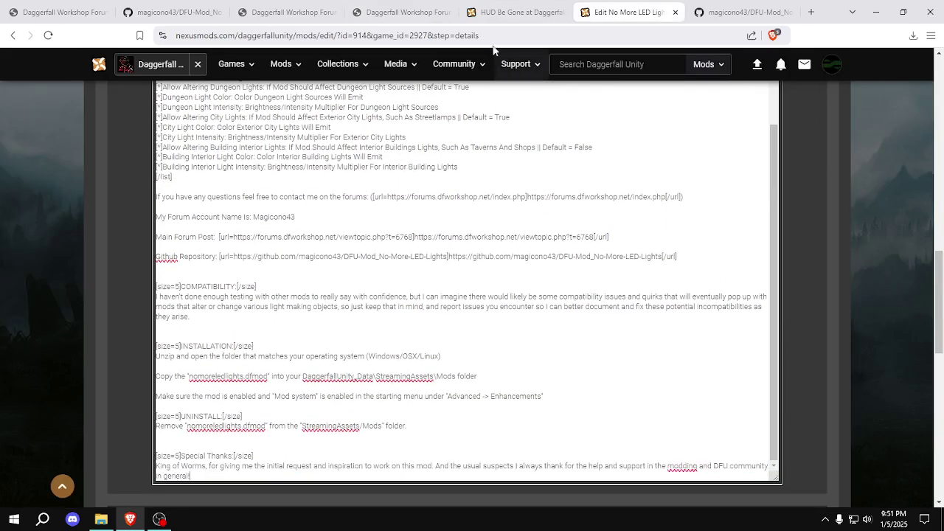
Replace the paragraph under Special Thanks in the new forum topic with the copied Special Thanks paragraph
click(398, 13)
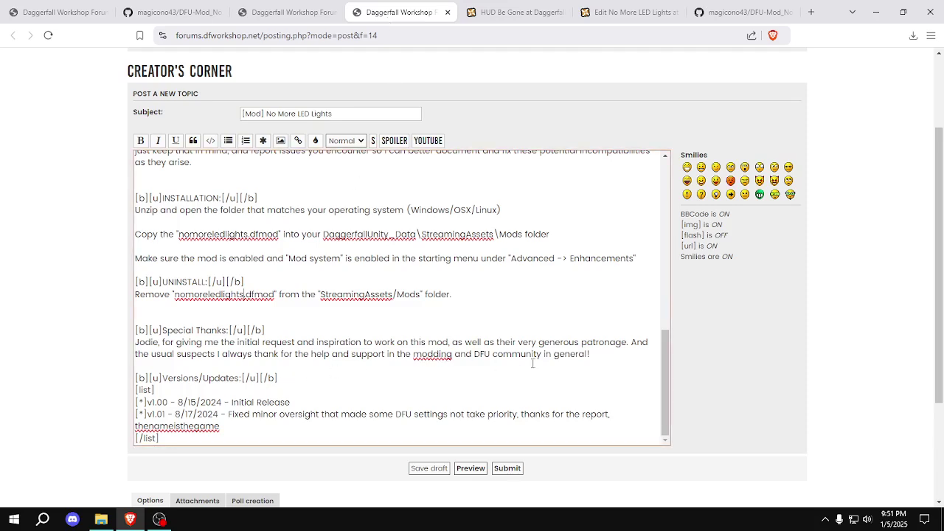
click(603, 357)
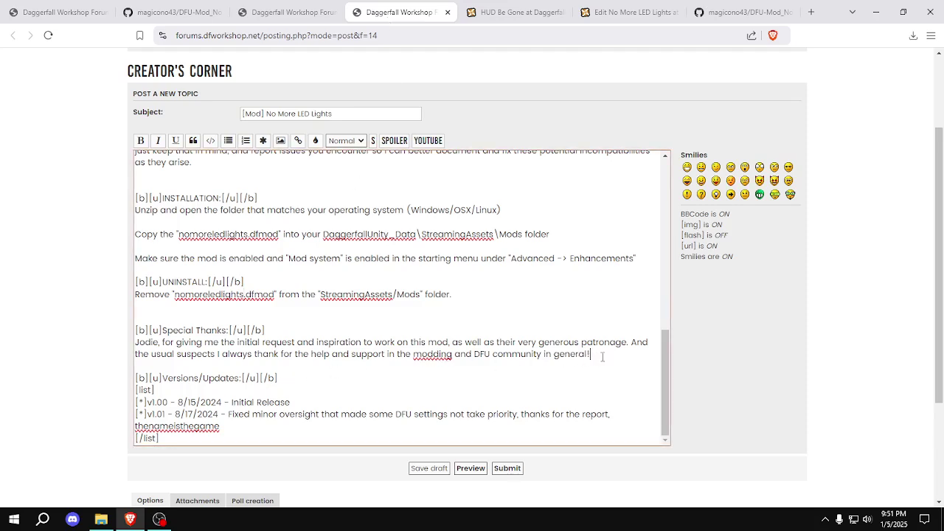
shift+click(137, 344)
key(ctrl+v)
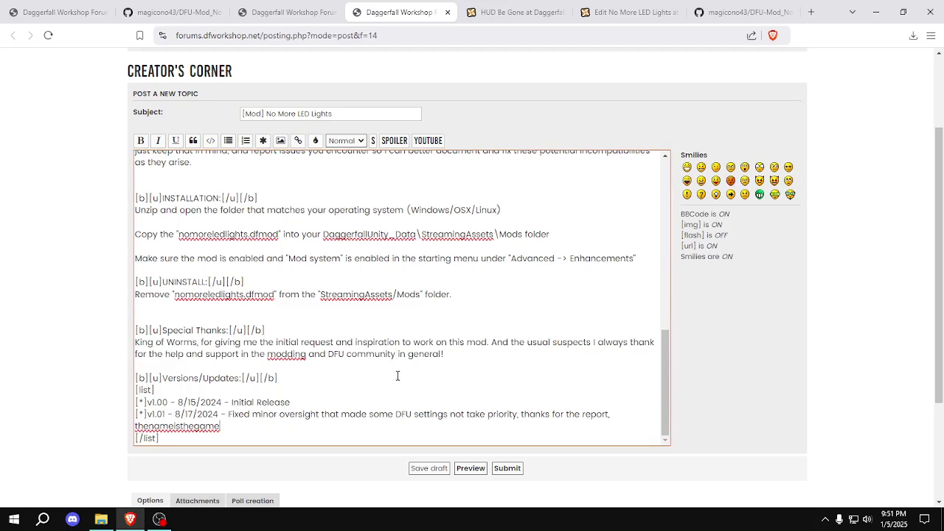
Delete the v1.01 entry from the Versions/Updates list of the new topic, keeping only the v1.00 entry
key(shift+Up)
key(shift+Home)
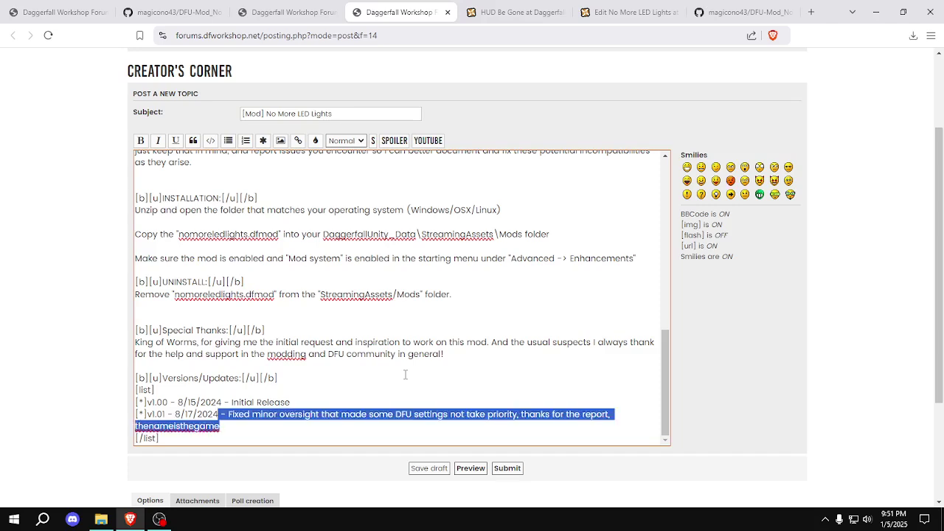
key(BackSpace)
key(BackSpace)
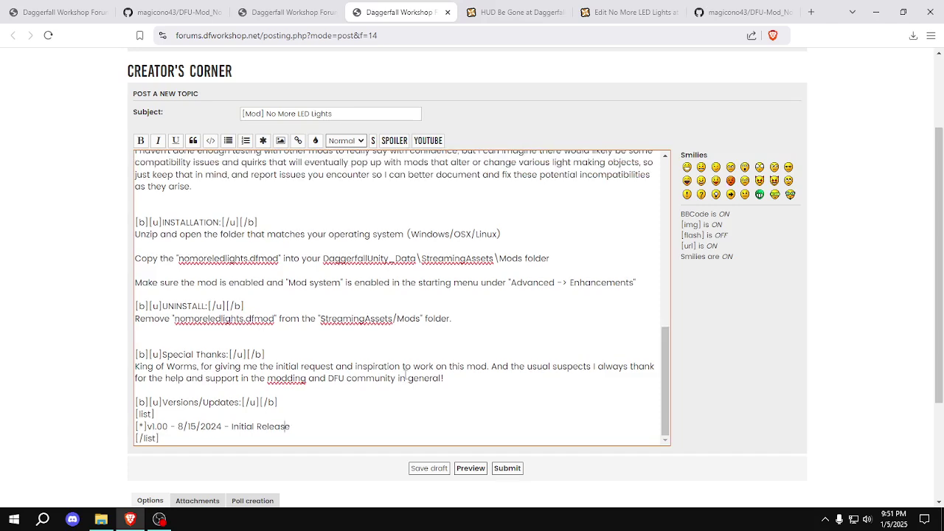
Change the date of the v1.00 Initial Release entry to 1/5/2025
key(Delete)
key(Delete)
key(Delete)
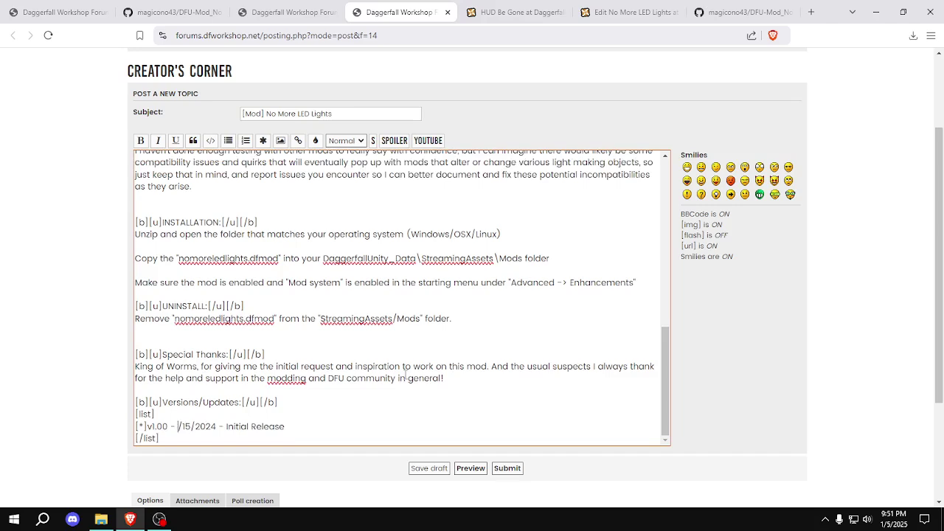
text(1/)
key(Delete)
text(5)
Review the message from its beginning and submit the [Mod] No More LED Lights topic
drag(665, 387, 638, 219)
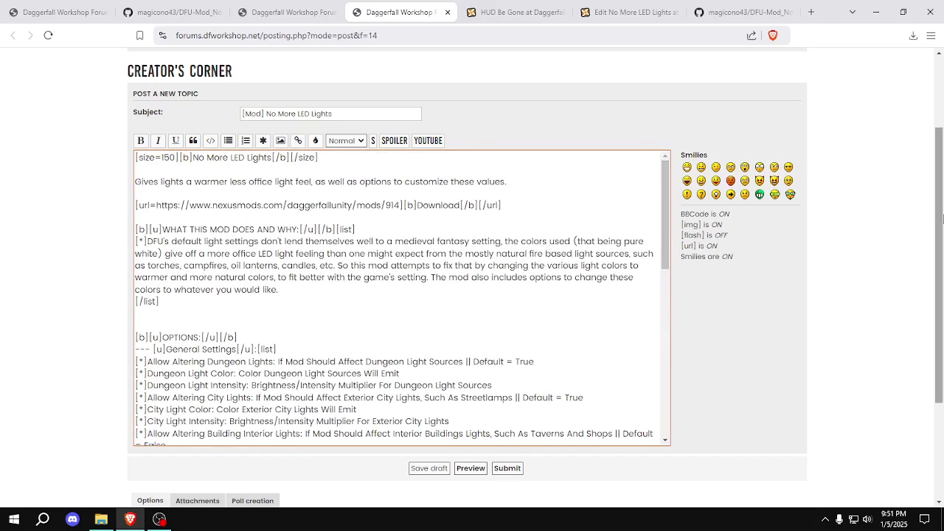
scroll(937, 210, up, 1)
drag(942, 209, 942, 288)
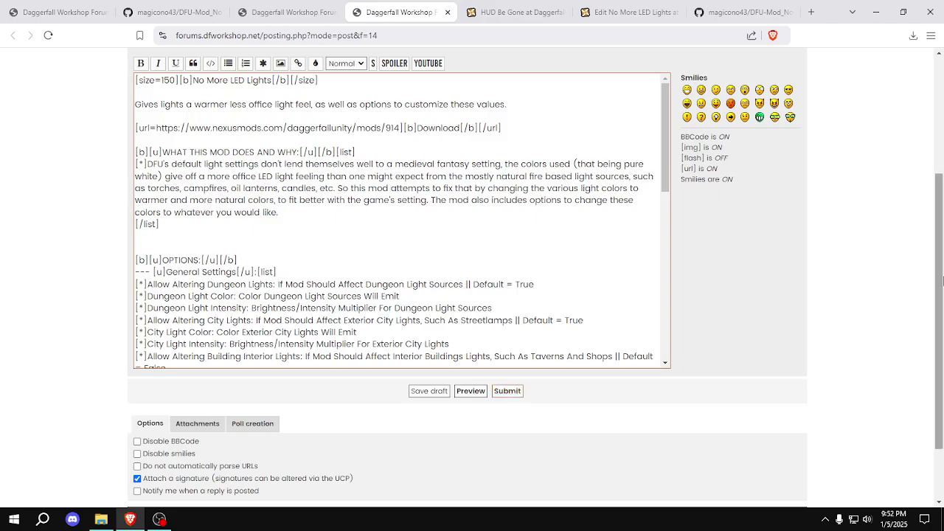
scroll(942, 186, up, 2)
drag(942, 185, 942, 243)
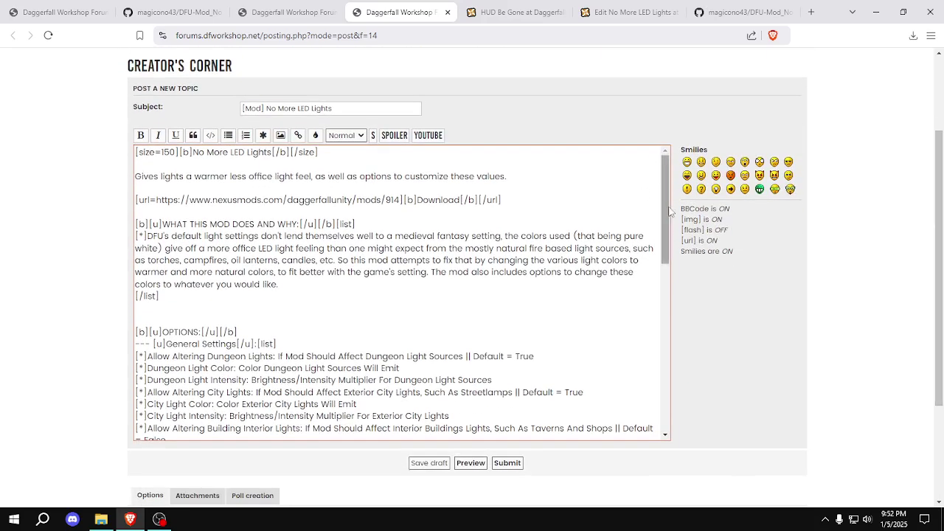
click(517, 467)
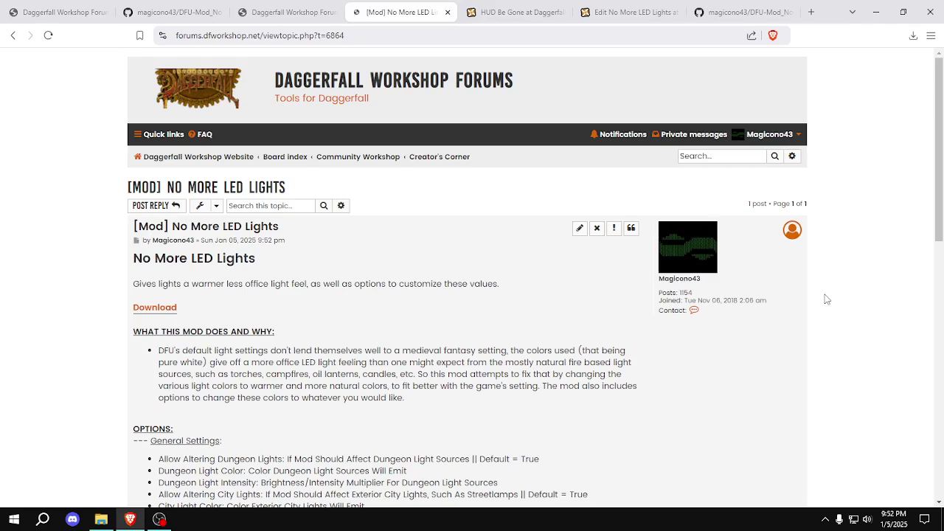
Check the posted topic by testing its Download and Github links and reading through all sections to Versions/Updates
click(155, 308)
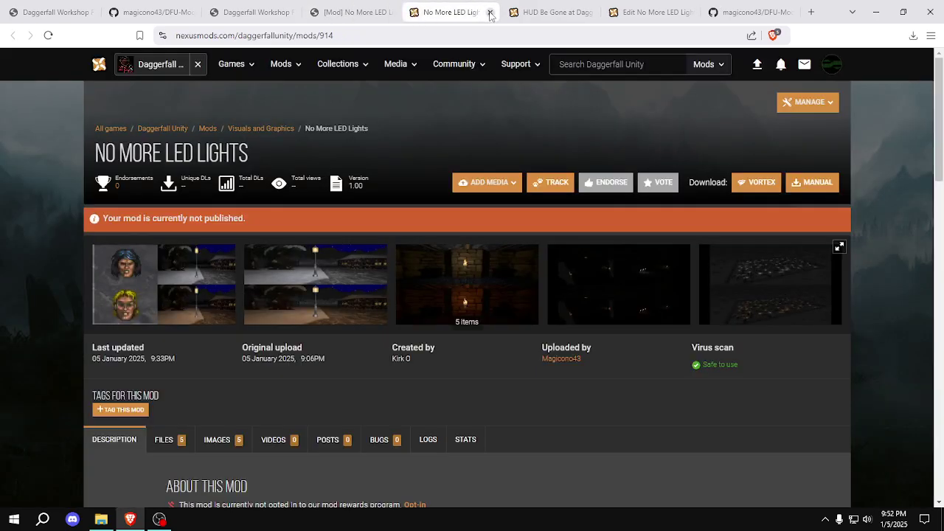
click(490, 12)
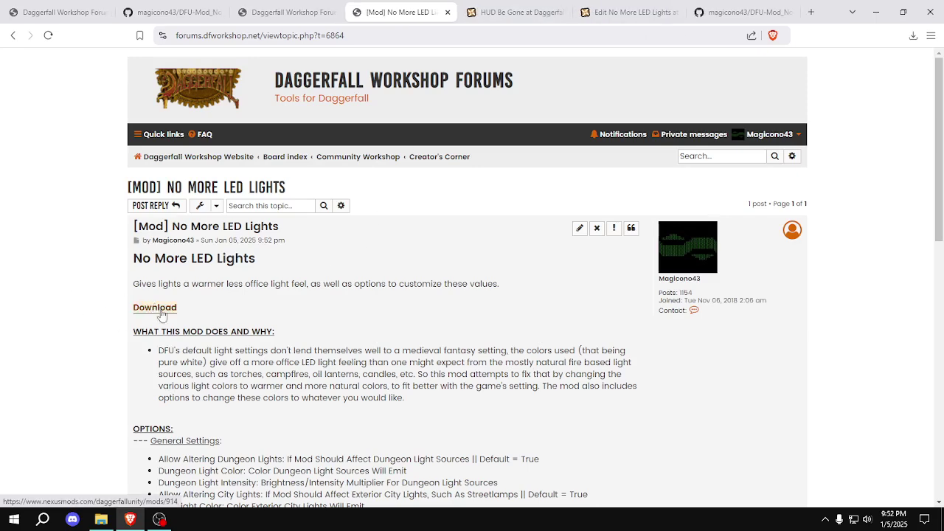
scroll(941, 204, down, 1)
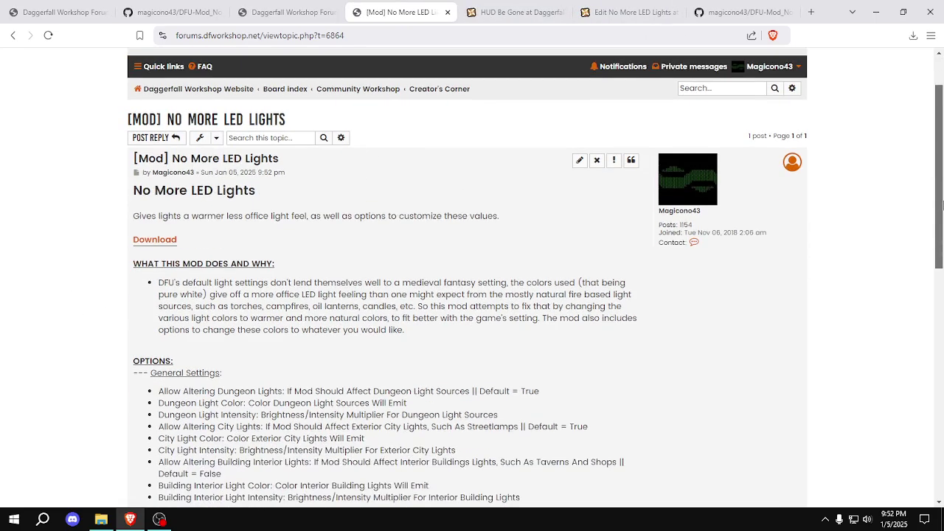
drag(942, 204, 942, 220)
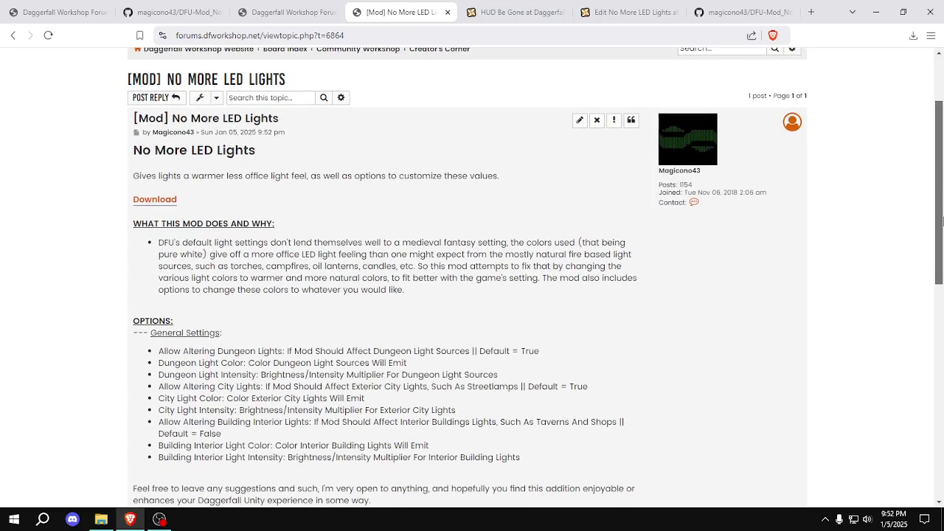
drag(943, 221, 941, 307)
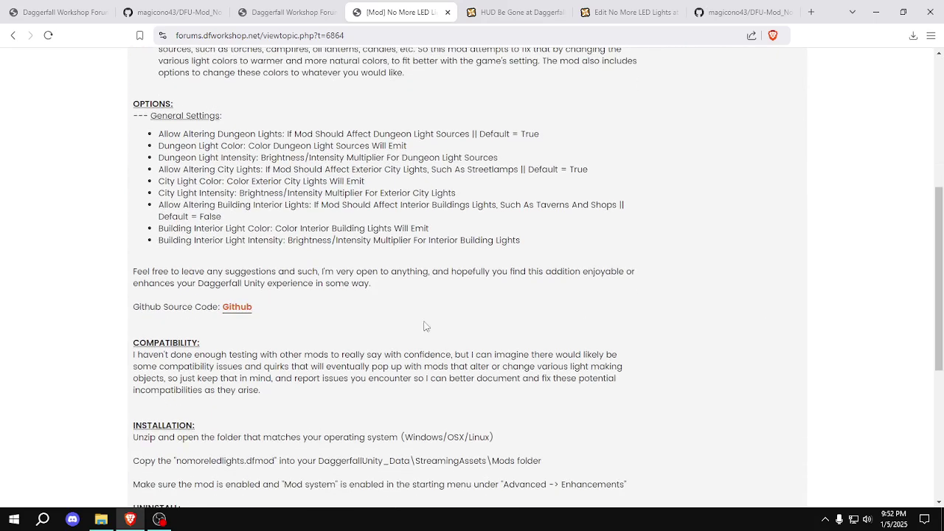
middle_click(237, 308)
click(485, 15)
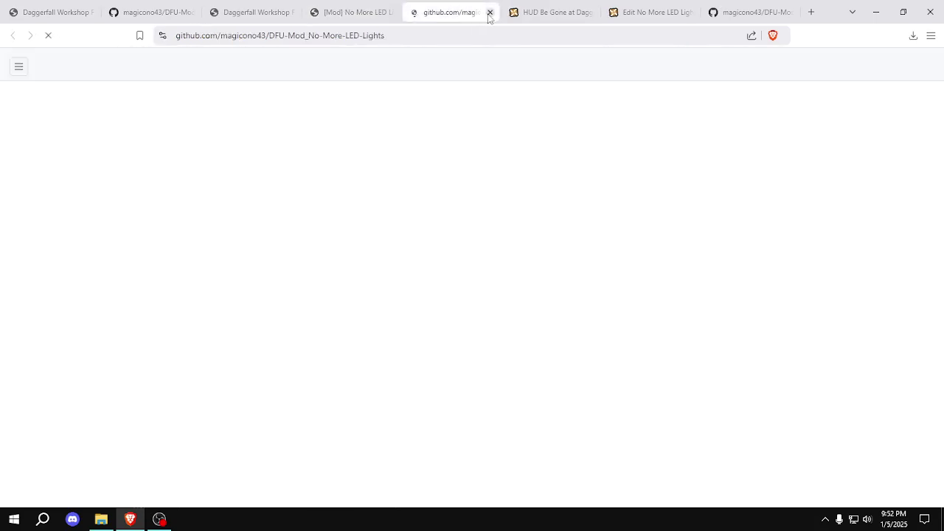
click(489, 13)
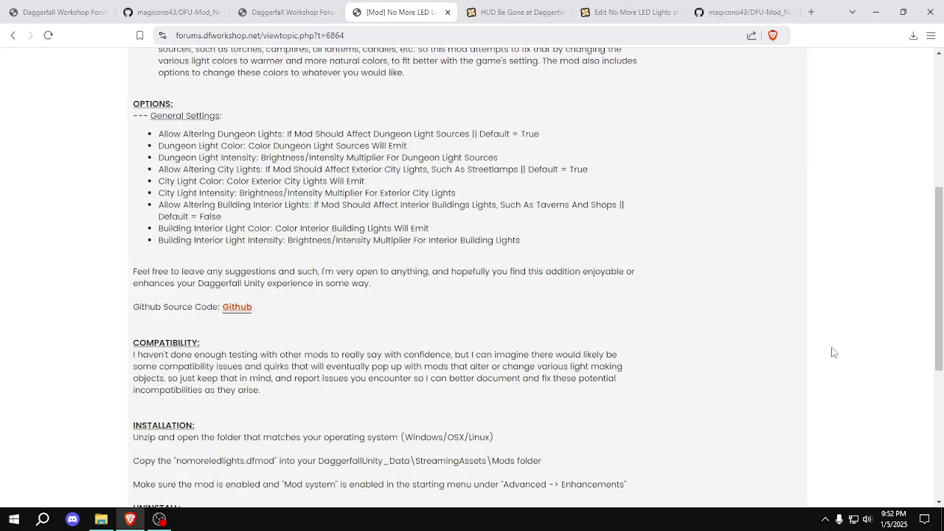
drag(942, 280, 943, 388)
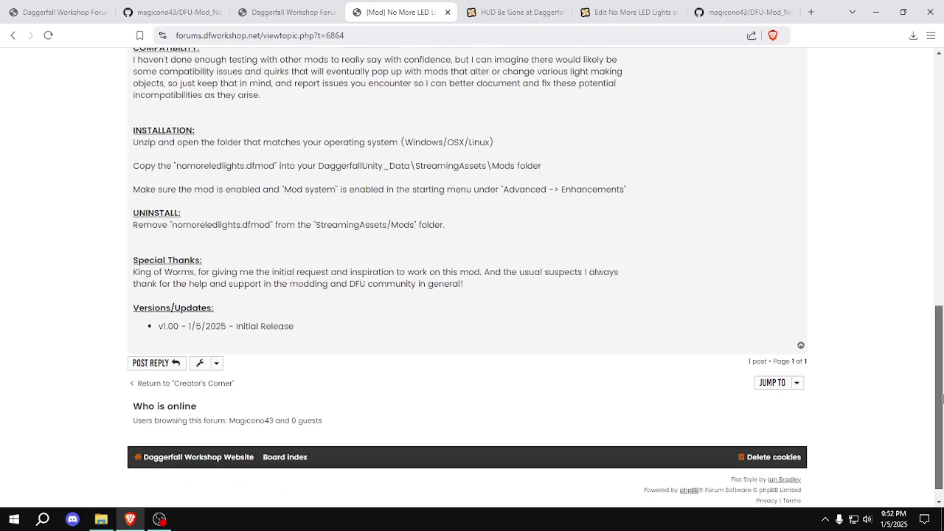
Start a reply to the No More LED Lights topic and begin adding a file attachment to it
click(168, 371)
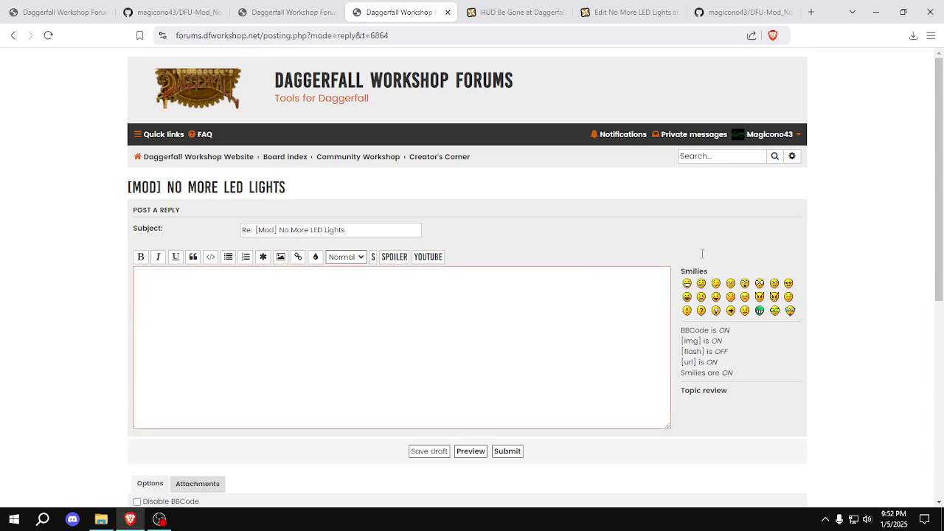
scroll(341, 282, down, 1)
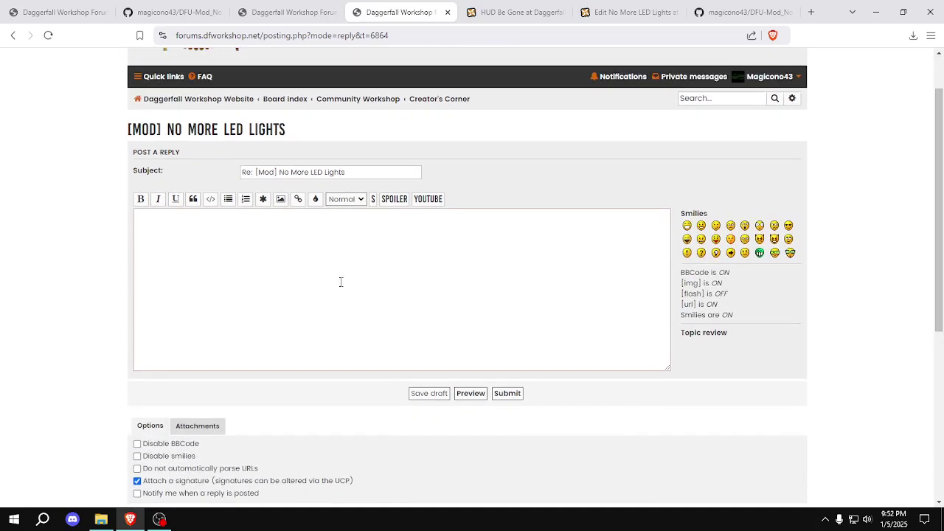
scroll(559, 329, down, 1)
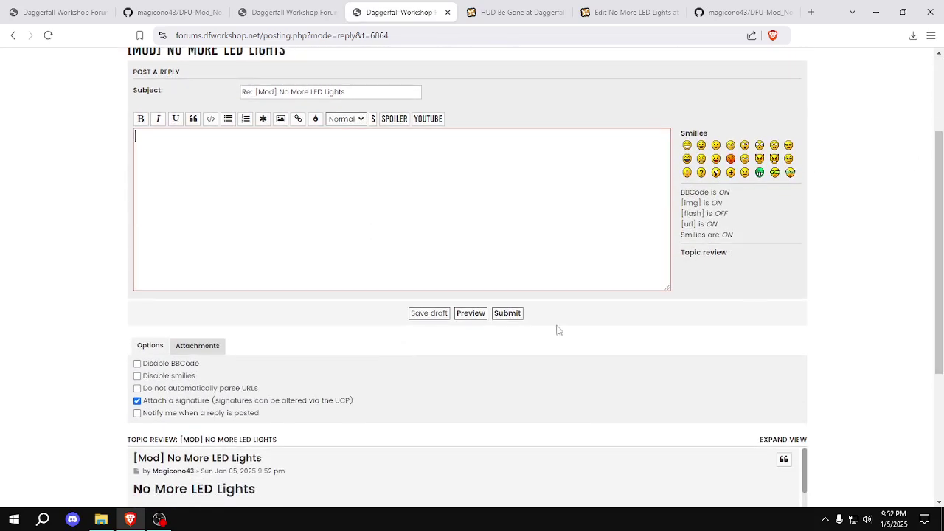
click(211, 347)
click(150, 402)
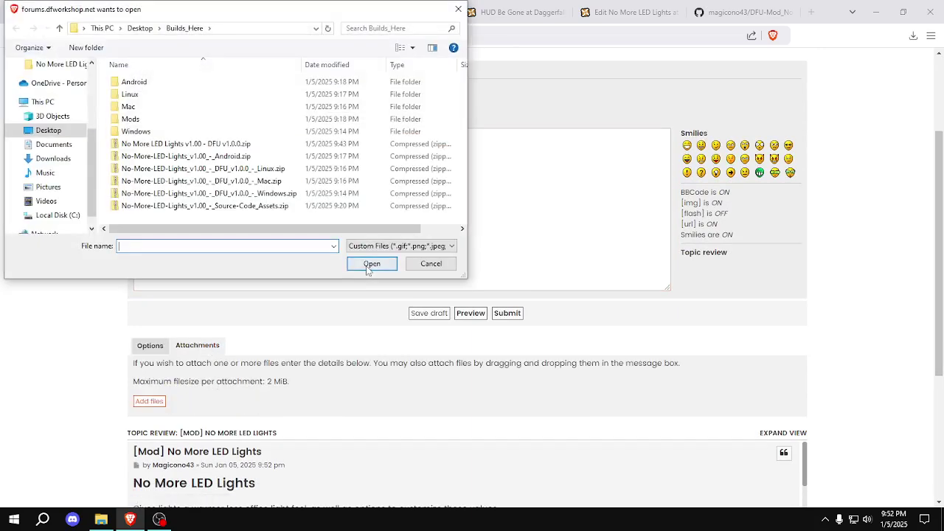
Attach No-More-LED-Lights_Main-Thumb_1.png from the "No More LED Lights v1.00 - DFU v1.0.0 - Images" folder to the reply
click(255, 29)
key(ctrl+v)
key(Return)
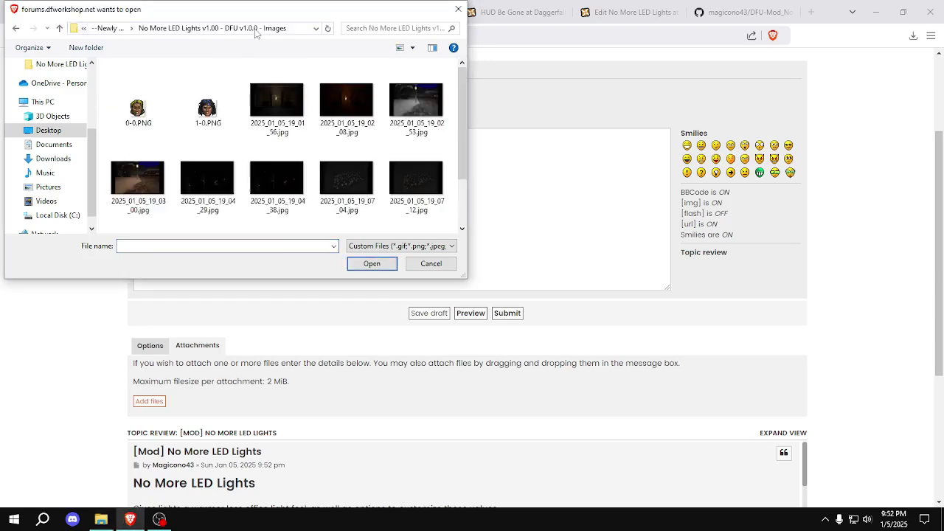
drag(268, 13, 586, 167)
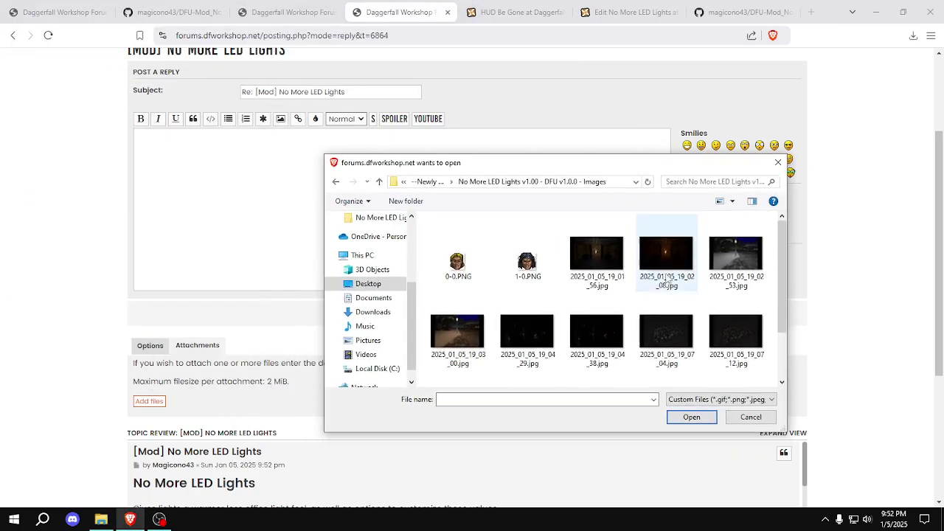
scroll(780, 285, down, 3)
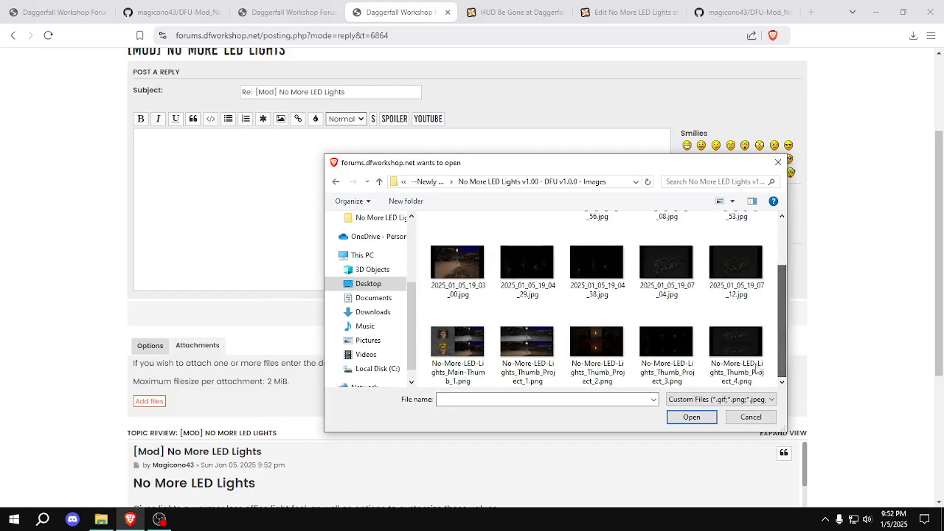
double_click(456, 346)
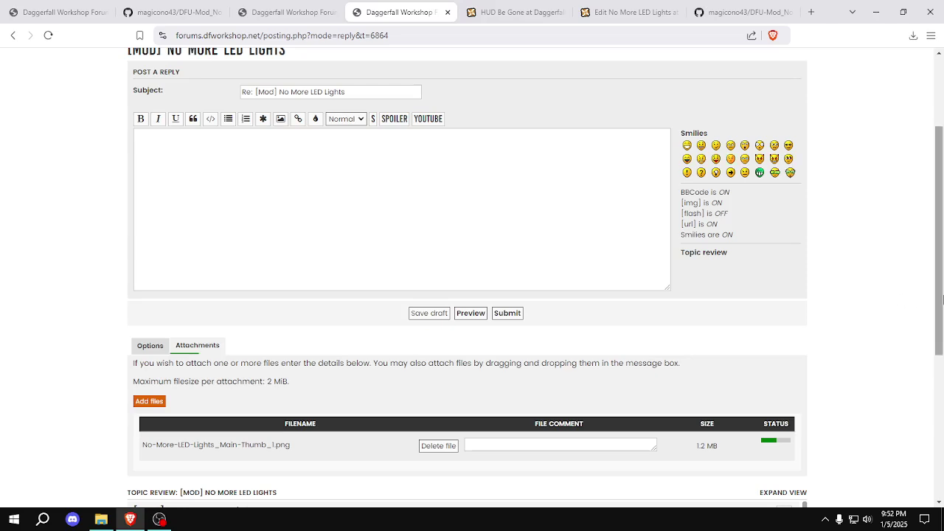
Attach No-More-LED-Lights_Thumb_Project_1.png to the reply as well
scroll(733, 324, down, 1)
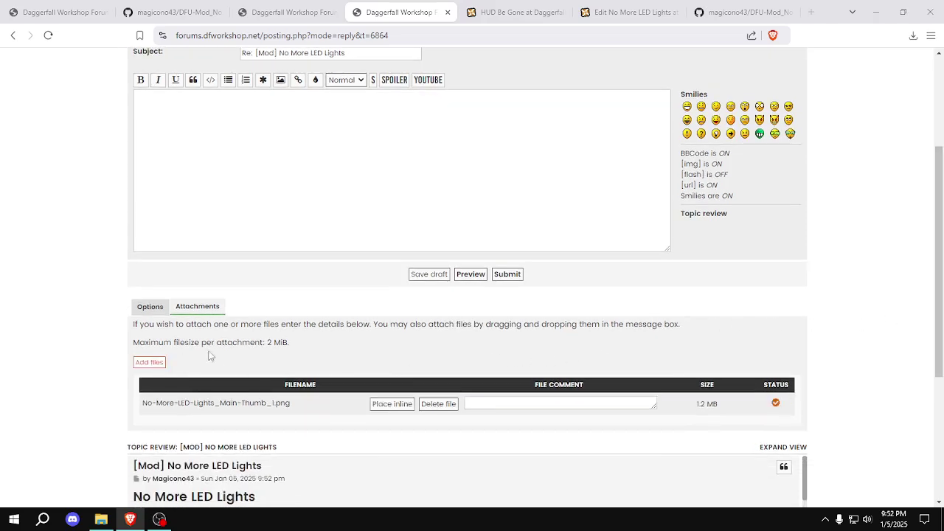
click(148, 361)
drag(565, 163, 516, 158)
scroll(745, 310, down, 1)
scroll(745, 309, down, 1)
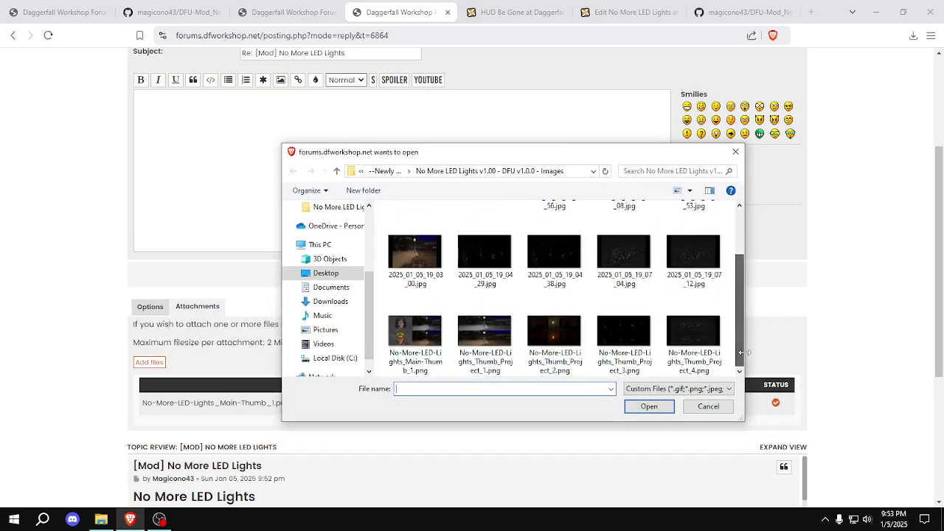
click(485, 330)
double_click(485, 329)
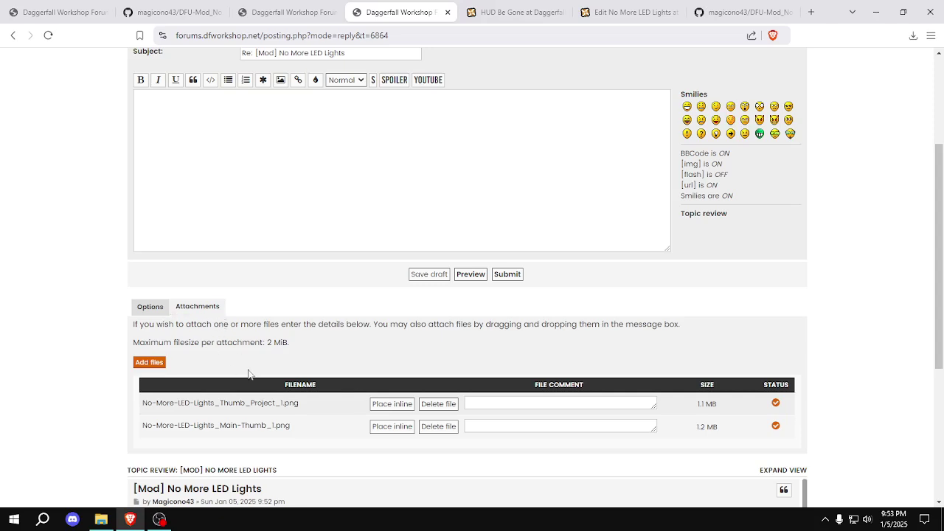
Attach No-More-LED-Lights_Thumb_Project_2.png to the reply as the third image
click(149, 363)
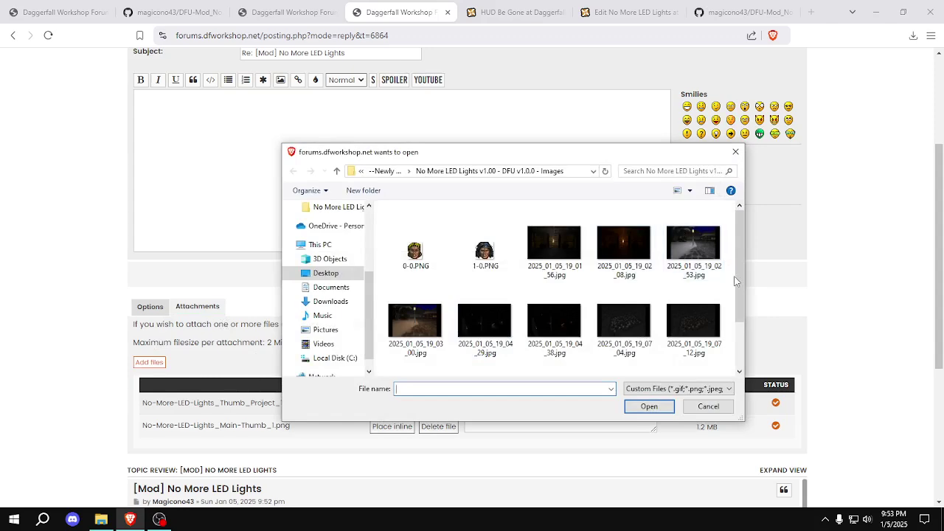
drag(739, 281, 739, 335)
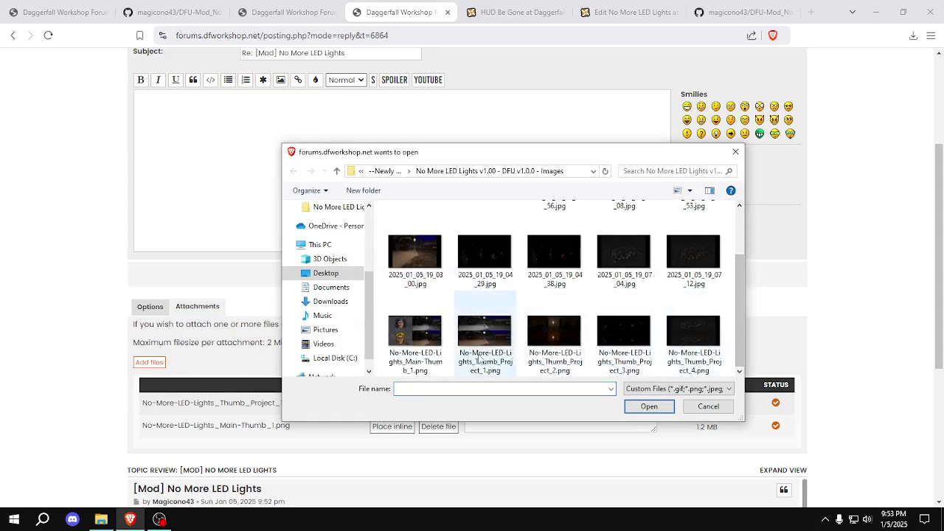
double_click(554, 332)
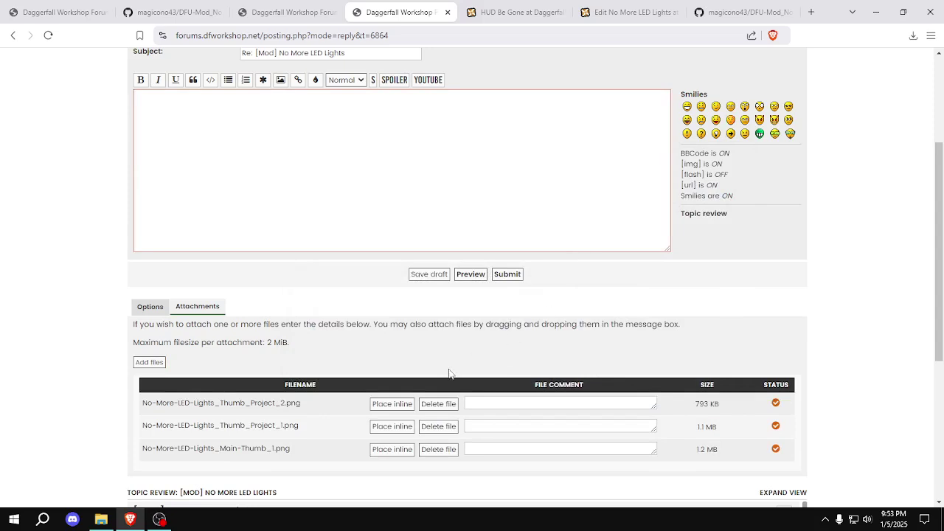
Place the attachments inline in the order Main-Thumb_1, Thumb_Project_1, Thumb_Project_2 and submit the reply
click(403, 451)
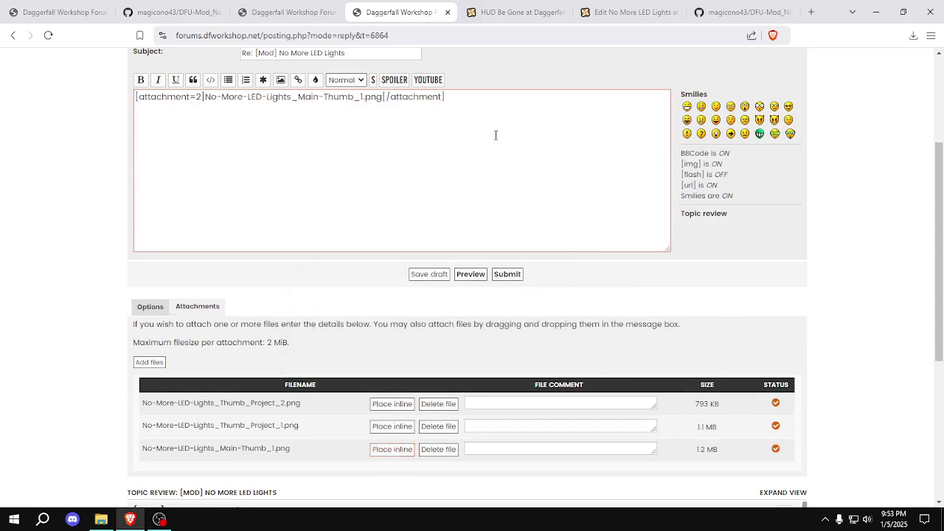
click(391, 428)
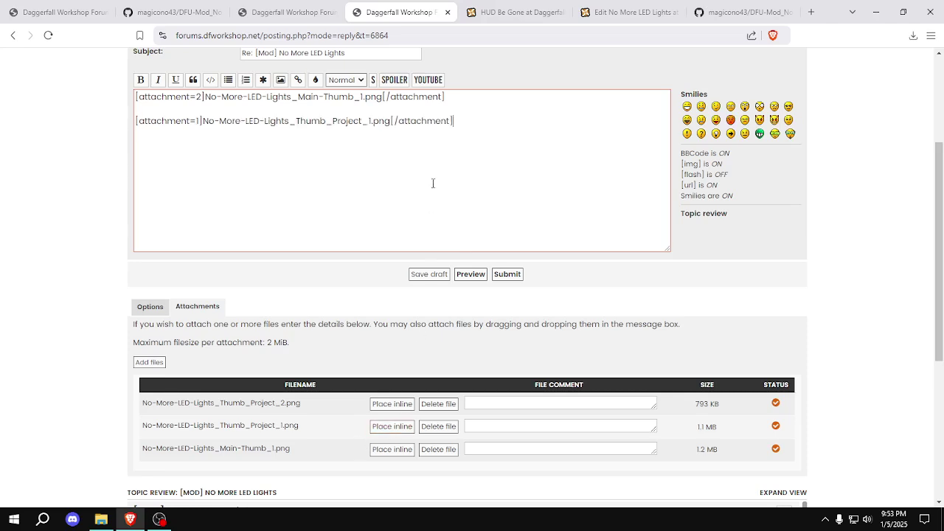
click(404, 407)
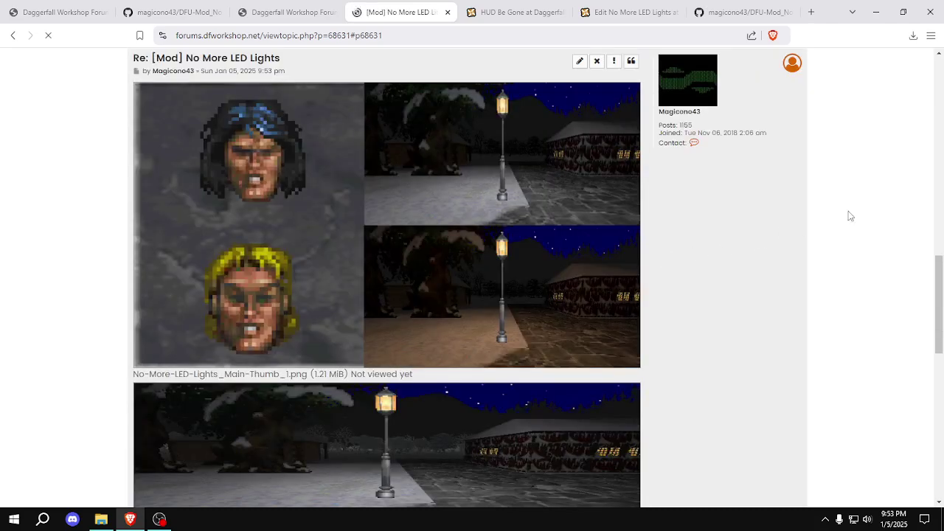
Start another reply in the No More LED Lights topic and attach No-More-LED-Lights_Thumb_Project_3.png
scroll(266, 347, down, 10)
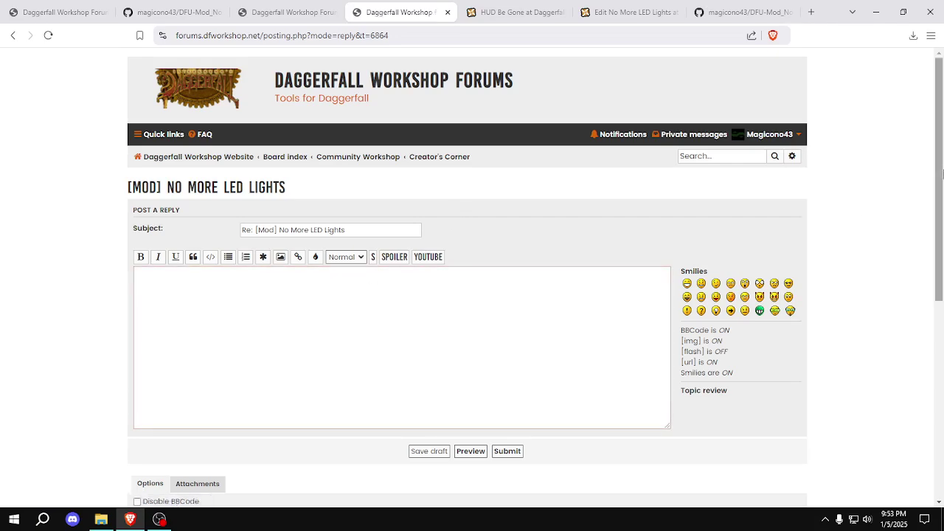
scroll(260, 367, down, 2)
click(187, 325)
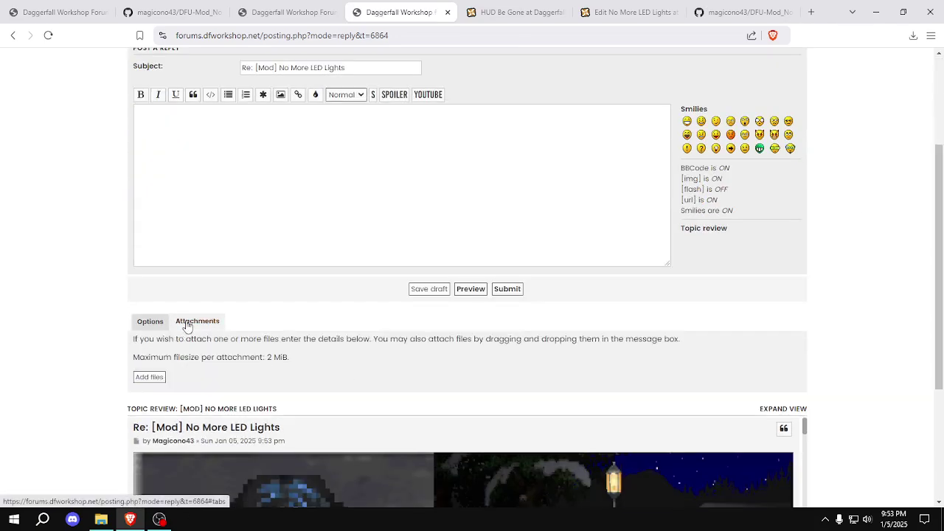
click(152, 377)
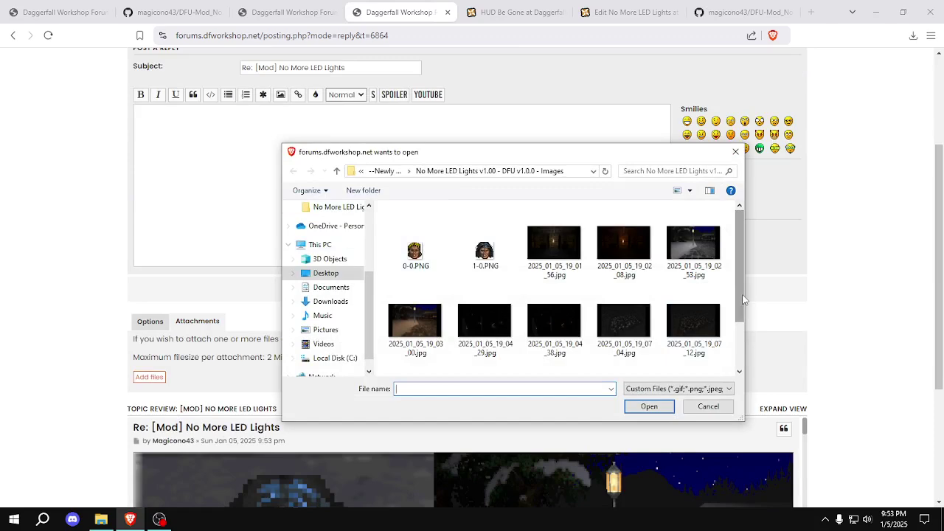
scroll(743, 299, down, 1)
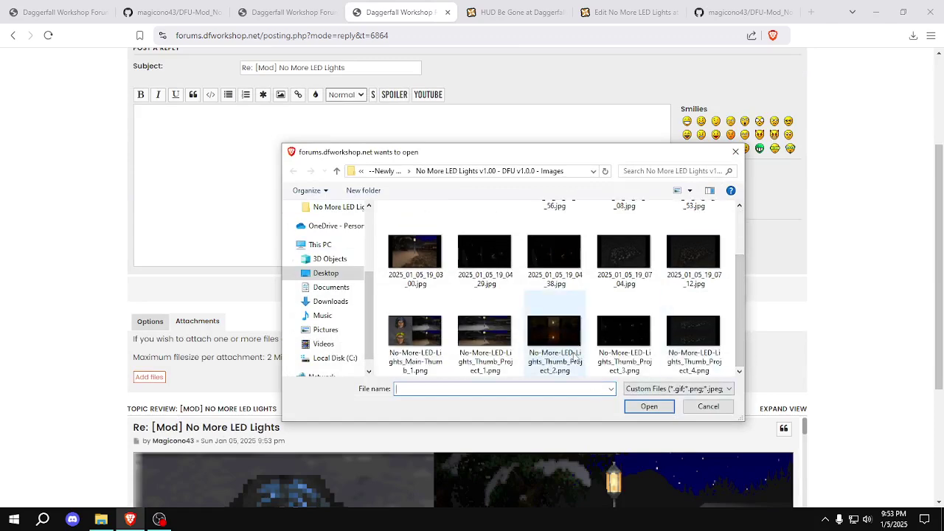
click(618, 345)
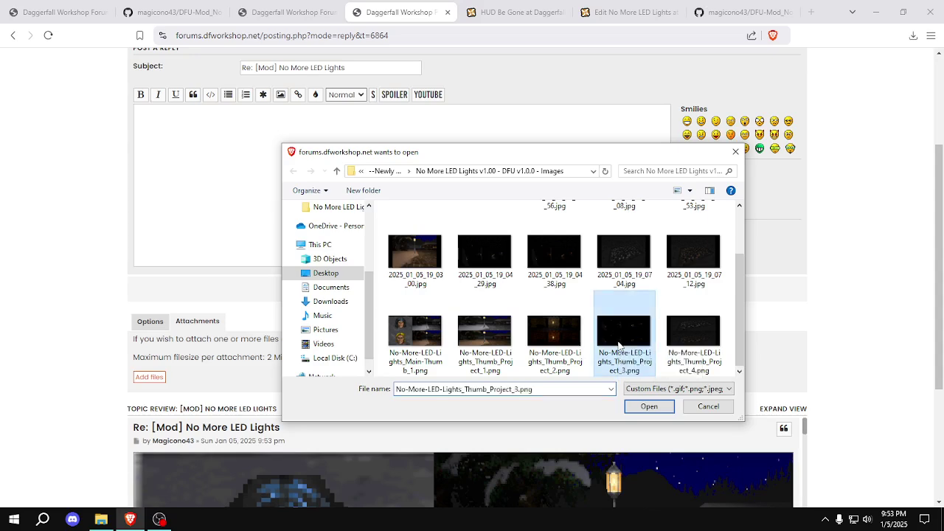
double_click(633, 339)
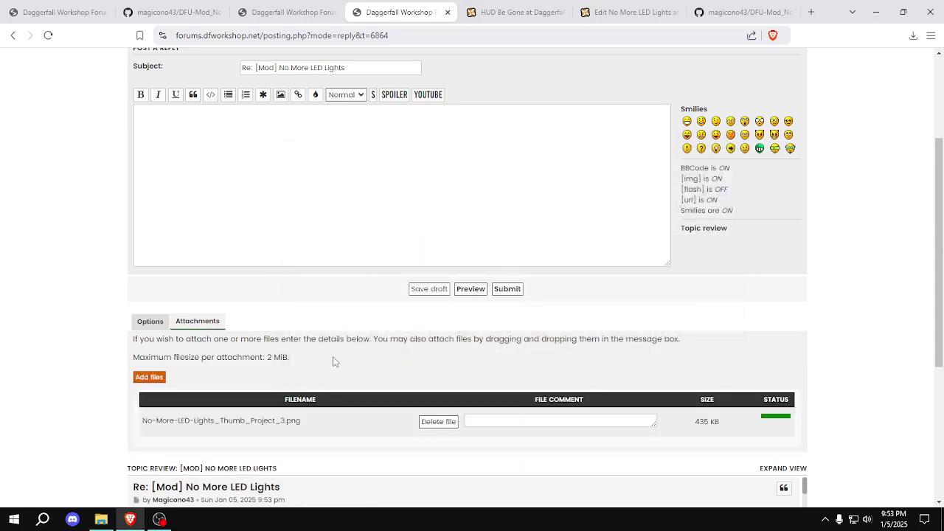
Attach No-More-LED-Lights_Thumb_Project_4.png to the reply as the second image
click(150, 378)
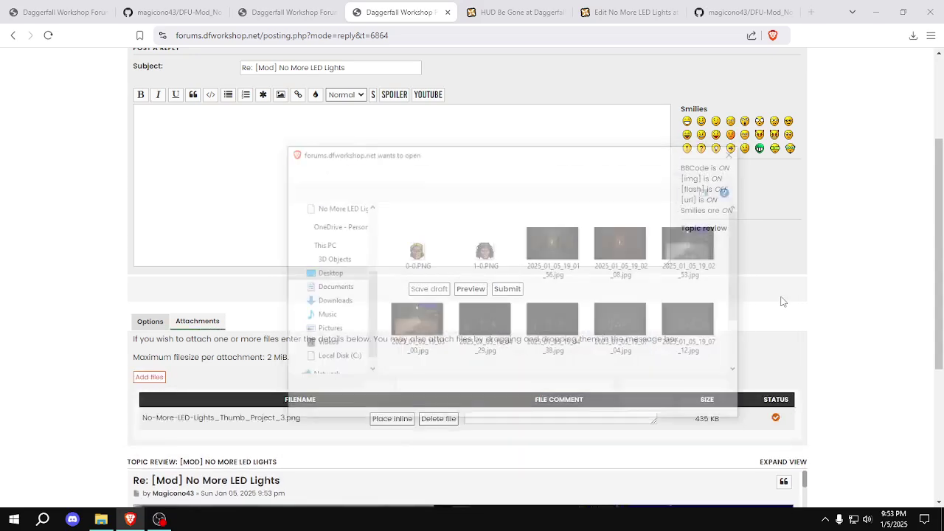
scroll(710, 354, down, 1)
double_click(709, 354)
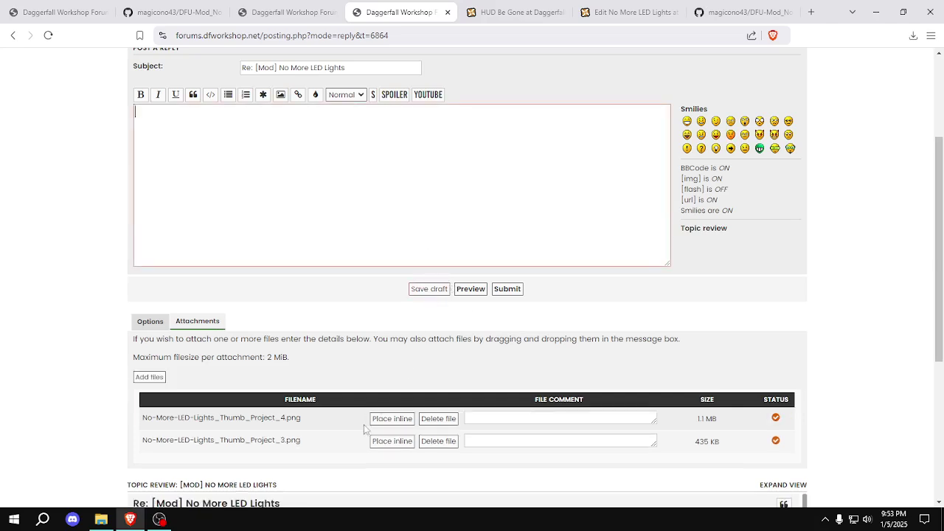
Place Thumb_Project_3 and Thumb_Project_4 inline in that order and submit the reply
click(385, 443)
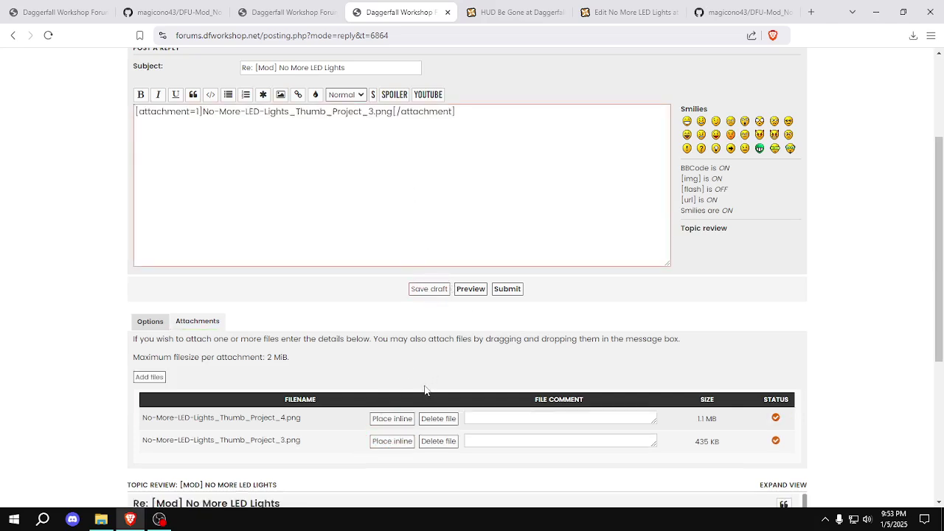
click(393, 419)
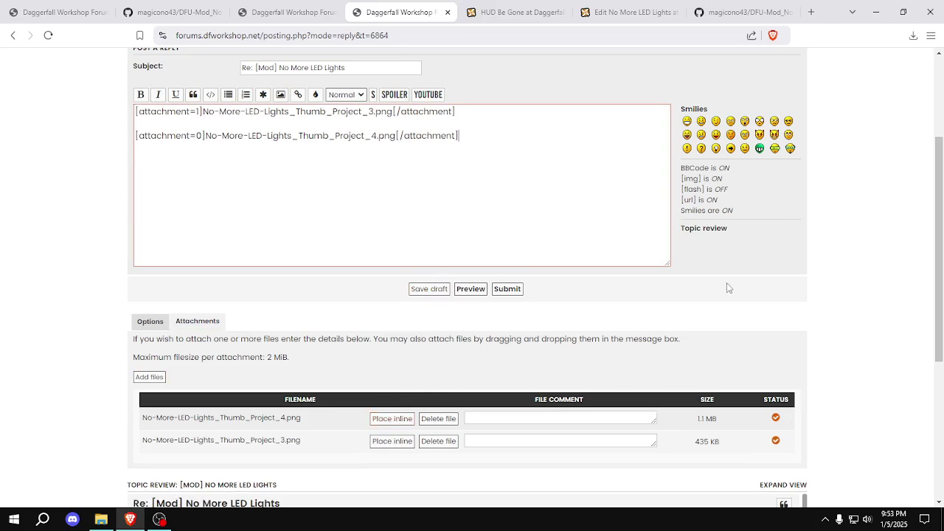
click(507, 289)
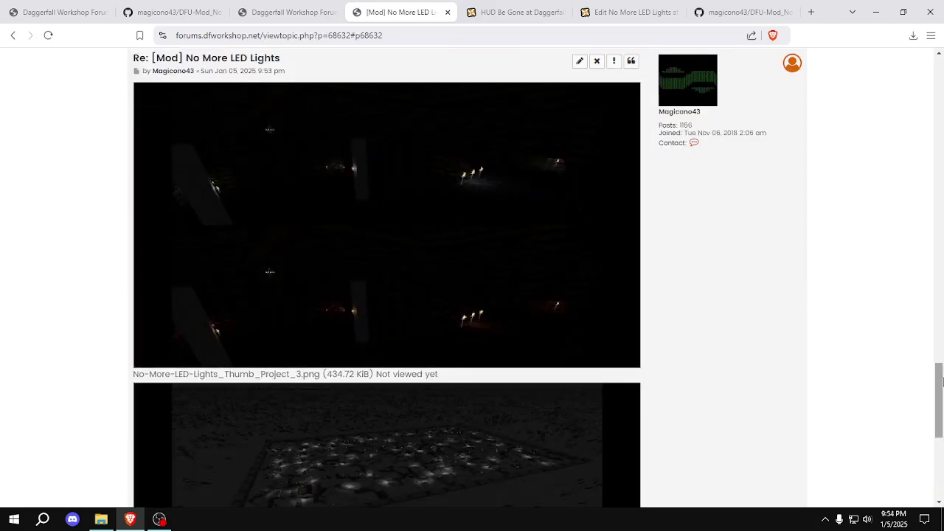
Reopen the [Mod] No More LED Lights topic through the board index and Creator's Corner, and copy its address
drag(942, 381, 919, 50)
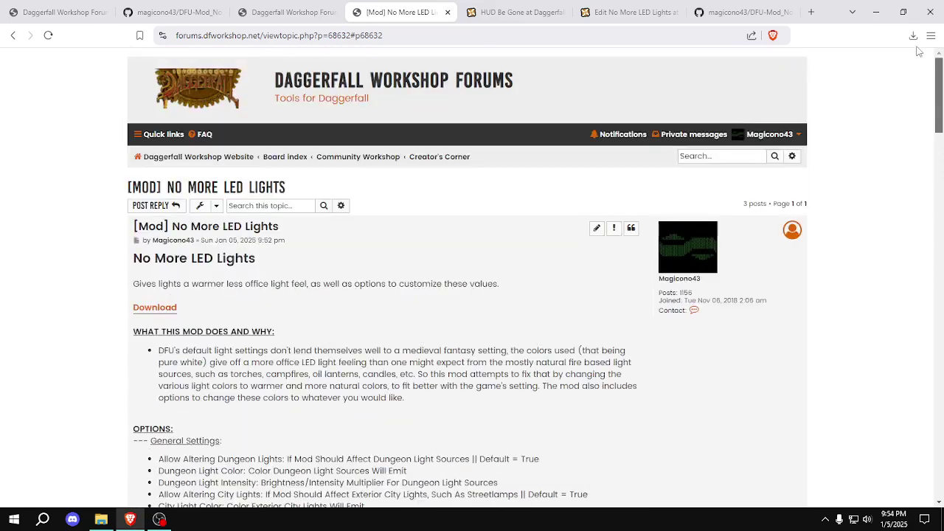
click(285, 157)
drag(942, 177, 942, 284)
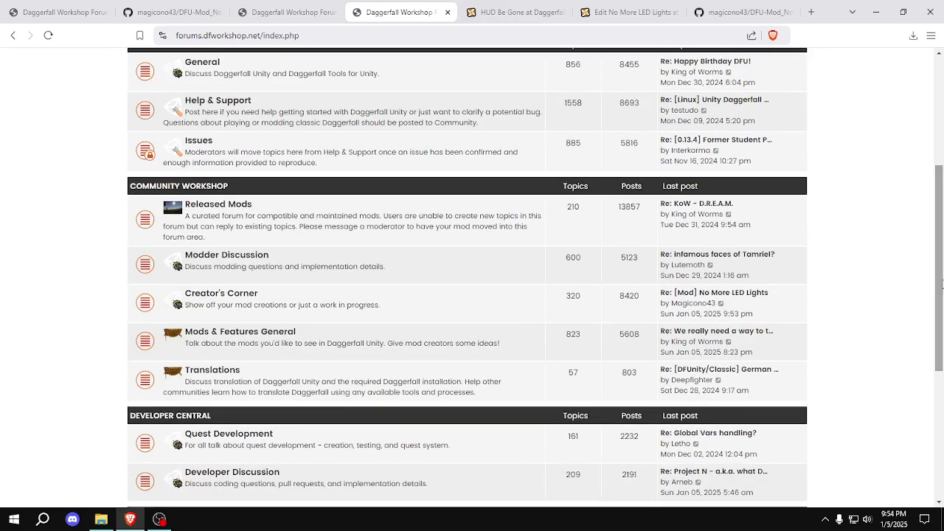
click(244, 294)
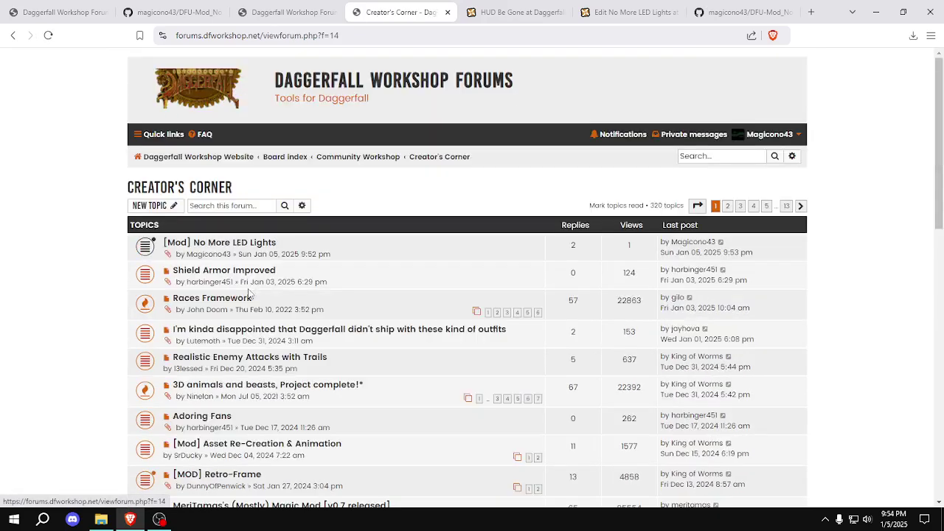
click(245, 248)
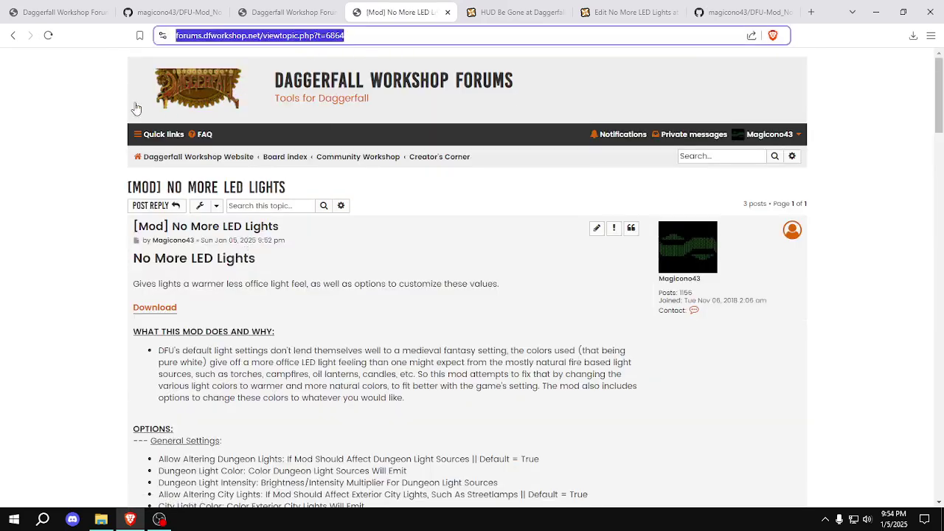
Return to the No More LED Lights edit page on Nexus and show the detailed description formatted instead of as BBCode
click(623, 13)
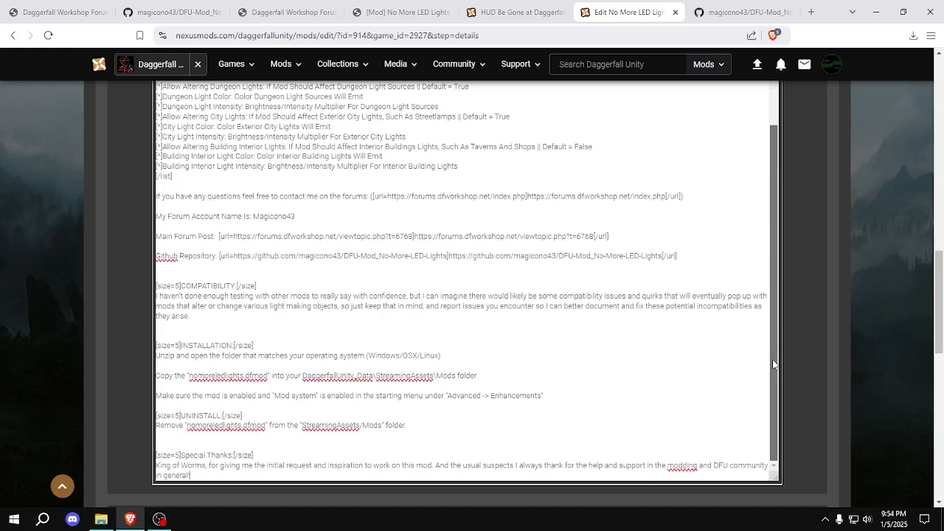
drag(773, 368, 765, 238)
scroll(865, 198, up, 10)
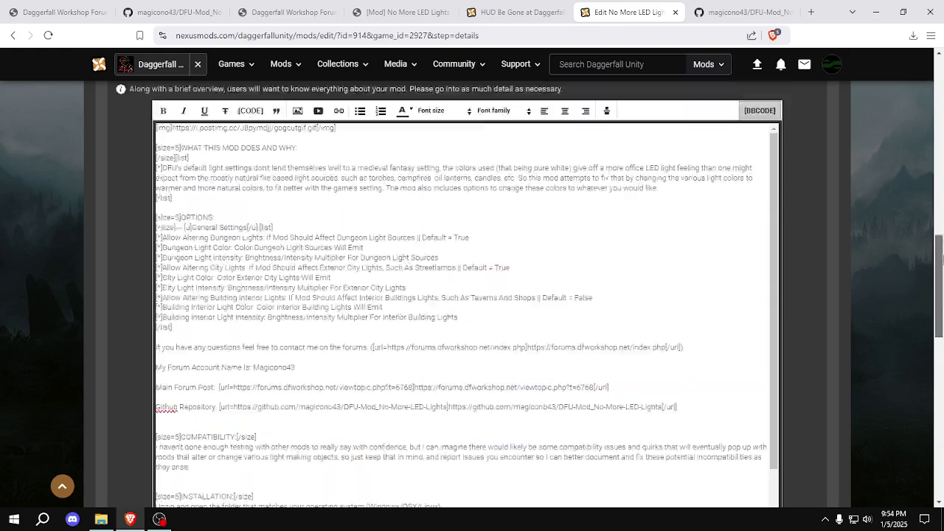
drag(939, 155, 939, 314)
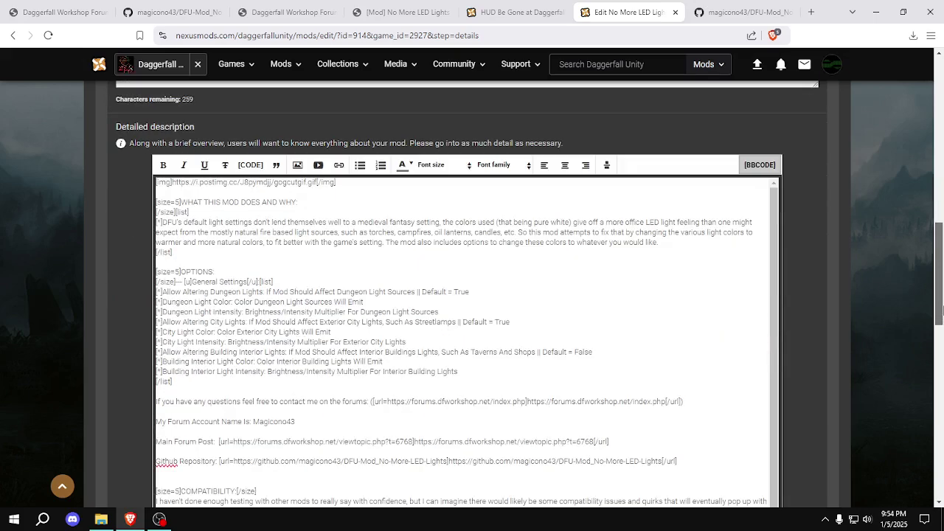
click(773, 167)
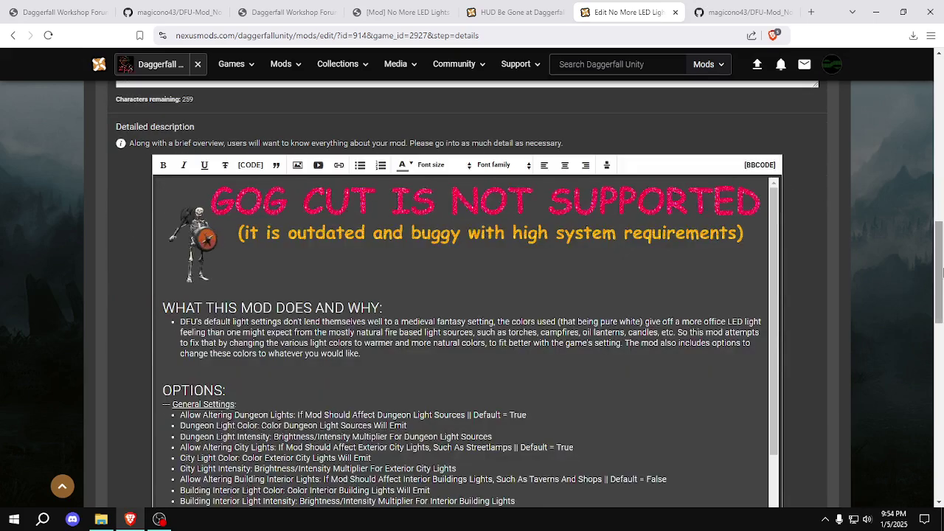
drag(940, 273, 896, 292)
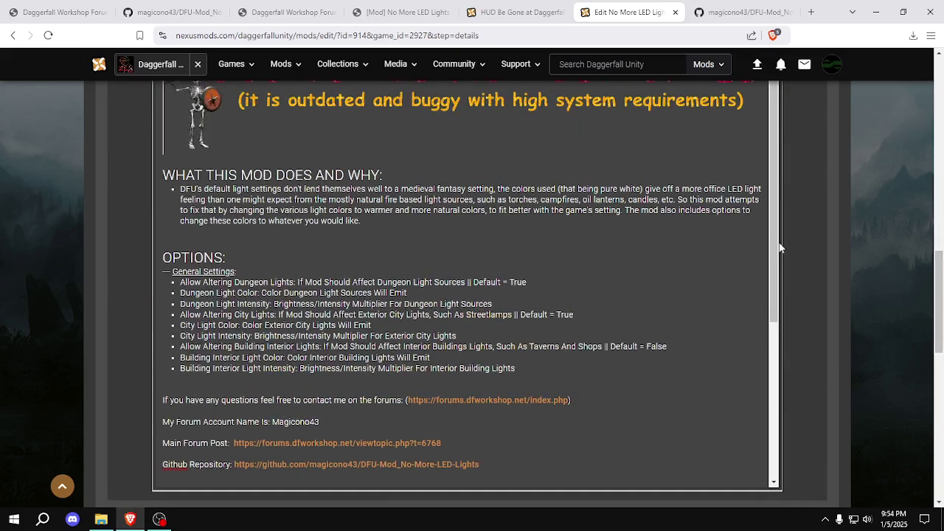
scroll(781, 282, down, 2)
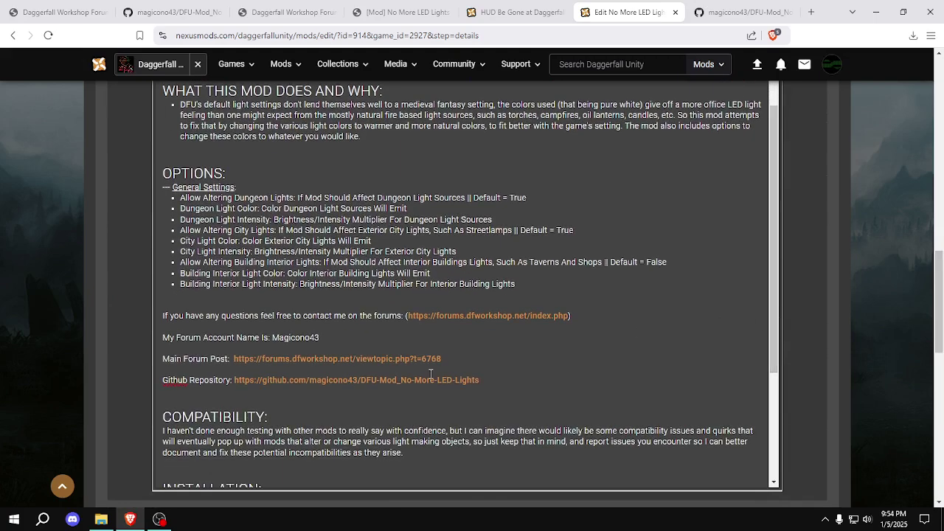
click(362, 360)
scroll(343, 221, up, 1)
click(339, 132)
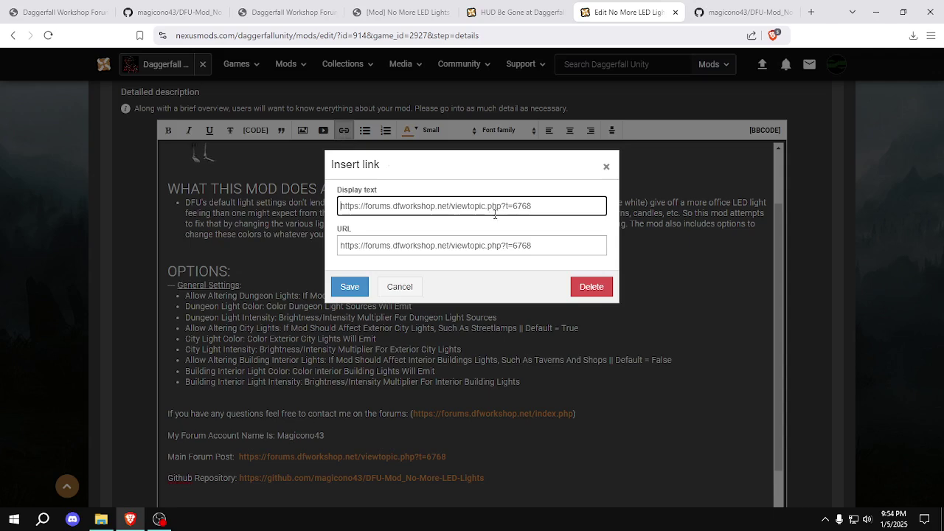
key(ctrl+a)
text(https://forums.dfworkshop.net/viewtopic.php?t=6864)
click(547, 244)
key(ctrl+a)
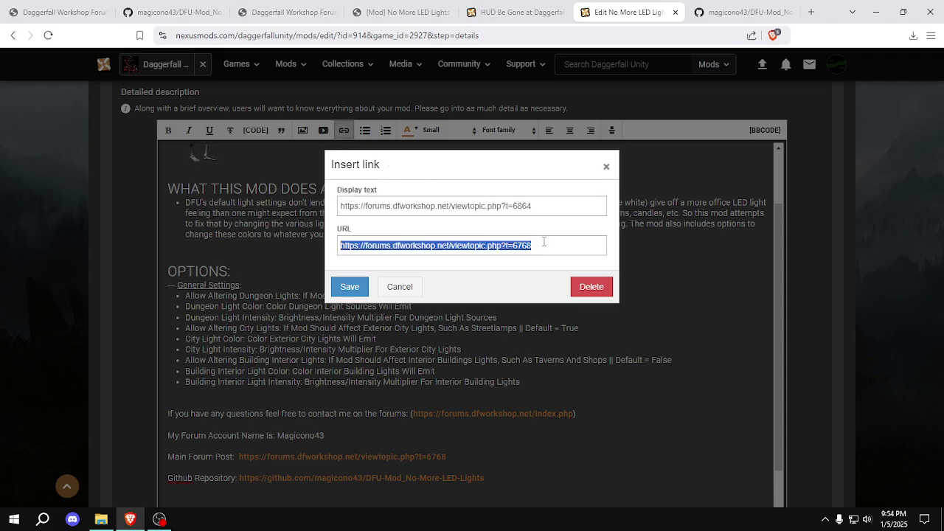
text(https://forums.dfworkshop.net/viewtopic.php?t=6864)
click(350, 286)
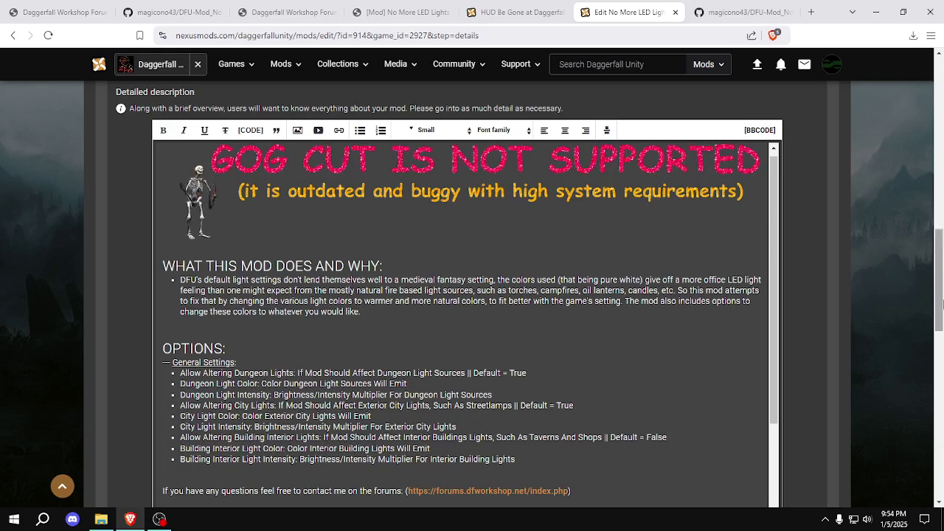
Save the mod details and dismiss the confirmation
drag(939, 280, 940, 109)
click(732, 120)
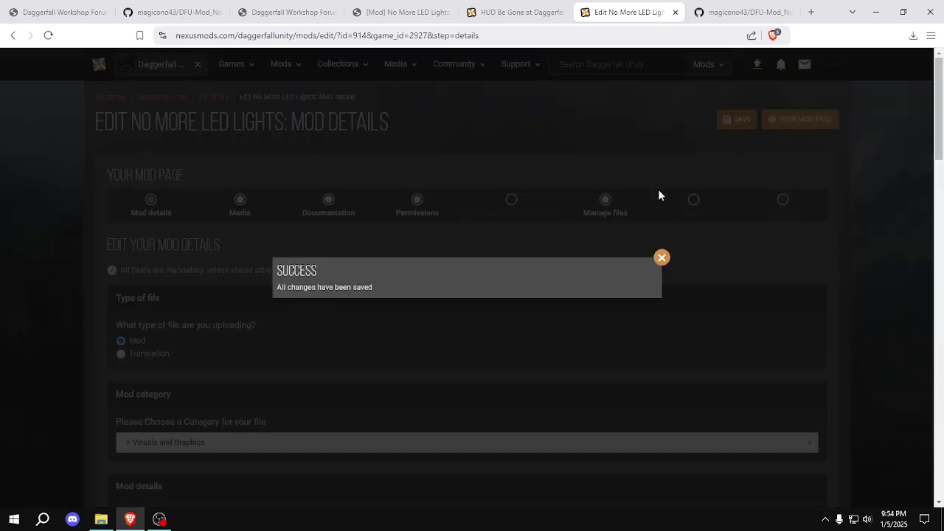
click(662, 257)
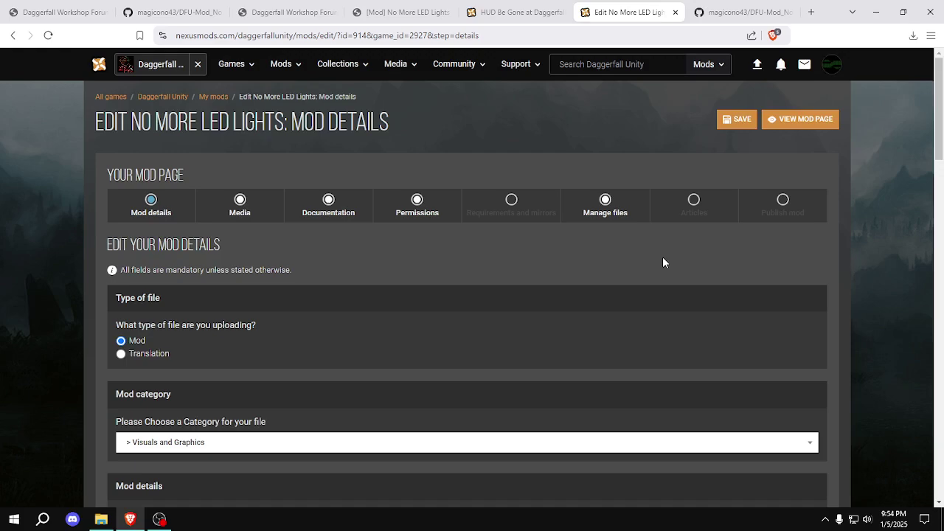
View the No More LED Lights mod page and open its posts section
click(792, 126)
drag(940, 145, 931, 180)
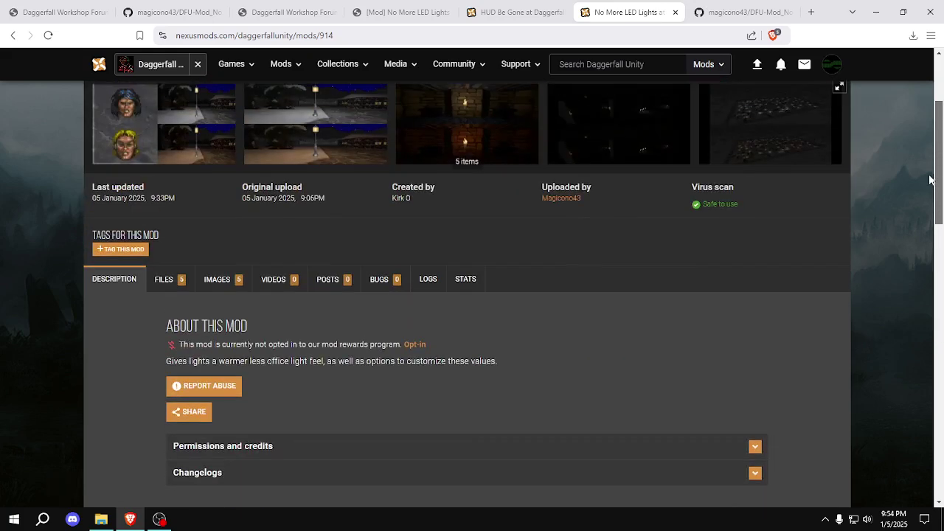
click(334, 284)
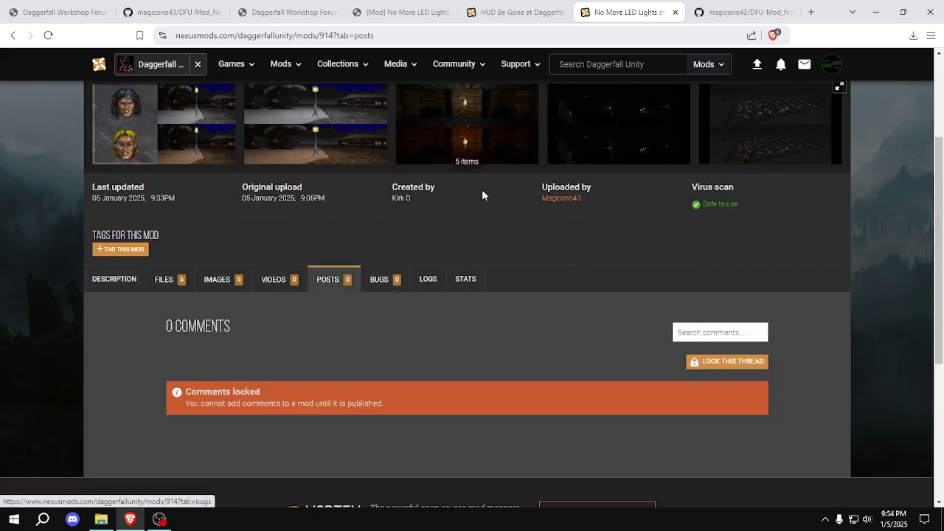
Check the wording of the sticky forum-link comment in the posts of the HUD Be Gone mod page
click(497, 13)
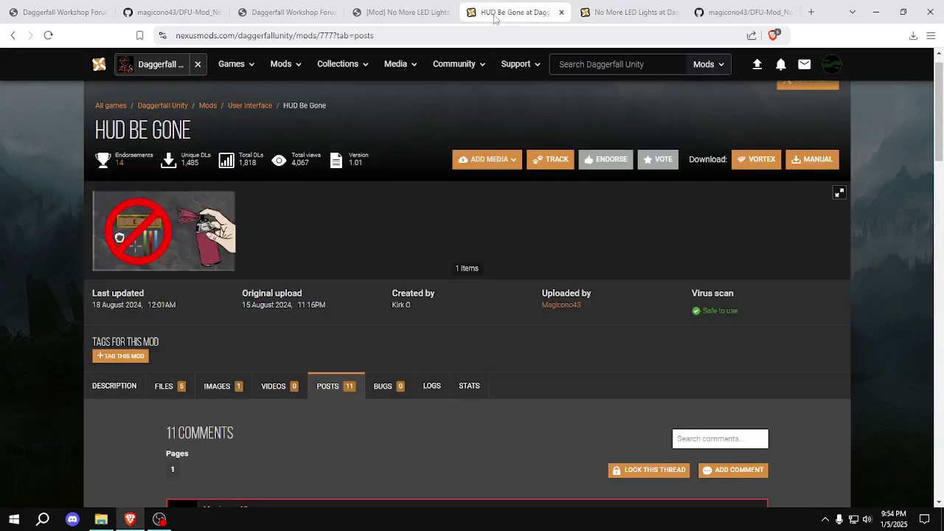
scroll(551, 346, down, 3)
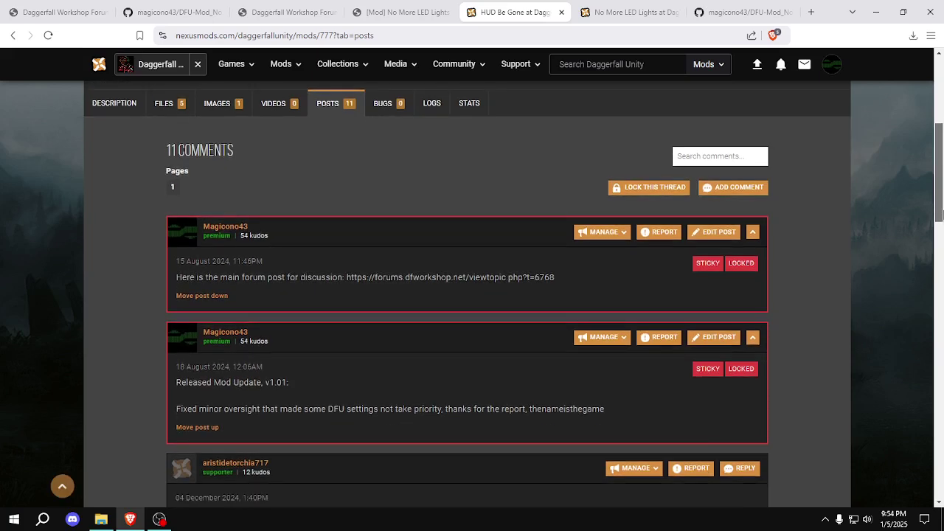
drag(559, 315, 213, 315)
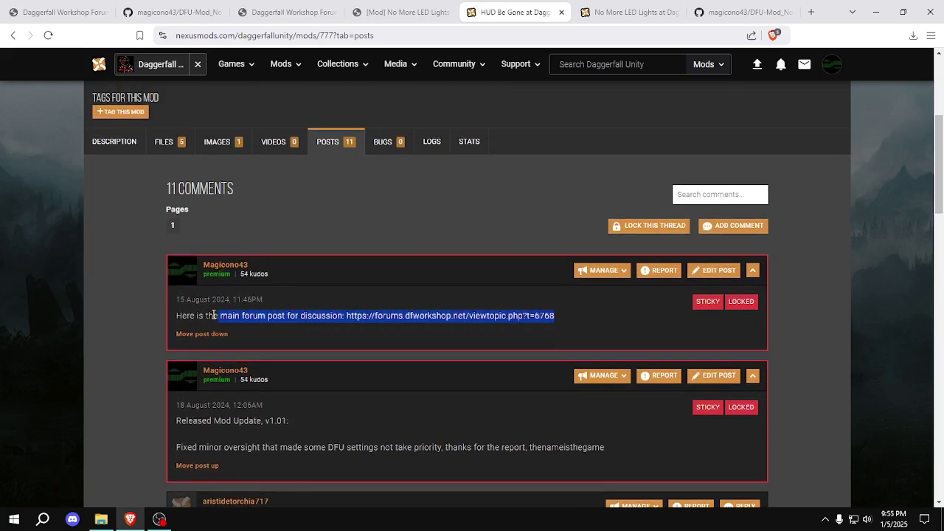
click(104, 344)
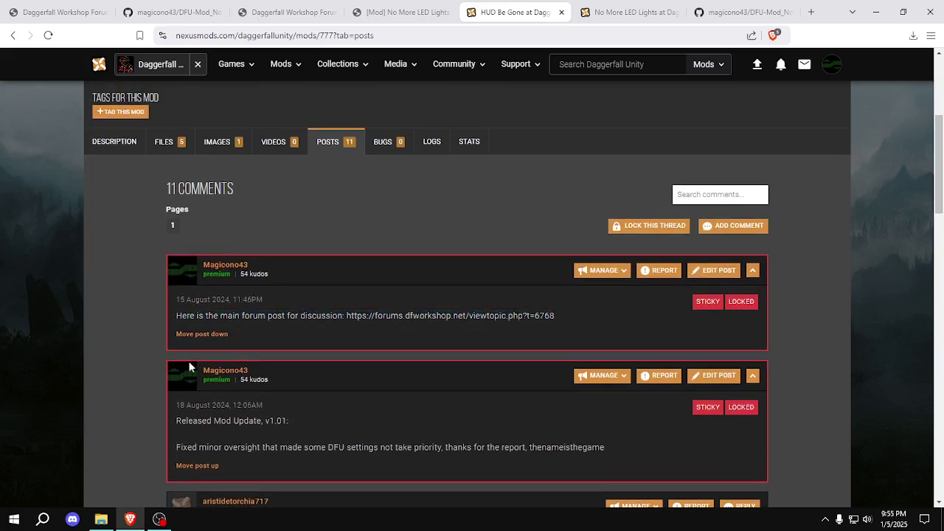
Go back to the No More LED Lights mod page and open its mod details for editing
click(618, 15)
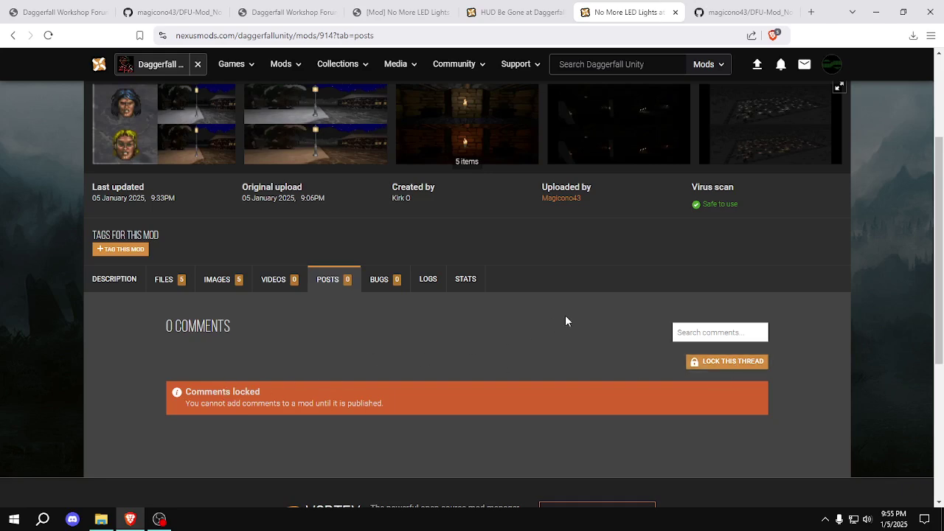
drag(942, 230, 942, 154)
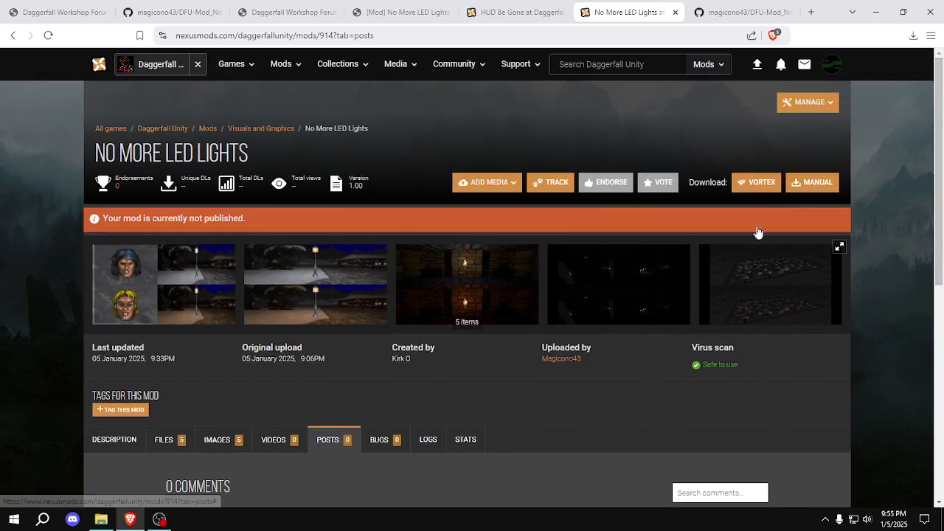
click(818, 105)
click(784, 126)
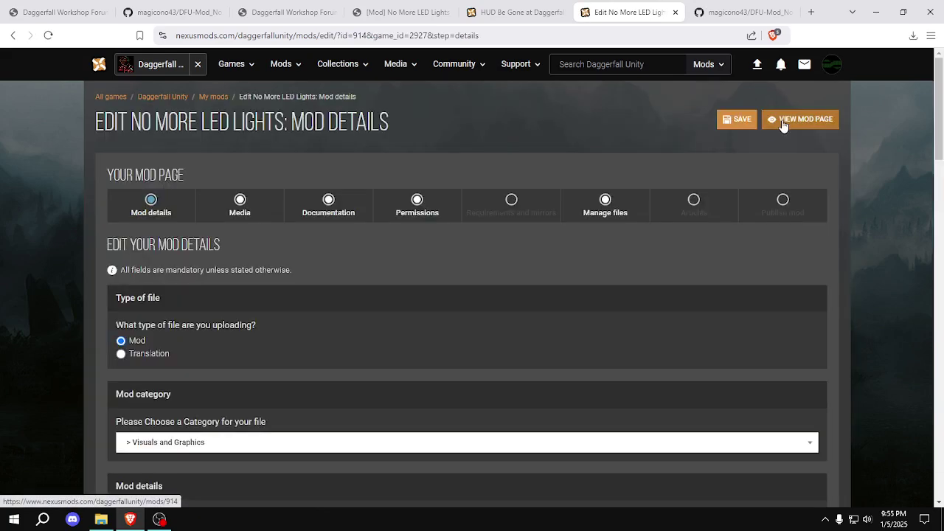
Review the mod's media, documentation and file management pages
click(237, 209)
click(331, 211)
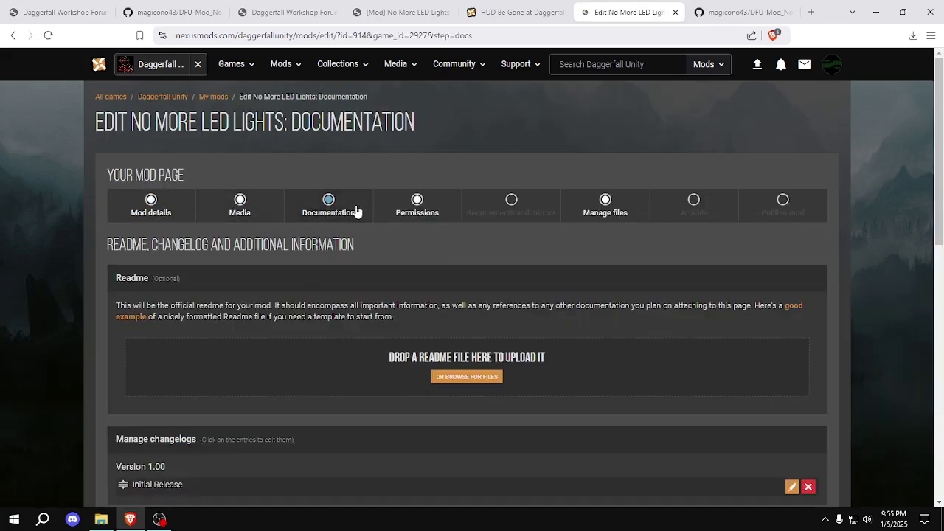
click(247, 212)
drag(939, 161, 939, 140)
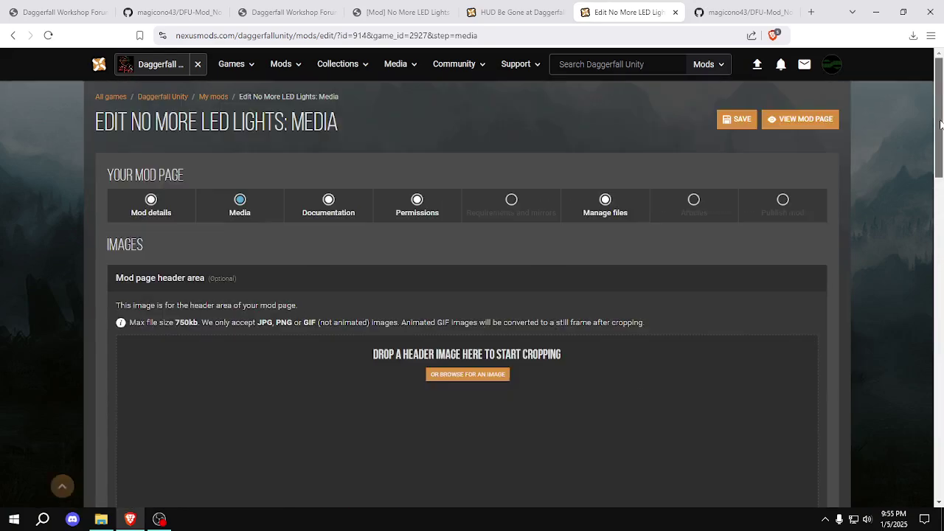
click(582, 215)
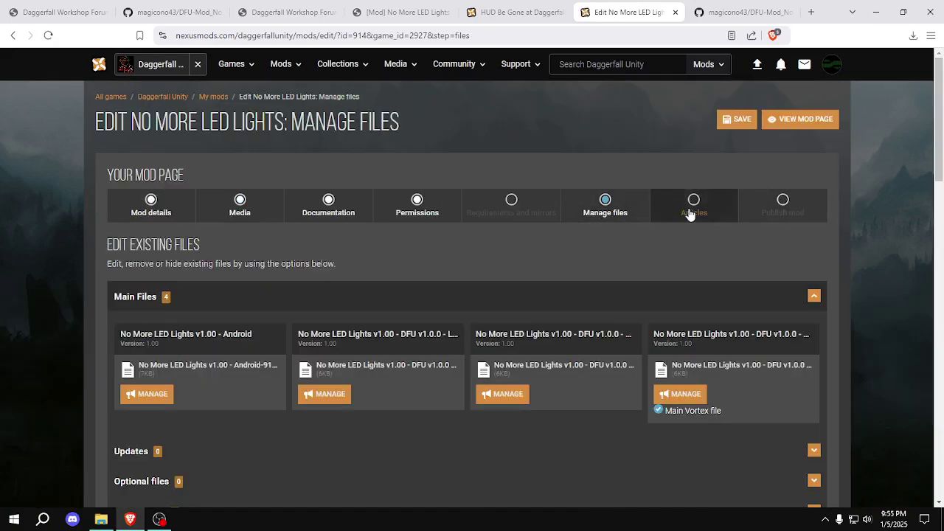
Go past the articles section and publish the No More LED Lights mod on Nexus Mods
click(693, 206)
click(783, 212)
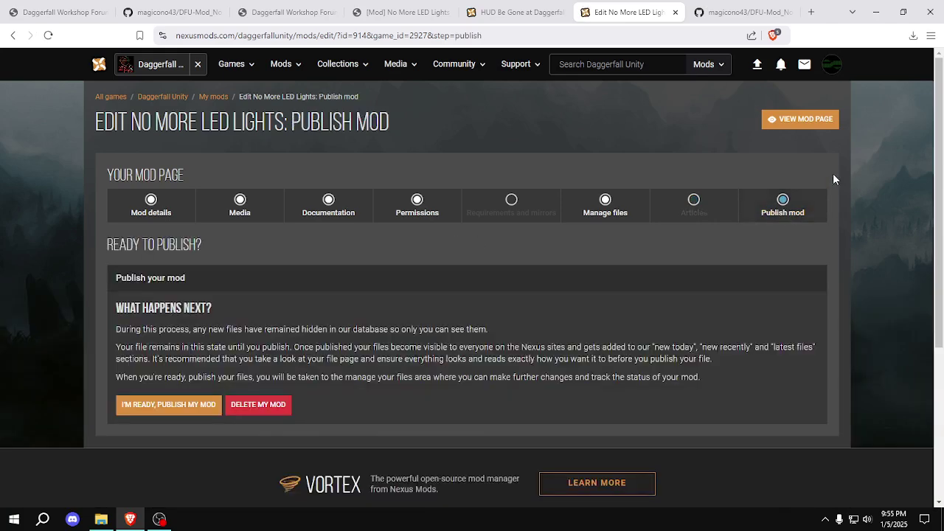
click(168, 406)
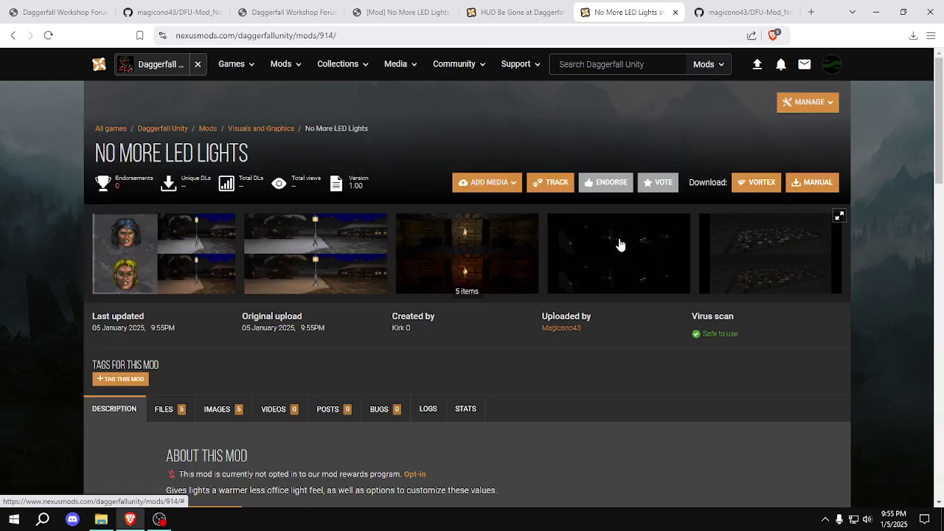
drag(940, 164, 879, 216)
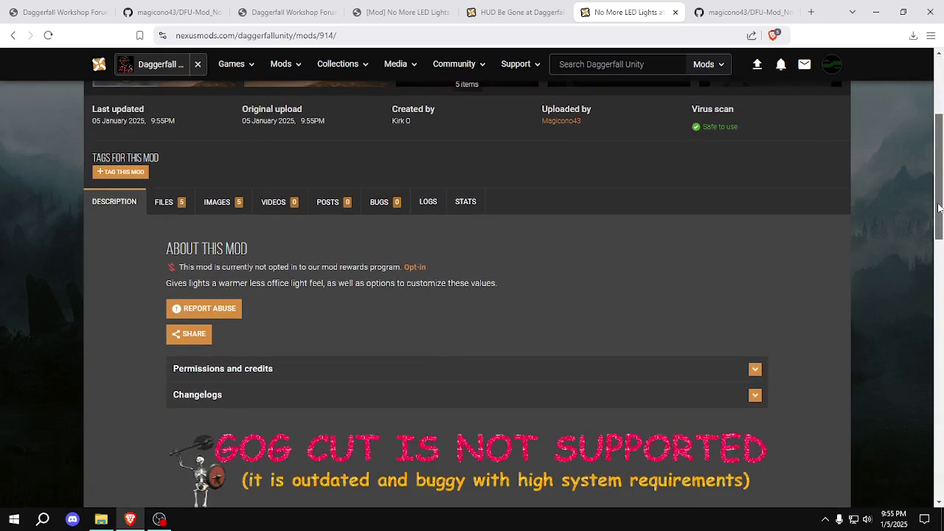
click(347, 210)
click(734, 284)
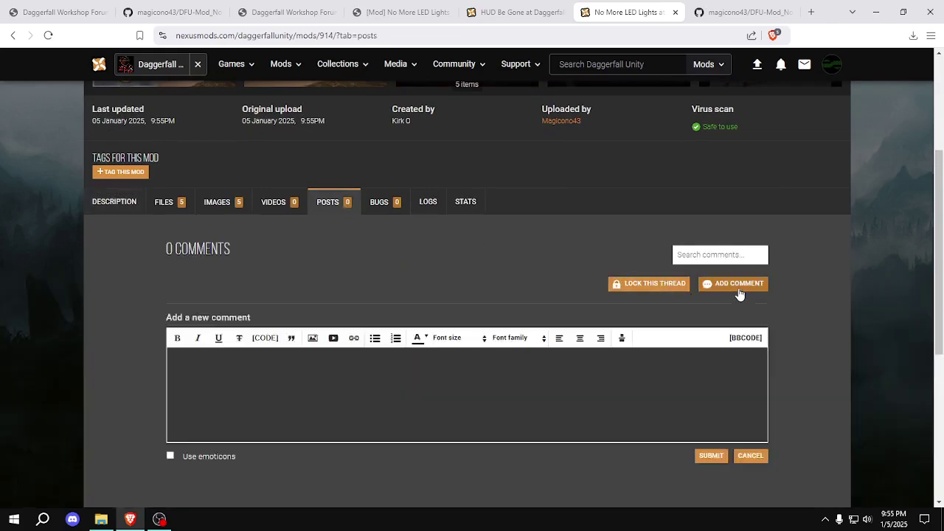
text(Here is the main forum post for discussion: https://forums.dfworkshop.net/viewtopic.php?t=6768)
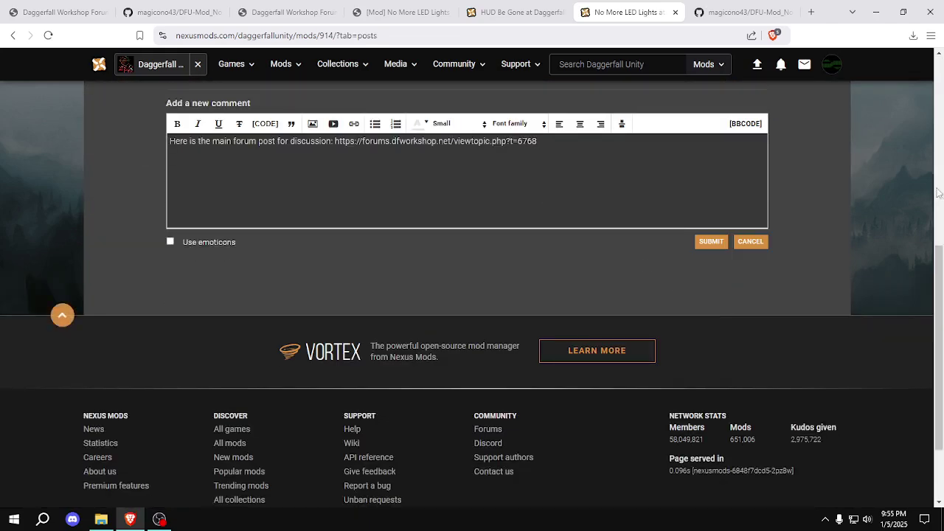
scroll(940, 197, up, 2)
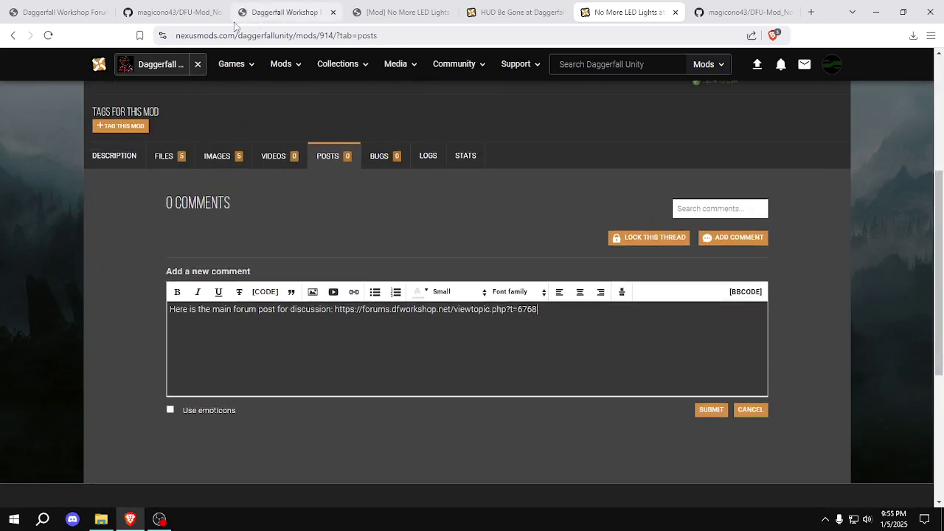
click(273, 12)
click(383, 13)
click(349, 35)
key(ctrl+c)
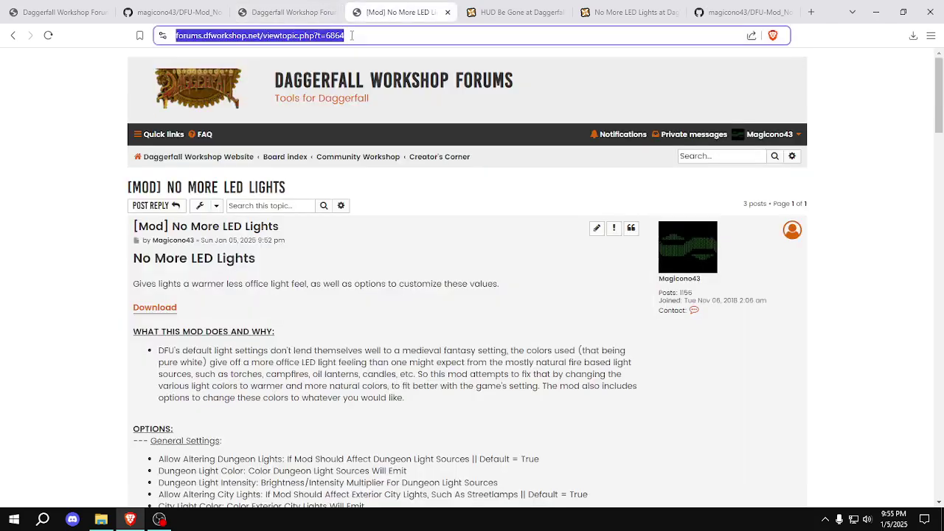
click(701, 13)
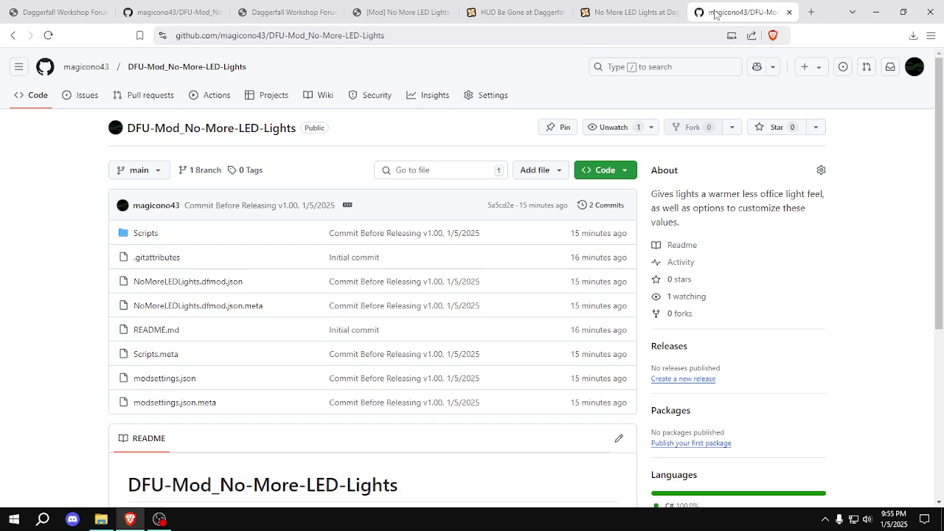
click(641, 13)
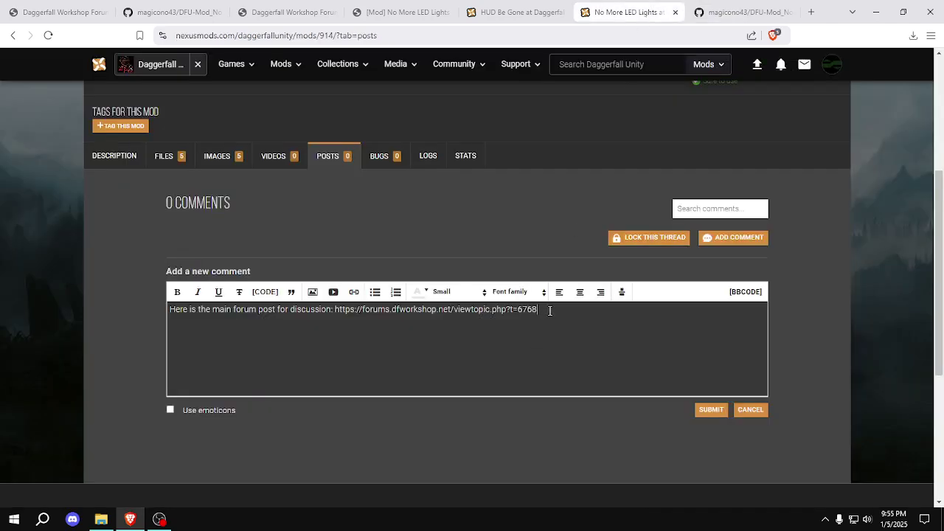
drag(337, 310, 510, 368)
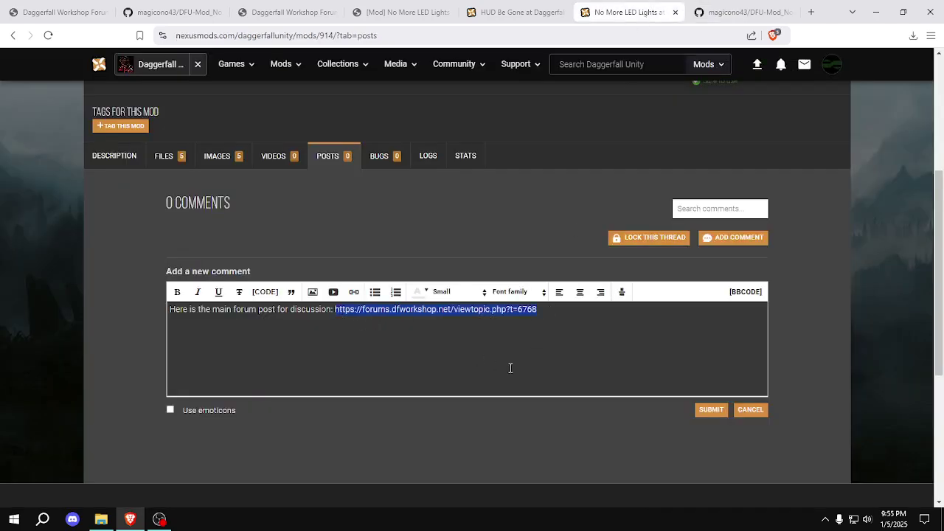
key(ctrl+v)
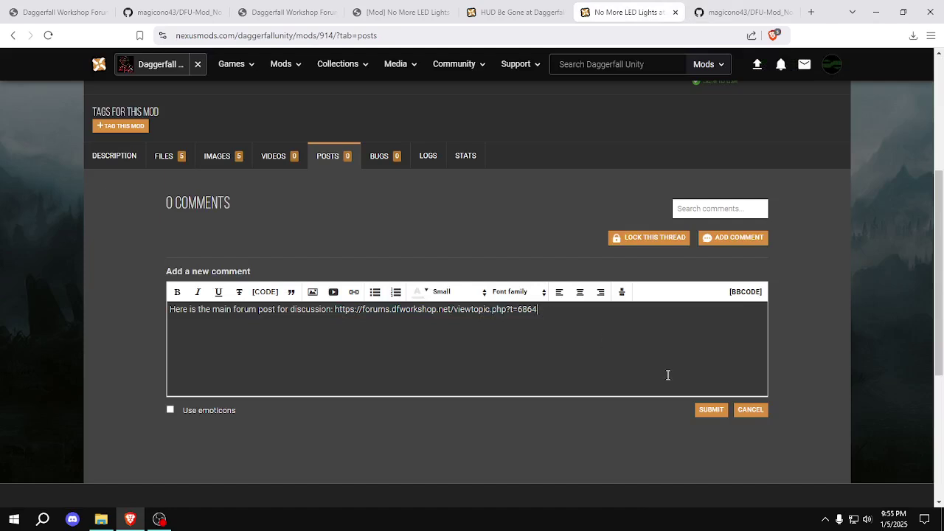
Submit the forum-link comment and make it a sticky post
click(708, 411)
click(575, 282)
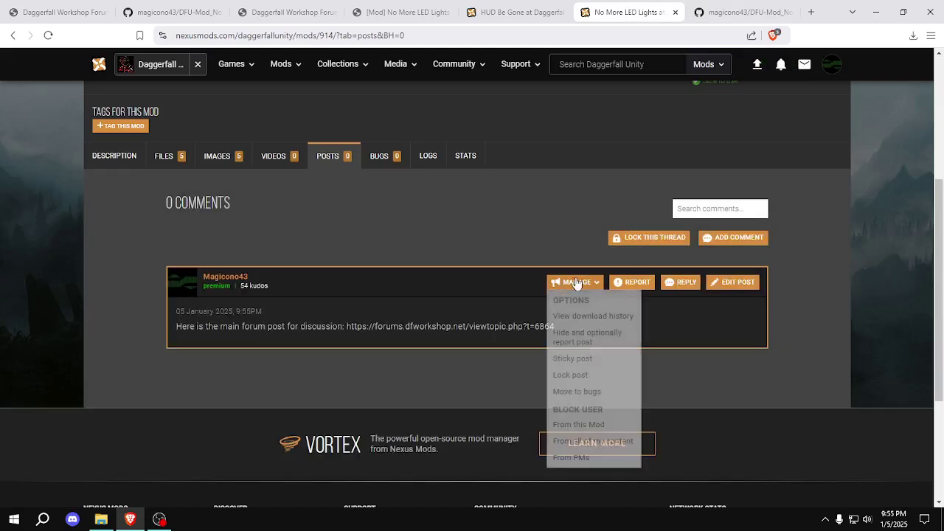
click(580, 360)
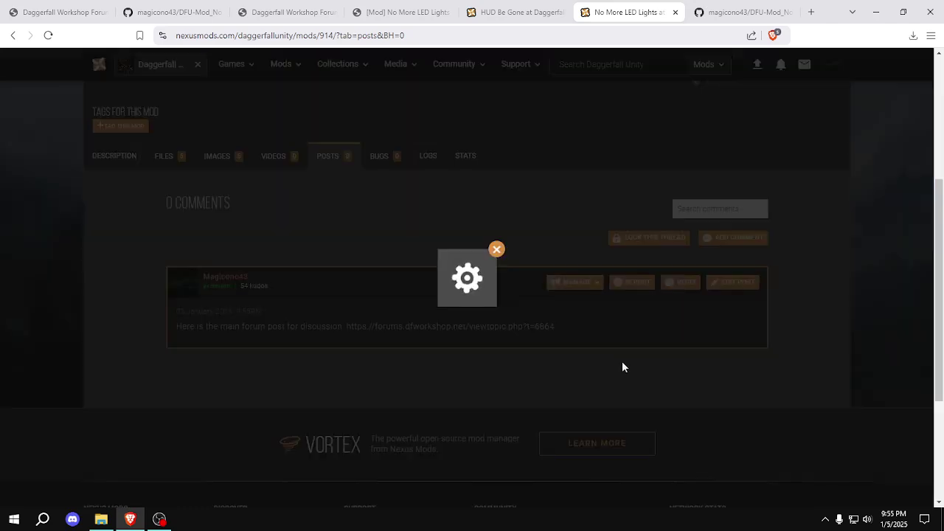
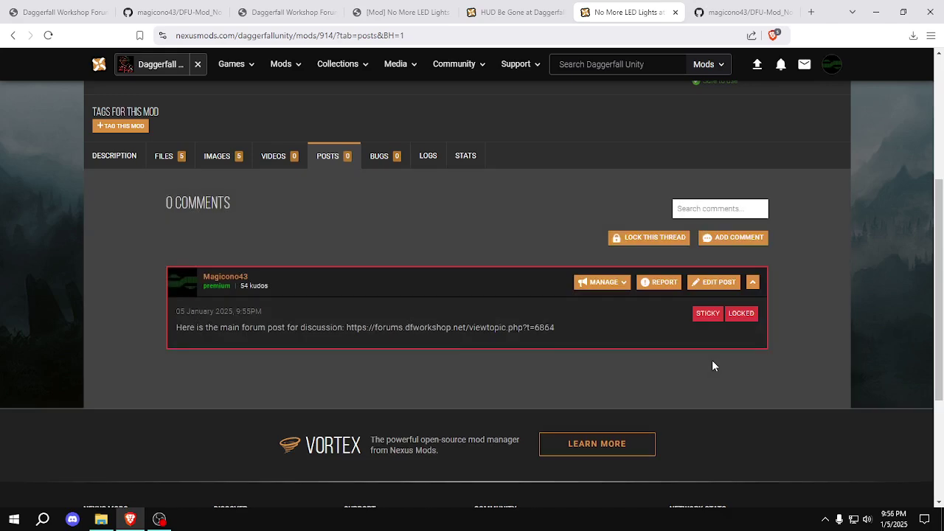
Look over the description and header of the published No More LED Lights page
drag(940, 233, 942, 336)
click(115, 279)
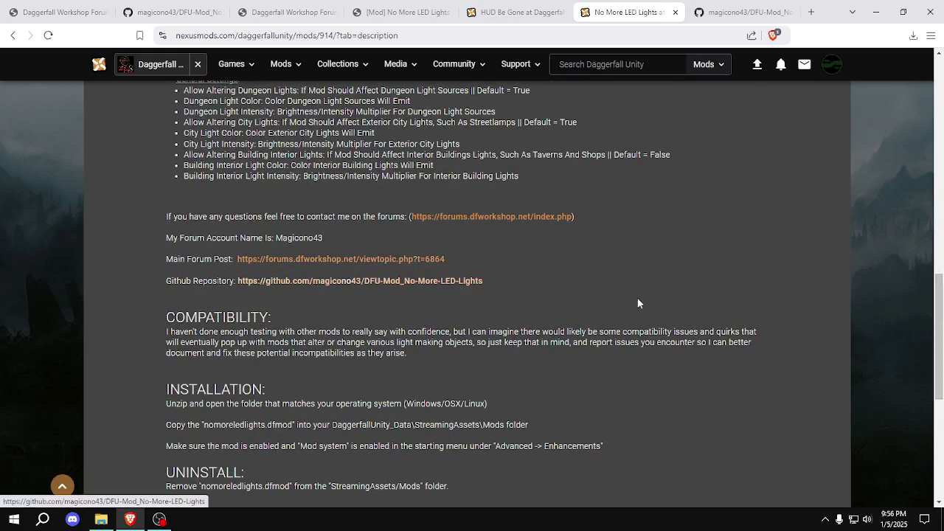
drag(942, 337, 935, 77)
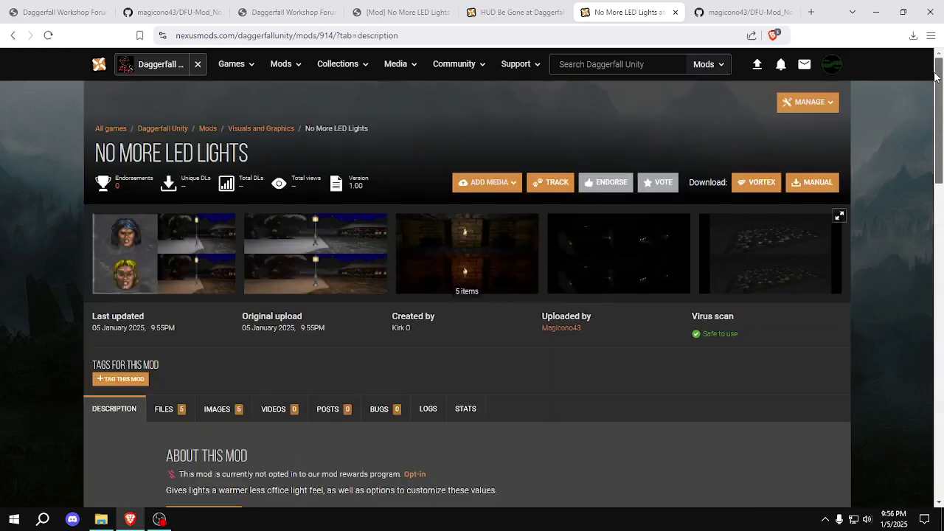
mouse_move(941, 111)
mouse_down()
mouse_move(940, 130)
mouse_move(938, 100)
mouse_up()
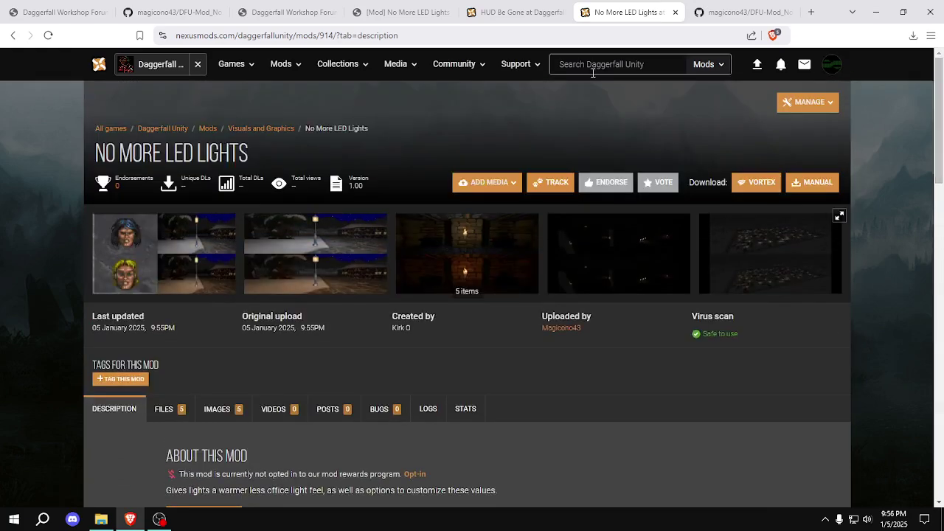
Close the HUD Be Gone mod page, its forum edit page and one GitHub repository page, and return the topic page to the board index
click(549, 15)
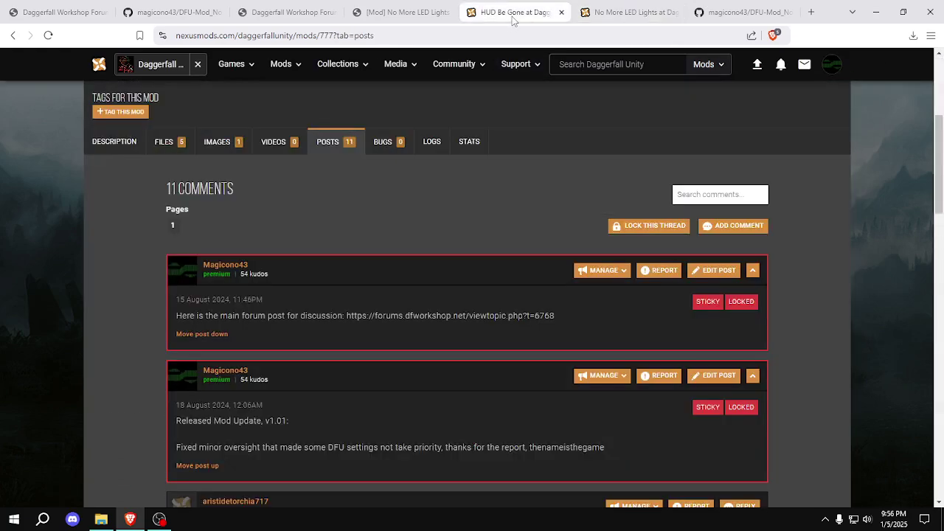
click(561, 14)
click(410, 18)
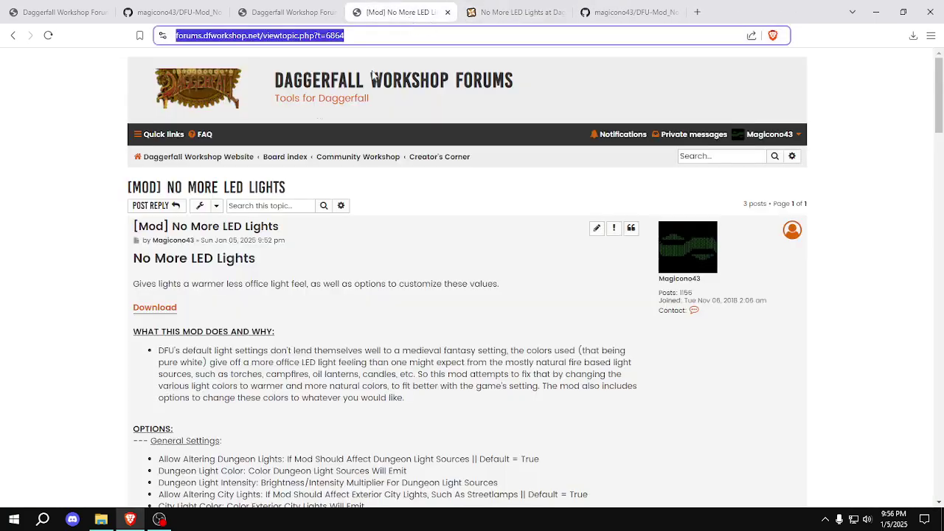
click(286, 157)
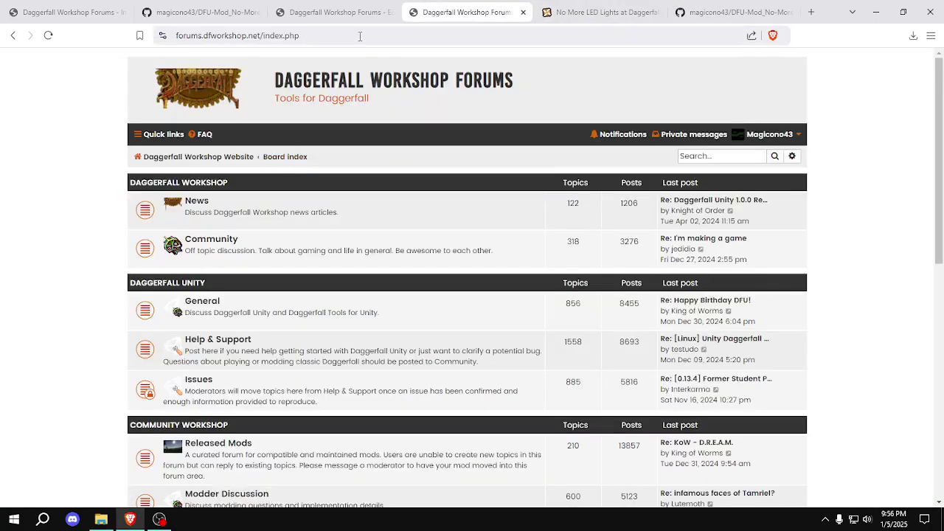
click(350, 13)
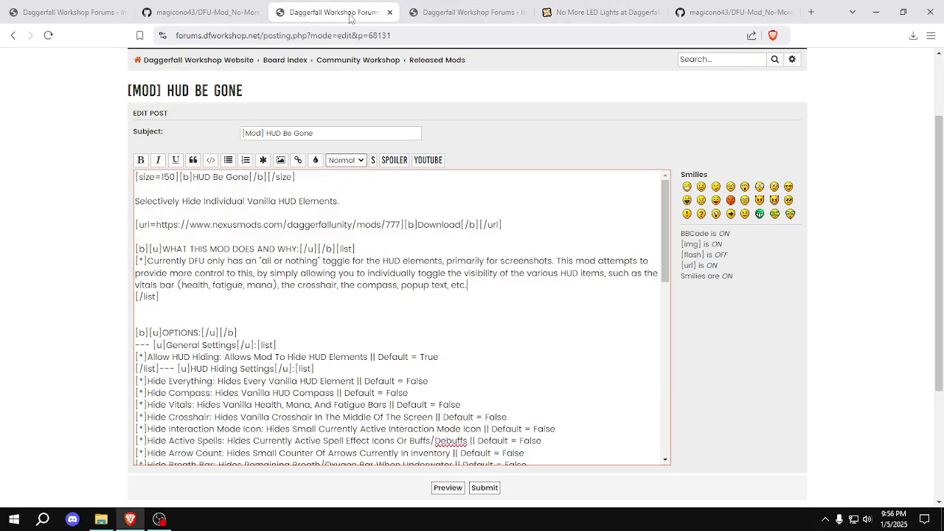
click(390, 12)
click(223, 16)
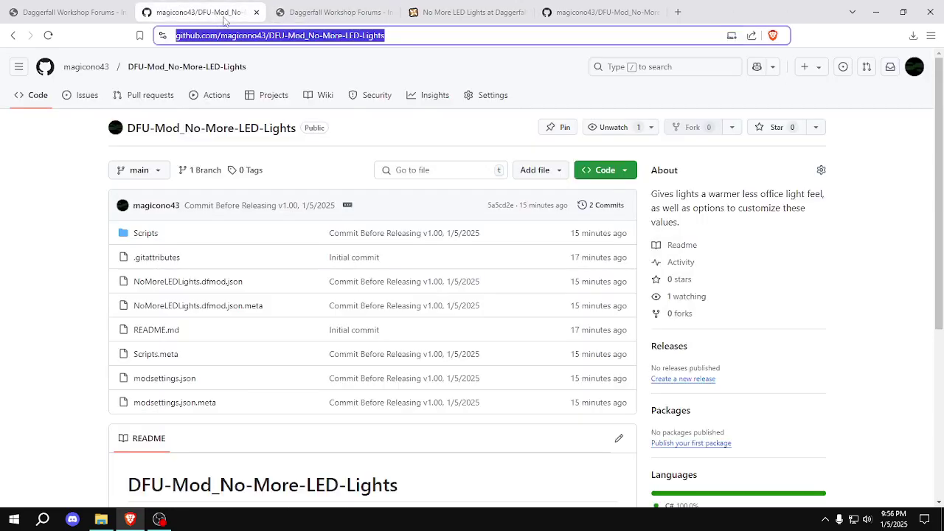
click(256, 12)
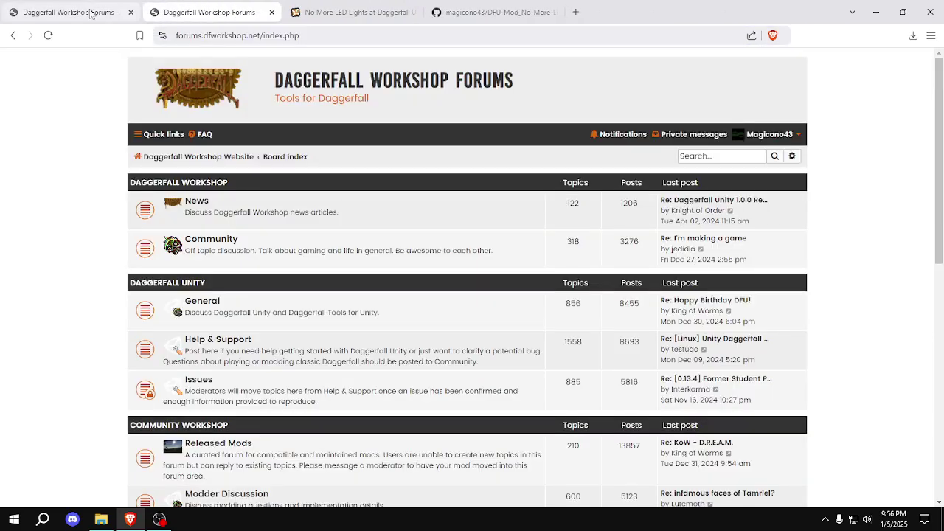
Open the No More LED Lights topic in the Creator's Corner forum and copy its address
click(211, 13)
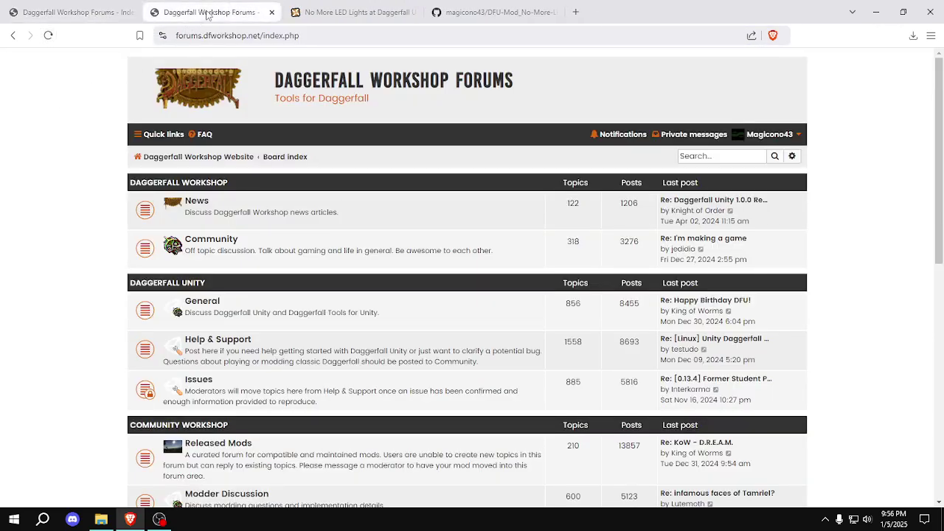
scroll(674, 308, down, 3)
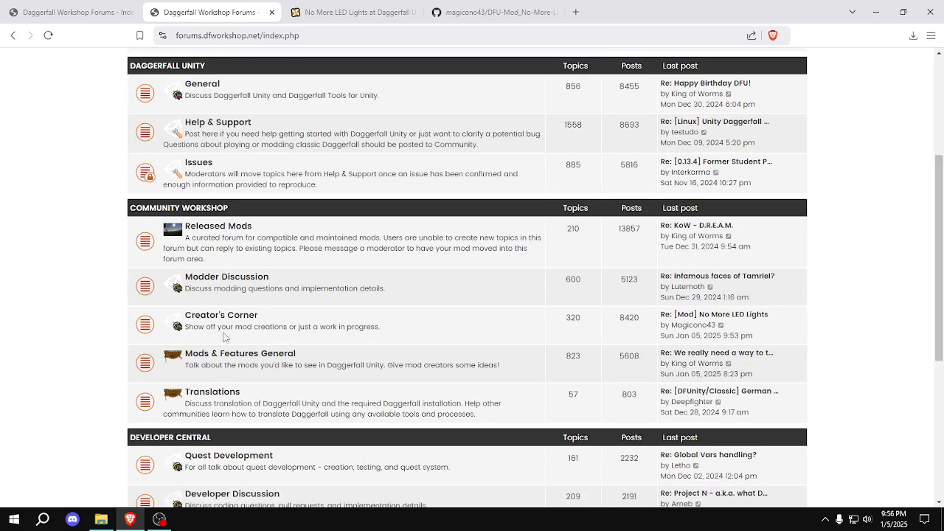
click(225, 316)
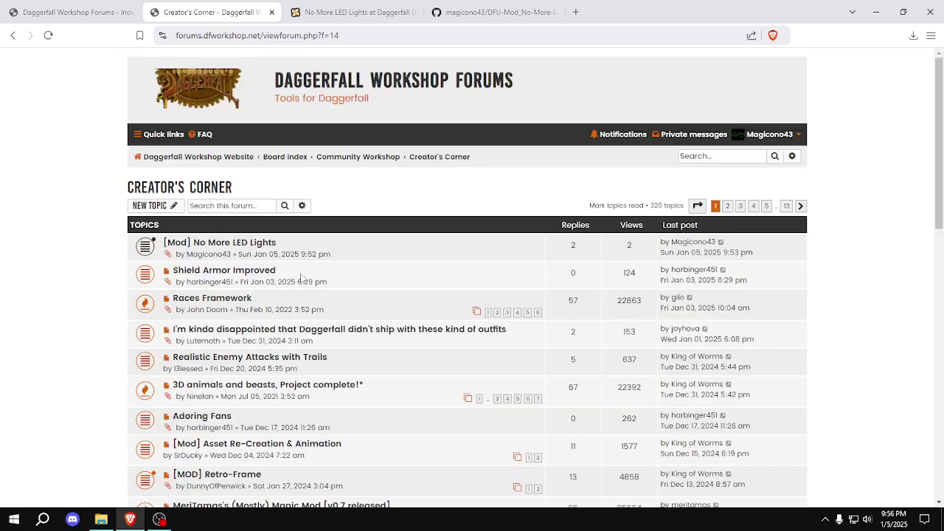
click(251, 242)
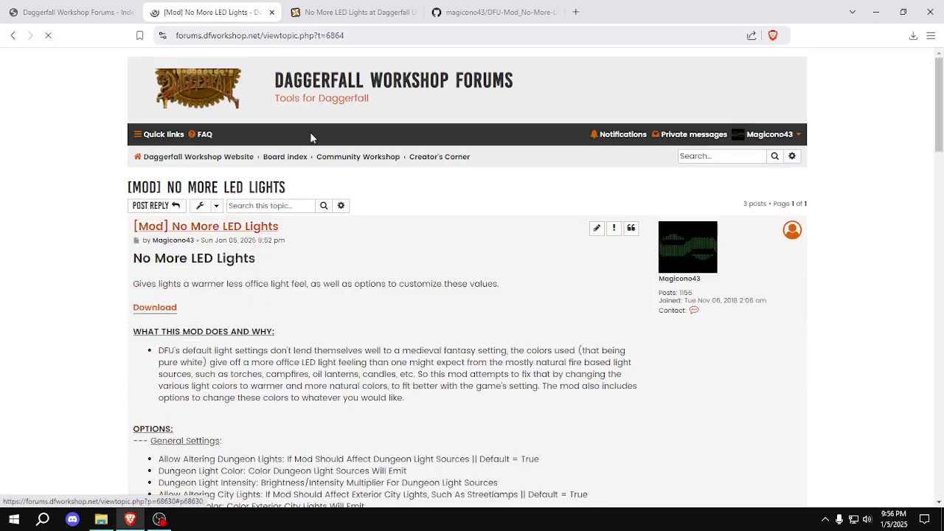
click(391, 30)
key(ctrl+c)
click(90, 135)
Close the remaining GitHub repository page, switch to Discord and open the mod-general channel of the Lysandus' Tomb server
click(493, 13)
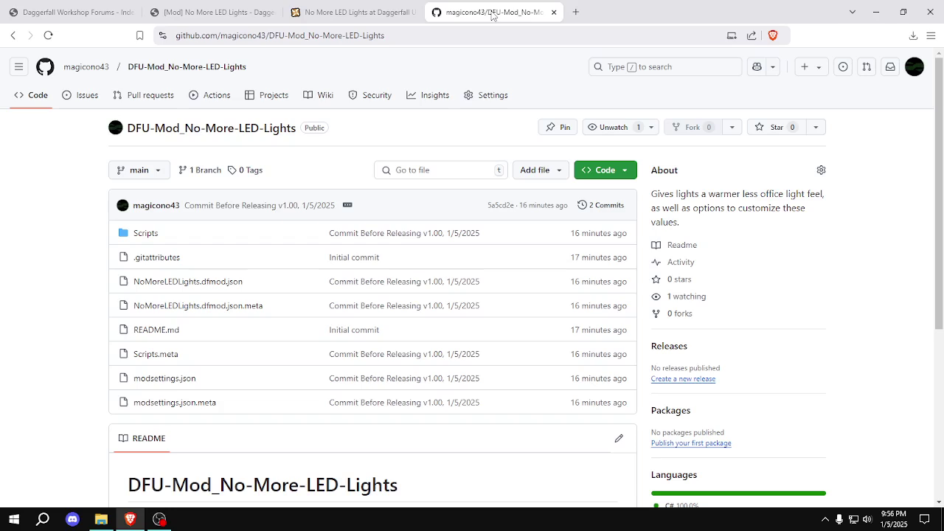
click(554, 13)
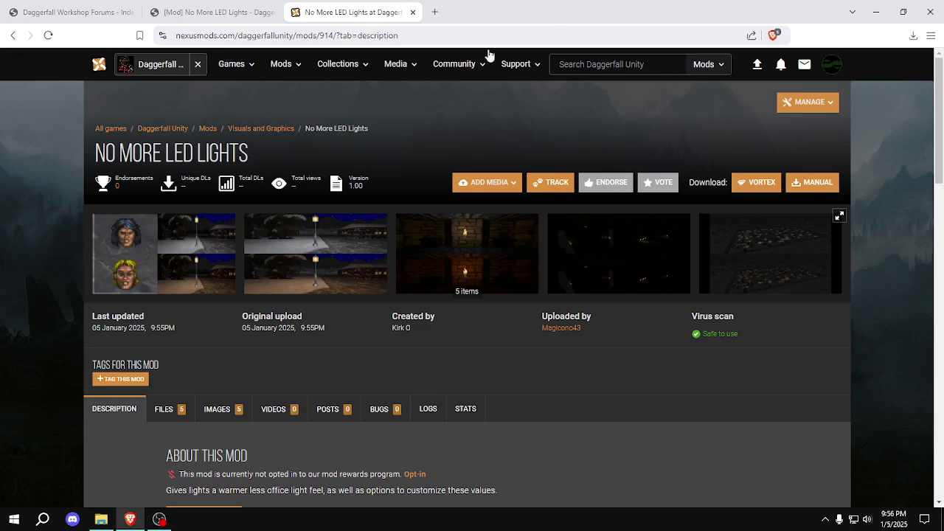
click(130, 519)
click(72, 520)
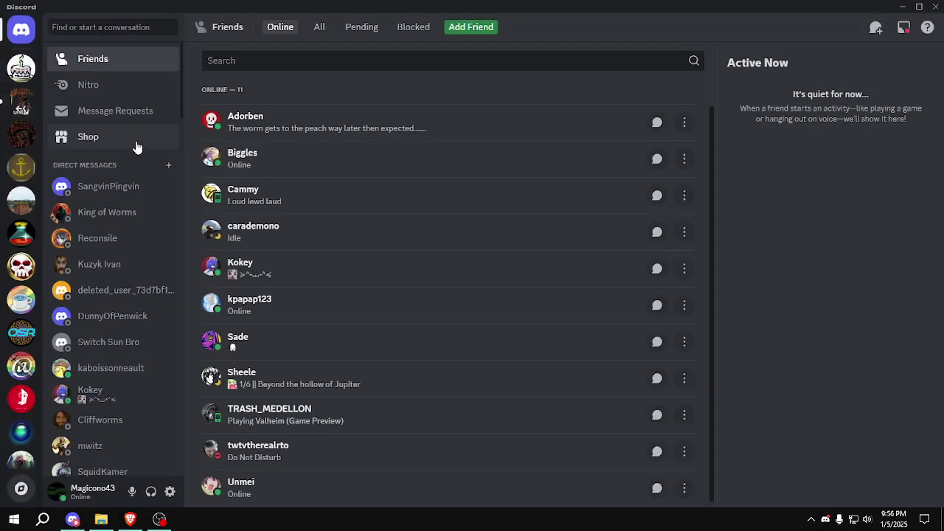
click(22, 100)
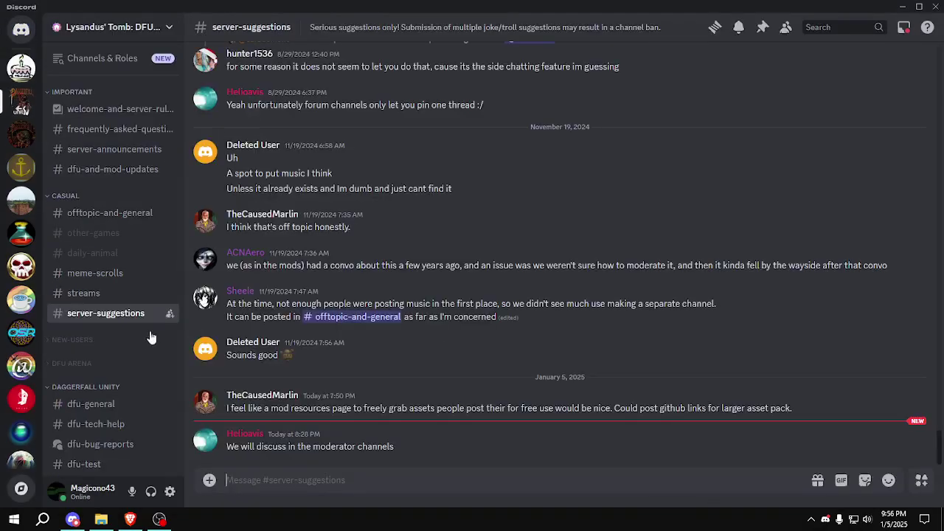
drag(180, 214, 178, 346)
click(111, 326)
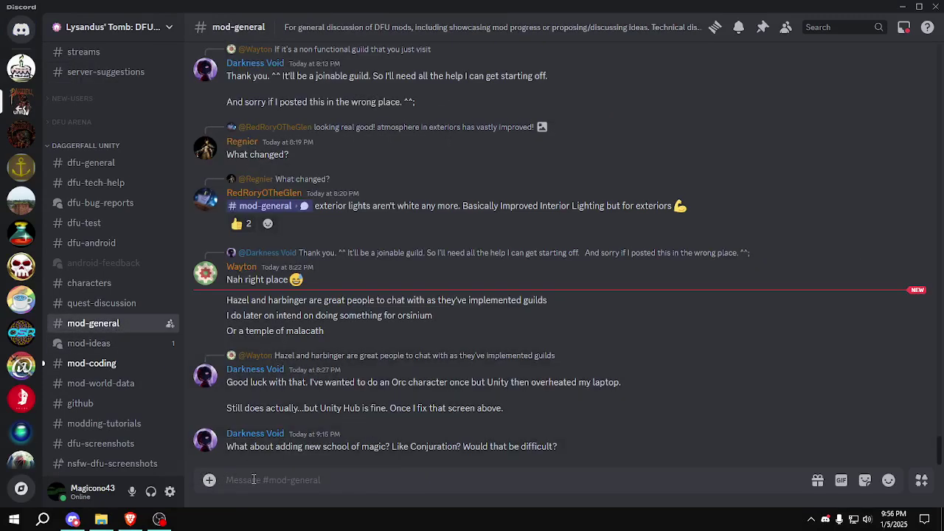
Post a message in mod-general mentioning the member matching "jeh", asking "Mind moving this to release mods?:" followed by the copied forum topic link
text(@jeh)
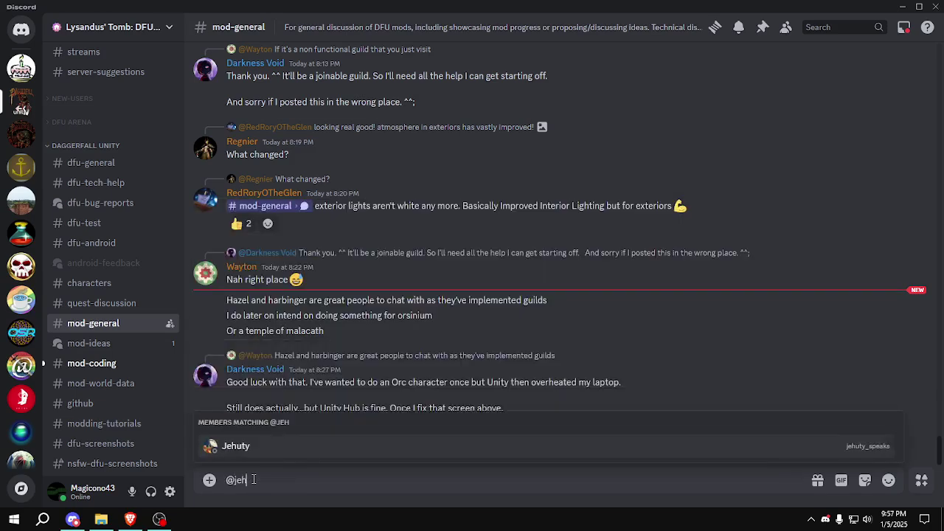
key(Tab)
text(M)
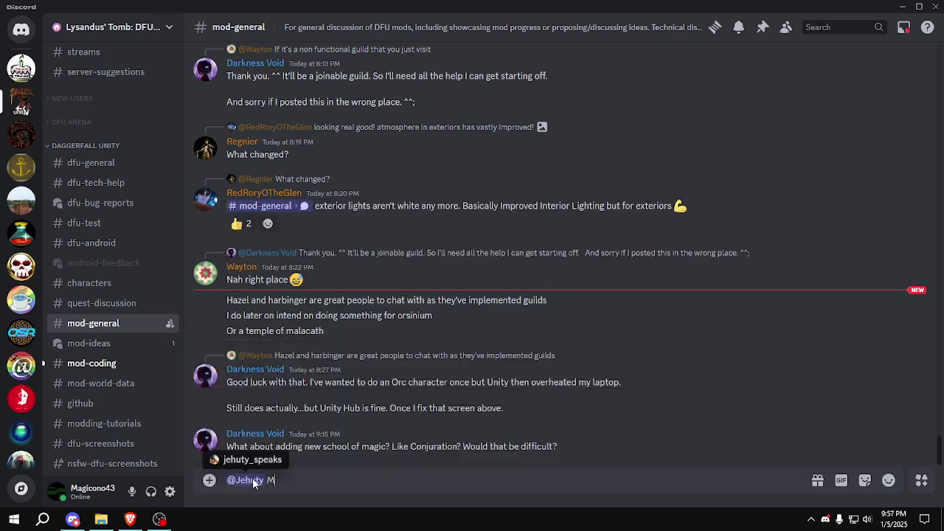
text(ind moving this to release mods)
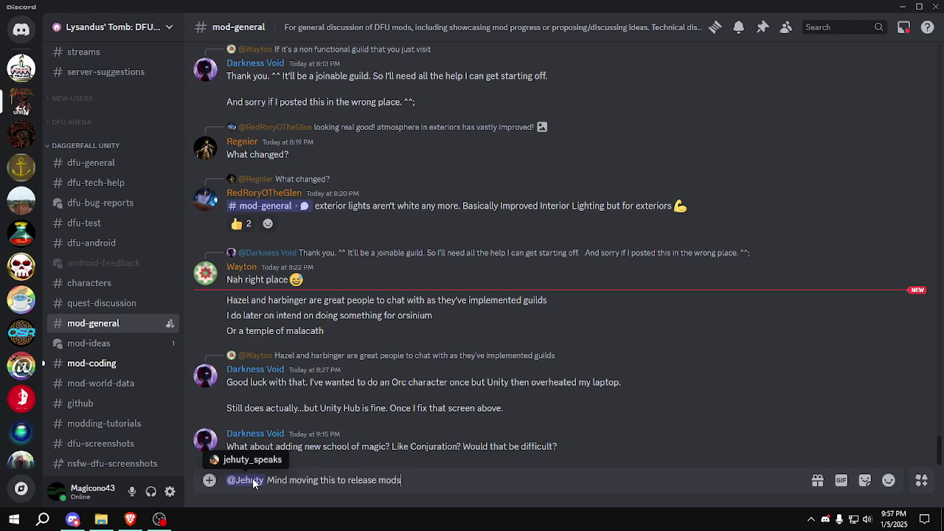
text(?:)
key(ctrl+v)
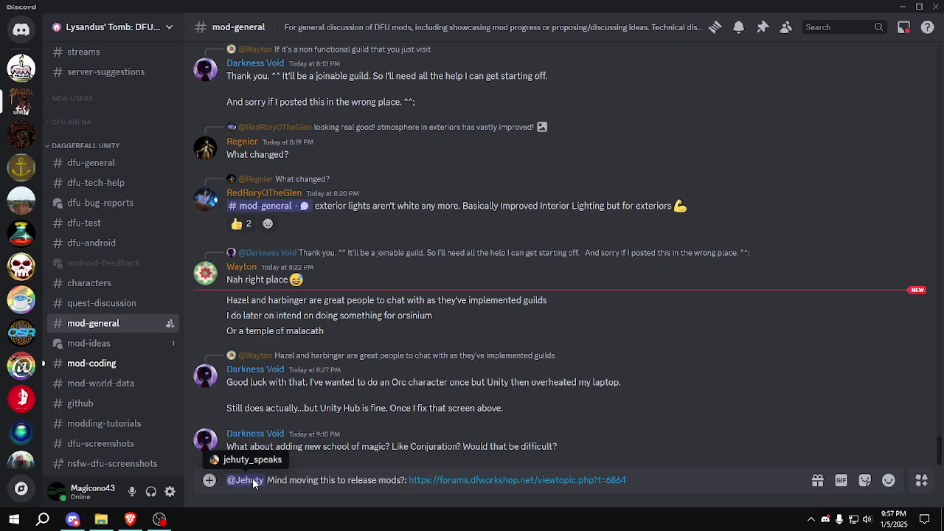
key(Return)
Post the follow-up message "Thanks as usual" in mod-general
text(Th)
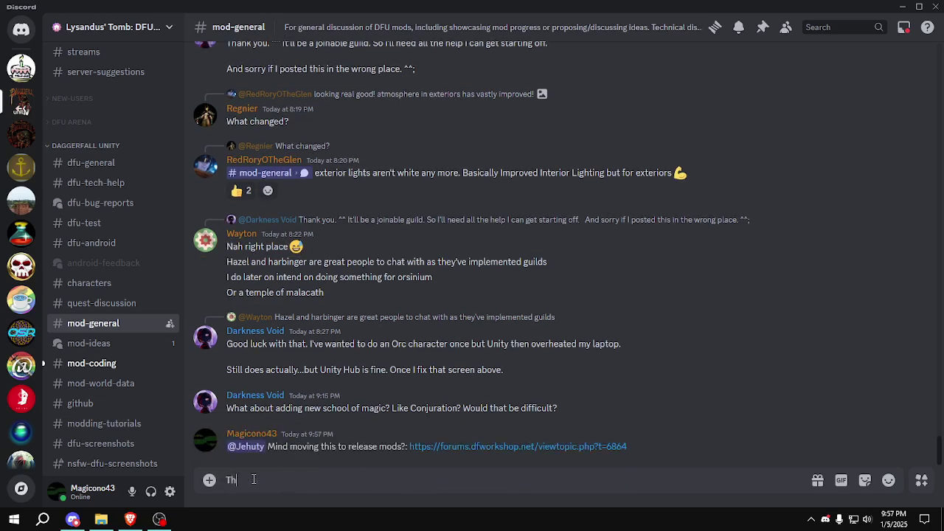
text(anks as suu)
text(usu)
key(Return)
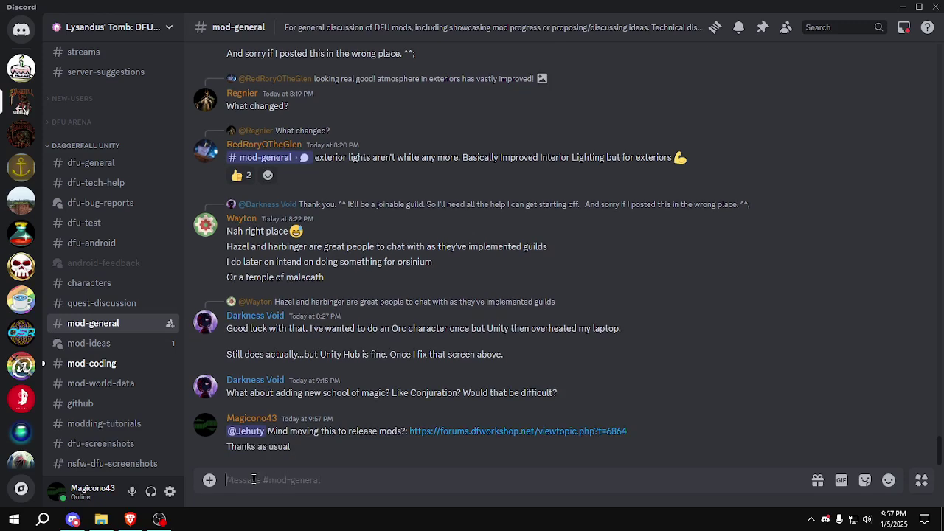
Visit the mod-coding, mod-world-data, mod-ideas and server-suggestions channels, and open the dfu-and-mod-updates channel
click(105, 366)
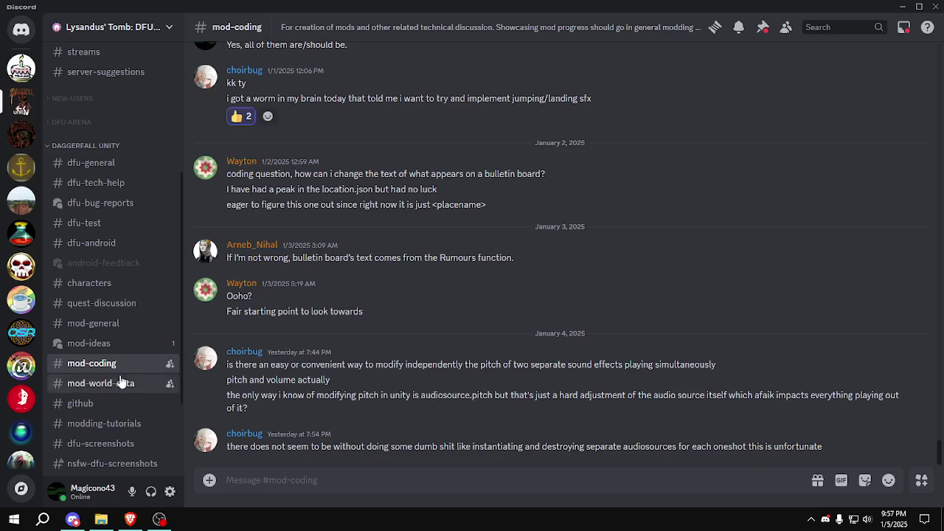
click(121, 382)
click(87, 343)
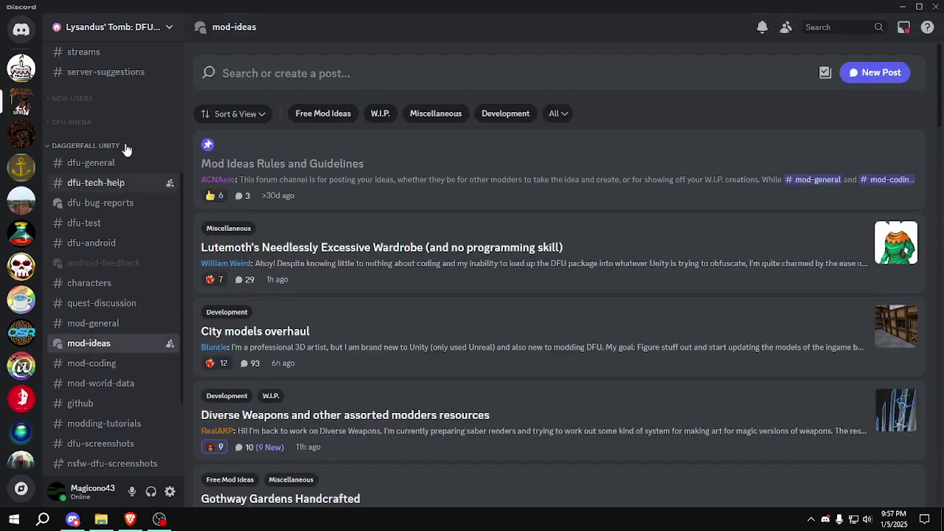
click(113, 77)
scroll(182, 236, up, 3)
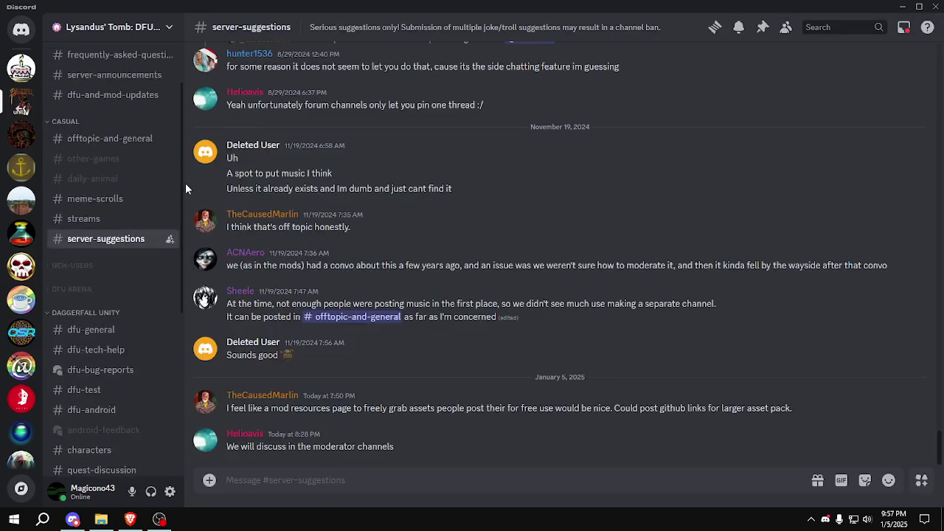
scroll(183, 162, up, 2)
click(118, 162)
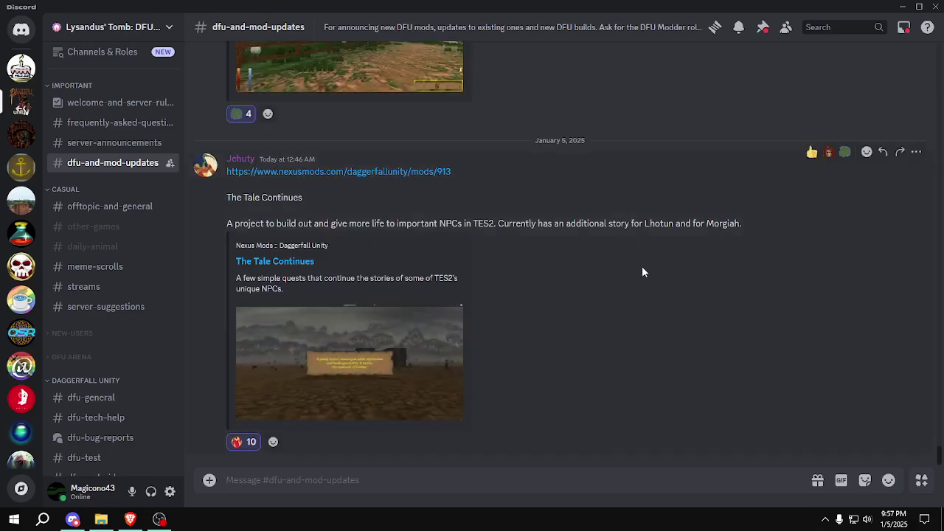
Look back through the older mod announcements in dfu-and-mod-updates for an earlier release post of one's own
scroll(734, 352, up, 10)
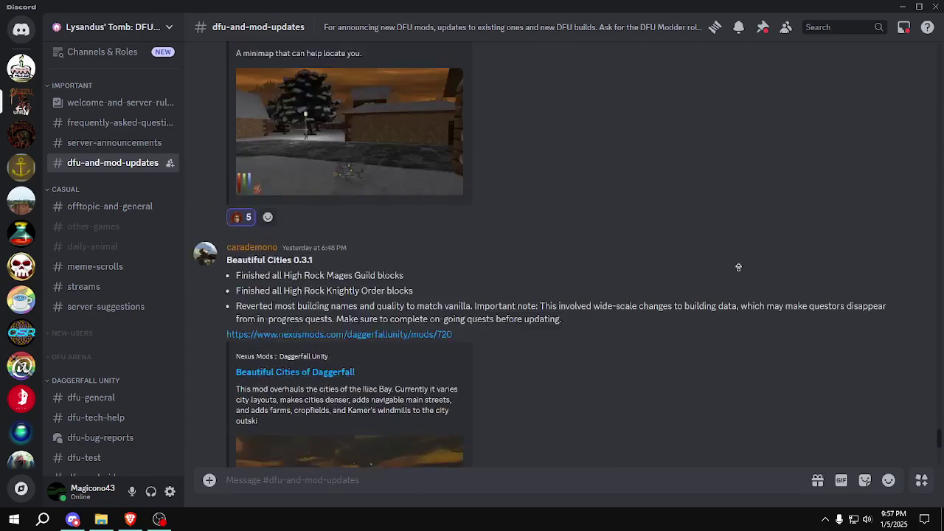
scroll(756, 279, up, 6)
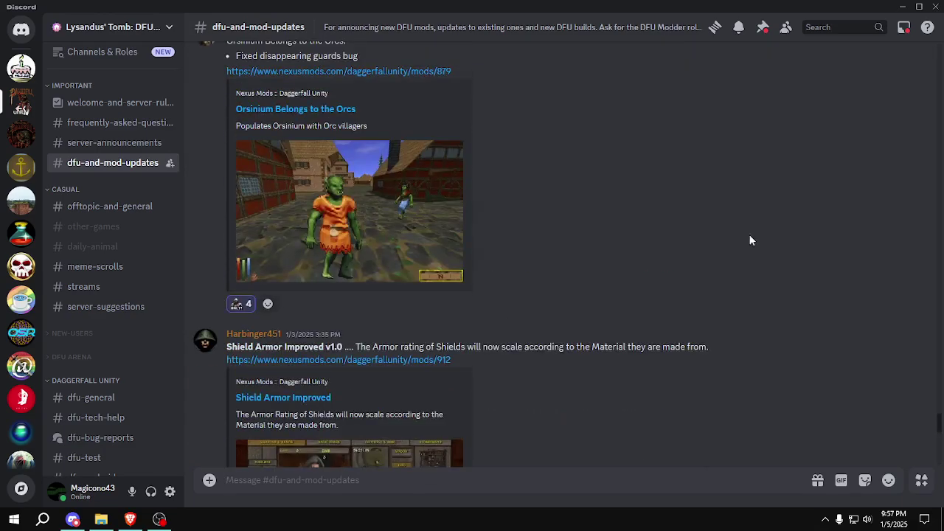
scroll(748, 298, up, 8)
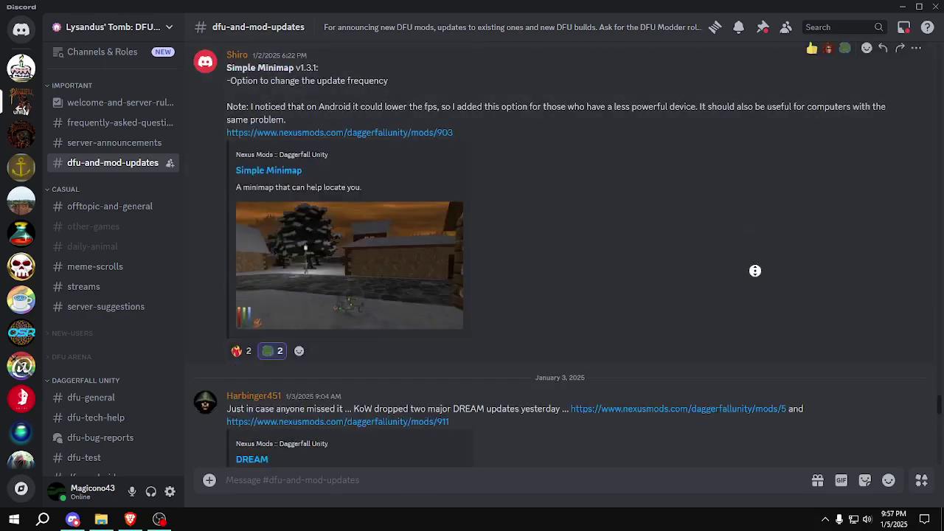
scroll(756, 271, up, 10)
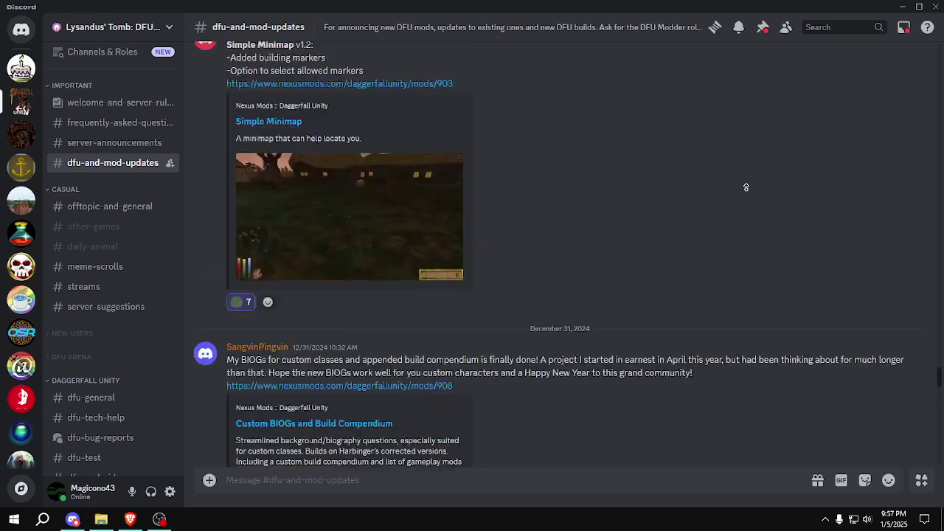
scroll(748, 228, up, 3)
scroll(750, 267, up, 10)
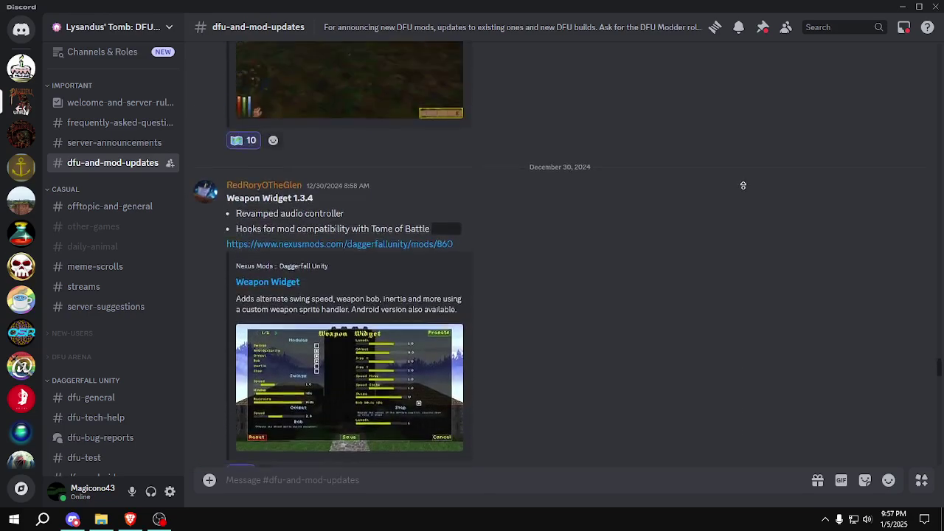
scroll(736, 221, up, 10)
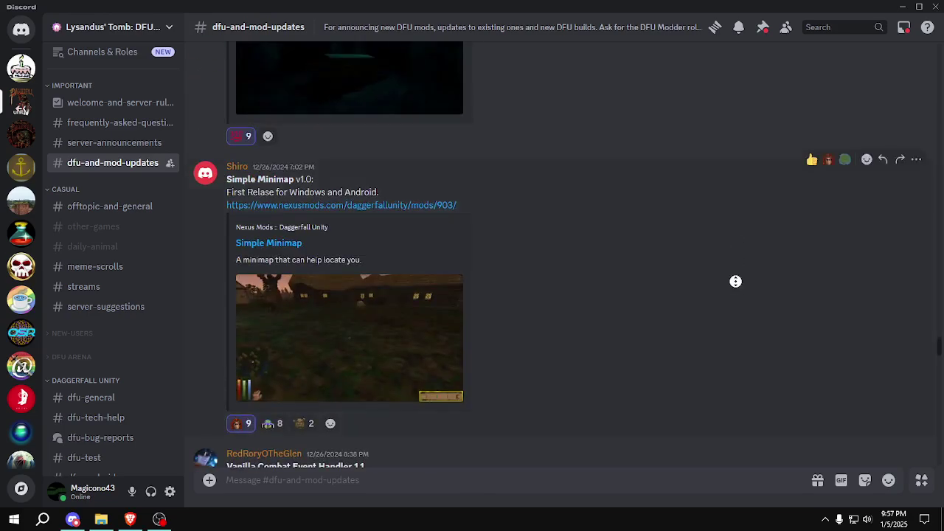
scroll(745, 244, up, 10)
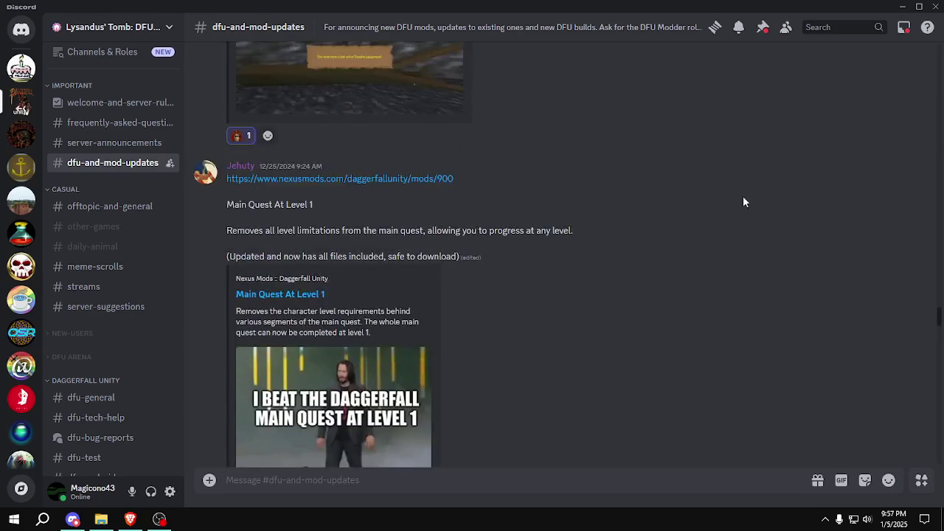
scroll(741, 207, up, 5)
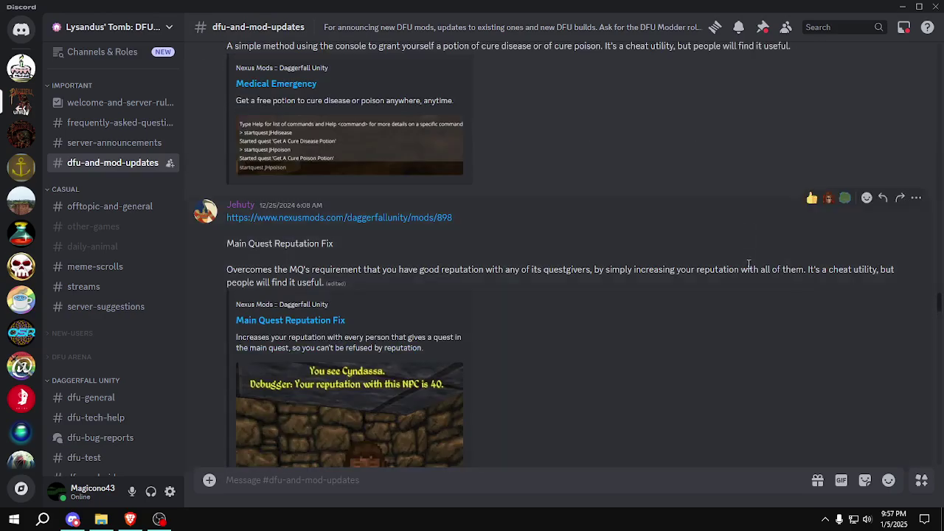
scroll(746, 222, up, 5)
scroll(741, 191, up, 5)
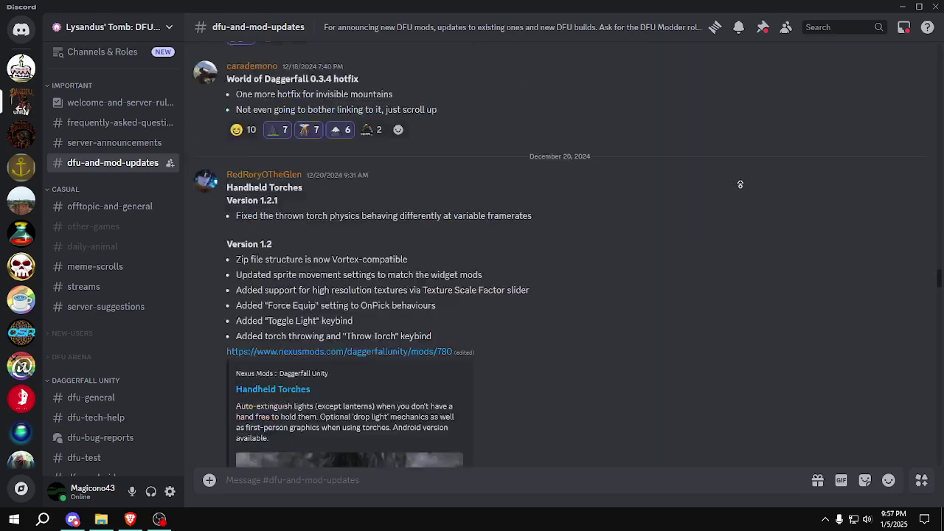
scroll(739, 221, up, 15)
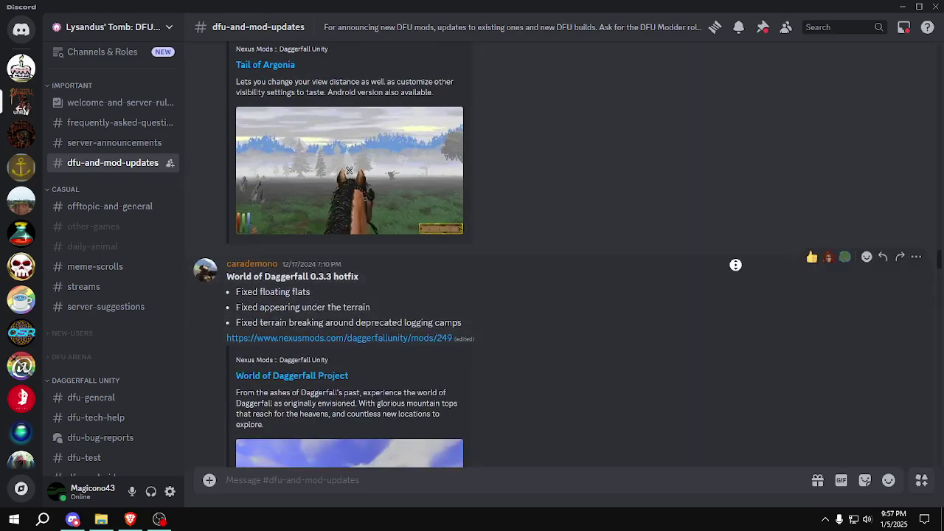
scroll(735, 221, up, 15)
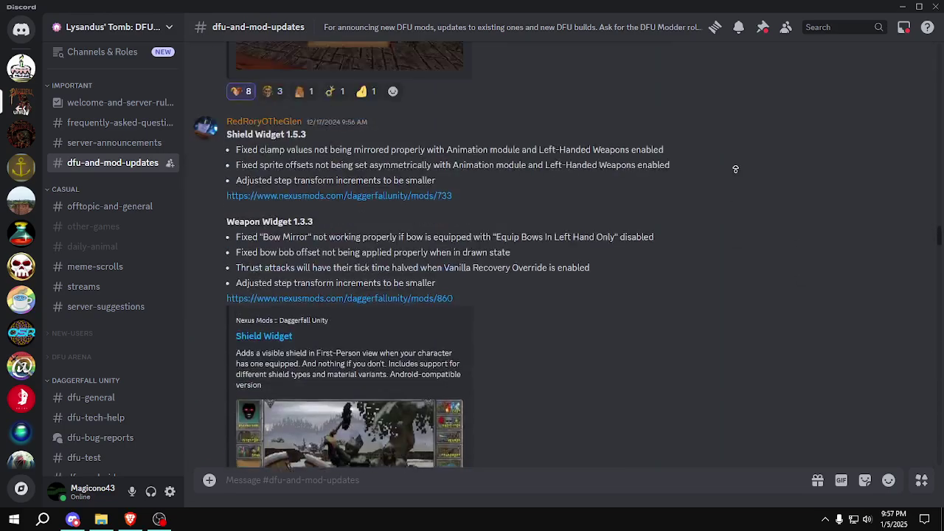
scroll(735, 169, up, 15)
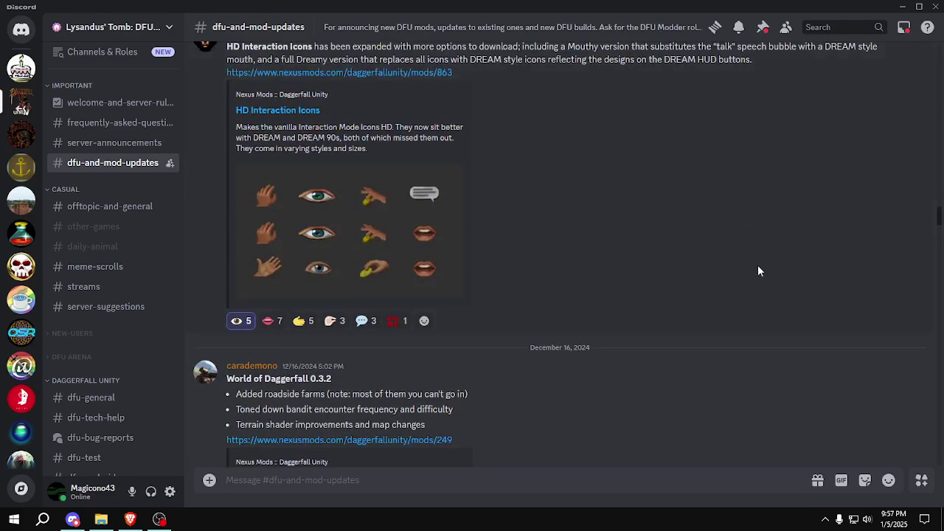
scroll(754, 229, up, 8)
scroll(743, 241, up, 10)
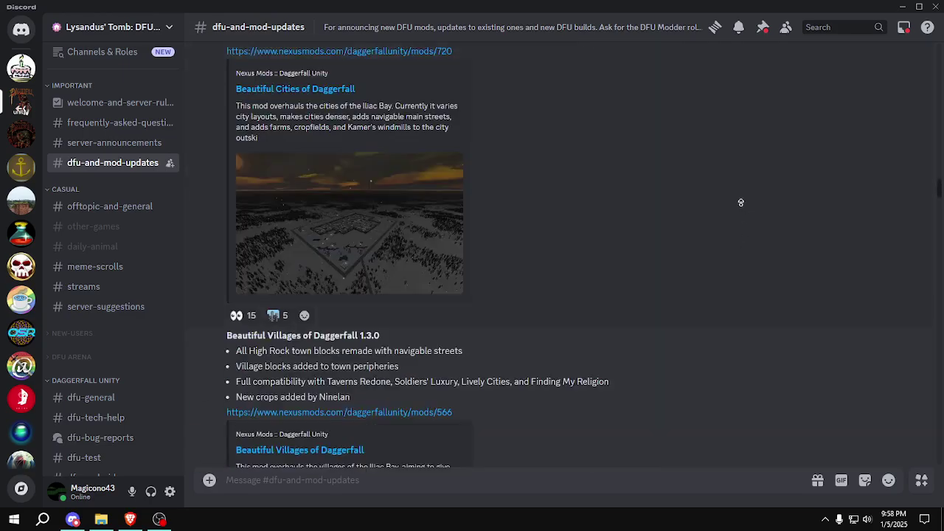
scroll(741, 202, down, 15)
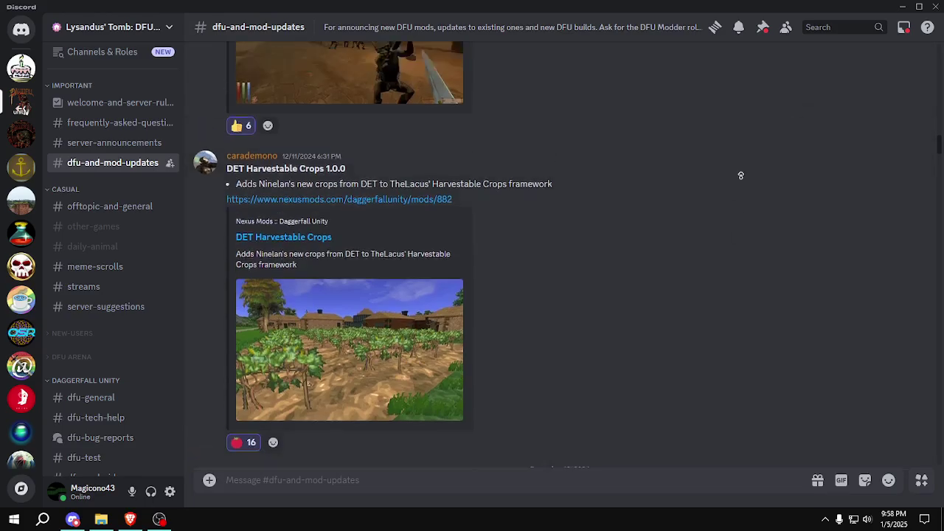
scroll(741, 175, up, 15)
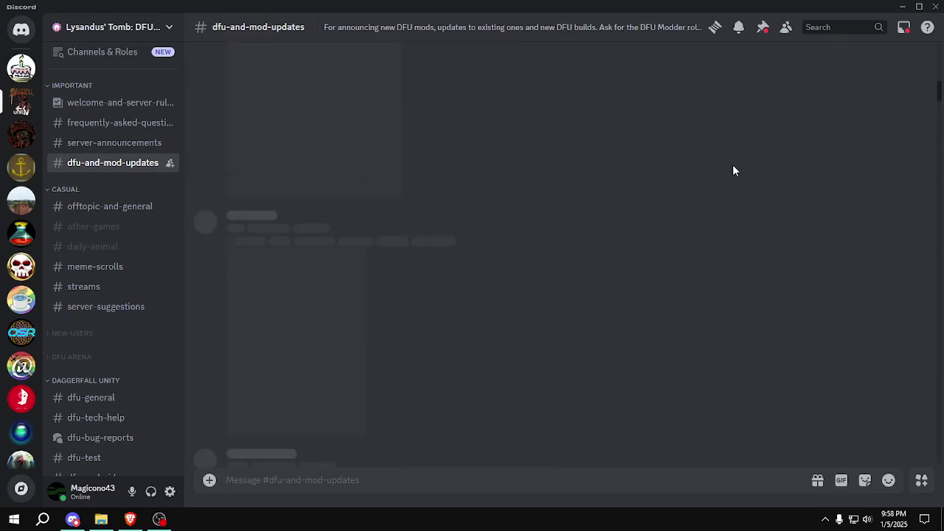
scroll(740, 258, up, 10)
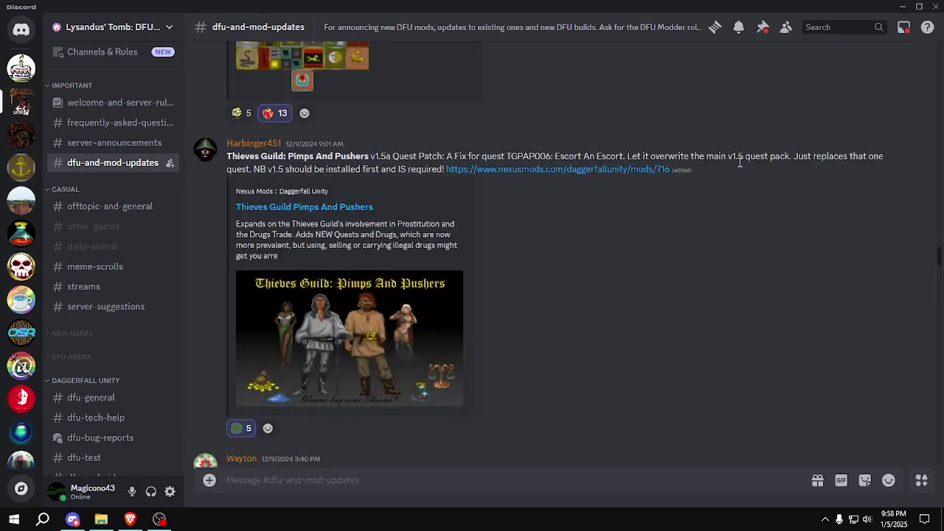
scroll(738, 177, up, 10)
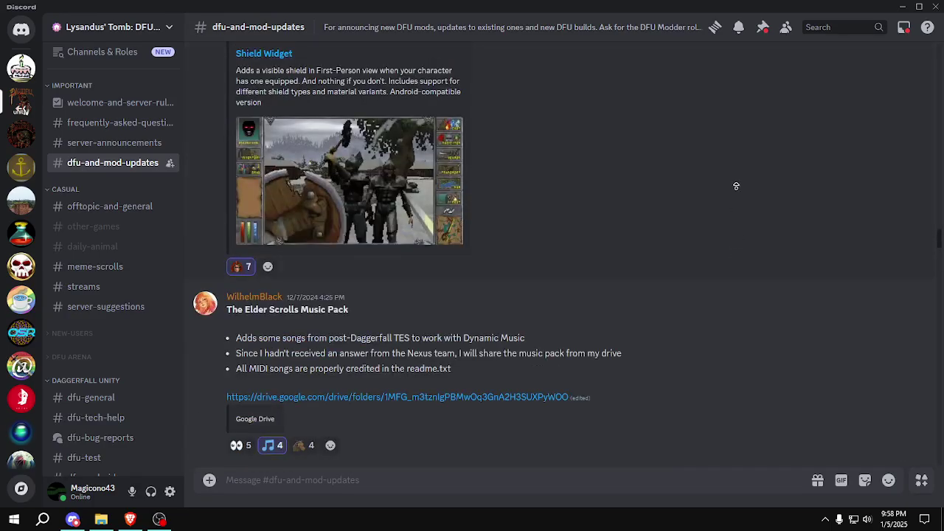
scroll(736, 187, up, 10)
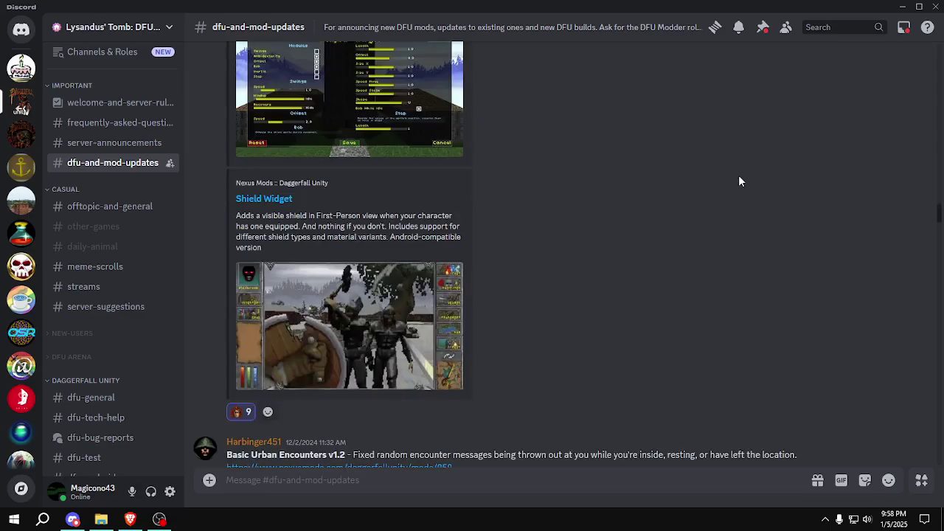
middle_click(736, 250)
middle_click(736, 151)
middle_click(731, 285)
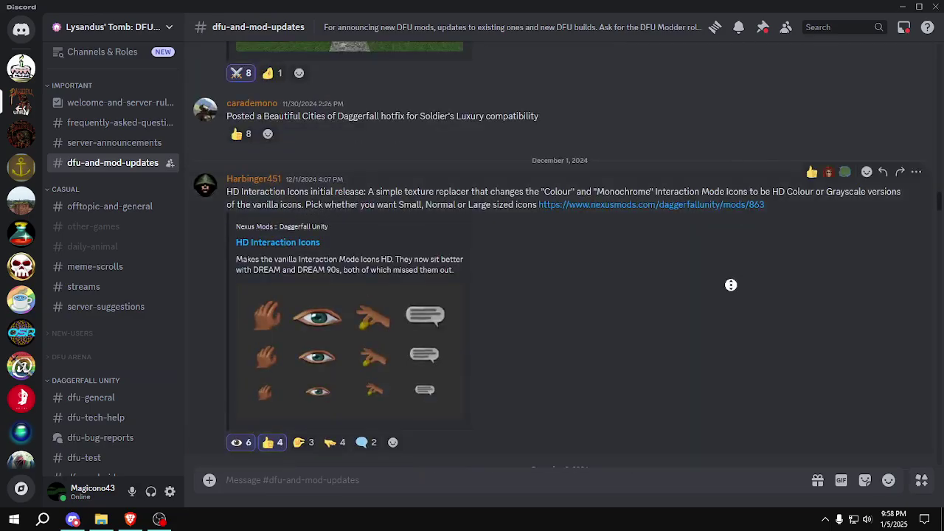
middle_click(724, 183)
middle_click(716, 180)
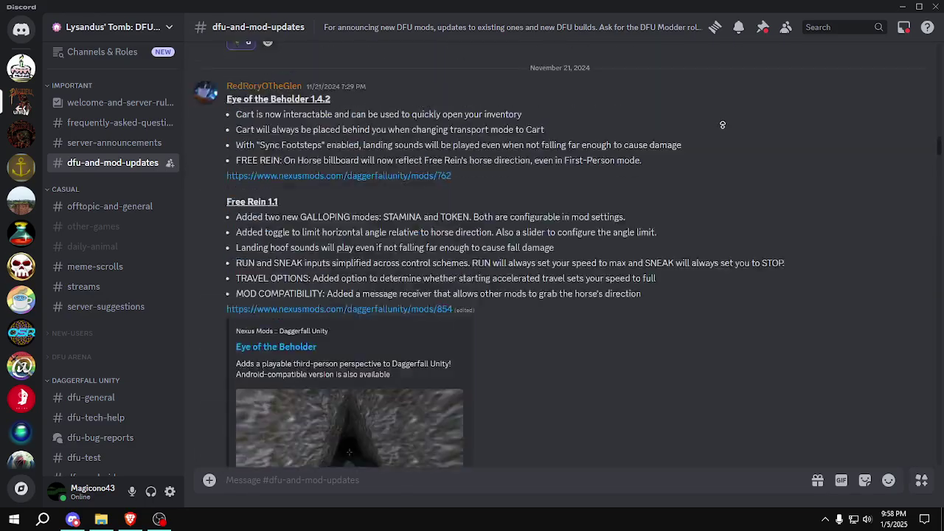
middle_click(723, 126)
Search the server for messages sent from one's own account using the from: filter
click(878, 30)
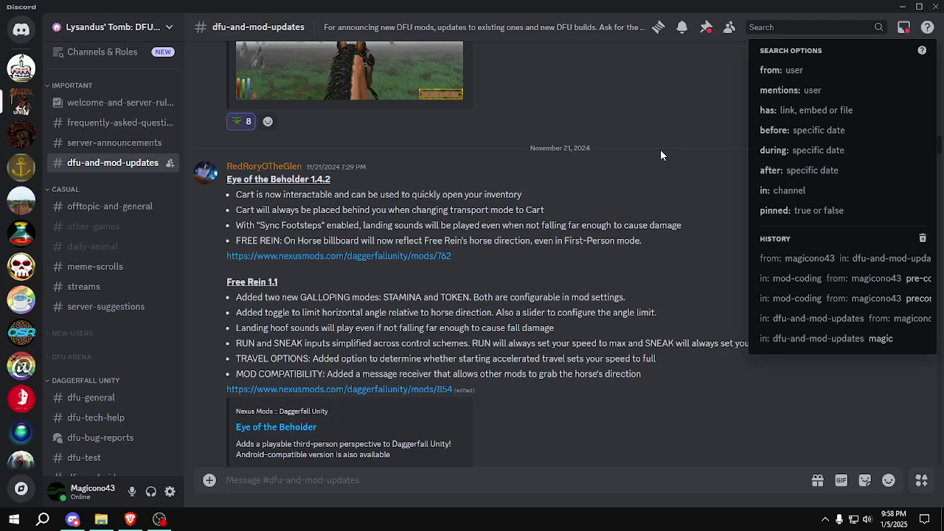
text(from: mag)
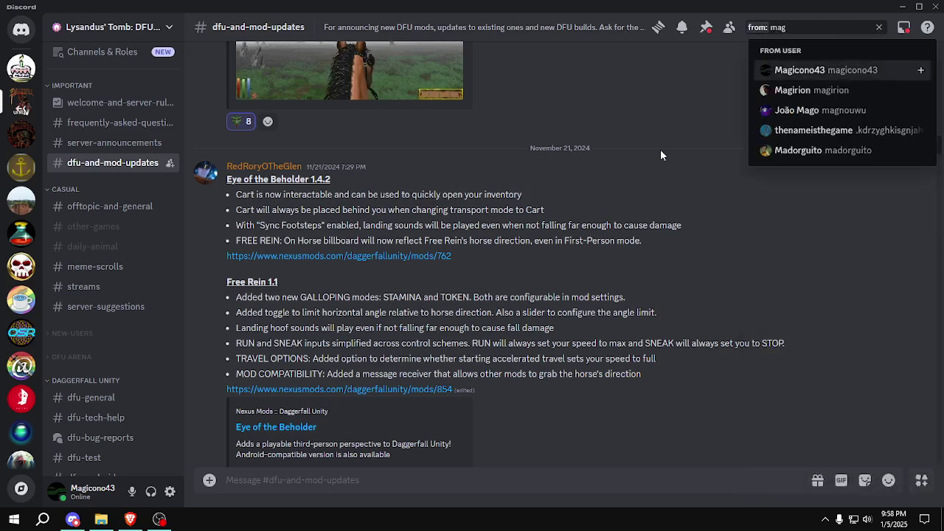
key(Return)
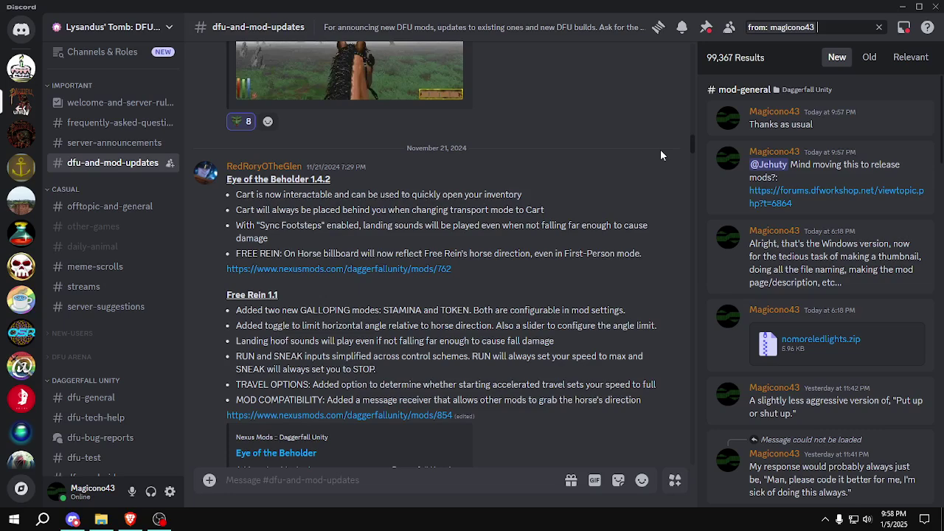
text(contai)
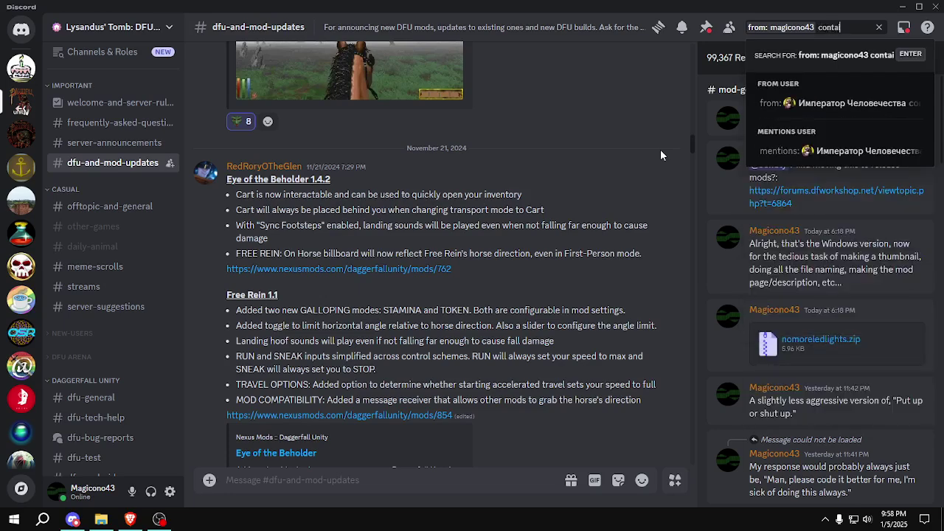
key(BackSpace)
key(BackSpace)
key(BackSpace)
key(BackSpace)
key(BackSpace)
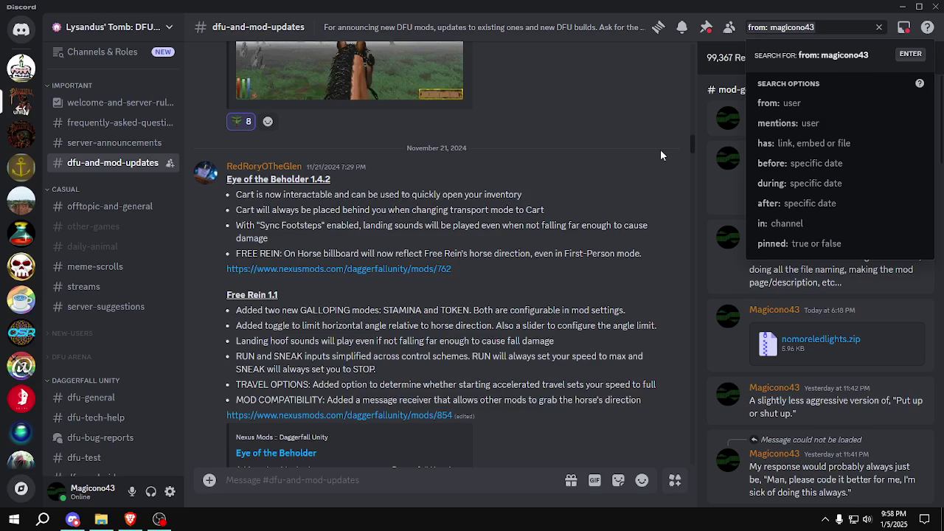
Narrow the search for one's own messages to the dfu-and-mod-updates channel
text(in:)
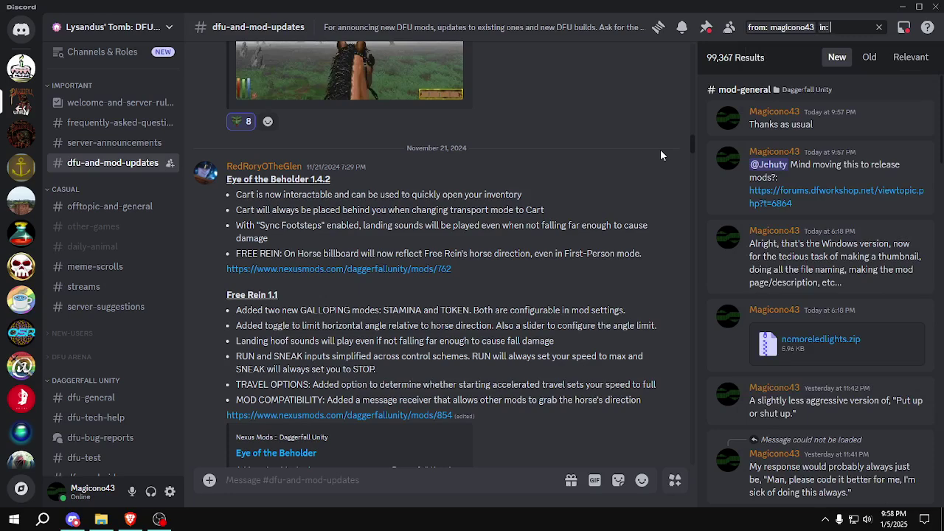
text( dfu)
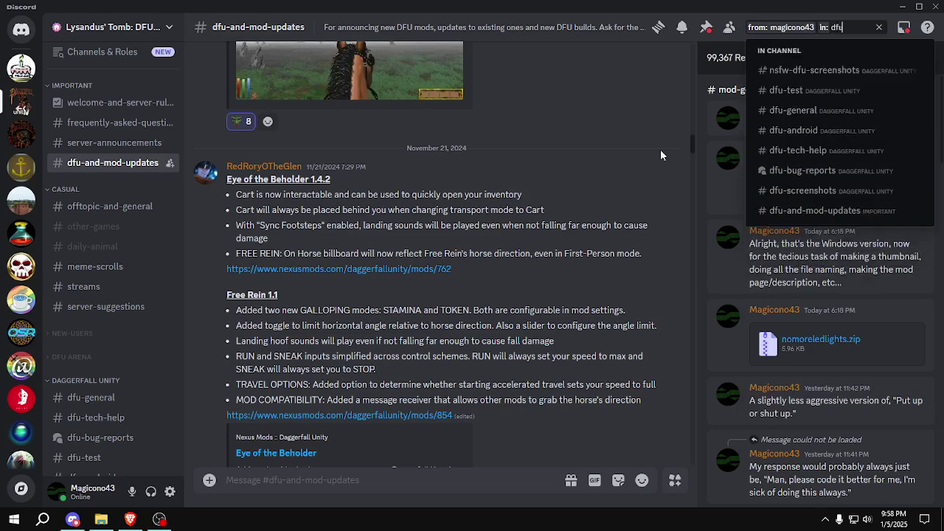
text(-and-mo)
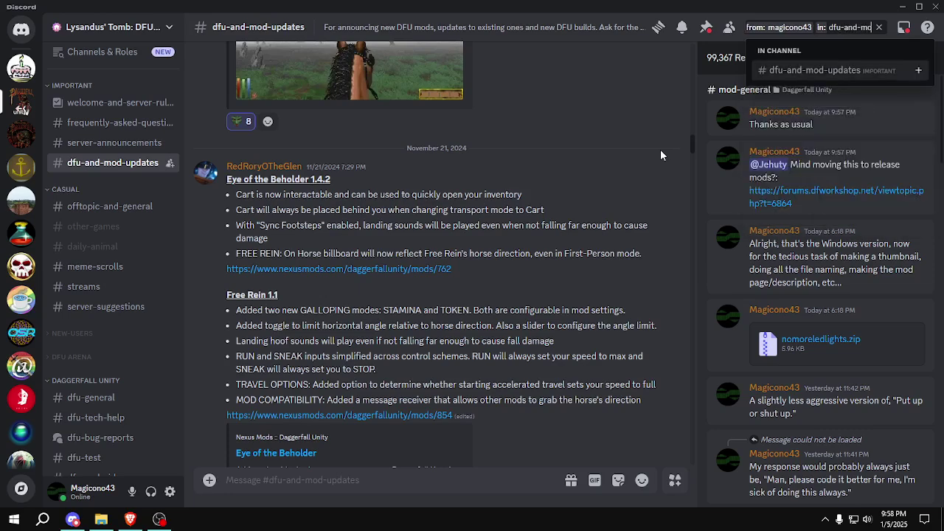
key(Return)
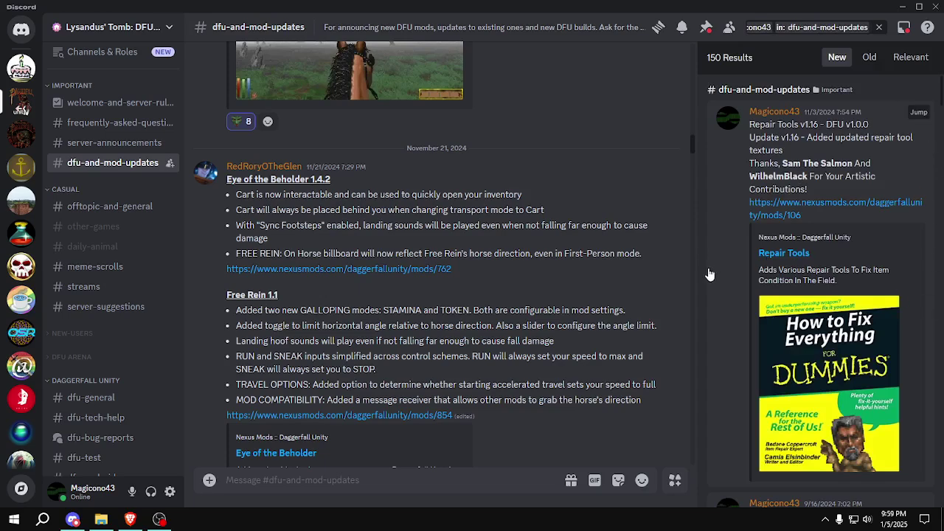
Find the HUD Be Gone v1.00 release post among the results, view it in the channel and clear the search
middle_click(930, 329)
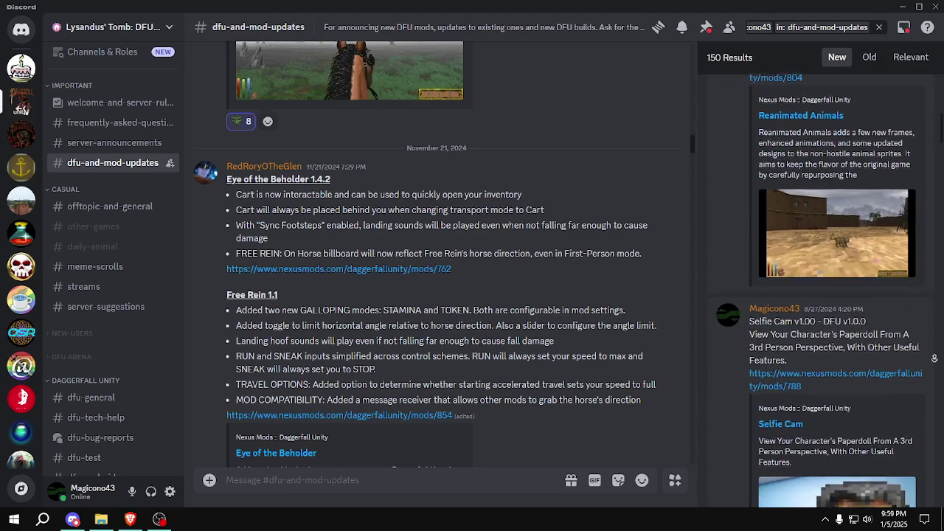
middle_click(933, 376)
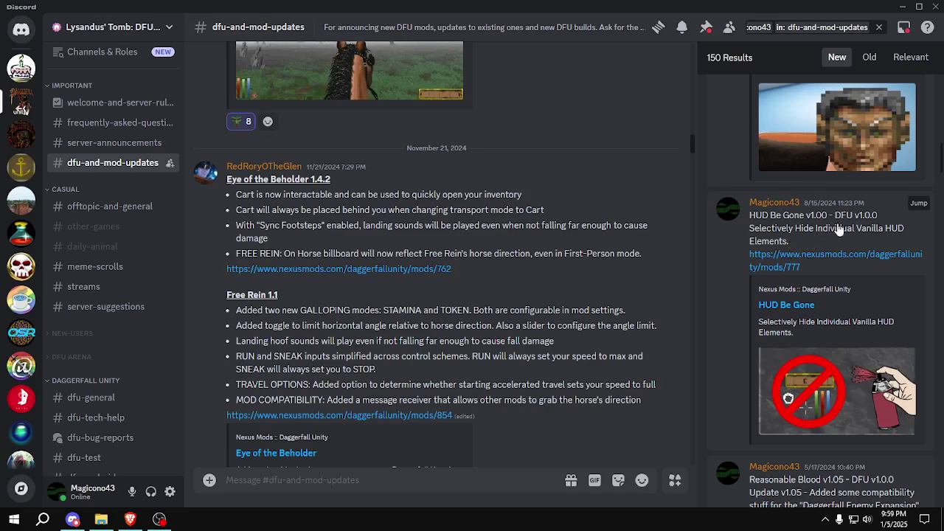
click(918, 203)
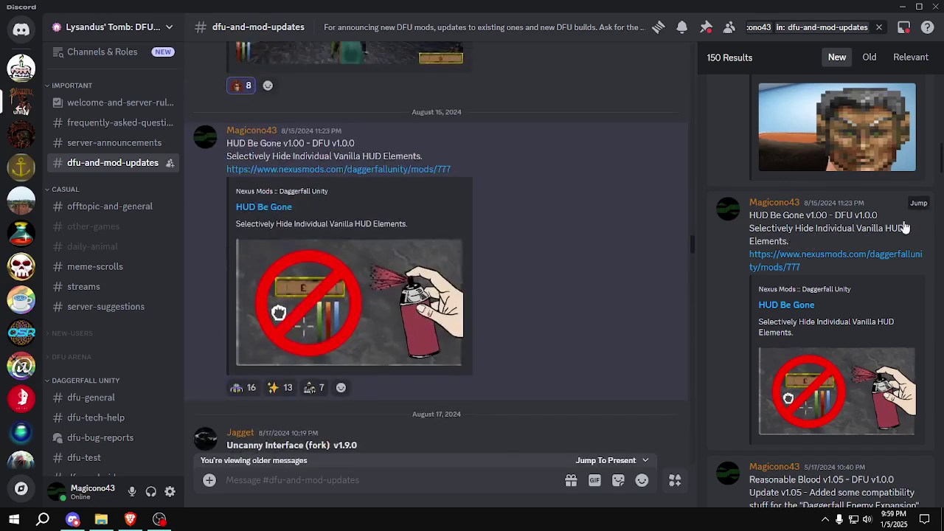
scroll(693, 302, down, 5)
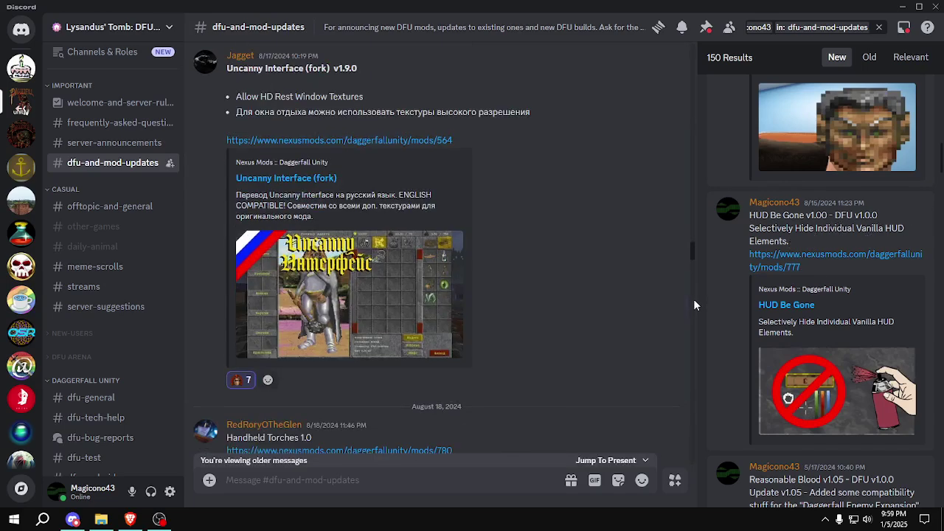
scroll(693, 266, up, 5)
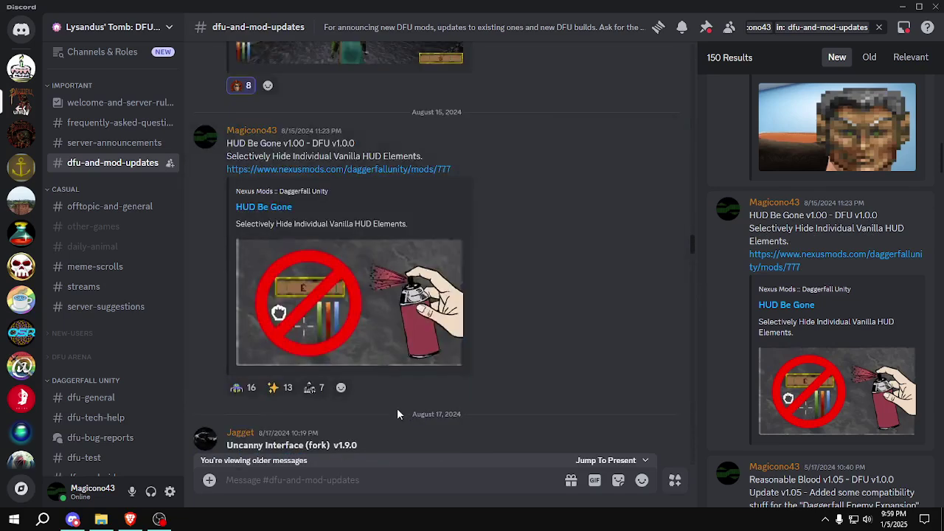
click(878, 27)
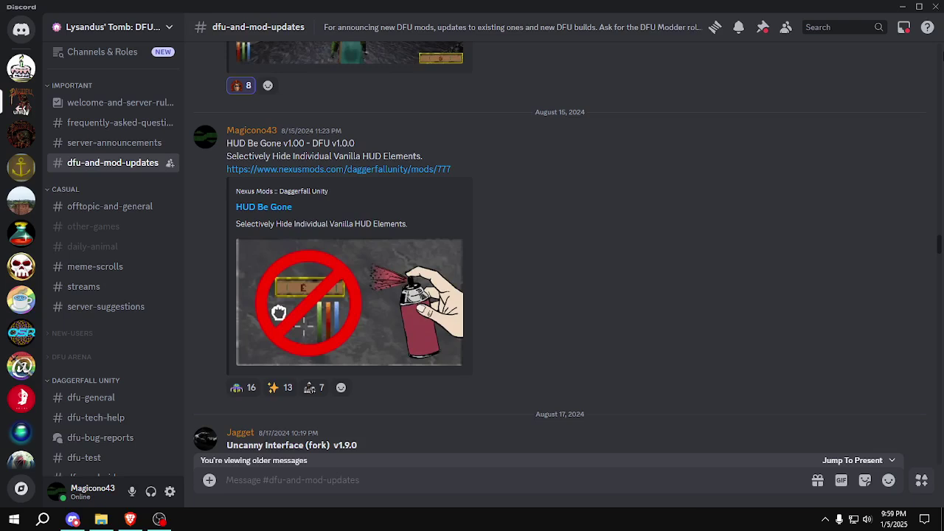
scroll(486, 378, up, 1)
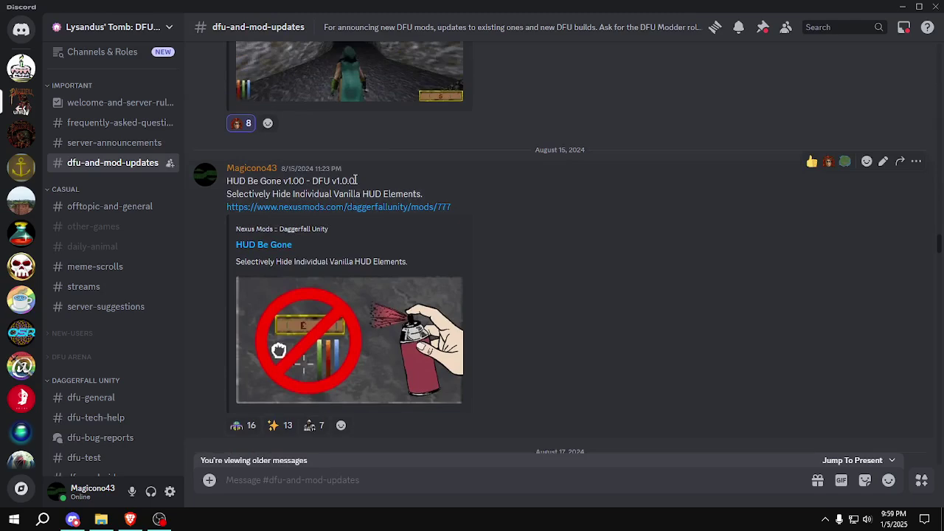
Take the release name from the Builds_Here folder and start a Discord draft in dfu-and-mod-updates with "No More LED Lights v1.00 - DFU v1.0.0"
click(134, 524)
click(135, 524)
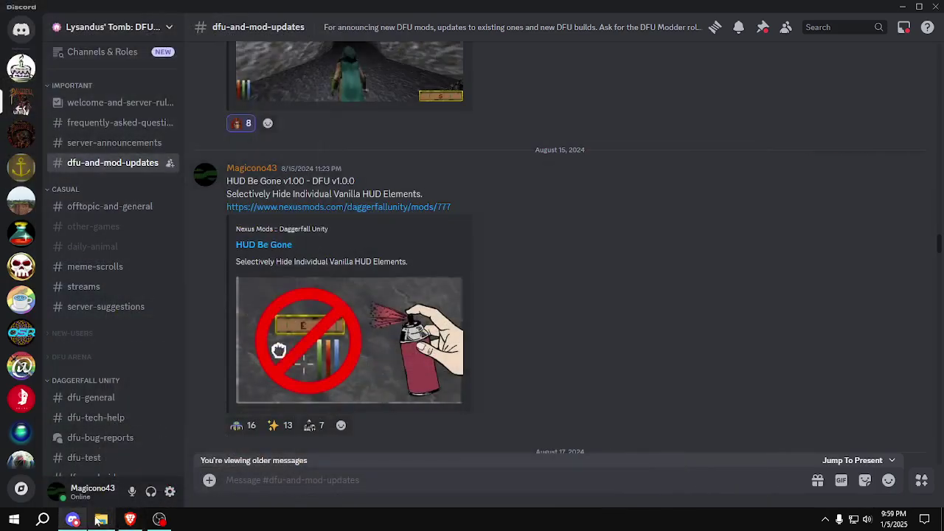
click(80, 522)
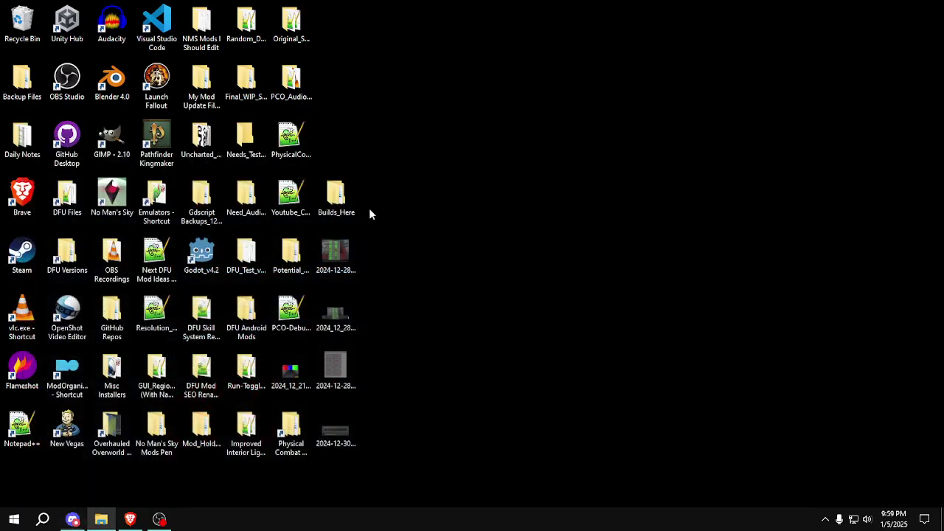
double_click(356, 197)
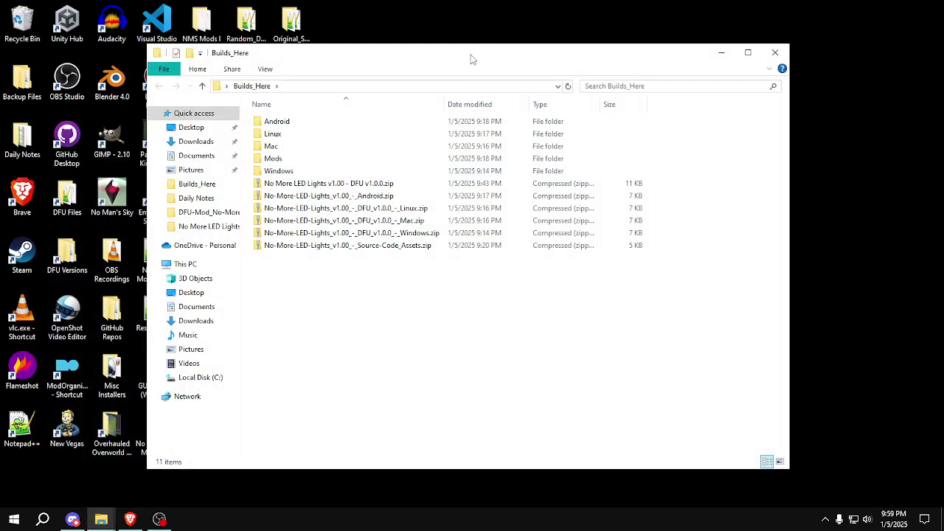
click(101, 519)
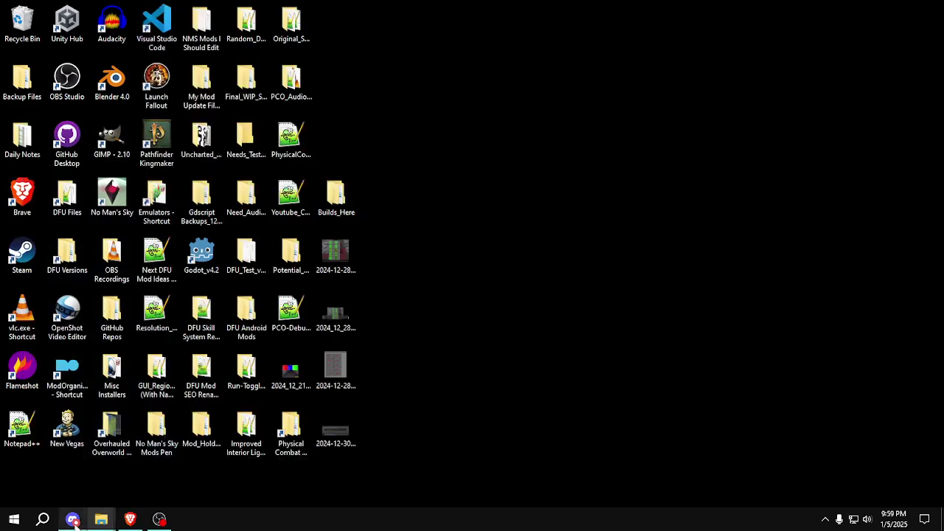
click(72, 519)
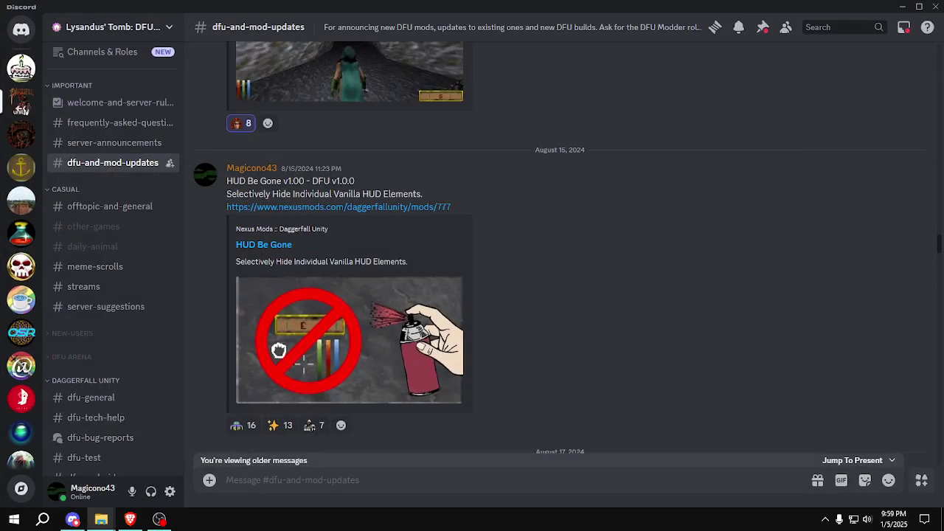
click(375, 477)
text(No More LED Lights v1.00 - DFU v1.0.0)
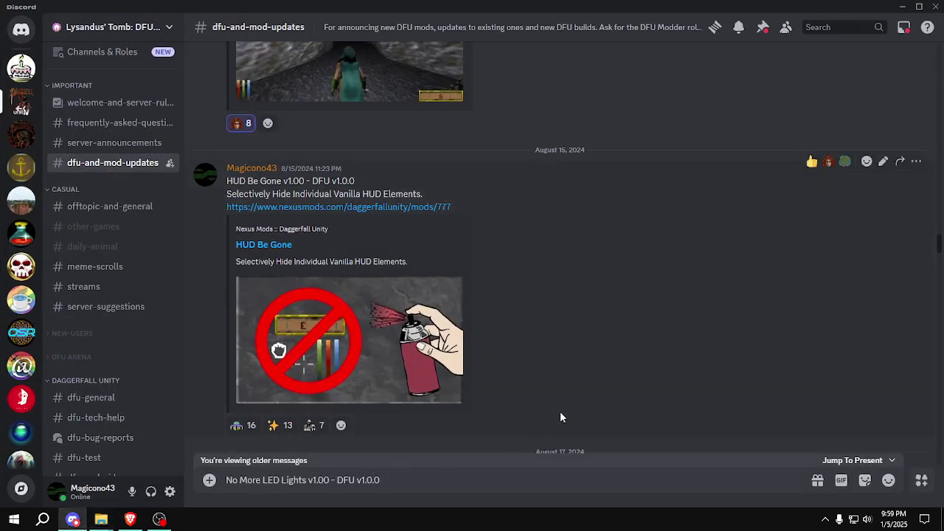
key(shift+Return)
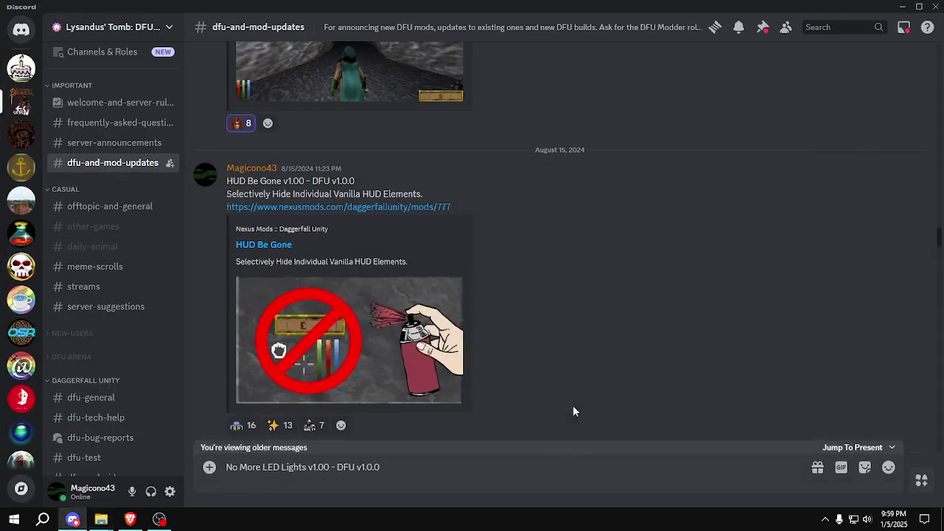
Copy the mod's one-sentence summary from its Nexus Mods page in the browser into the Discord draft as the second line
click(129, 519)
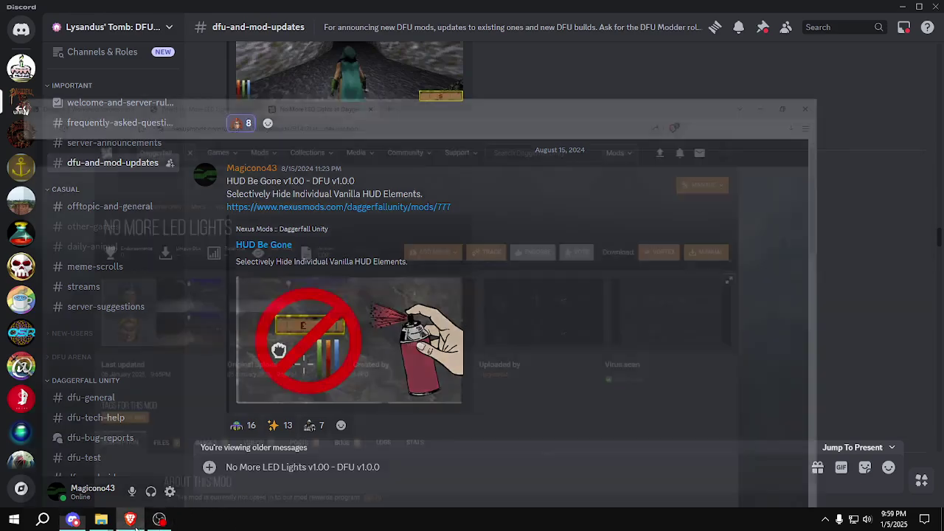
drag(943, 157, 942, 238)
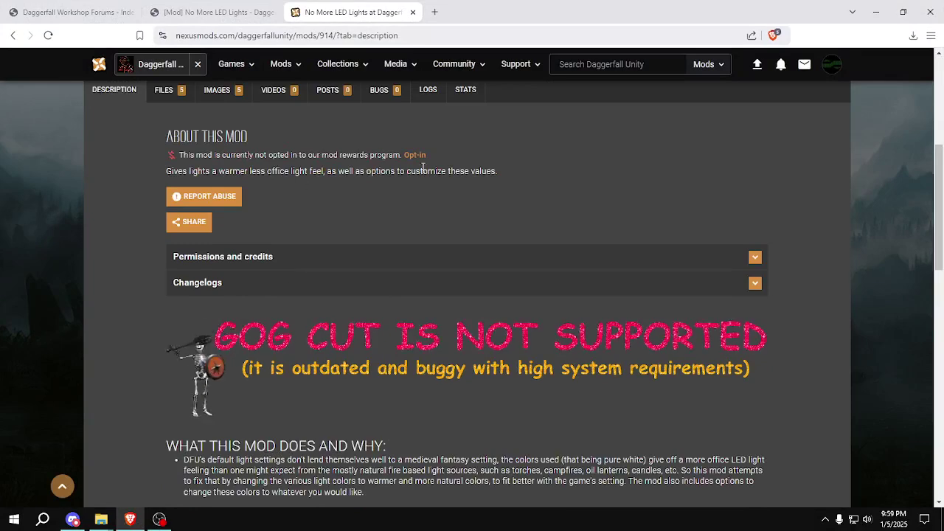
drag(513, 173, 167, 171)
key(ctrl+c)
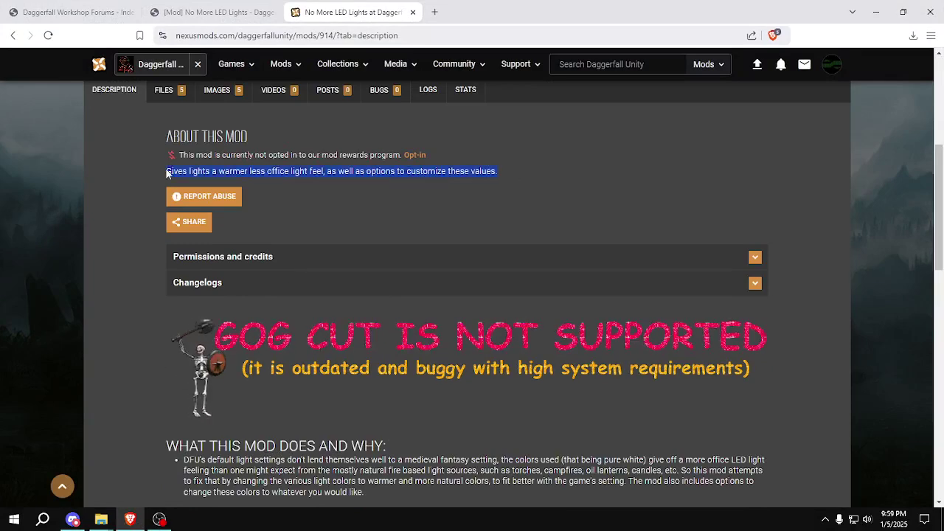
click(520, 183)
click(72, 519)
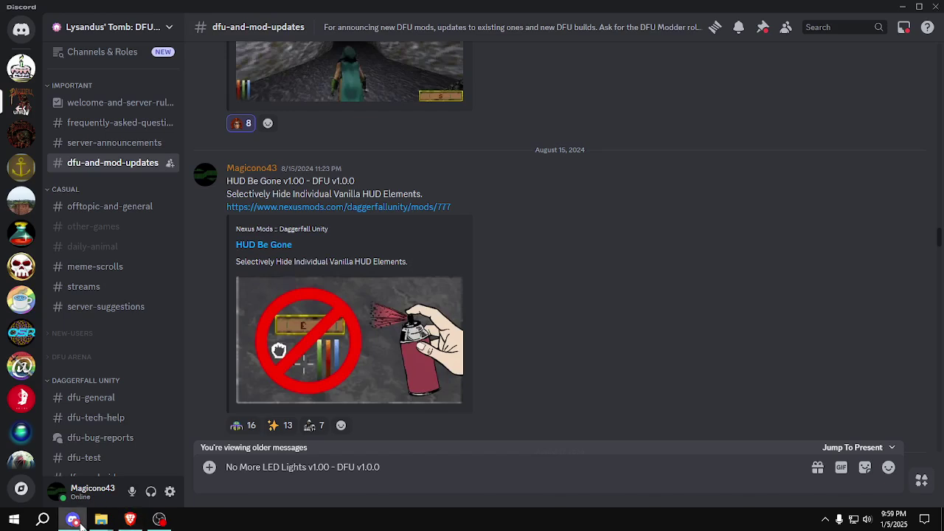
key(shift+Return)
key(ctrl+v)
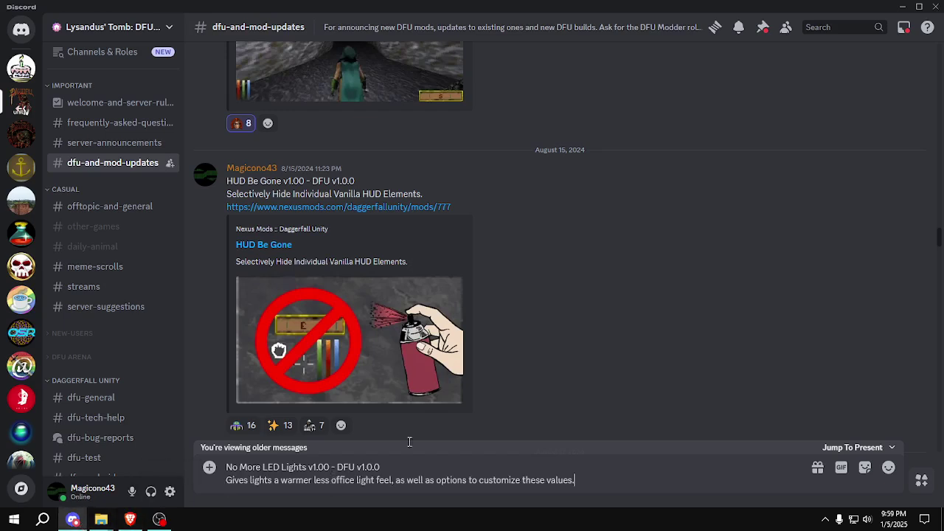
Return to the browser, reopen the No More LED Lights page from one's own Nexus content and copy its address, nexusmods.com/daggerfallunity/mods/914
click(130, 520)
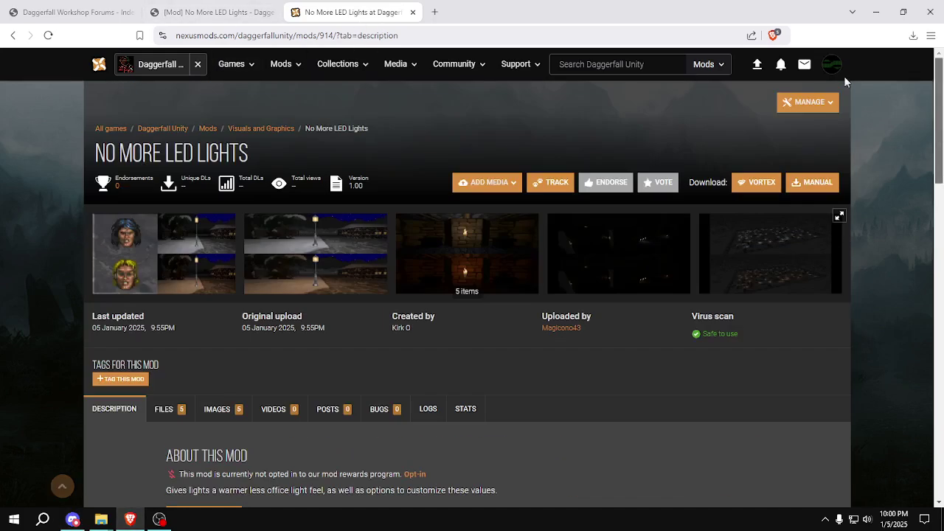
scroll(845, 80, up, 4)
click(208, 130)
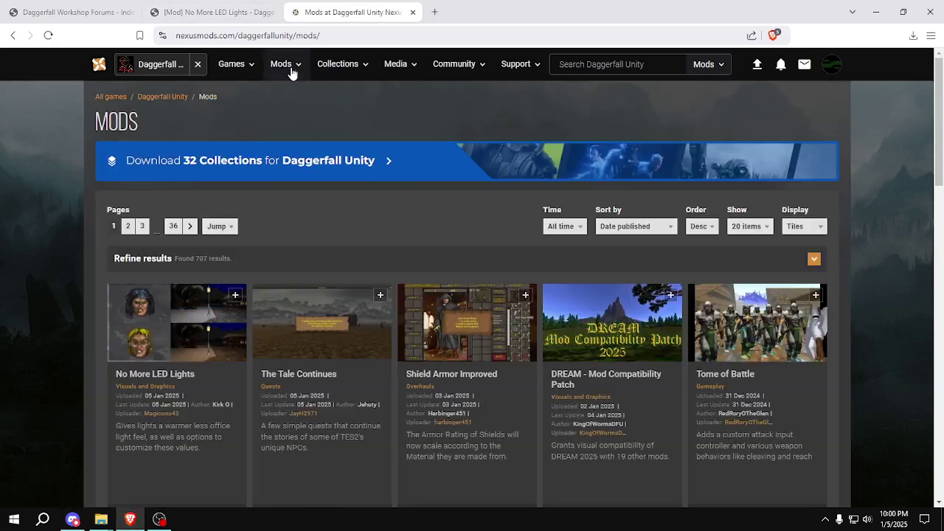
mouse_move(291, 70)
click(389, 136)
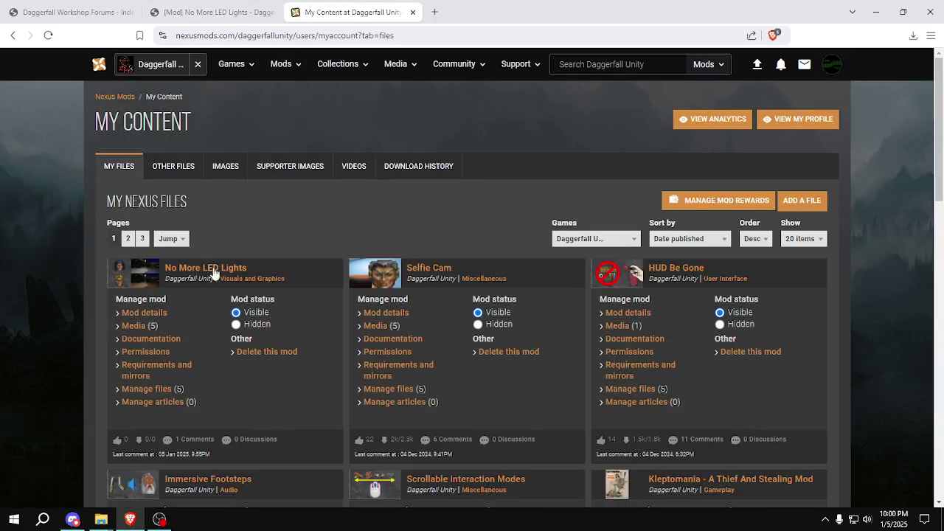
click(246, 255)
click(351, 36)
key(ctrl+c)
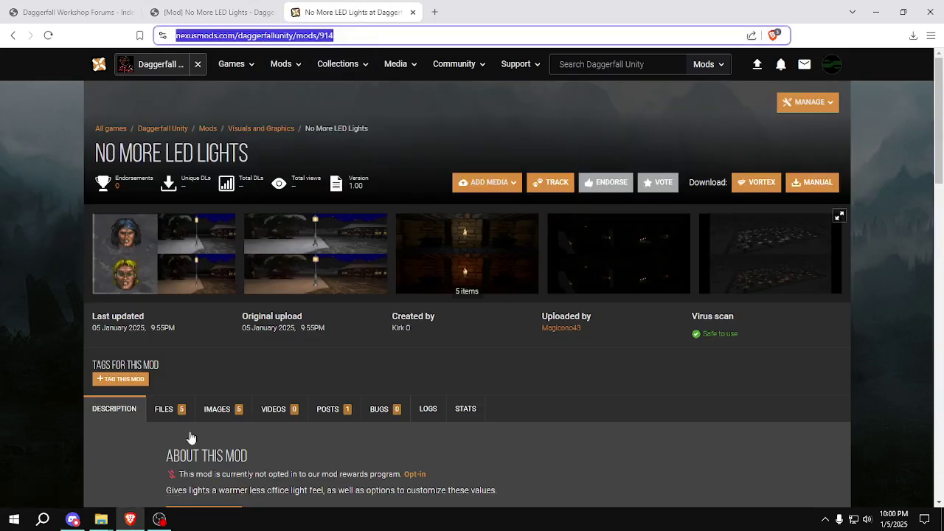
Add the Nexus Mods link as the third line of the Discord draft and post the announcement in dfu-and-mod-updates
click(72, 520)
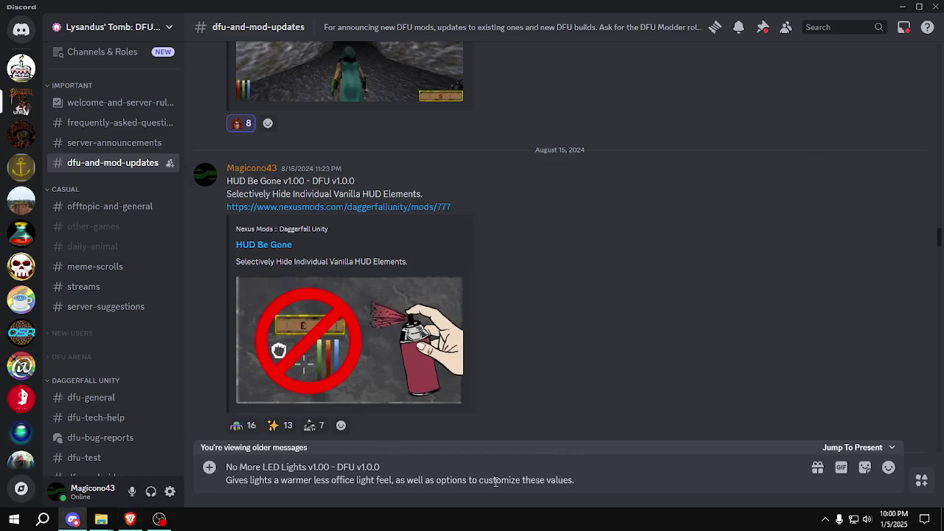
key(shift+Return)
key(ctrl+v)
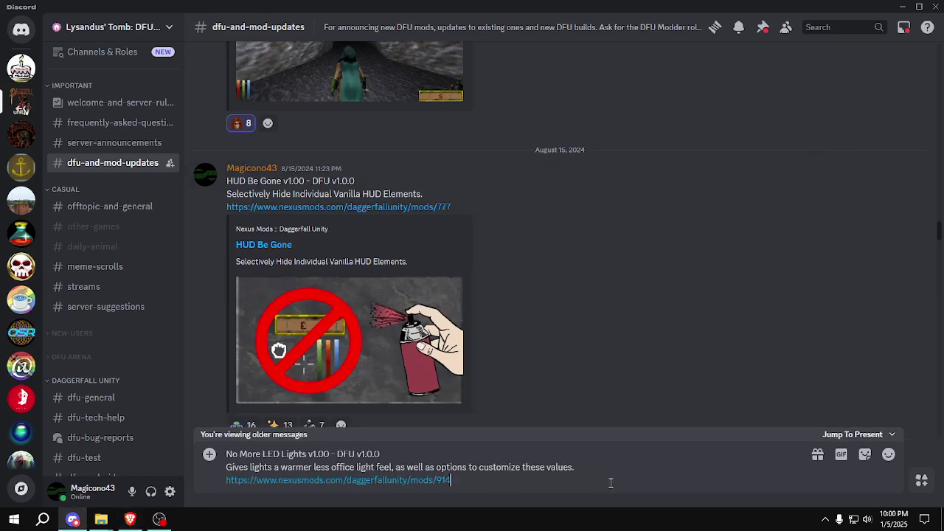
key(Return)
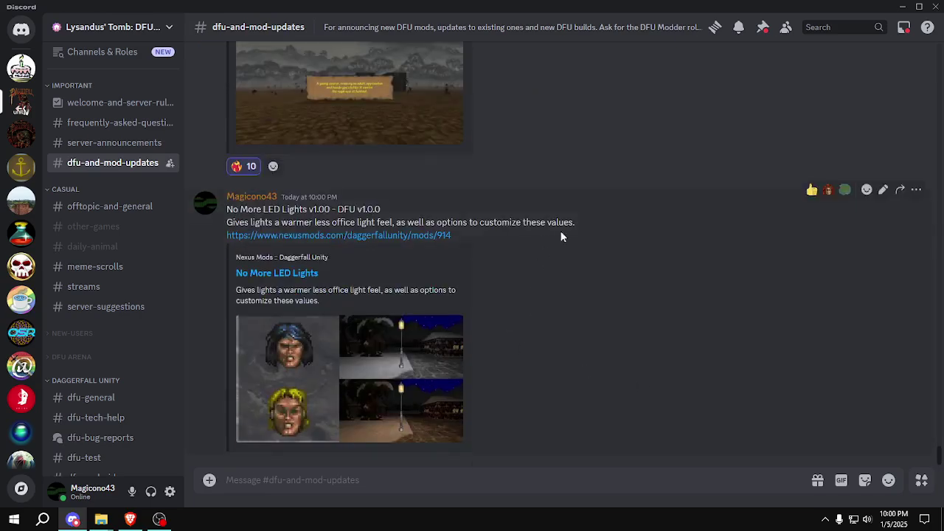
drag(578, 223, 228, 210)
click(639, 302)
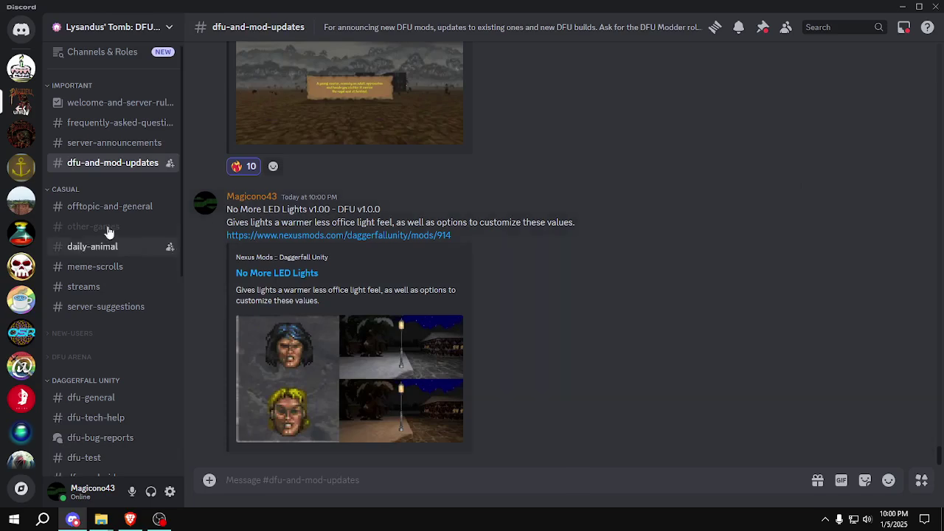
Post the mod link in the DREAM & DFU Modding server's coding-help-pls channel and return to the Lysandus' Tomb server
click(22, 232)
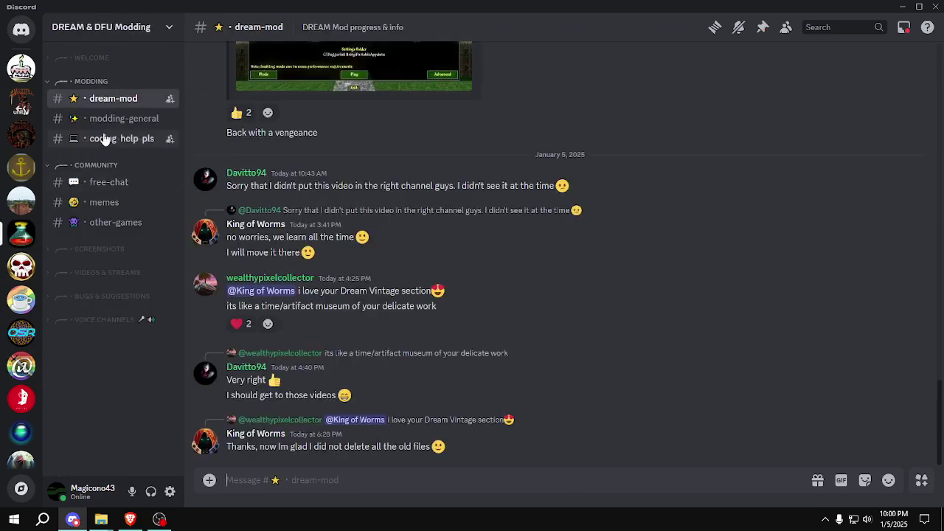
click(133, 138)
key(ctrl+v)
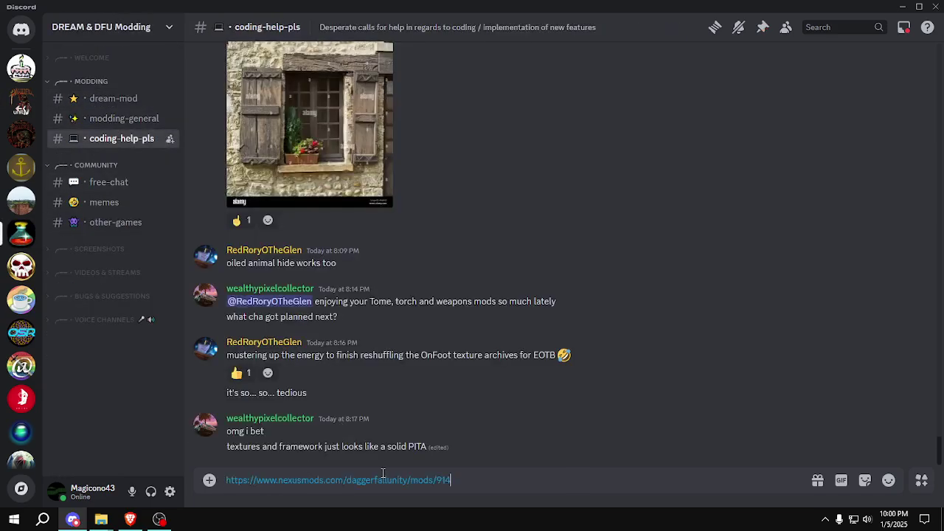
key(Return)
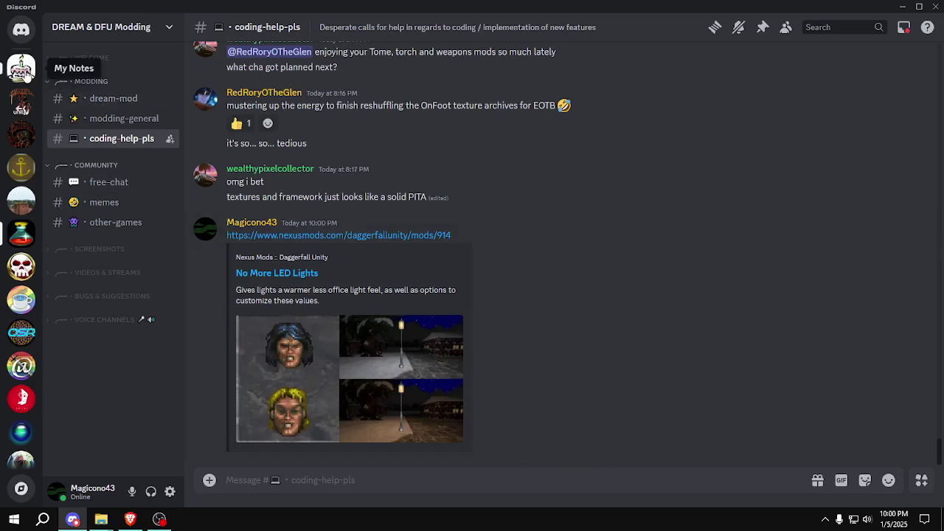
click(27, 106)
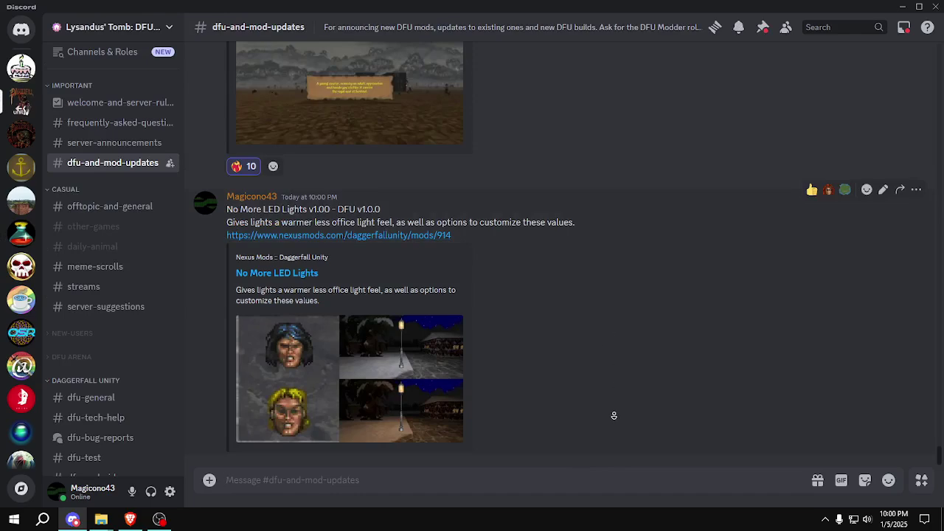
View the server-suggestions channel and the to-do list in the My Notes server's general_notes channel
click(110, 306)
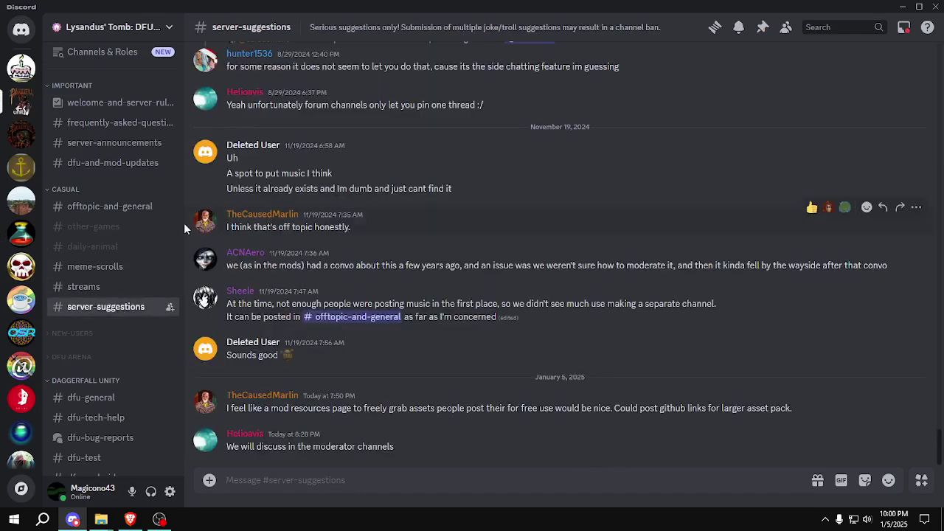
scroll(181, 229, down, 3)
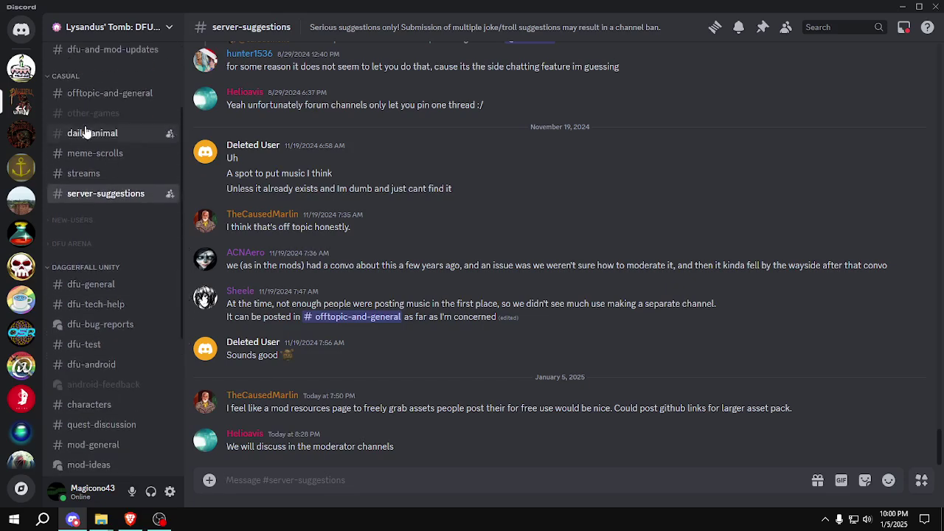
click(21, 68)
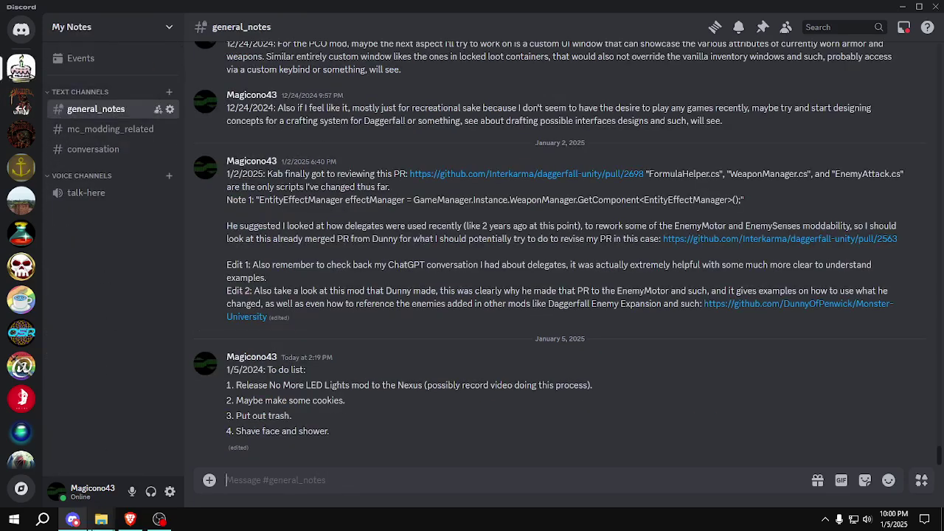
Minimize Discord to reach the desktop and close the No More LED Lights images and Builds_Here folder windows
click(72, 522)
right_click(529, 293)
click(582, 327)
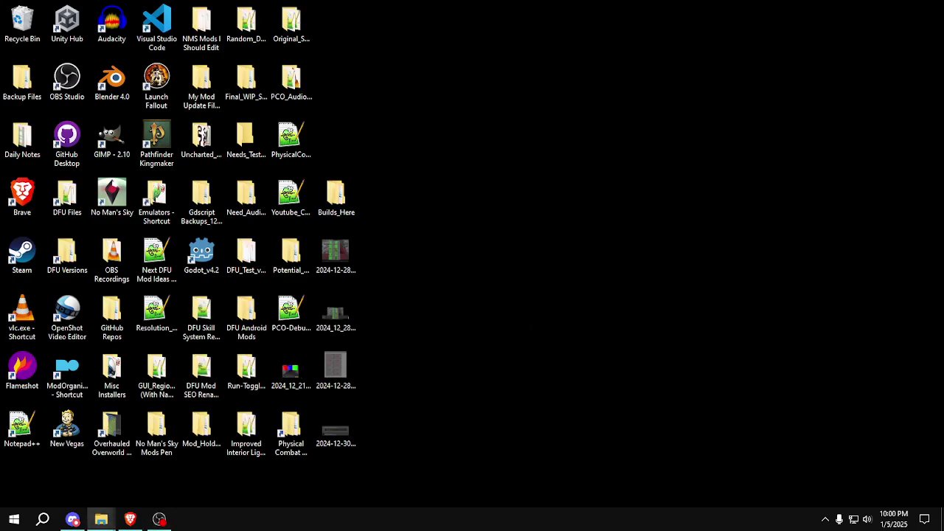
click(101, 519)
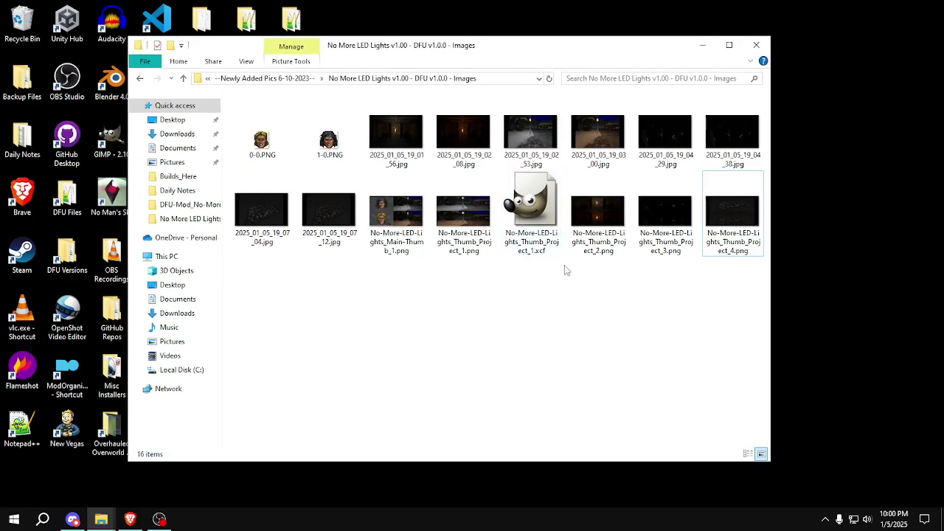
click(756, 45)
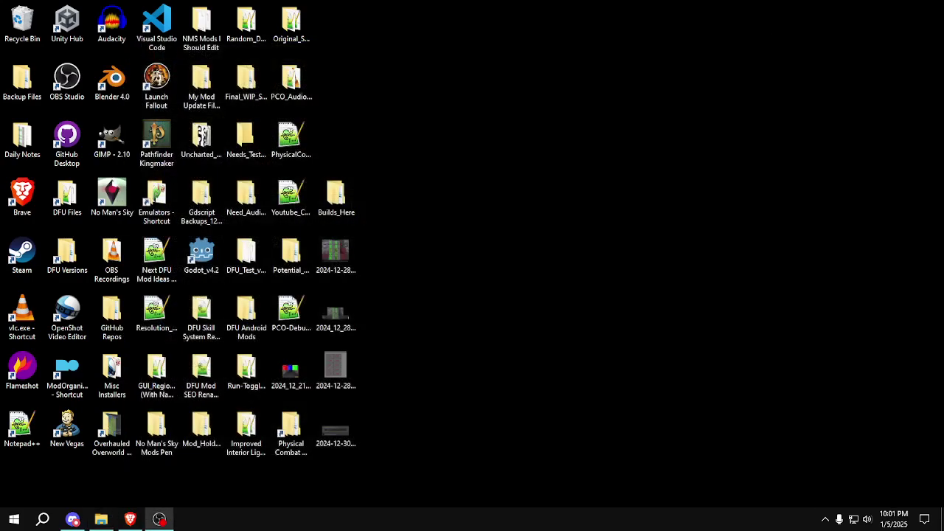
click(101, 520)
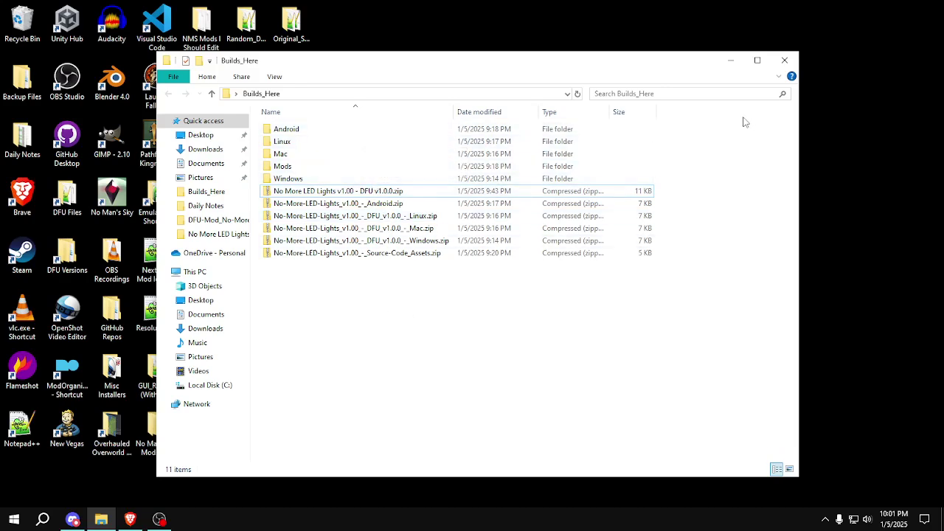
click(784, 62)
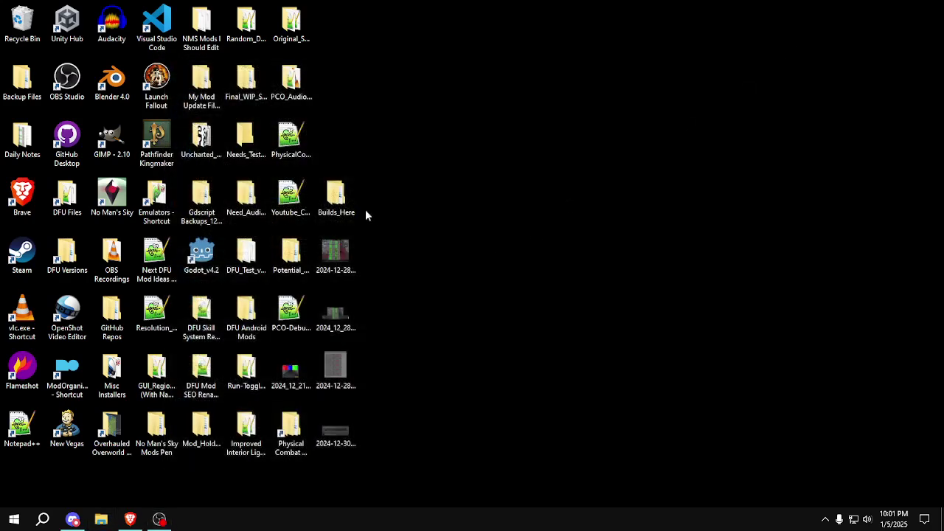
Delete the Builds_Here folder from the desktop, permanently empty the Recycle Bin and refresh the desktop
click(450, 242)
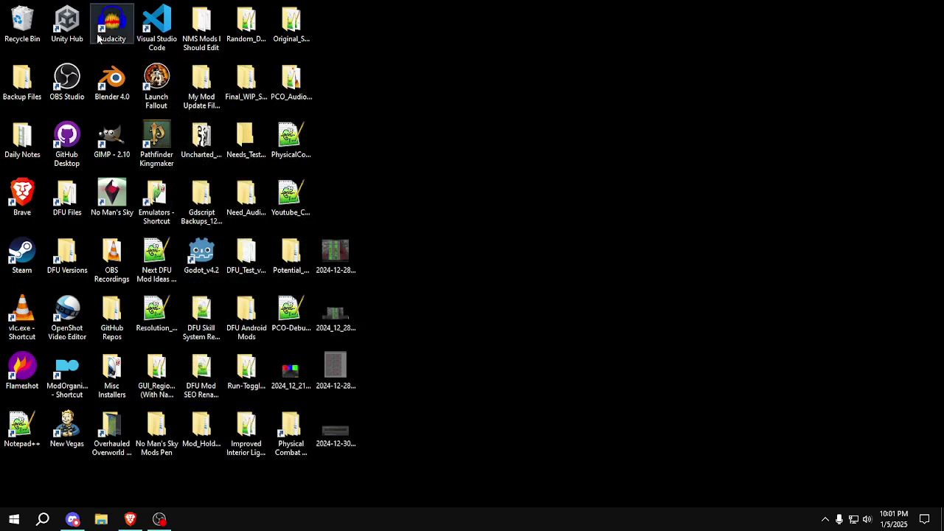
right_click(33, 25)
click(71, 45)
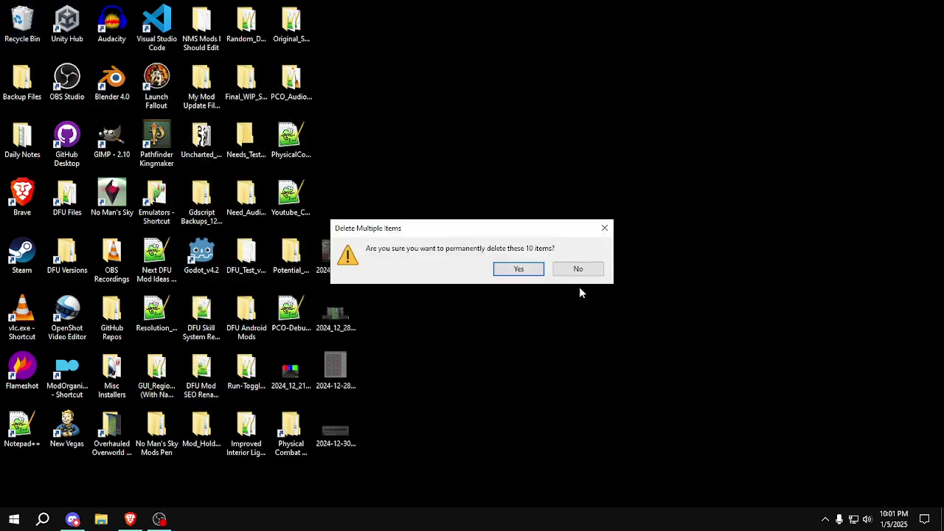
click(519, 270)
right_click(495, 176)
click(541, 212)
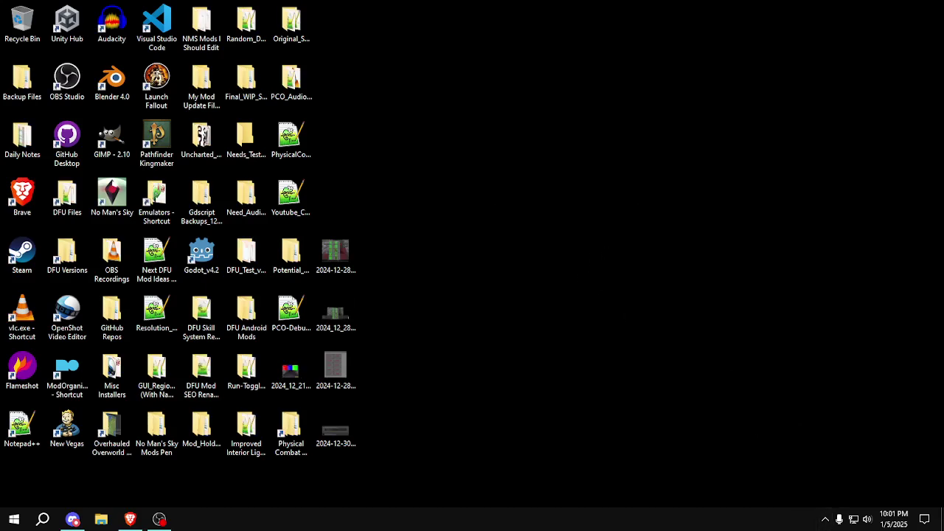
Switch to OBS Studio and restore its window to a smaller size over the desktop
drag(620, 0, 505, 30)
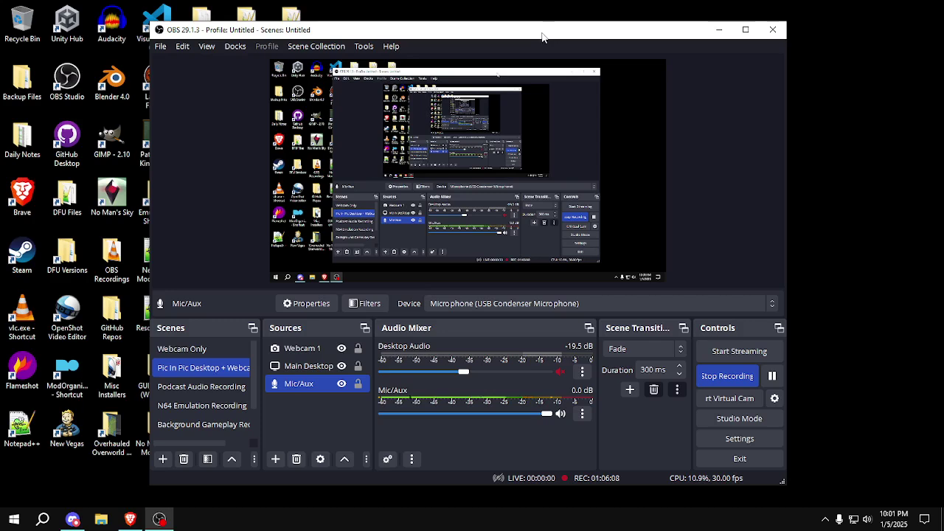